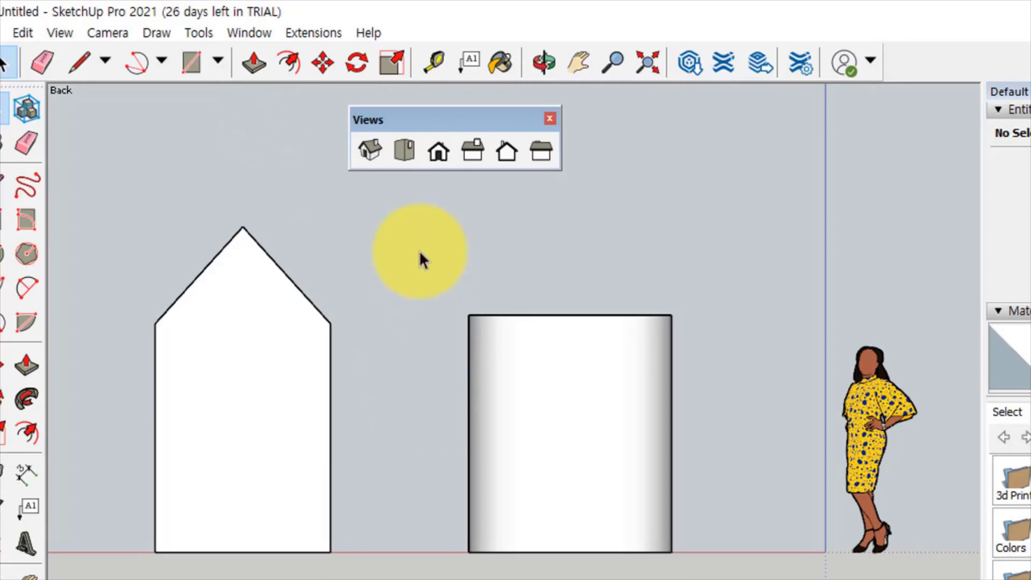
- Cycle through the Top, Front, Right, Back and Left standard views to compare the cylinder and the gabled block
left_click(405, 150)
left_click(438, 152)
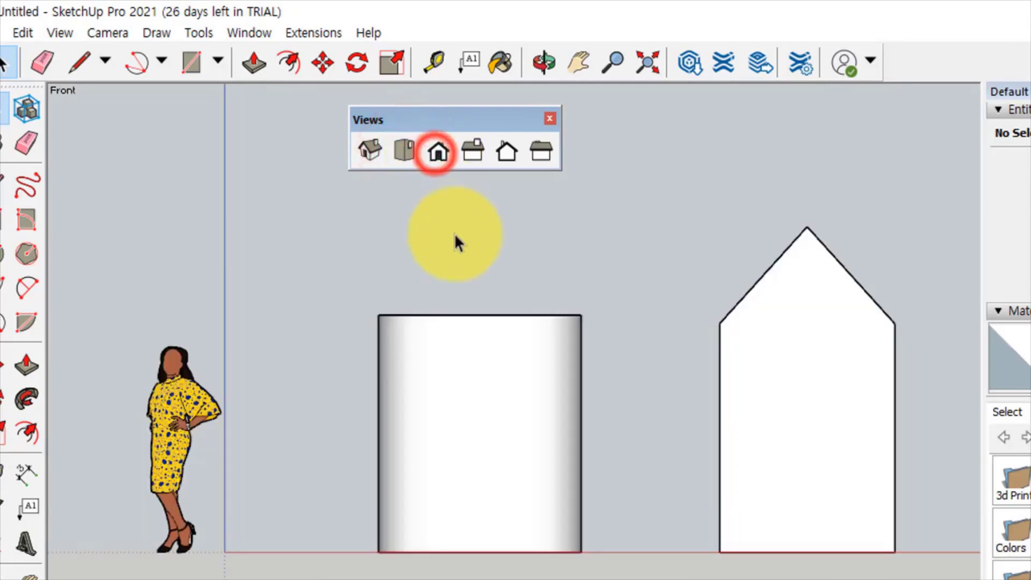
left_click(473, 153)
left_click(503, 157)
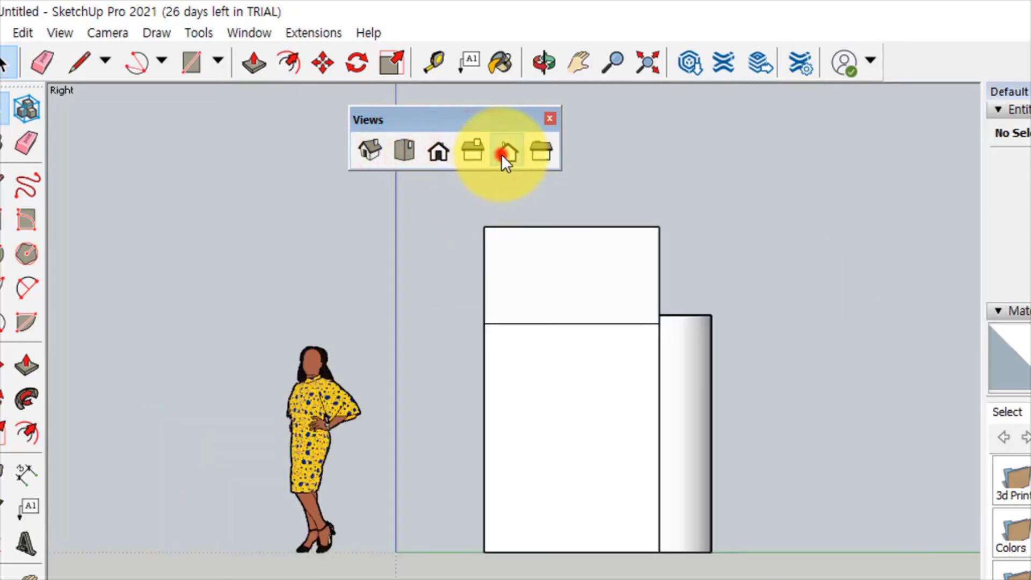
left_click(543, 149)
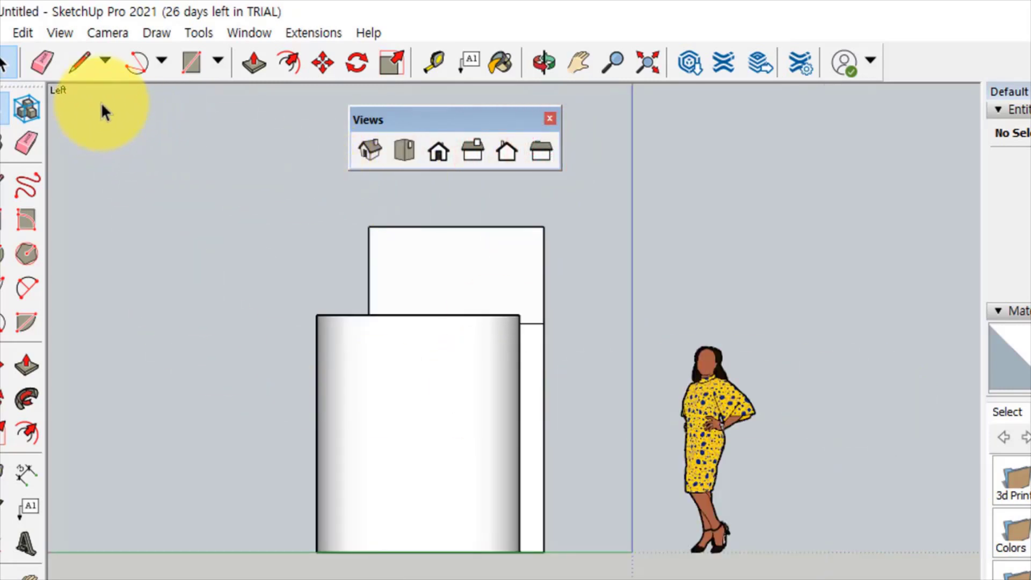
- Switch the camera from parallel projection to Perspective and show the model in the Front view
left_click(108, 32)
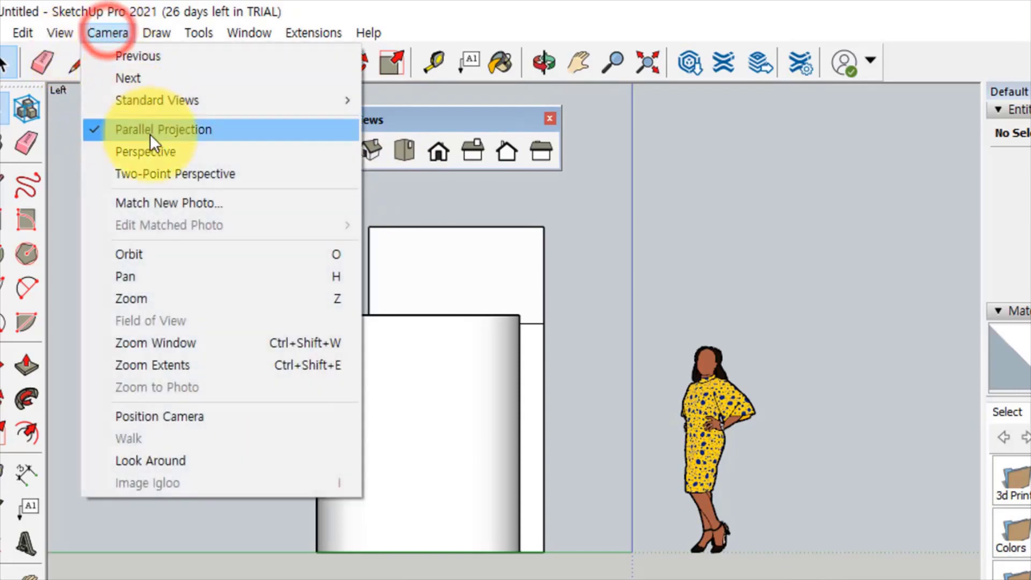
left_click(152, 149)
key("o")
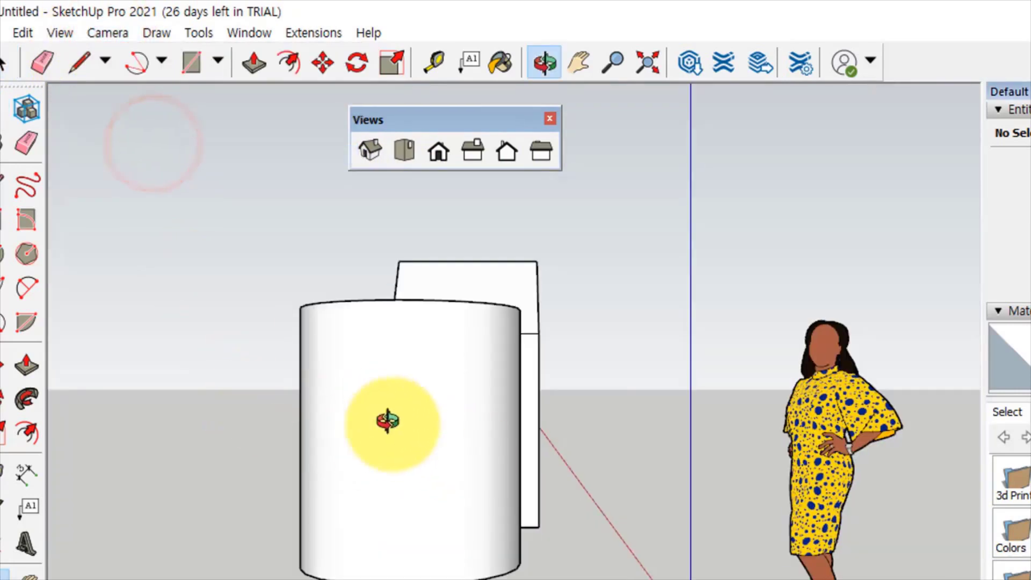
left_click_drag(388, 420, 626, 442)
key("space")
left_click(438, 151)
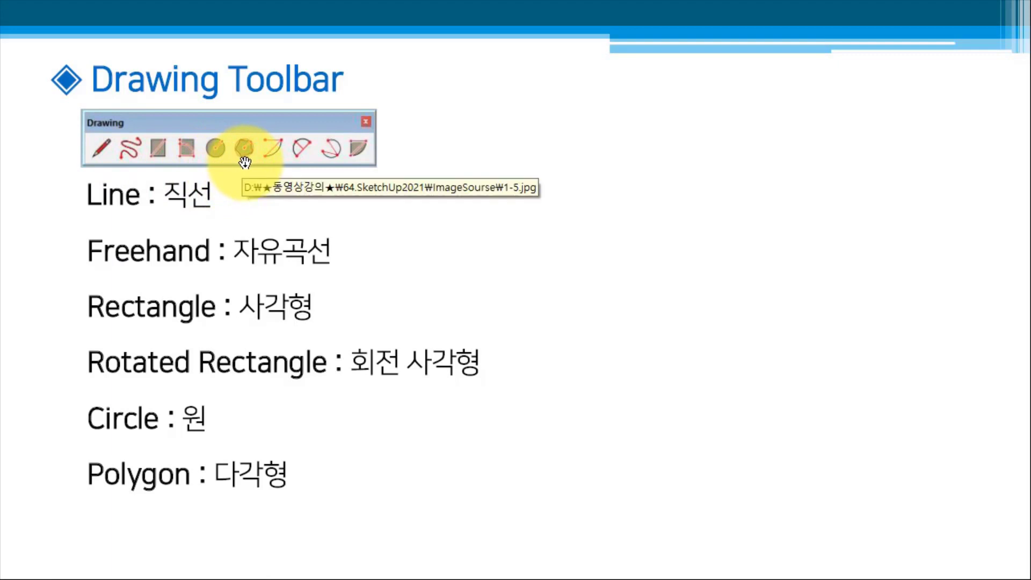
left_click(603, 282)
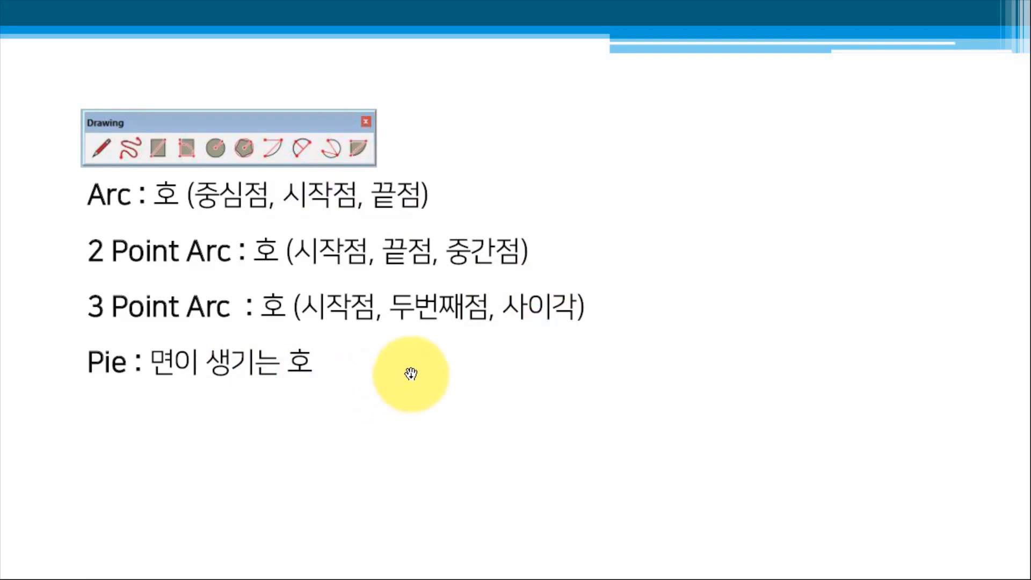
left_click(525, 392)
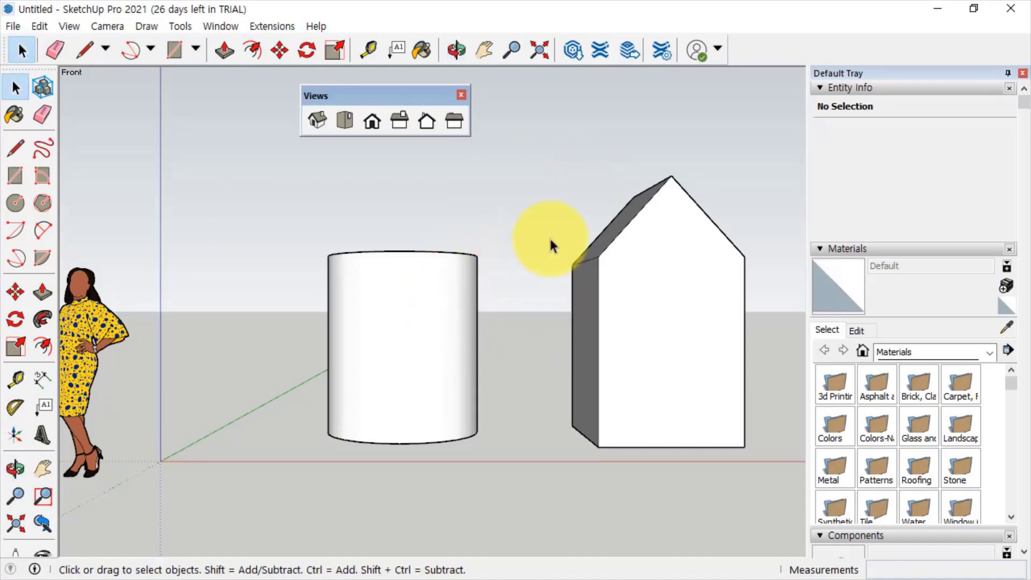
- Select the cylinder's side face, select both solids together with a selection window, and clear the selection
middle_click_drag(548, 244, 406, 366)
key("space")
left_click(586, 357)
left_click(449, 320)
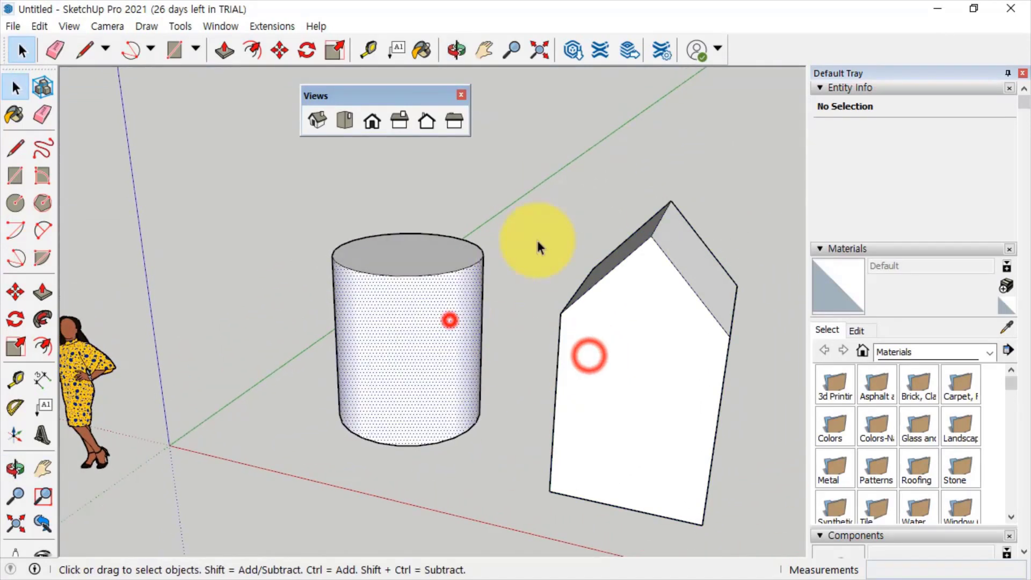
left_click(518, 182)
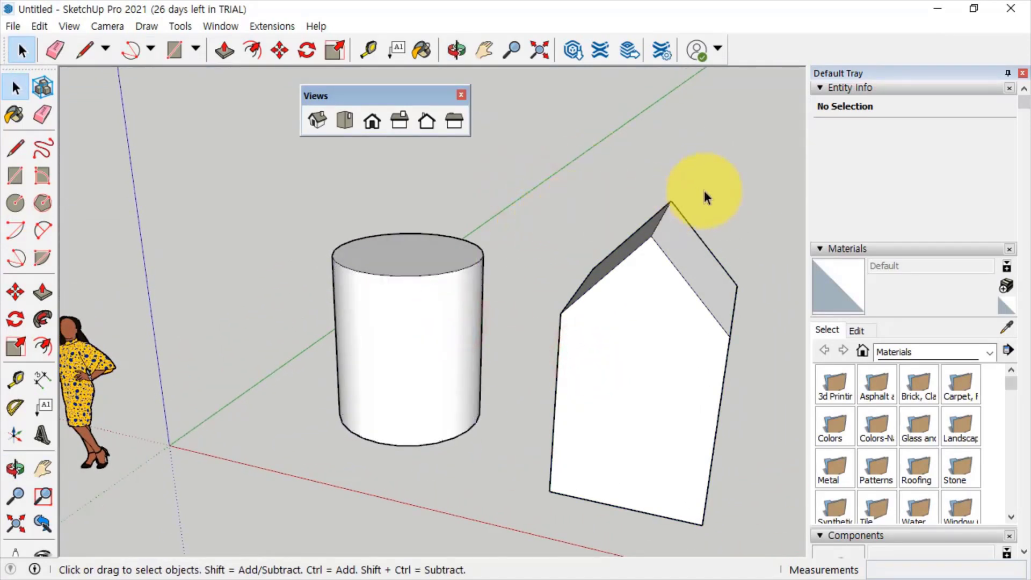
left_click_drag(359, 379, 283, 388)
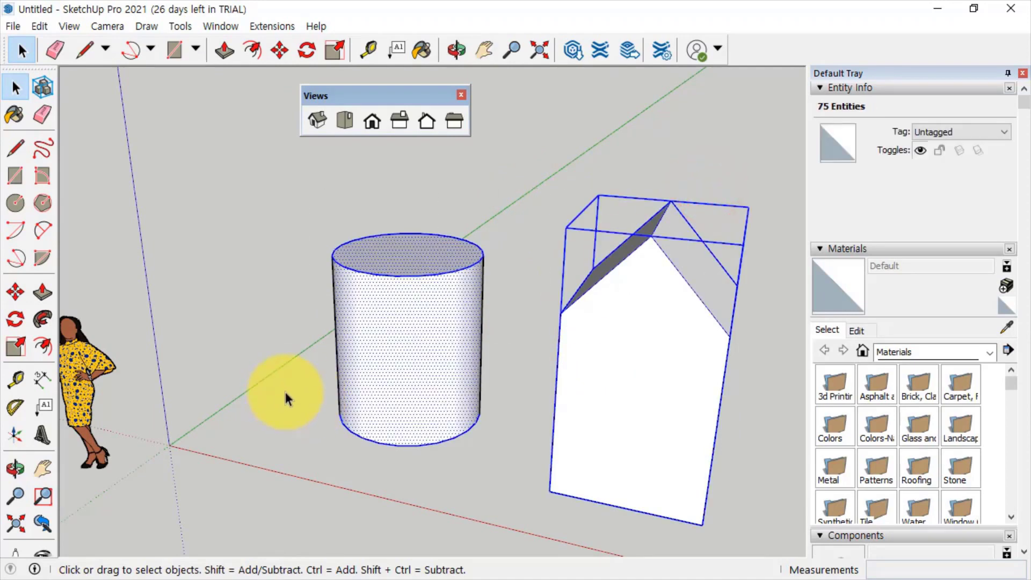
left_click(283, 388)
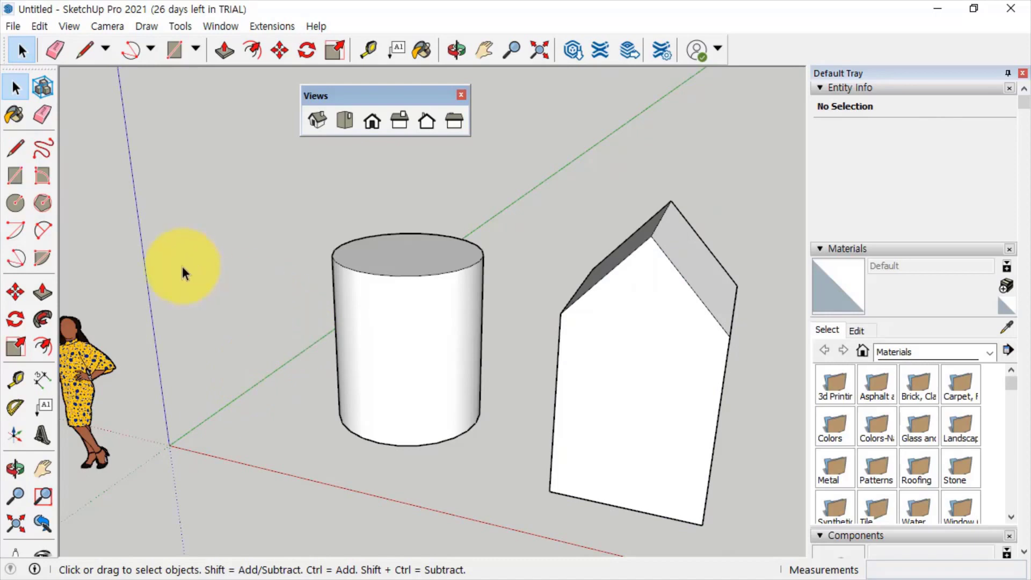
- Start a new model without saving the current one and show its axes in the isometric view
left_click(13, 26)
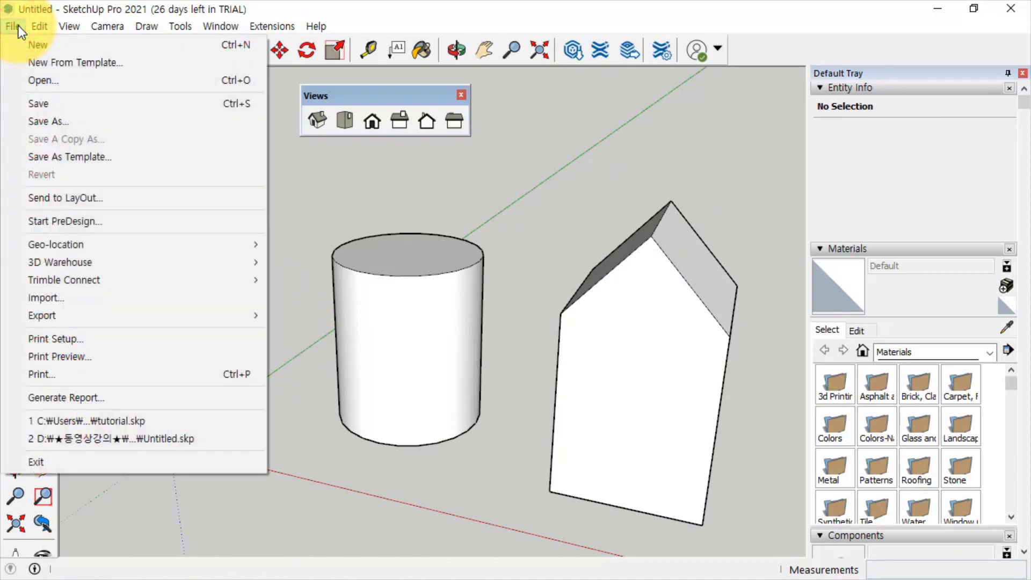
left_click(55, 52)
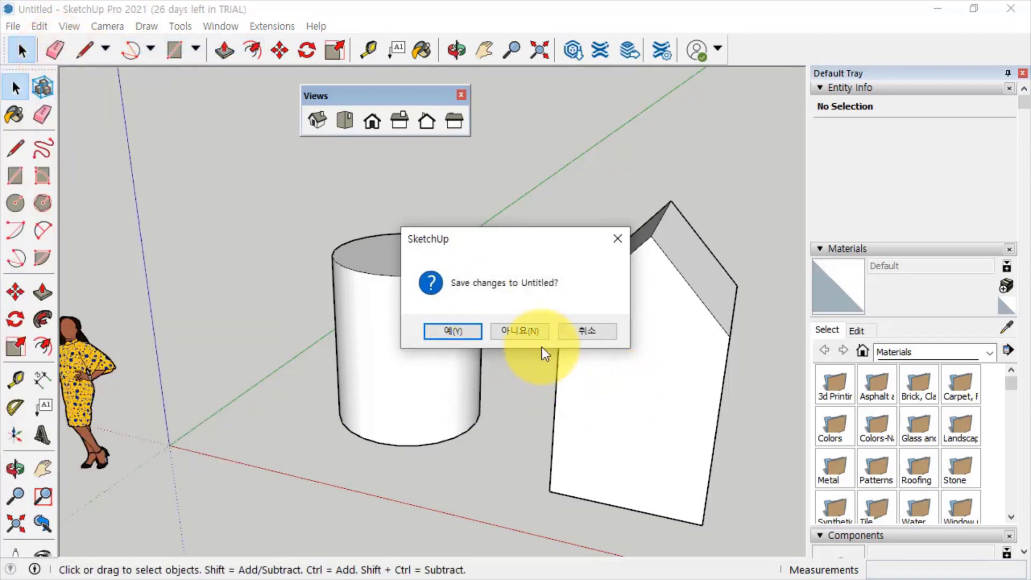
left_click(539, 332)
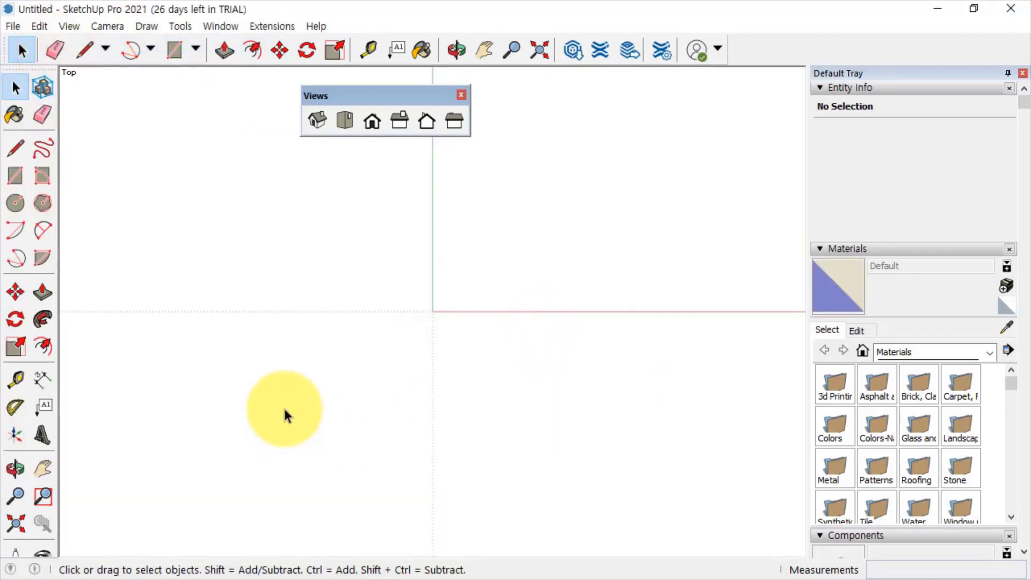
left_click(317, 119)
middle_click_drag(485, 419, 522, 207)
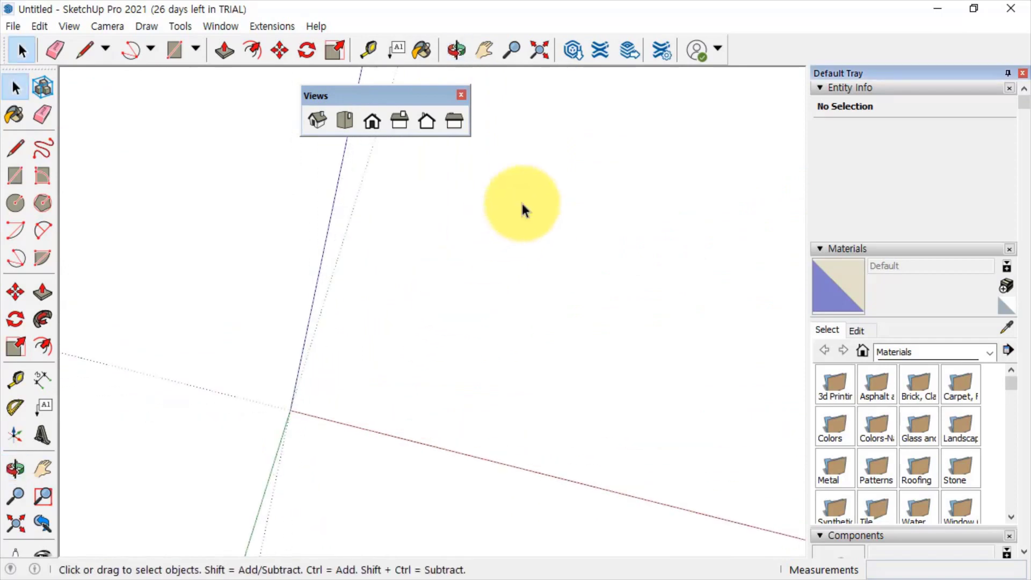
middle_click_drag(346, 302, 393, 301)
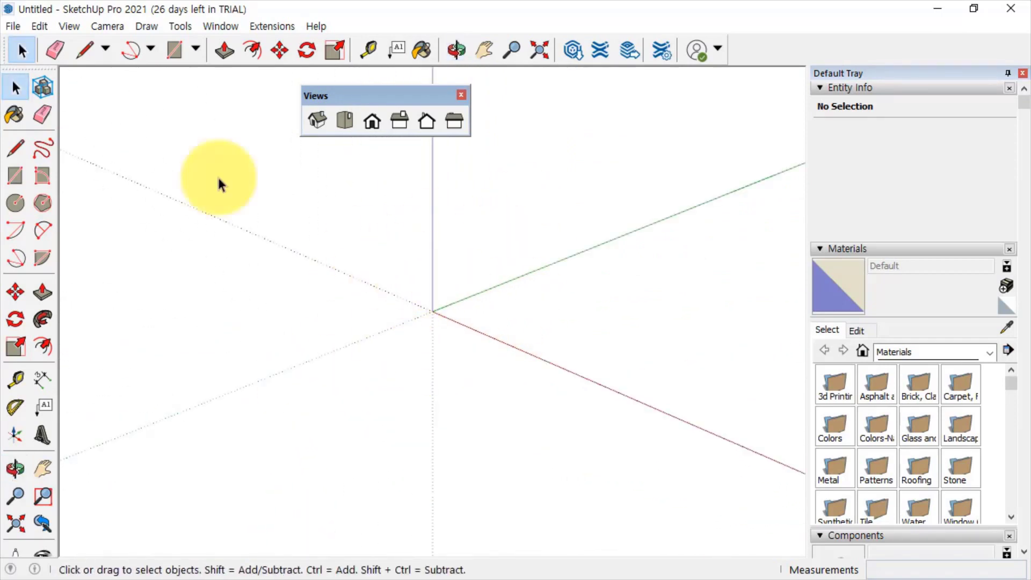
- Create a new model from the Architectural template in millimeters
left_click(14, 27)
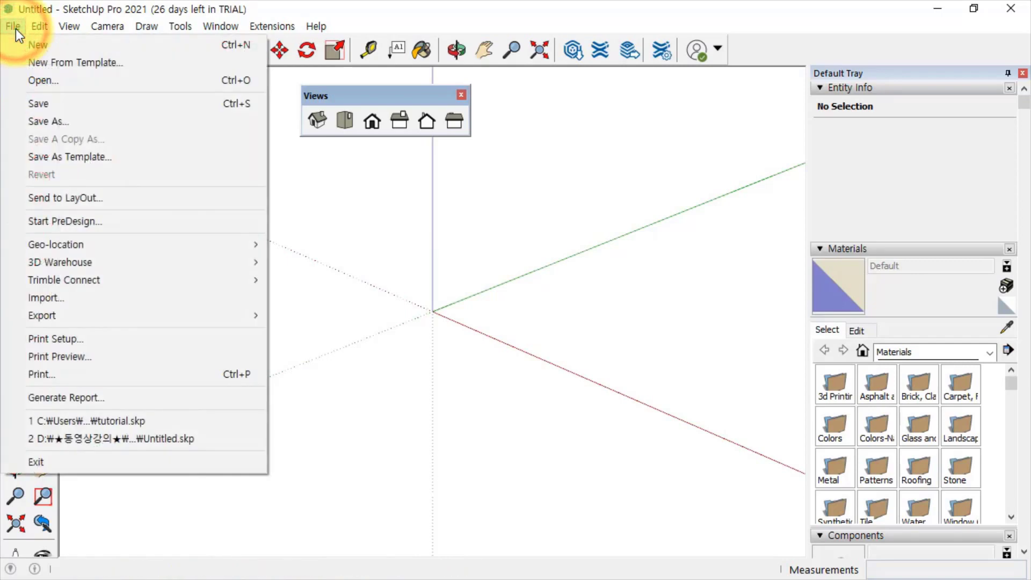
left_click(55, 67)
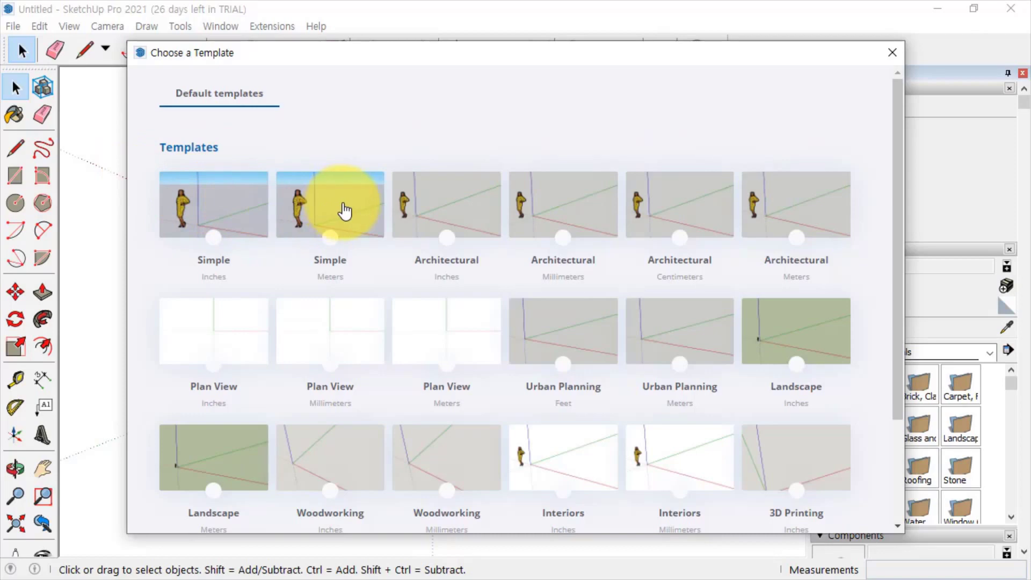
left_click(556, 206)
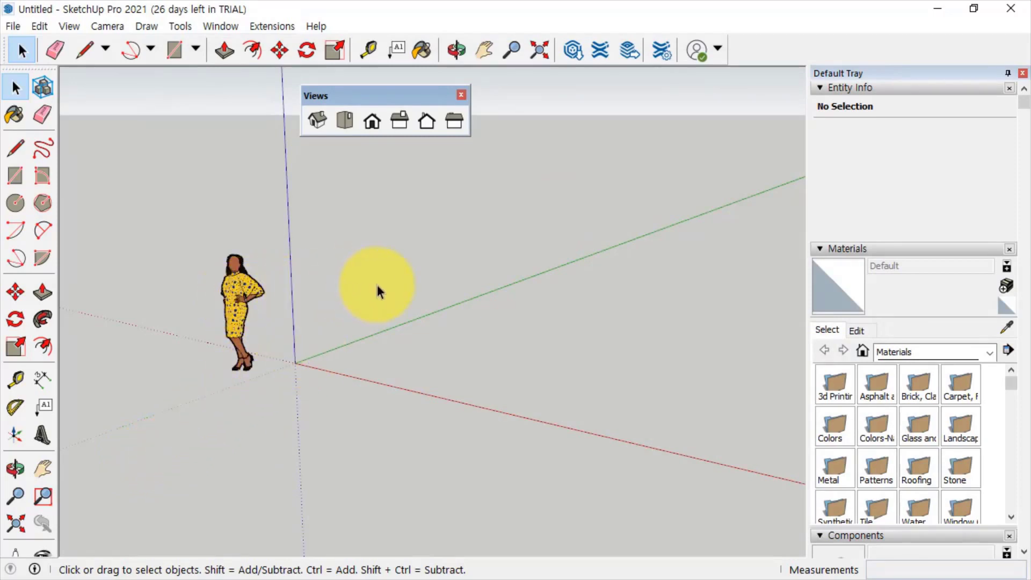
- Remove the Getting Started toolbar and dock the Views toolbar at the start of the horizontal toolbar row
left_click_drag(378, 94, 689, 47)
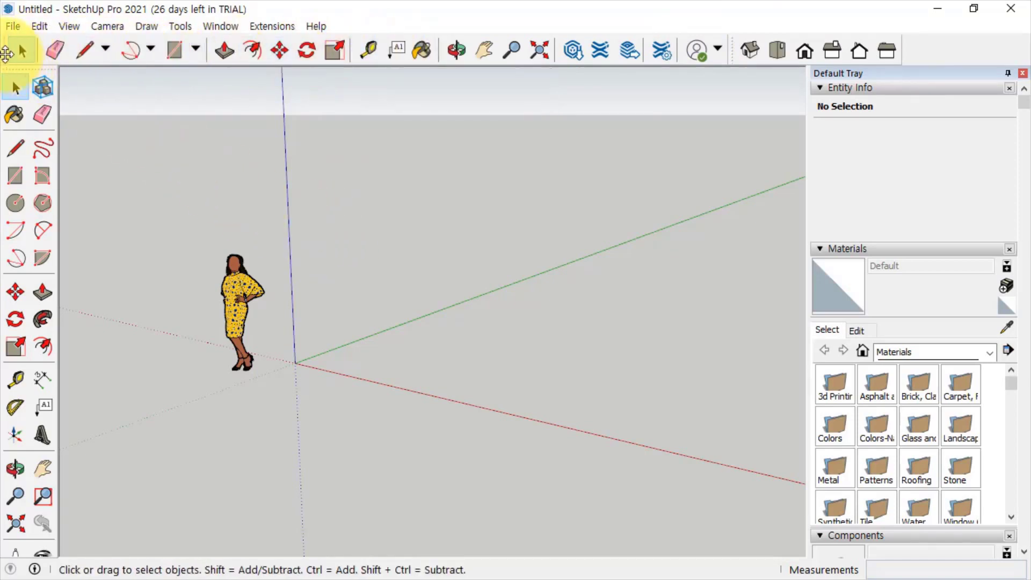
left_click_drag(7, 52, 173, 143)
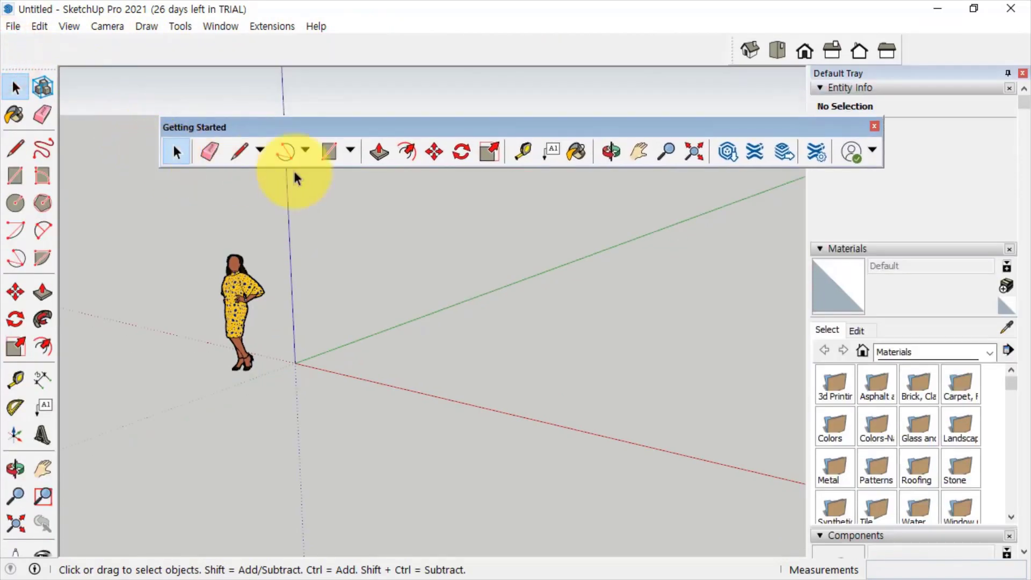
left_click(877, 125)
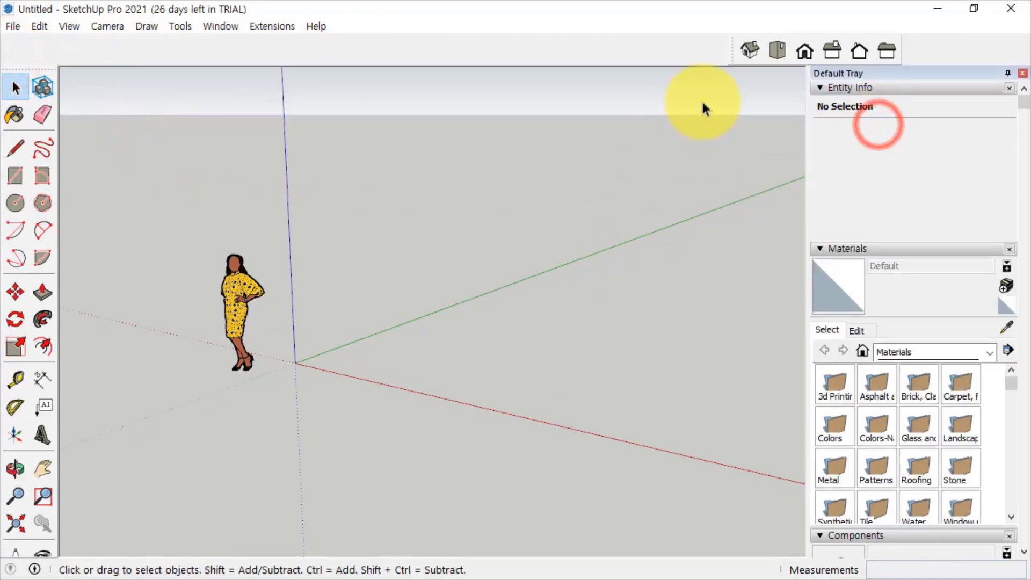
left_click_drag(734, 49, 4, 50)
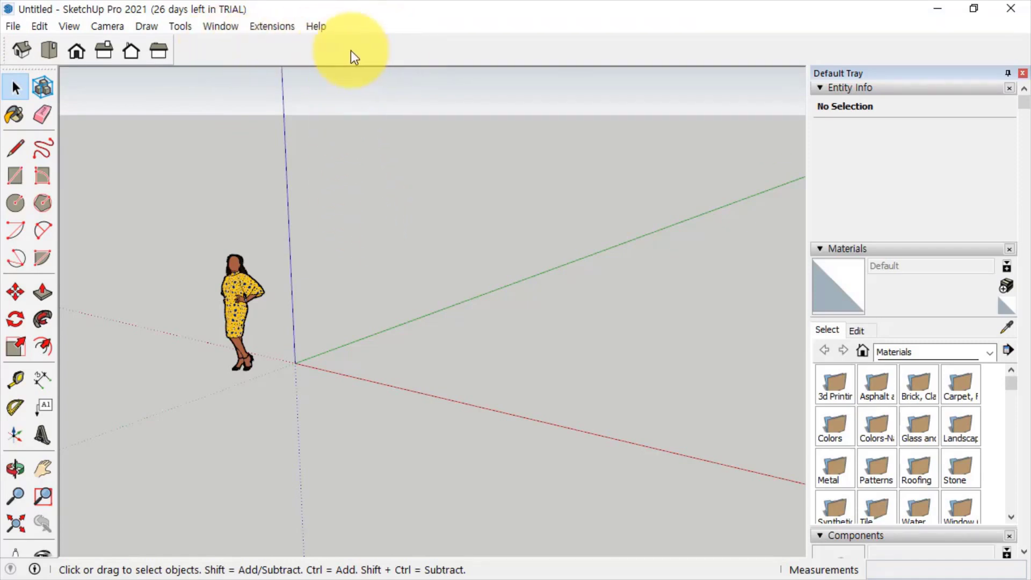
- Show the Drawing toolbar and float it over the upper part of the modelling area
right_click(334, 50)
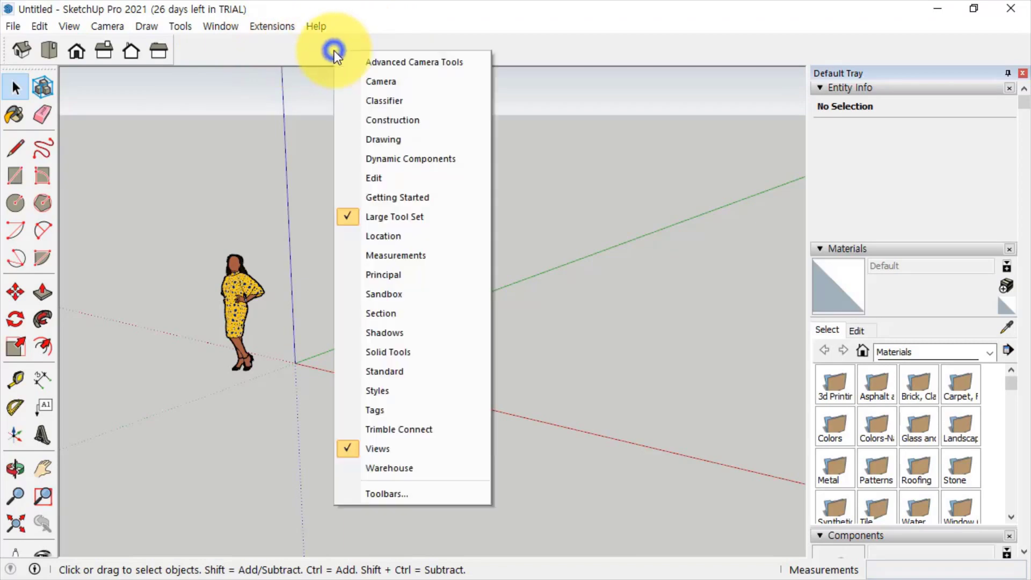
left_click(391, 141)
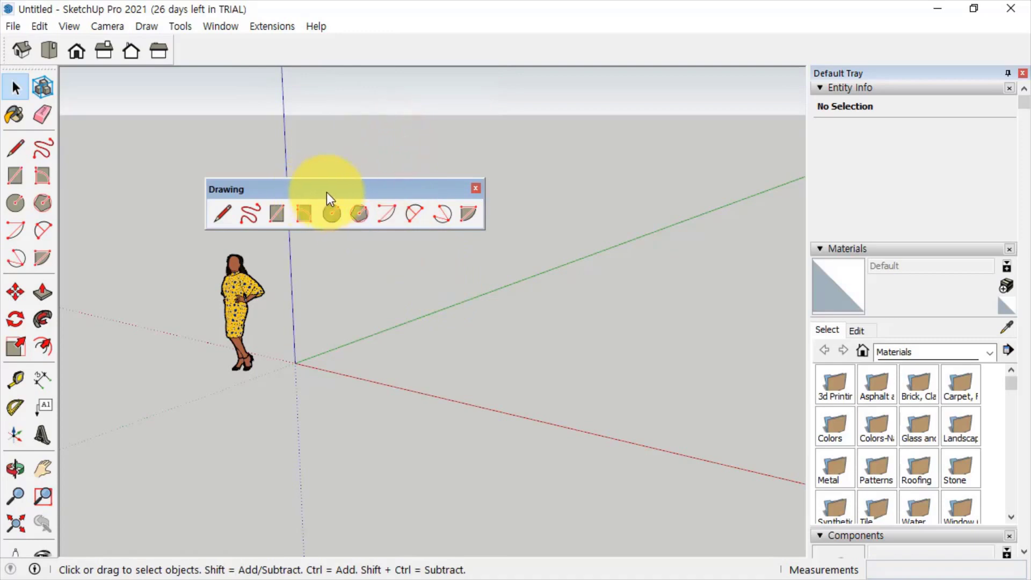
left_click_drag(327, 193, 278, 108)
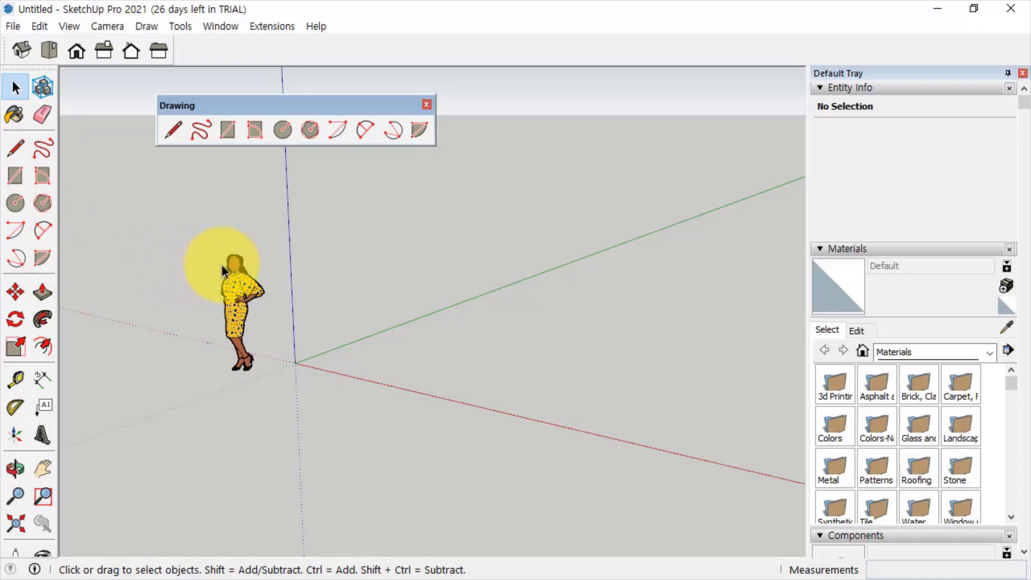
middle_click_drag(229, 272, 191, 286)
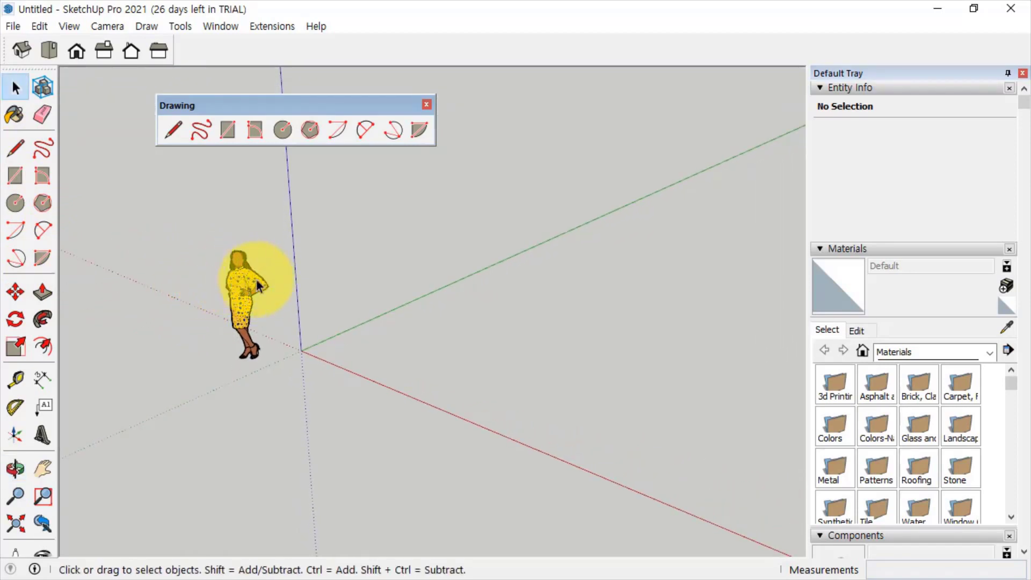
middle_click_drag(268, 278, 359, 259)
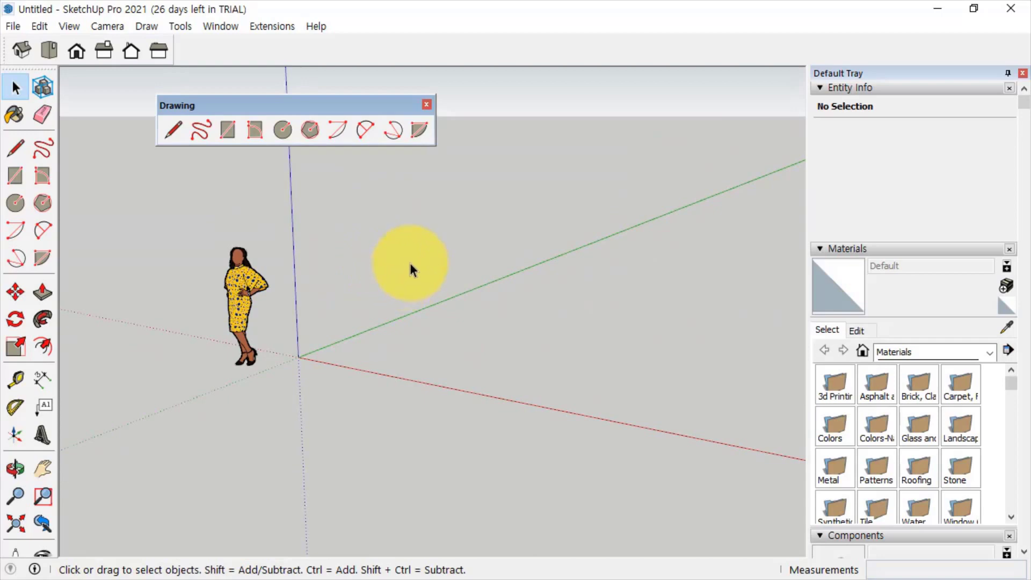
mouse_move(441, 225)
middle_mouse_down()
mouse_move(367, 285)
mouse_move(523, 172)
mouse_move(513, 269)
mouse_move(415, 299)
mouse_move(361, 253)
mouse_move(416, 205)
mouse_move(408, 250)
middle_mouse_up()
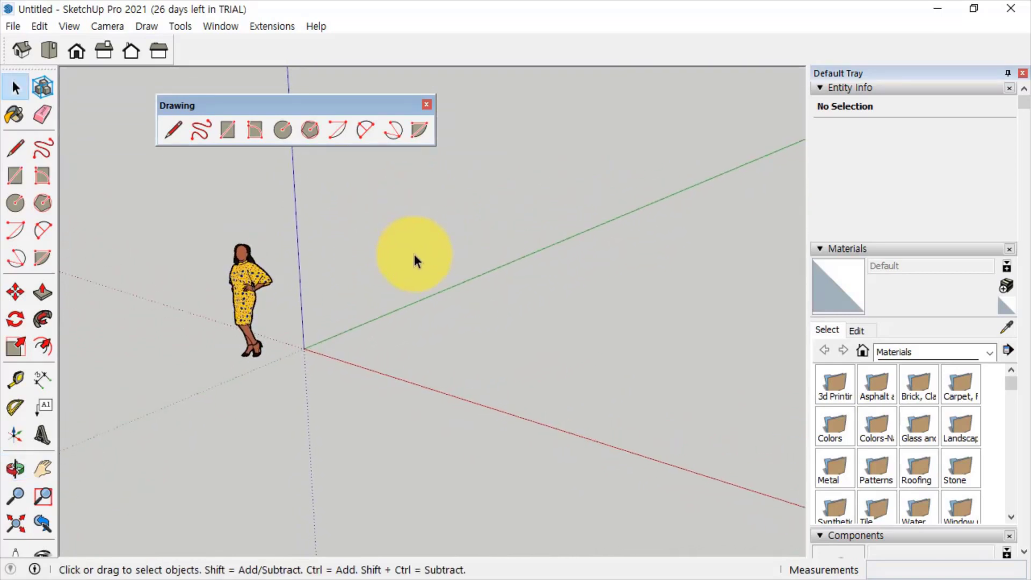
key("o")
left_click_drag(426, 232, 424, 338)
key("space")
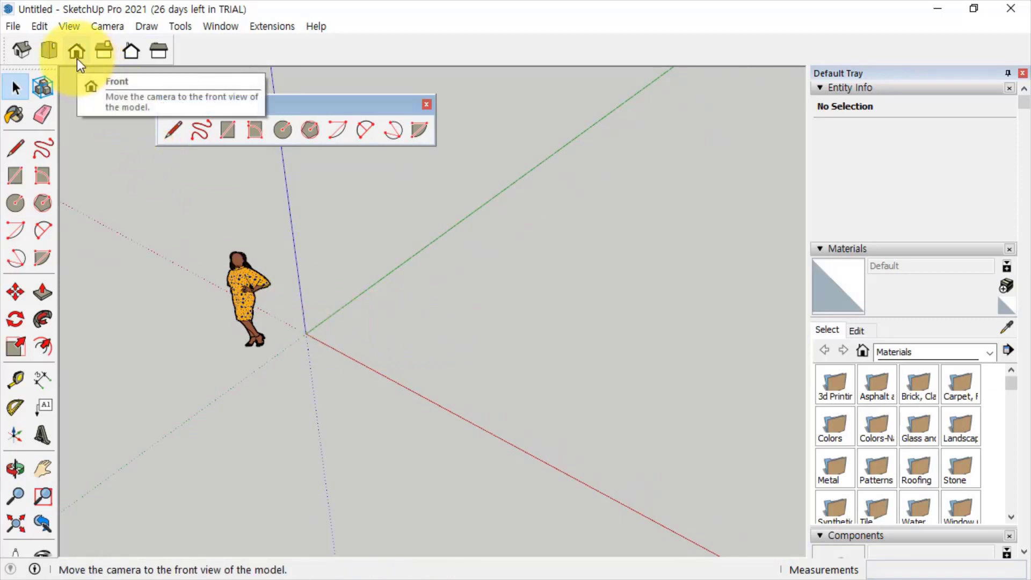
- Show the model in the Top view and switch the camera to Parallel Projection
left_click(59, 57)
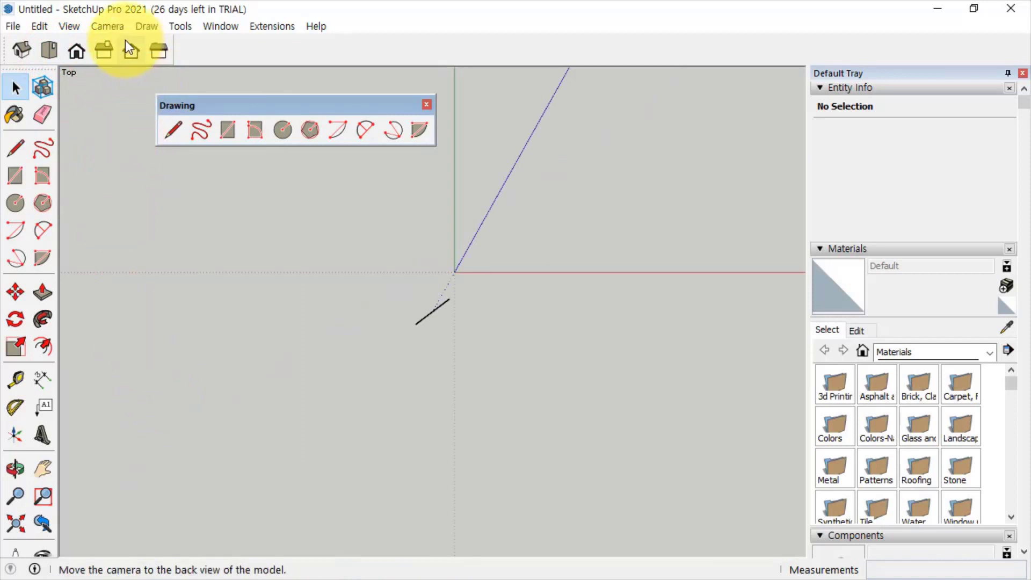
left_click(110, 26)
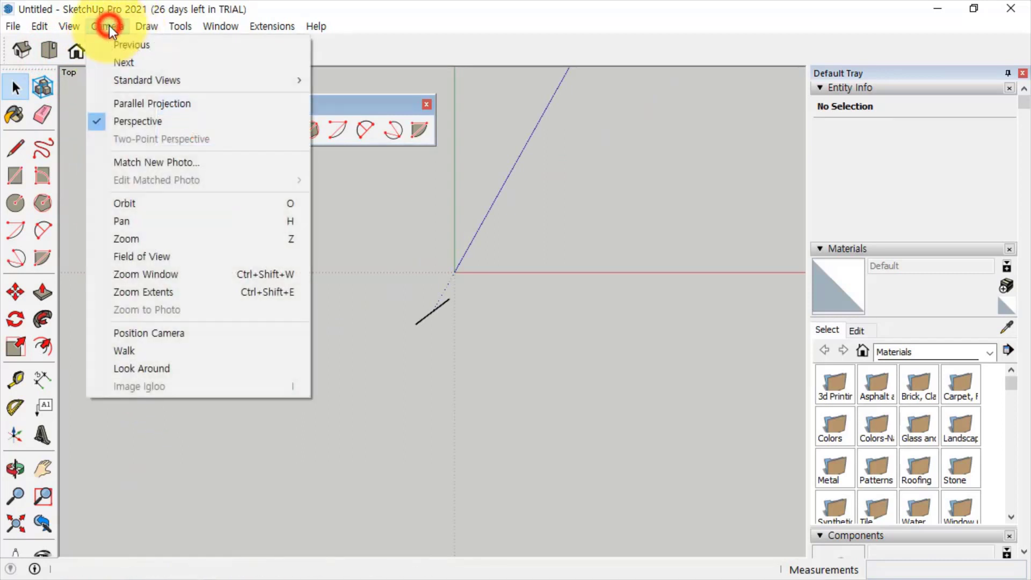
left_click(138, 106)
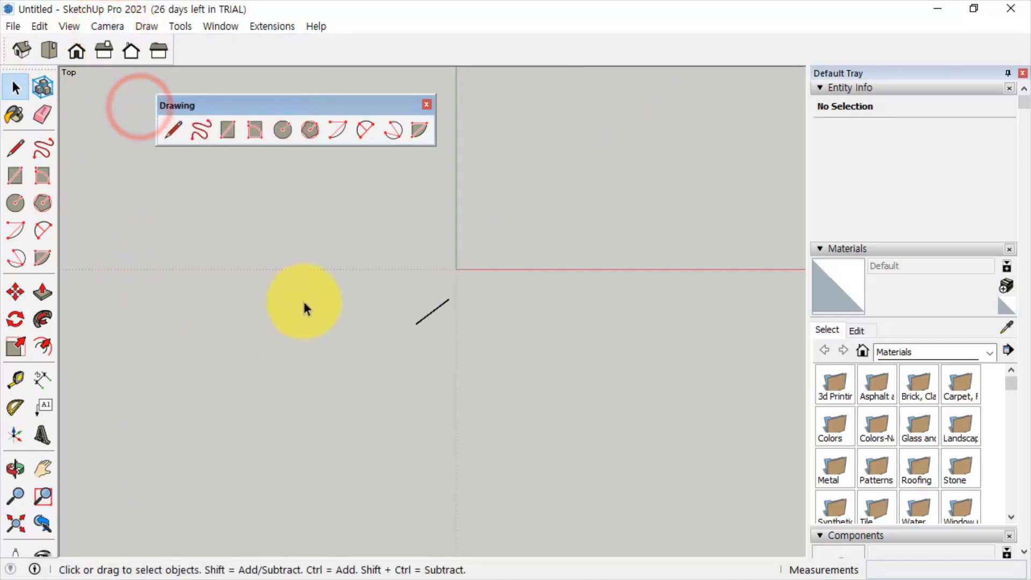
key("o")
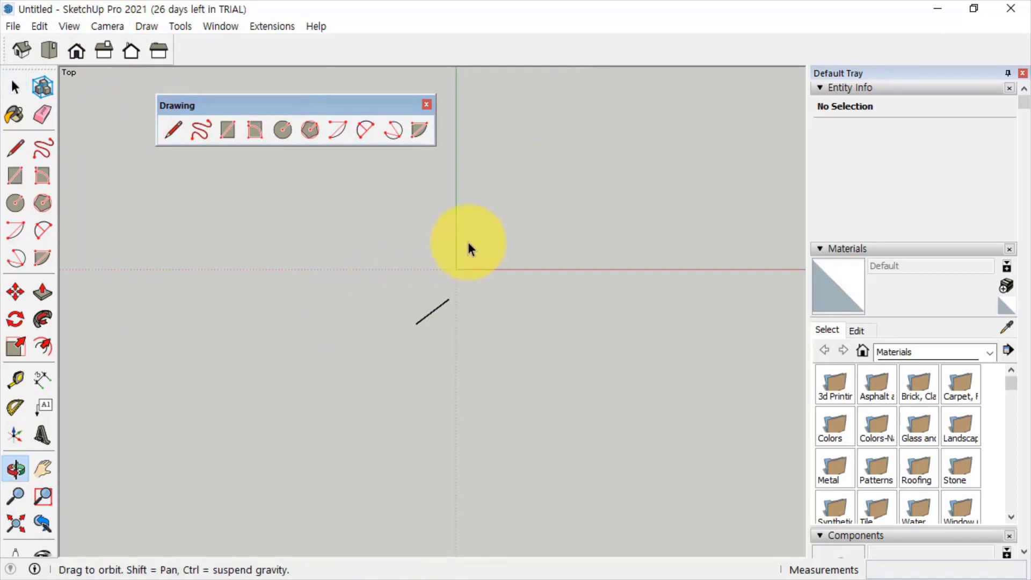
- Draw an open zigzag of four connected line segments above the red axis, beside the green axis
key("space")
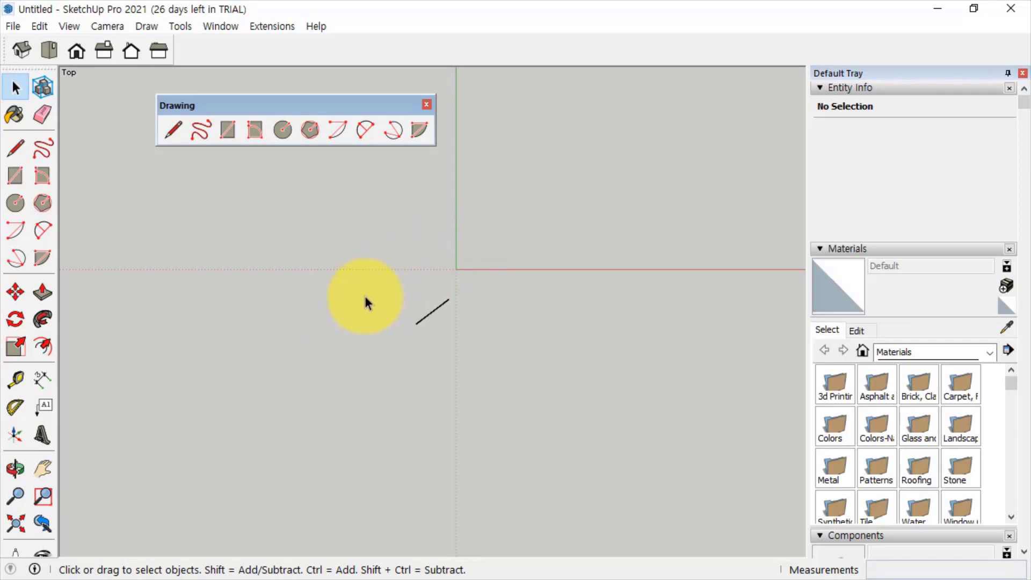
left_click(53, 463)
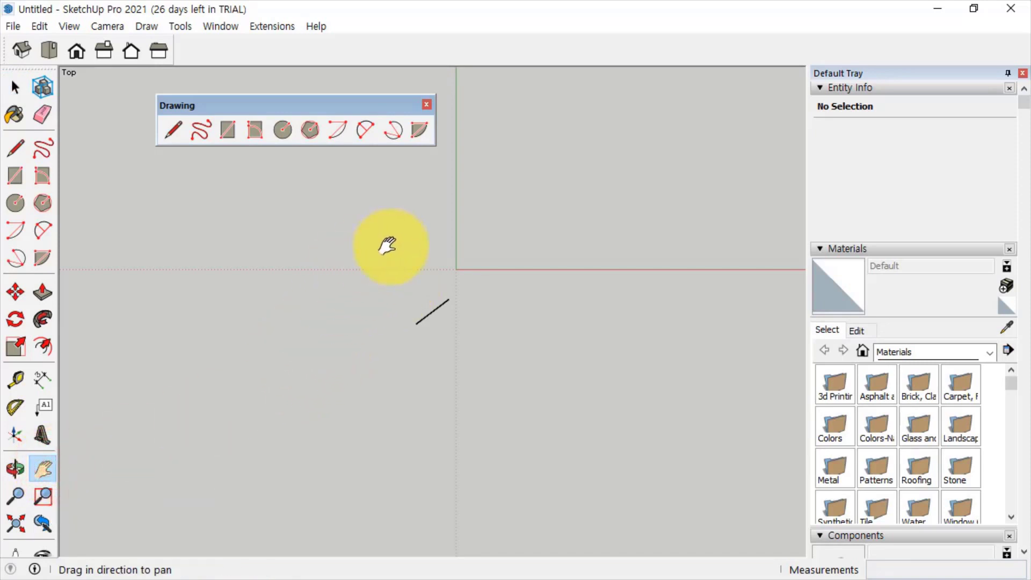
left_click_drag(427, 218, 253, 318)
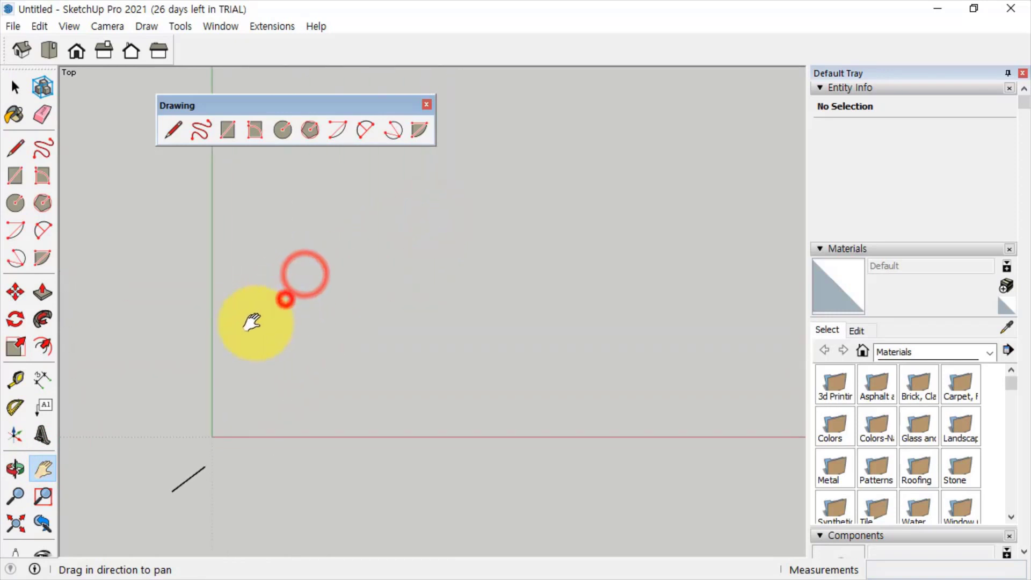
mouse_move(306, 294)
left_mouse_down()
mouse_move(185, 302)
mouse_move(261, 290)
mouse_move(253, 297)
left_mouse_up()
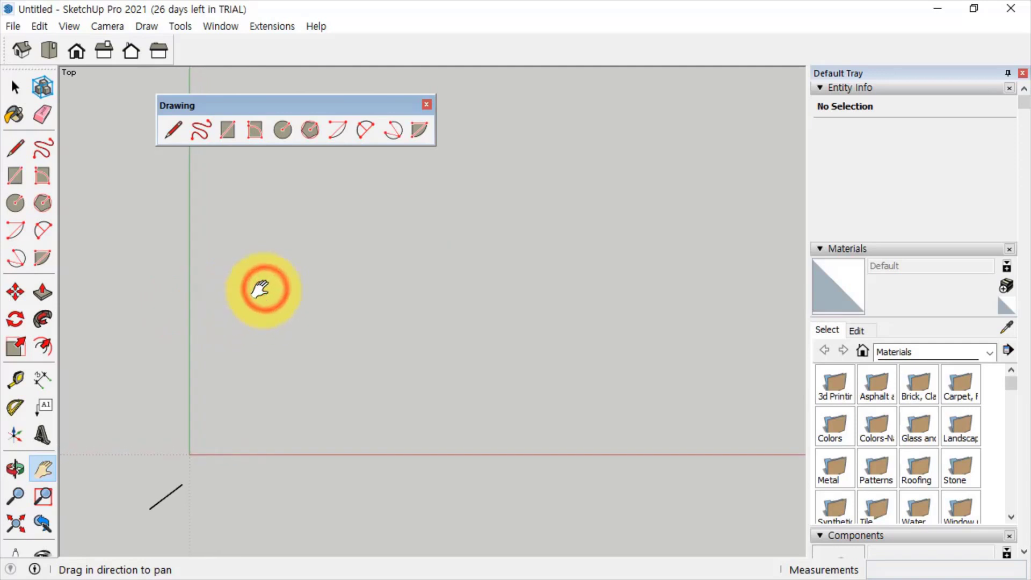
left_click(181, 133)
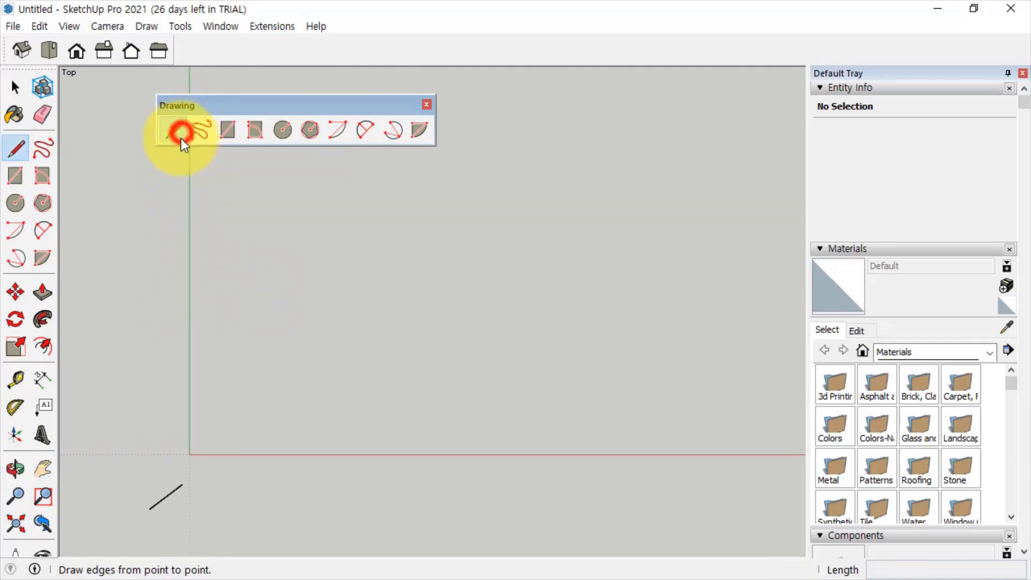
left_click(218, 363)
left_click(281, 249)
left_click(335, 362)
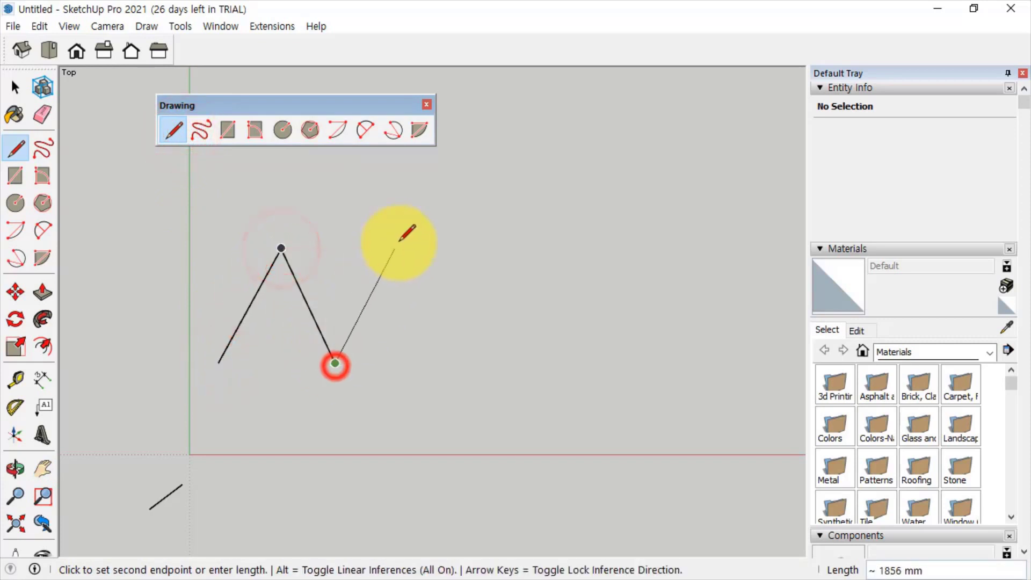
left_click(402, 249)
left_click(493, 364)
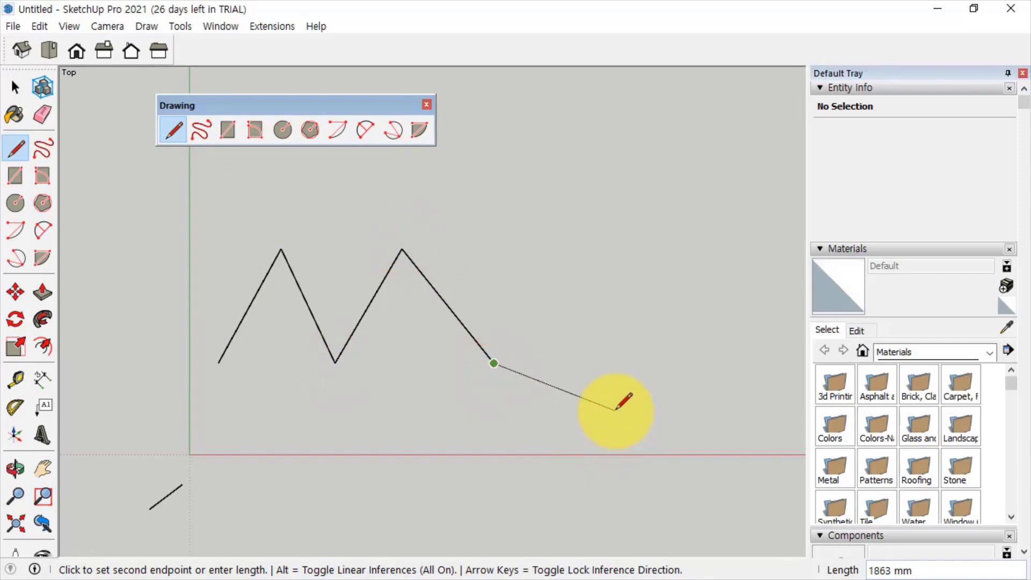
key("Escape")
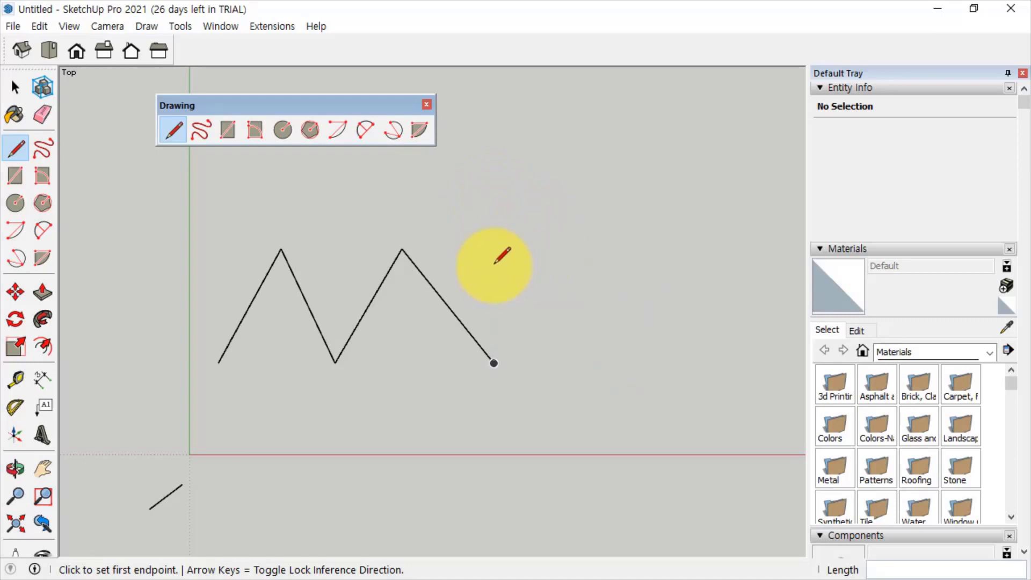
- Draw a closed four-sided shape beside the zigzag with a slanted side about 1801 mm, then about 1804, 1781 and 2068 mm
left_click(524, 274)
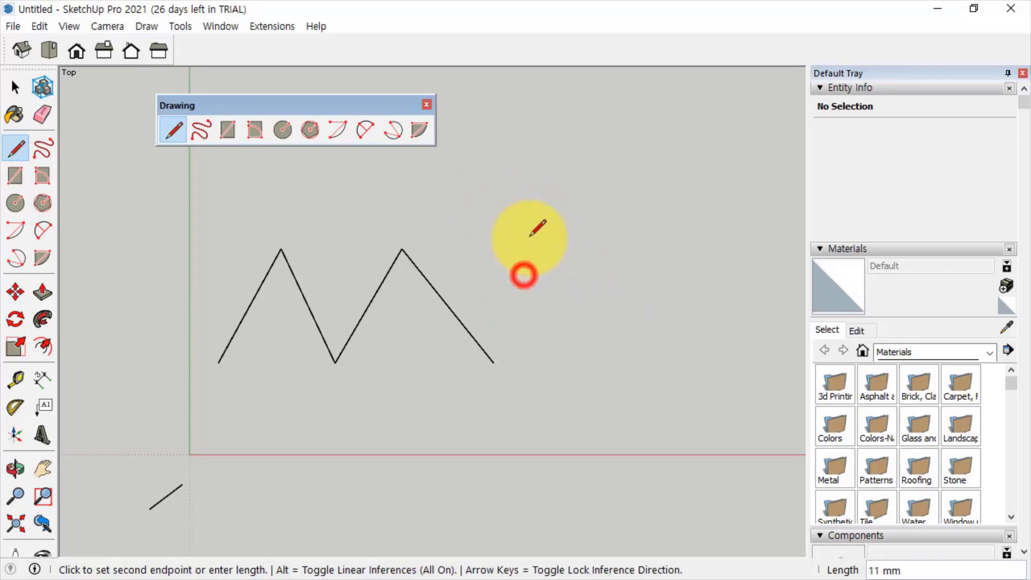
left_click(542, 149)
left_click(667, 149)
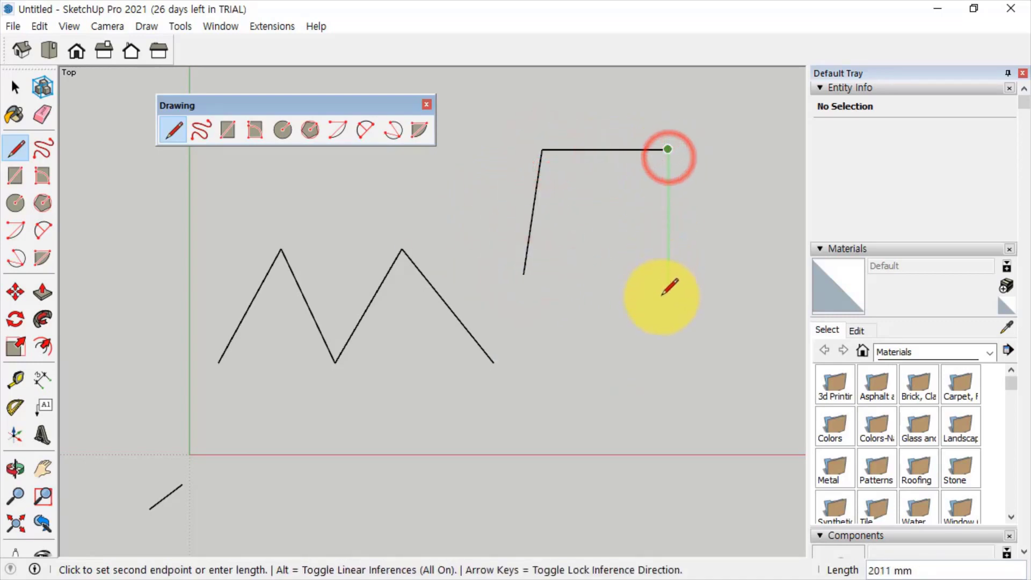
left_click(668, 274)
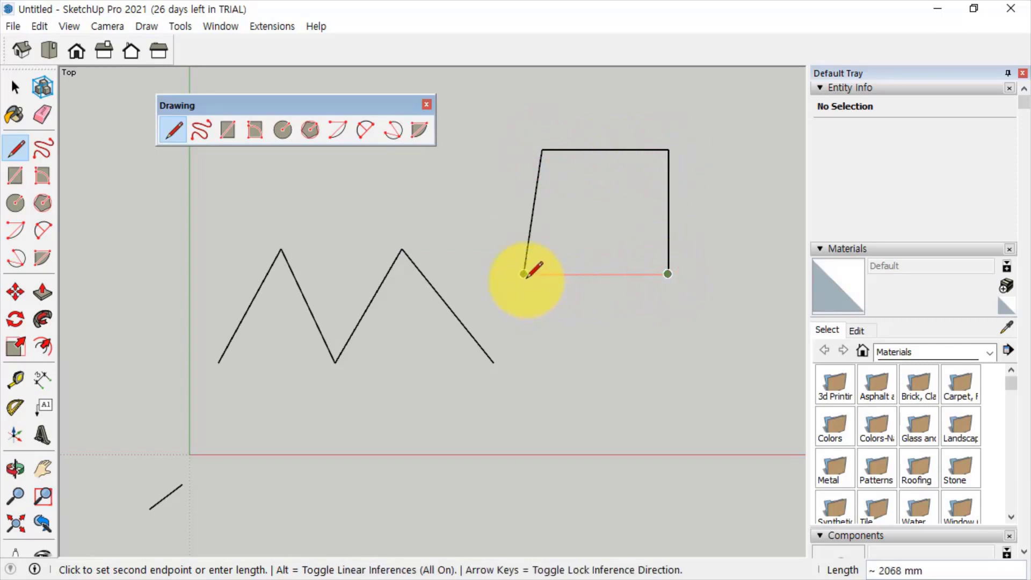
left_click(524, 274)
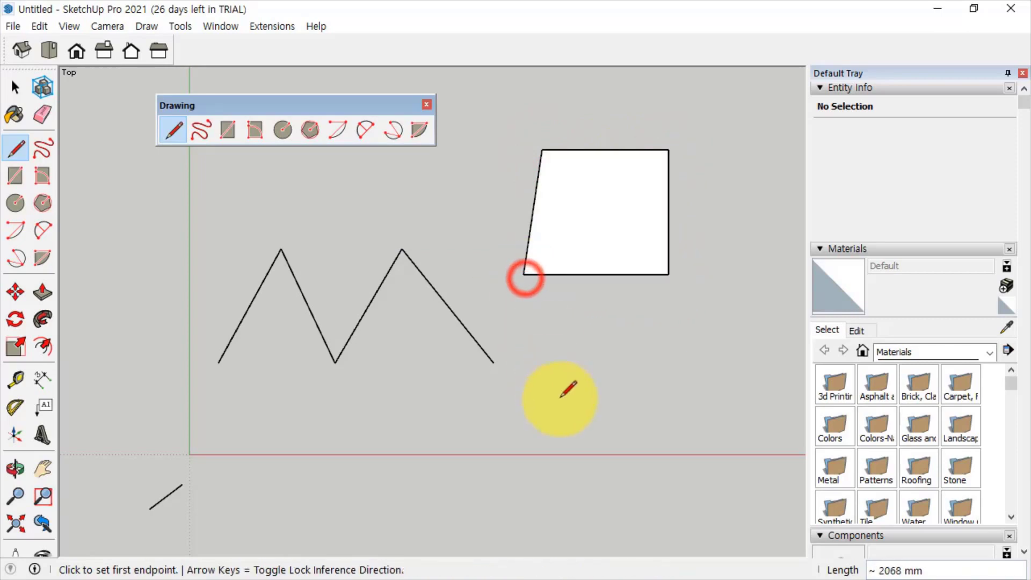
key("space")
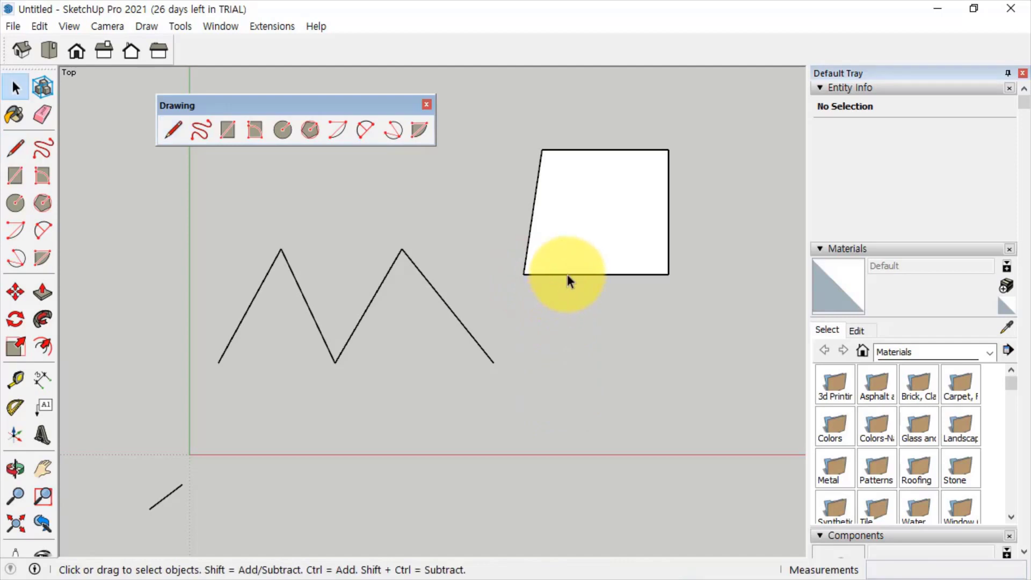
- Select the four-sided shape's edges and face one at a time to examine each edge's length and the face's area
left_click(565, 275)
left_click(526, 235)
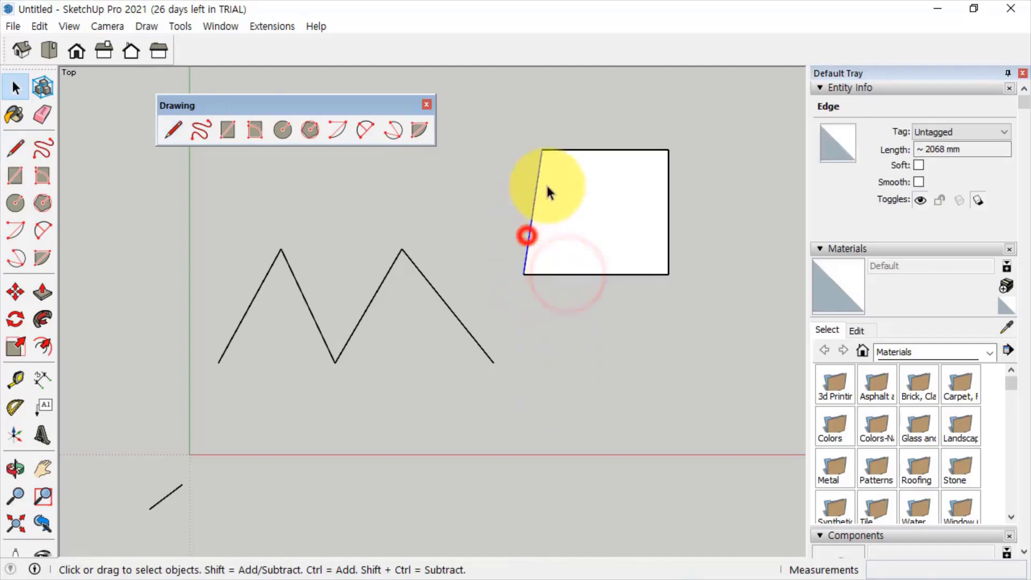
left_click(571, 151)
left_click(668, 187)
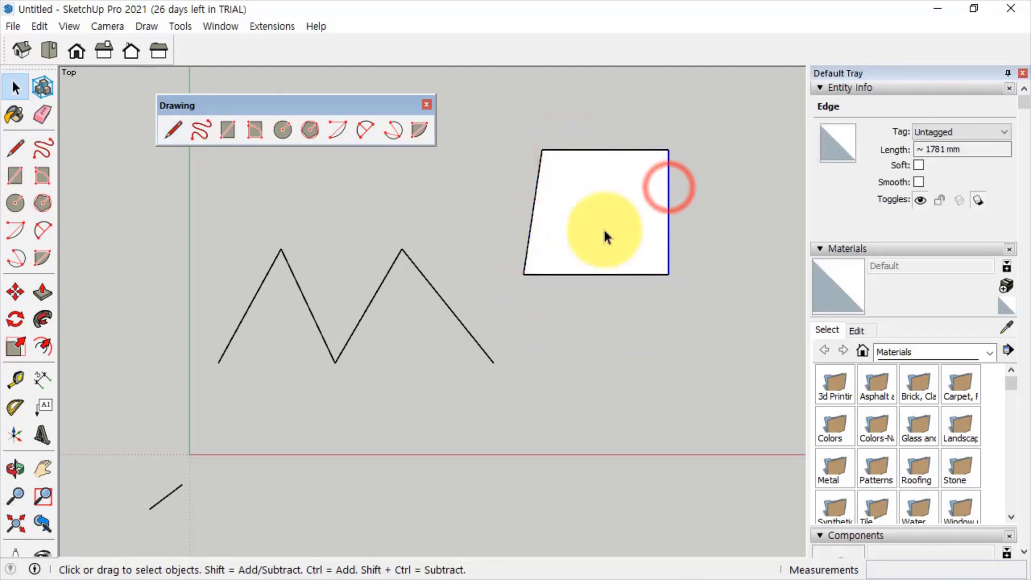
left_click(602, 208)
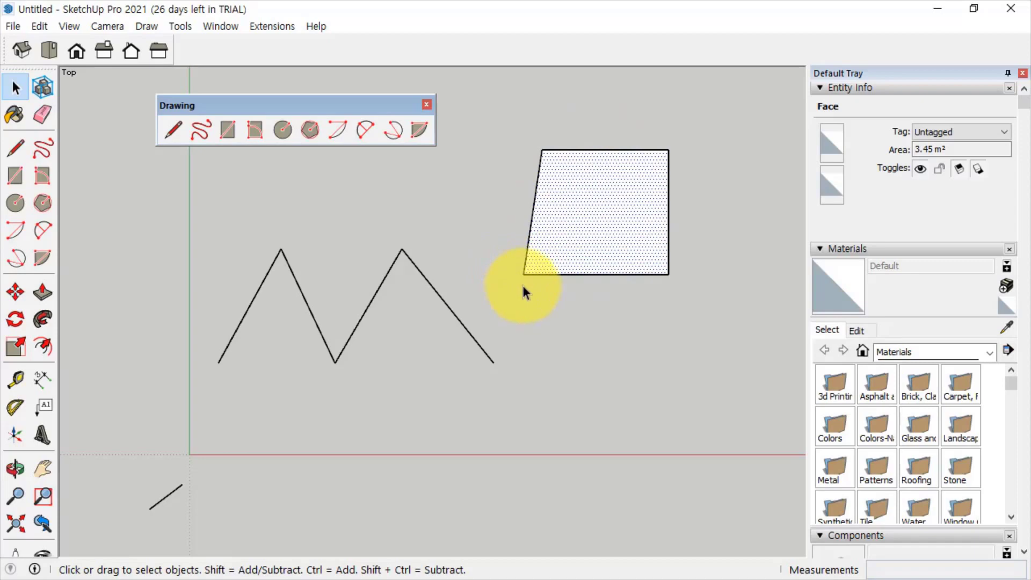
left_click(532, 230)
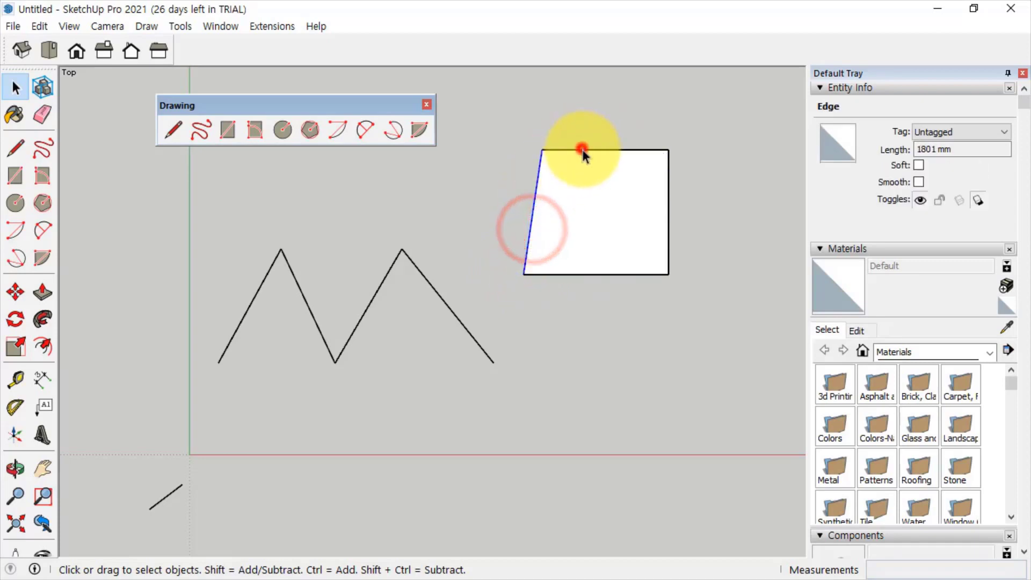
left_click(581, 149)
left_click(669, 189)
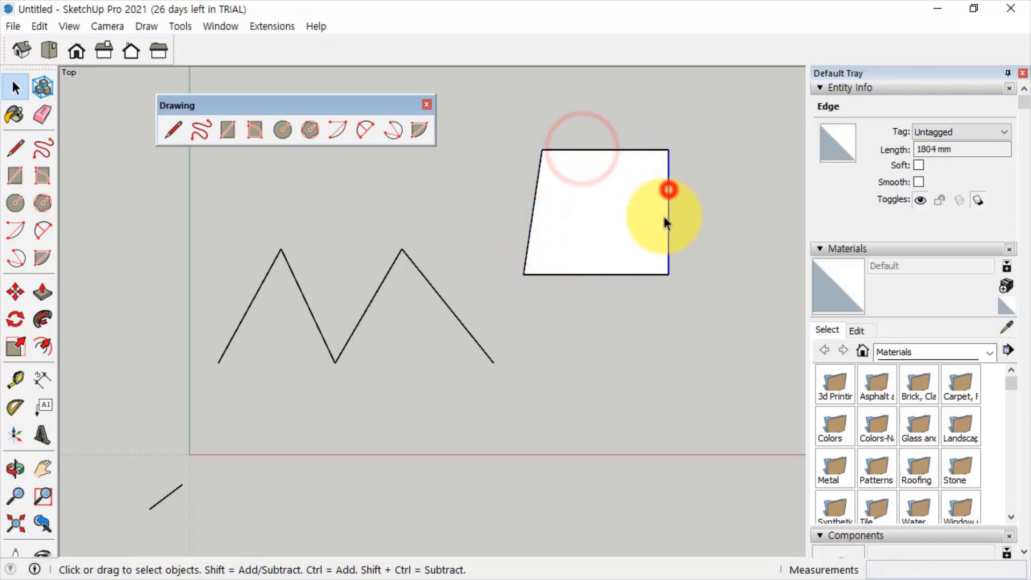
left_click(636, 274)
left_click(588, 236)
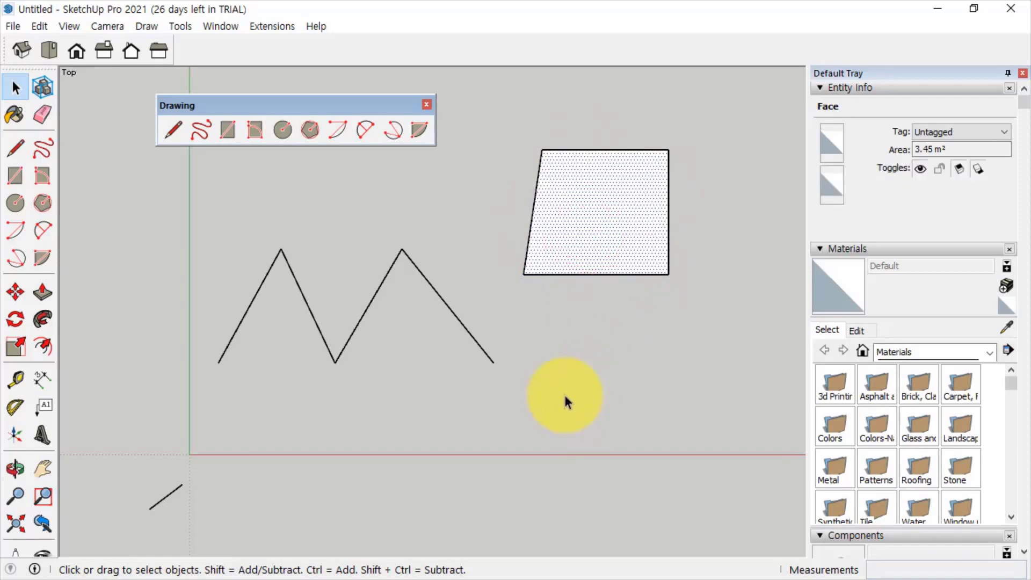
left_click(534, 197)
left_click(592, 151)
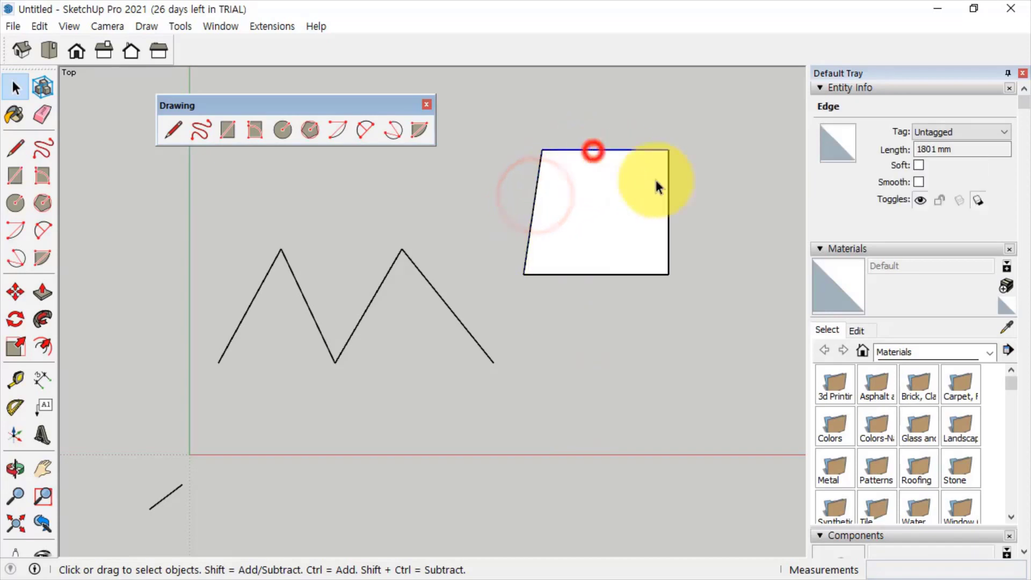
left_click(670, 196)
left_click(632, 273)
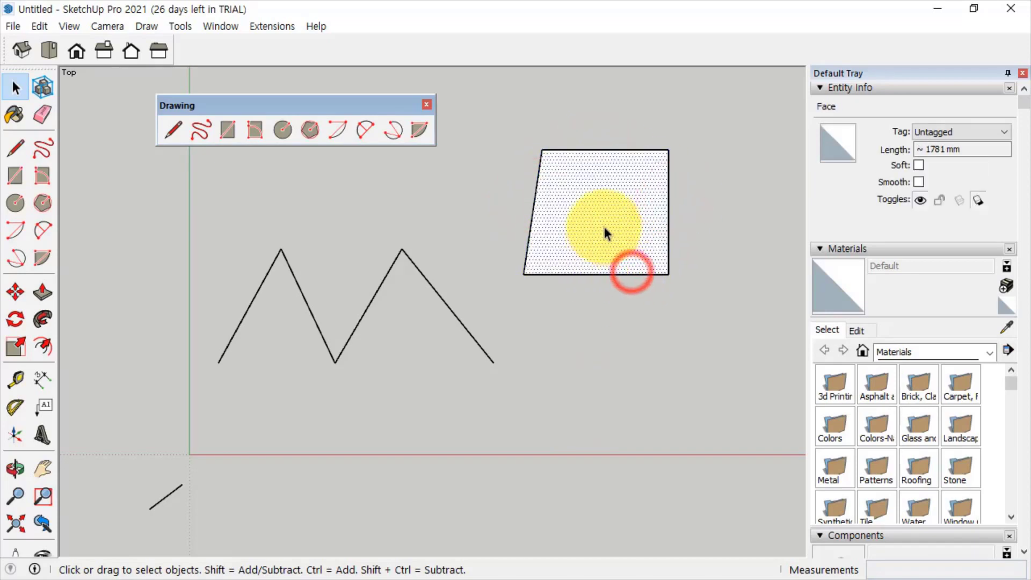
left_click(604, 226)
left_click(618, 274)
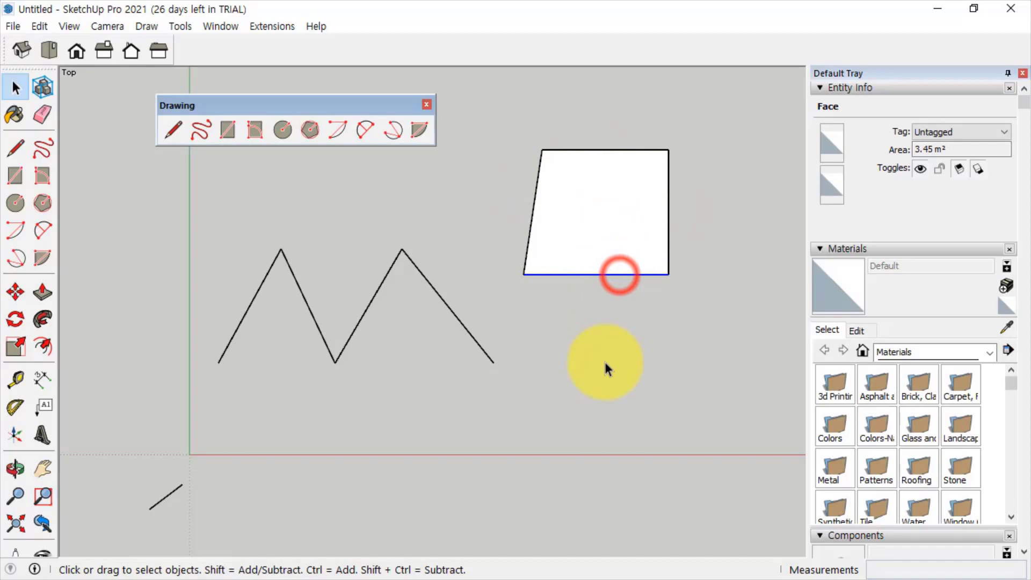
left_click(601, 222)
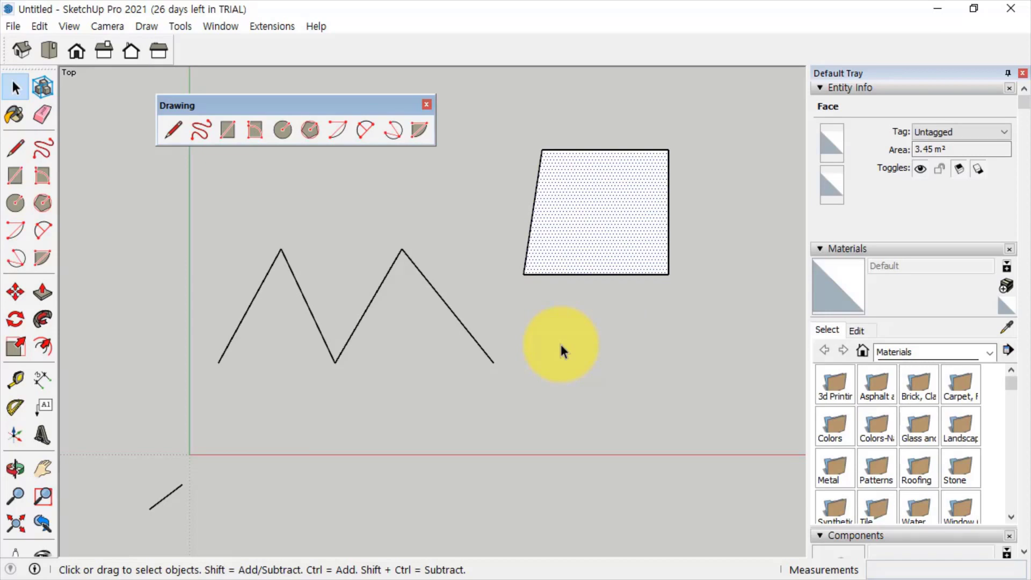
left_click(592, 275)
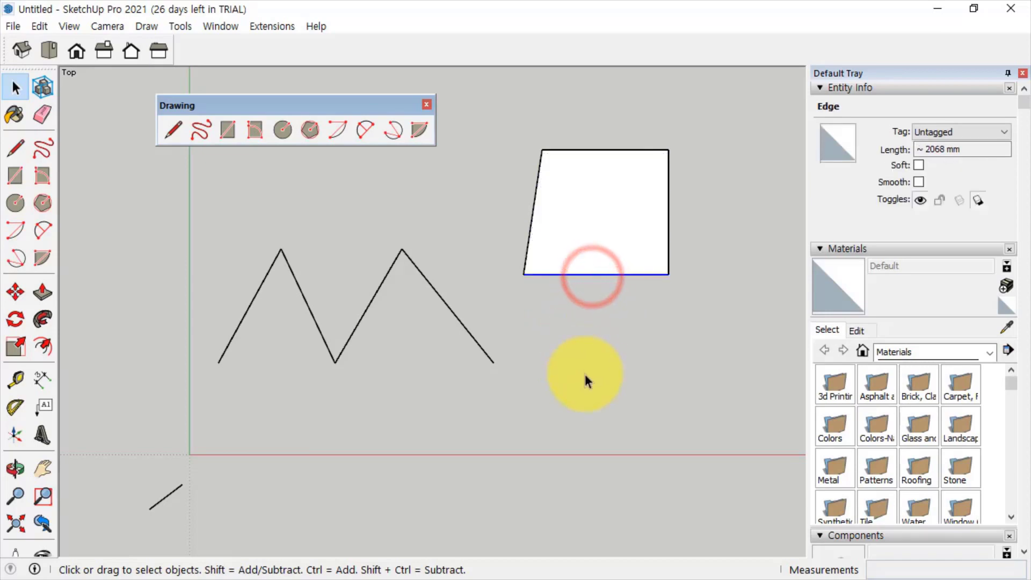
- Delete the four-sided shape's face and its bottom edge, leaving the other three edges
left_click(593, 226)
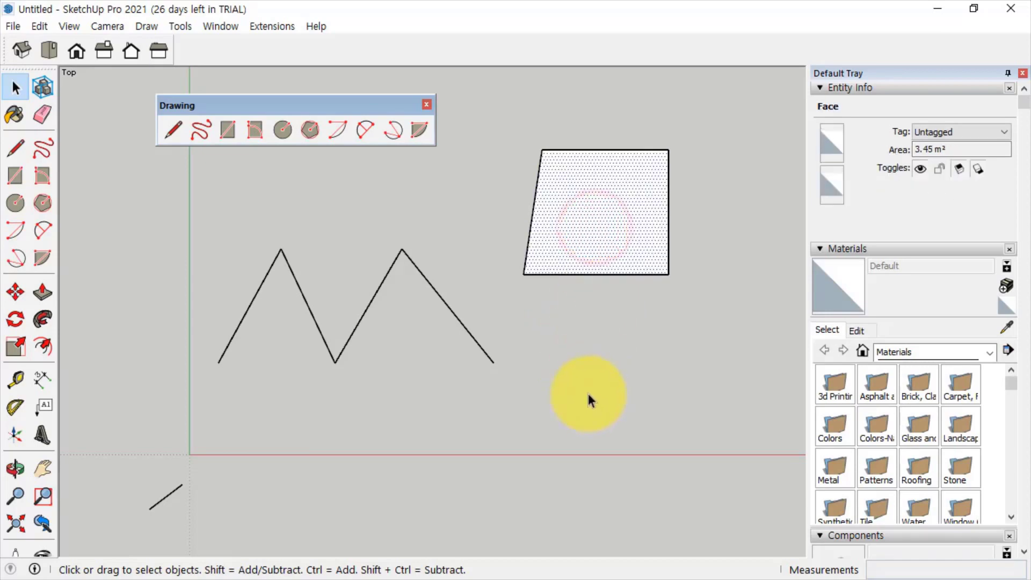
left_click(573, 363)
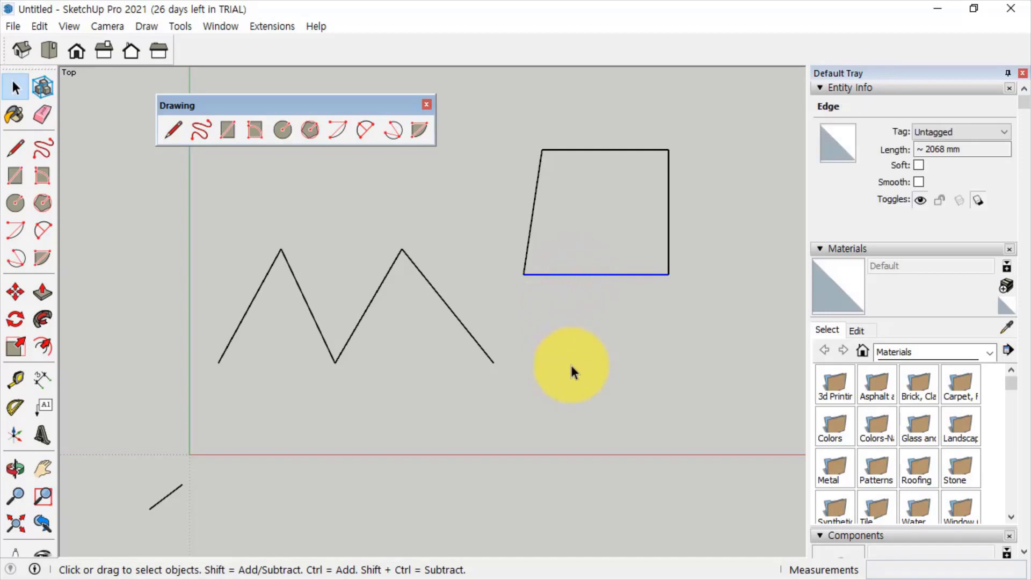
key("Delete")
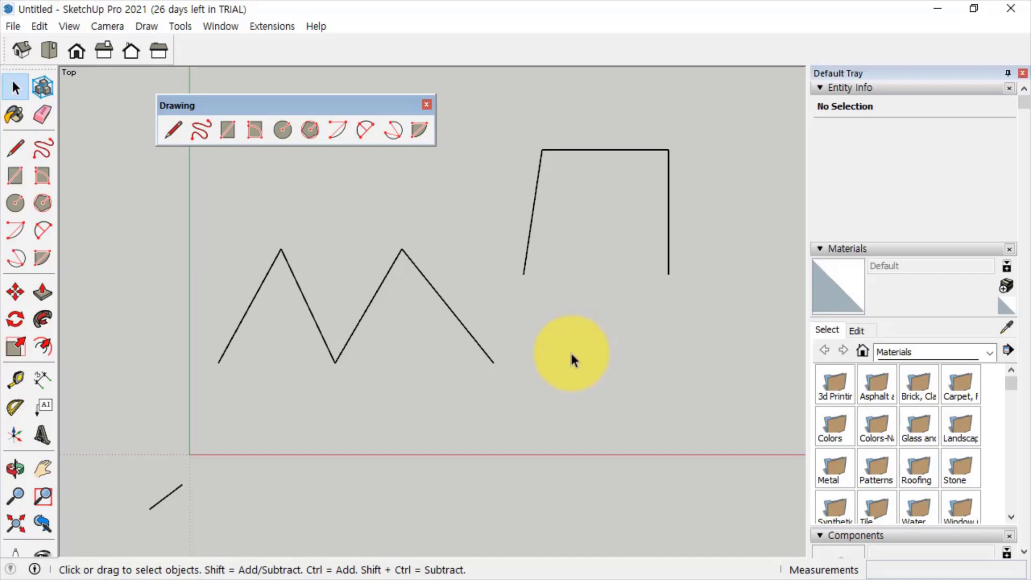
- Draw a closed triangle of lines in a 3D view beside the open shape, with its second side about 1732 mm
left_click(174, 131)
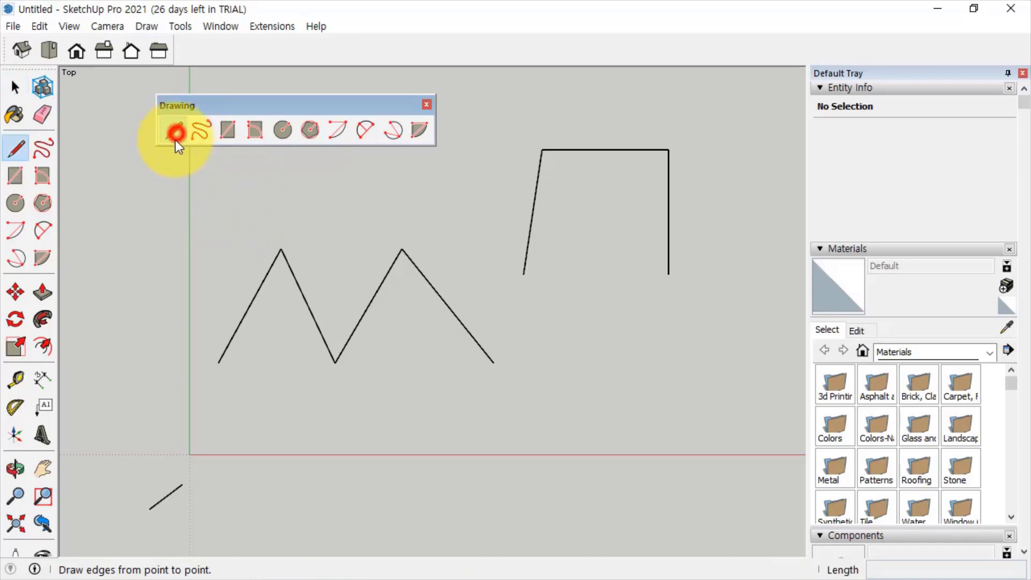
left_click(562, 320)
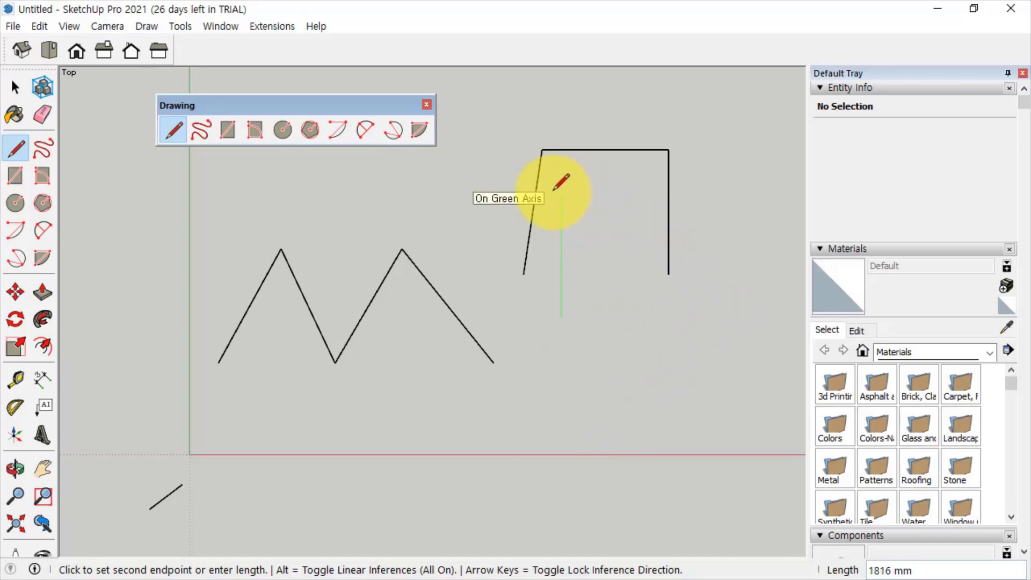
mouse_move(486, 365)
middle_mouse_down()
mouse_move(478, 375)
mouse_move(472, 166)
mouse_move(436, 321)
mouse_move(449, 239)
middle_mouse_up()
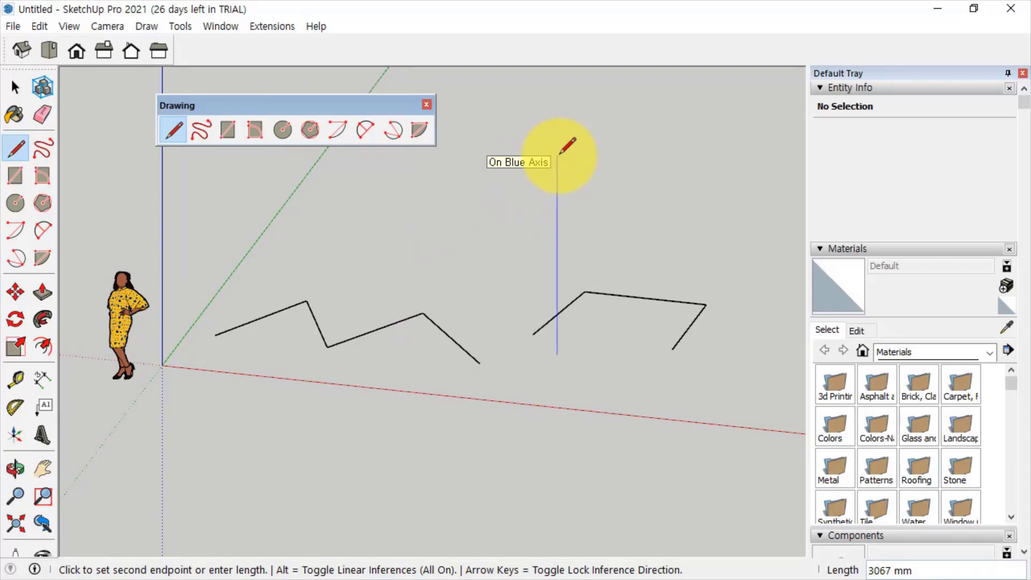
mouse_move(555, 403)
middle_mouse_down()
mouse_move(490, 403)
mouse_move(416, 428)
middle_mouse_up()
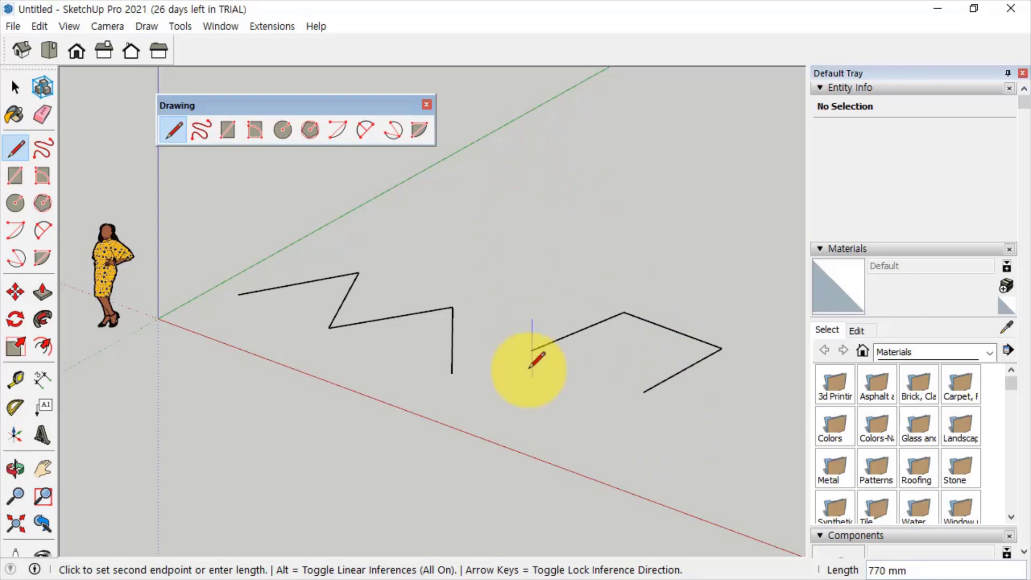
key("o")
mouse_move(481, 408)
left_mouse_down()
mouse_move(532, 478)
mouse_move(640, 472)
left_mouse_up()
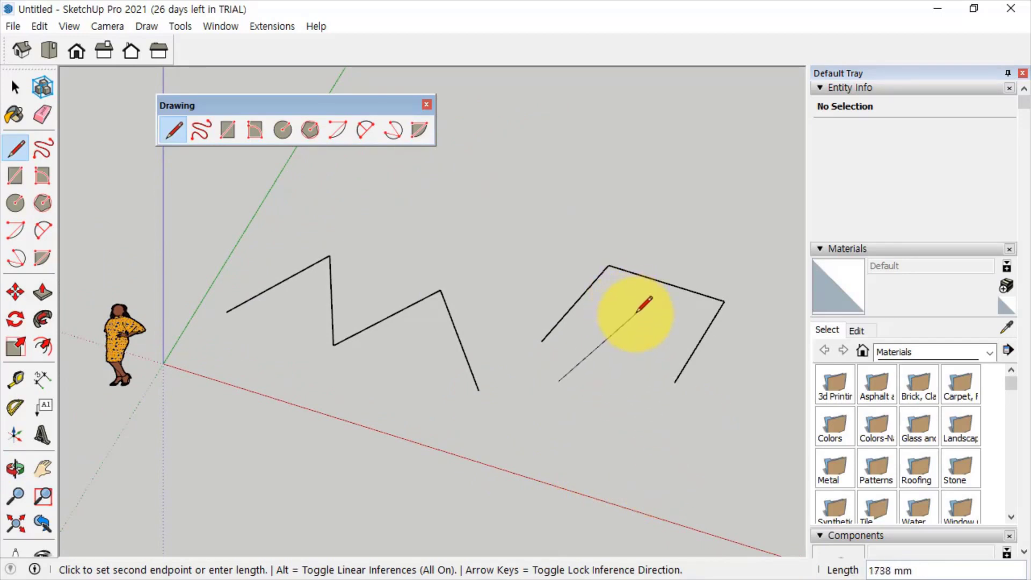
mouse_move(469, 396)
middle_mouse_down()
mouse_move(472, 425)
mouse_move(542, 461)
middle_mouse_up()
left_click(688, 391)
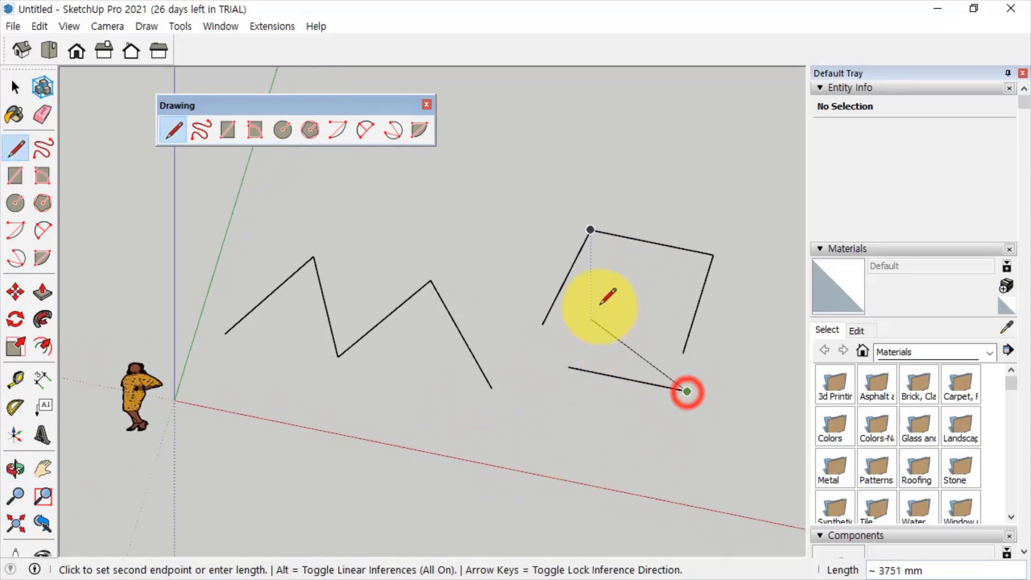
left_click(717, 296)
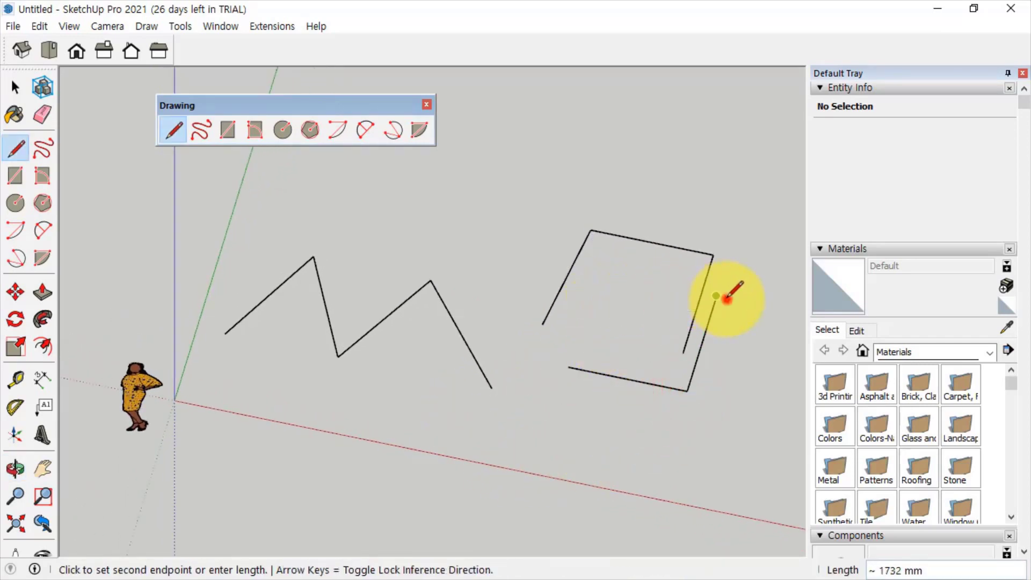
left_click(568, 367)
key("space")
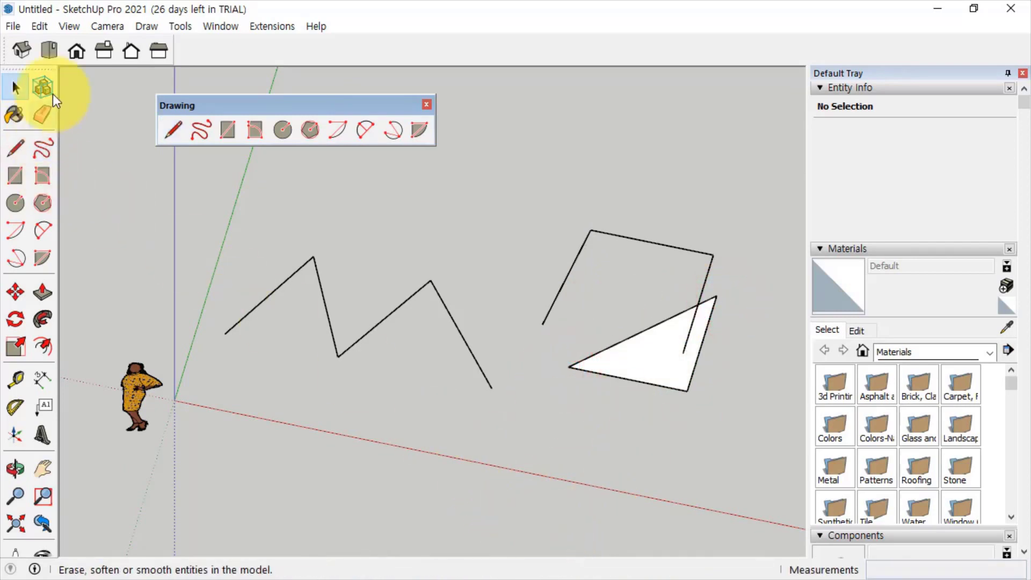
- Delete the zigzag, the open three-edge shape and the triangle in the top view
left_click(47, 54)
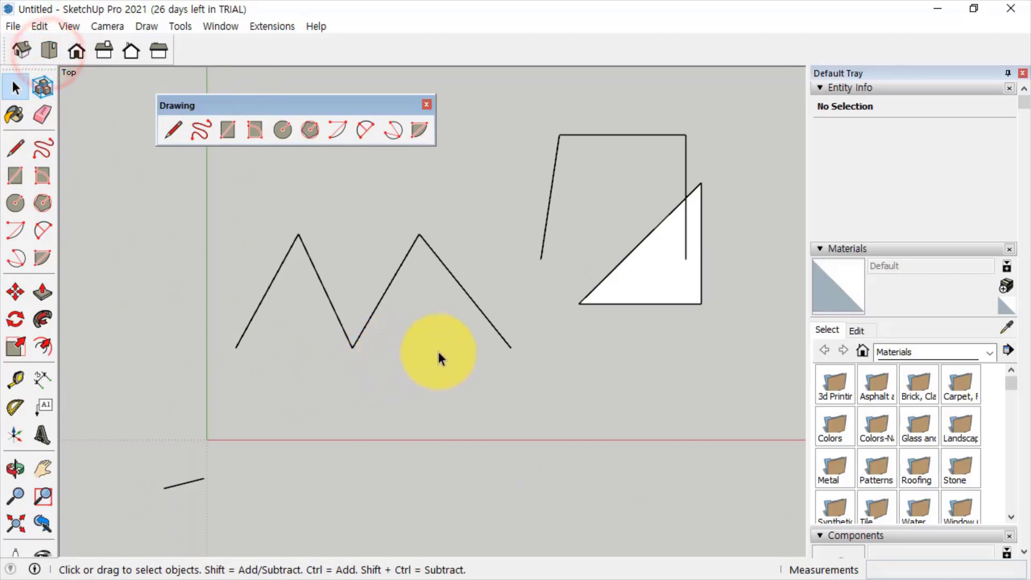
left_click_drag(714, 449, 119, 185)
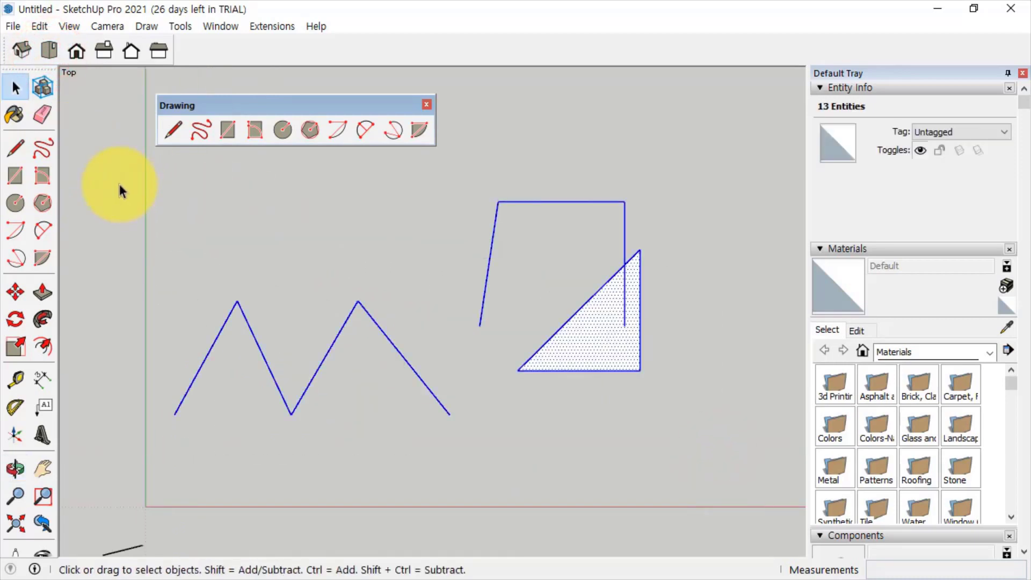
left_click(269, 210)
left_click(224, 326)
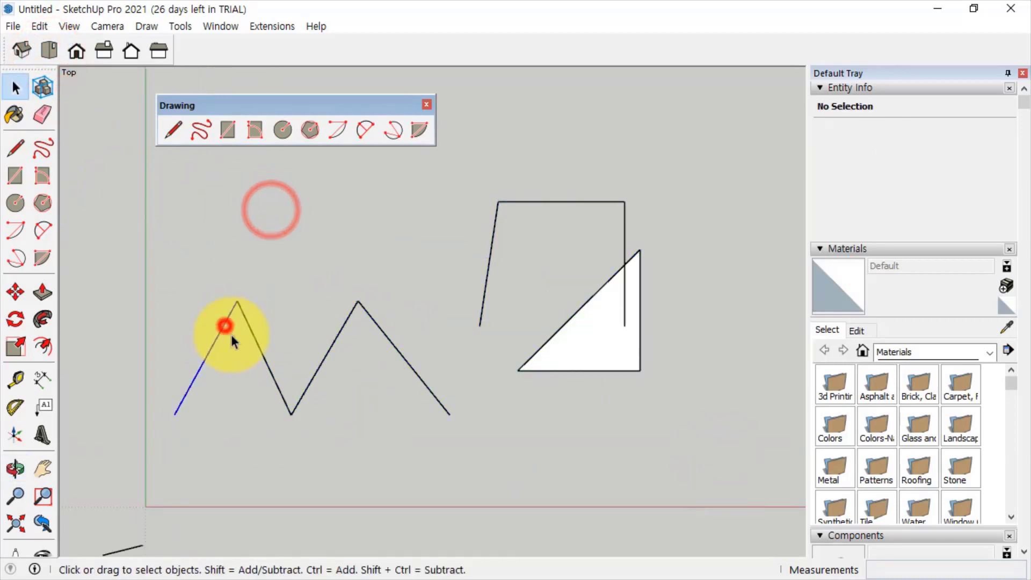
left_click(342, 406)
left_click_drag(483, 466, 184, 265)
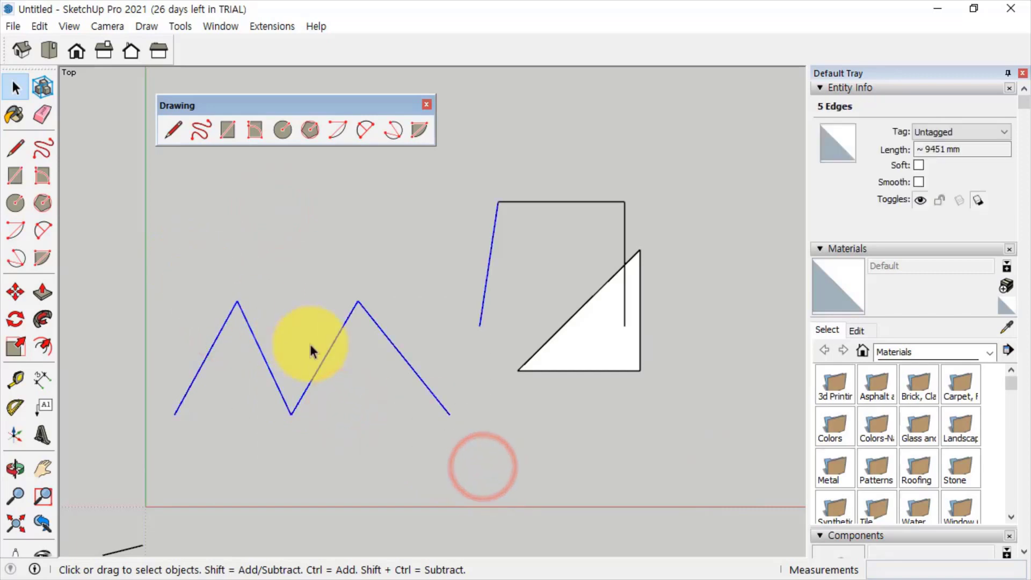
key("Delete")
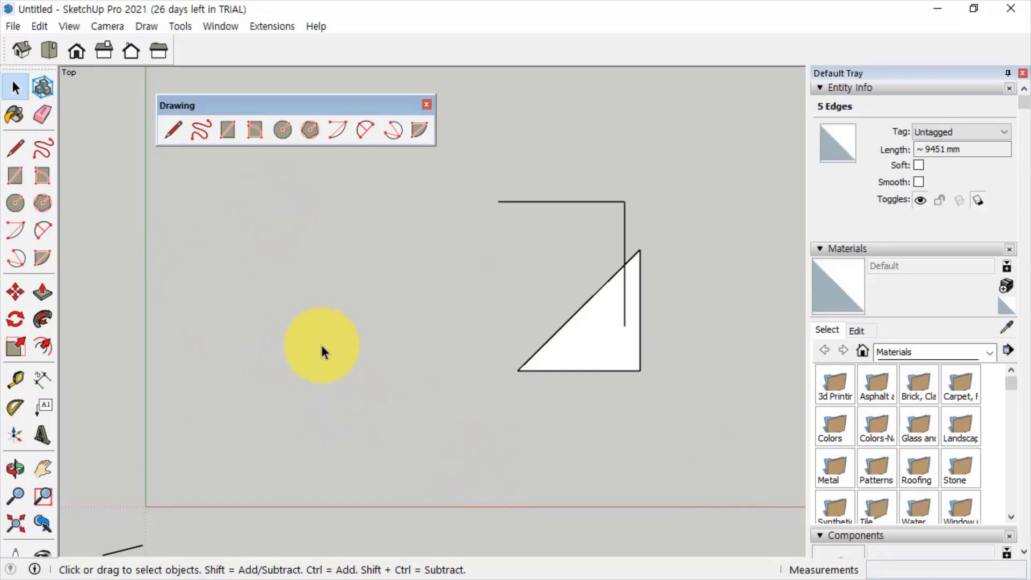
left_click_drag(674, 429, 391, 172)
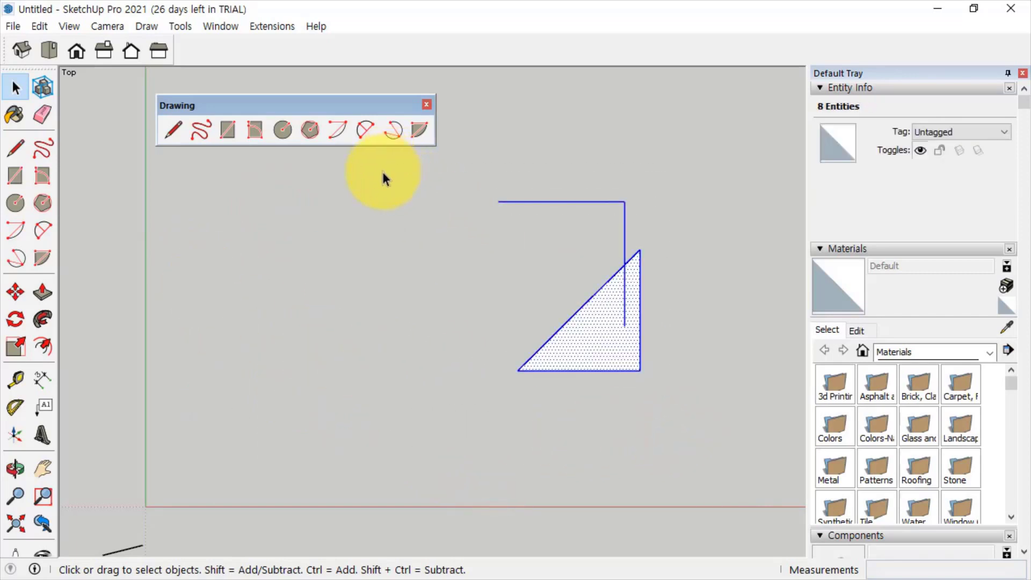
key("Delete")
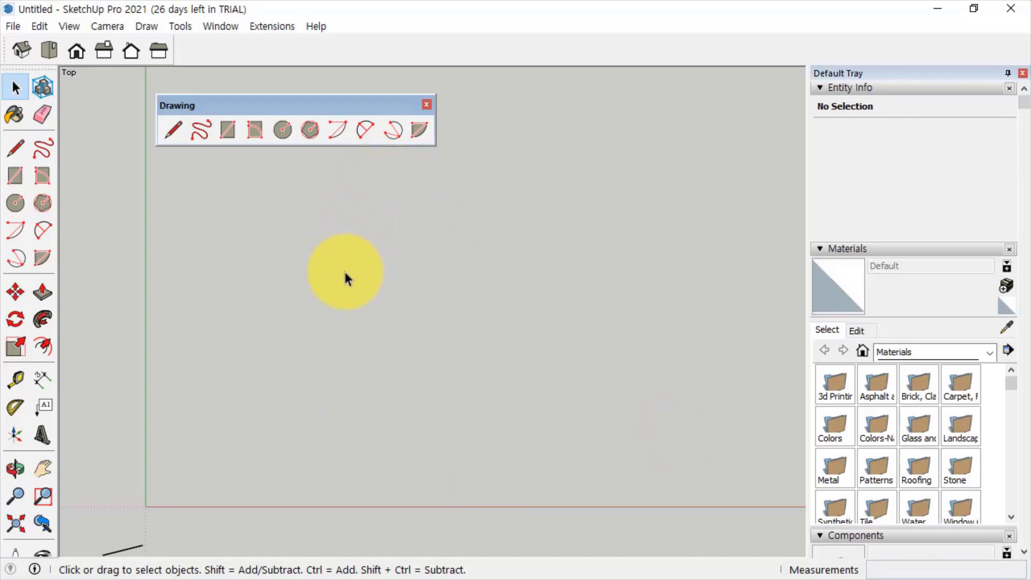
- Draw a closed wavy freehand outline near the origin and delete the shape
left_click(202, 137)
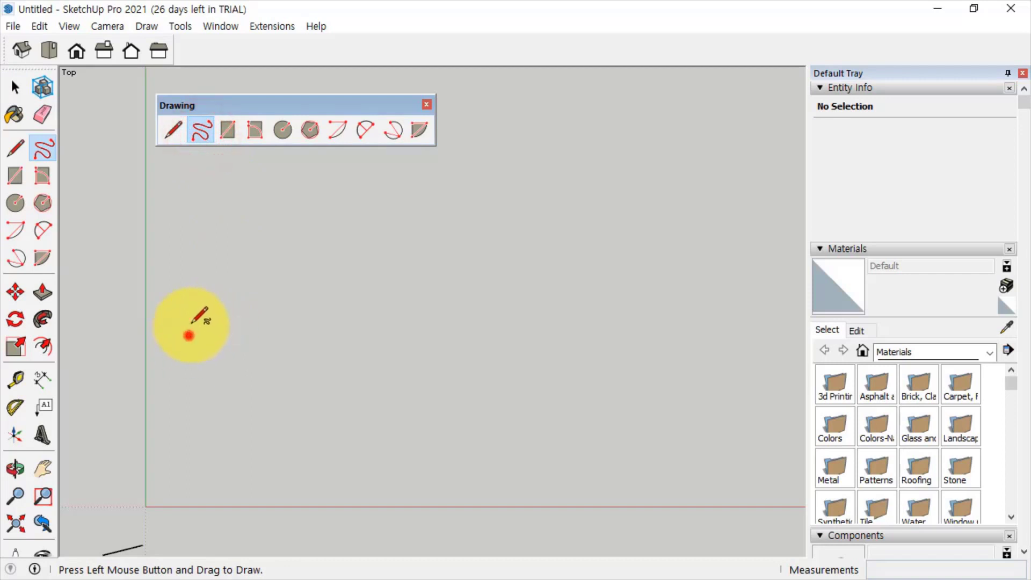
mouse_move(188, 334)
left_mouse_down()
mouse_move(259, 284)
mouse_move(355, 296)
mouse_move(402, 377)
left_mouse_up()
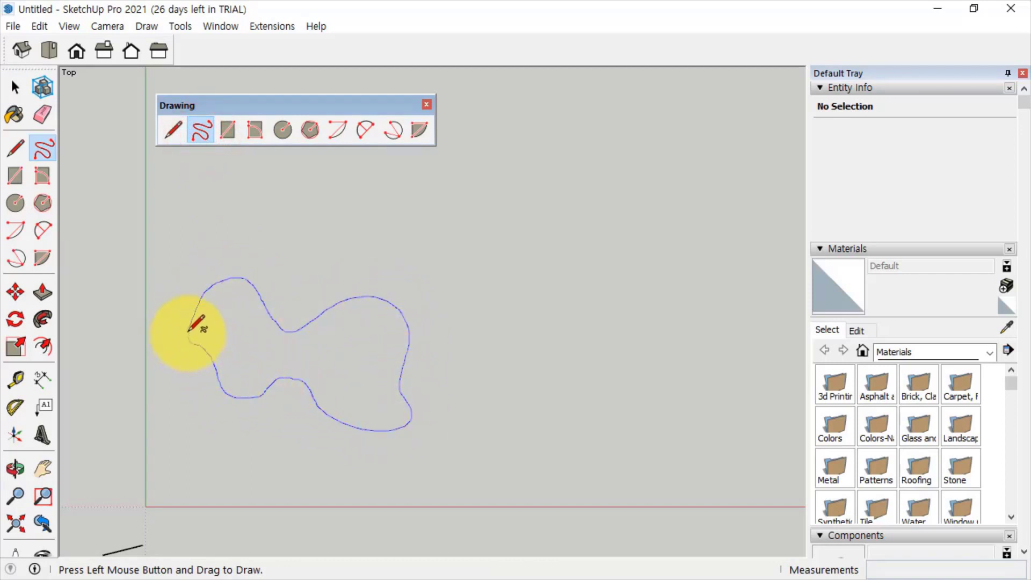
left_click_drag(189, 331, 189, 333)
key("space")
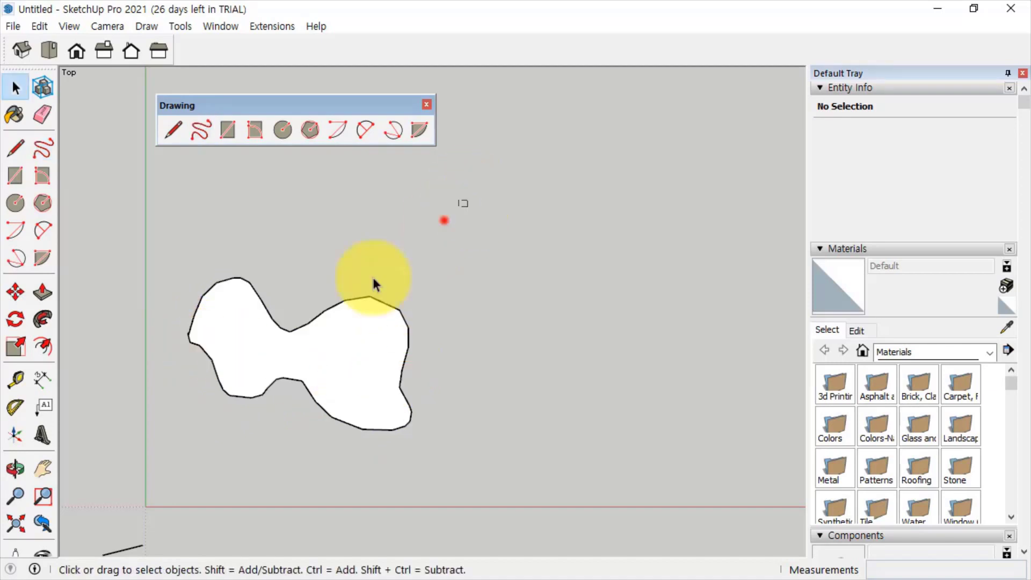
left_click_drag(375, 284, 136, 422)
key("Delete")
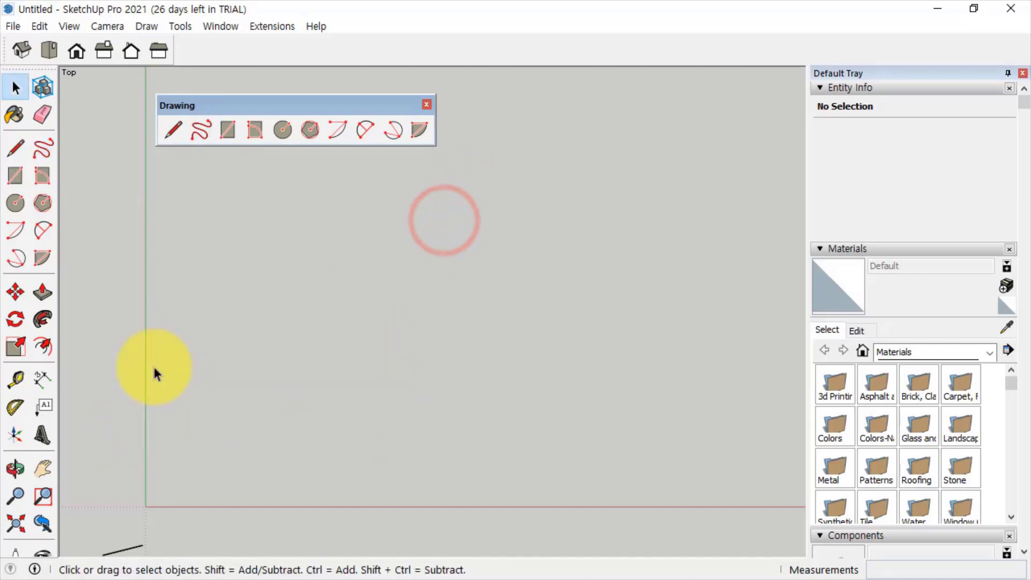
- Draw a rectangle about 2804 by 1977 mm near the origin in the top view, its longer side along the red axis
left_click(227, 132)
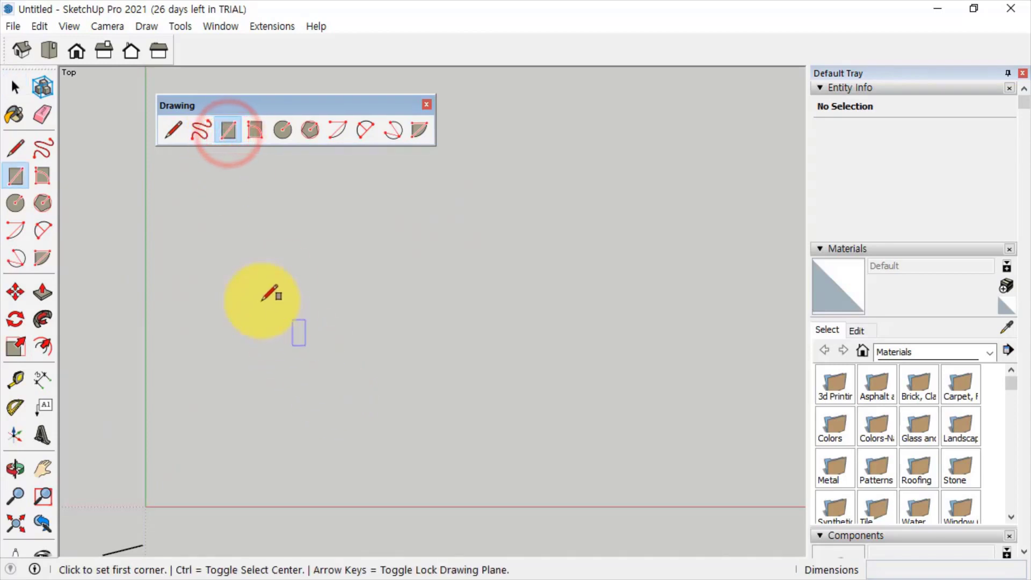
left_click(239, 256)
left_click(437, 393)
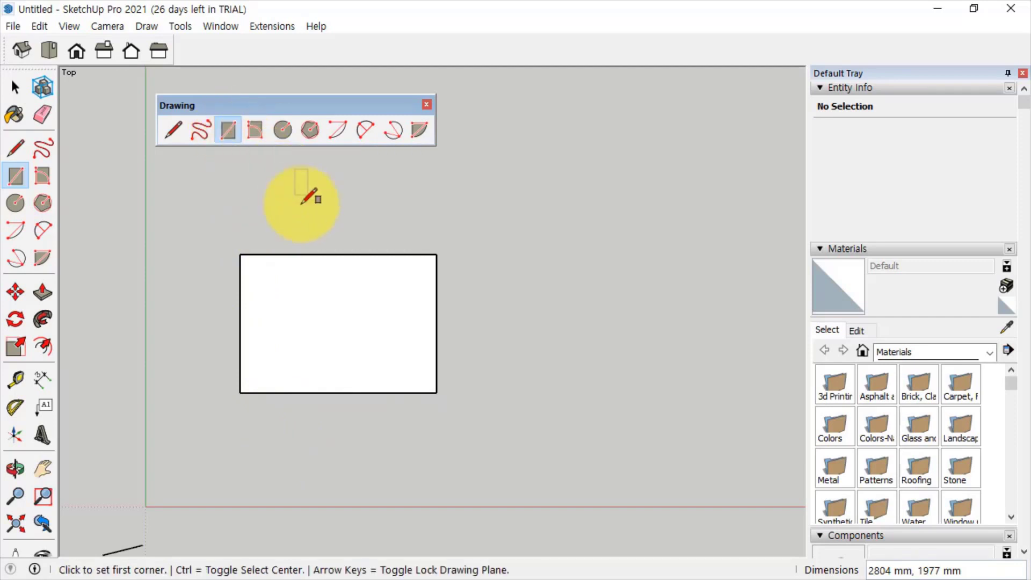
- Select the rectangle's edges and face one at a time to examine each edge's length and the face's area
left_click(15, 87)
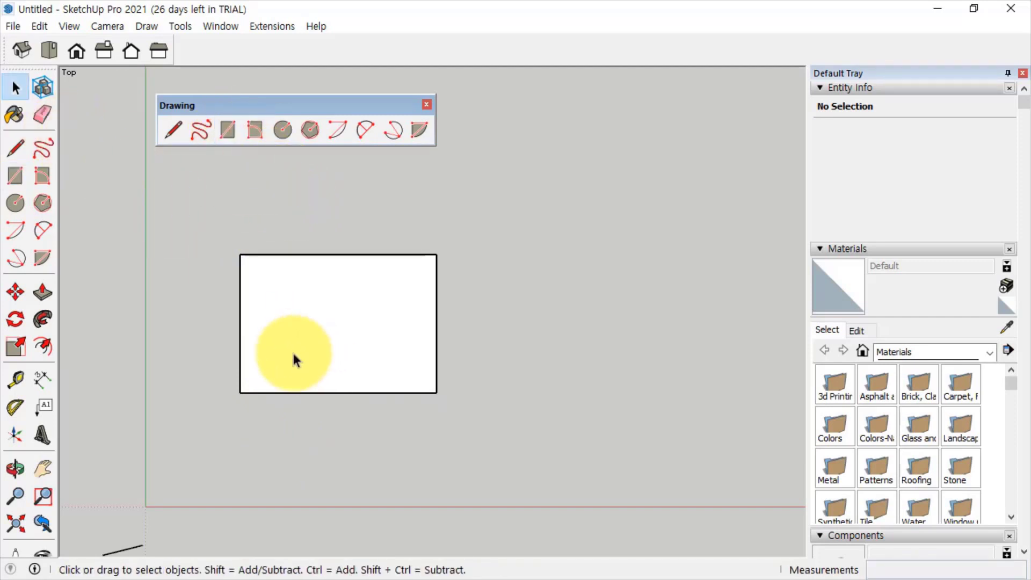
left_click(292, 392)
left_click(239, 341)
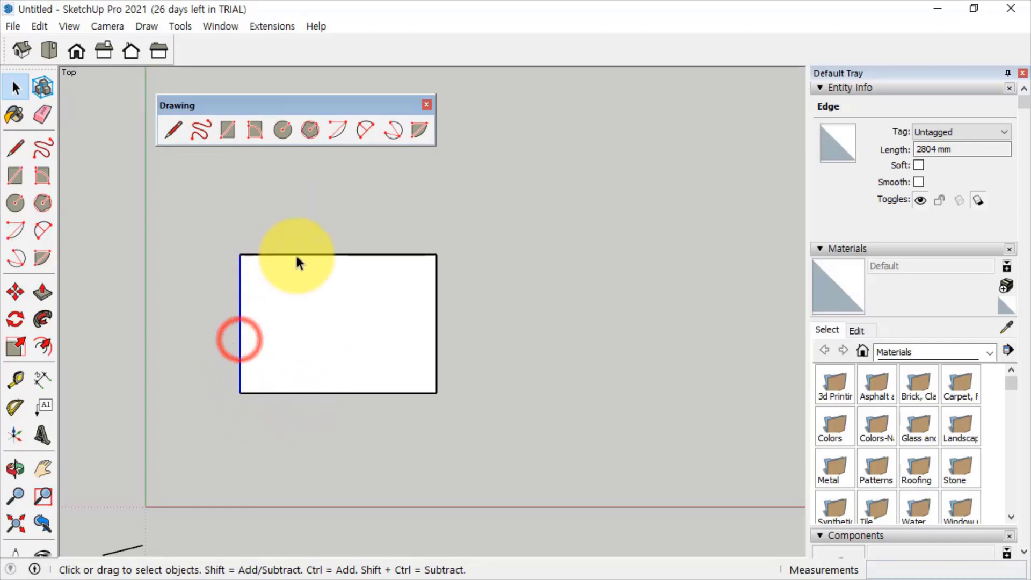
left_click(299, 255)
left_click(436, 296)
left_click(311, 338)
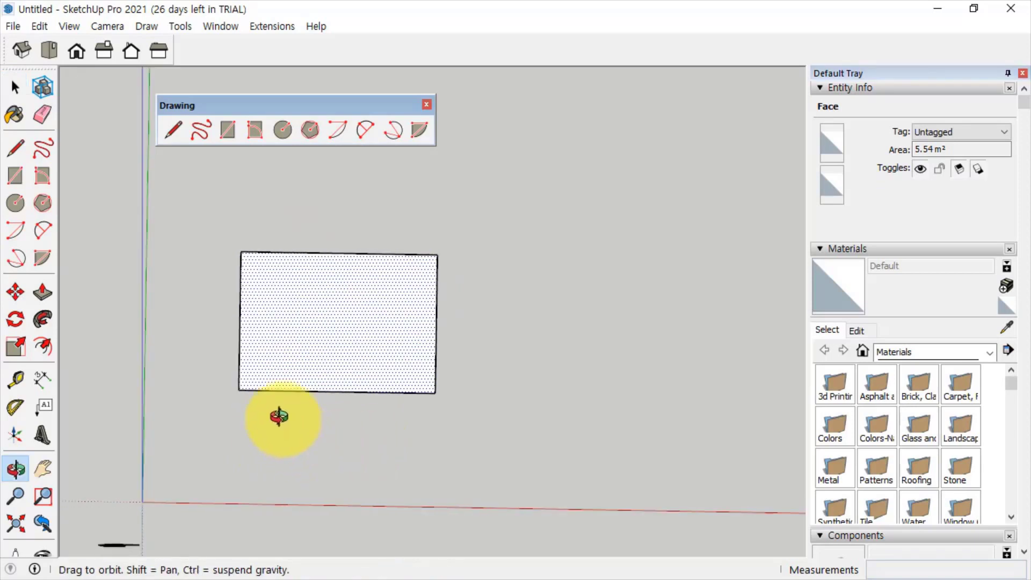
- Delete the whole rectangle, including its edges and face, in a 3D view
middle_click_drag(278, 417, 163, 303)
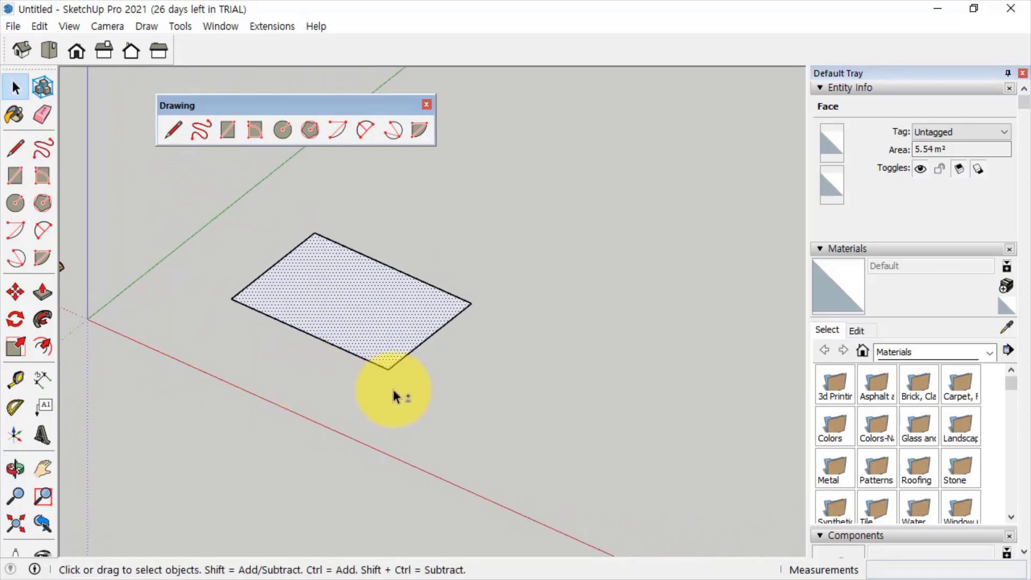
middle_click_drag(396, 396, 361, 417)
mouse_move(599, 486)
left_mouse_down()
mouse_move(405, 304)
mouse_move(302, 287)
left_mouse_up()
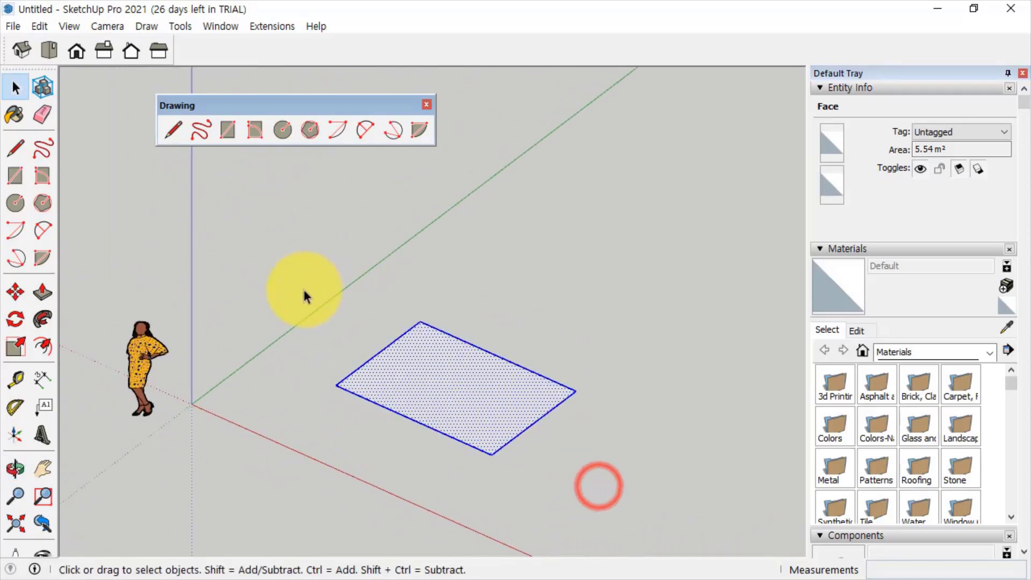
key("Delete")
left_click(228, 130)
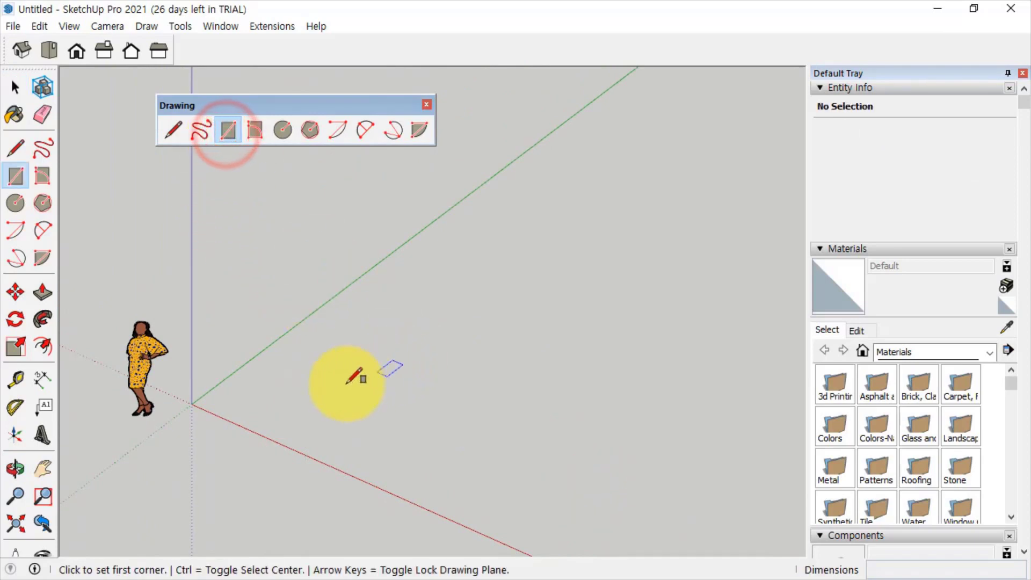
middle_click_drag(356, 373, 242, 315)
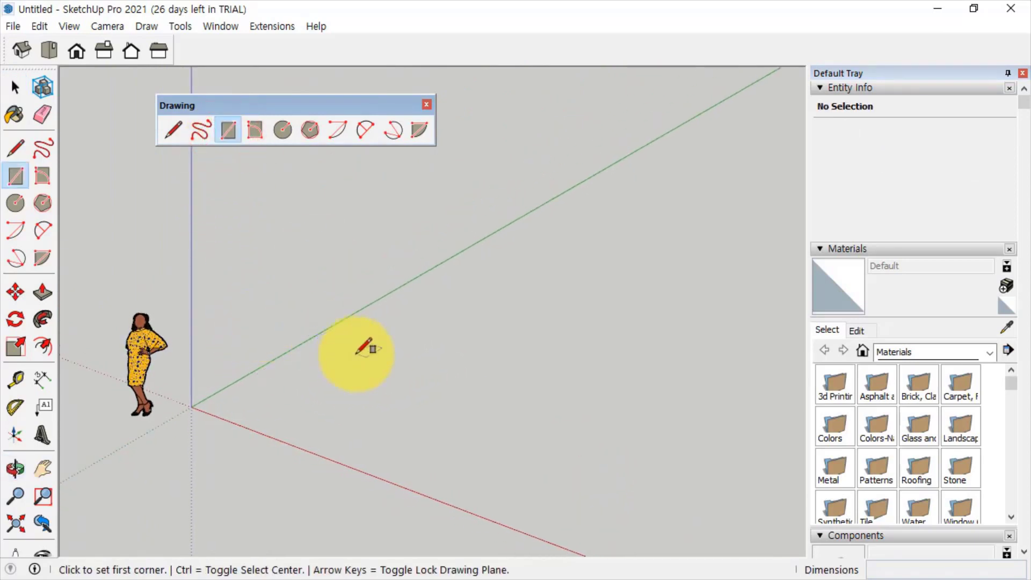
left_click(330, 375)
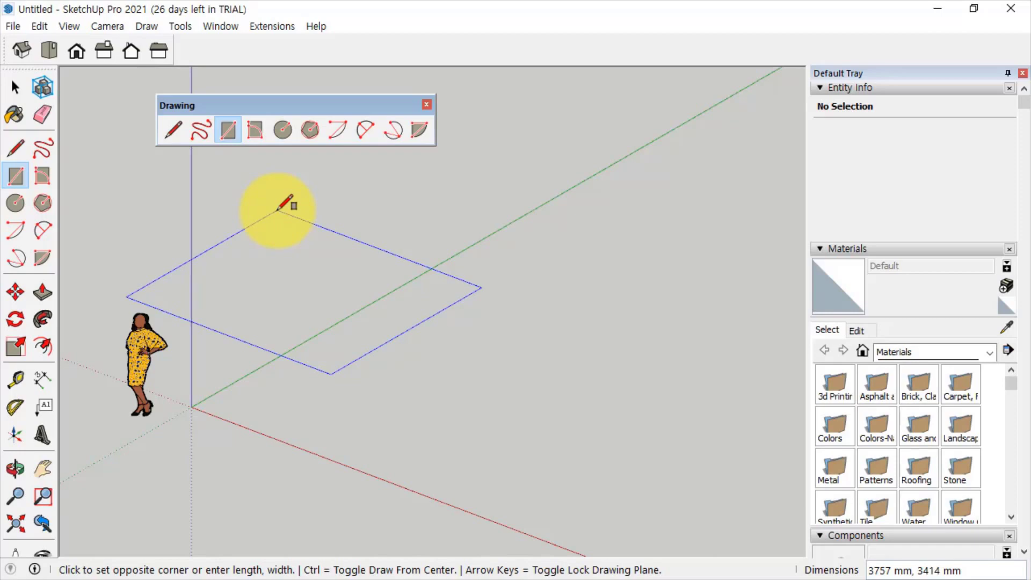
key("Escape")
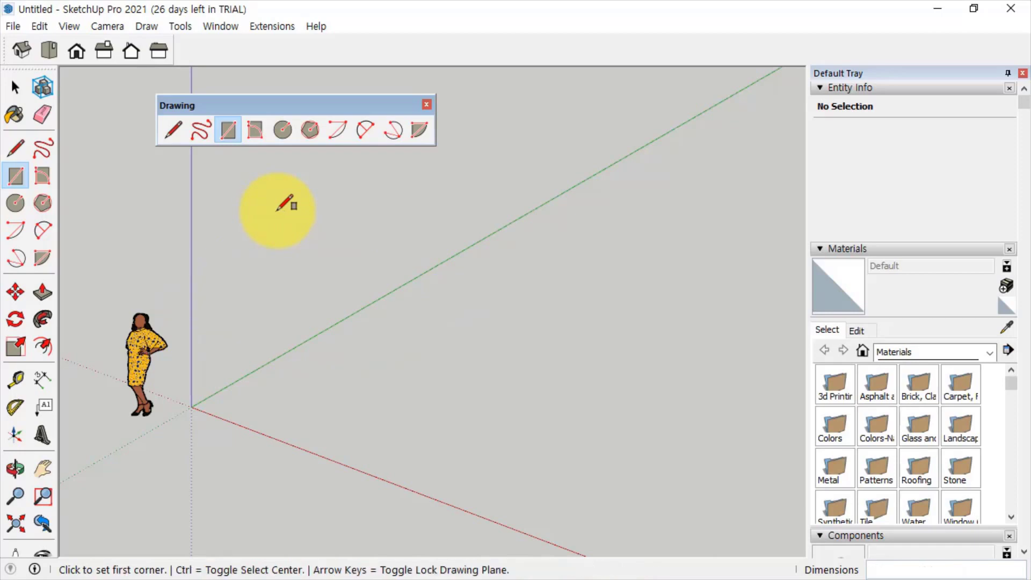
left_click(256, 137)
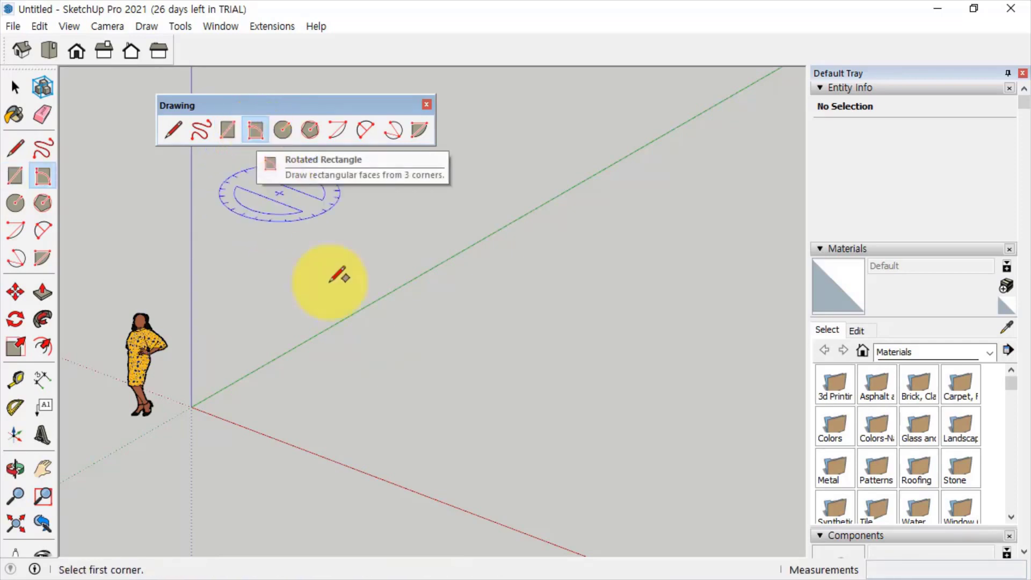
left_click(382, 380)
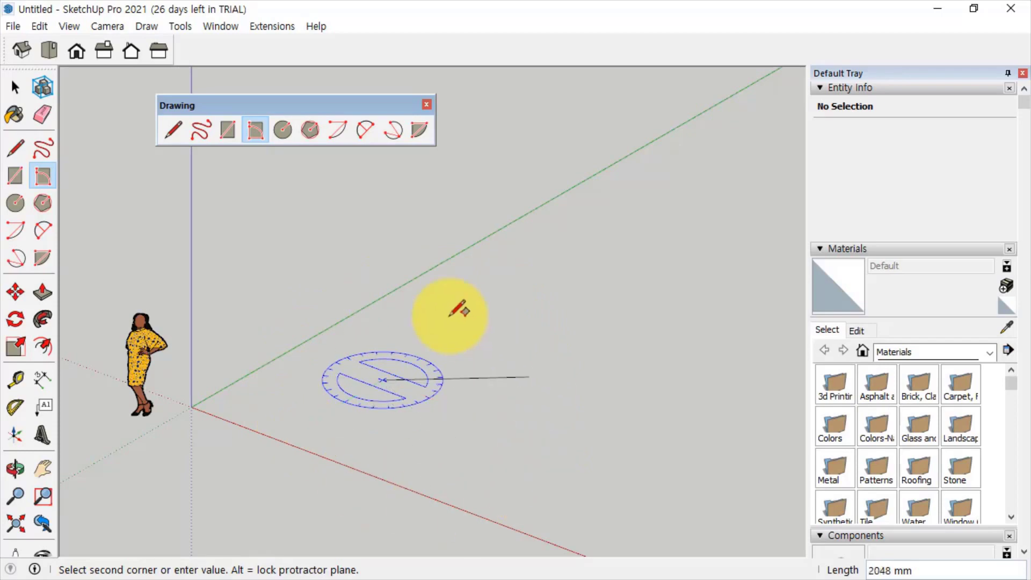
- Draw an upright Rotated Rectangle about 2740 by 2740 mm with its base parallel to the green axis
left_click(252, 130)
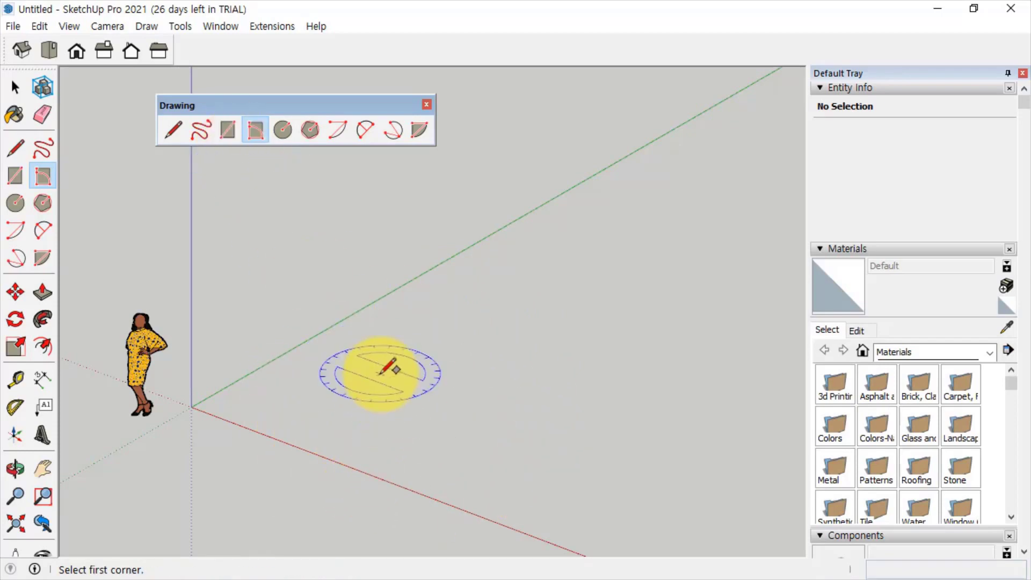
left_click(380, 374)
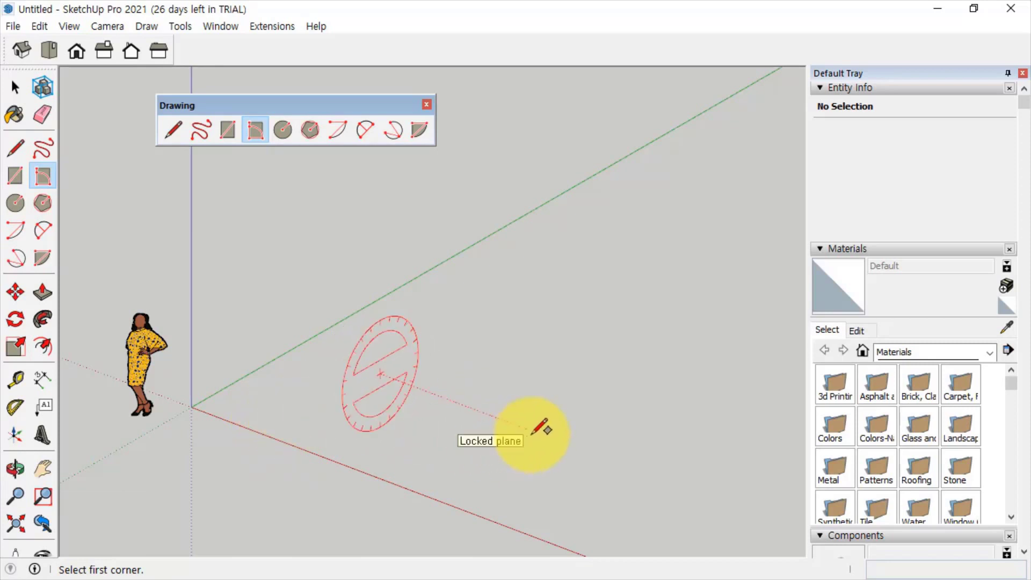
left_click(381, 373)
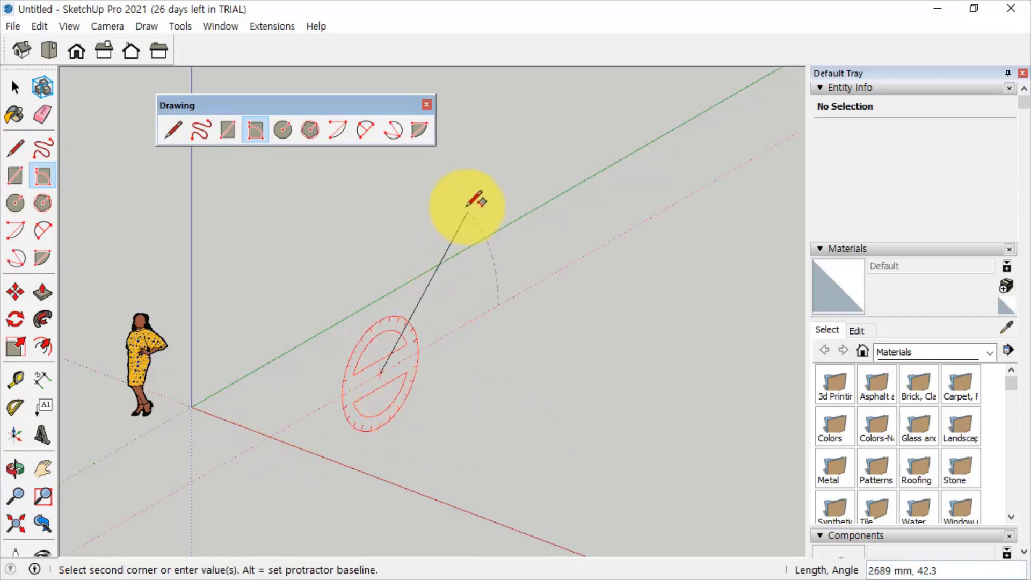
left_click(500, 304)
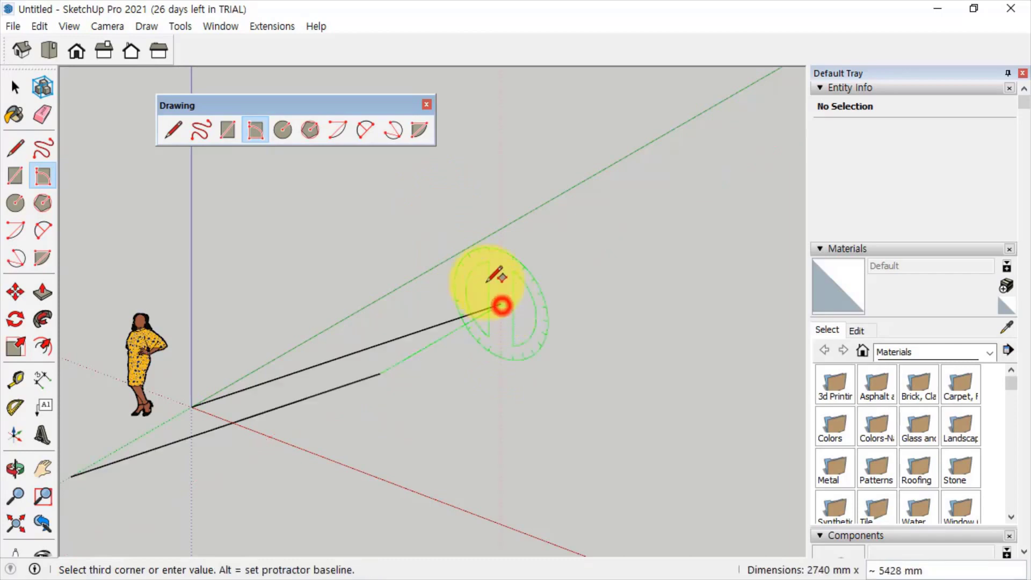
left_click(358, 214)
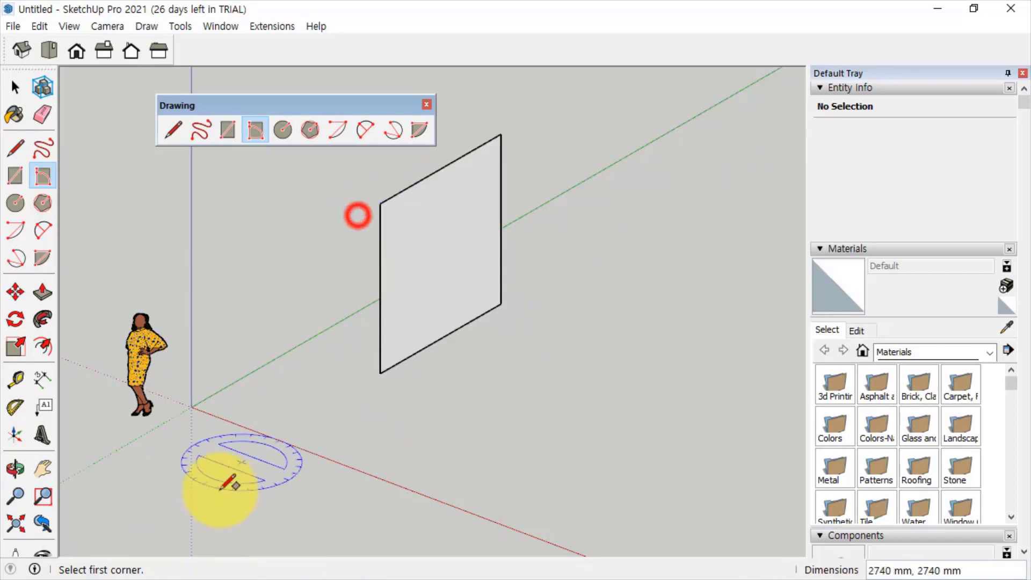
- Draw a second upright Rotated Rectangle about 2126 by 2592 mm in front of the first, its base parallel to the red axis
left_click_drag(438, 418, 308, 490)
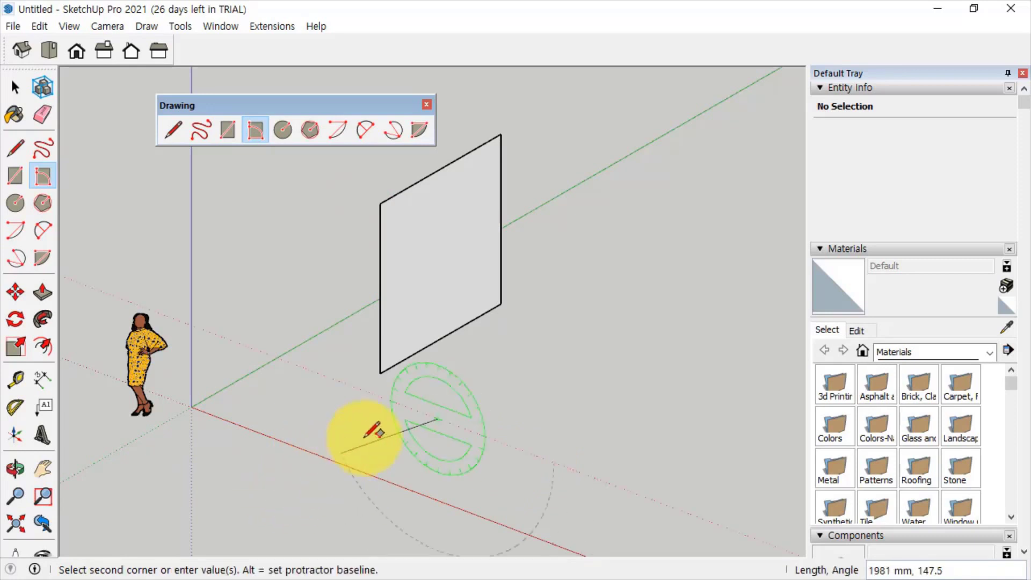
left_click(555, 463)
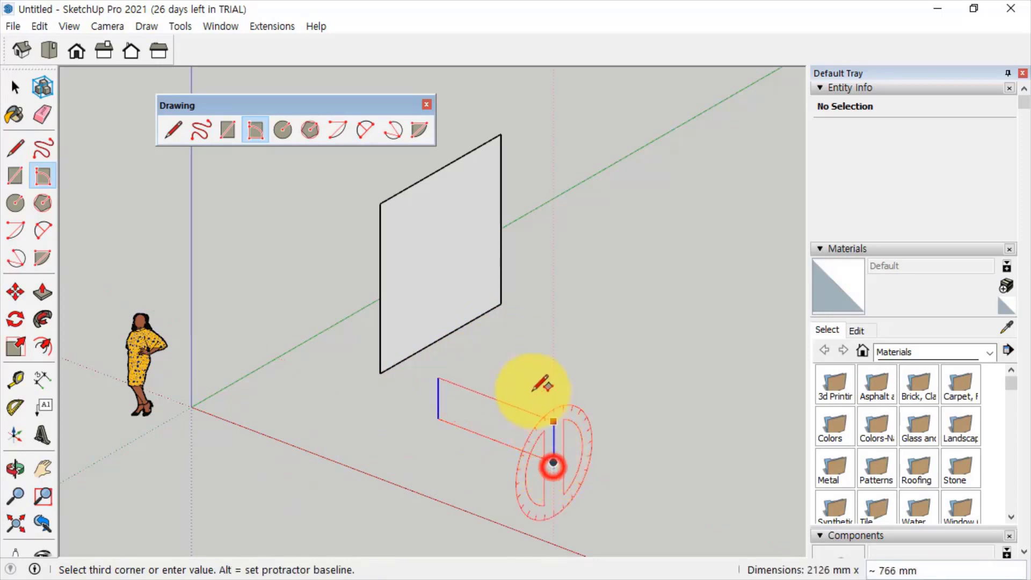
left_click(543, 296)
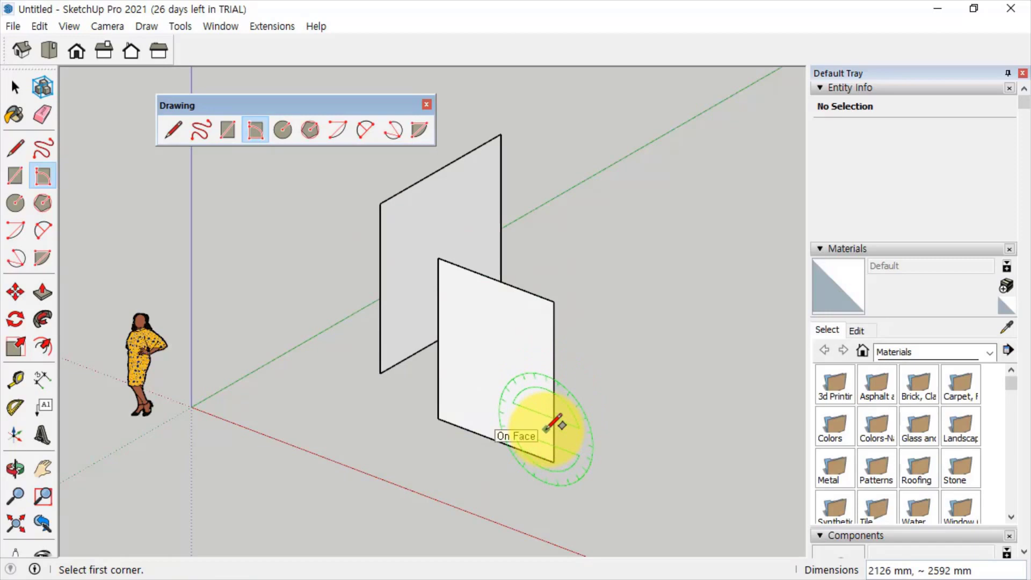
- Delete both upright rectangles and switch to the top view
key("space")
left_click_drag(387, 189, 373, 180)
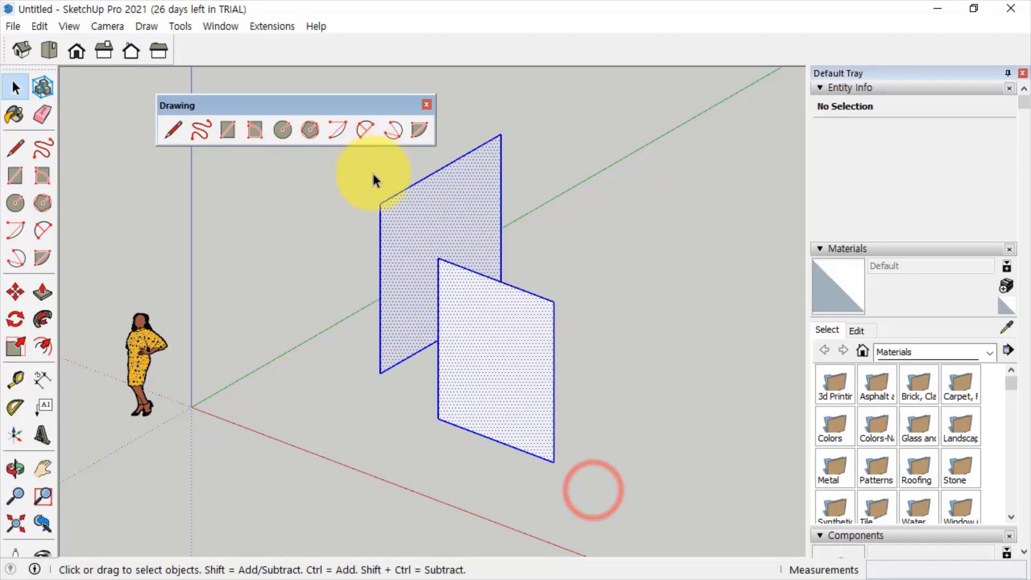
key("Delete")
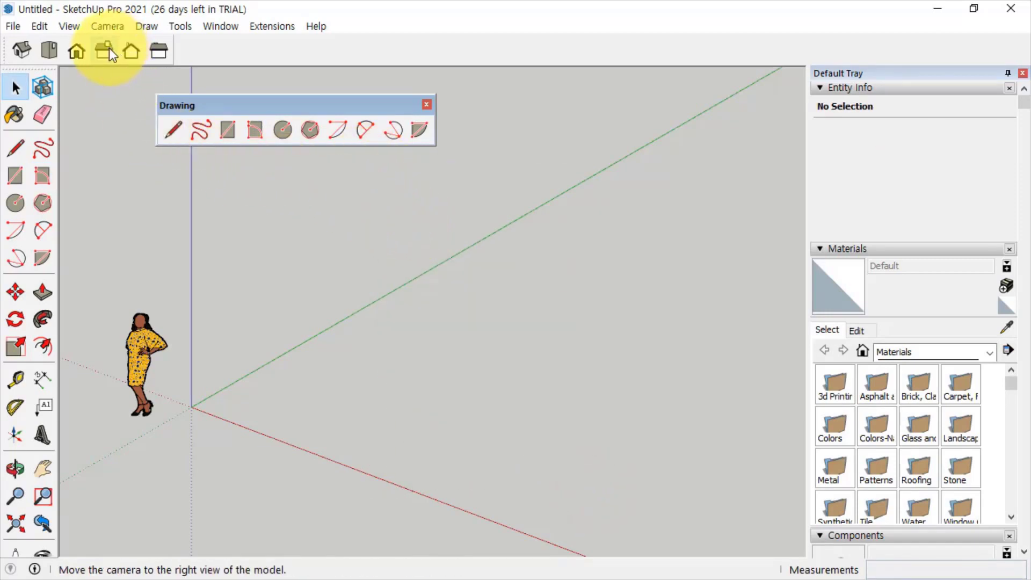
left_click(58, 50)
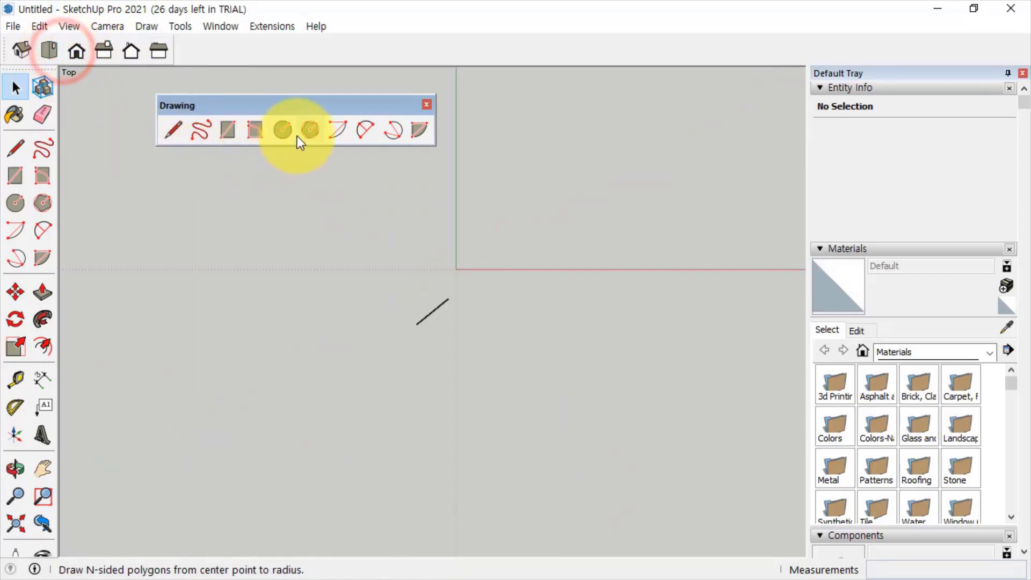
- Draw a Circle with a radius of about 1253 mm on the ground plane above the red axis
middle_click_drag(517, 269, 354, 394, "shift")
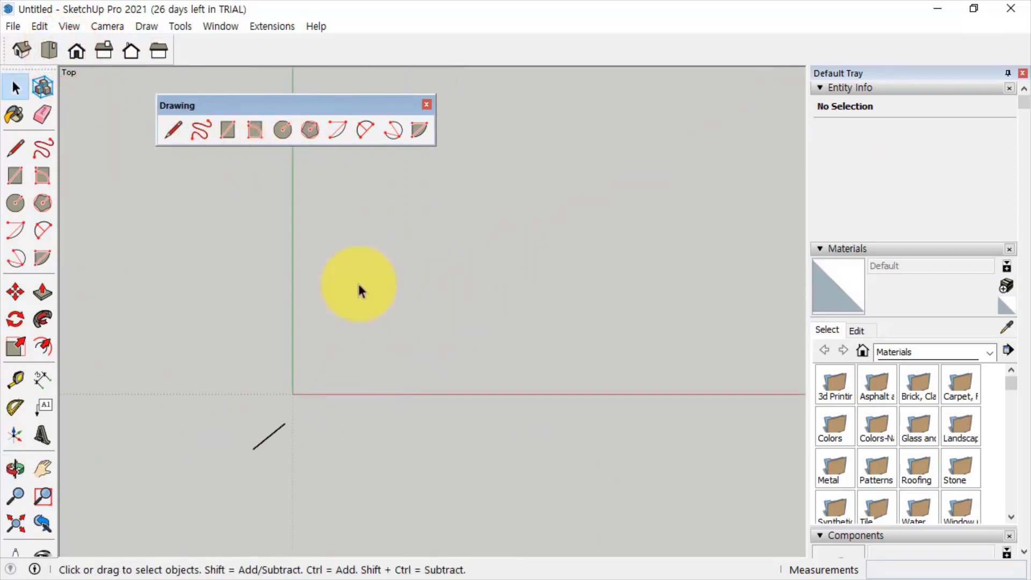
left_click(280, 132)
left_click(409, 290)
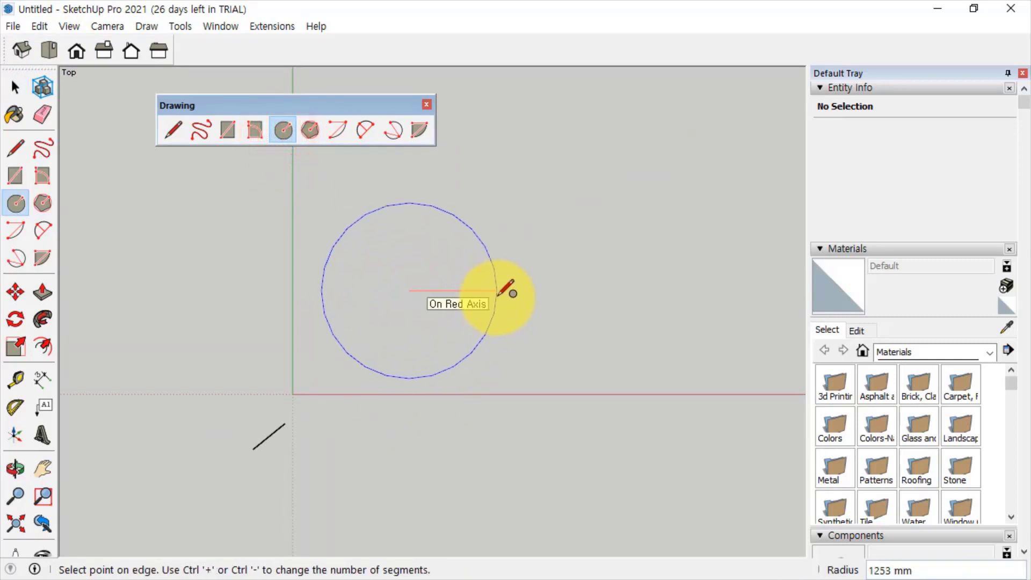
left_click(498, 293)
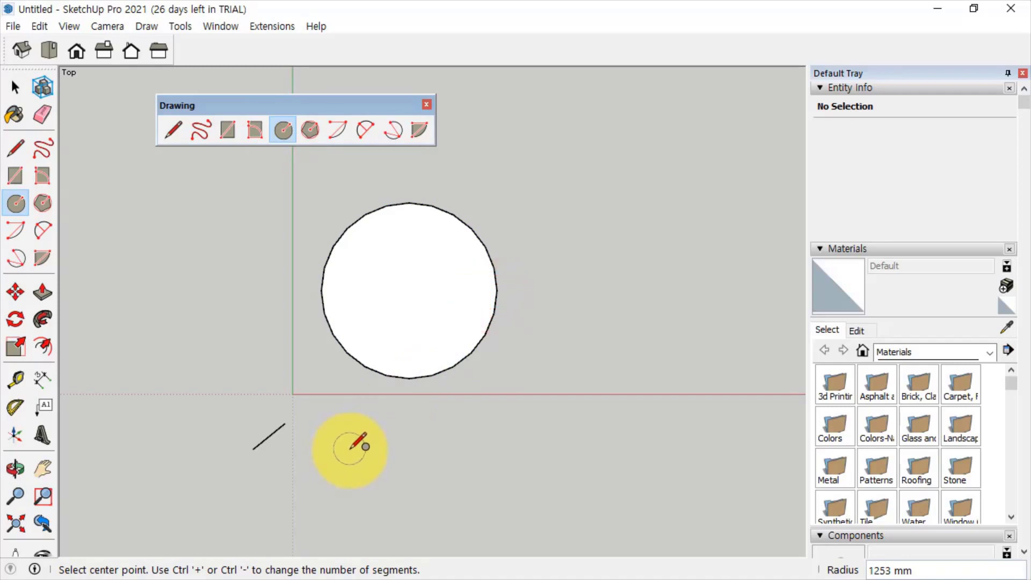
- Delete the whole circle, including its edge and face
key("space")
left_click_drag(548, 410, 301, 207)
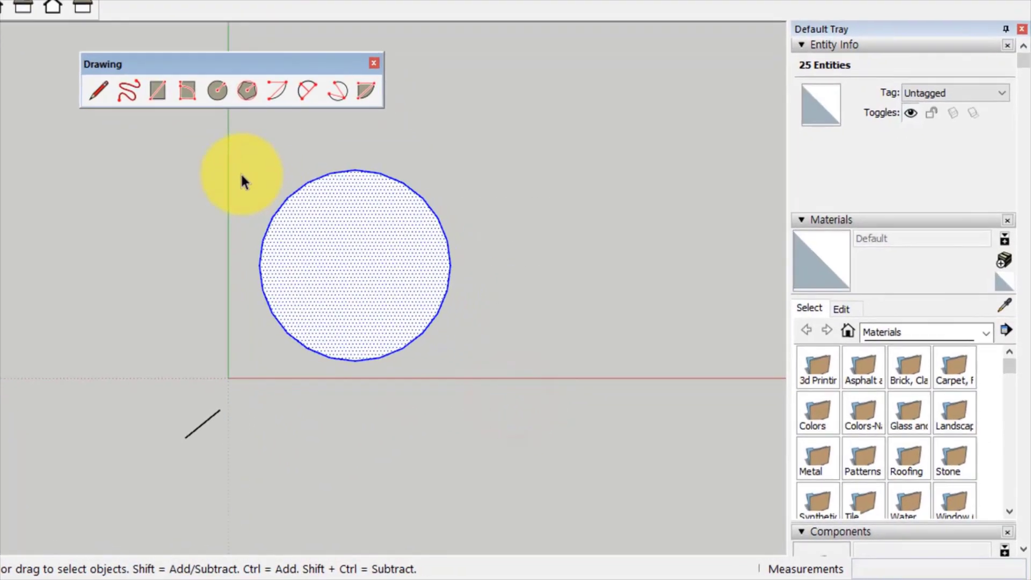
key("Delete")
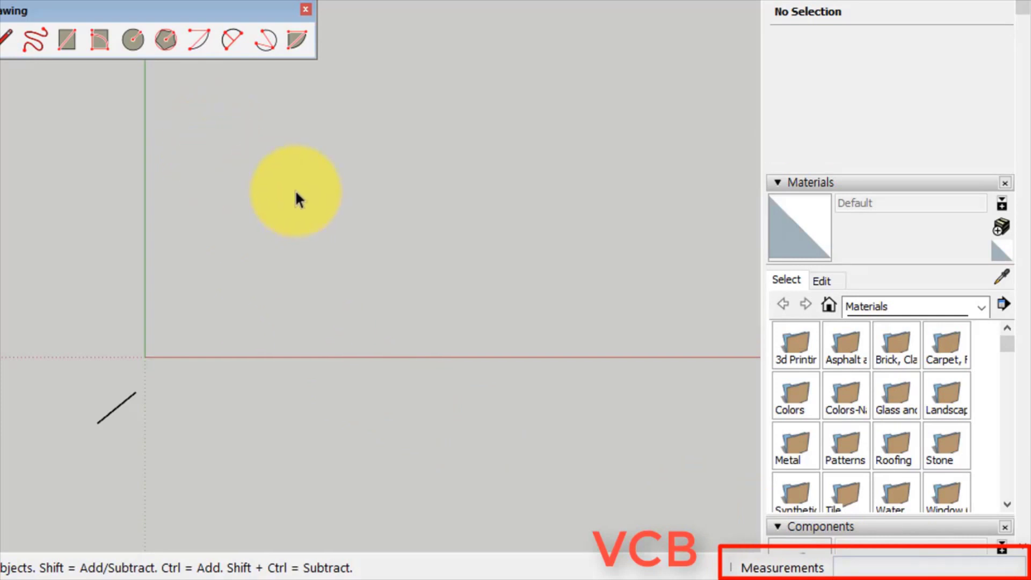
- Draw a Circle with an exact radius of 1000 mm just above the red axis, near the origin
left_click(136, 38)
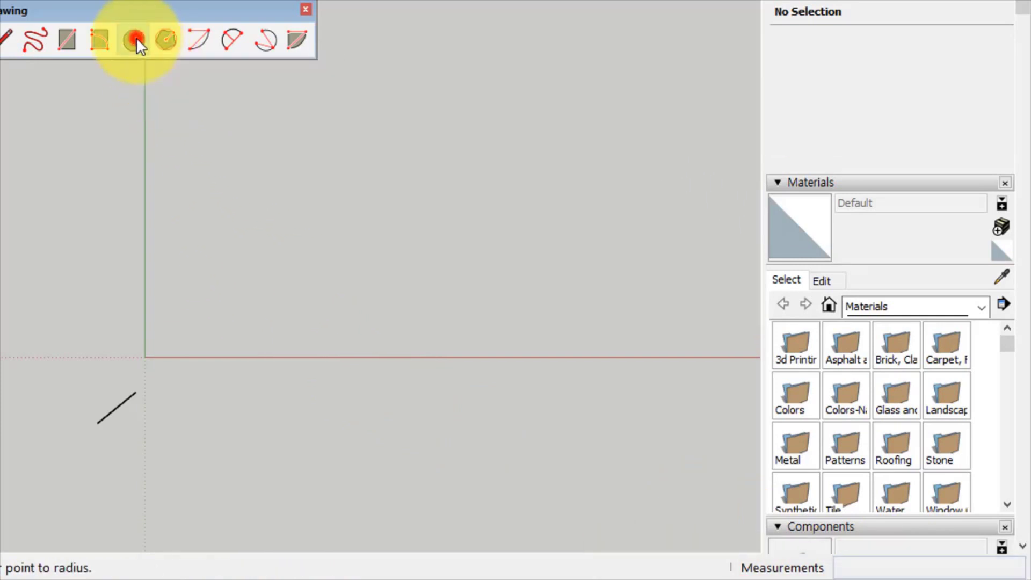
left_click(237, 247)
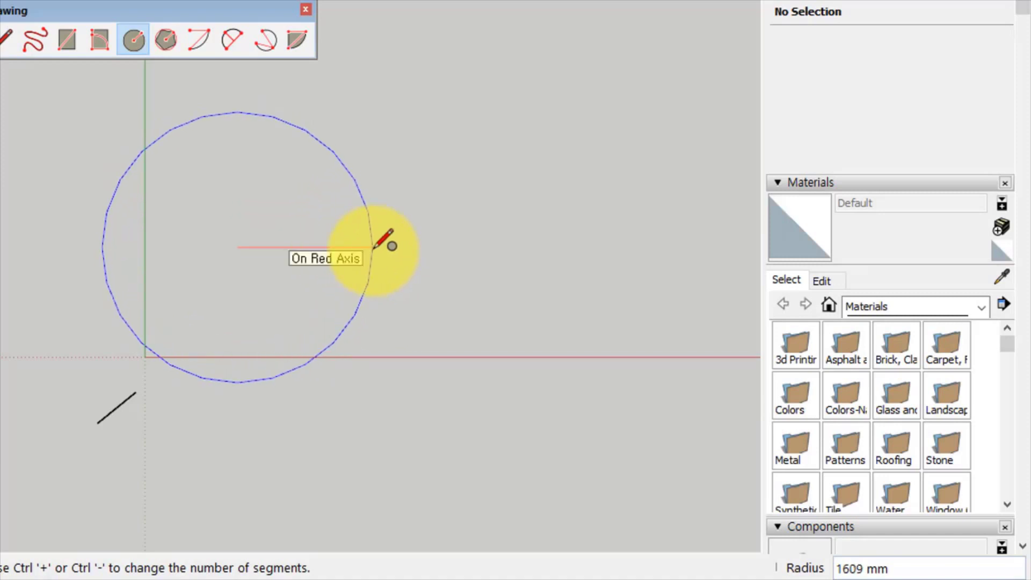
type("000")
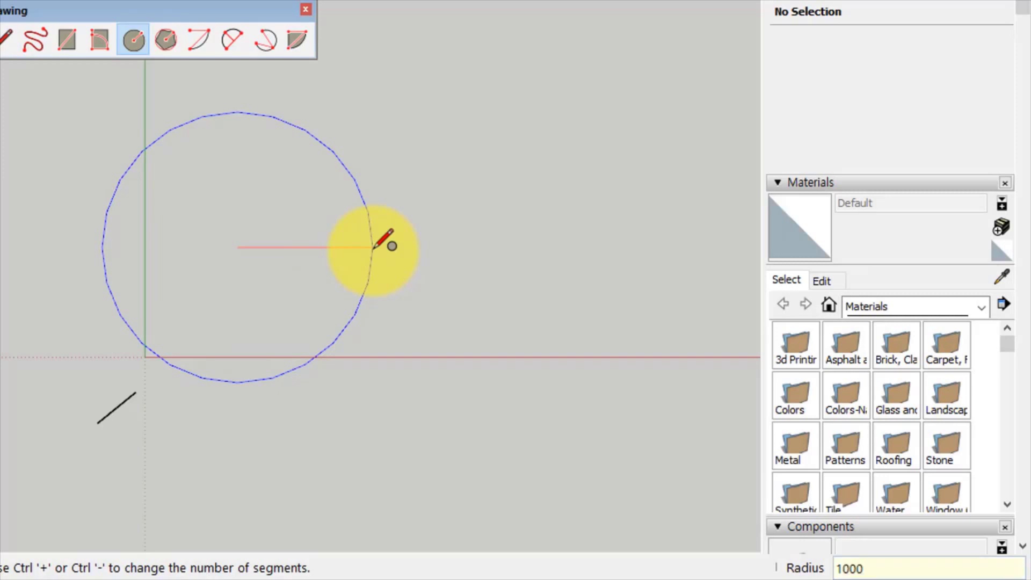
key("Return")
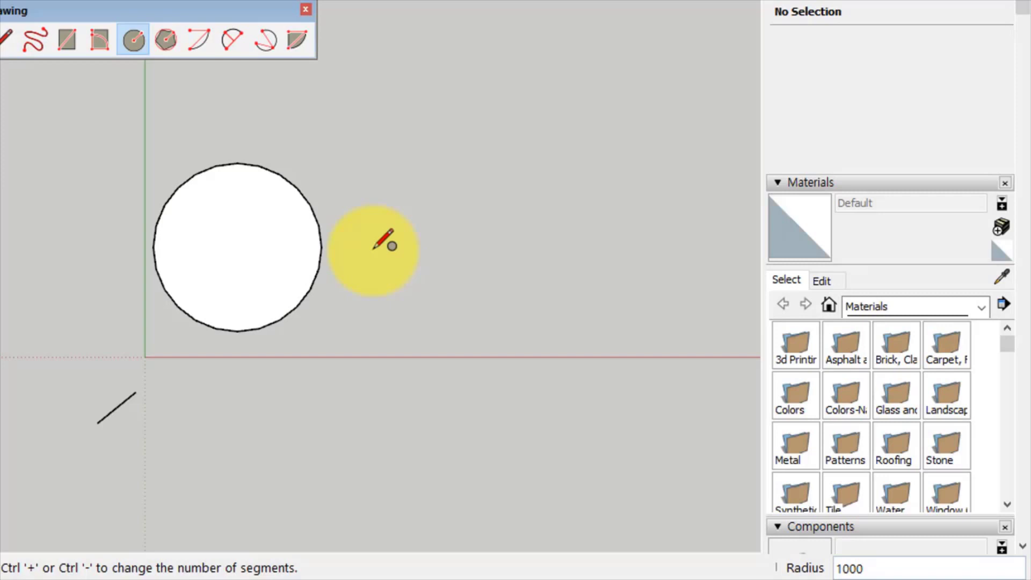
- Draw a six-sided Polygon with an inscribed radius of 1000 mm beside the circle, one corner pointing along the red axis
left_click(165, 42)
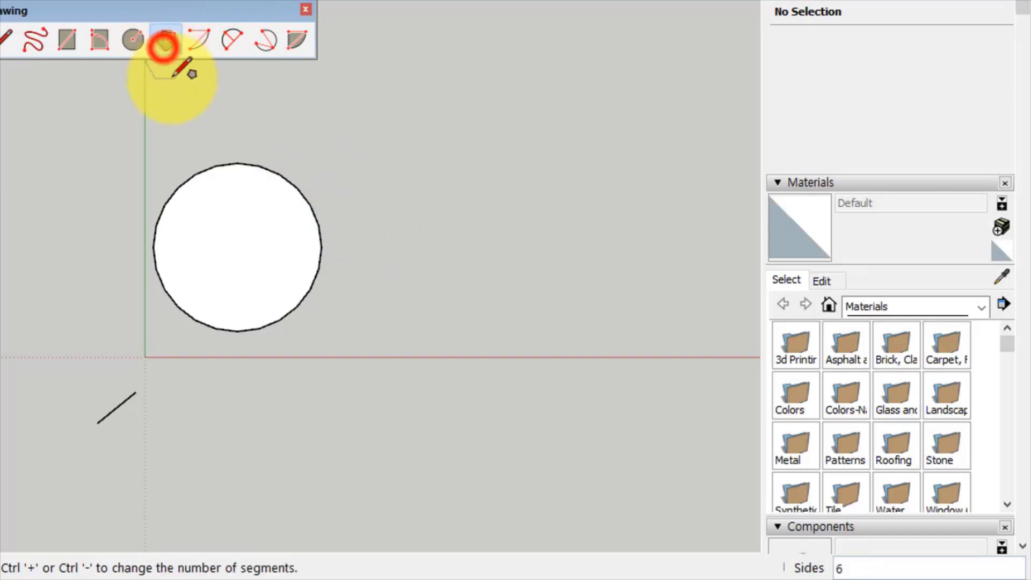
left_click(169, 43)
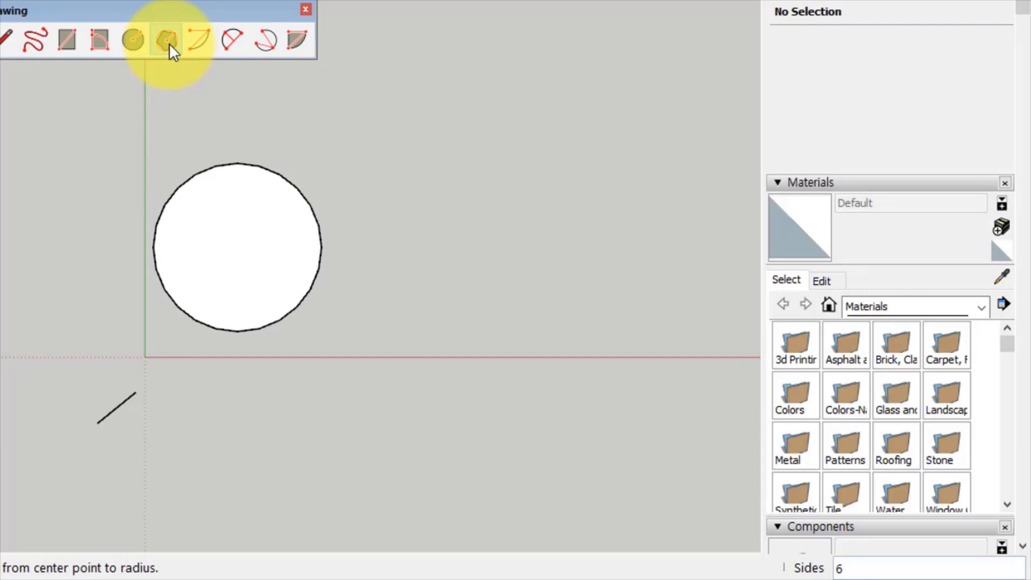
left_click(806, 568)
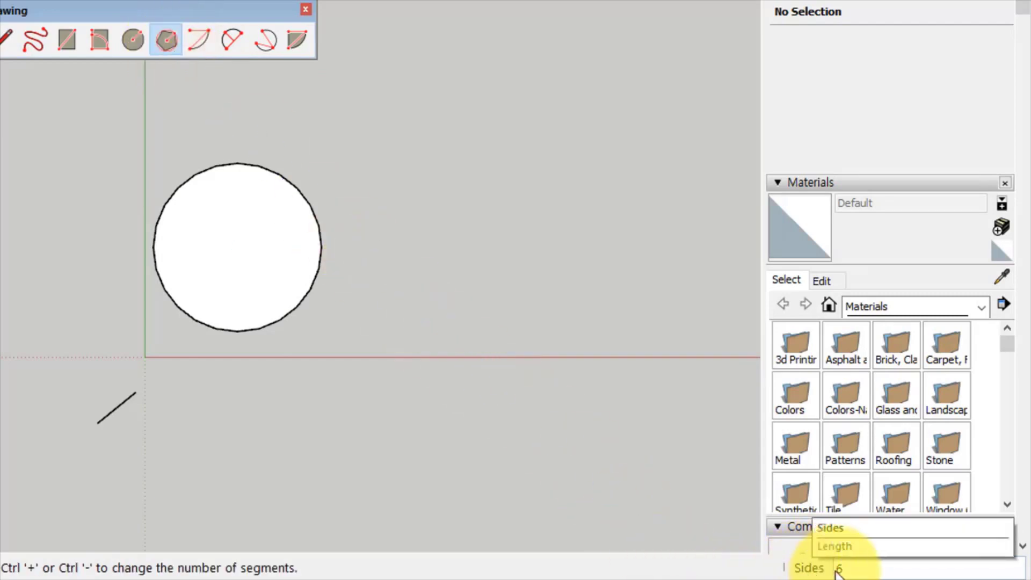
left_click(843, 573)
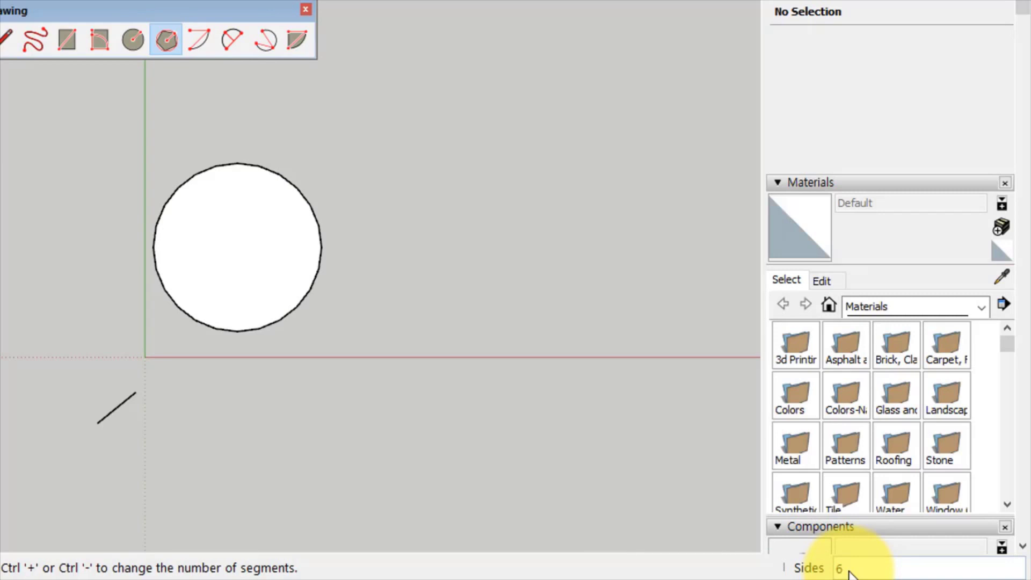
left_click(421, 240)
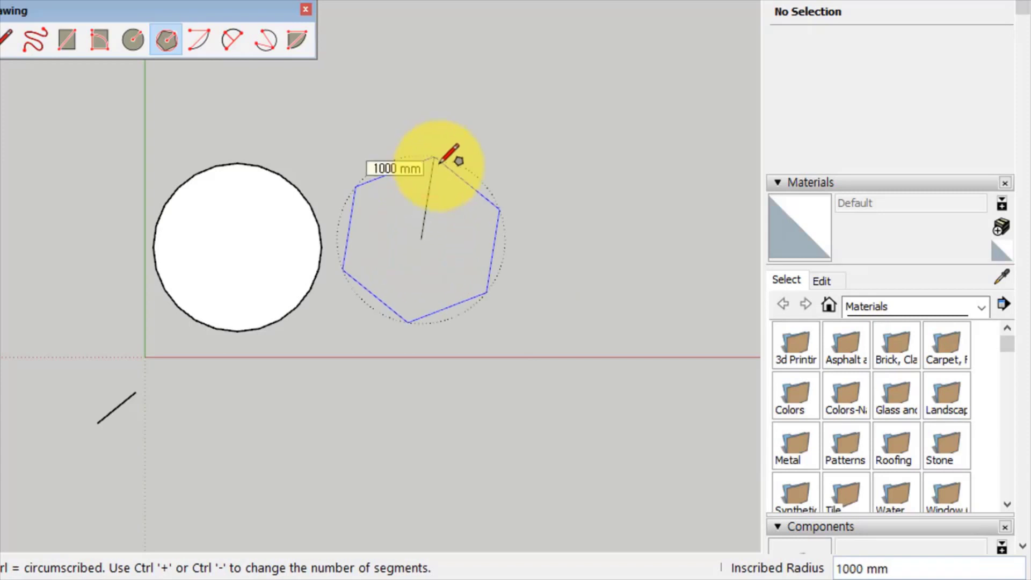
left_click(501, 237)
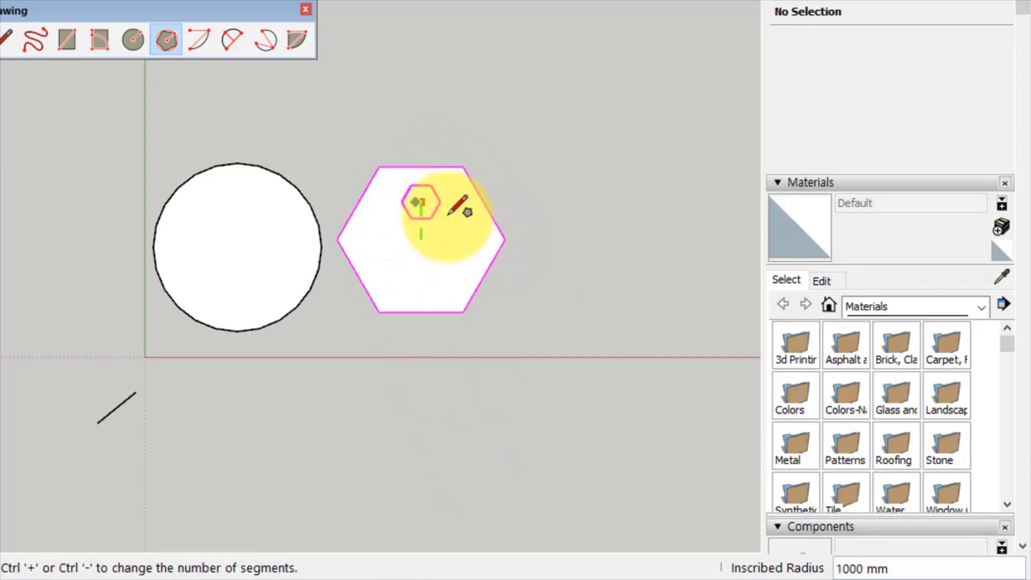
- Draw a three-sided Polygon with an inscribed radius of 1000 mm beside the hexagon, its apex pointing along the green axis
middle_click_drag(422, 215, 172, 228, "shift")
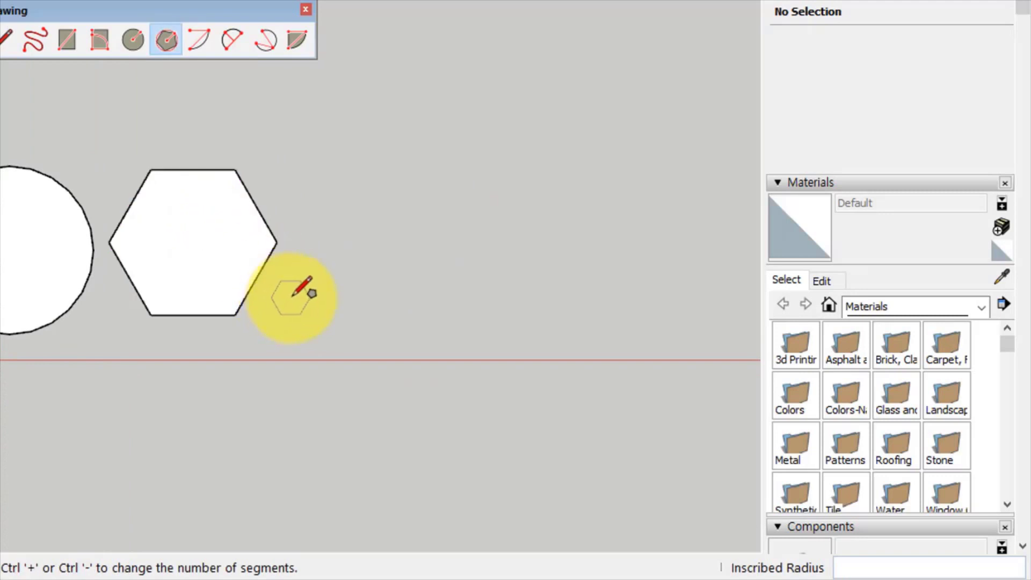
left_click(166, 40)
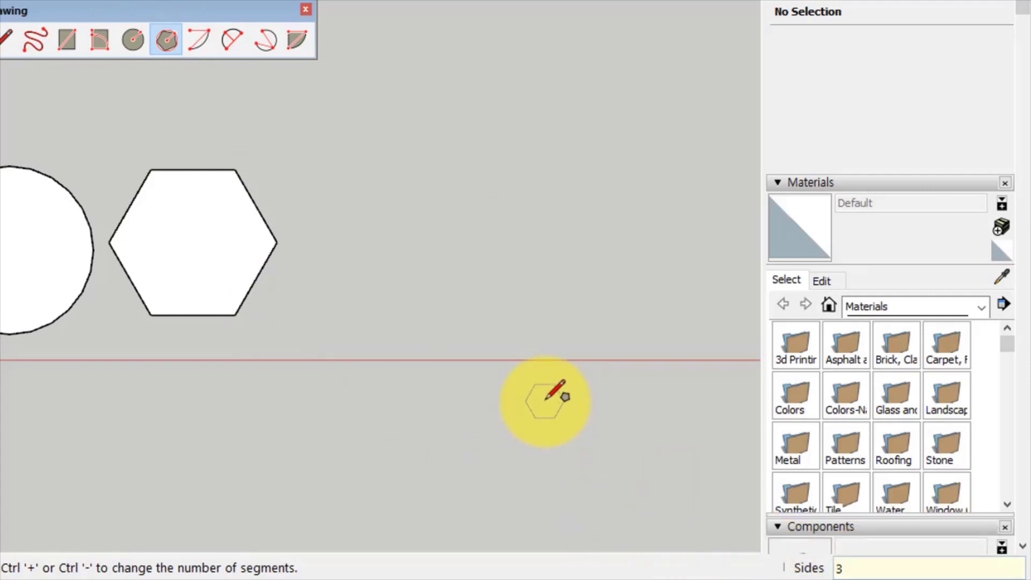
key("Return")
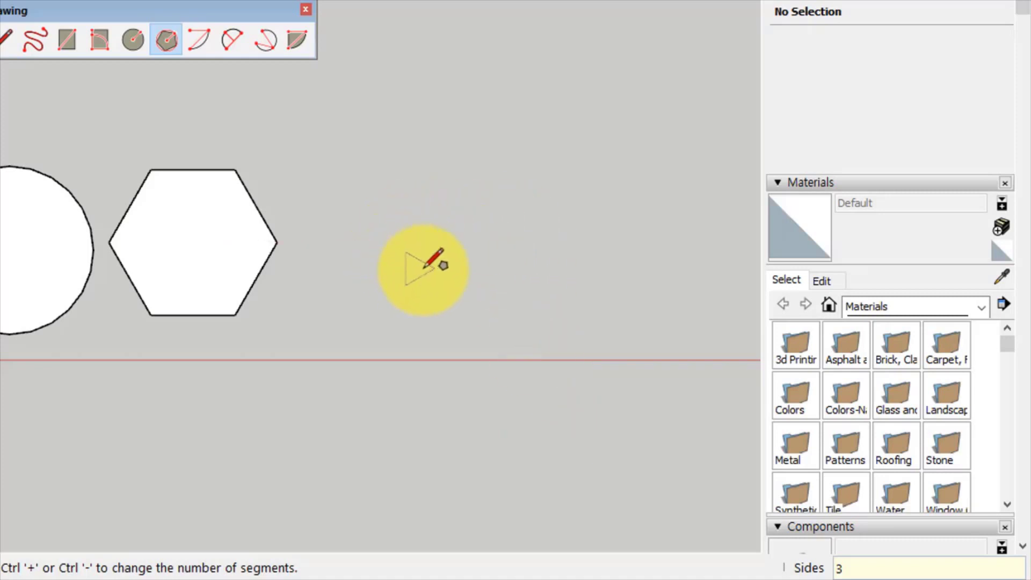
left_click(394, 243)
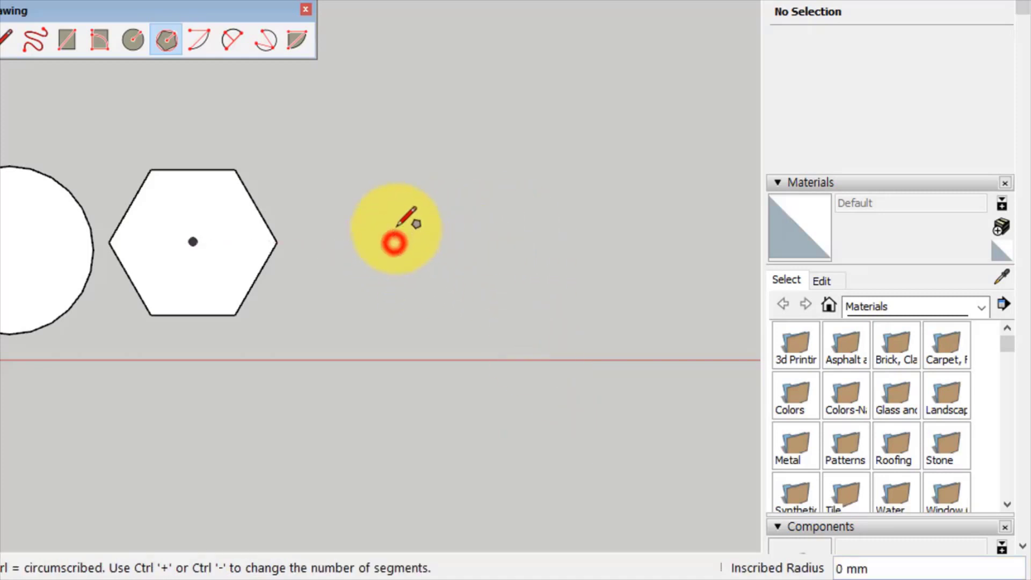
left_click(406, 162)
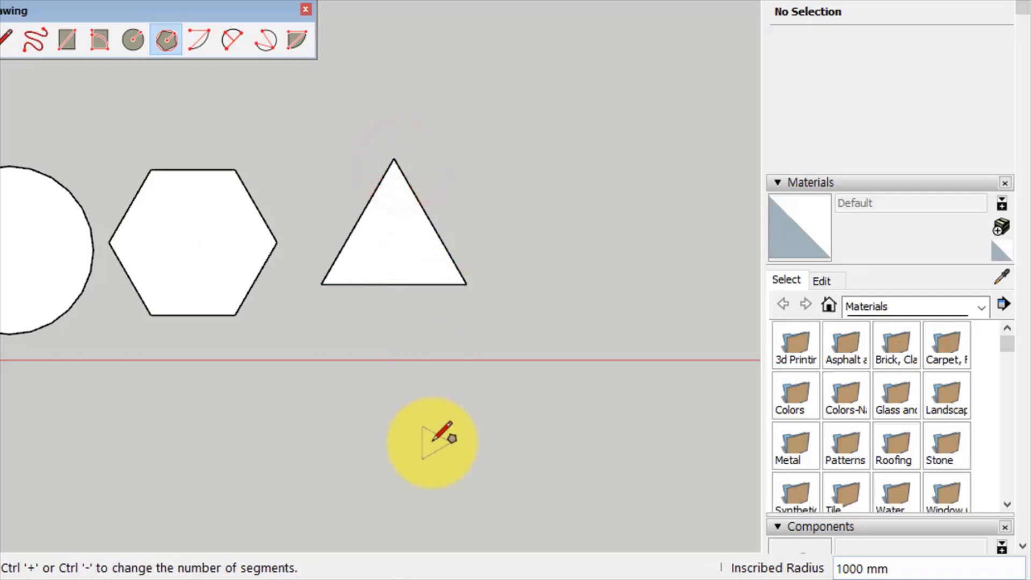
- Draw a five-sided Polygon with an inscribed radius of 1000 mm beside the triangle, its apex pointing along the green axis
left_click(167, 43)
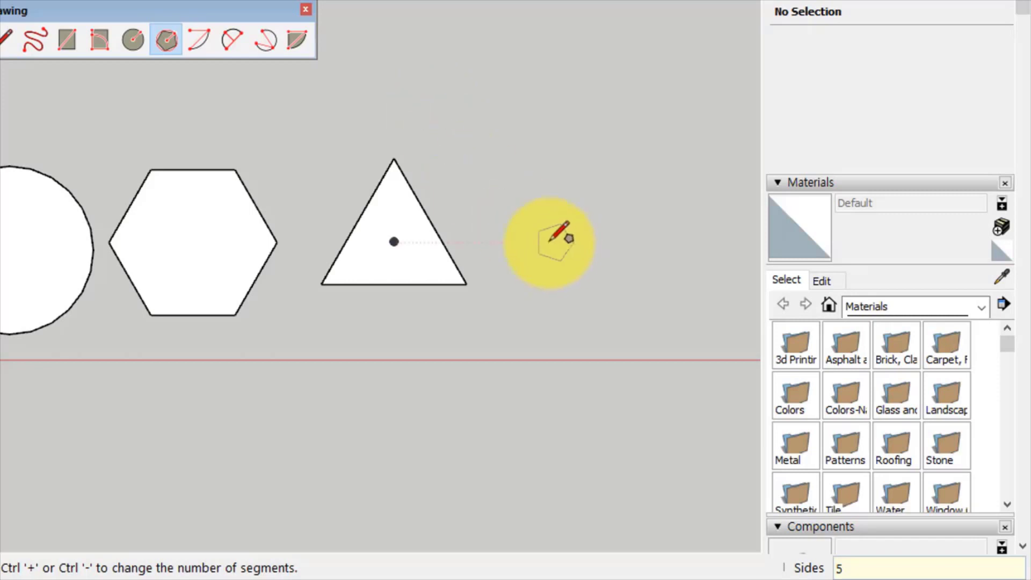
left_click(538, 235)
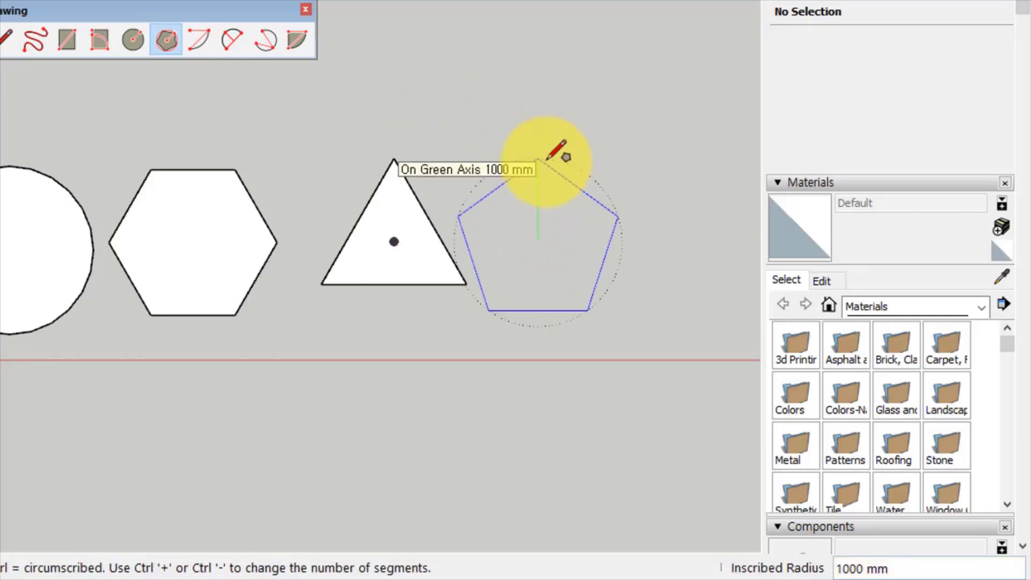
left_click(539, 161)
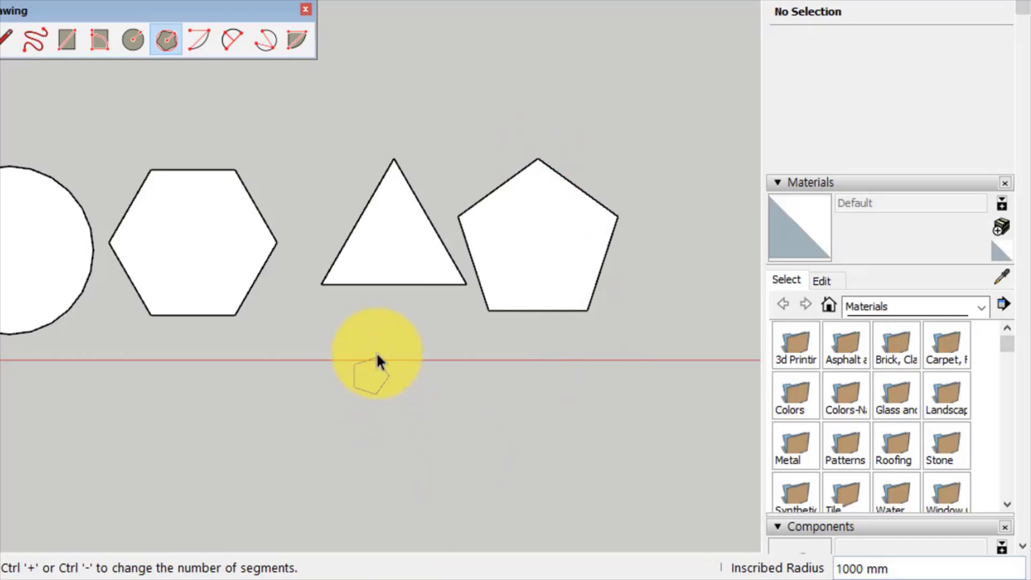
- Delete the circle, hexagon, triangle and pentagon together, keeping the short diagonal line
key("space")
left_click_drag(651, 362, 86, 118)
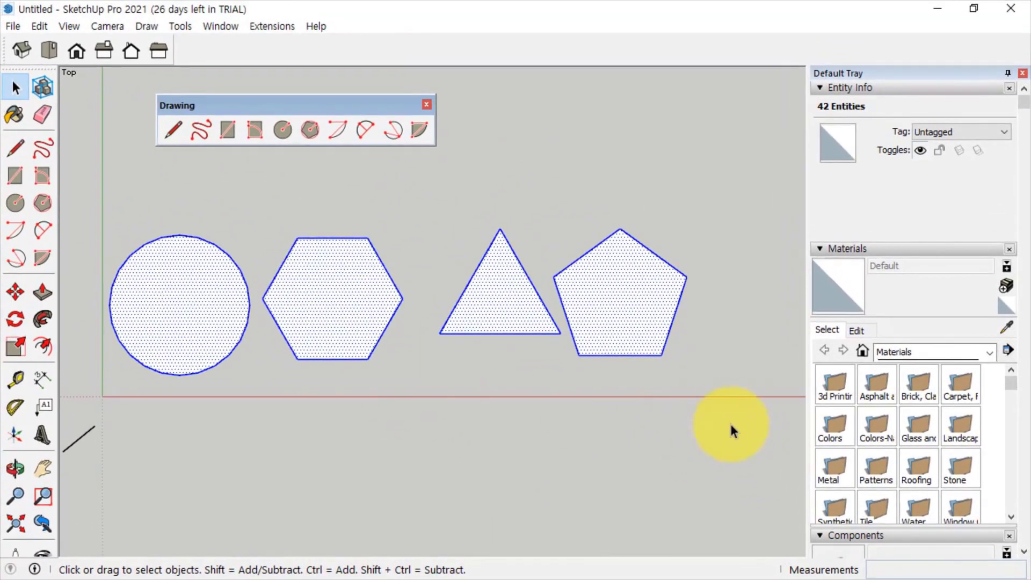
left_click_drag(664, 383, 13, 108)
left_click_drag(182, 193, 174, 199)
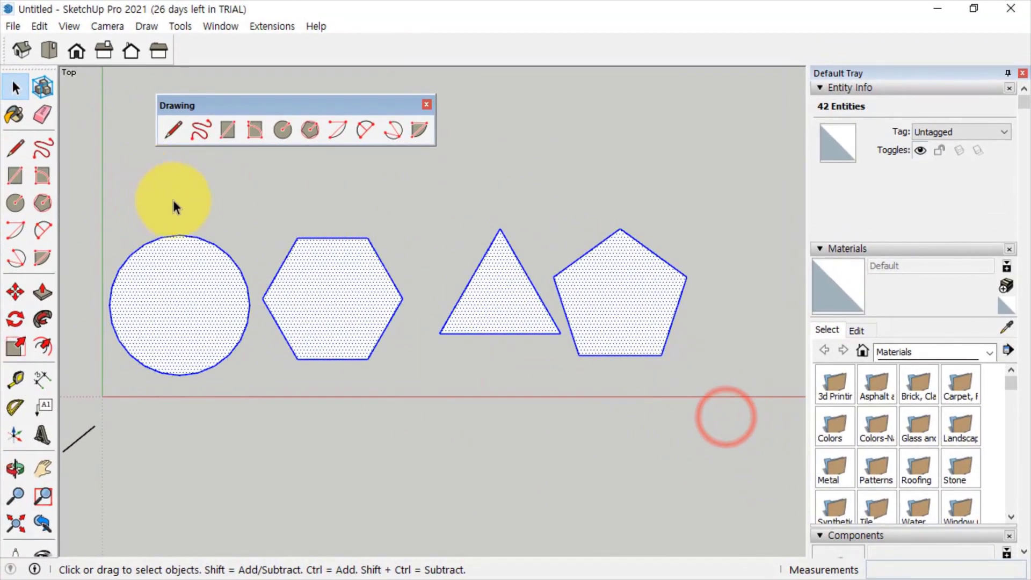
key("Delete")
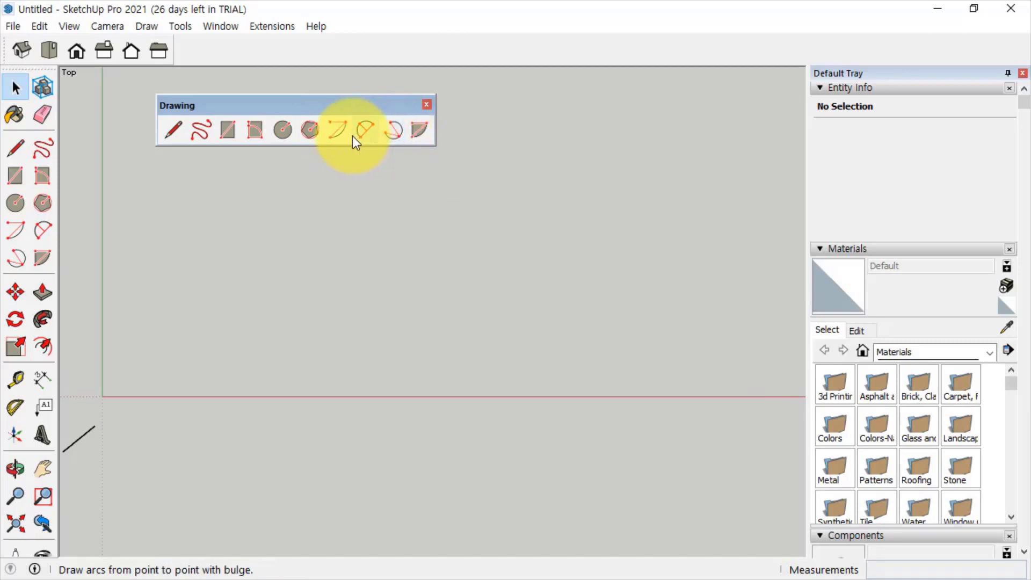
- Draw a 90-degree Arc from its center point, with a radius of about 1345 mm, above the red axis
left_click(338, 131)
left_click(229, 347)
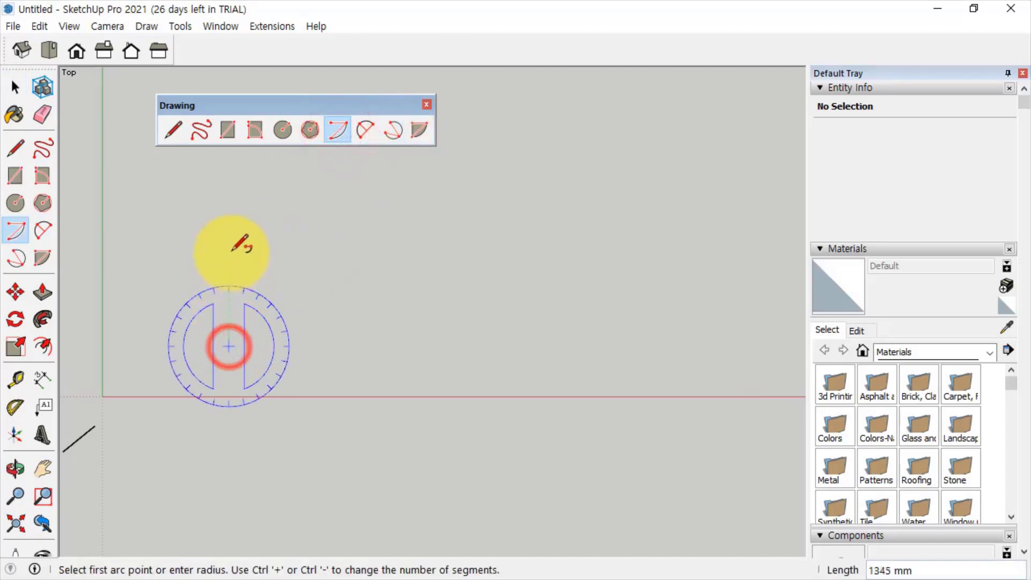
left_click(230, 252)
left_click(323, 345)
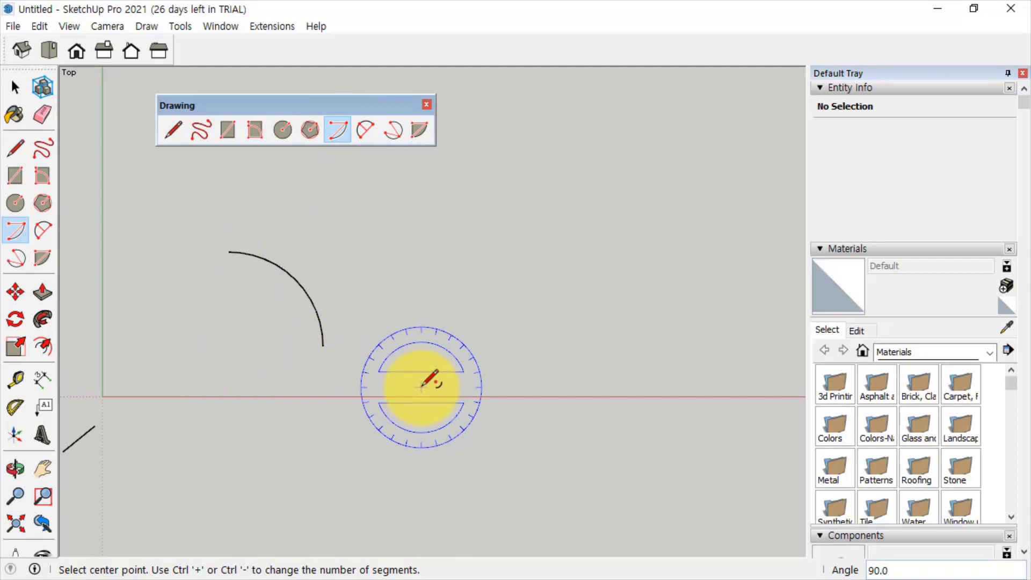
- Draw a second 90-degree center-point Arc of similar size beside the first, starting along the green axis
left_click(280, 129)
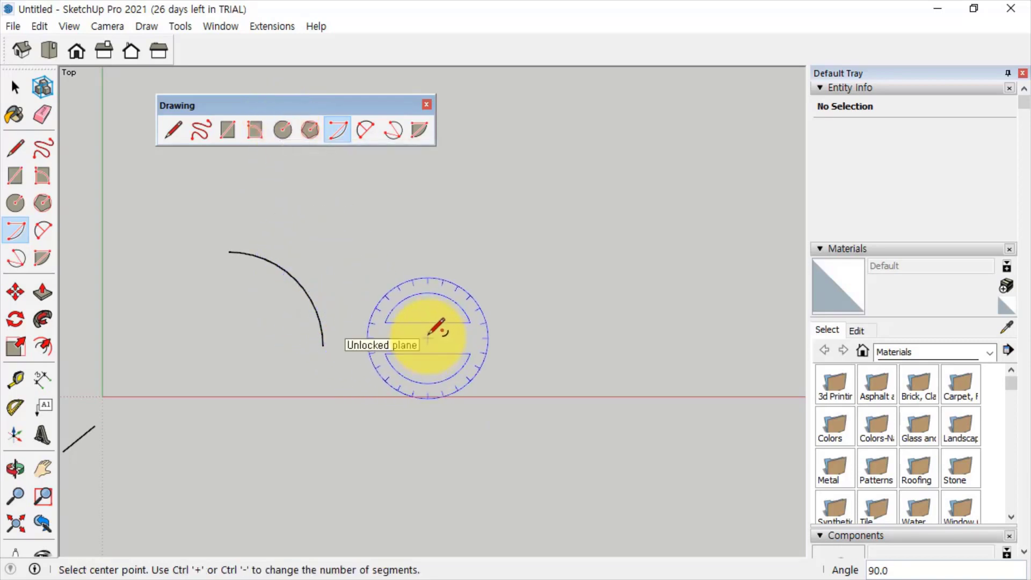
left_click(339, 136)
left_click(397, 344)
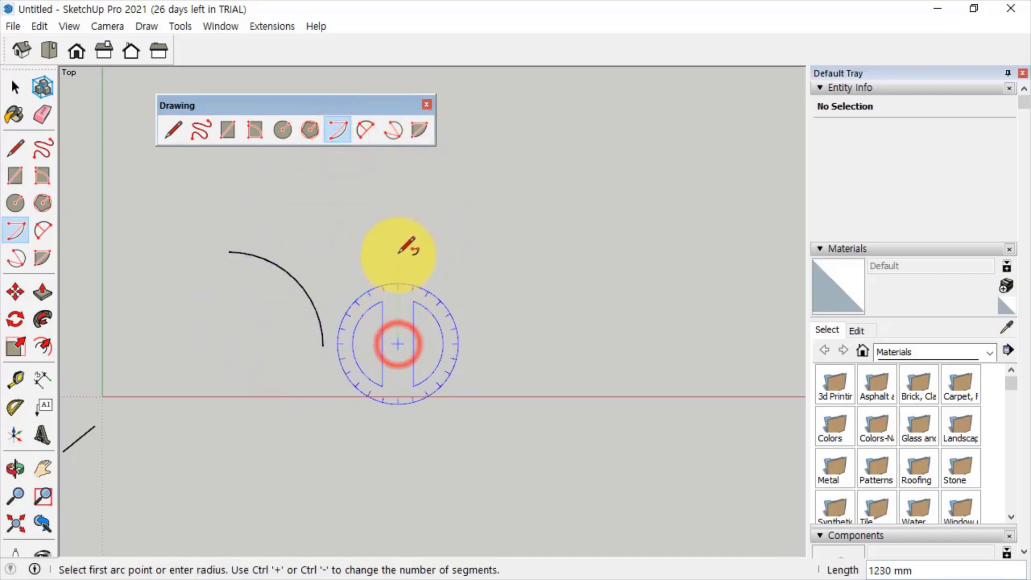
left_click(398, 250)
left_click(473, 346)
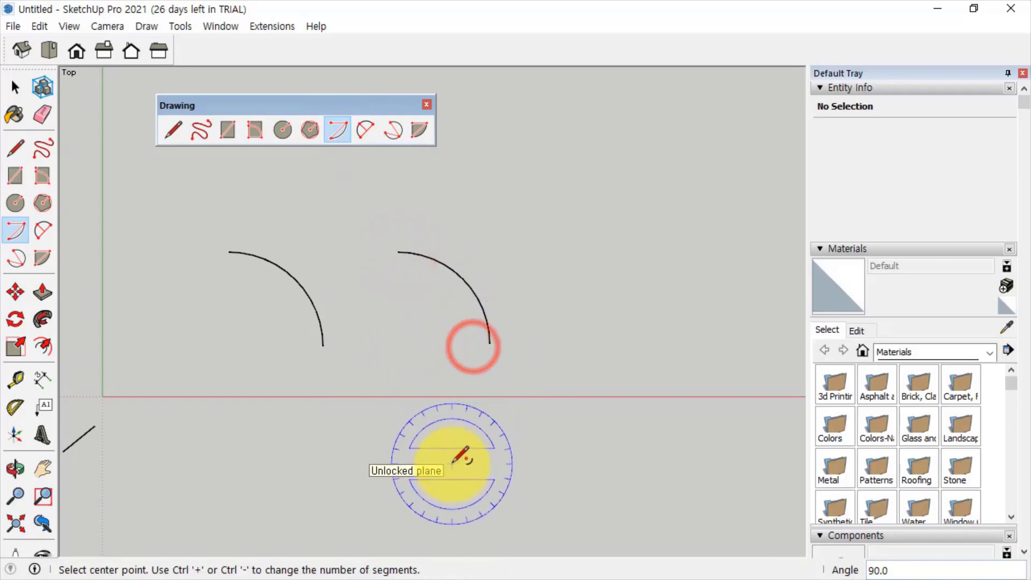
- Draw a 2 Point Arc with a bulge of about 1236 mm beyond the second quarter arc, opening away from the bulge
left_click(366, 129)
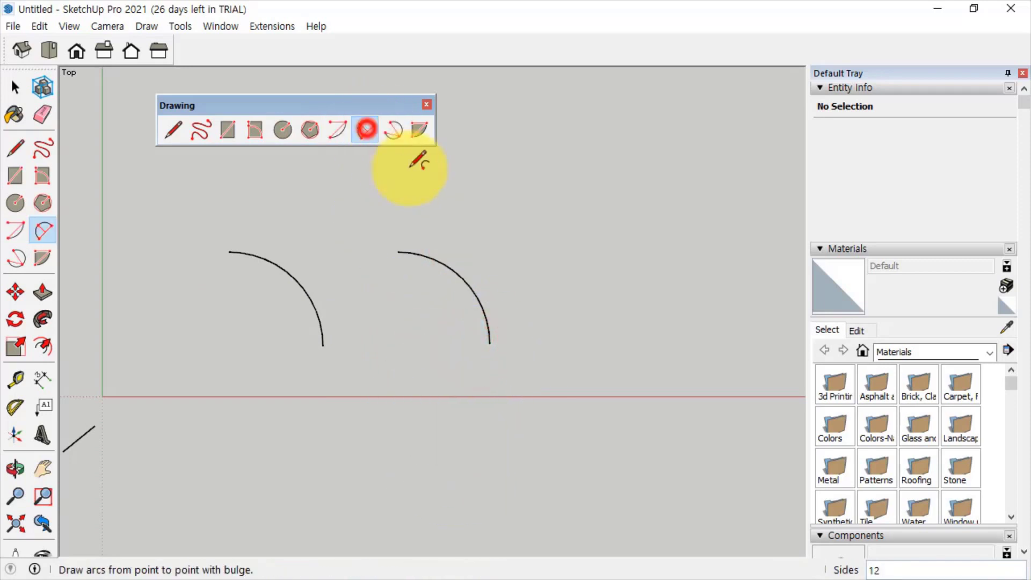
left_click(529, 190)
left_click(569, 288)
left_click(631, 211)
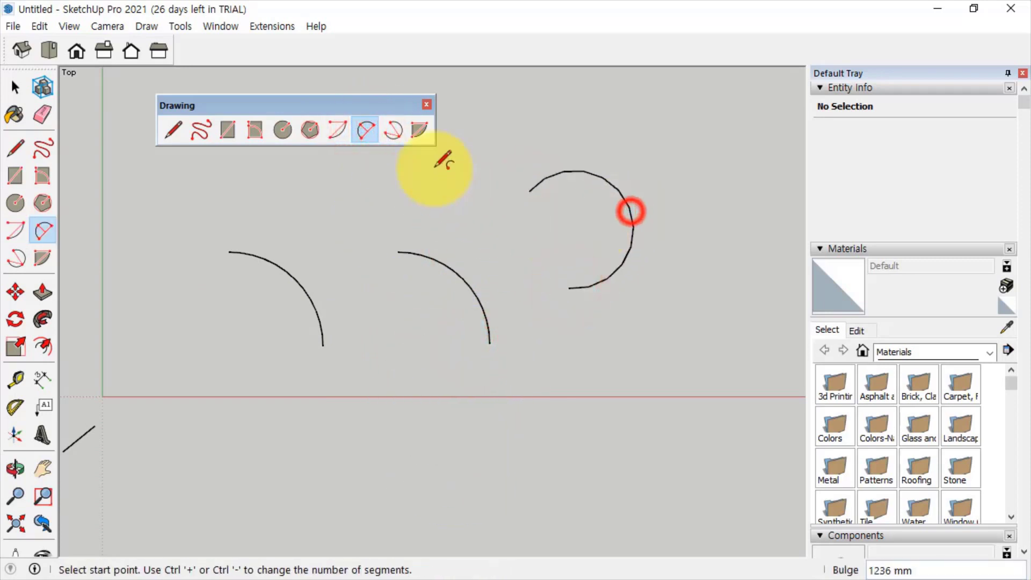
- Draw a 3 Point Arc of about 270 degrees crossing the red axis below the other arcs
left_click(394, 129)
left_click(564, 357)
left_click(460, 410)
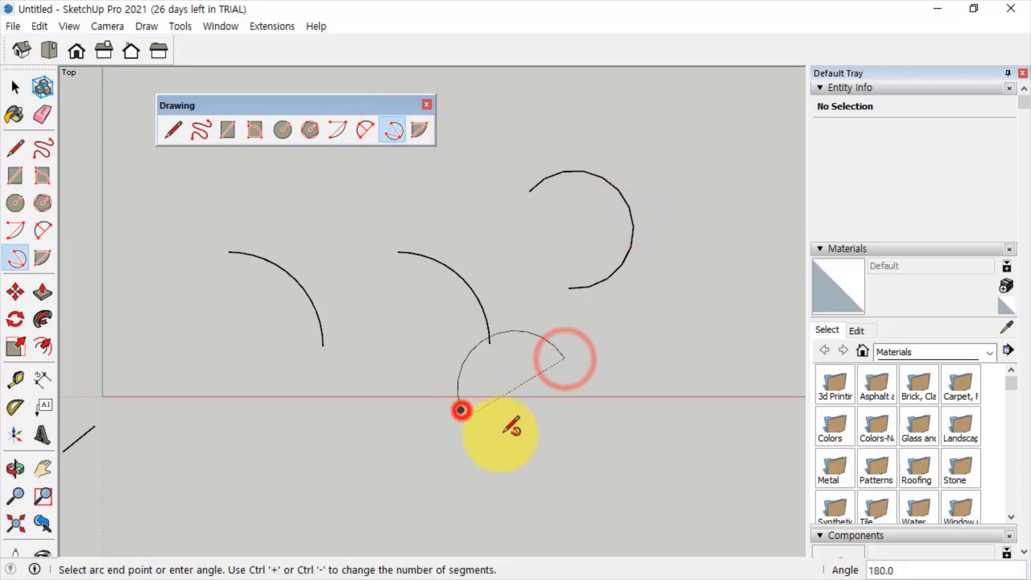
left_click(607, 461)
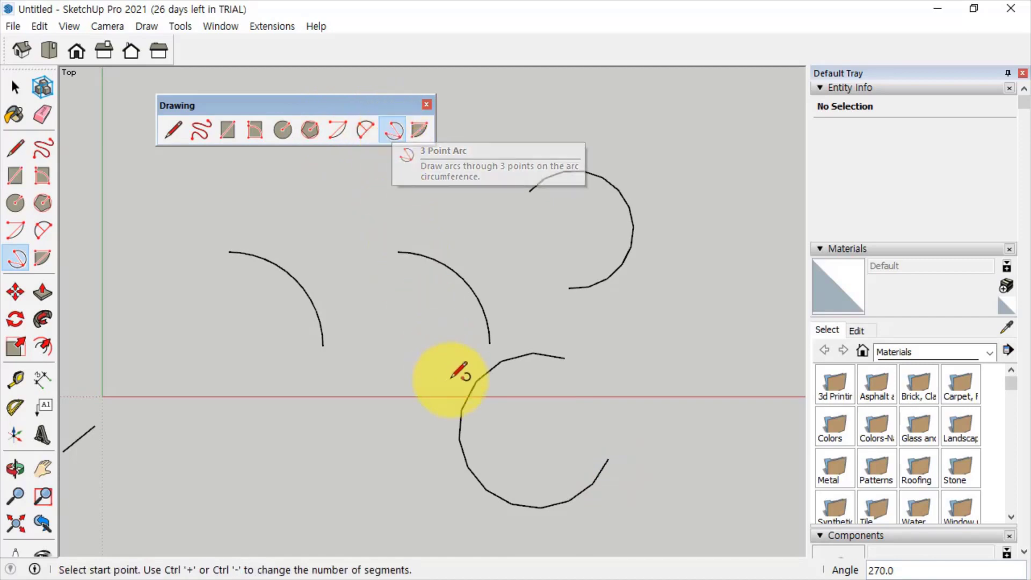
- Draw a 90-degree Pie with a radius of about 1391 mm below the red axis, under the first quarter arc
middle_click_drag(355, 338, 385, 285, "shift")
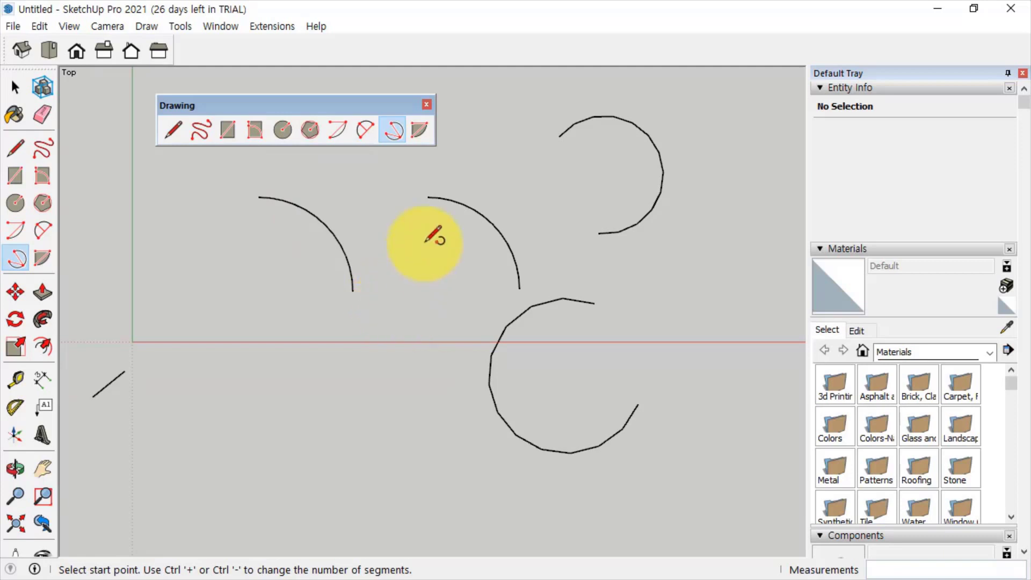
left_click(421, 139)
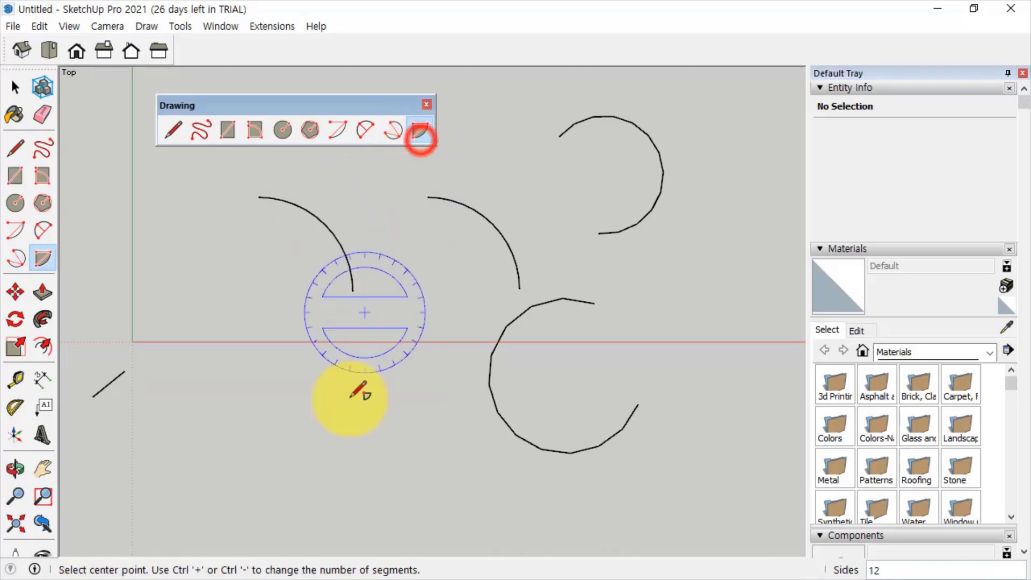
left_click(264, 379)
left_click(361, 378)
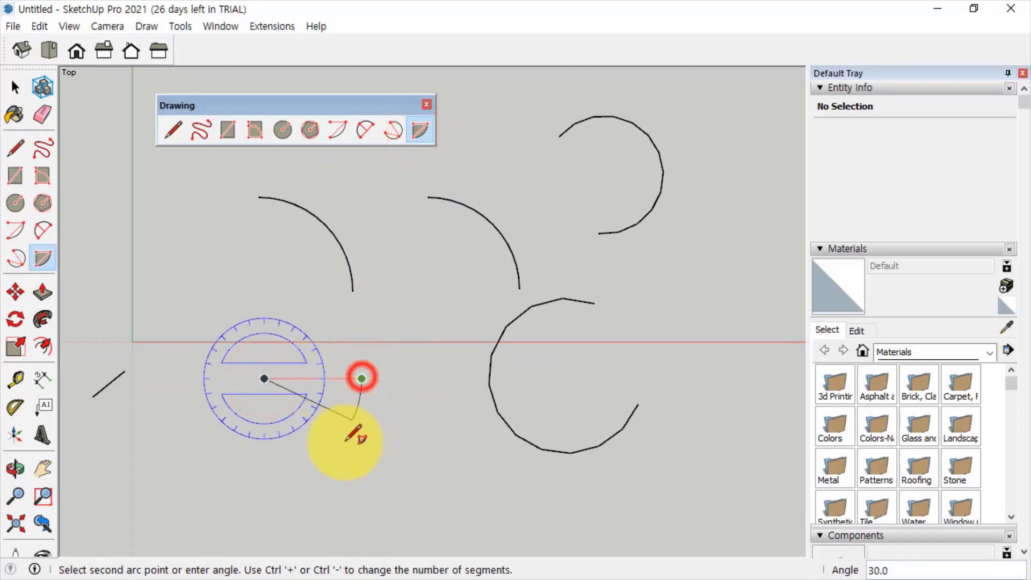
left_click(266, 475)
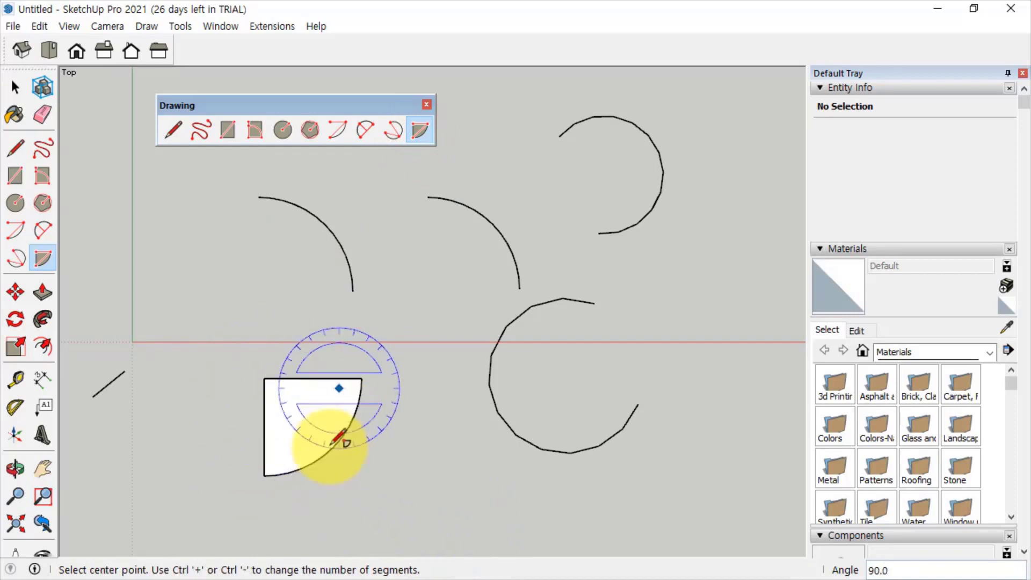
- Select the pie's arc, its two straight edges and its face one after another to inspect each part
key("space")
left_click(330, 448)
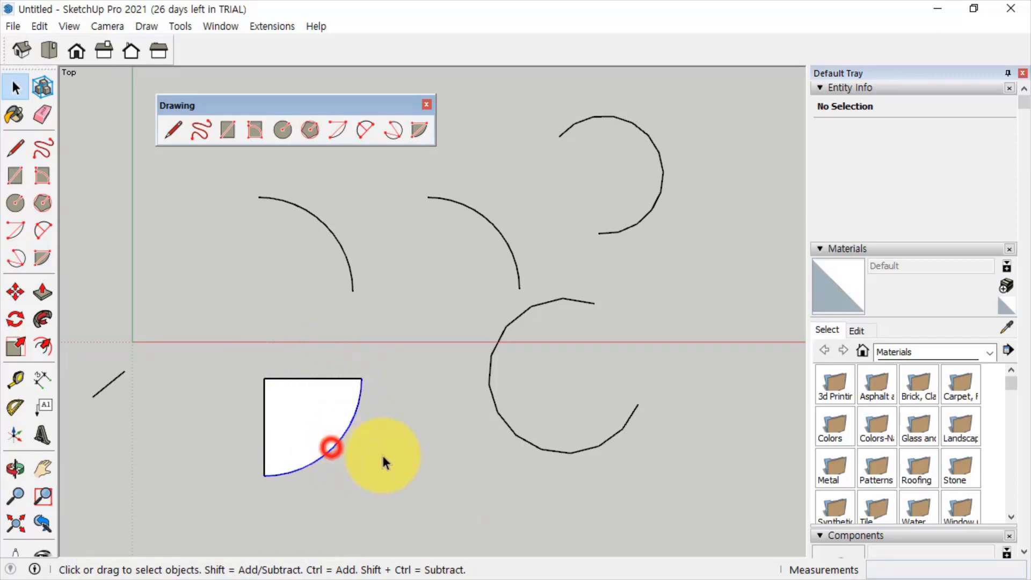
left_click(300, 378)
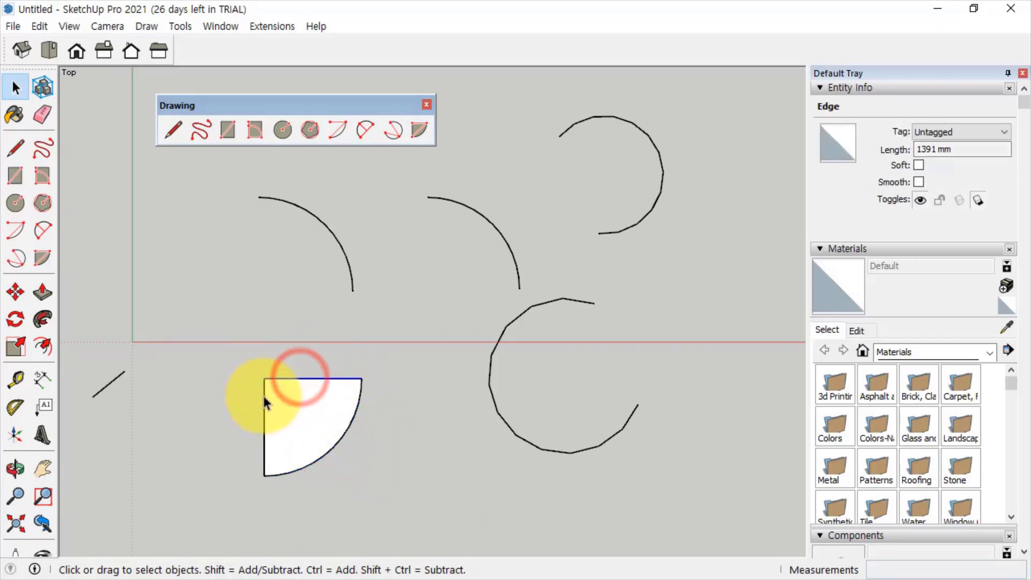
left_click(263, 395)
left_click(301, 404)
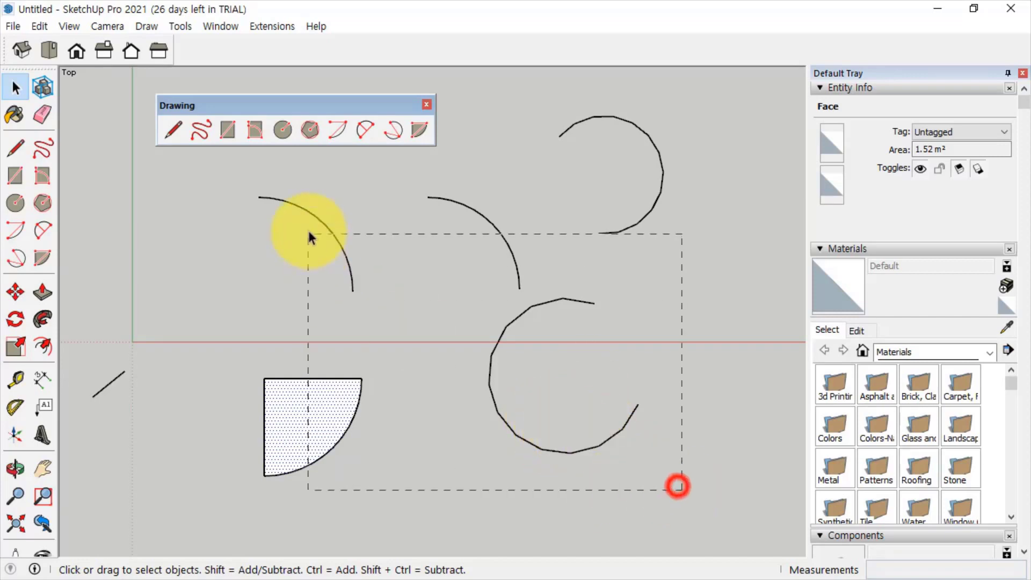
- Delete the pie and all four arcs, close the floating Drawing toolbar and return to the isometric view
left_click_drag(310, 236, 232, 158)
key("Delete")
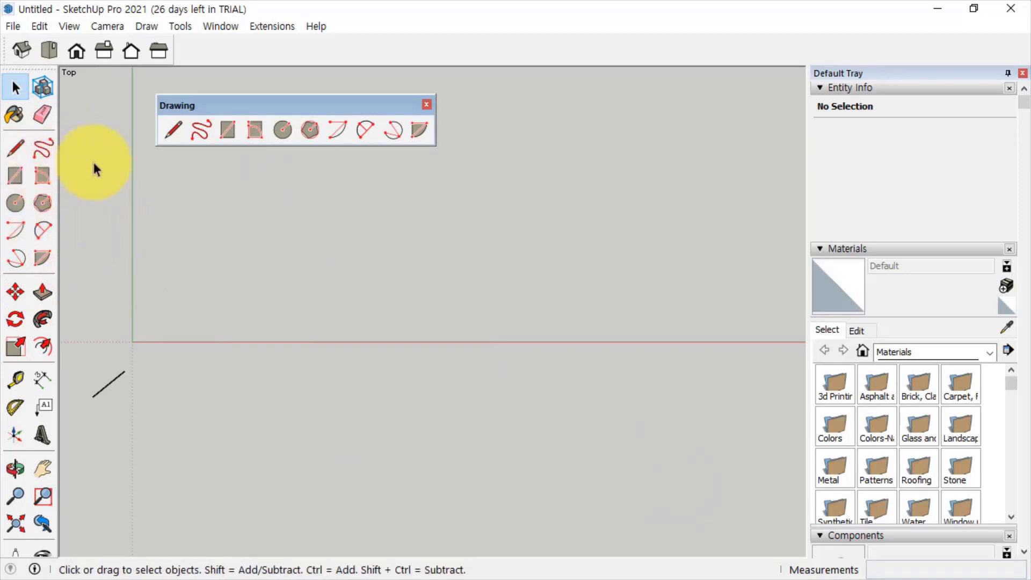
left_click(427, 104)
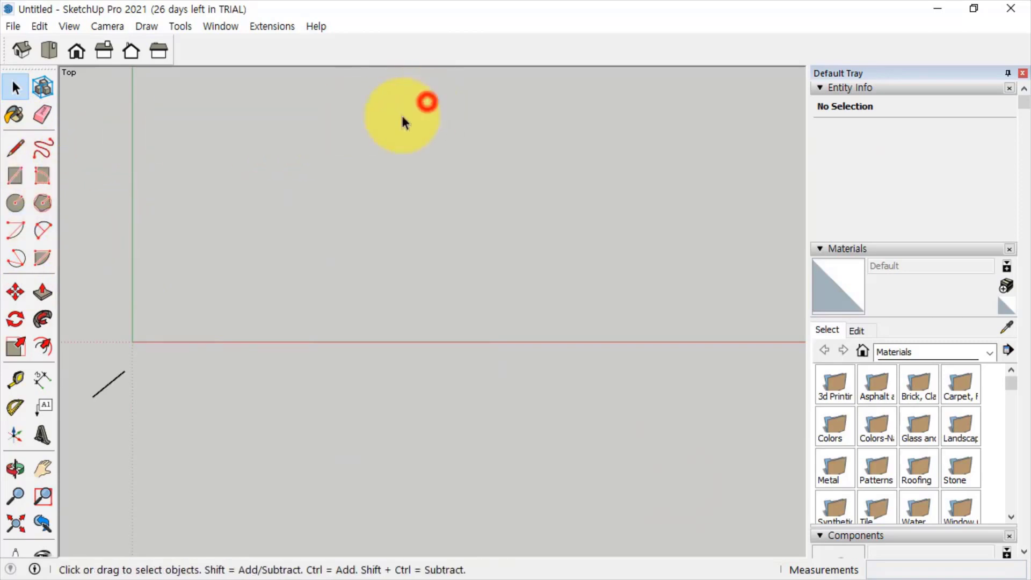
left_click(21, 50)
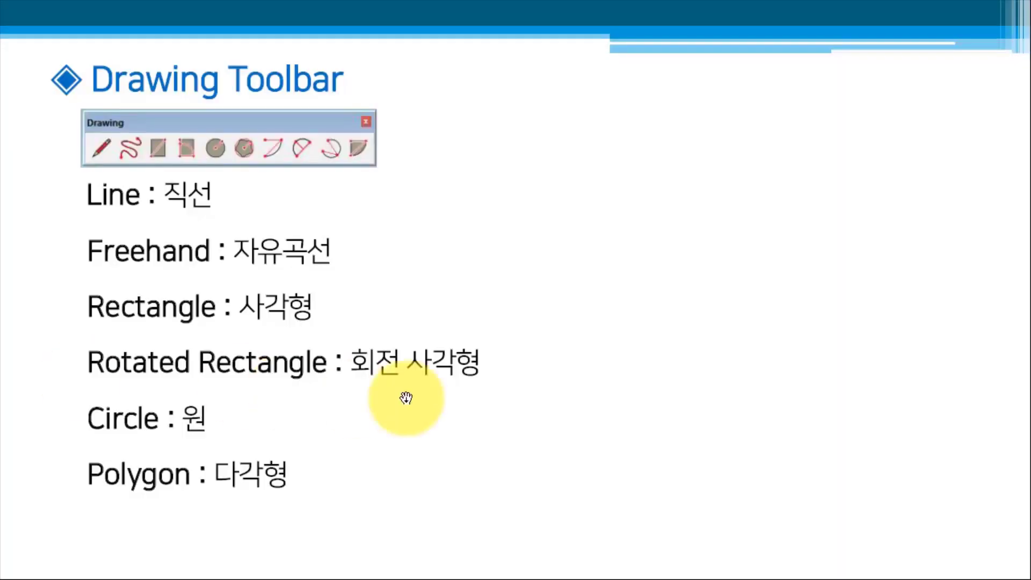
left_click(545, 410)
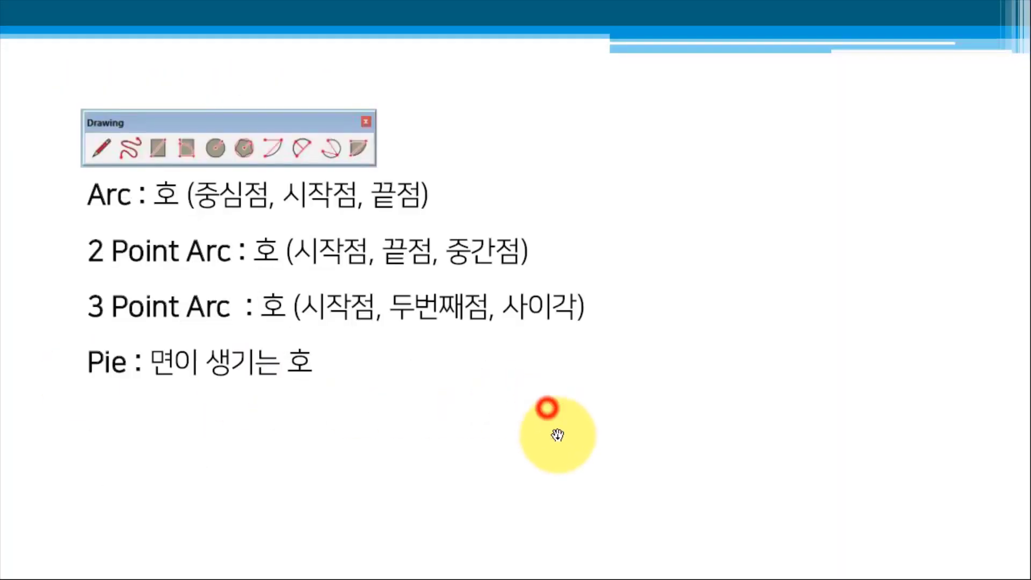
left_click(663, 382)
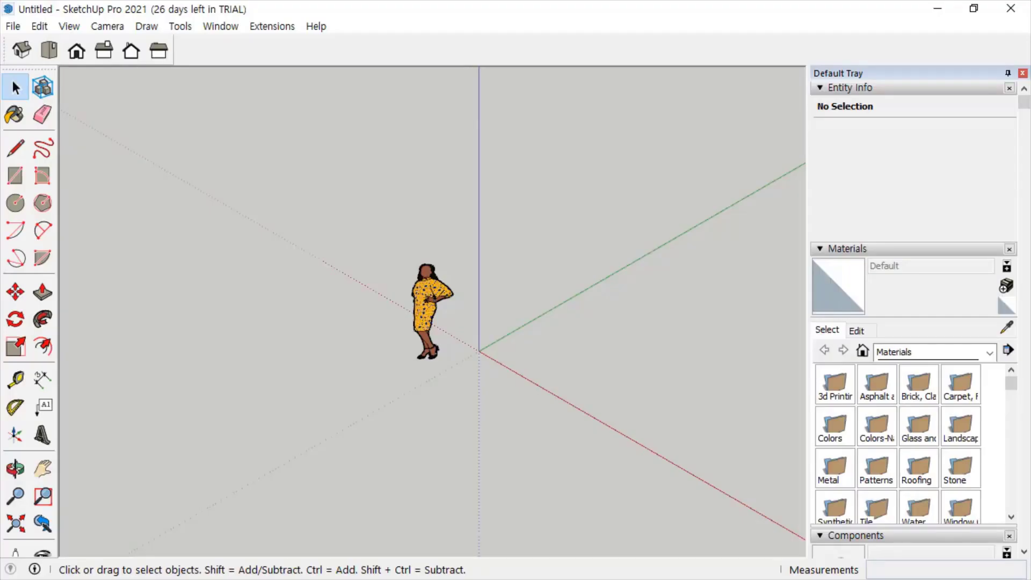
- Draw a ground-plane rectangle of about 1270 by 1970 mm between the red and green axes
middle_click_drag(375, 343, 424, 281)
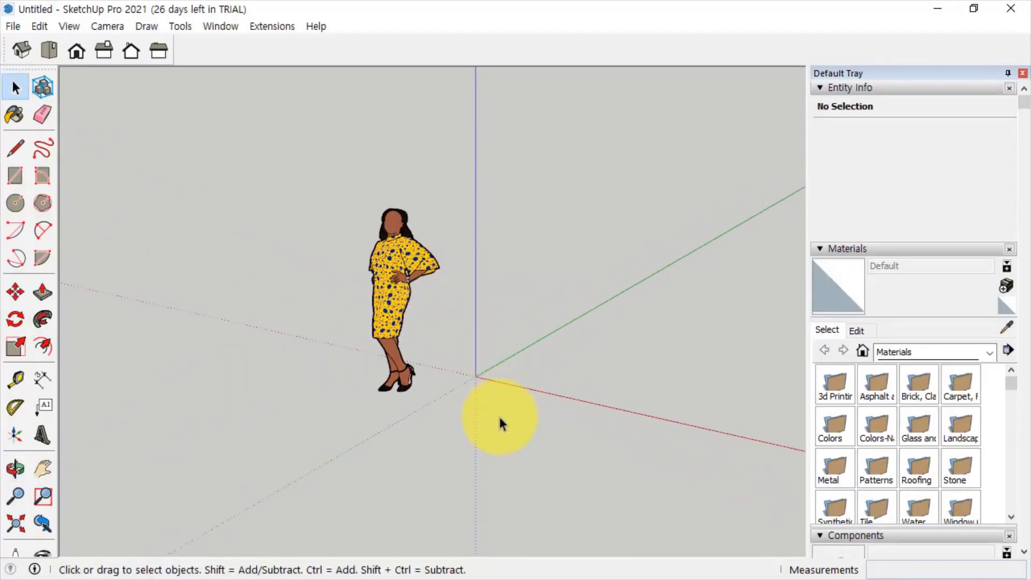
middle_click_drag(472, 422, 446, 423)
middle_click_drag(494, 320, 225, 333, "shift")
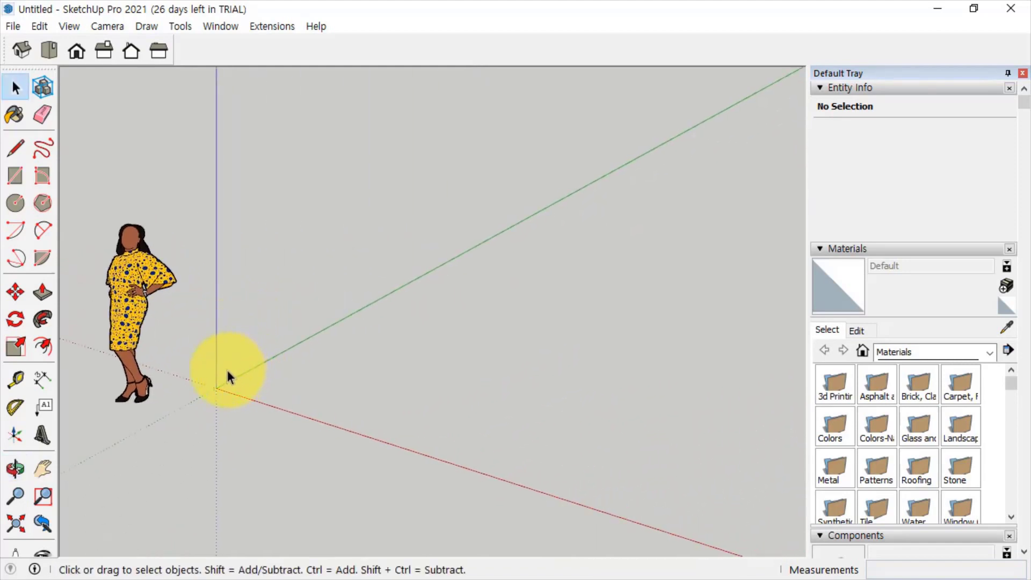
left_click(15, 175)
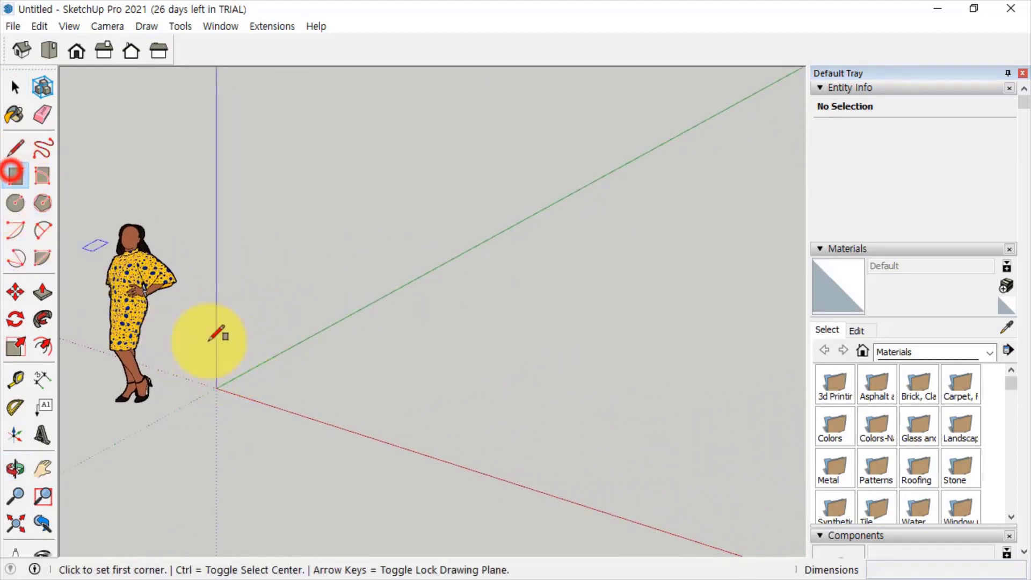
left_click(293, 384)
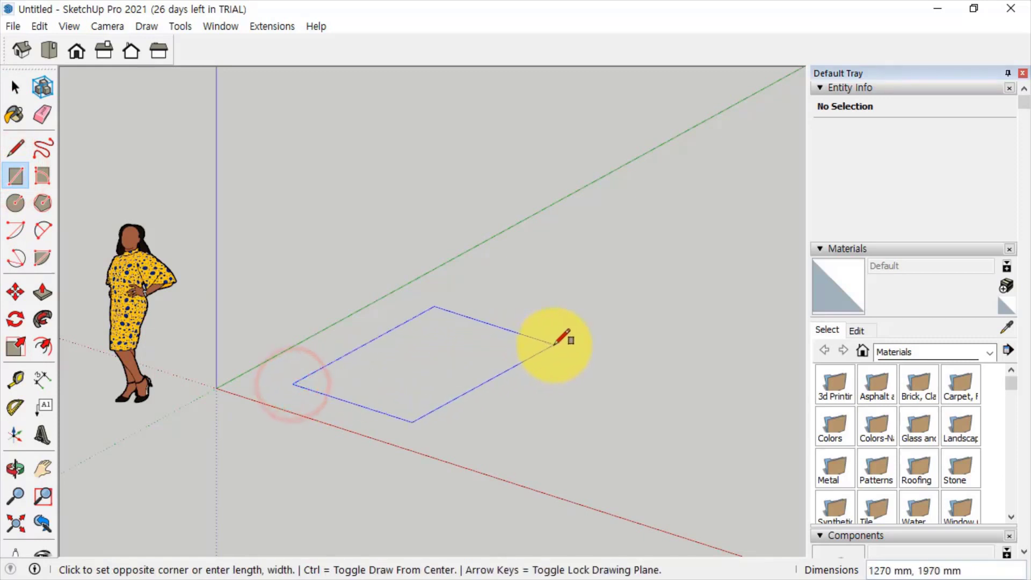
left_click(553, 345)
- Check the rectangle's face by selecting it, then delete the whole rectangle including its four edges
middle_click_drag(430, 473, 437, 449)
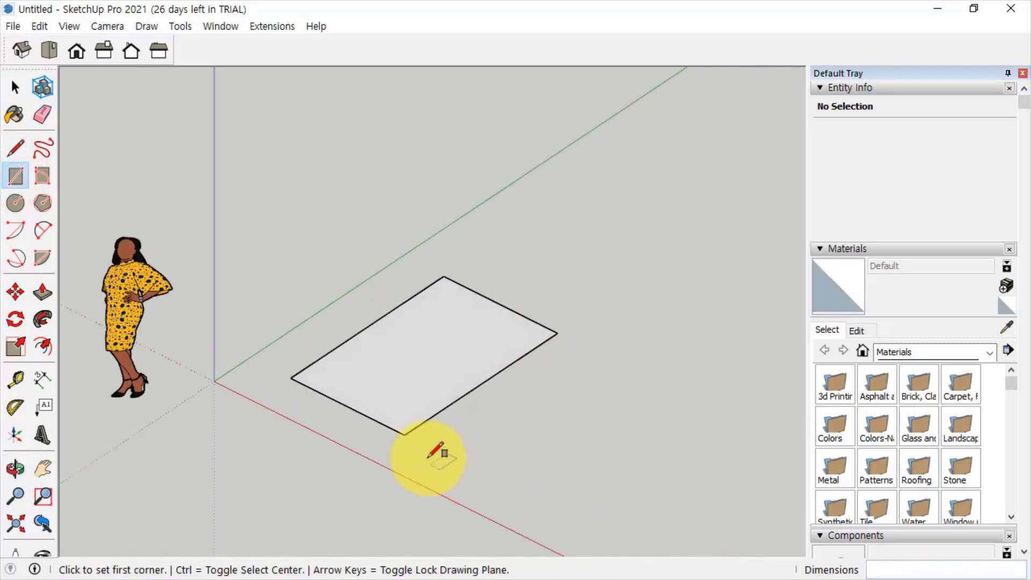
key("space")
left_click(426, 346)
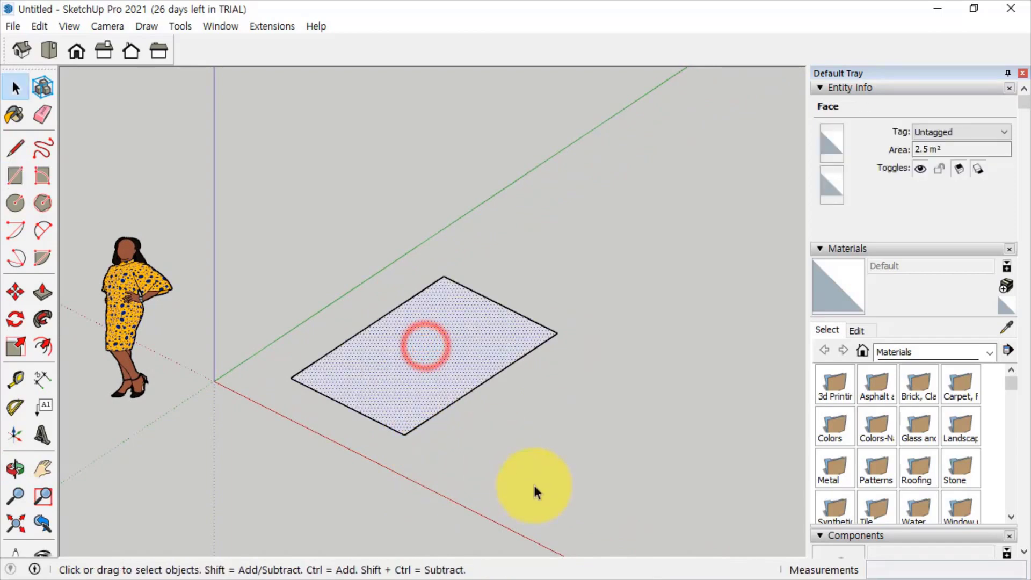
left_click(529, 486)
middle_click_drag(385, 460, 406, 424)
left_click_drag(621, 453, 278, 233)
key("Delete")
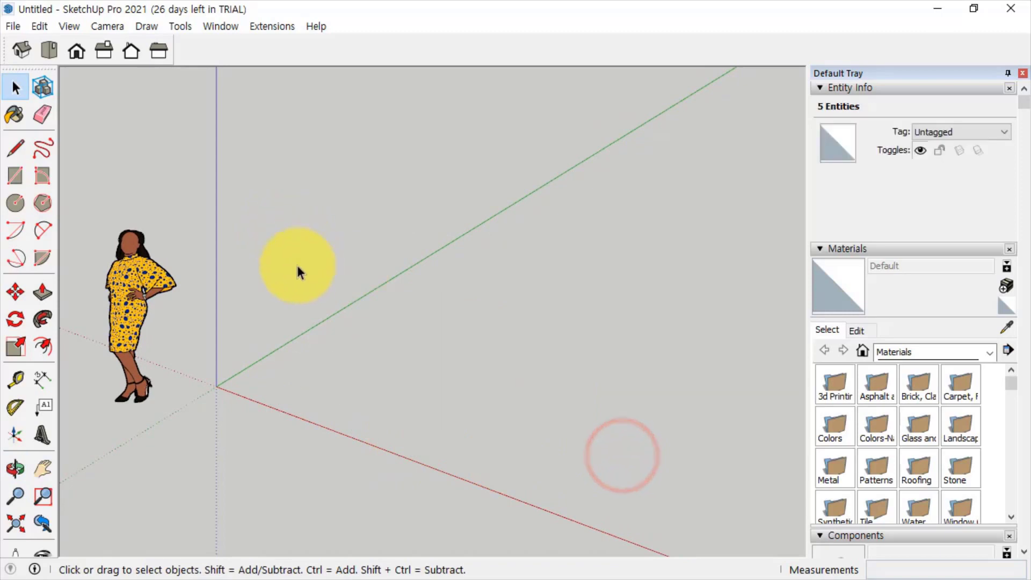
- Draw a new ground-plane rectangle of about 1254 by 1966 mm between the red and green axes
left_click(15, 175)
left_click(298, 402)
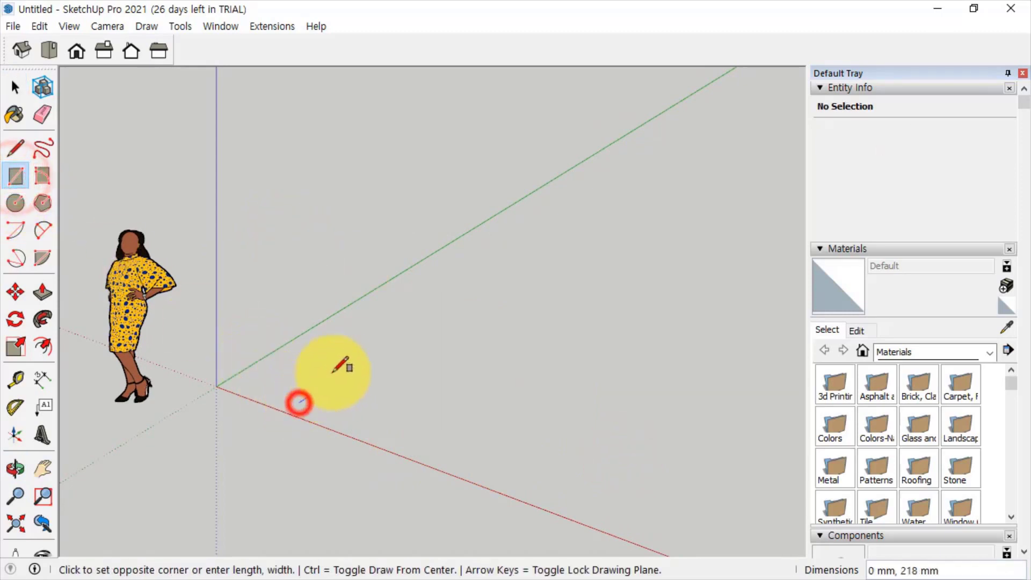
left_click(561, 357)
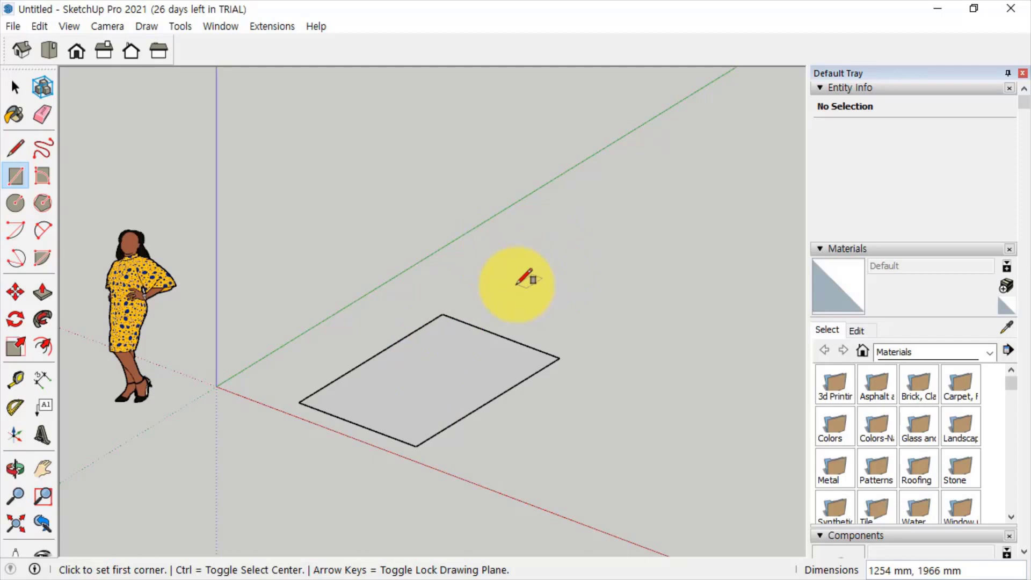
- Select the new rectangle's face and each of its four edges in turn, then clear the selection
left_click(24, 92)
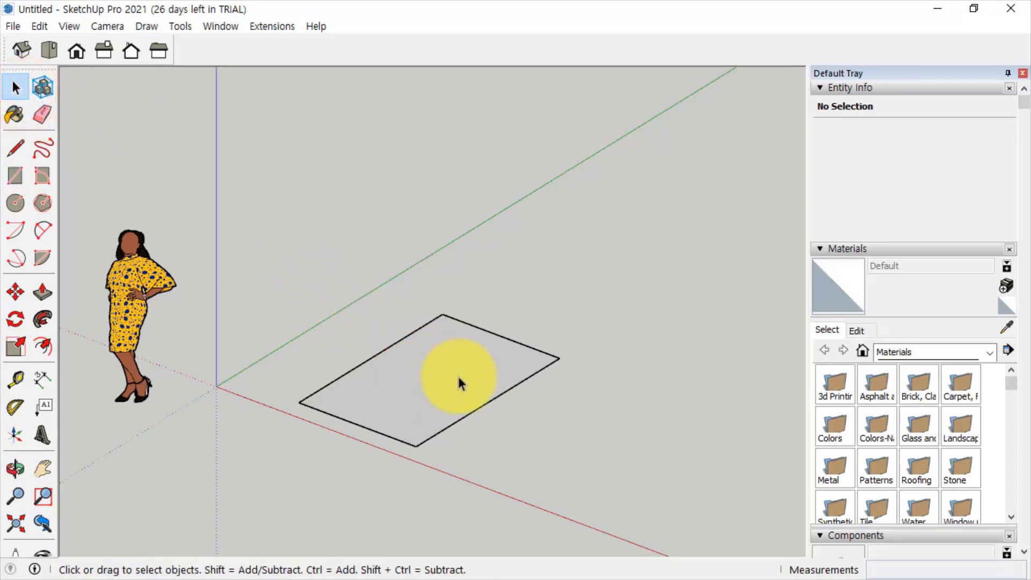
left_click(430, 365)
left_click(381, 350)
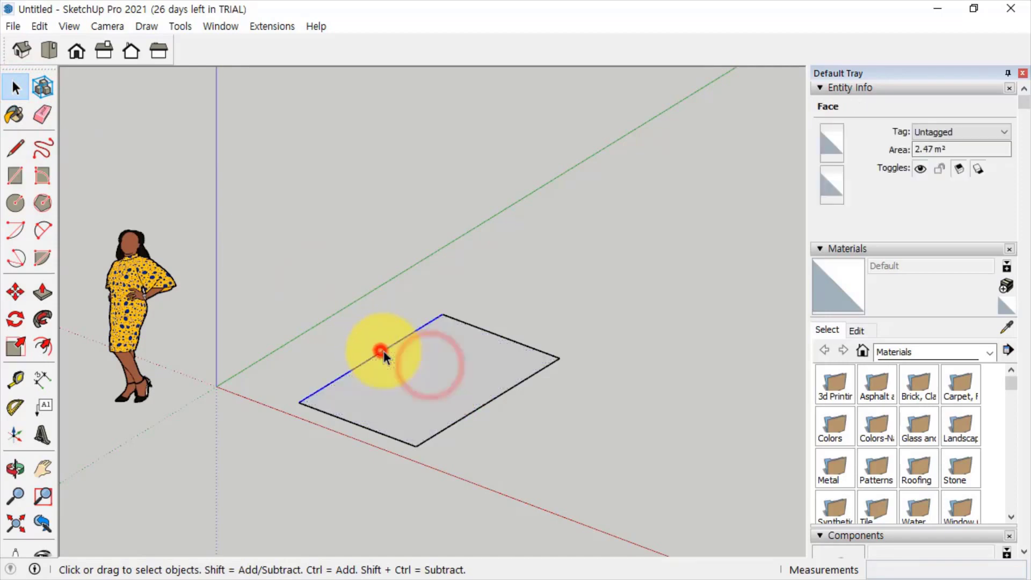
left_click(483, 327)
left_click(506, 391)
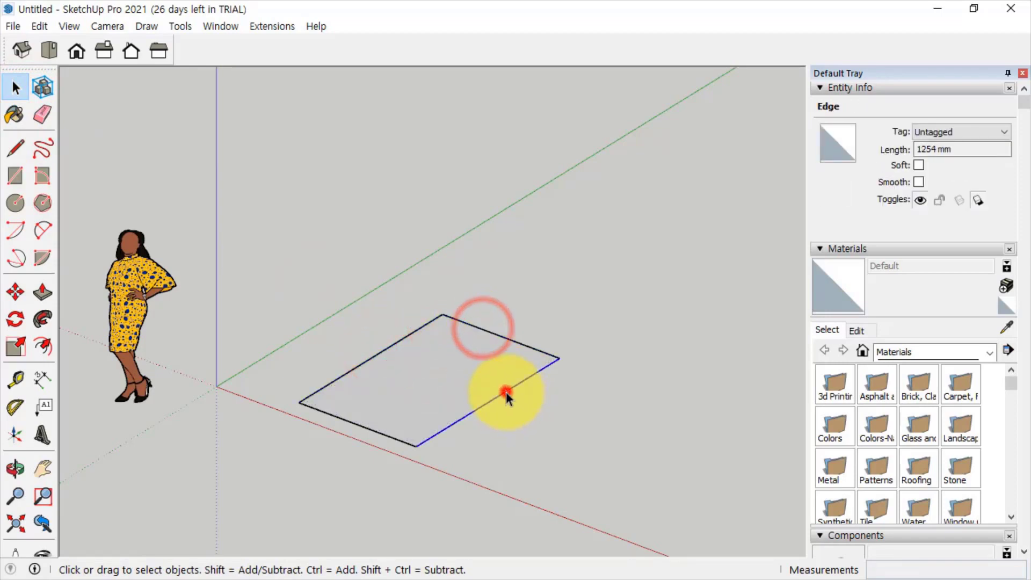
left_click(375, 430)
left_click(257, 285)
left_click(15, 176)
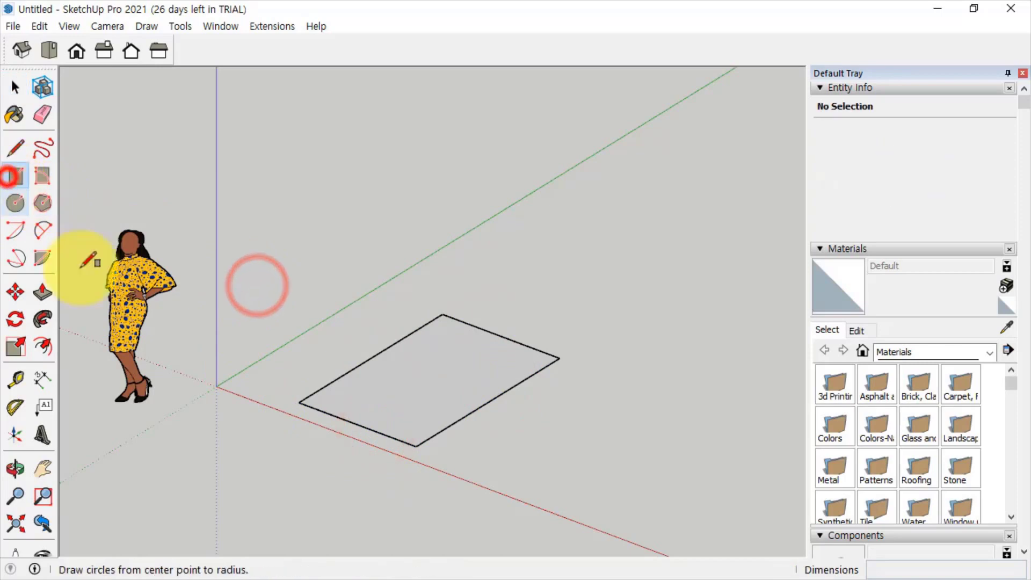
key("space")
middle_click_drag(466, 427, 349, 343)
mouse_move(361, 398)
middle_mouse_down()
mouse_move(498, 473)
mouse_move(515, 372)
middle_mouse_up()
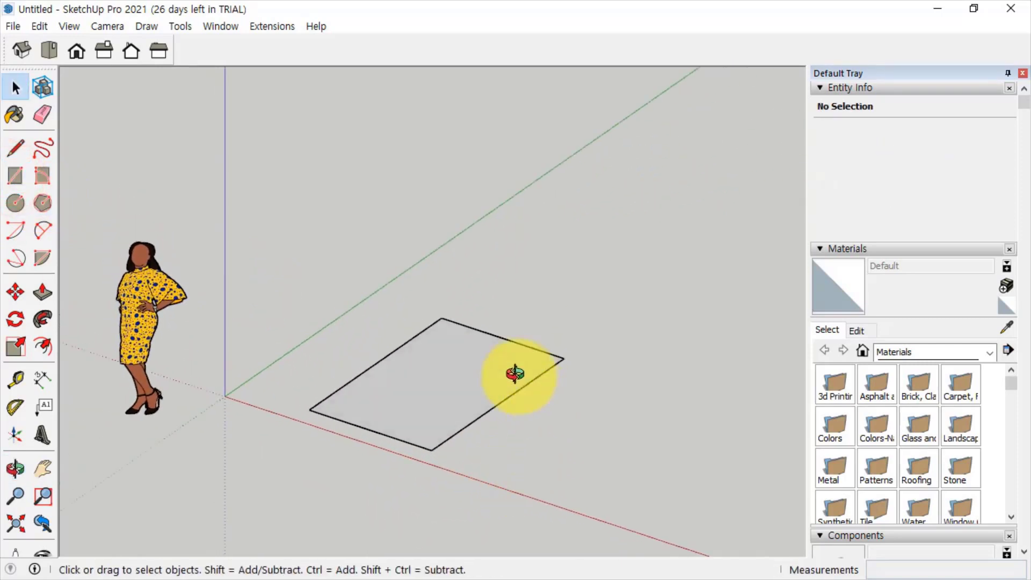
left_click(16, 149)
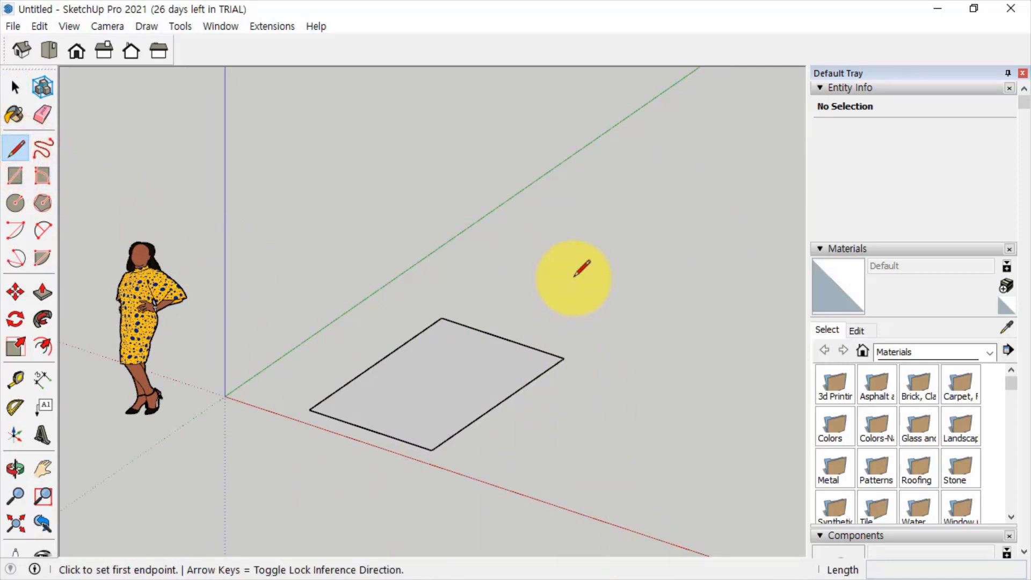
key("space")
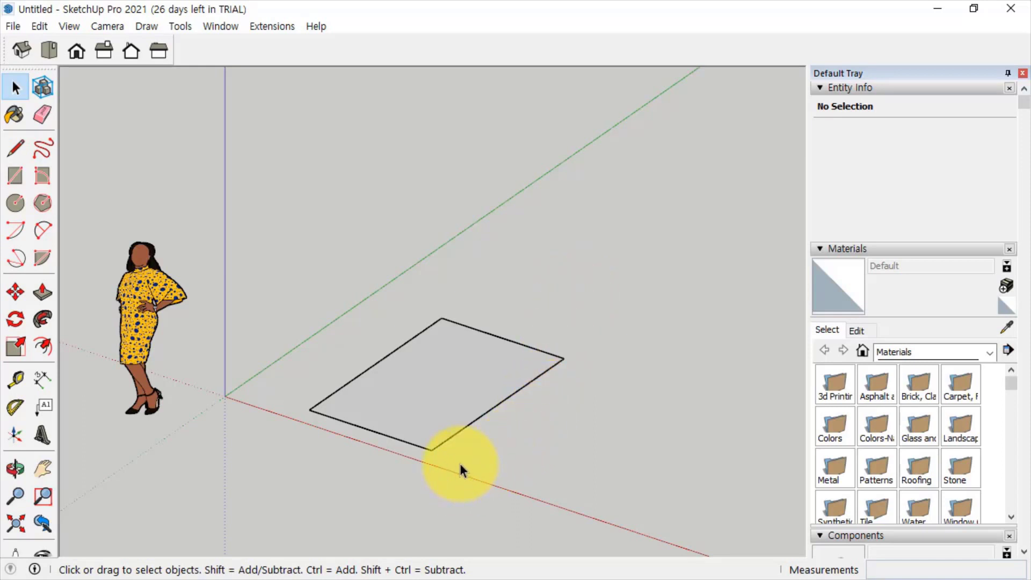
- Select only the rectangle's face to inspect it, then deselect it
middle_click_drag(460, 463, 439, 379)
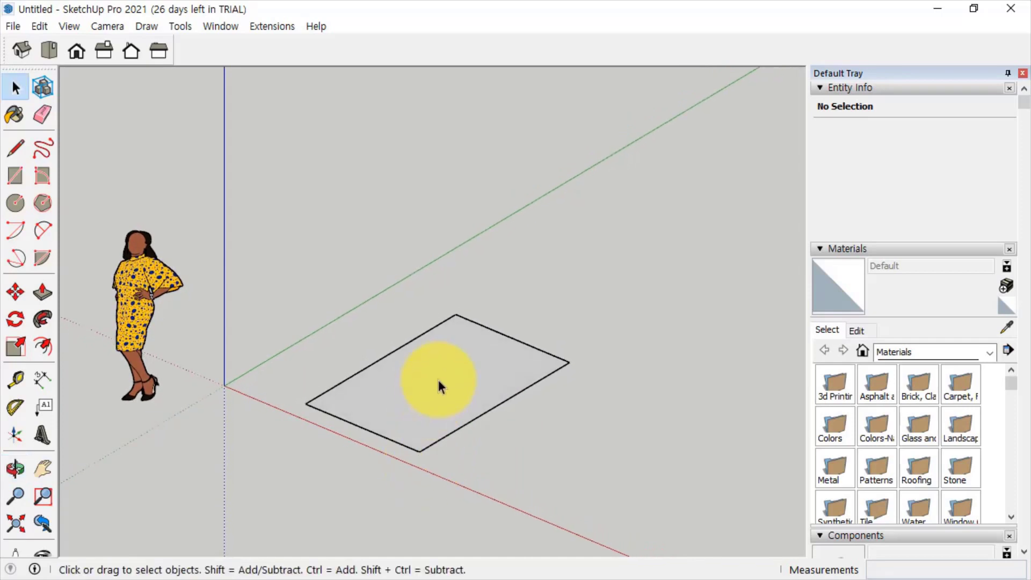
left_click(439, 380)
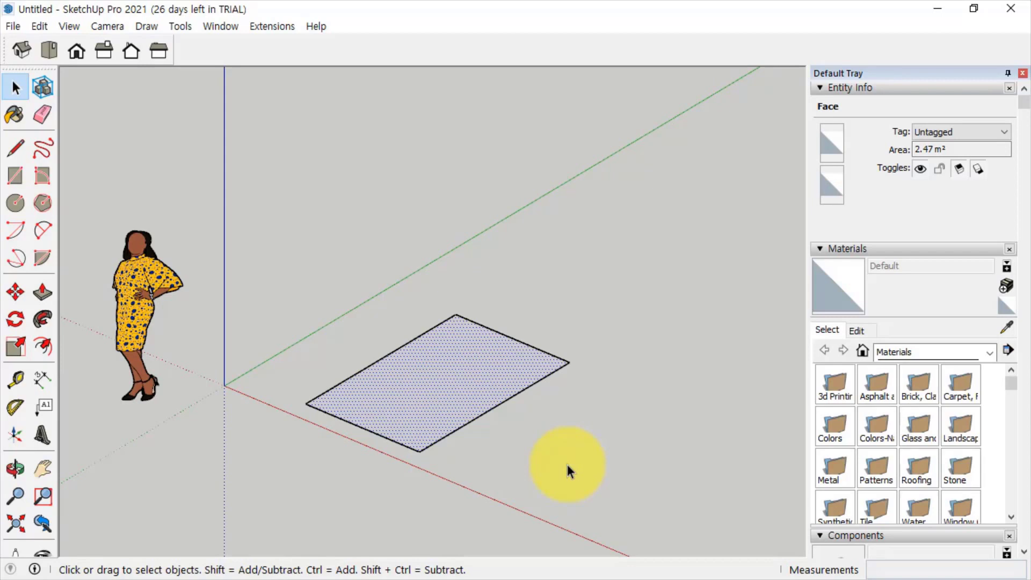
left_click(567, 465)
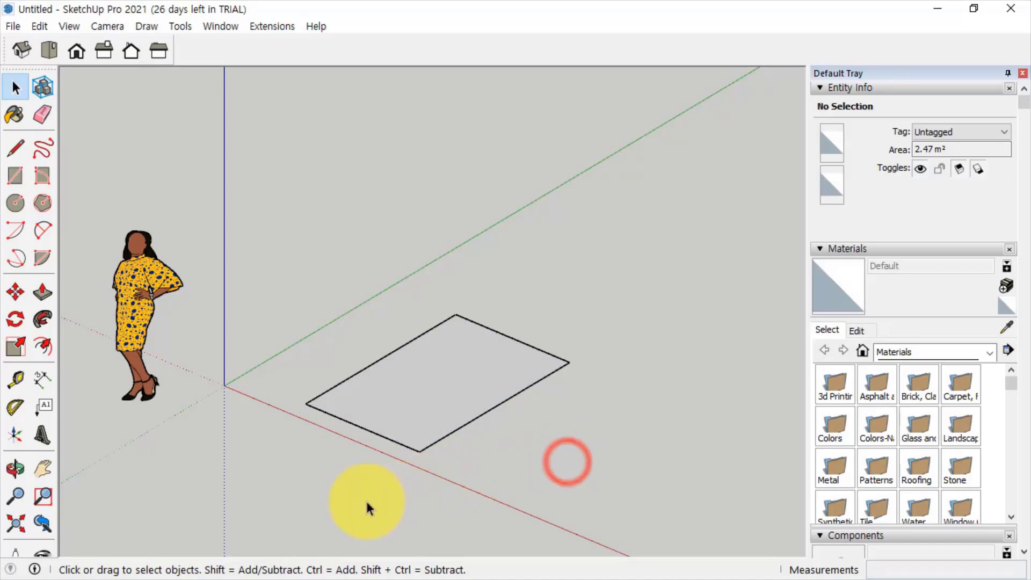
- Push/Pull the rectangle's face upward by about 1937 mm to form a solid box
left_click(43, 295)
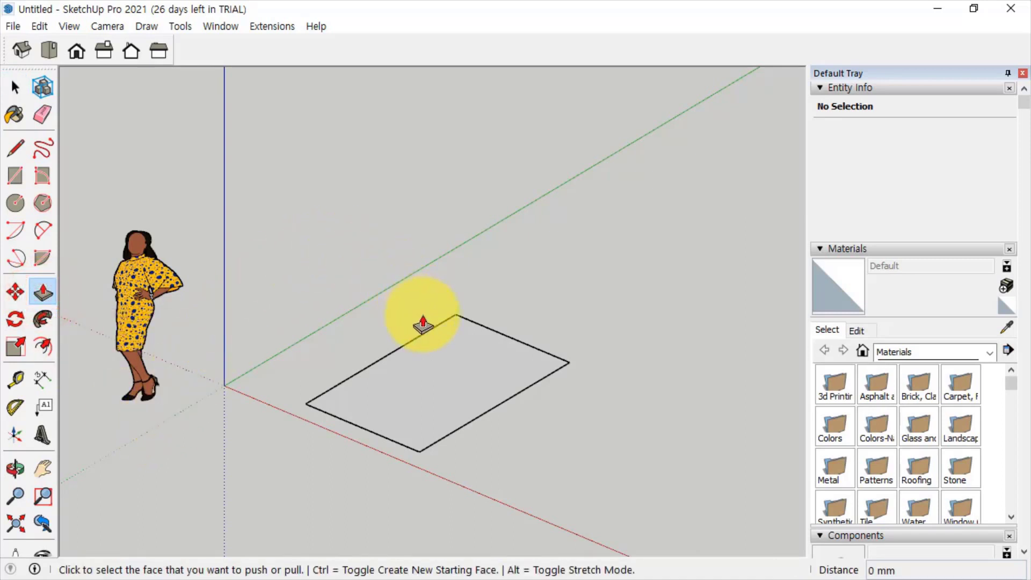
left_click(442, 370)
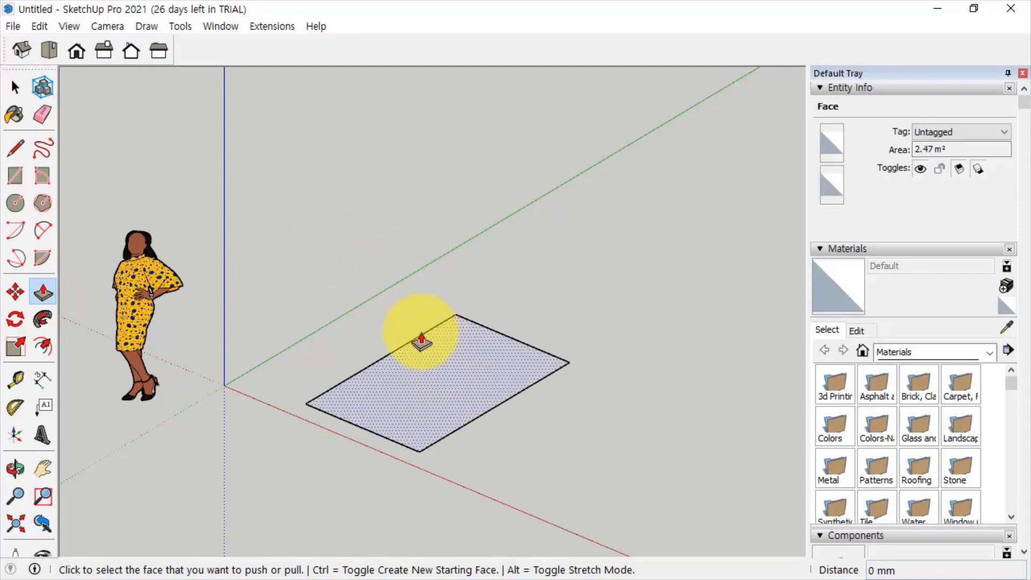
left_click(468, 397)
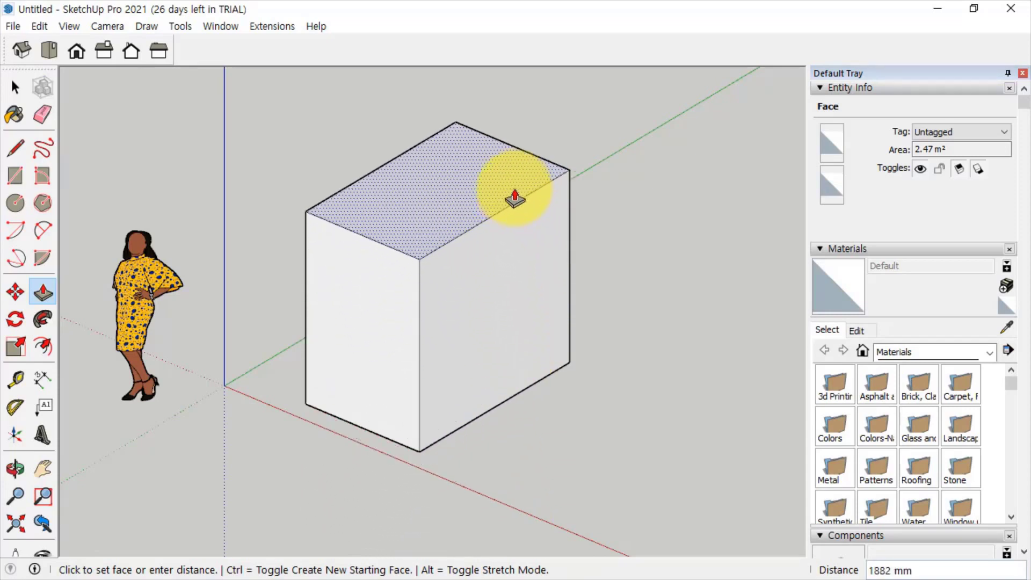
left_click(514, 194)
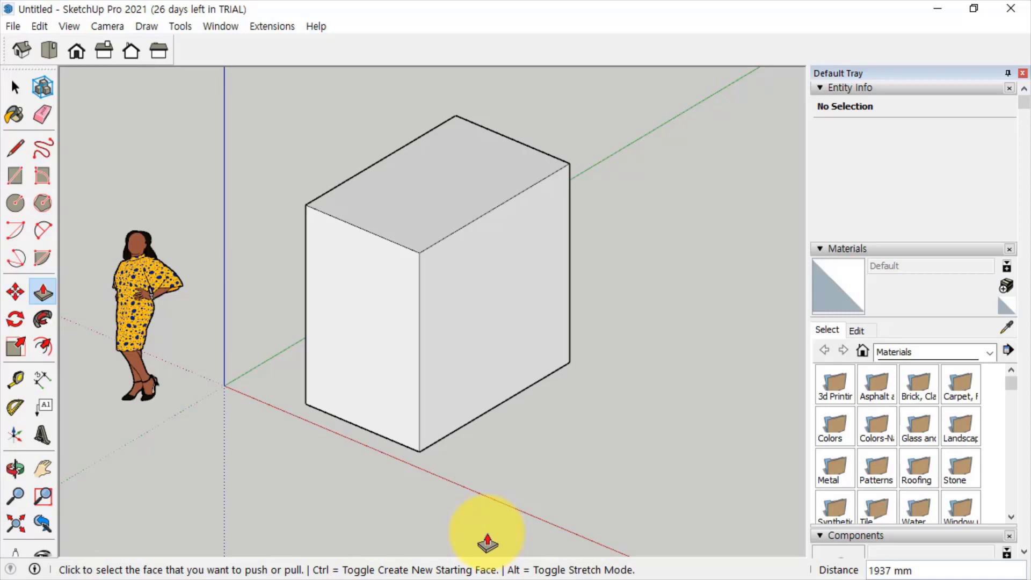
- Undo the last Push/Pull, and Push/Pull the rectangle's face upward again by exactly 1500 mm
key("ctrl+z")
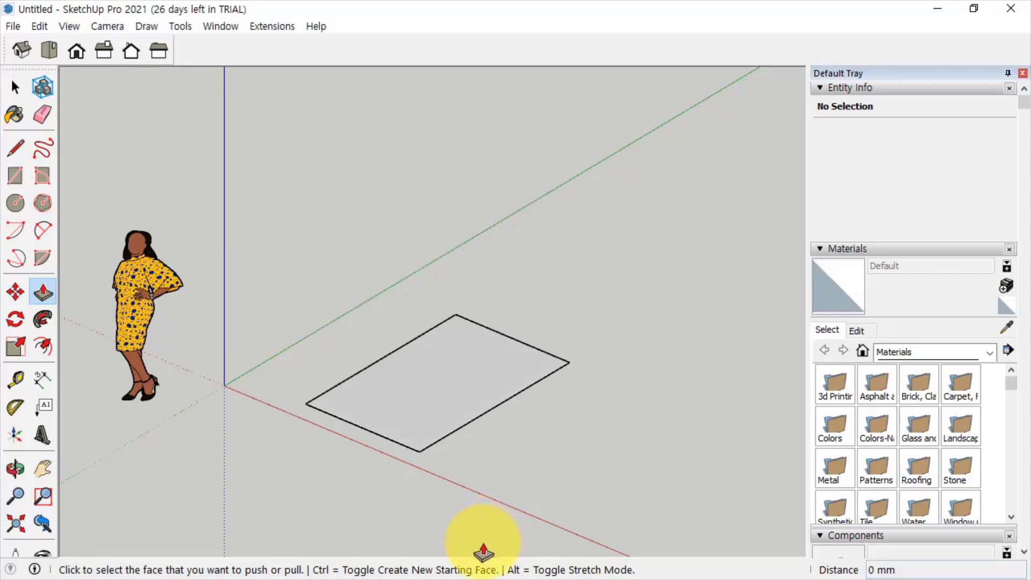
left_click(41, 291)
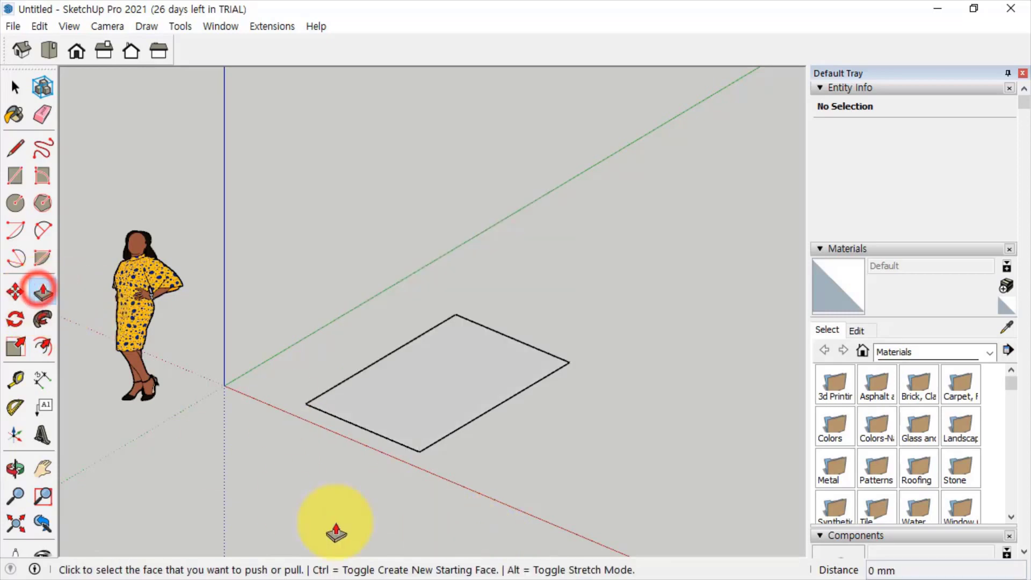
left_click(419, 387)
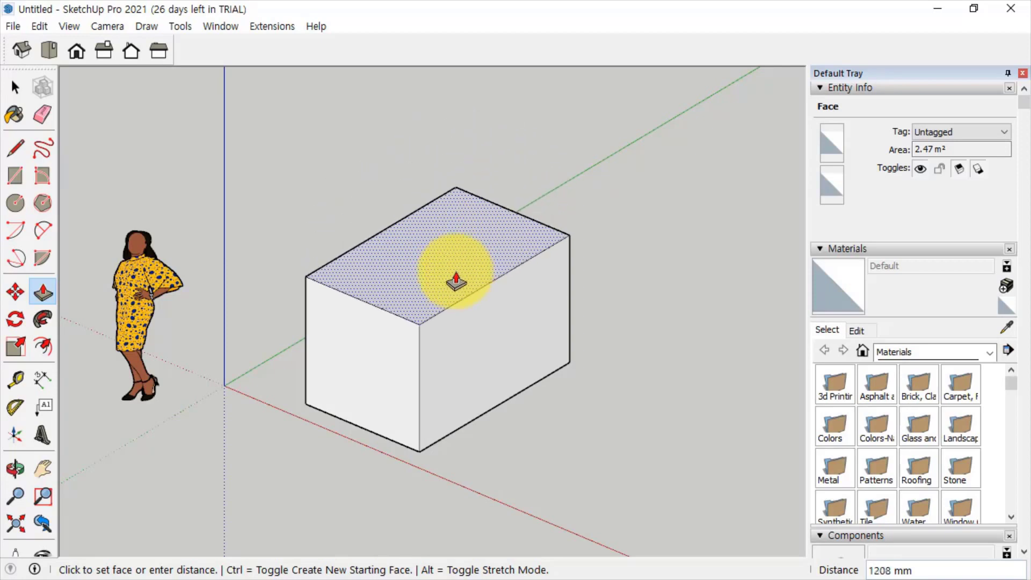
left_click(465, 207)
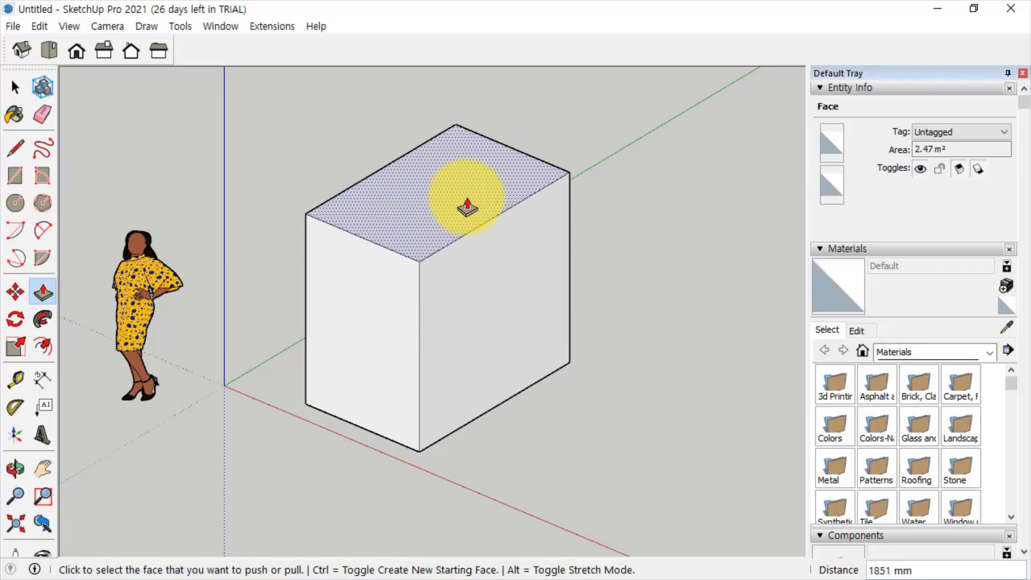
type("1500")
key("Return")
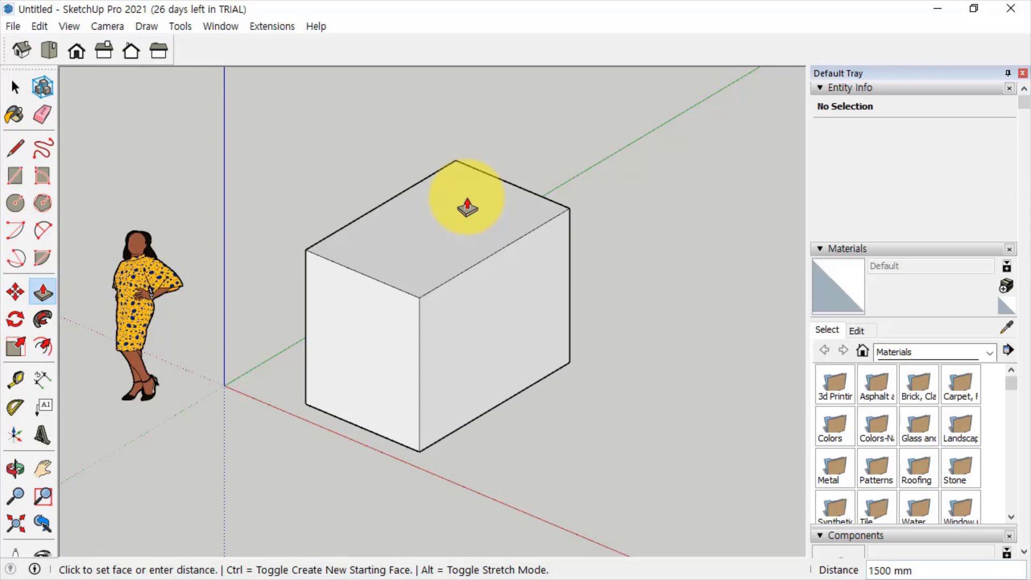
key("alt+Tab")
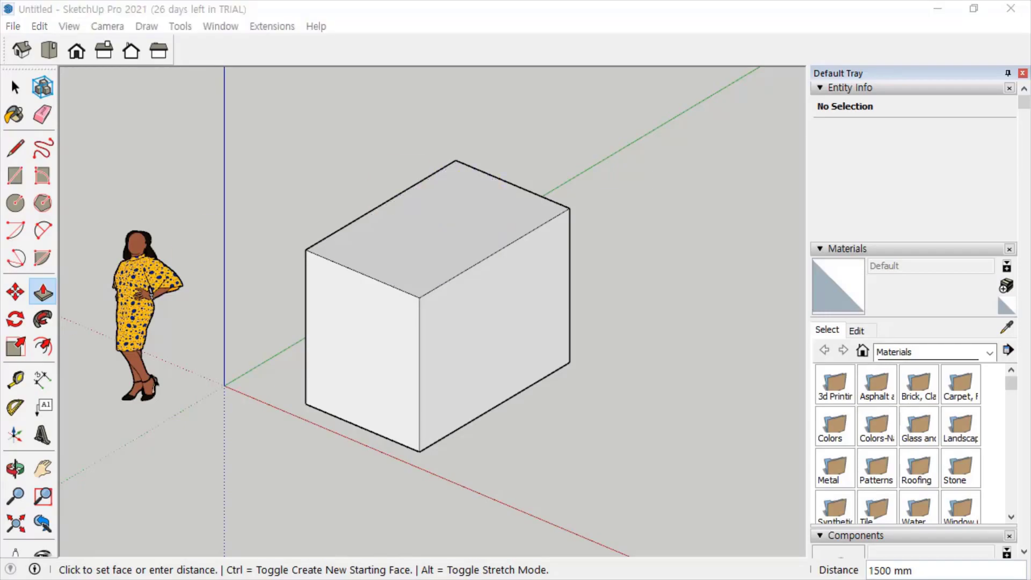
left_click(697, 484)
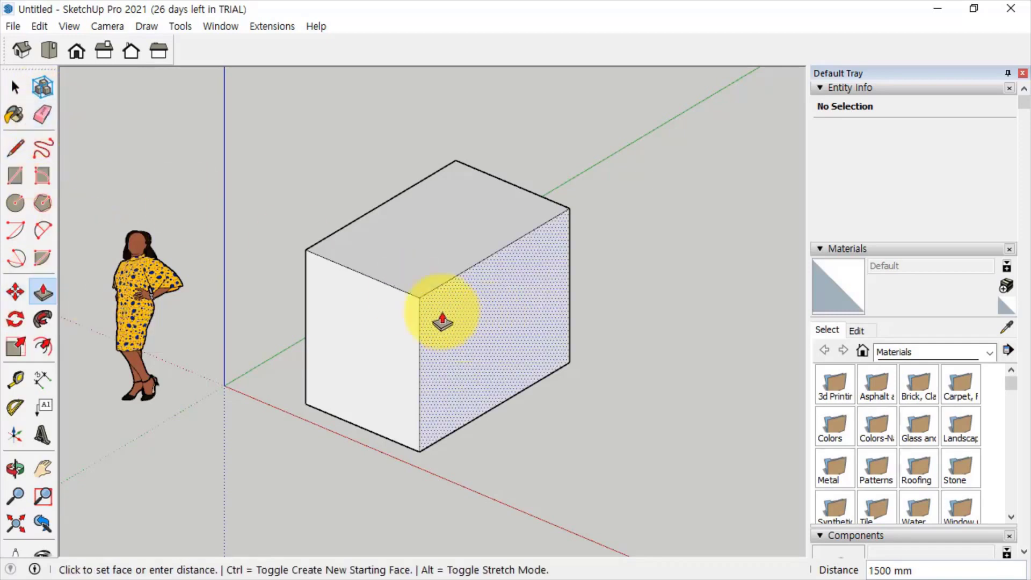
- Select the entire box with all its faces and edges and delete it
key("space")
left_click_drag(612, 473, 264, 141)
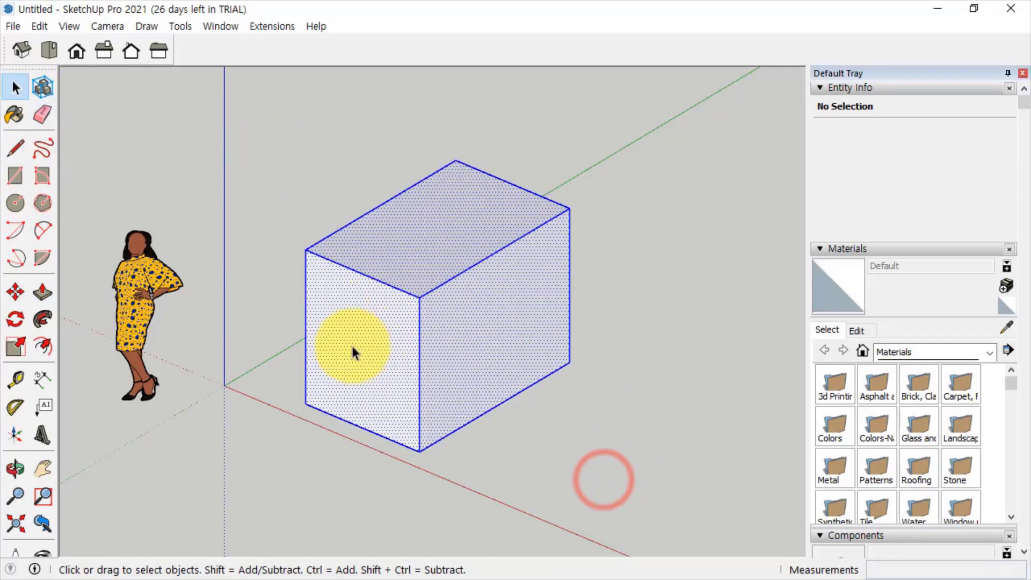
key("Delete")
left_click(340, 239)
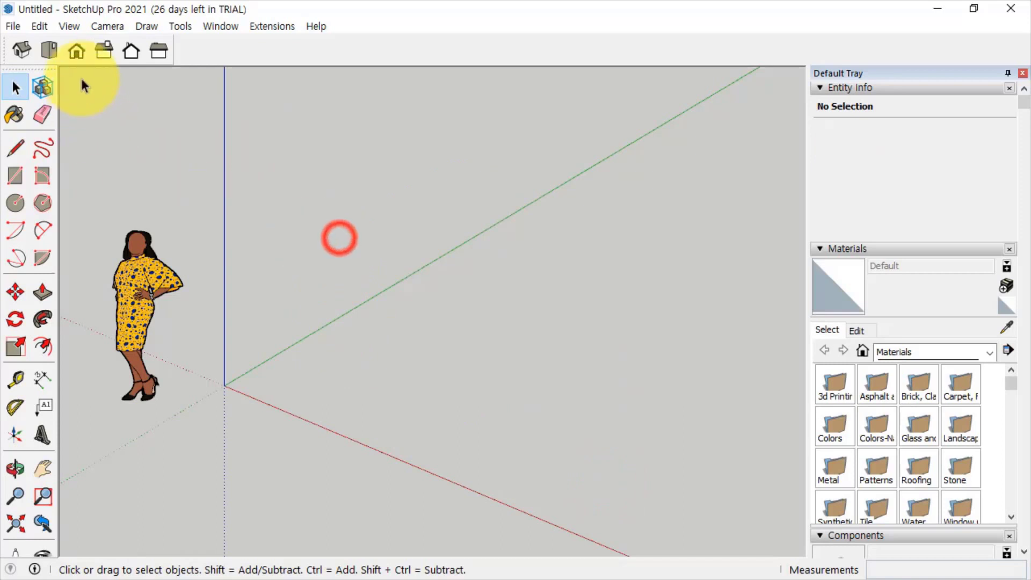
- Switch to the Top view and draw a 1000 mm line parallel to the green axis, above the red axis
left_click(49, 51)
left_click(15, 148)
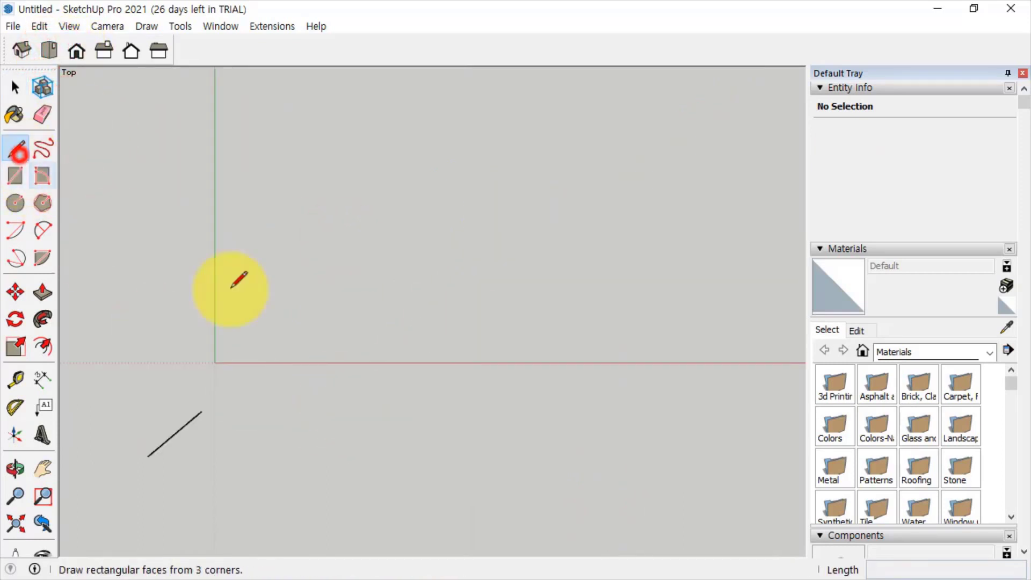
left_click(287, 184)
left_click(287, 301)
key("space")
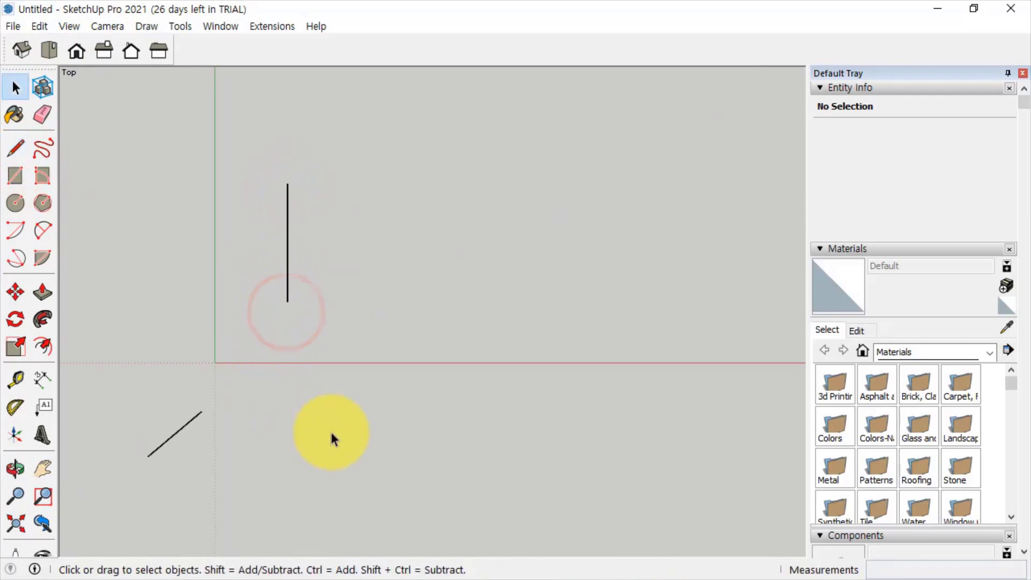
- Select the line drawn parallel to the green axis and move it about 836 mm along the red axis, away from the origin
left_click(288, 274)
scroll(293, 252, "up", 3)
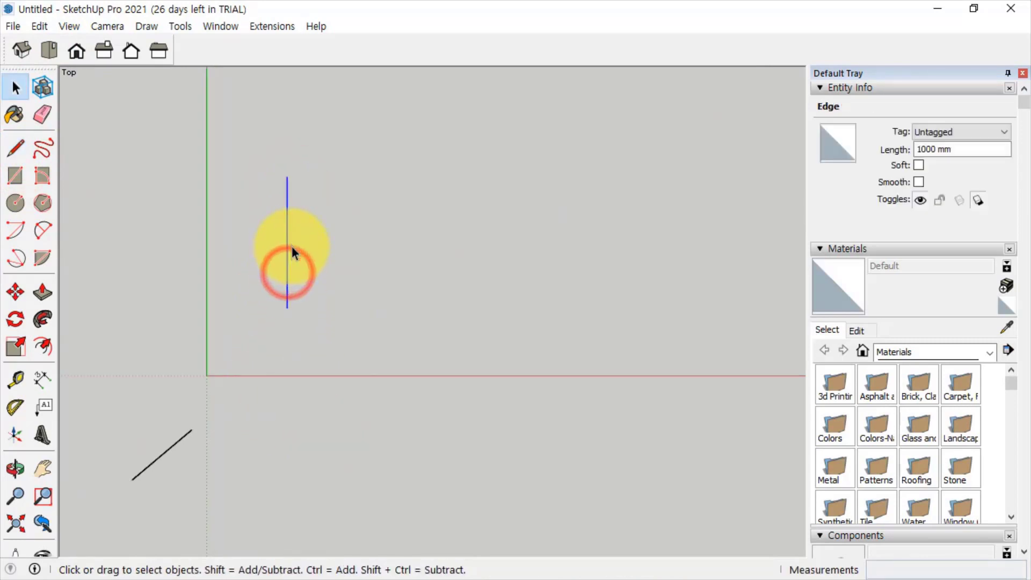
left_click(15, 293)
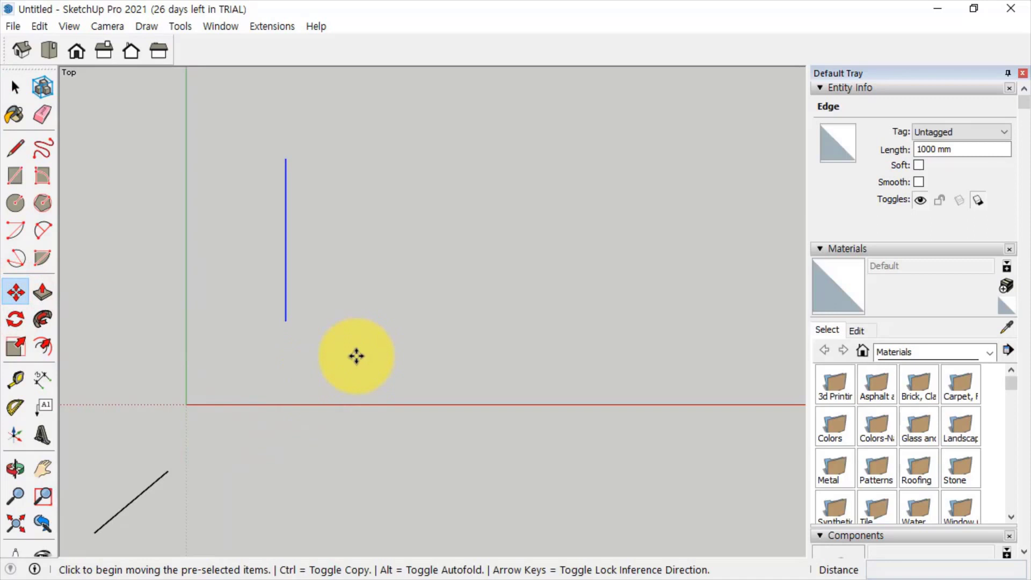
left_click(356, 356)
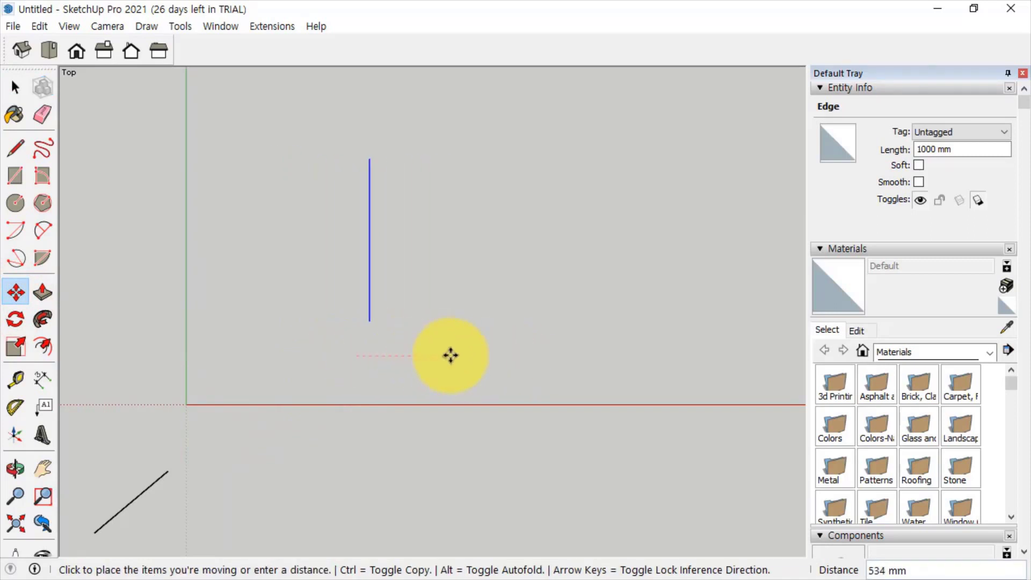
left_click(493, 356)
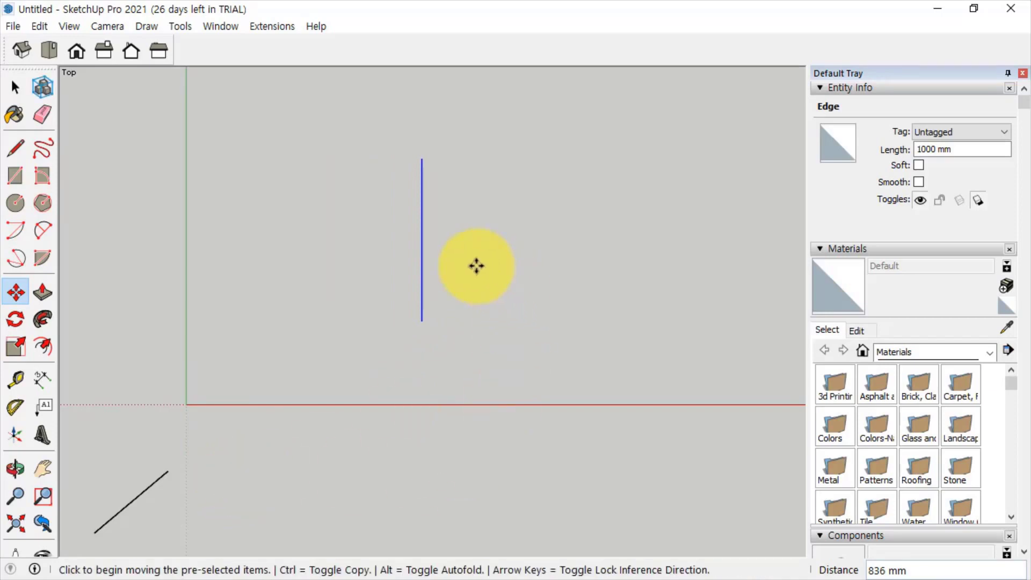
- Move the selected line diagonally about 1000 mm toward the origin, and move it about 886 mm diagonally away from the origin
left_click(475, 266)
left_click(339, 345)
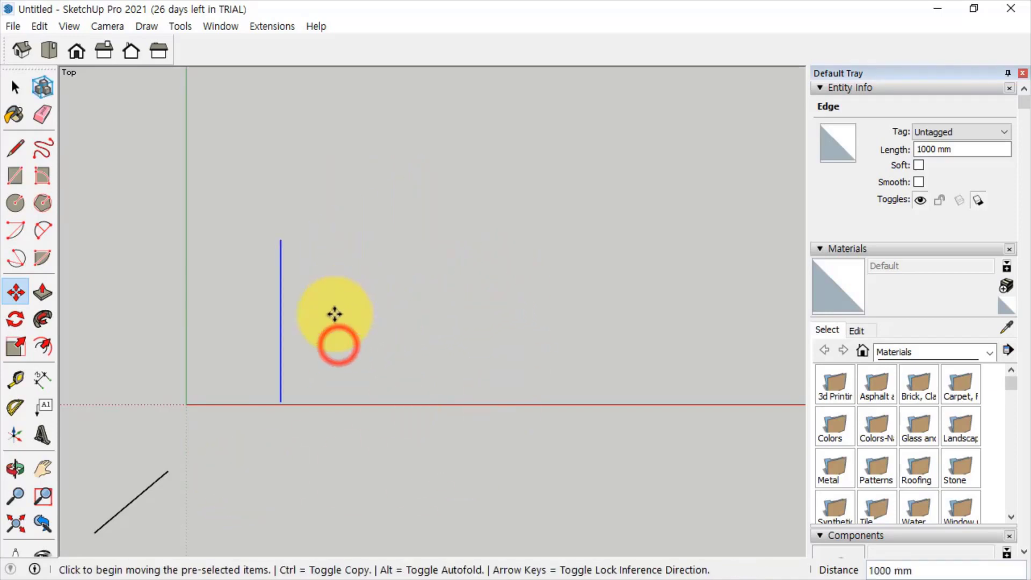
left_click(330, 296)
left_click(415, 179)
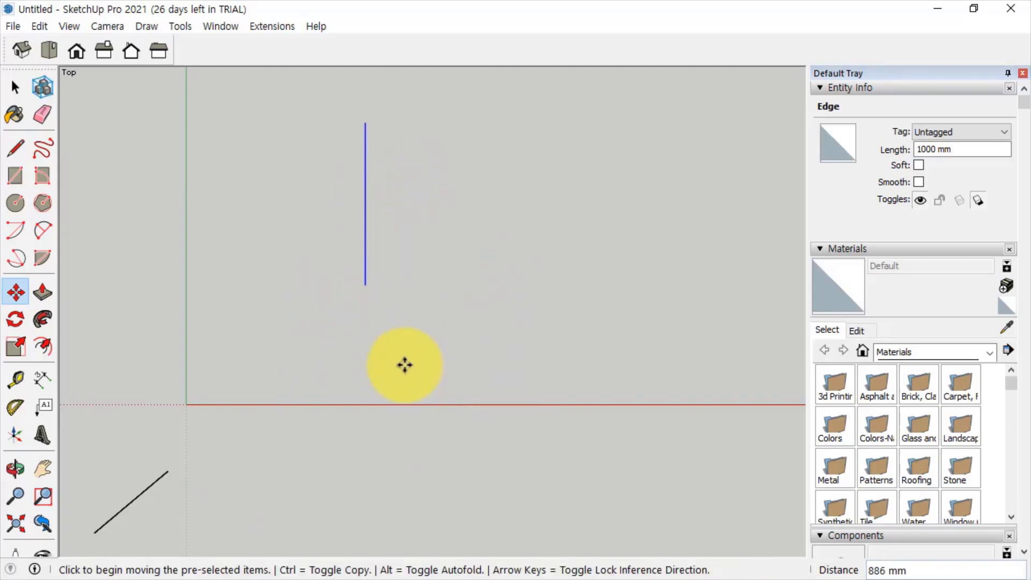
- Deselect and reselect the line, and move it diagonally toward the origin by about 690 mm using free reference points
key("space")
left_click(395, 293)
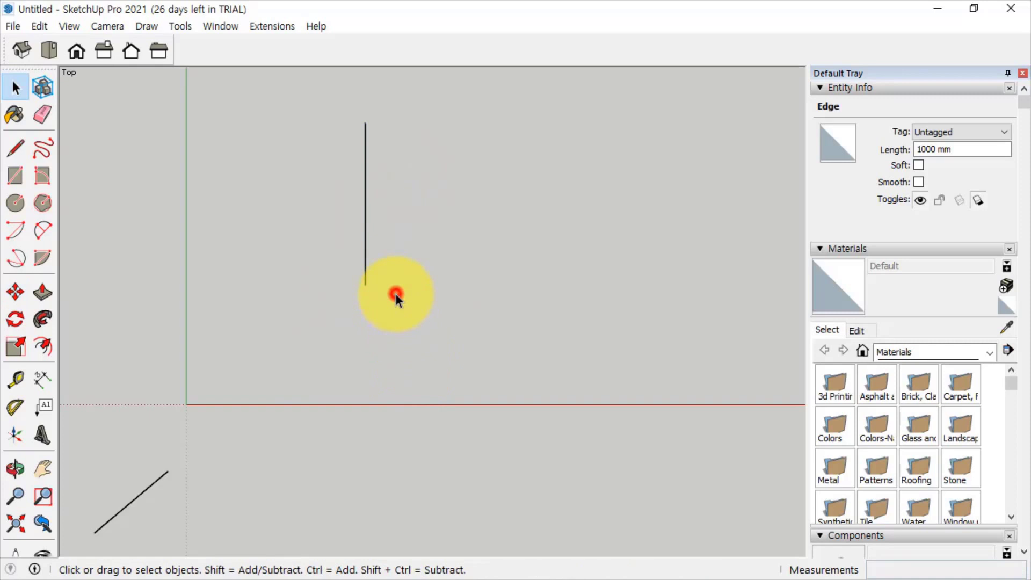
left_click(366, 271)
left_click(16, 293)
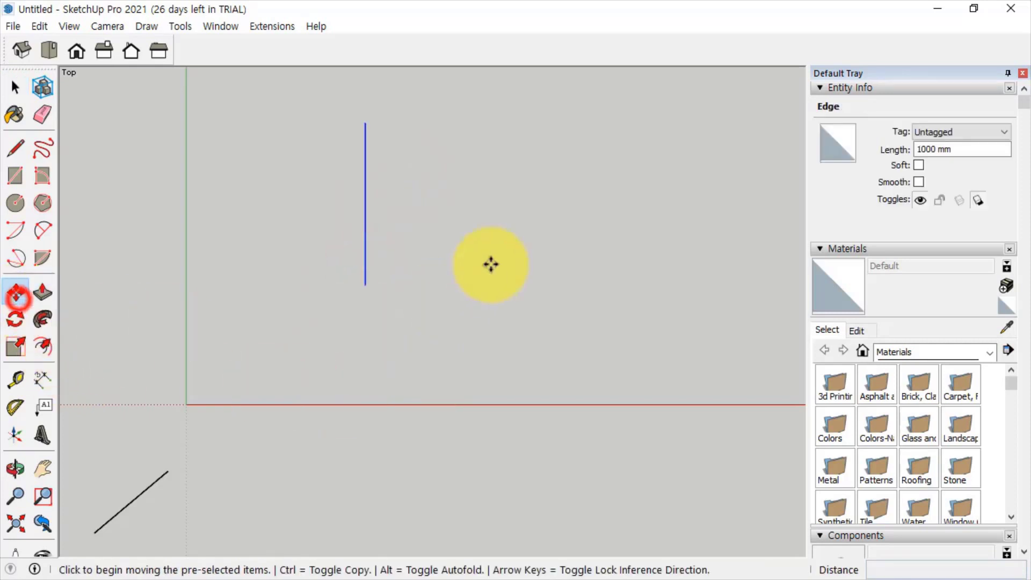
left_click(442, 231)
left_click(367, 318)
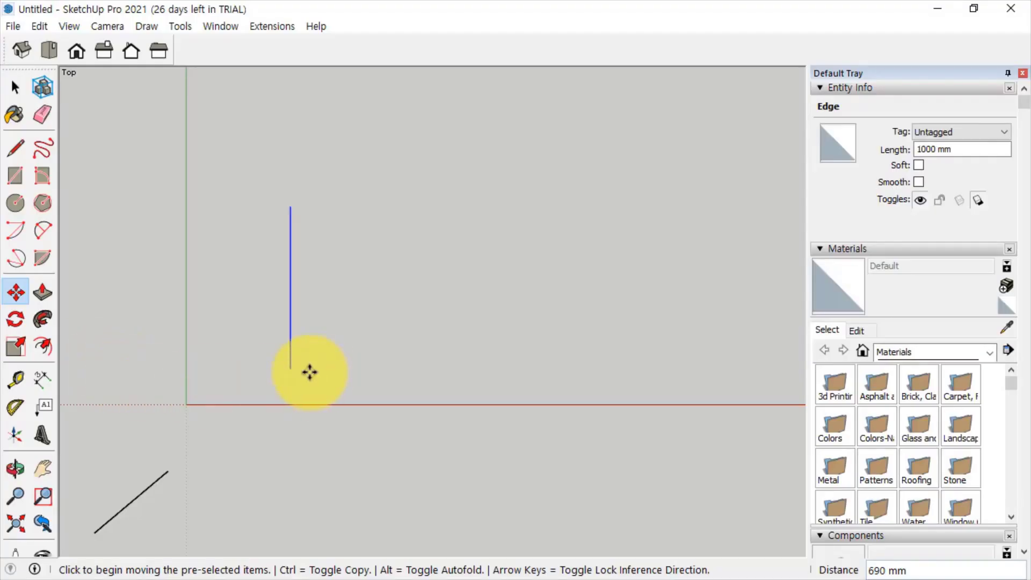
- Copy the line about 747 mm along the red axis with Move, and multiply it into three equally spaced copies using *3
left_click(16, 89)
left_click(399, 277)
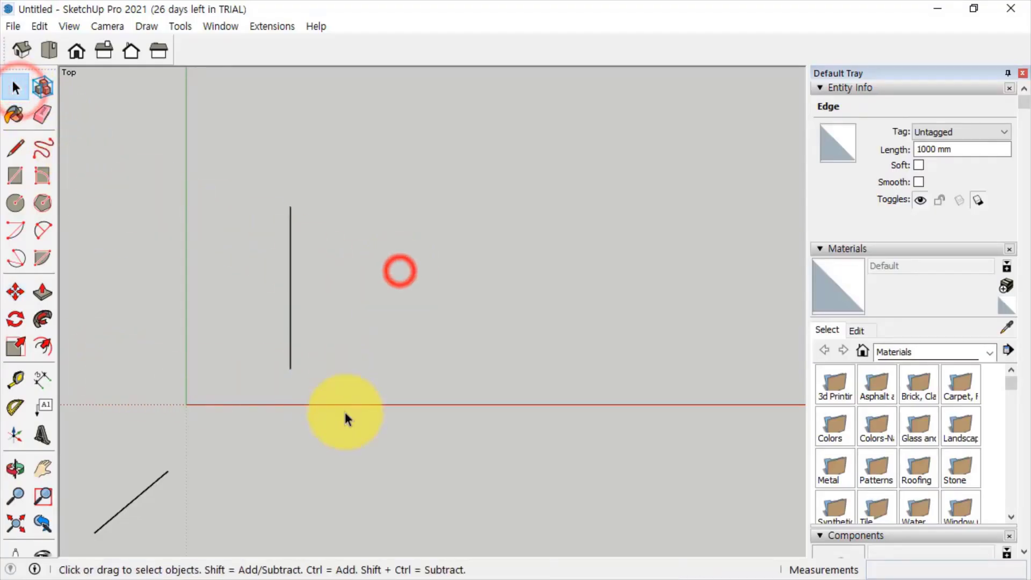
left_click(289, 330)
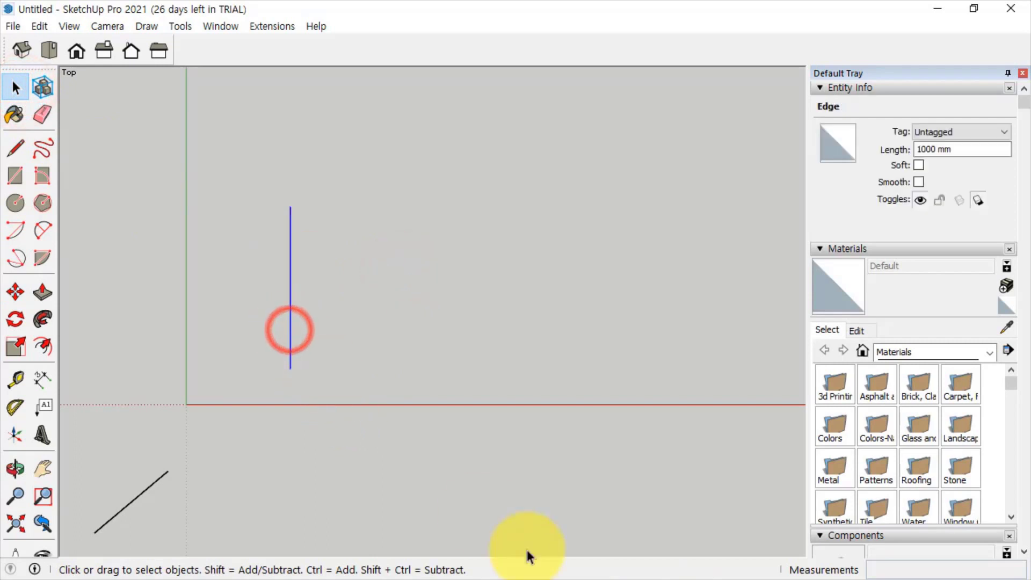
left_click(13, 294)
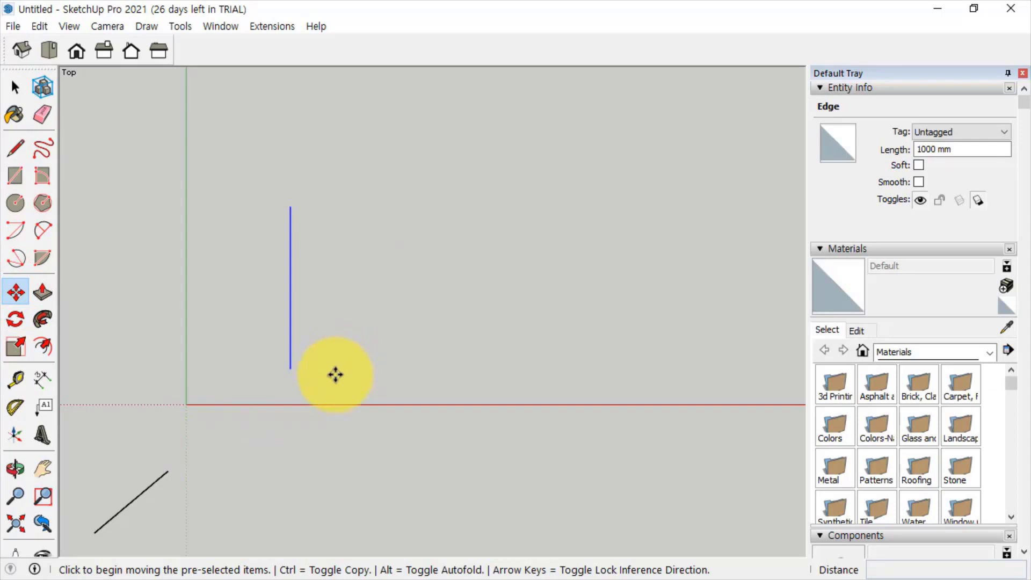
key("ctrl")
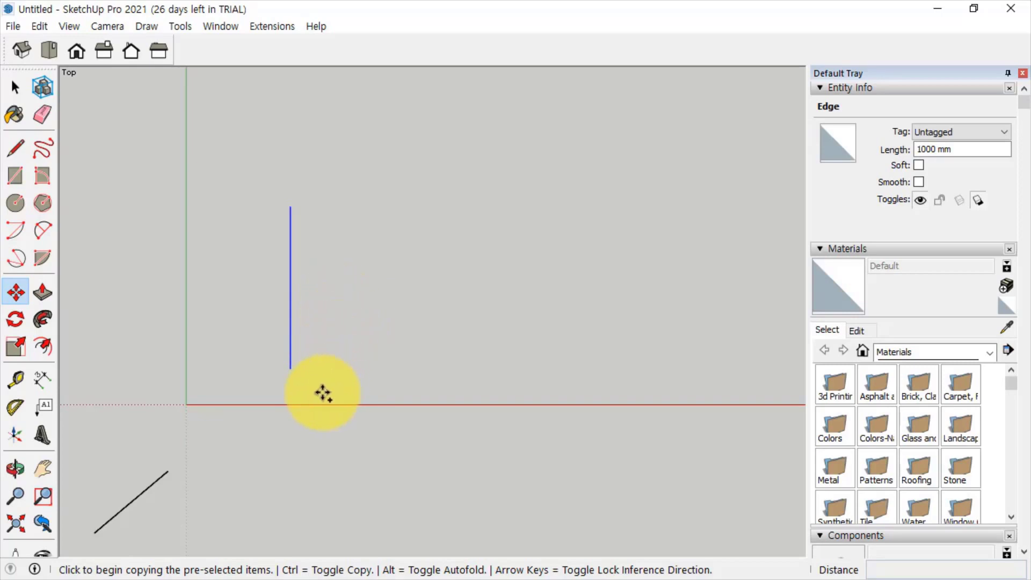
left_click(320, 390)
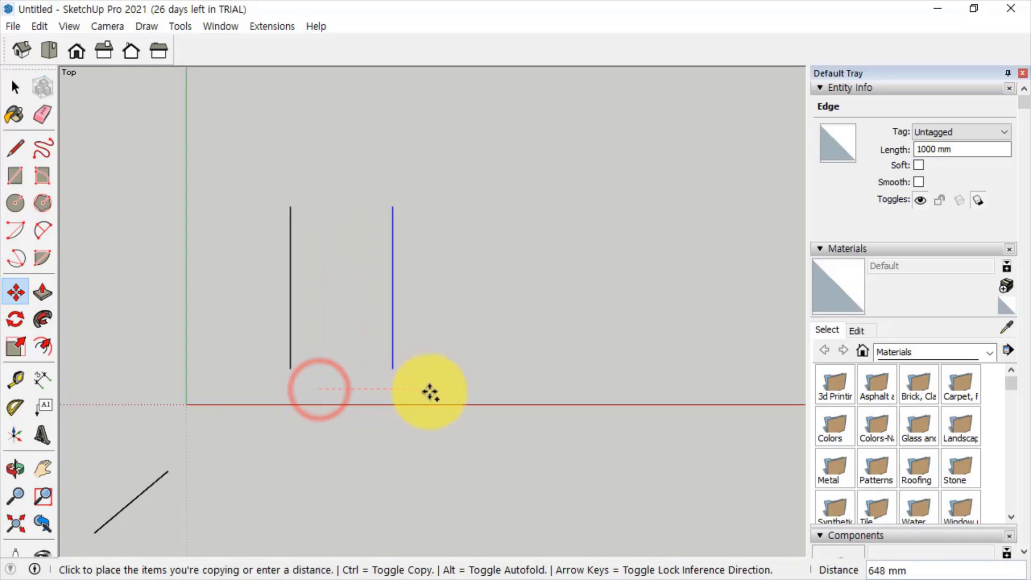
left_click(441, 392)
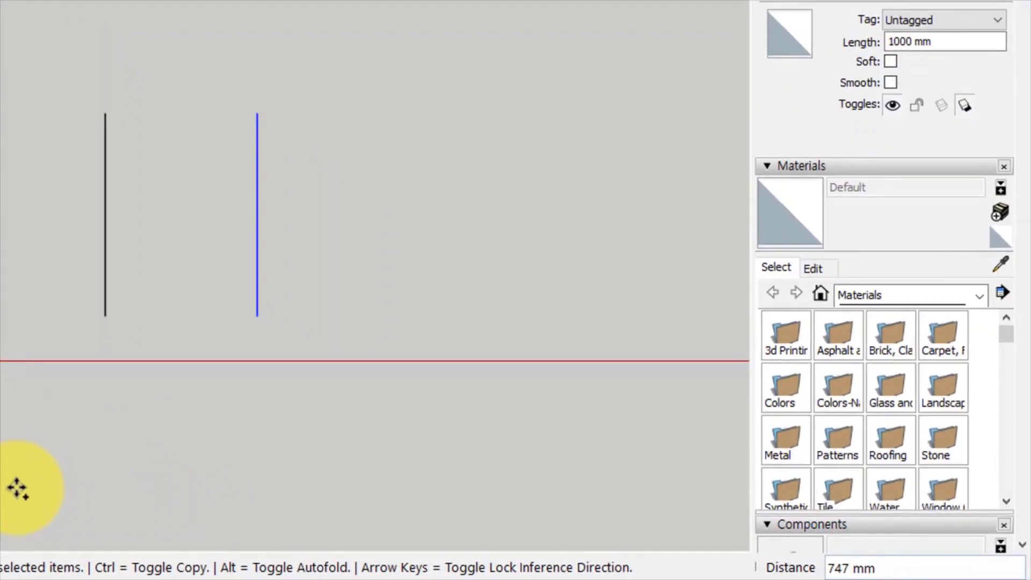
type("8")
key("Return")
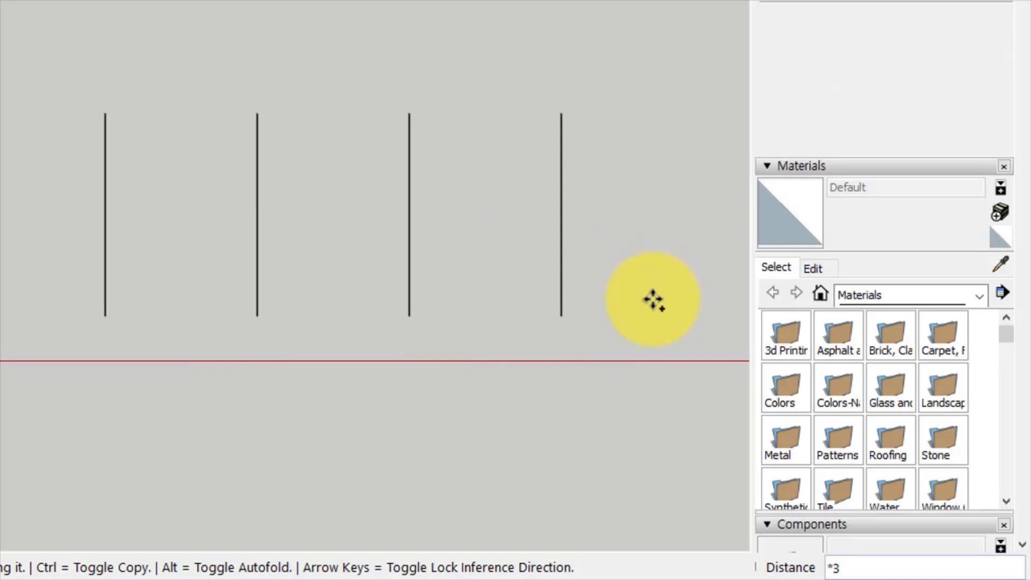
- Select the three copied lines and delete them, keeping only the original line
key("space")
left_click_drag(638, 376, 217, 62)
key("Delete")
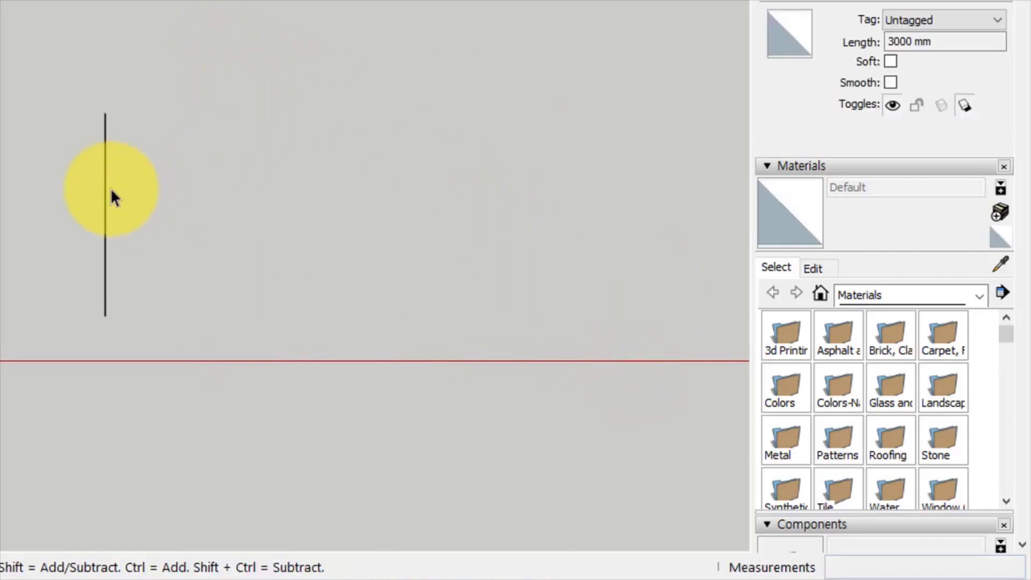
- Copy the original line about 2399 mm along the red axis and divide the distance into three equal intervals using /3
left_click(105, 177)
key("m")
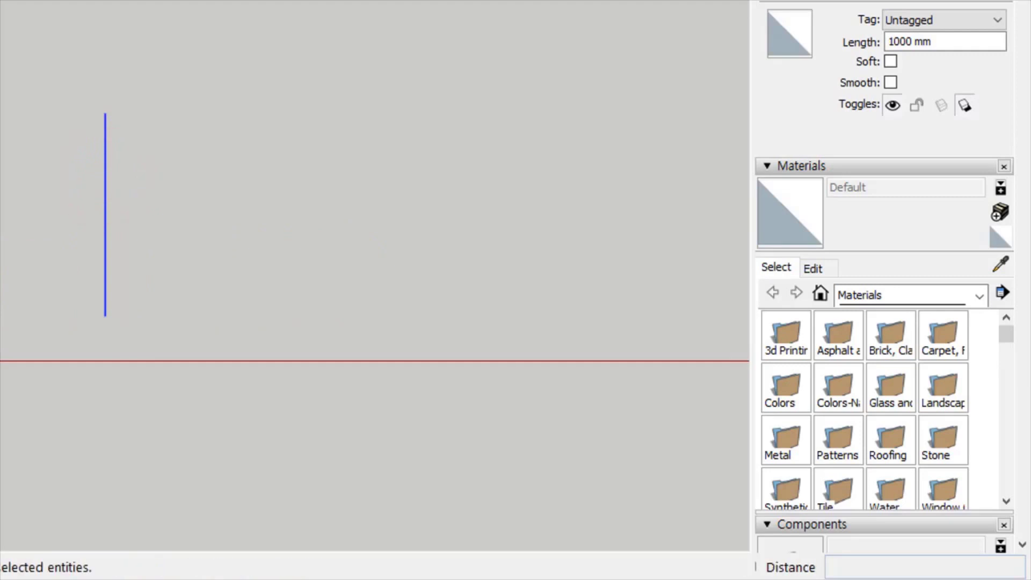
left_click(118, 345)
key("ctrl")
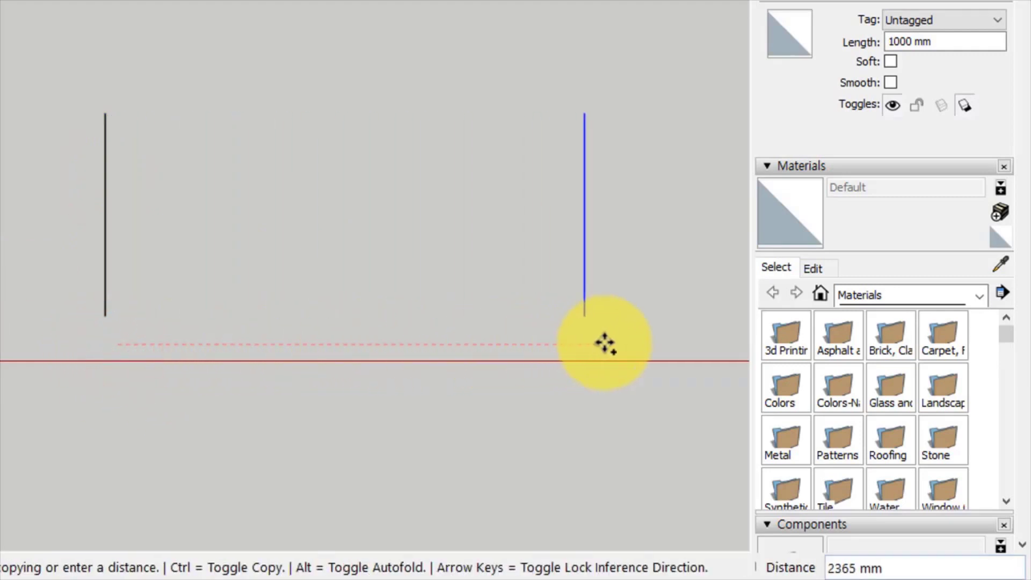
left_click(607, 344)
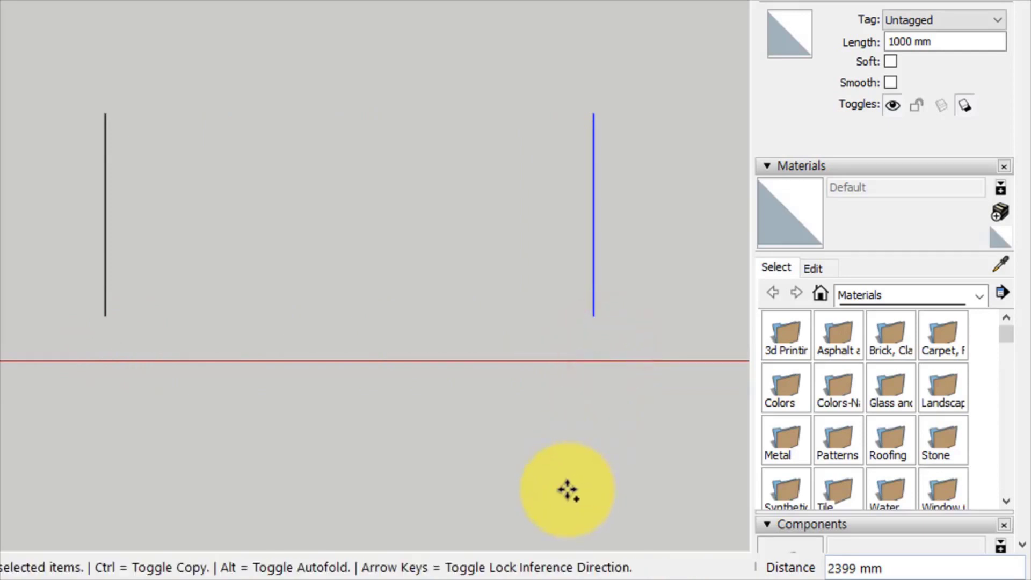
type("/")
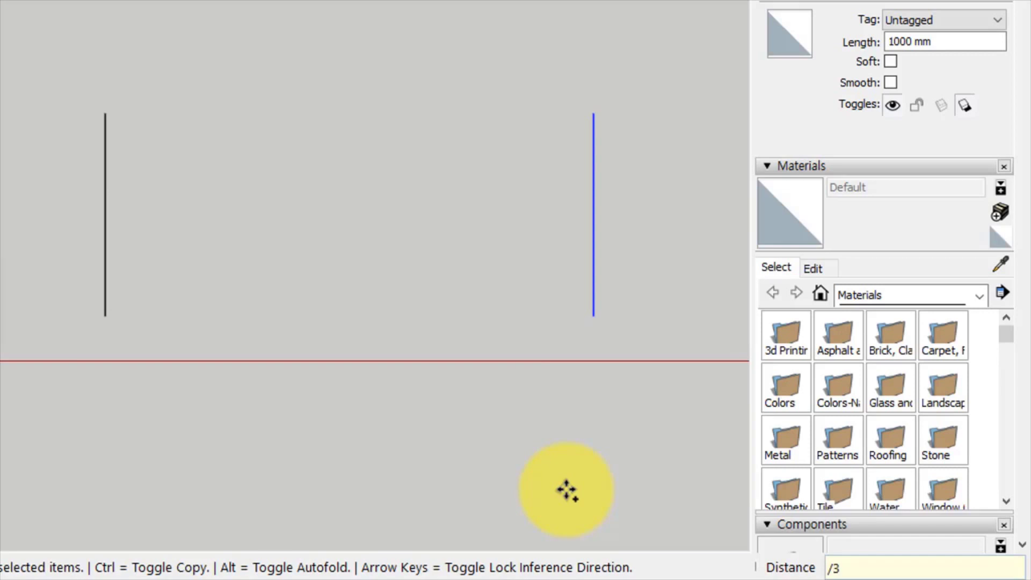
type("3")
key("Return")
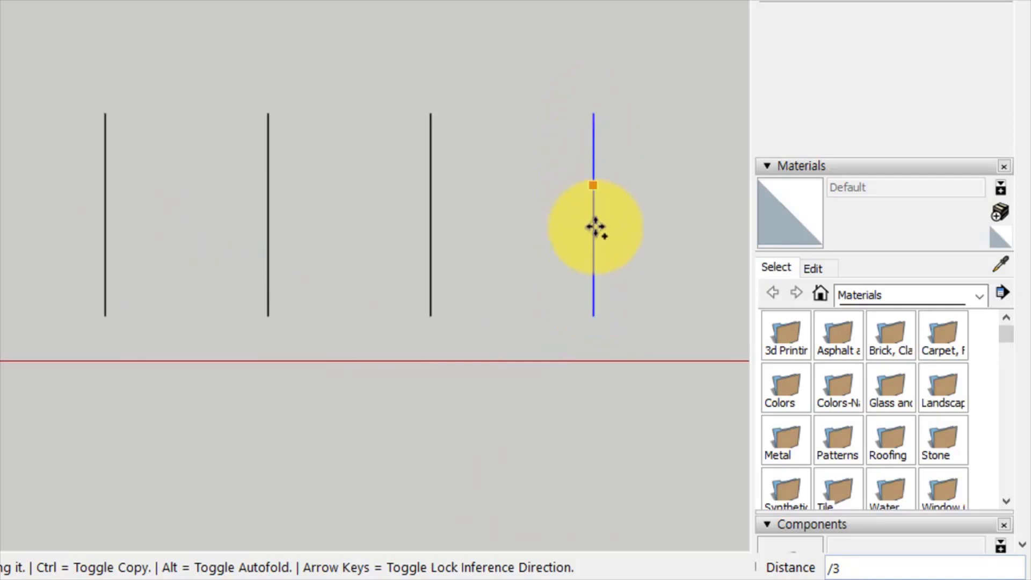
left_click(594, 302)
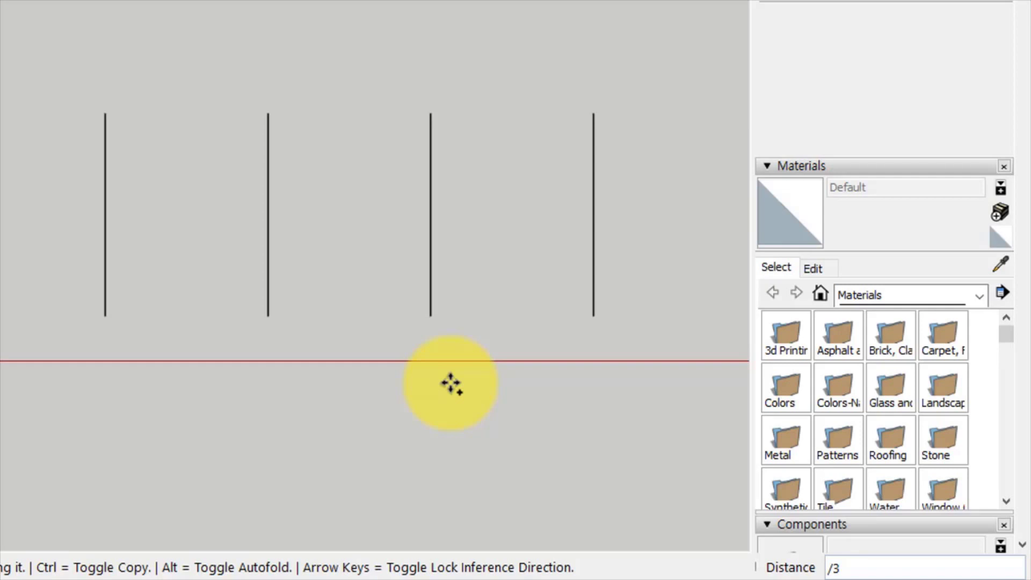
mouse_move(268, 372)
middle_mouse_down()
mouse_move(100, 204)
mouse_move(124, 150)
middle_mouse_up()
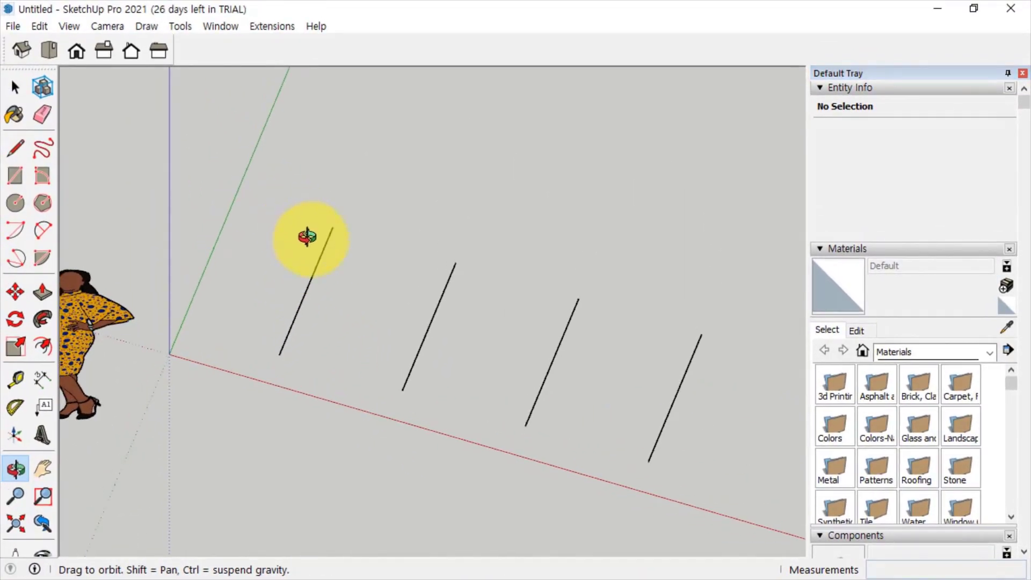
- Switch to the top view, select the four parallel lines beside the green axis, and delete them
key("m")
left_click(49, 49)
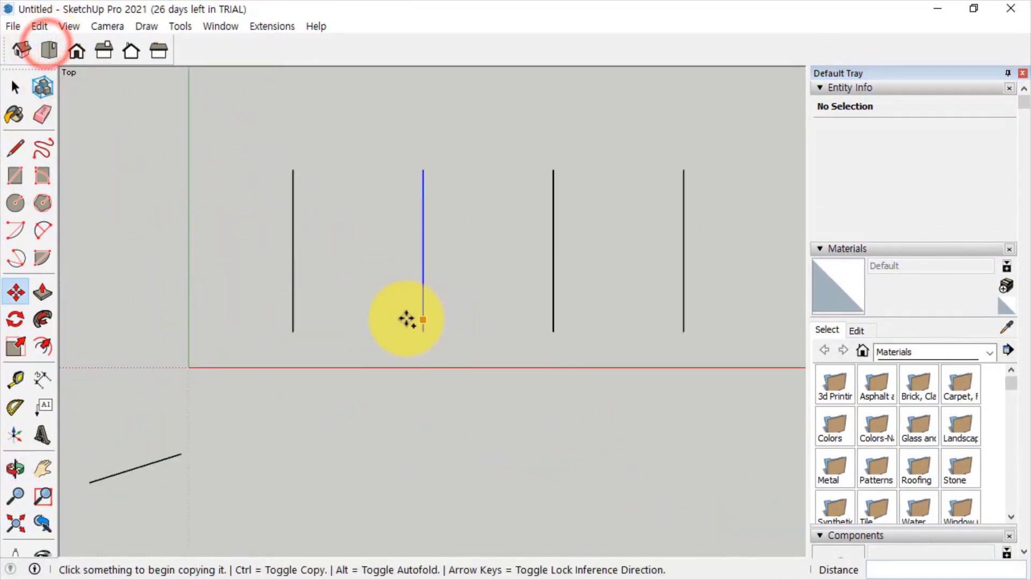
key("space")
left_click_drag(738, 357, 226, 79)
key("Delete")
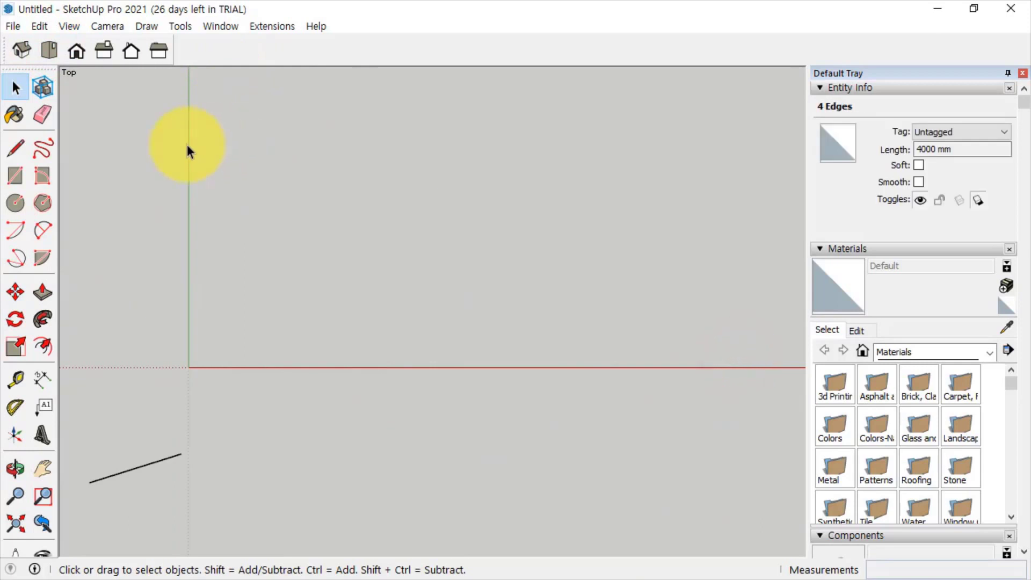
- Draw a narrow rectangle above the red axis near the origin, about 1014 mm long along the green axis
left_click(15, 175)
left_click(217, 166)
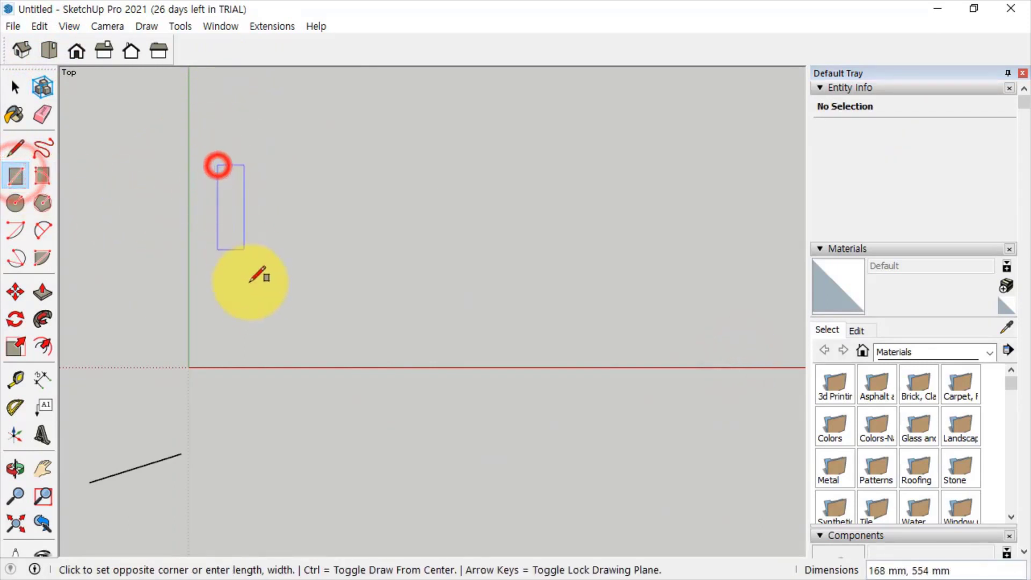
left_click(261, 329)
key("space")
- Select only the rectangle's face and copy it about 1182 mm along the red axis with Move
left_click(239, 272)
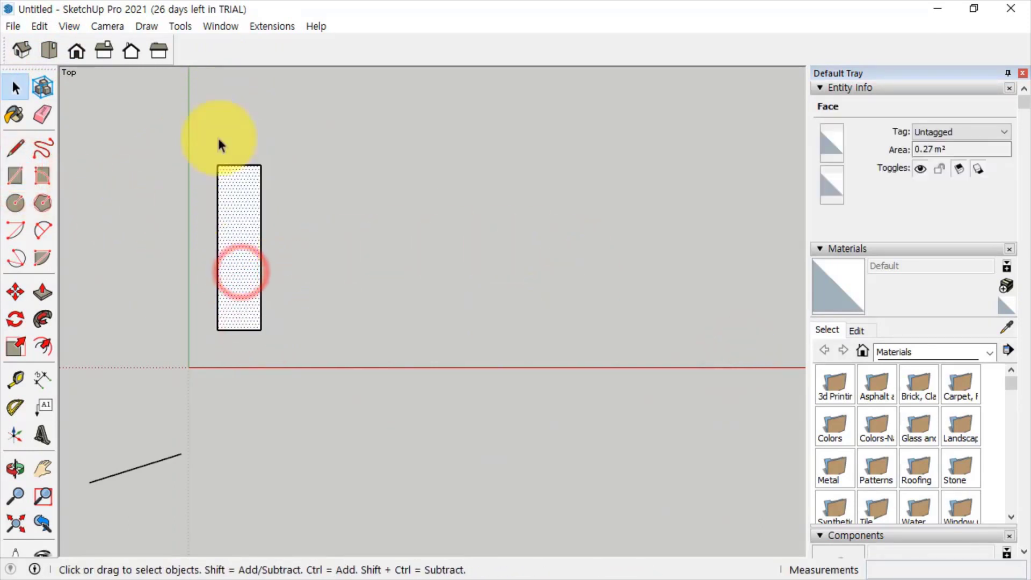
left_click(329, 139)
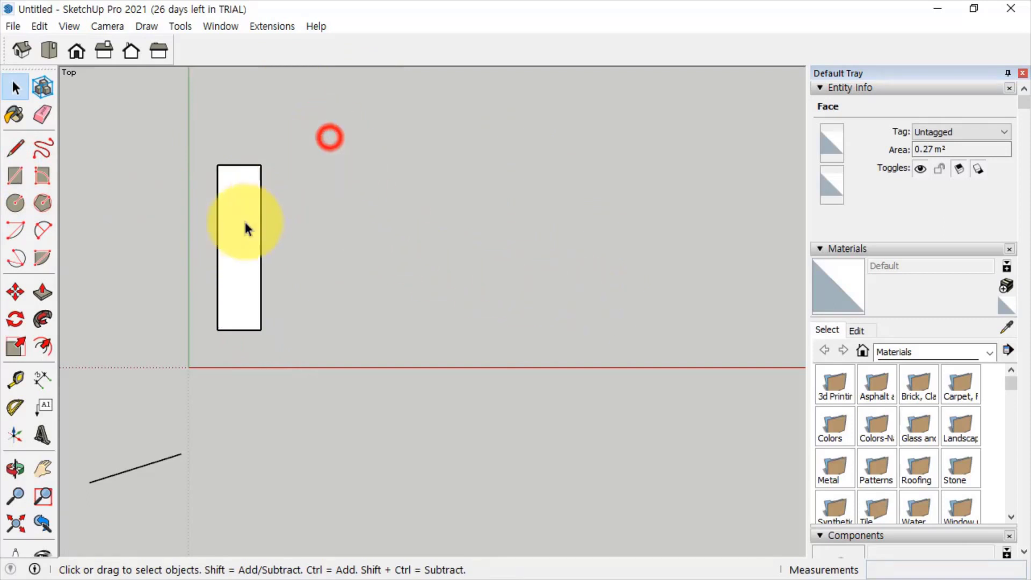
left_click(241, 224)
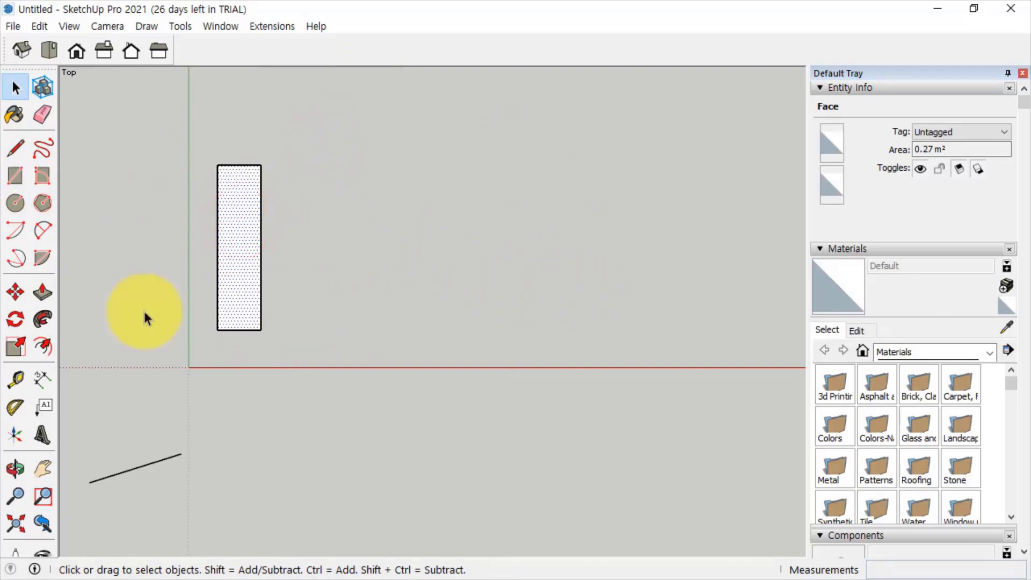
left_click(16, 295)
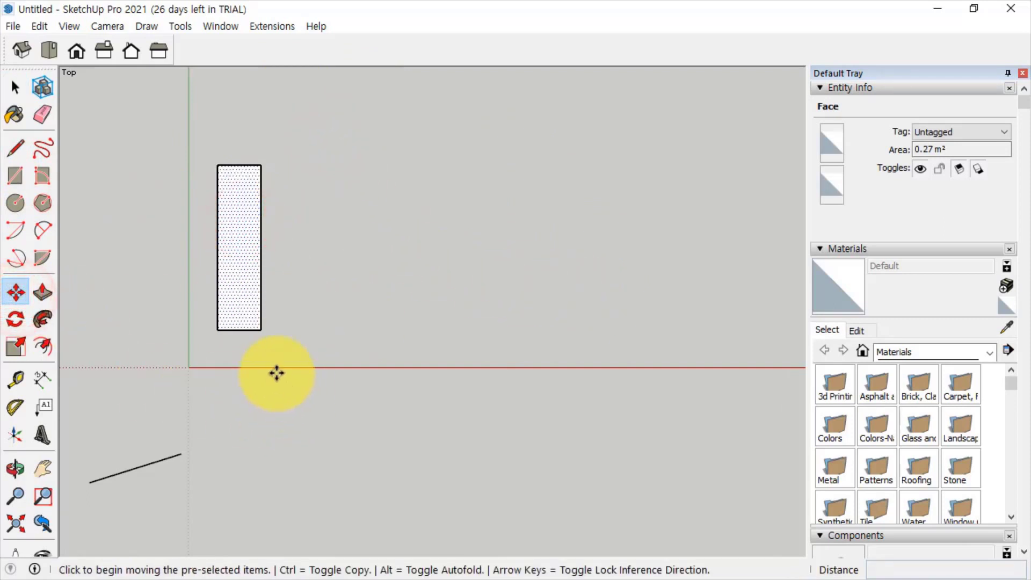
key("ctrl")
left_click(246, 357)
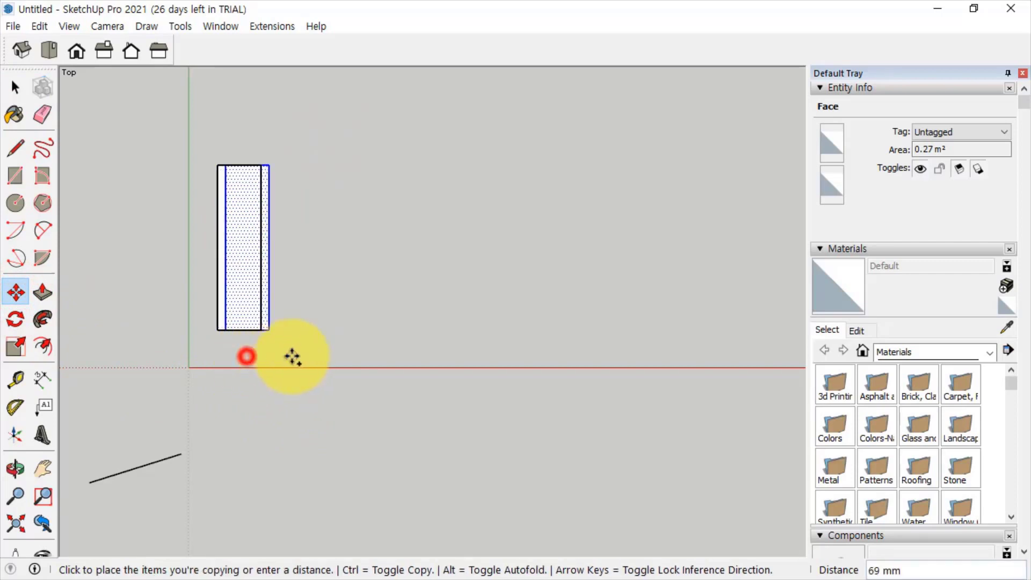
left_click(437, 362)
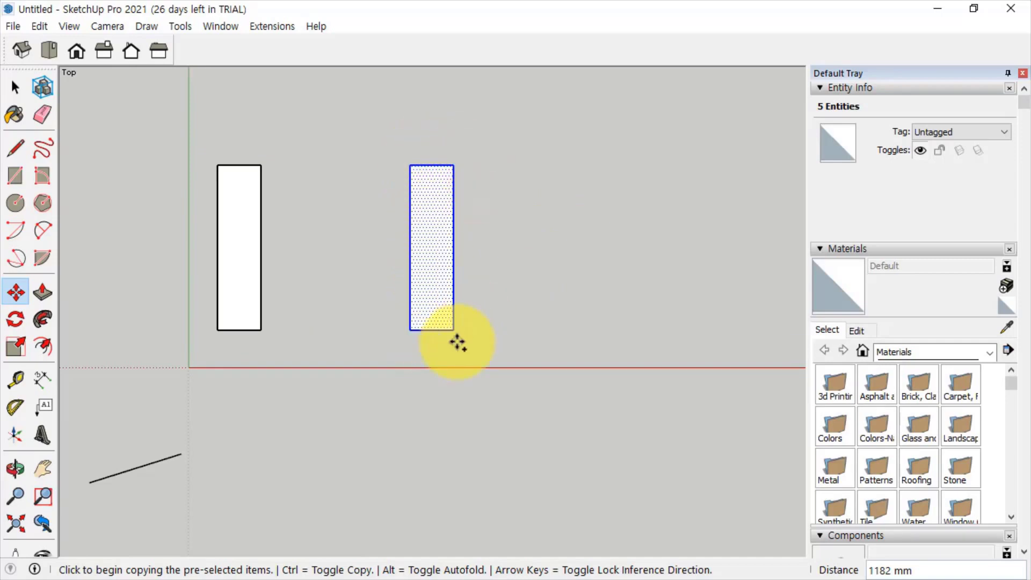
- Select the copied rectangle and delete it, keeping the original rectangle
key("space")
left_click_drag(484, 356, 378, 89)
key("Delete")
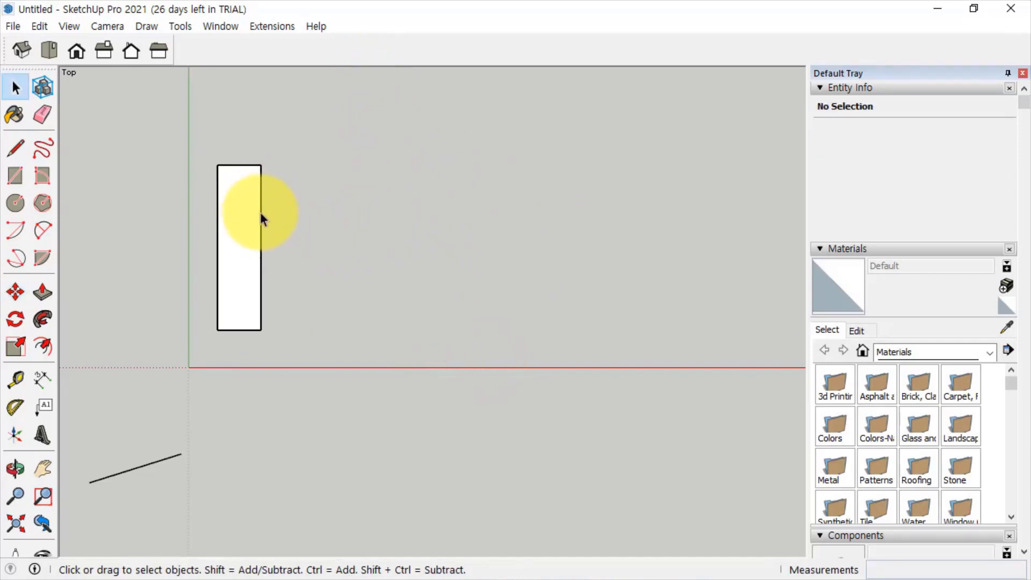
- Select the long edge of the rectangle farther from the green axis and copy it about 1153 mm along the red axis
left_click(261, 214)
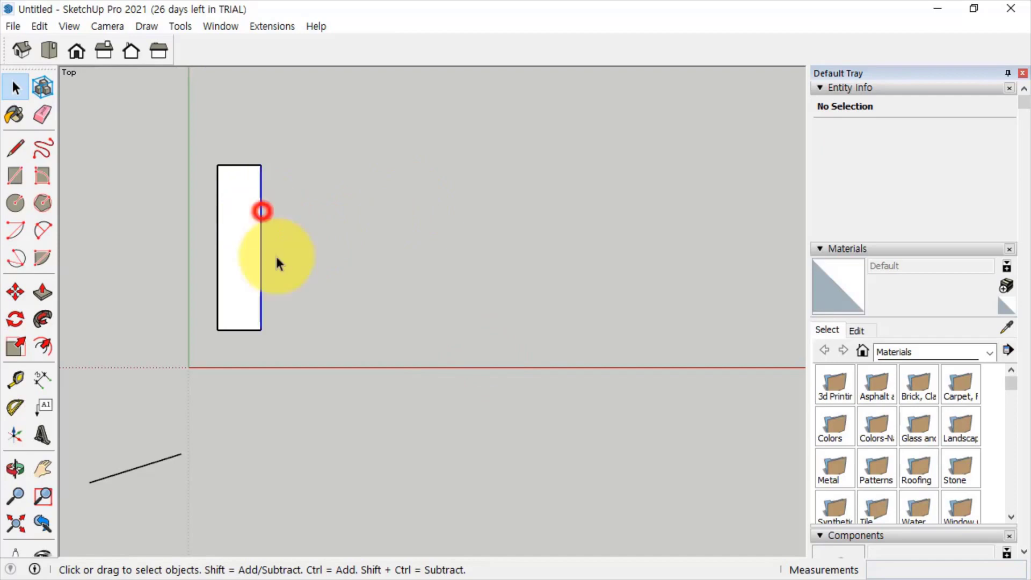
left_click(16, 293)
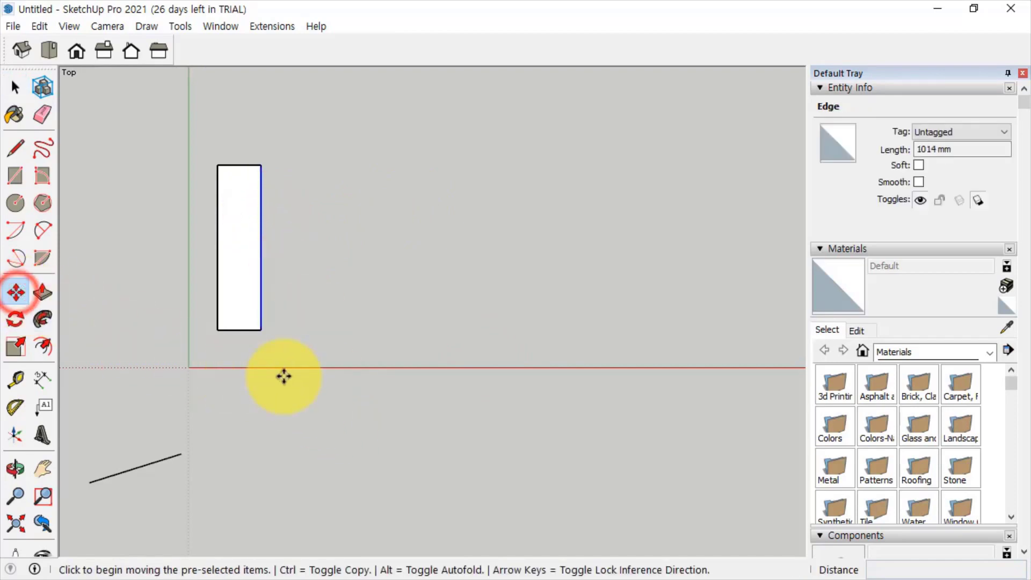
left_click(259, 359)
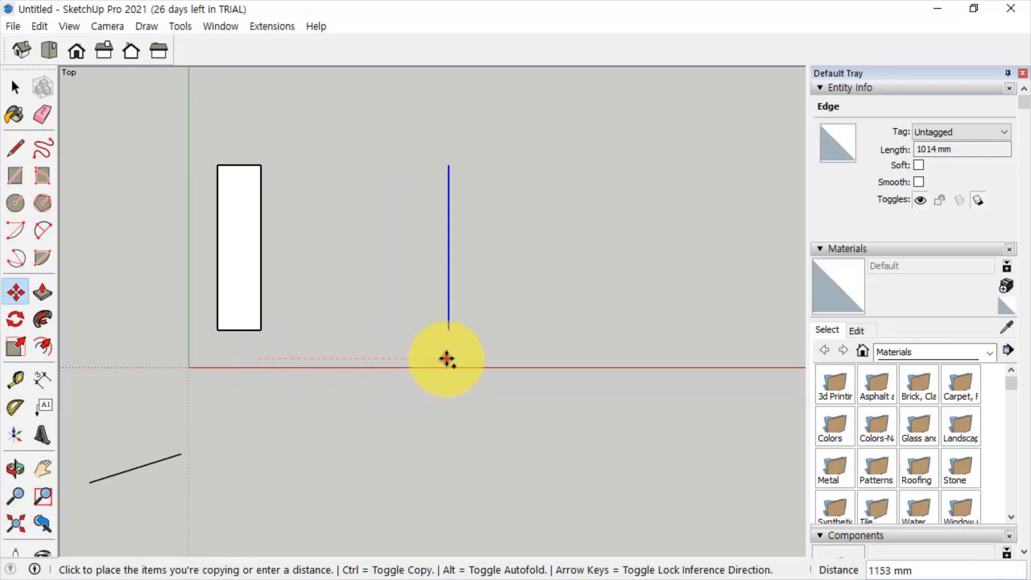
left_click(448, 366)
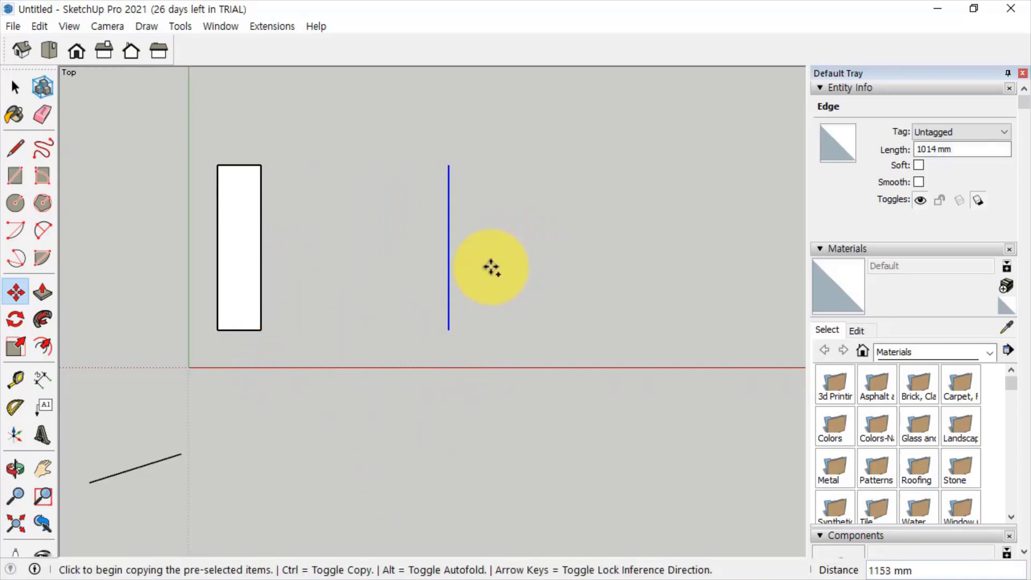
- Delete the copied edge, leaving only the original rectangle
key("space")
left_click(448, 275)
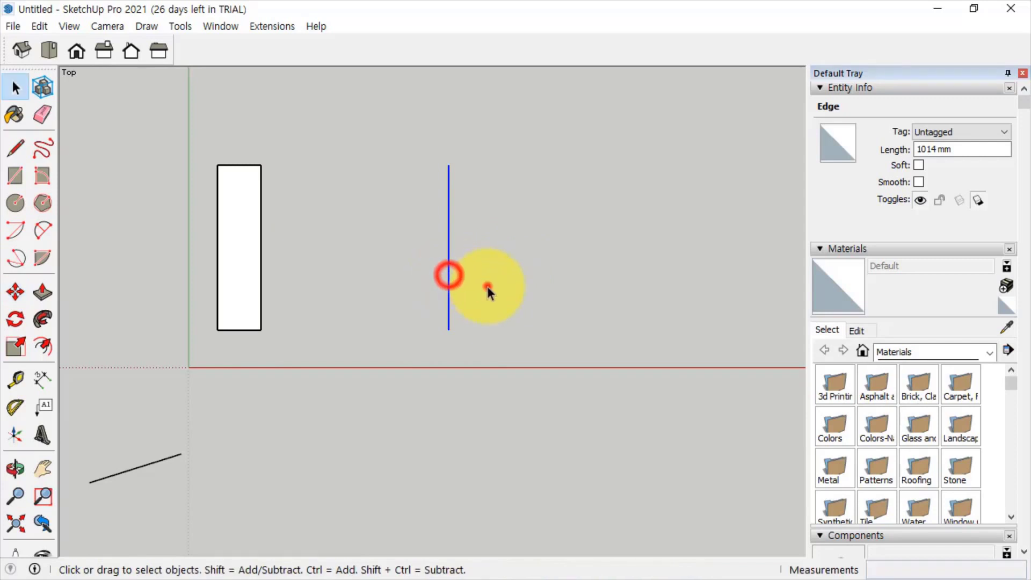
left_click(487, 286)
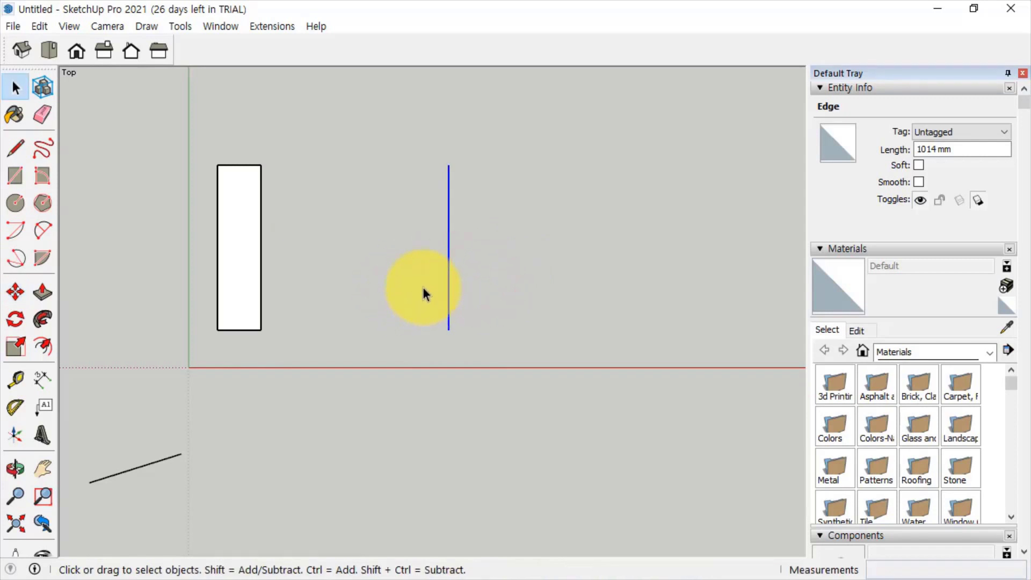
key("Delete")
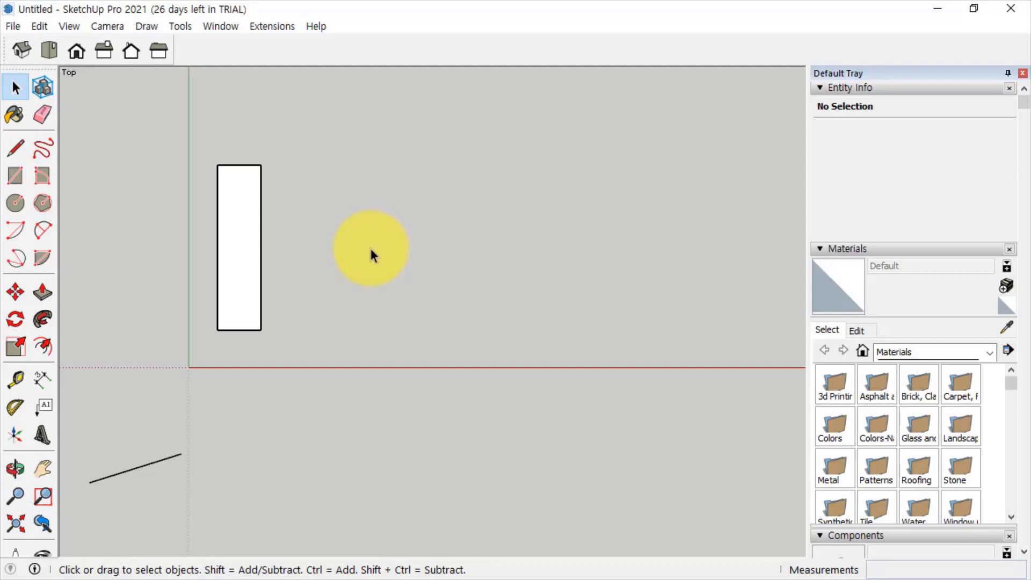
- Select the rectangle's face alone, clear the selection, and repeatedly select the face together with its bounding edges
left_click(231, 261)
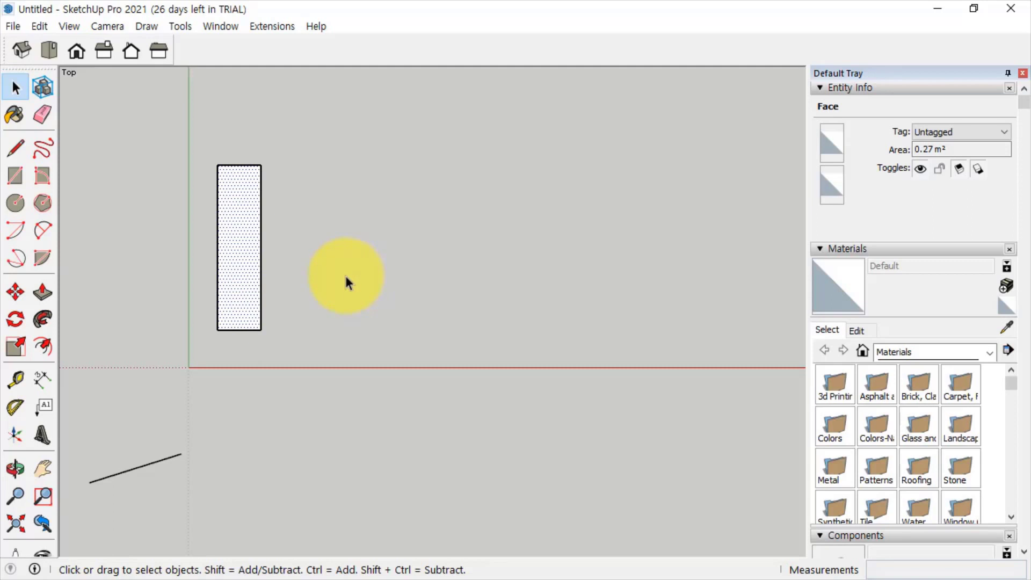
left_click(343, 281)
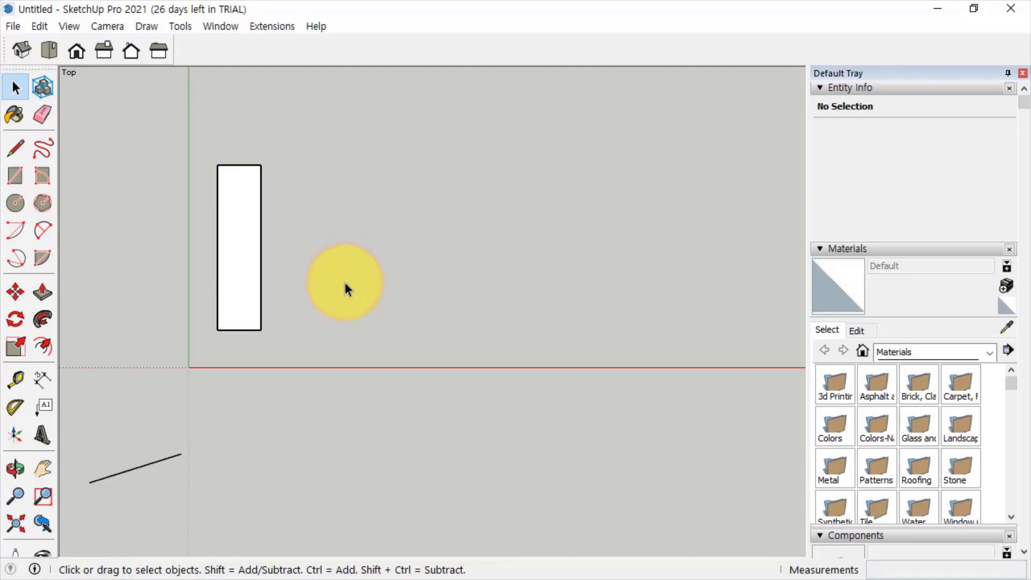
double_click(243, 292)
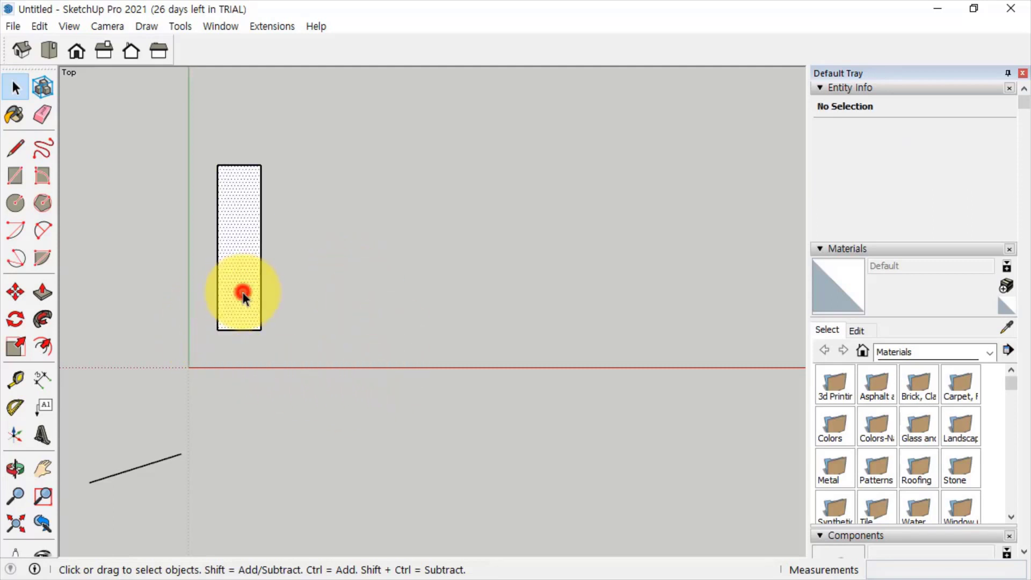
left_click(342, 295)
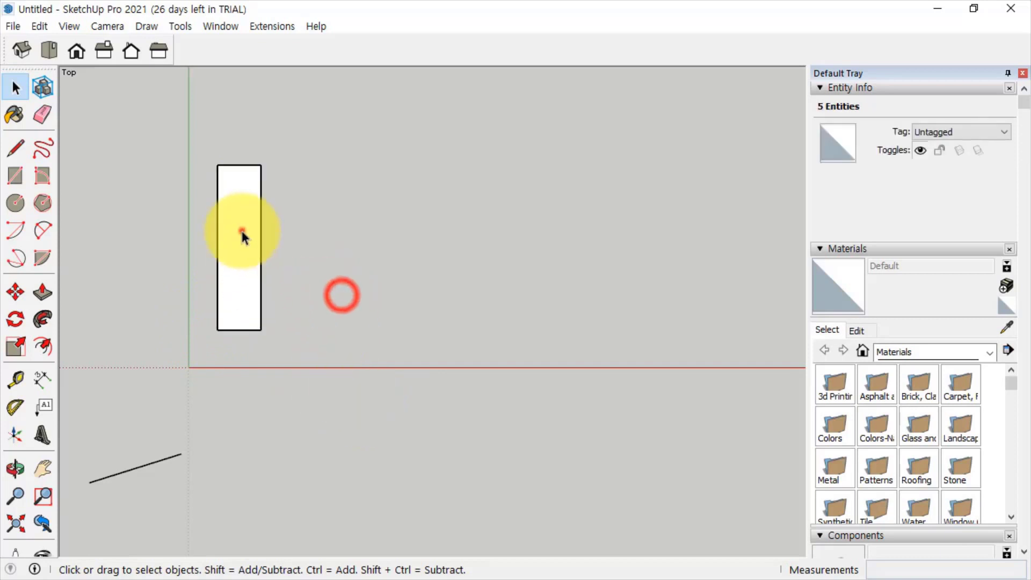
double_click(241, 230)
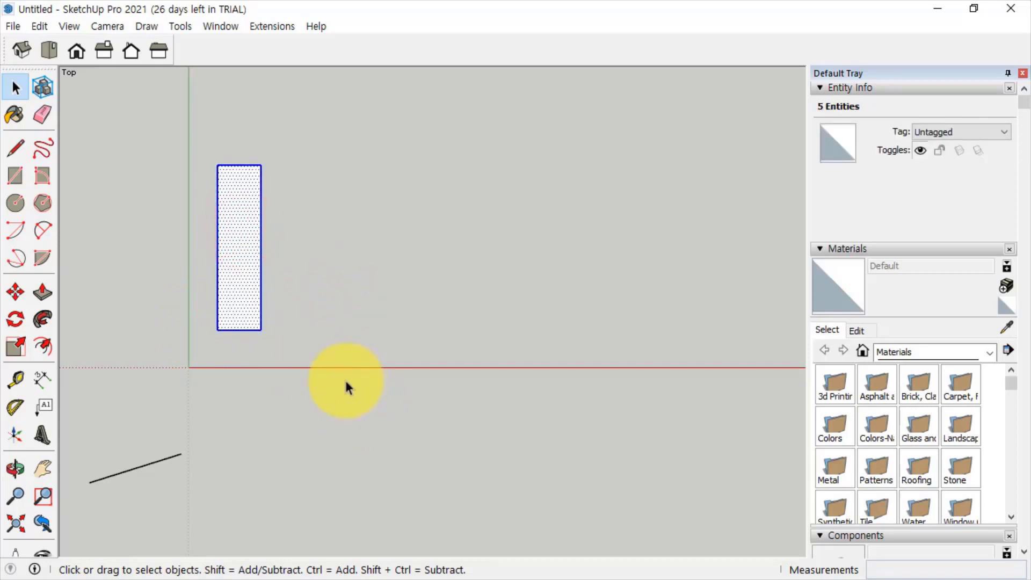
left_click(337, 271)
double_click(231, 254)
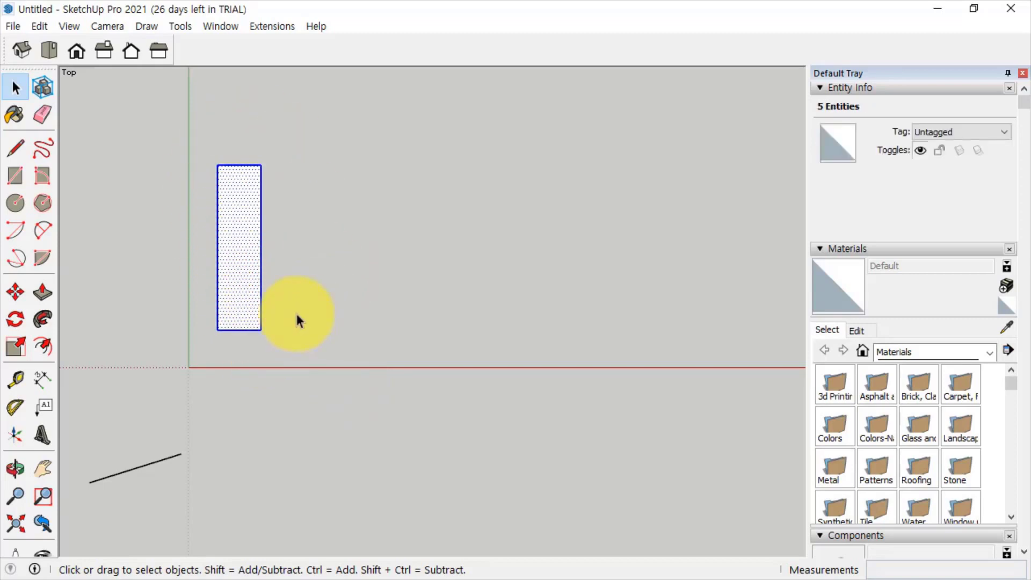
- Widen the rectangle by moving its long edge farther from the green axis about 765 mm along the red axis, and clear the selection
middle_click_drag(297, 313, 131, 147)
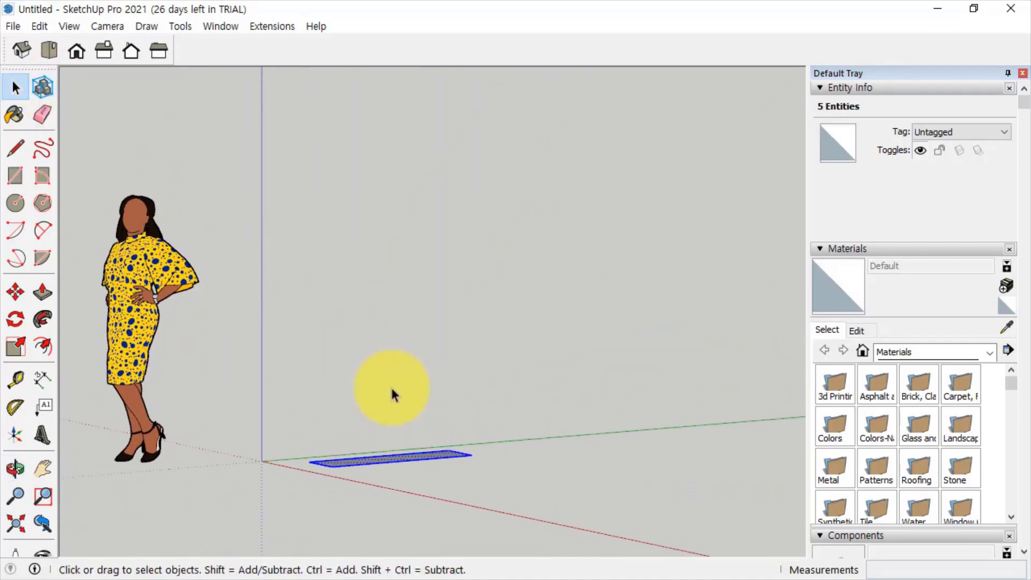
middle_click_drag(391, 392, 469, 517)
left_click(475, 513)
left_click(405, 453)
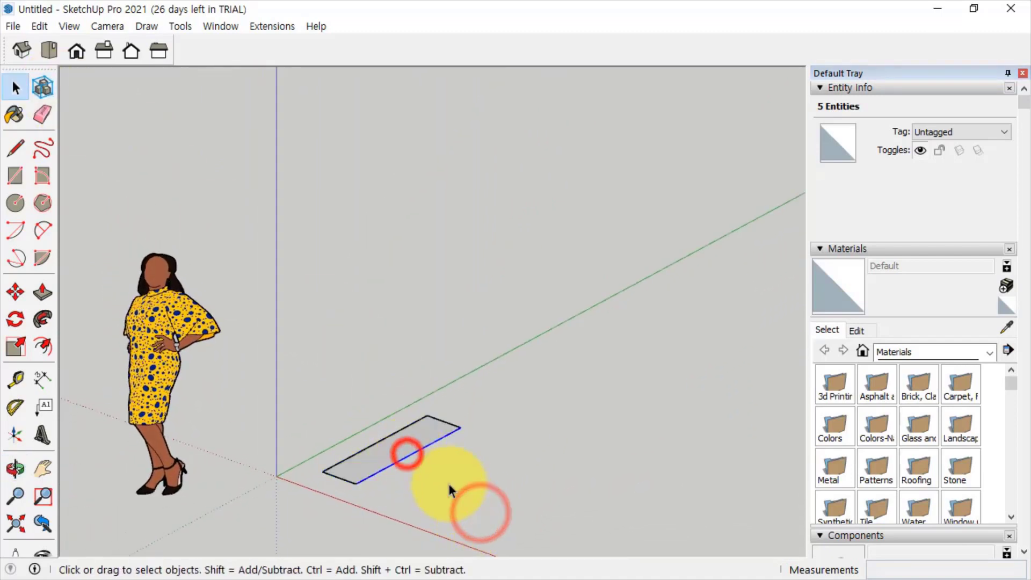
key("m")
left_click(444, 475)
left_click(541, 505)
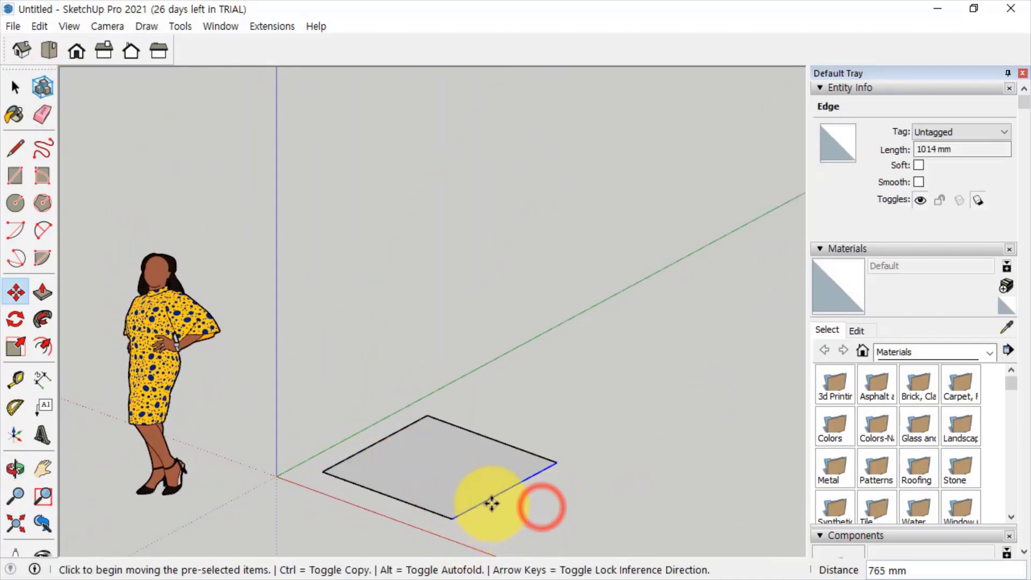
middle_click_drag(490, 502, 498, 388, "shift")
key("space")
left_click(557, 403)
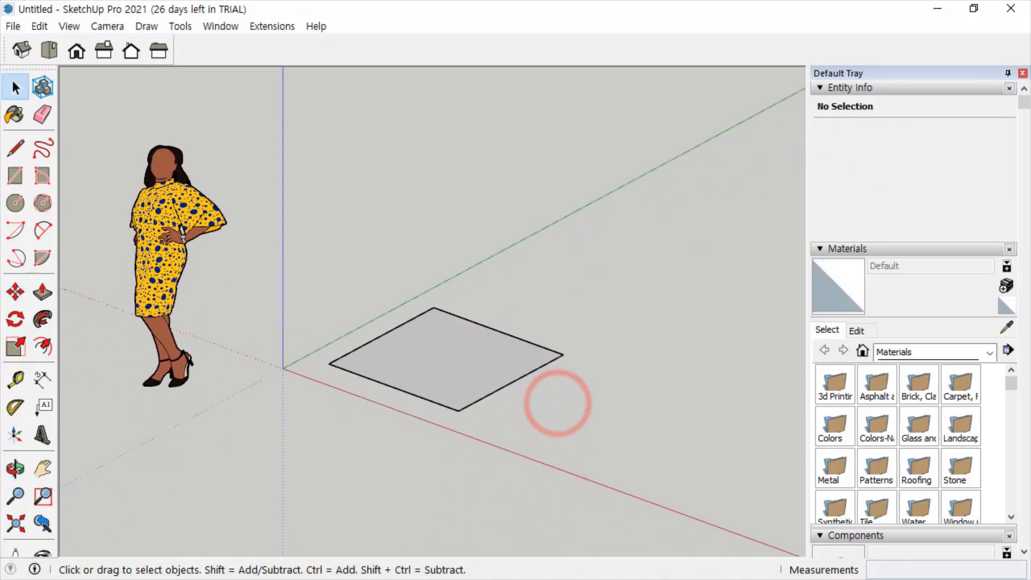
- Push/Pull the rectangle's face upward into a box slightly taller than it is wide, and clear the selection
key("p")
left_click_drag(419, 352, 420, 170)
key("space")
left_click(552, 375)
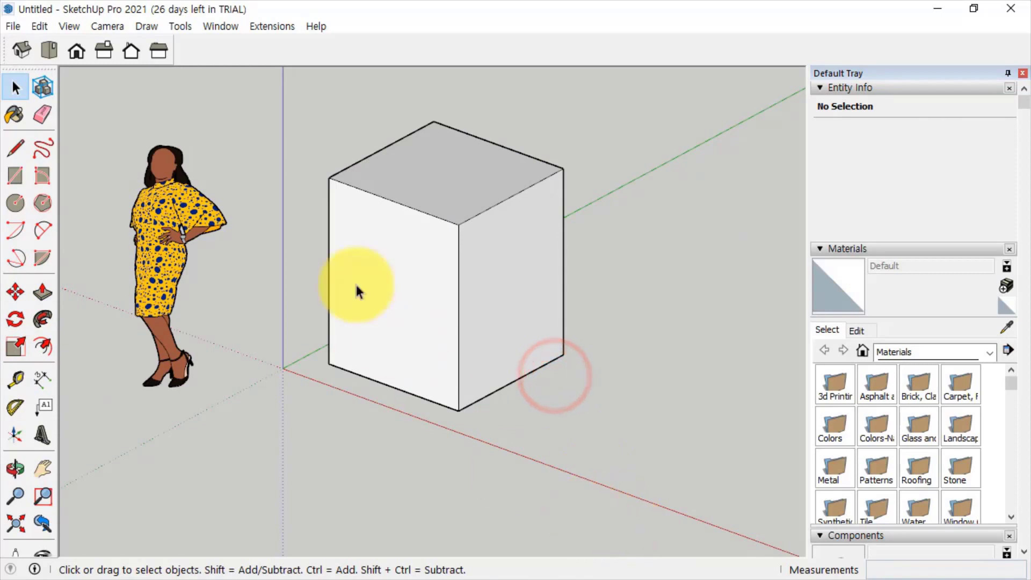
- Select the box's front face alone, select it together with its bounding edges, and clear the selection each time
left_click(405, 317)
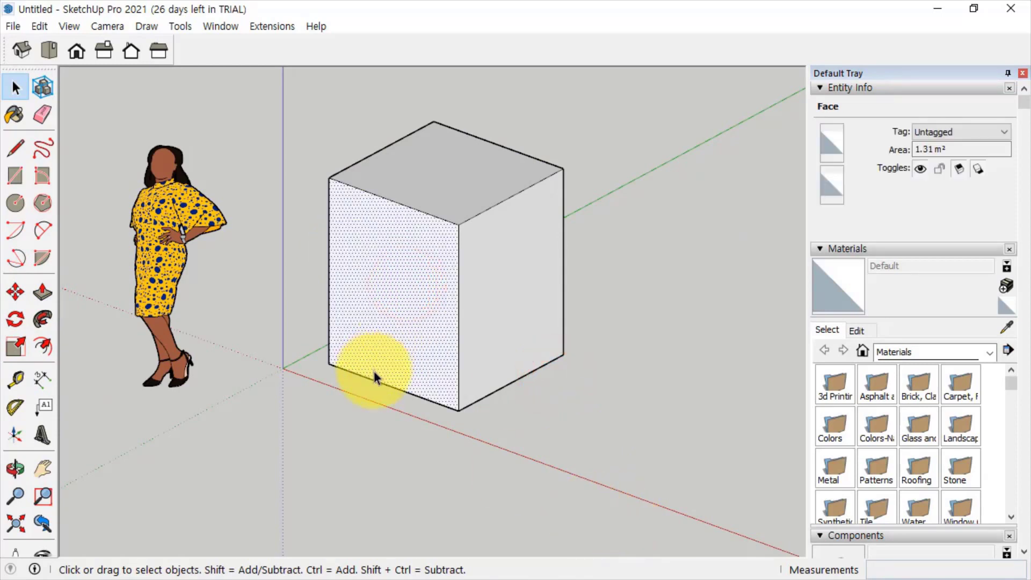
left_click(366, 417)
left_click(387, 277)
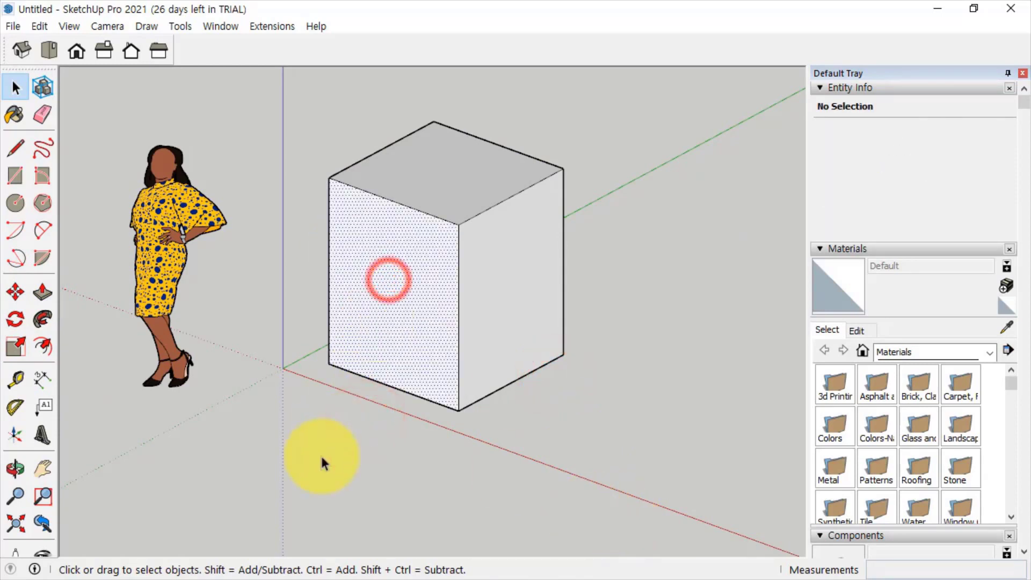
left_click(350, 443)
left_click(398, 276)
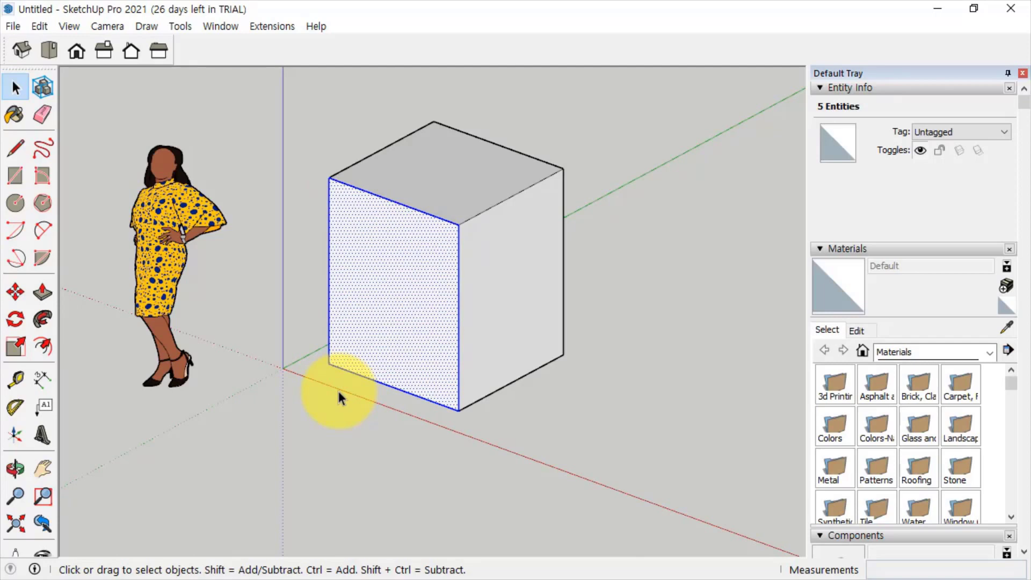
left_click(363, 440)
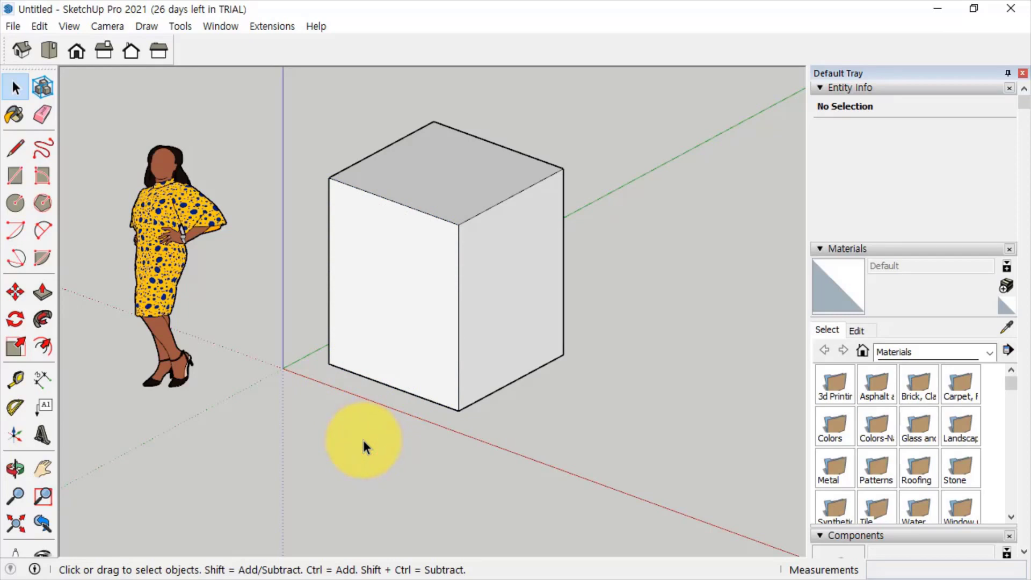
- Select the box's front face, clear it, and select the entire box with all its connected faces and edges
left_click(385, 298)
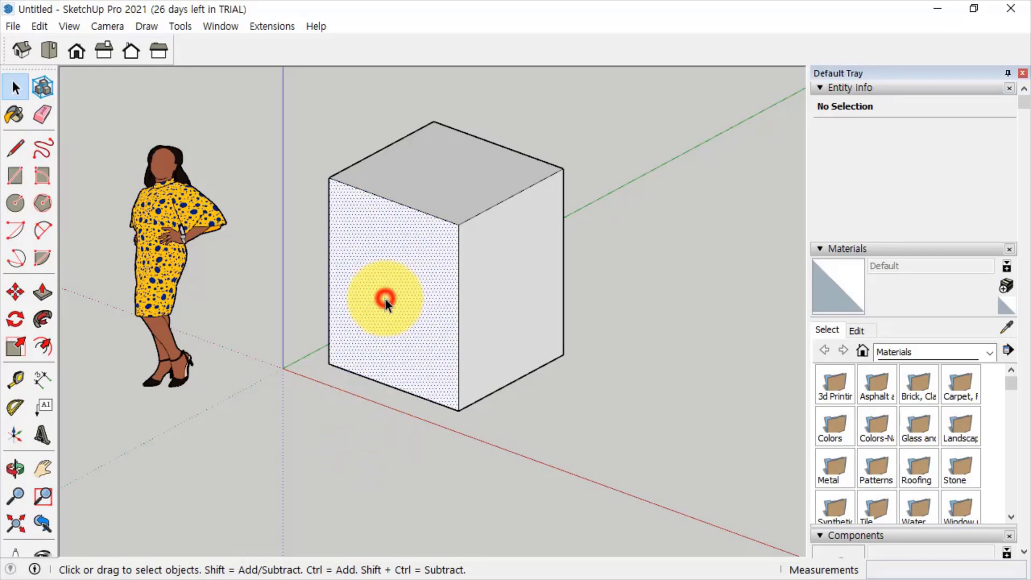
left_click(385, 464)
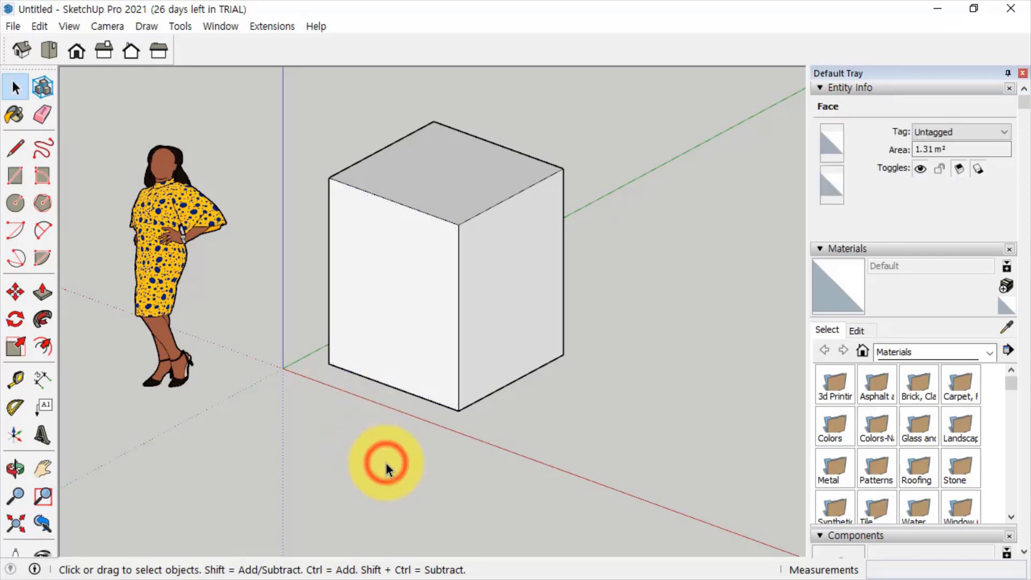
triple_click(390, 282)
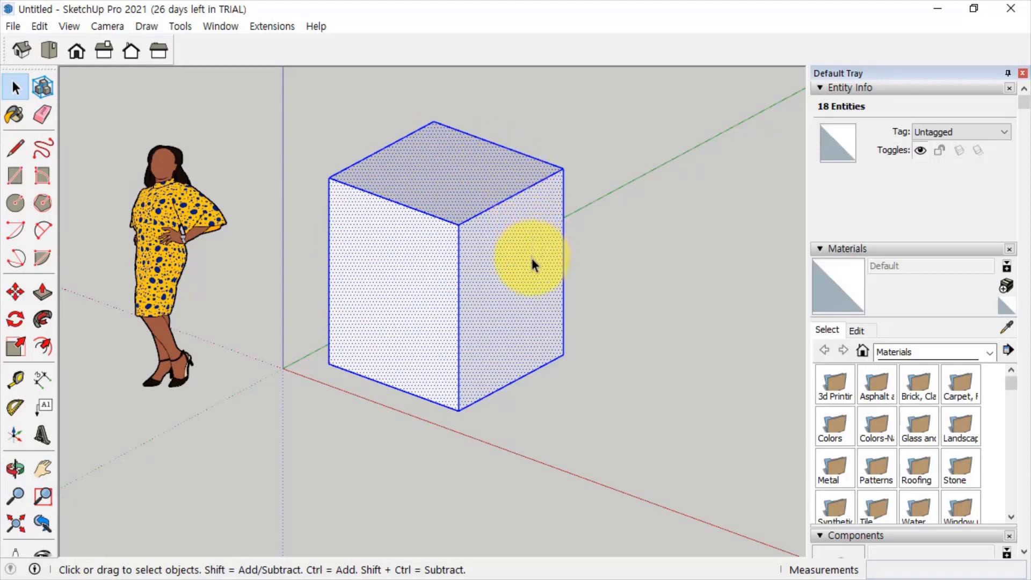
- Select the box's front face alone, with its bounding edges, and as the entire box, clearing the selection after each
middle_click_drag(532, 263, 529, 376)
left_click(640, 421)
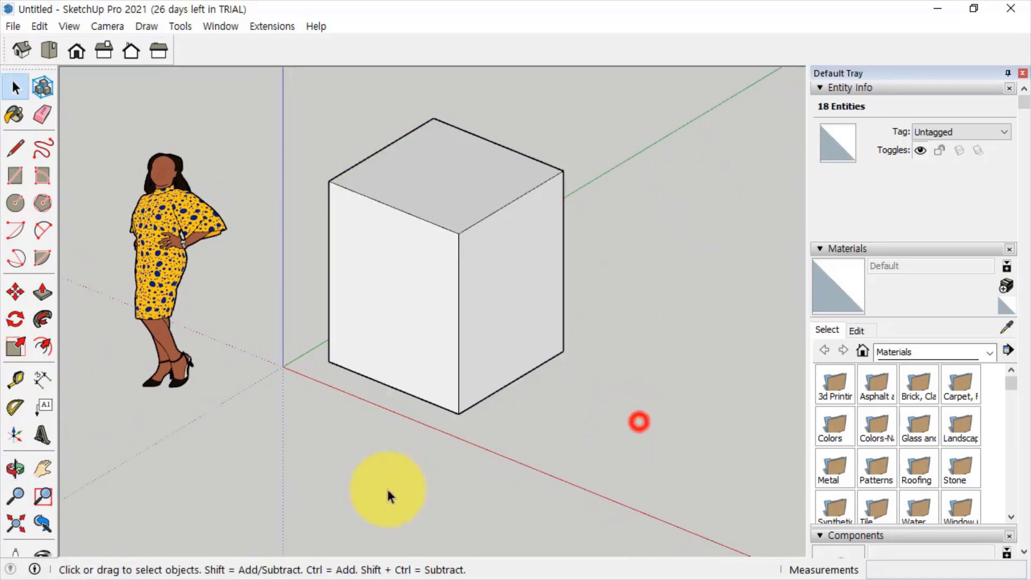
left_click(387, 488)
left_click(400, 269)
left_click(368, 456)
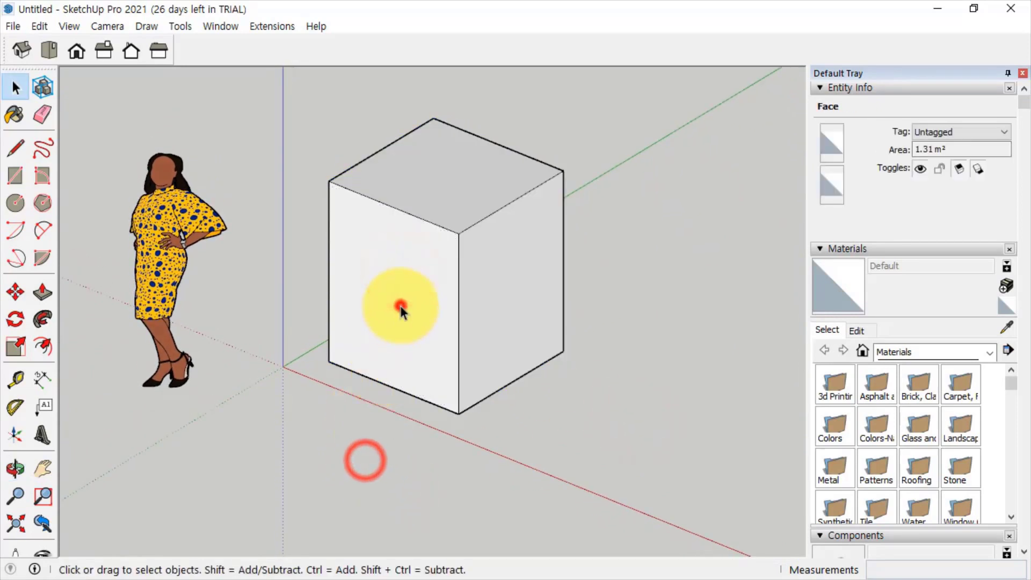
double_click(400, 306)
left_click(360, 493)
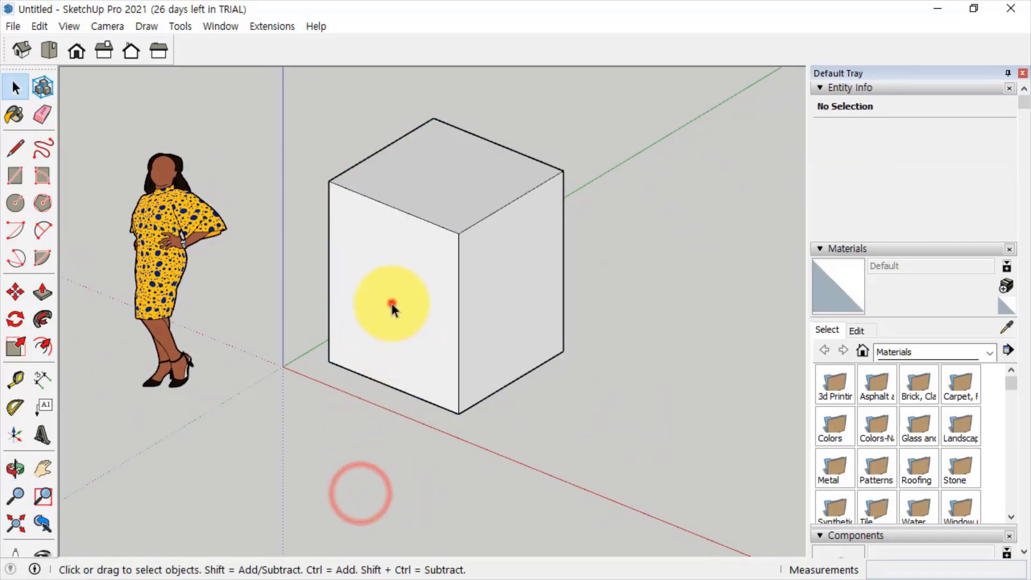
triple_click(392, 304)
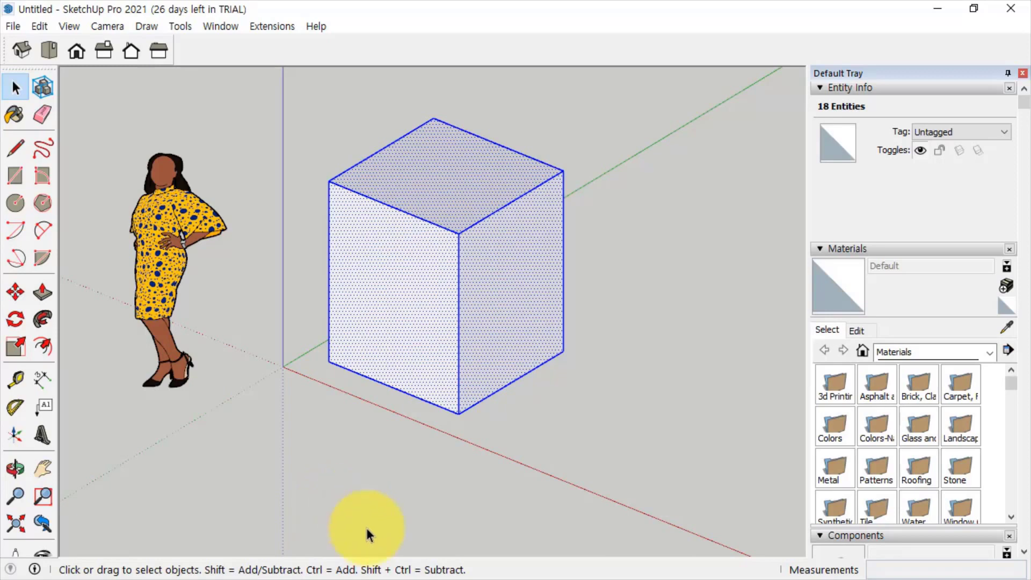
left_click(381, 480)
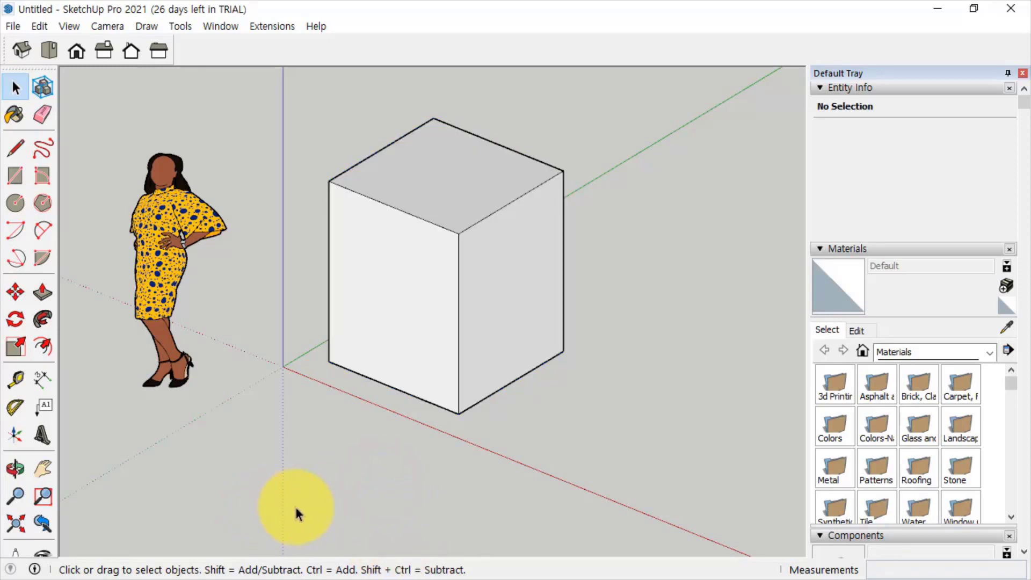
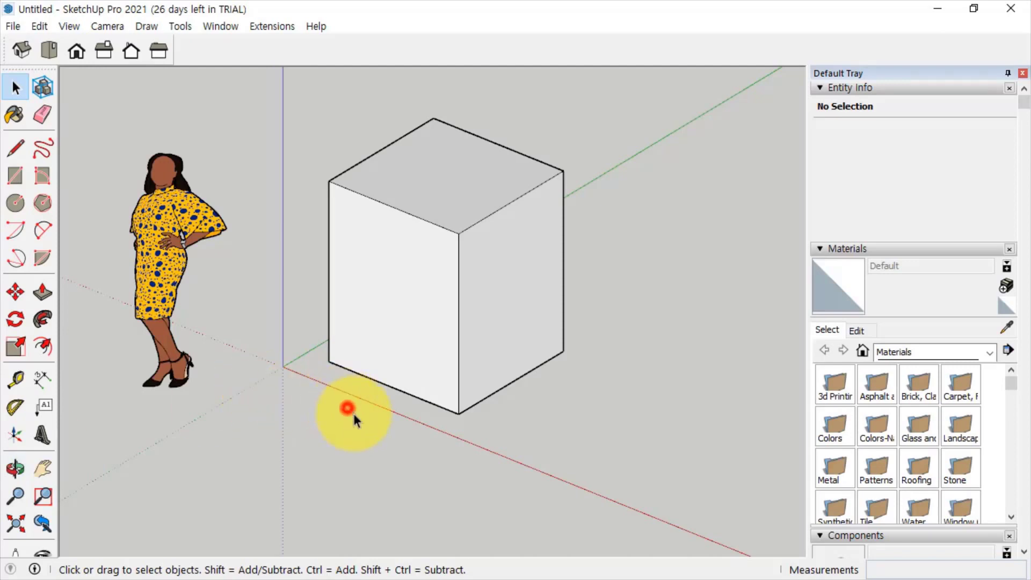
- Switch to the top view and delete the entire box
left_click(49, 50)
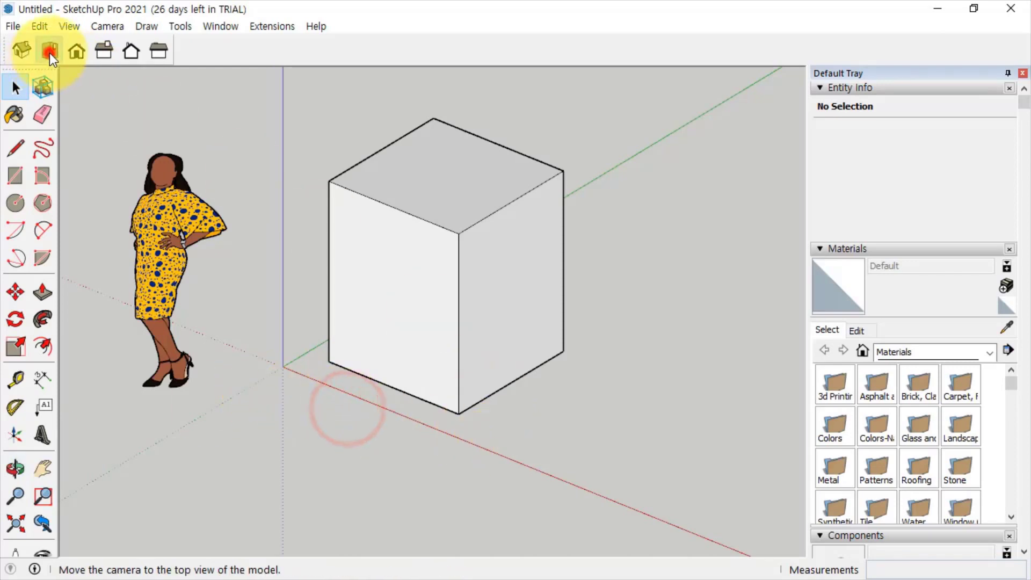
left_click_drag(622, 339, 333, 98)
key("Delete")
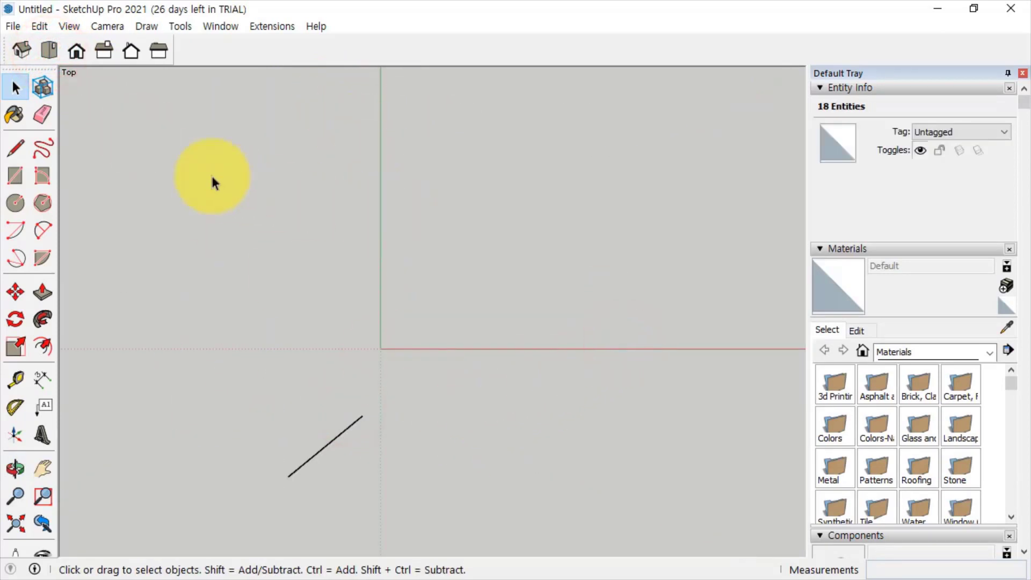
- Draw a circle of about 500 mm radius between the red and green axes, touching the red axis, and return to a perspective angle
left_click(16, 203)
left_click(485, 268)
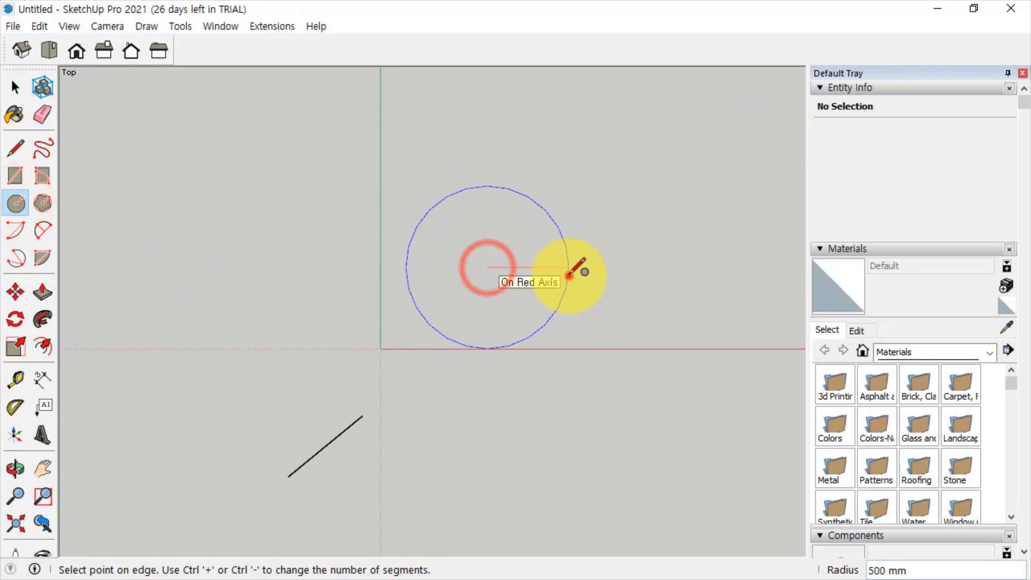
left_click(567, 276)
mouse_move(567, 276)
middle_mouse_down()
mouse_move(485, 368)
mouse_move(374, 192)
mouse_move(401, 297)
mouse_move(345, 248)
mouse_move(352, 320)
middle_mouse_up()
key("space")
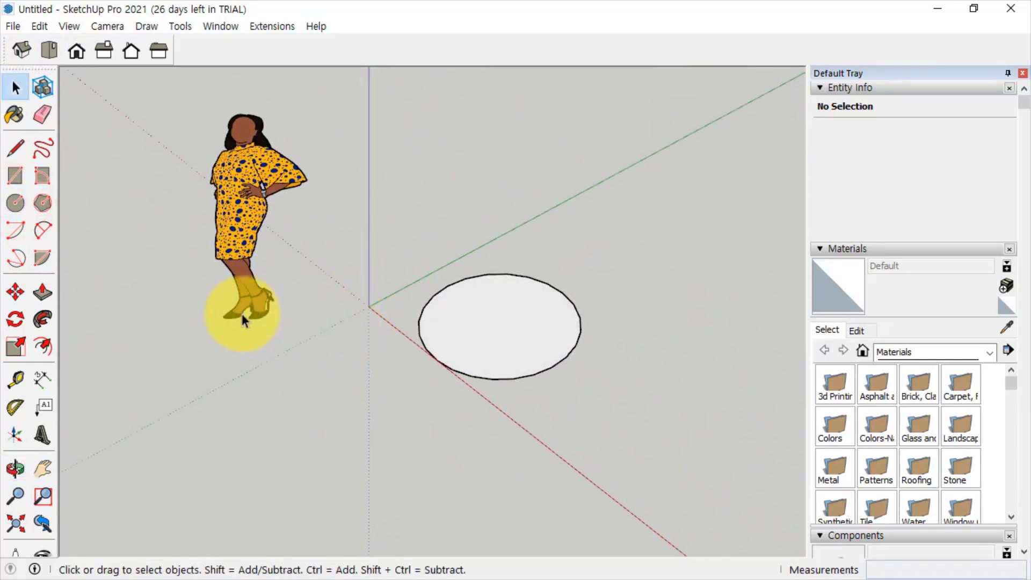
- Select the circle's face alone, clear it, and select the face together with its bounding edge
left_click(481, 312)
left_click(614, 365)
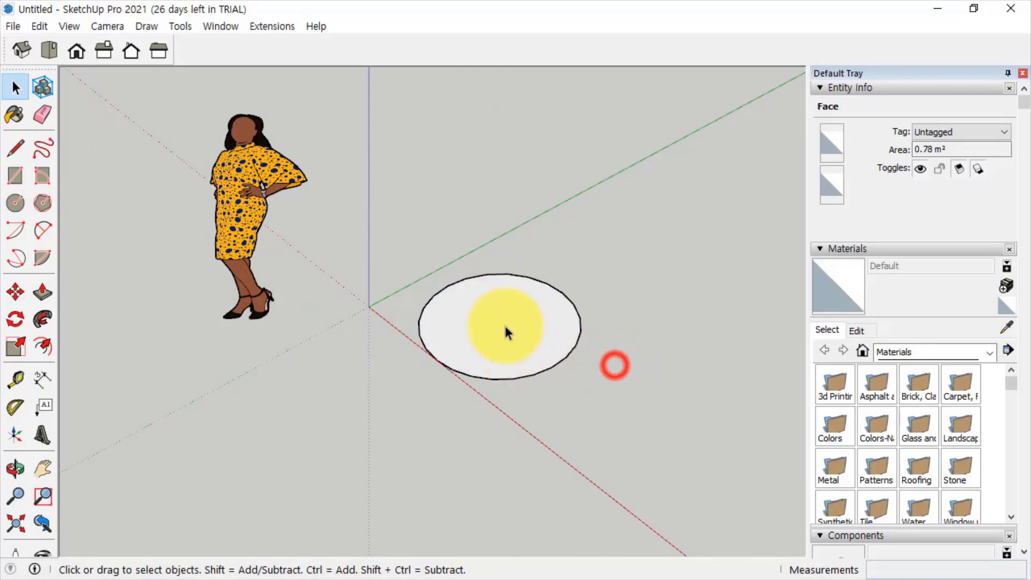
double_click(505, 318)
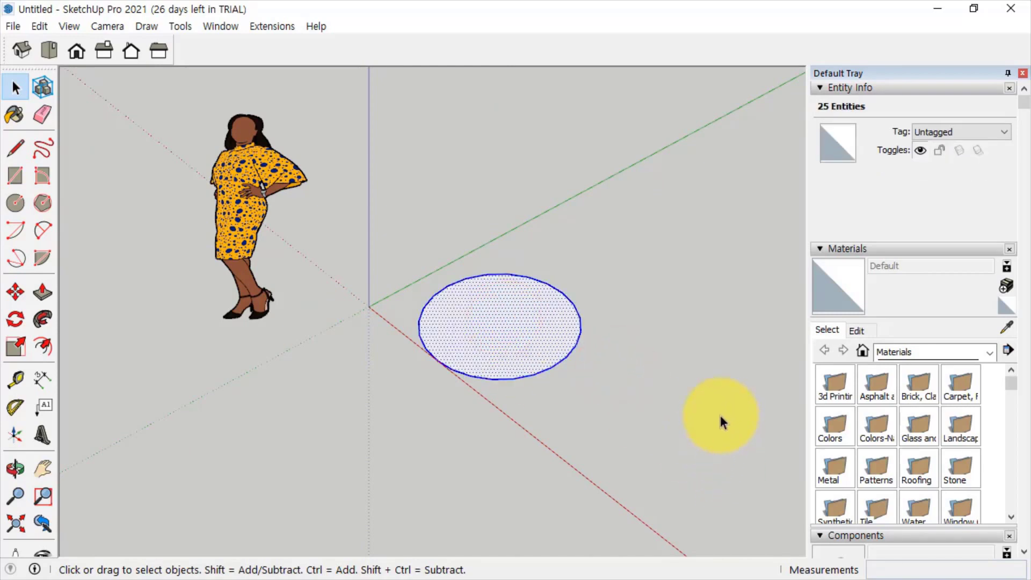
- Rotate the selected circle 90° on the ground plane about a point outside it, from the green direction to the red direction
left_click(14, 320)
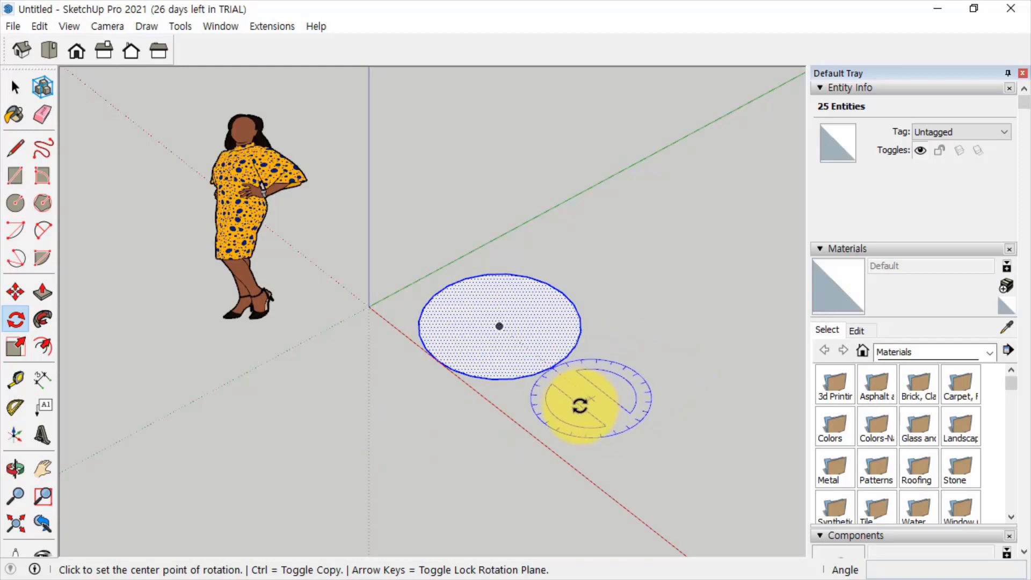
middle_click_drag(580, 405, 597, 353, "shift")
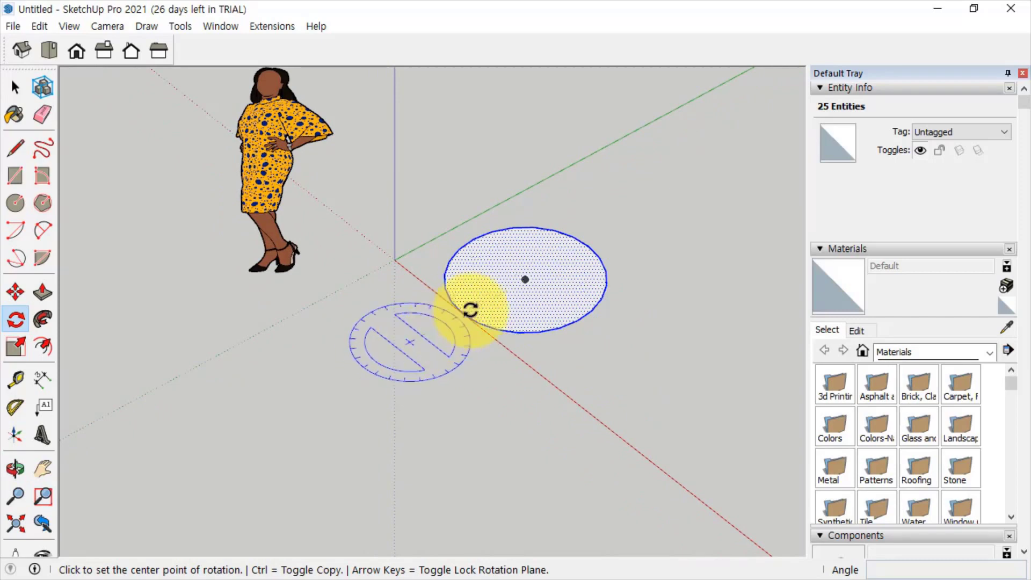
left_click(409, 341)
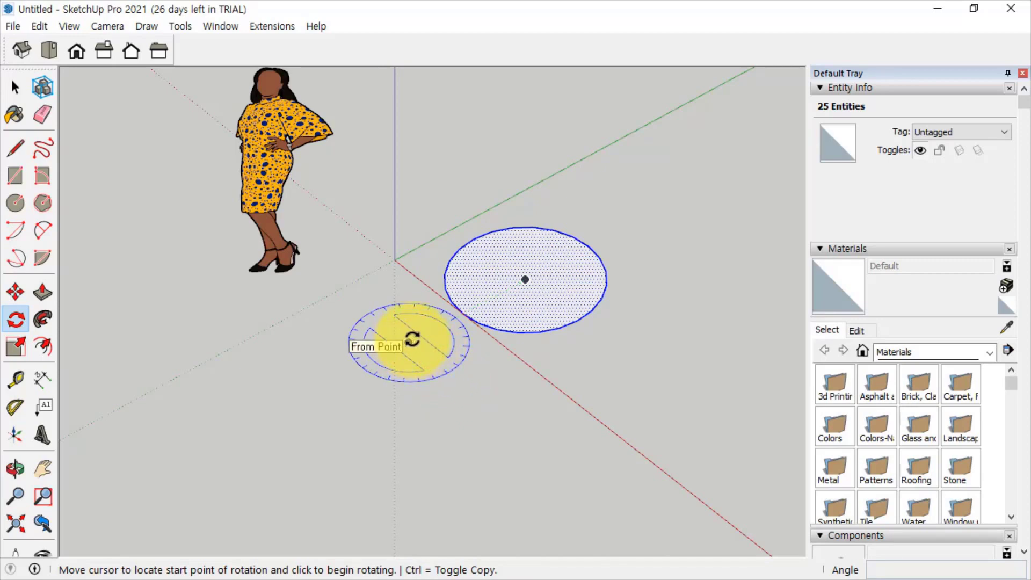
left_click(653, 213)
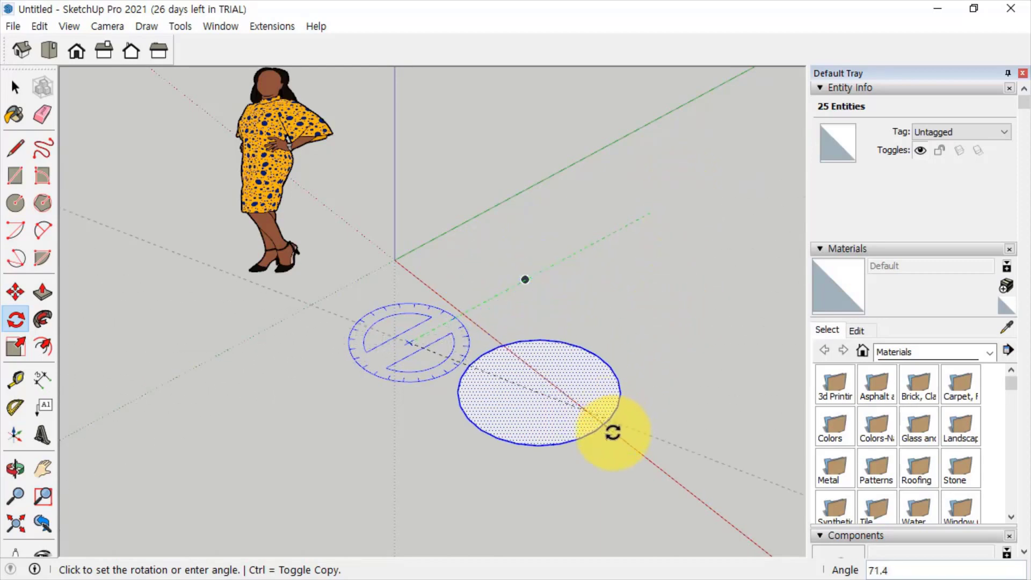
left_click(592, 491)
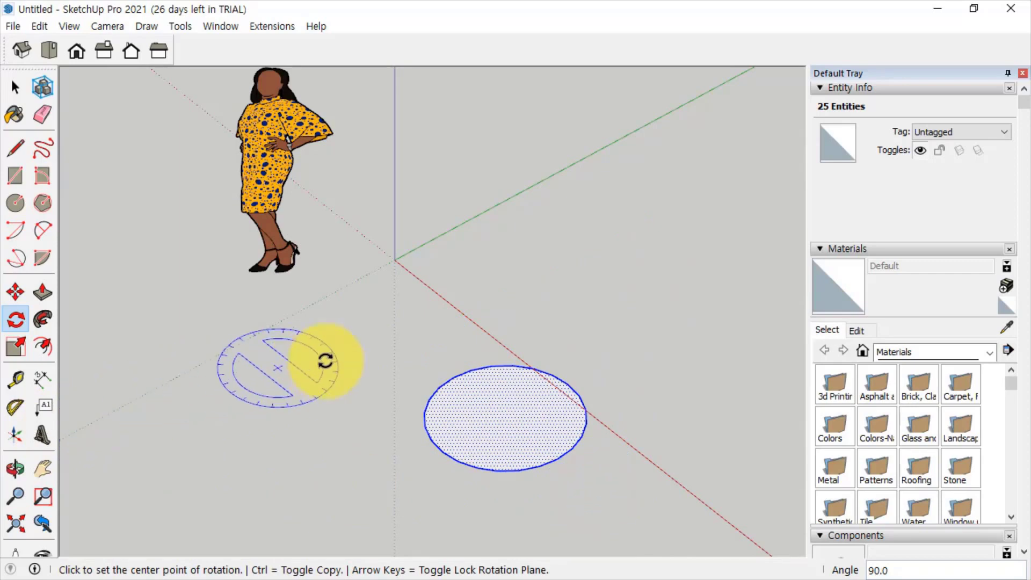
- Rotate the circle 90° back about the same outside point, from the red direction to the green direction
left_click(408, 339)
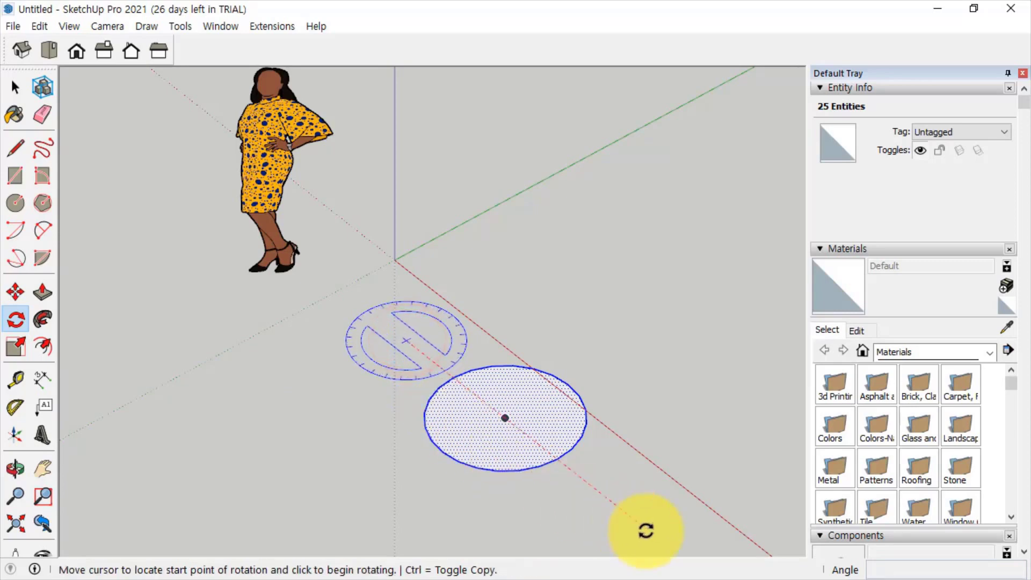
left_click(646, 531)
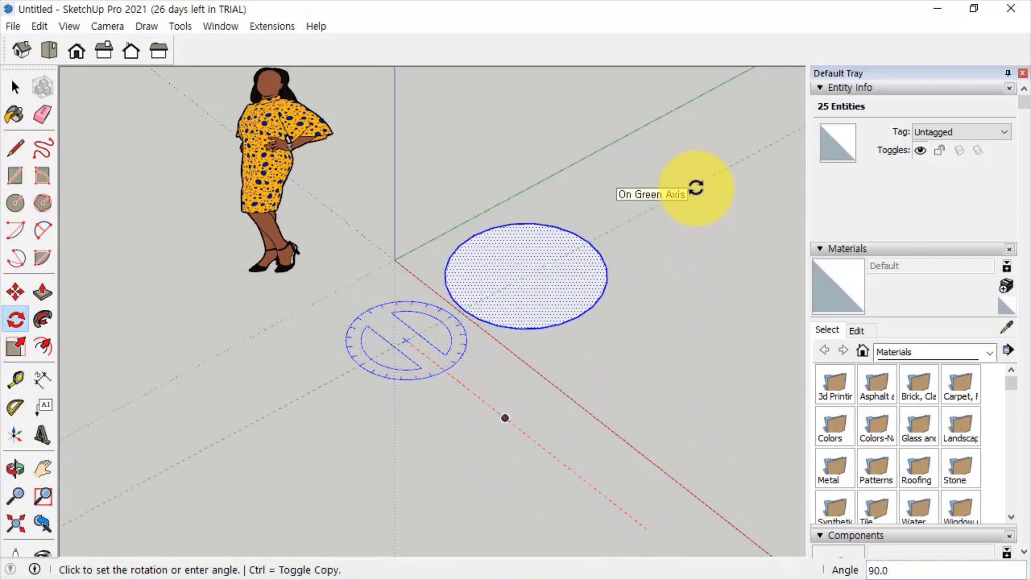
left_click(696, 188)
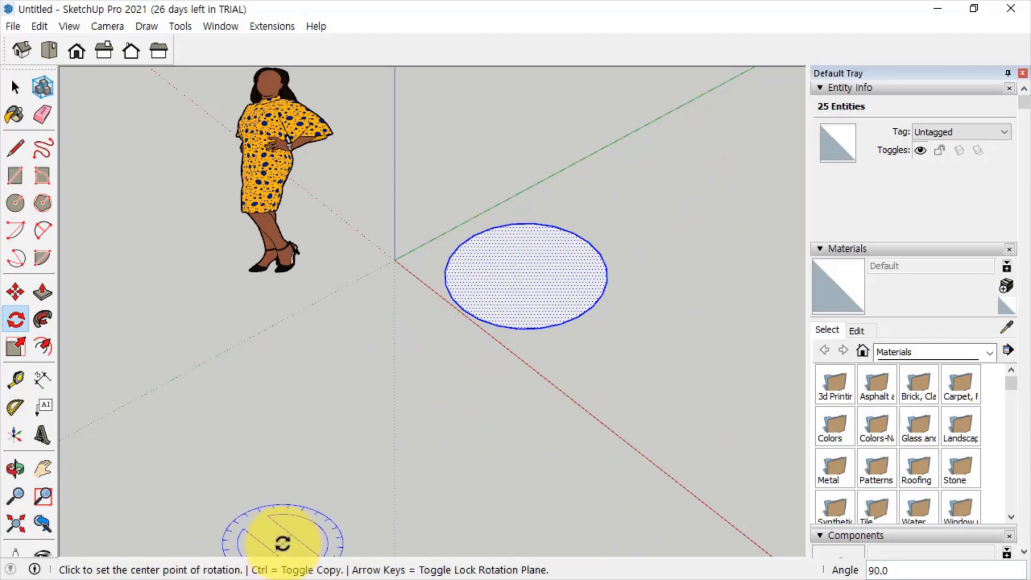
left_click(393, 363)
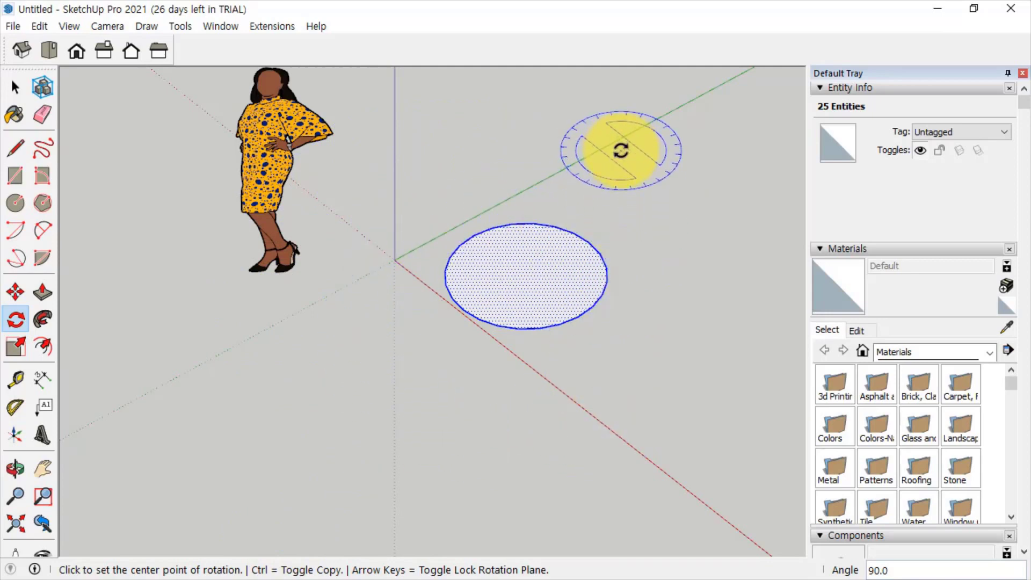
left_click(406, 339)
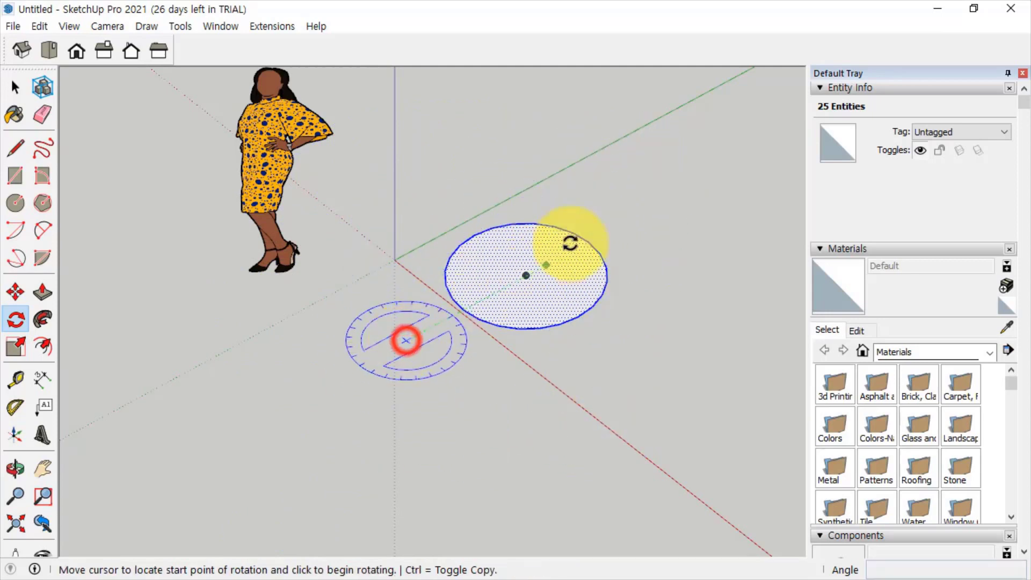
left_click(625, 215)
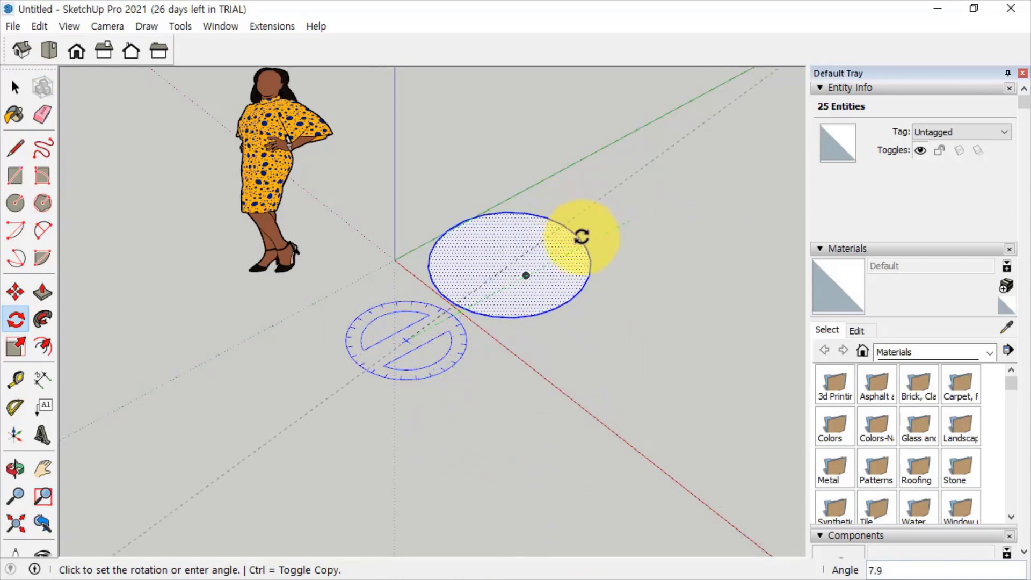
left_click(615, 257)
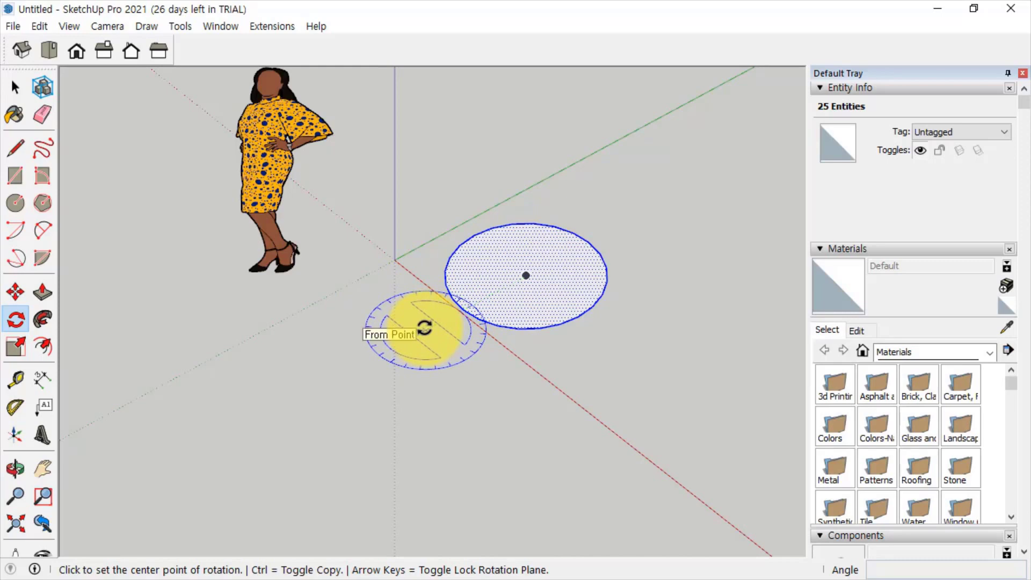
- Rotate the circle 90° upright about an outside axis parallel to the red axis, and undo the rotation
left_click(425, 327)
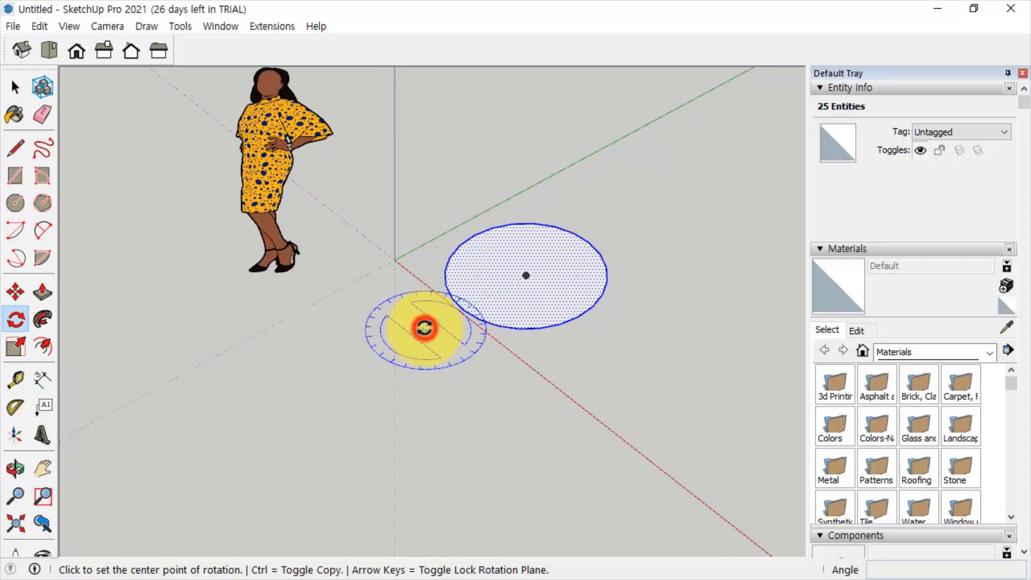
left_click_drag(424, 329, 596, 462)
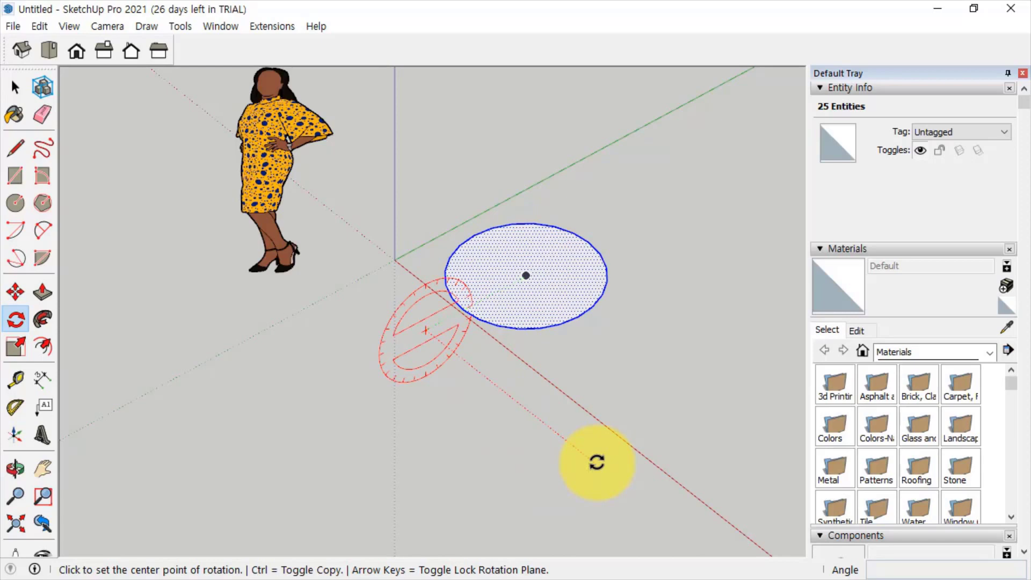
mouse_move(596, 461)
left_mouse_down()
mouse_move(548, 474)
mouse_move(583, 455)
left_mouse_up()
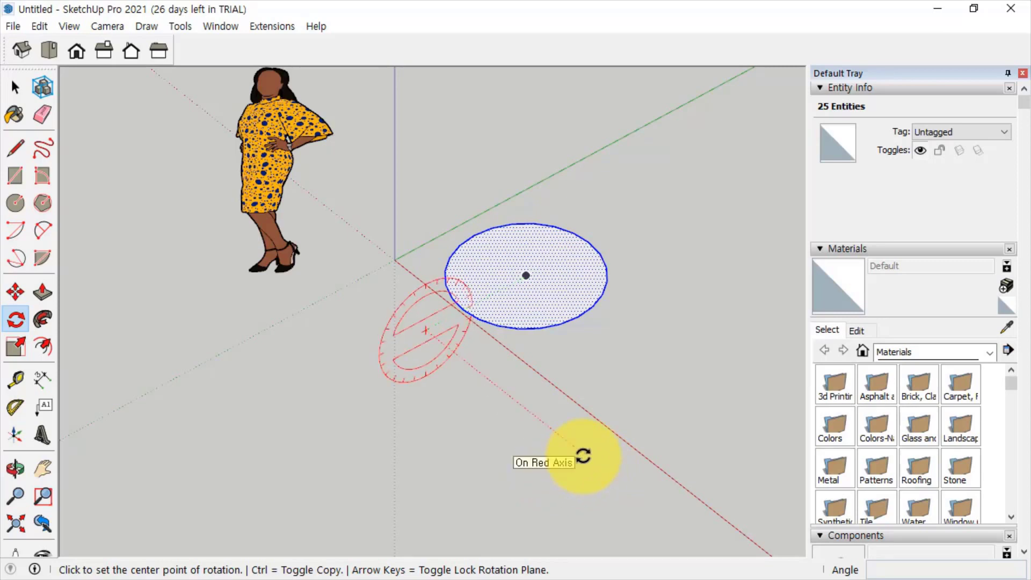
left_click_drag(584, 455, 583, 453)
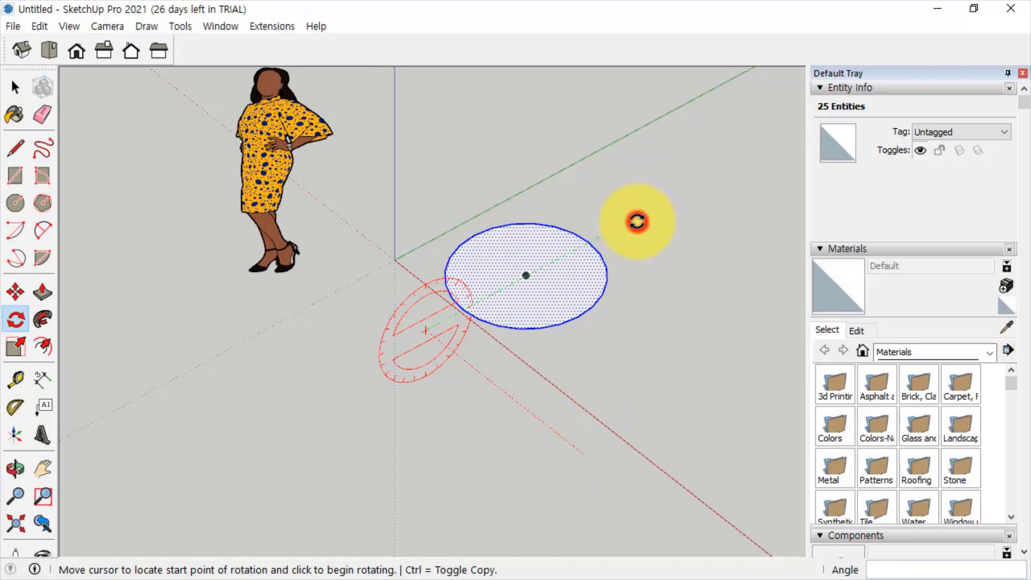
left_click(637, 222)
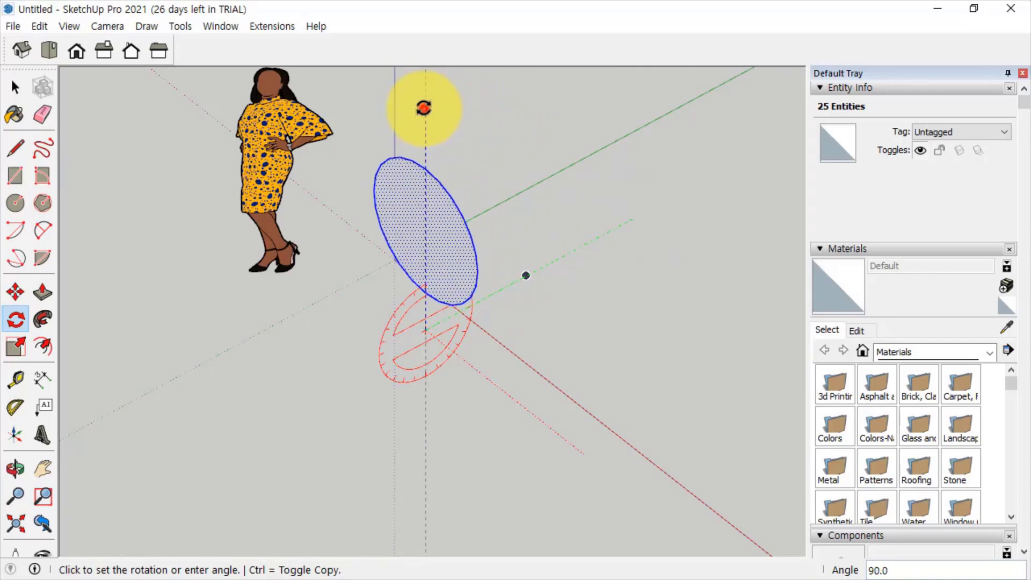
left_click(424, 109)
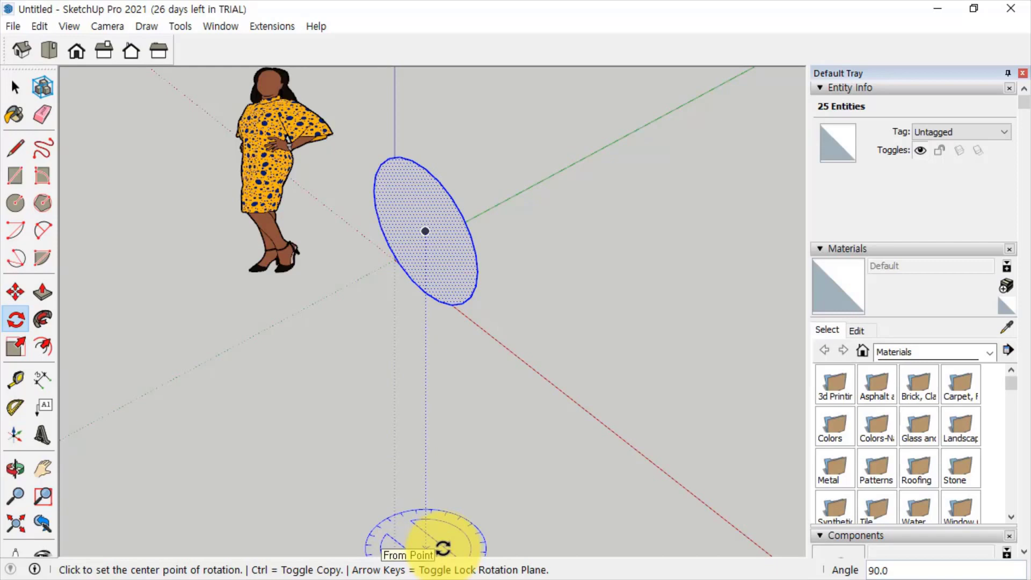
key("ctrl+z")
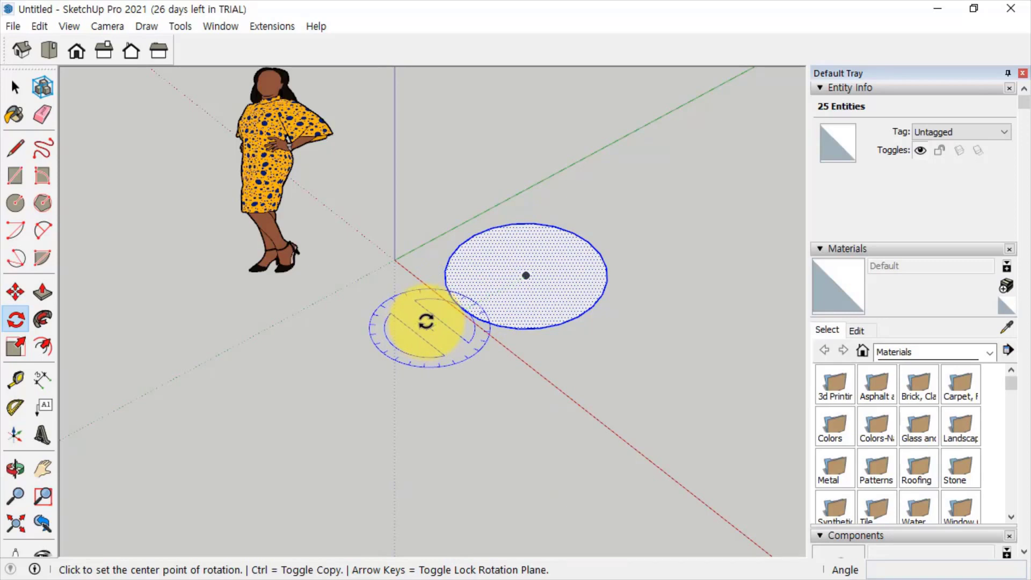
- Rotate the circle 90° upright about an outside axis parallel to the green axis, from the red direction to the blue direction
key("Right")
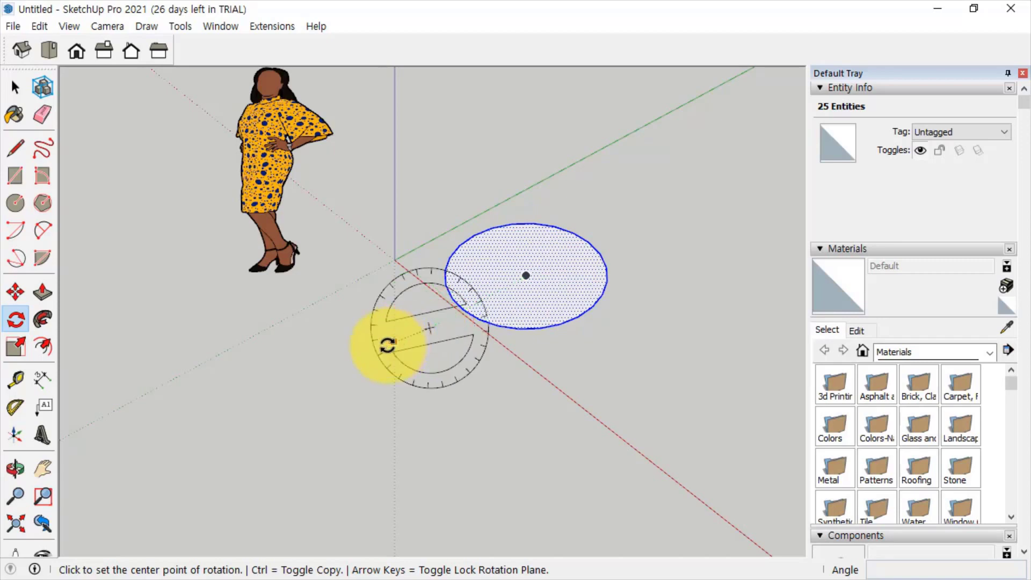
key("Left")
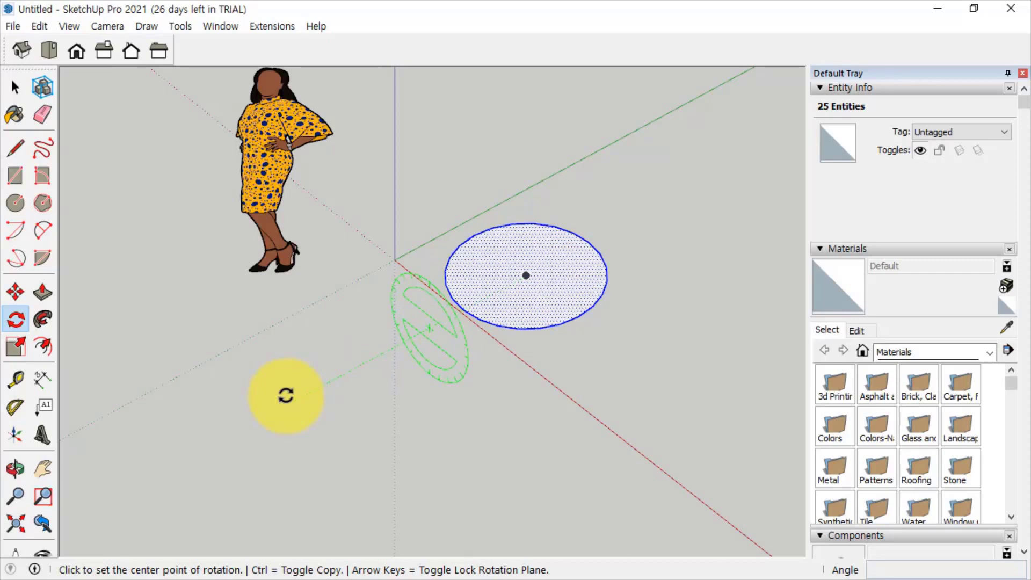
left_click(286, 395)
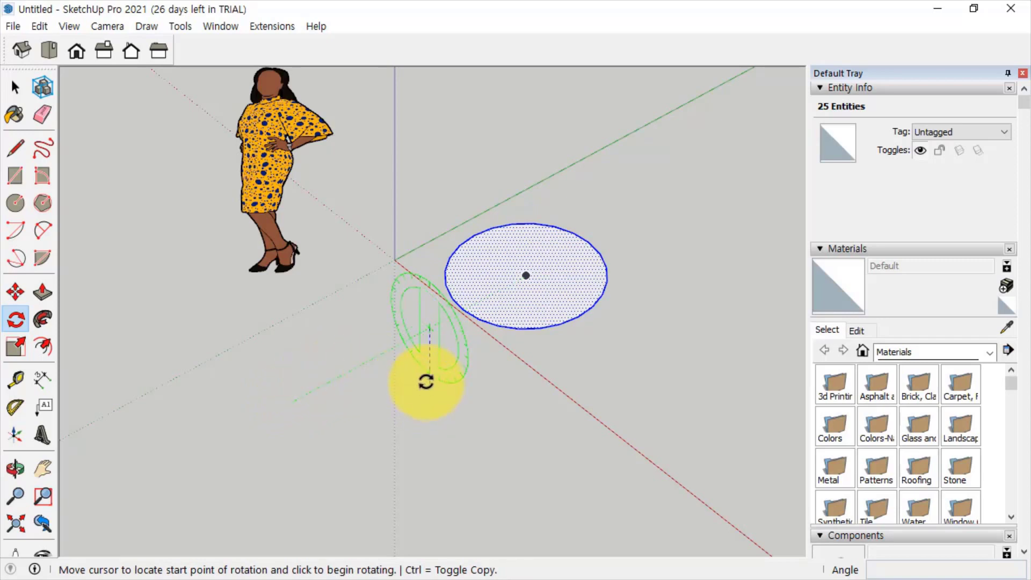
left_click(596, 458)
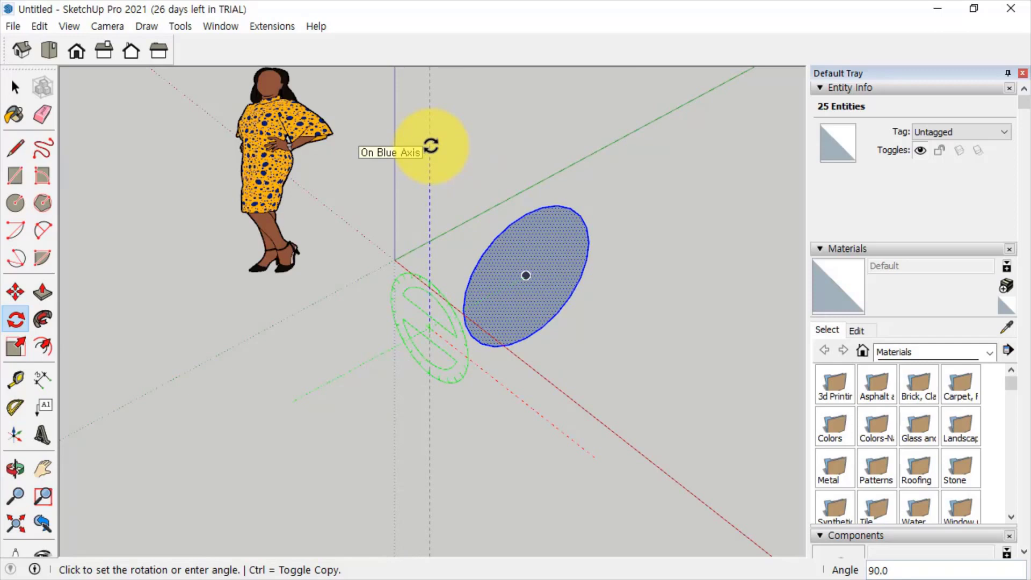
left_click(431, 146)
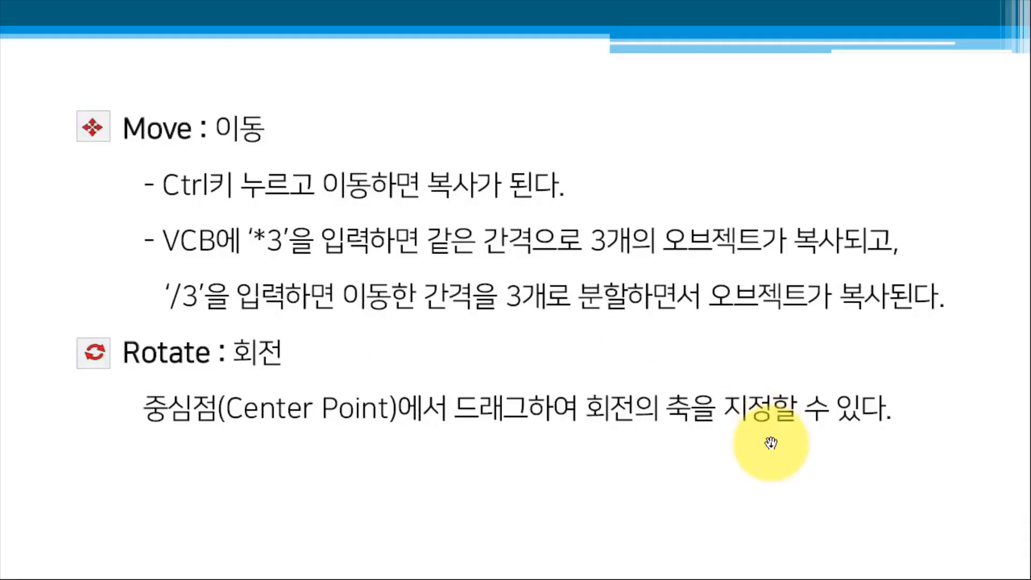
left_click(783, 465)
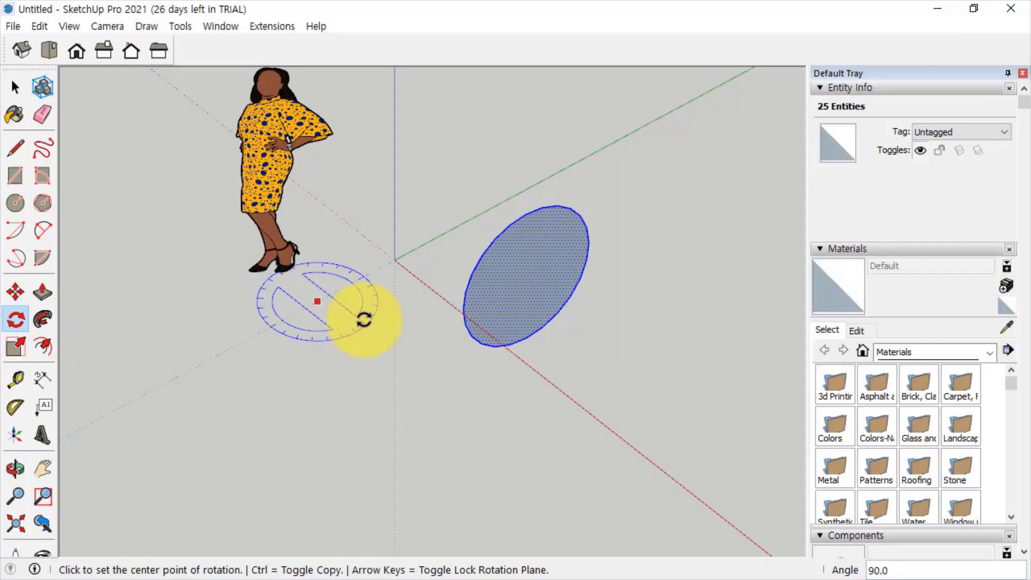
- Delete only the face of the upright circle, keeping its edge
key("space")
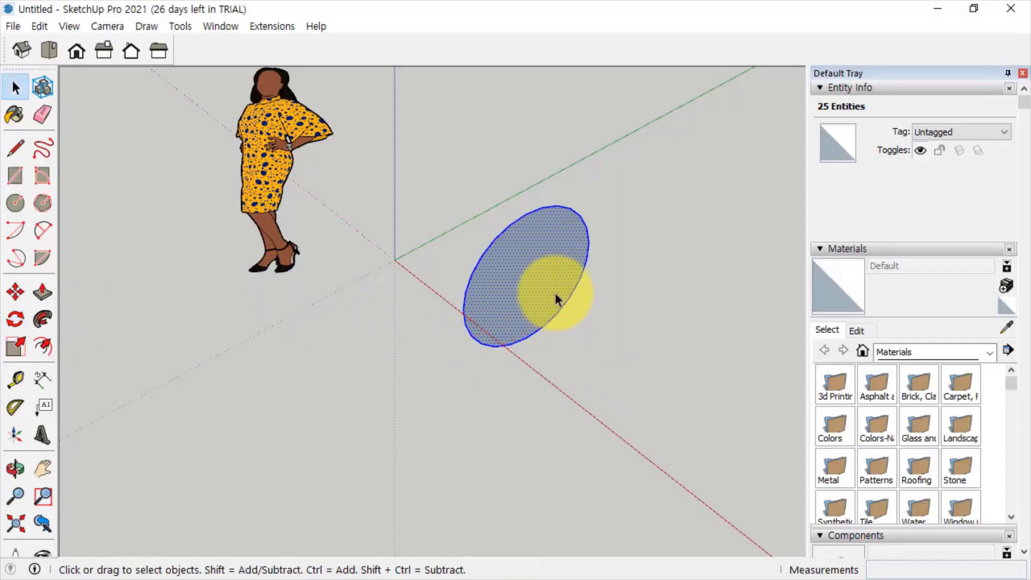
left_click(548, 281)
key("Delete")
left_click(520, 343)
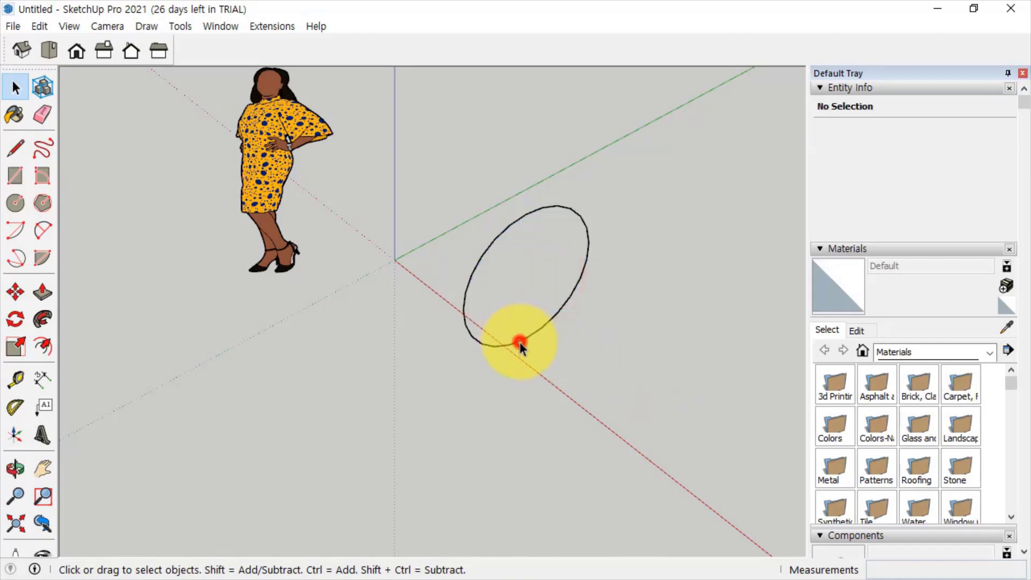
left_click(500, 340)
- Draw a rectangle about 1148 mm by 1098 mm between the positive red and green axes in the top view
left_click(49, 50)
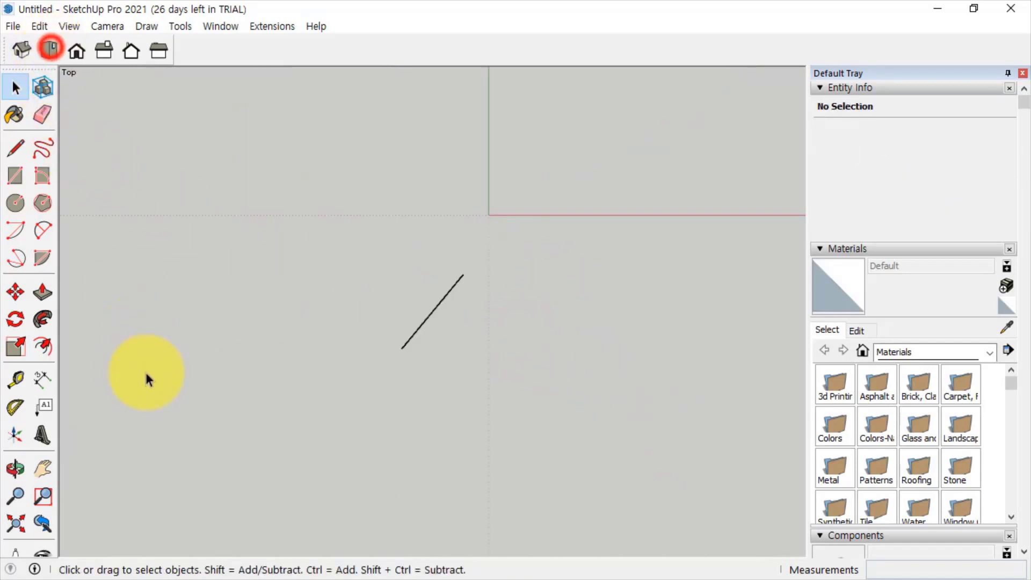
middle_click_drag(318, 333, 59, 473, "shift")
left_click(15, 175)
left_click(290, 348)
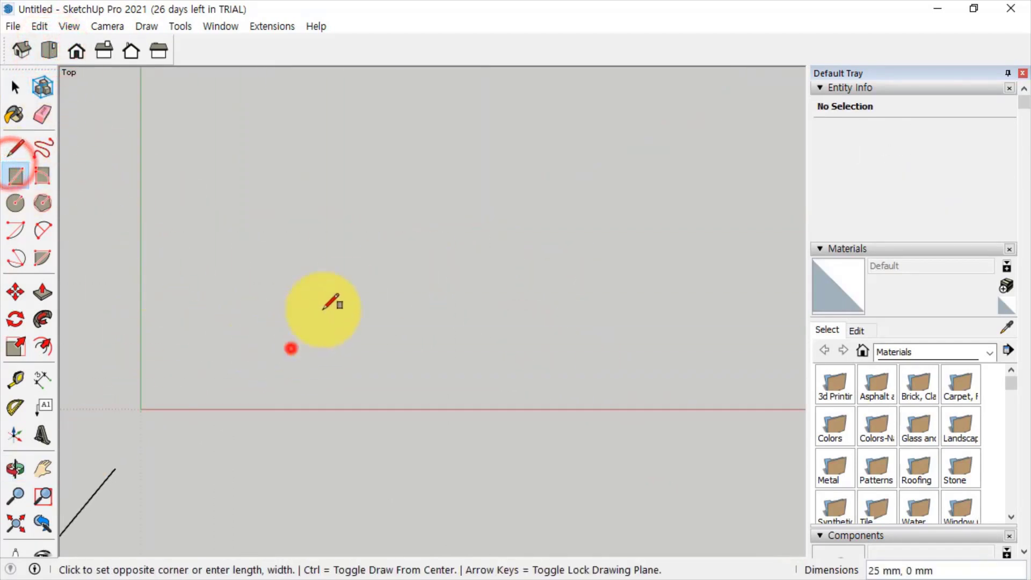
left_click(475, 172)
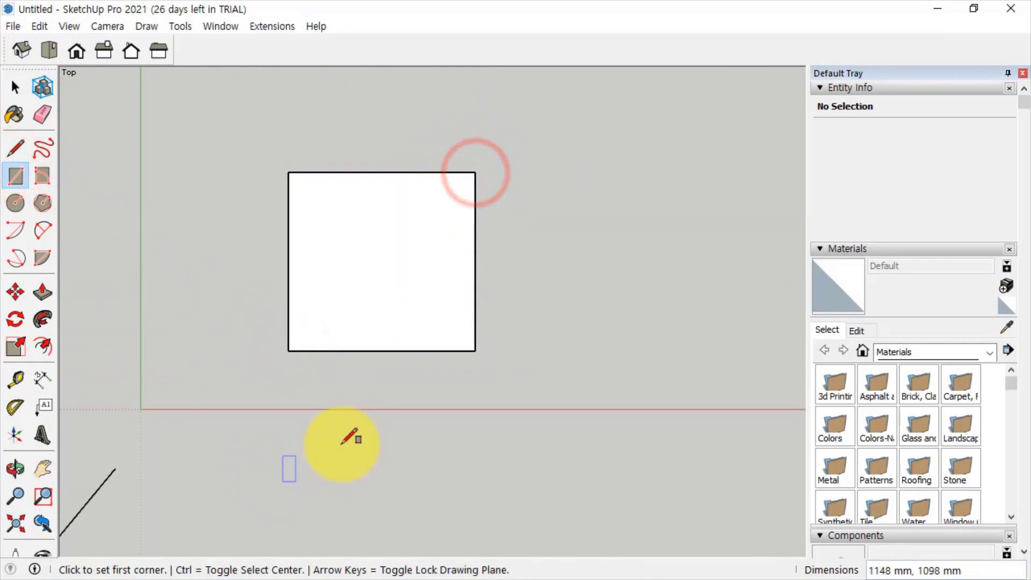
- Scale the rectangle with its edges non-uniformly from one corner, to about 1.00 along red and 0.63 along green
key("space")
left_click(409, 276)
double_click(410, 276)
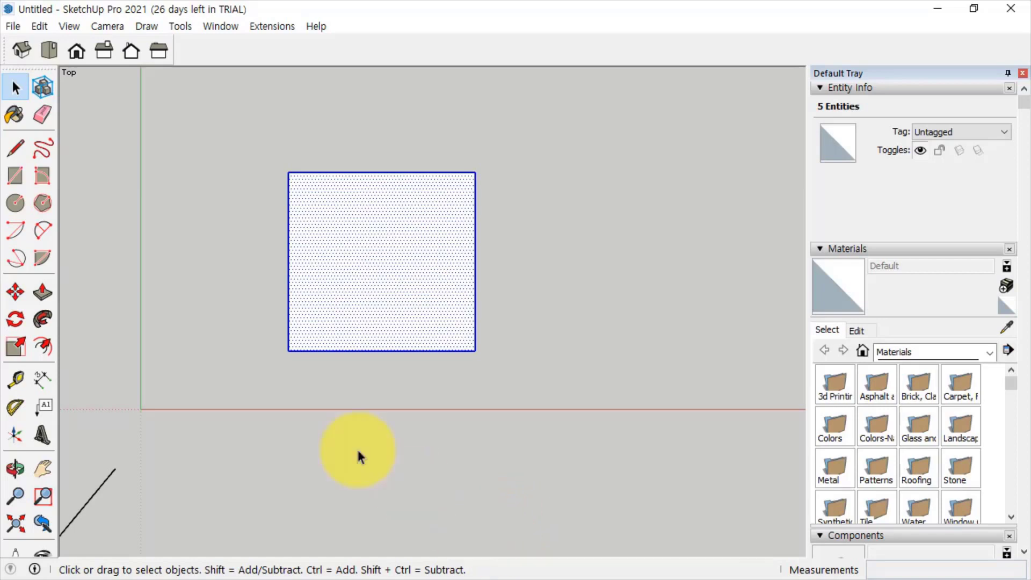
left_click(21, 352)
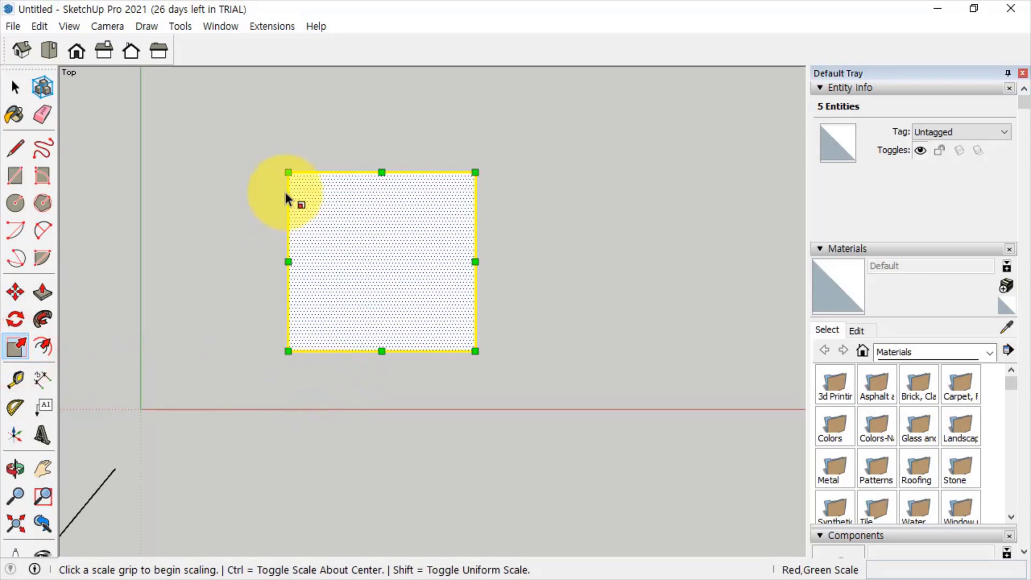
left_click(476, 350)
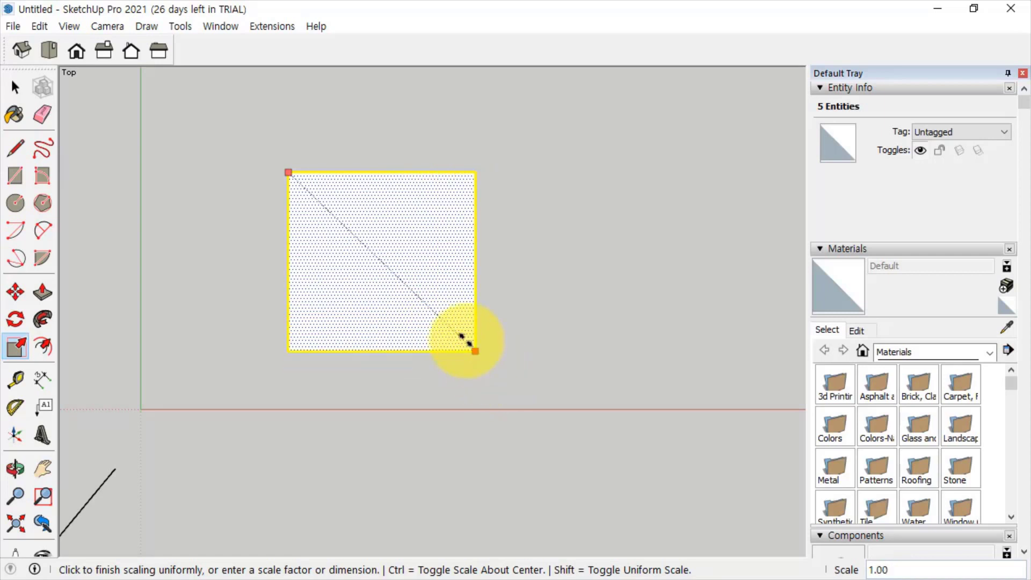
key("ctrl")
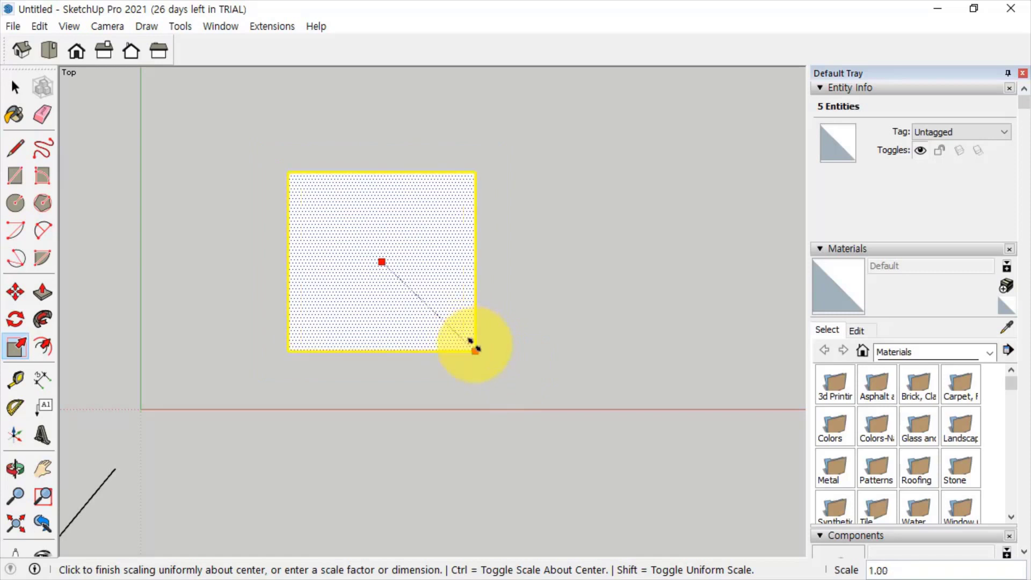
key("ctrl")
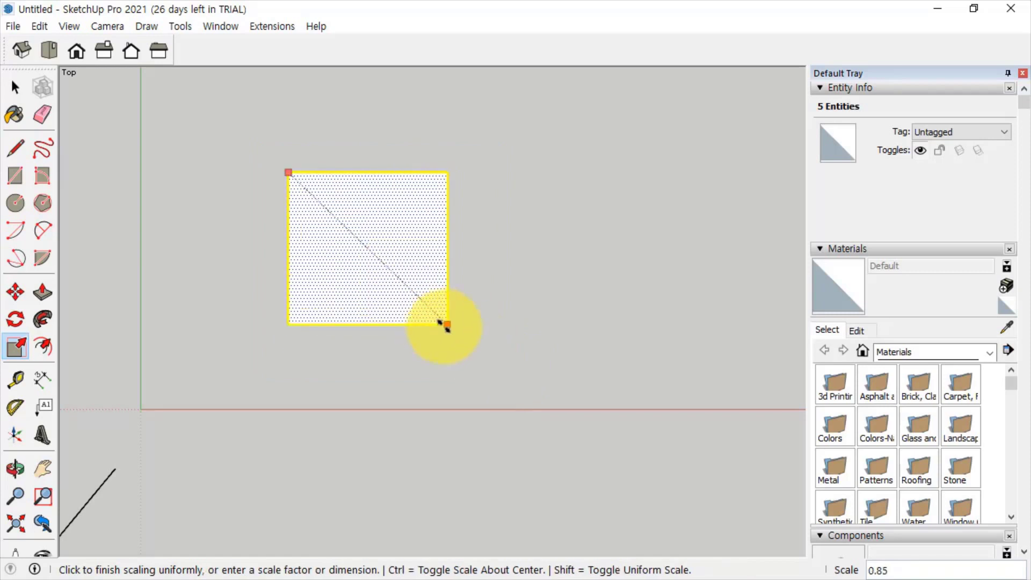
key("shift")
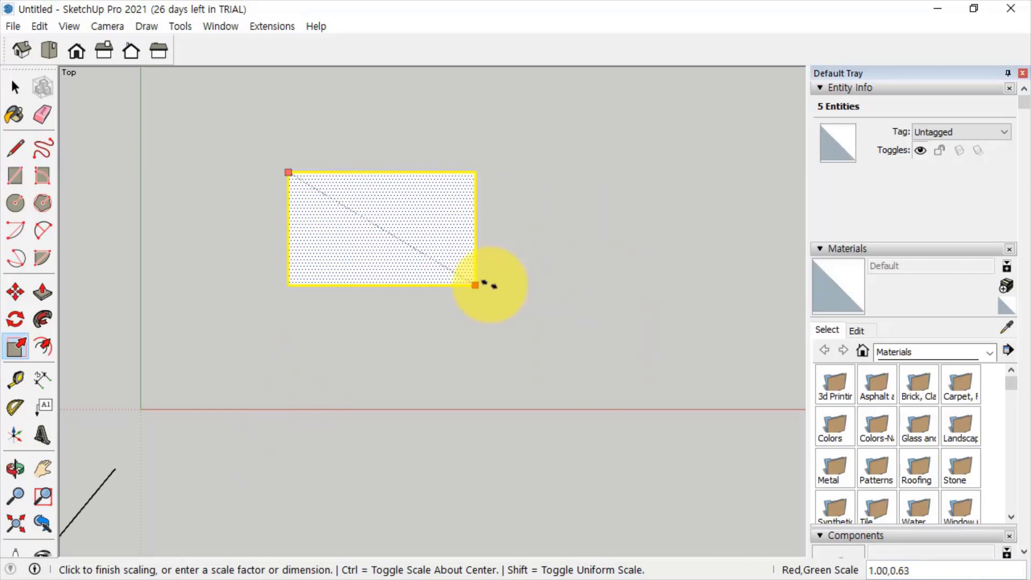
left_click(485, 283)
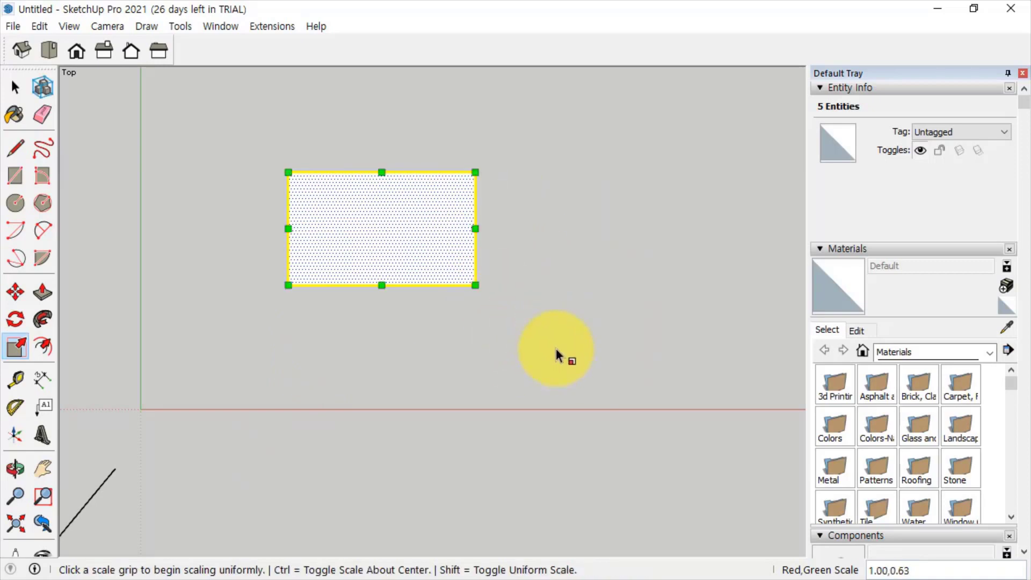
left_click(15, 87)
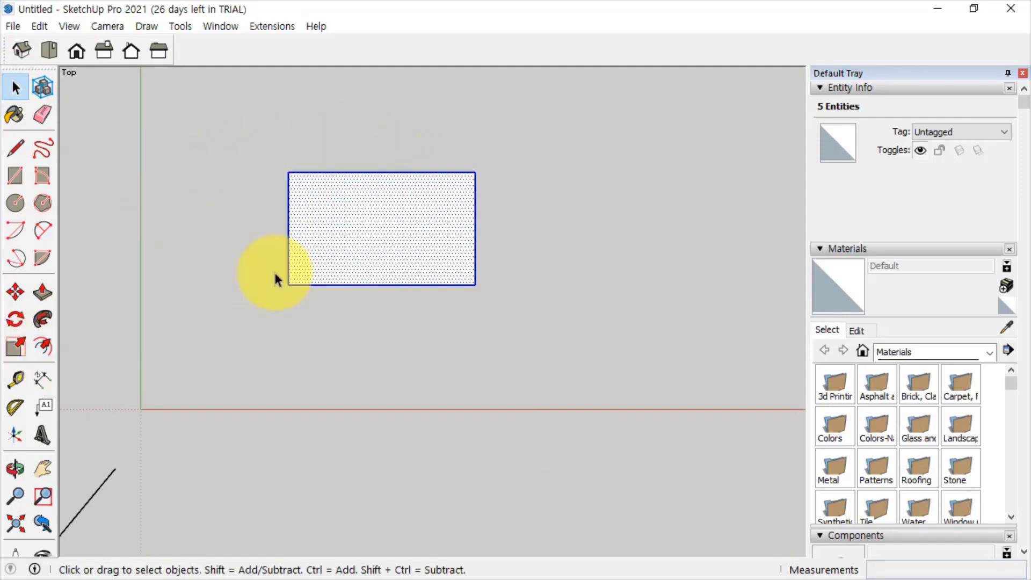
- Offset the rectangle's edges outward by about 490 mm and inward by about 207 mm
left_click(49, 349)
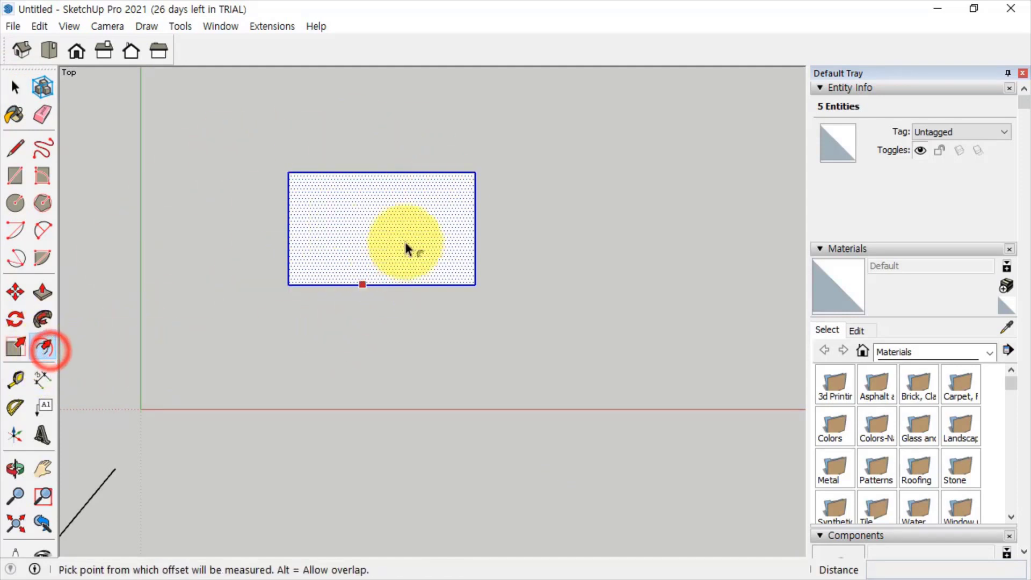
left_click(412, 285)
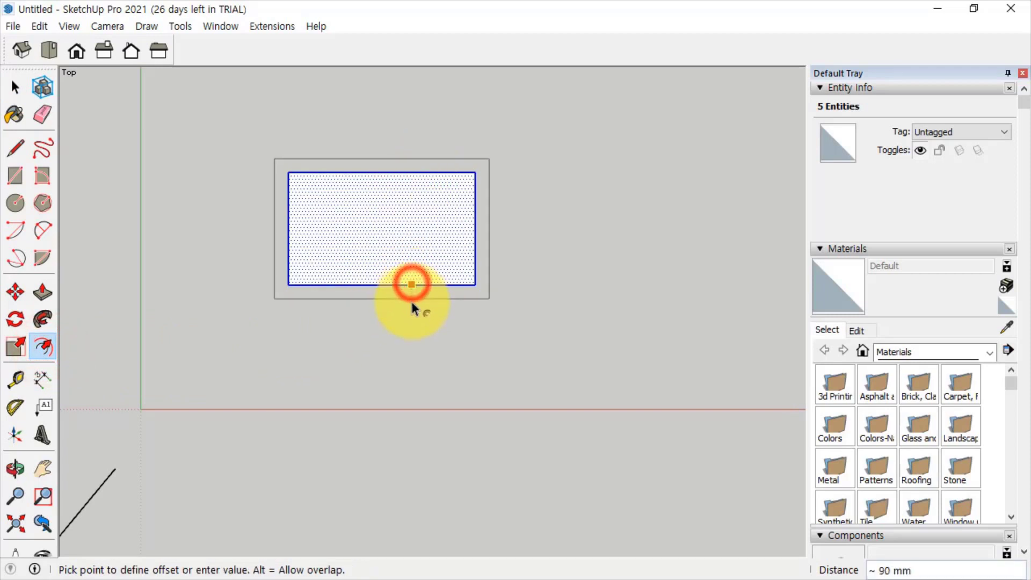
left_click(415, 366)
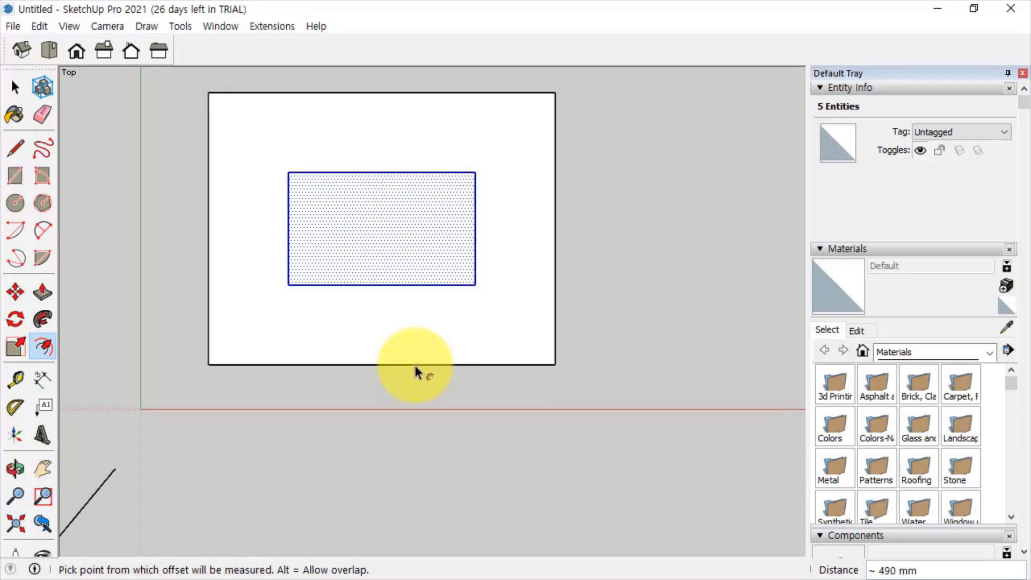
left_click(413, 286)
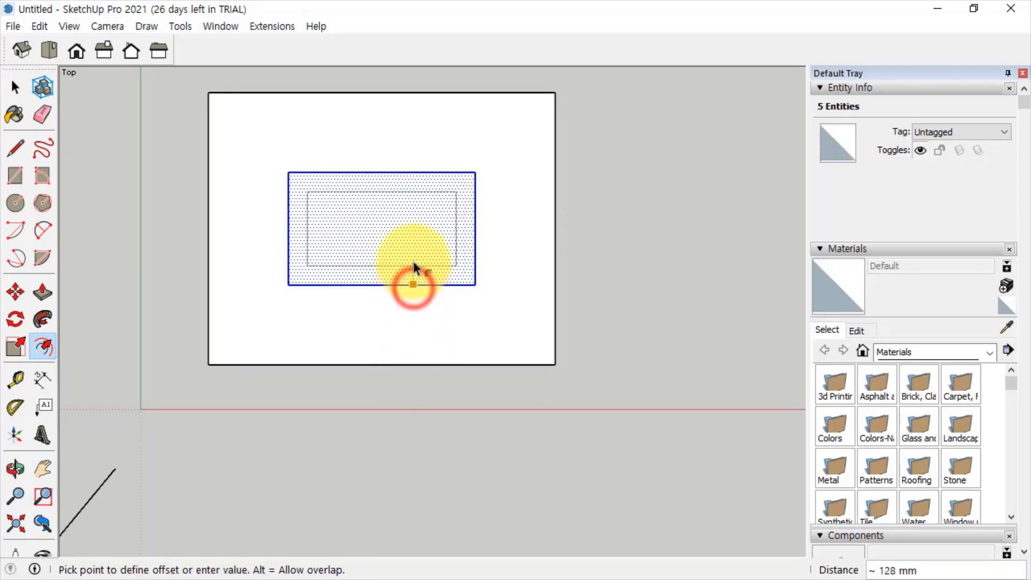
left_click(413, 251)
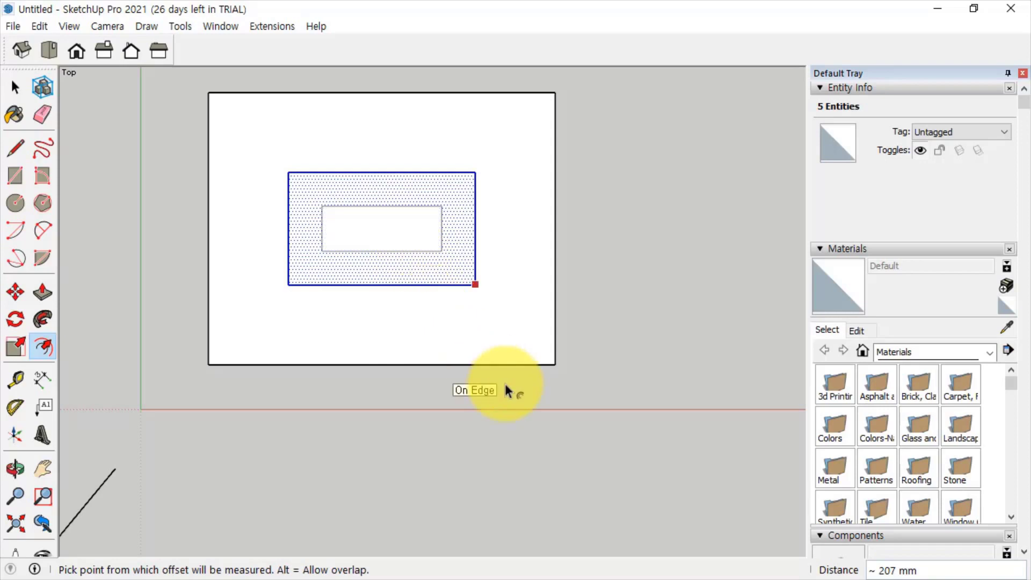
key("space")
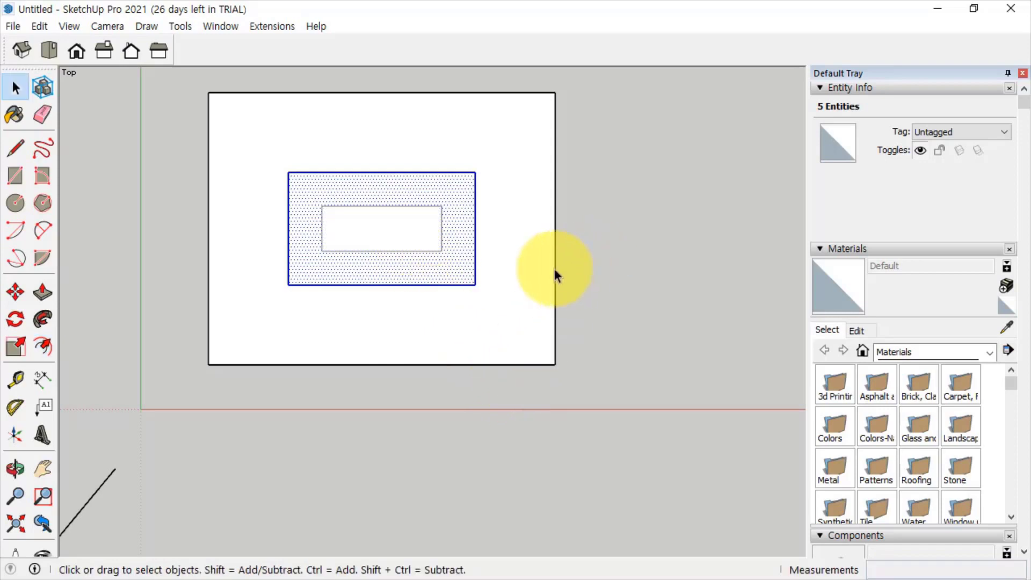
- Examine the nested rectangles by selecting their edges and faces one at a time
left_click(555, 266)
left_click(508, 362)
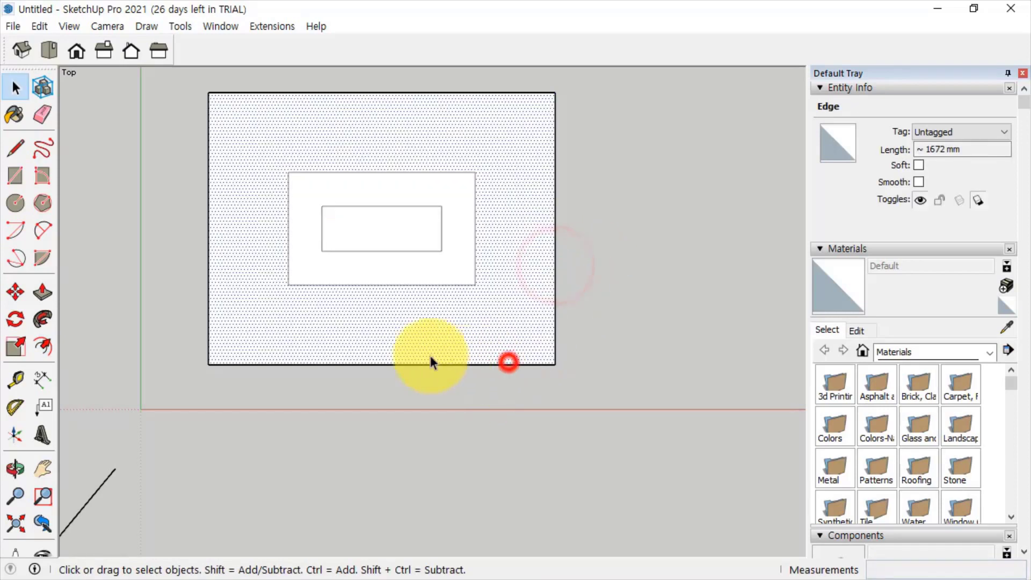
left_click(207, 234)
left_click(290, 92)
left_click(314, 139)
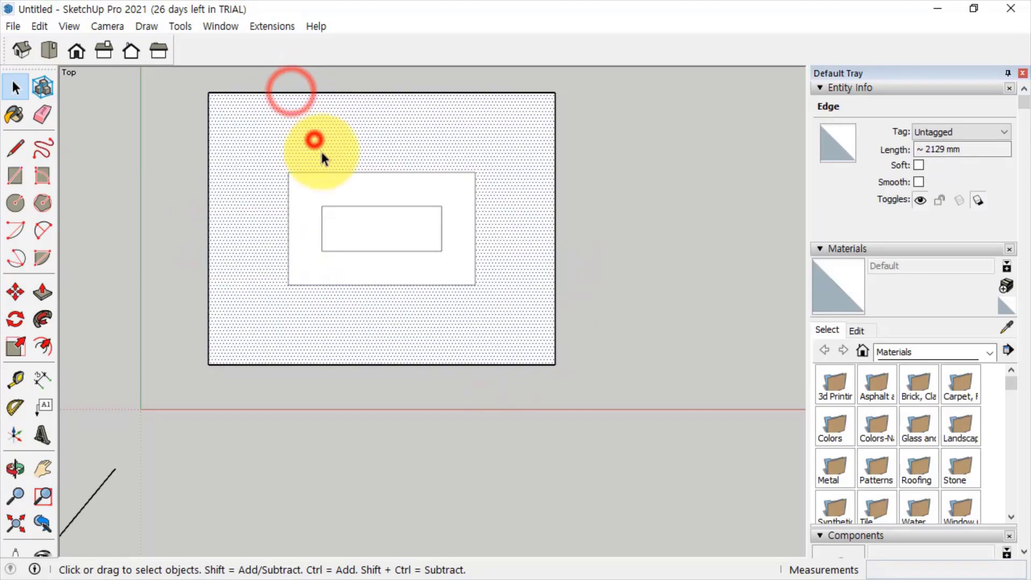
left_click(462, 202)
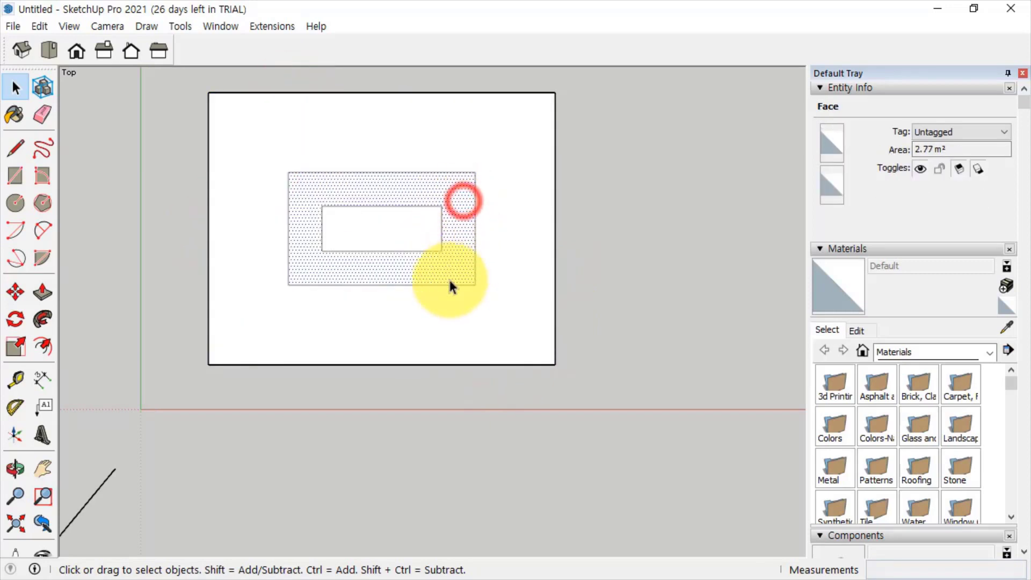
left_click(410, 224)
left_click(416, 173)
left_click(475, 209)
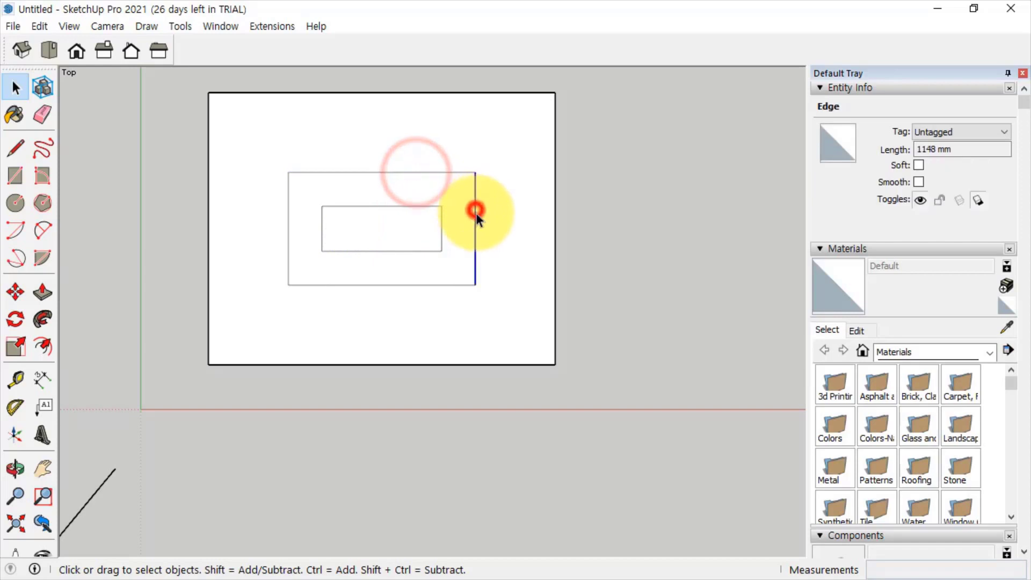
left_click(617, 270)
- Delete the ring face between the middle and inner rectangles, and select the outer and inner faces in turn
left_click(454, 255)
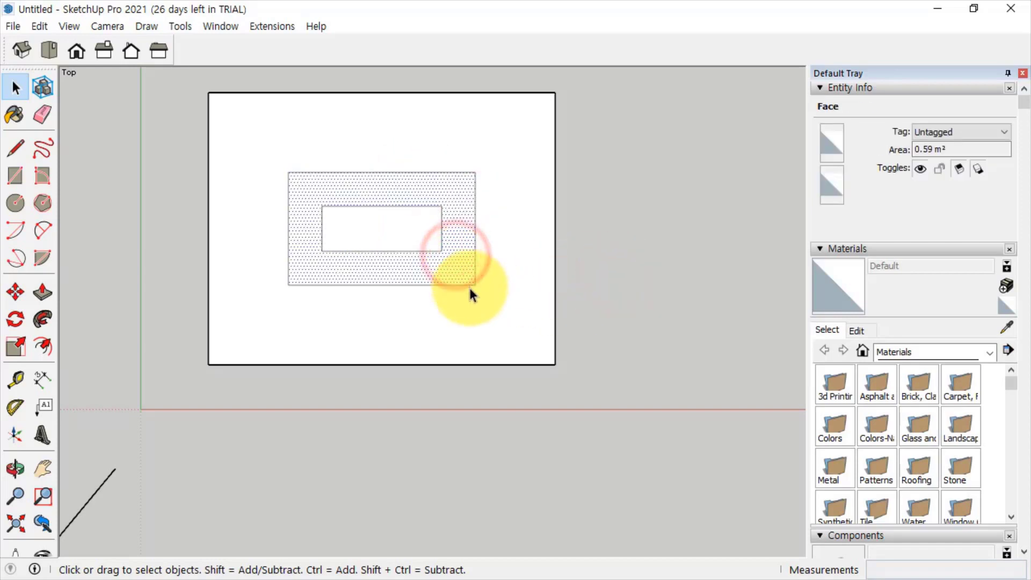
key("Delete")
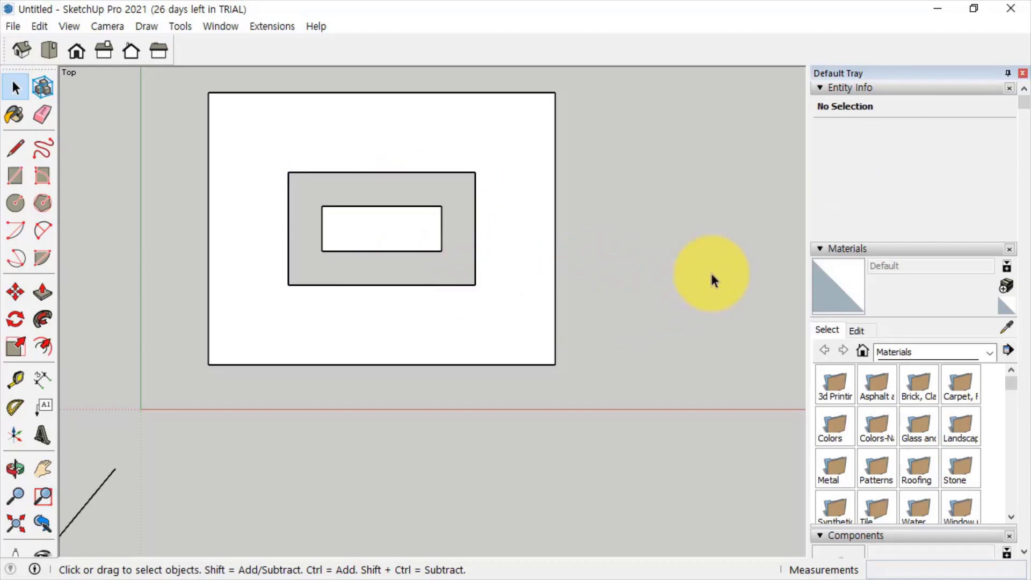
left_click(474, 318)
left_click(413, 231)
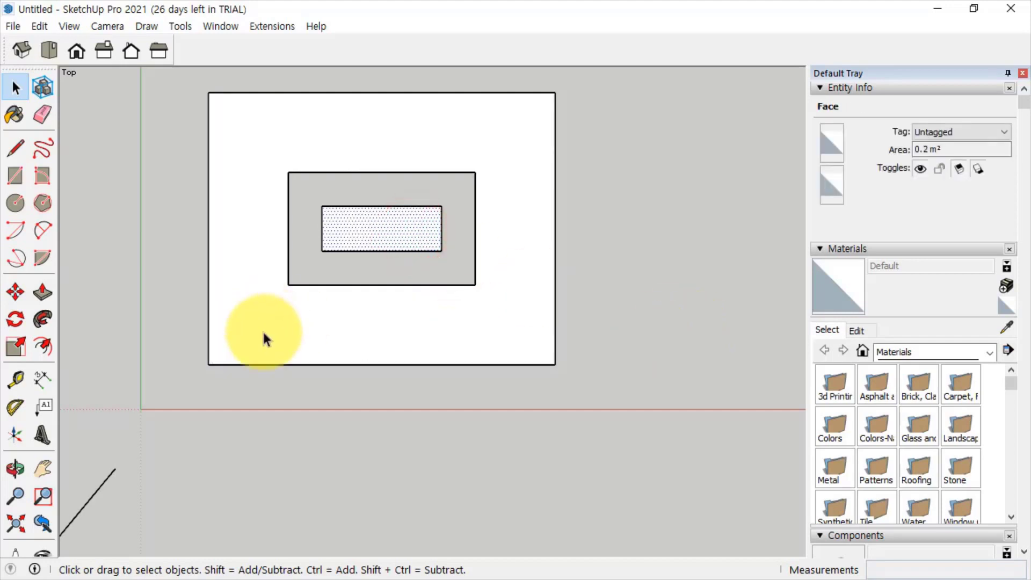
left_click(543, 412)
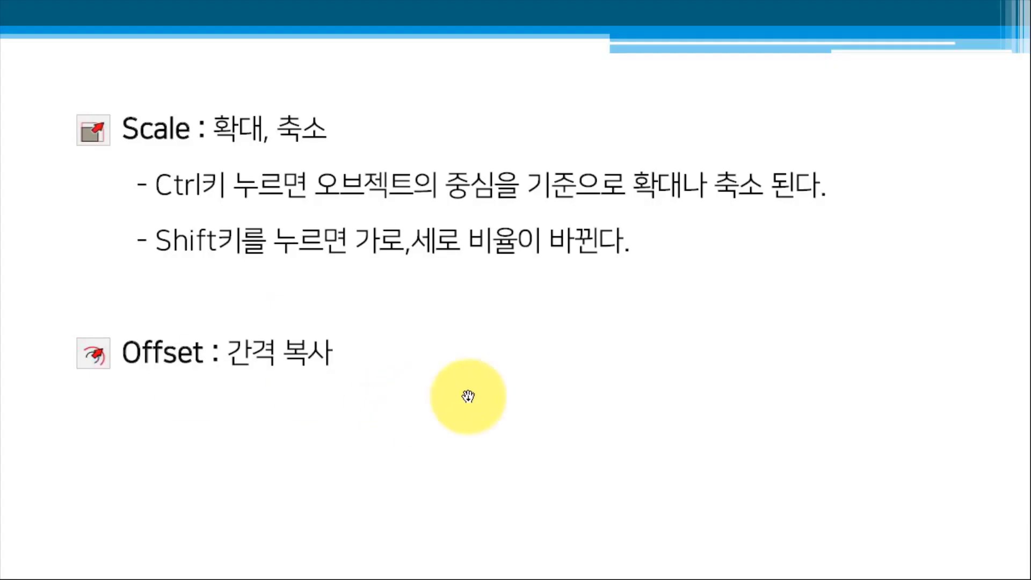
left_click(605, 407)
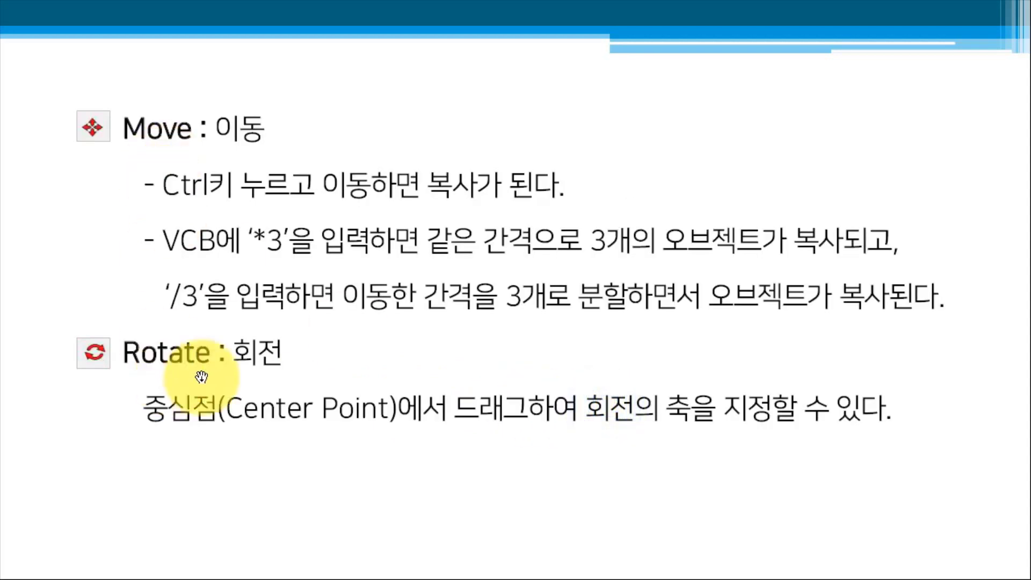
left_click(616, 386)
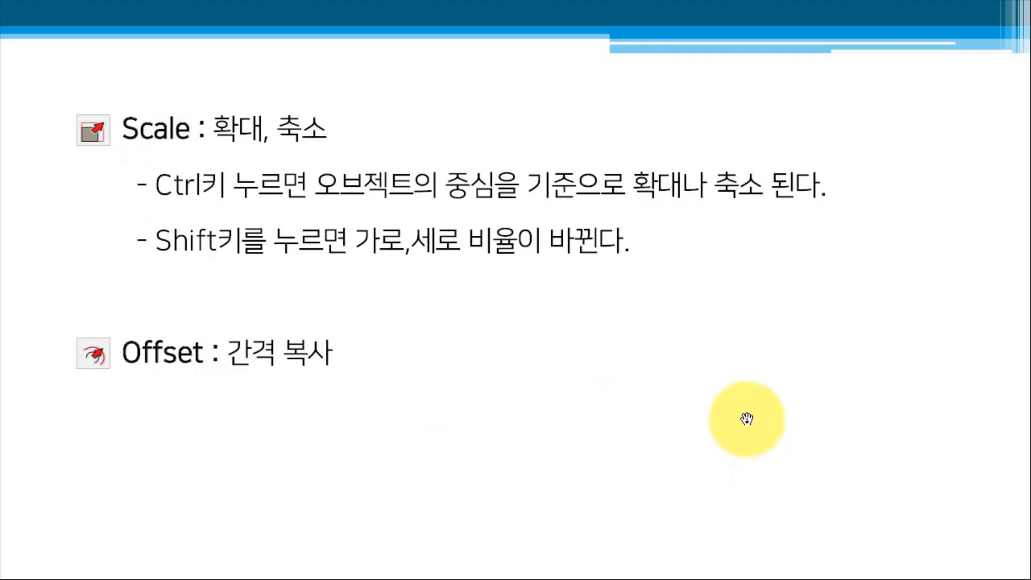
left_click(702, 428)
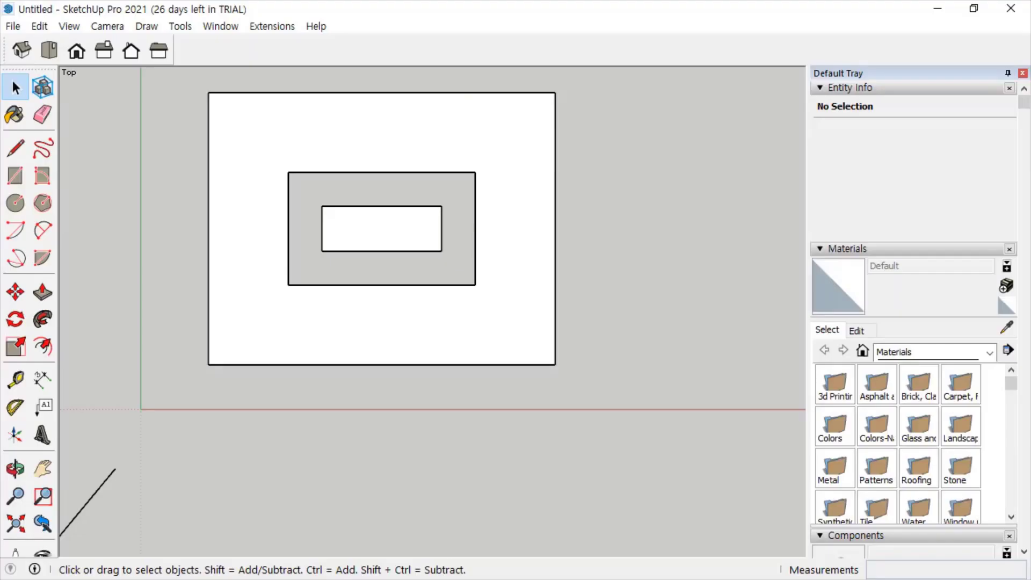
- Delete all of the nested rectangles with their faces and edges
middle_click_drag(414, 442, 450, 433)
left_click_drag(337, 175, 299, 173)
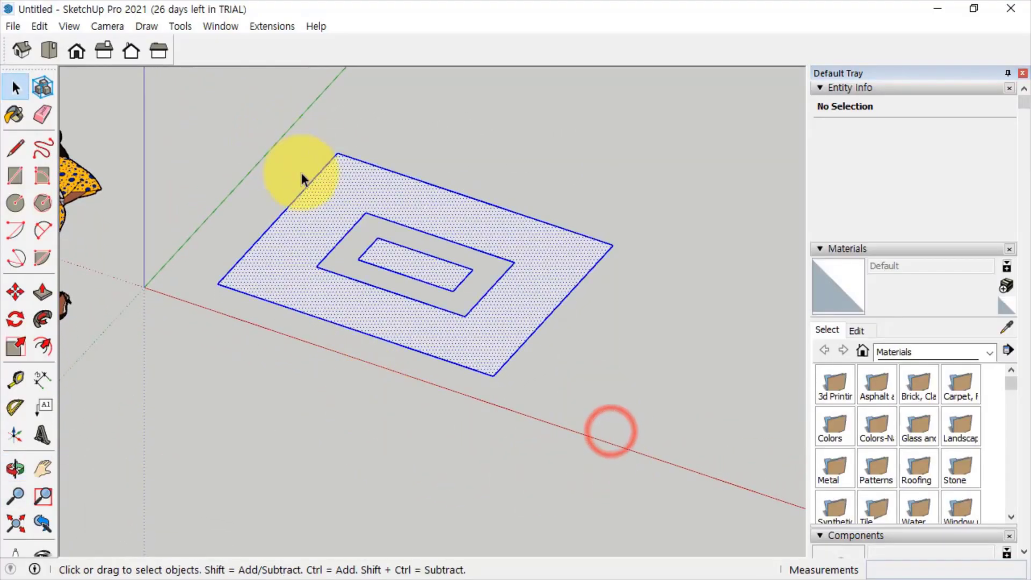
key("Delete")
middle_click_drag(404, 319, 386, 359, "shift")
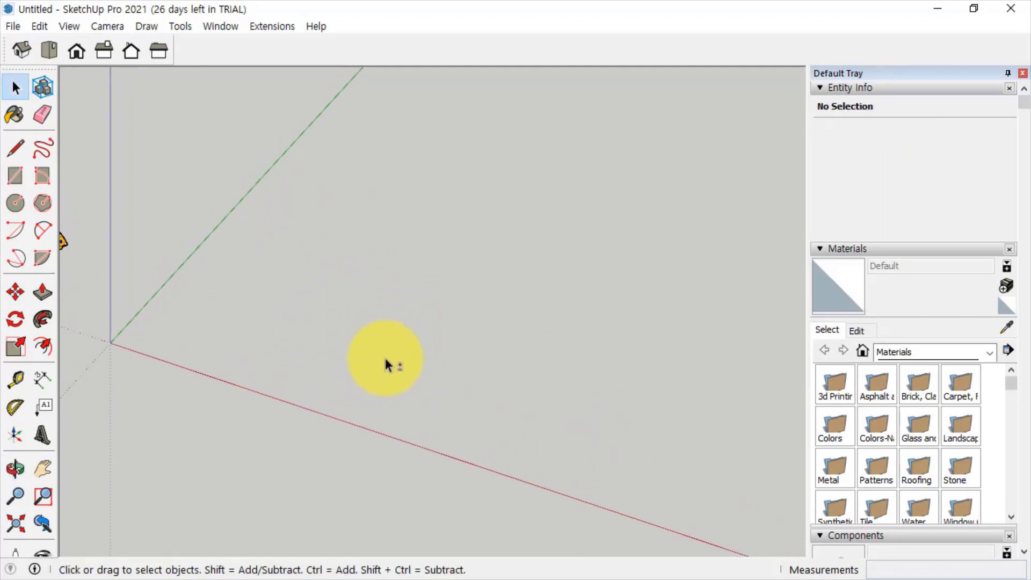
- Draw a new rectangle on the ground plane between the red and green axes
left_click(15, 176)
left_click(250, 309)
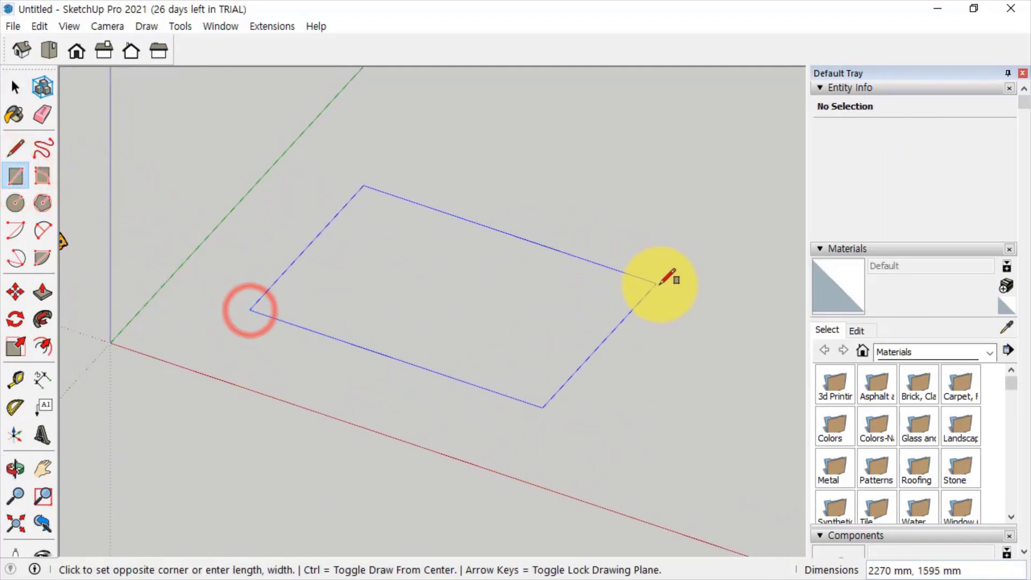
left_click(682, 295)
scroll(375, 271, "up", 1)
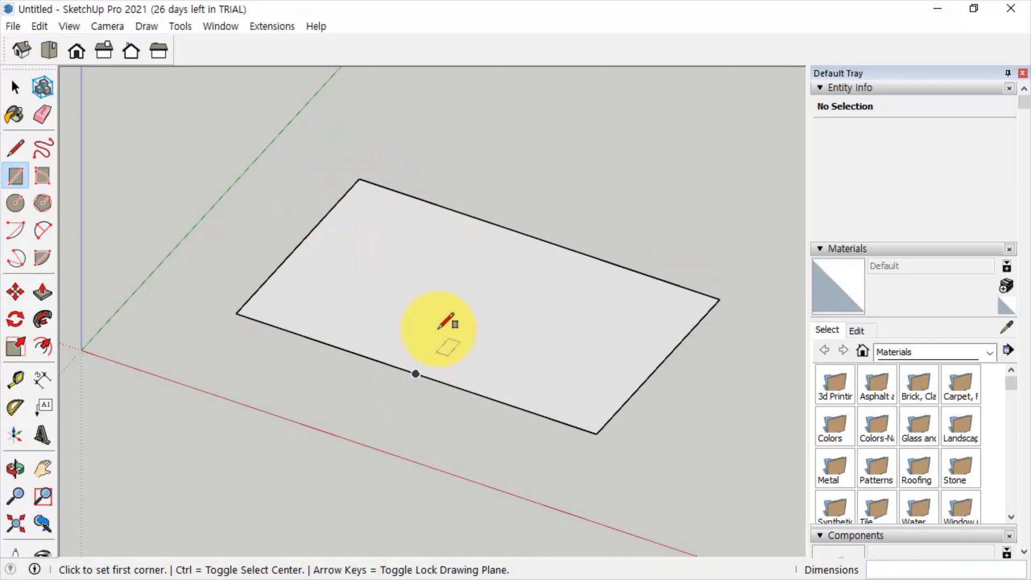
middle_click_drag(299, 280, 368, 340)
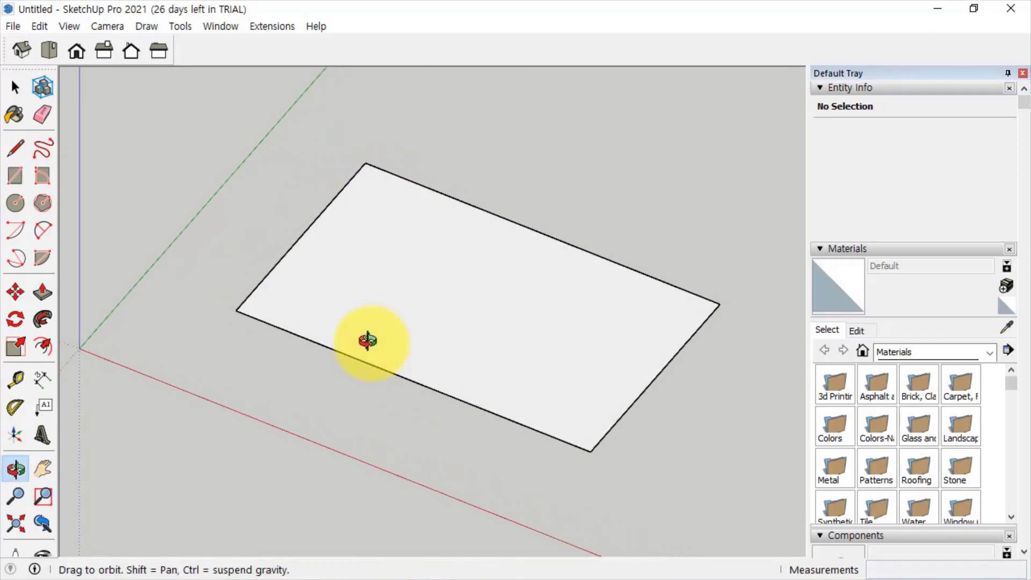
left_click(18, 233)
left_click(336, 194)
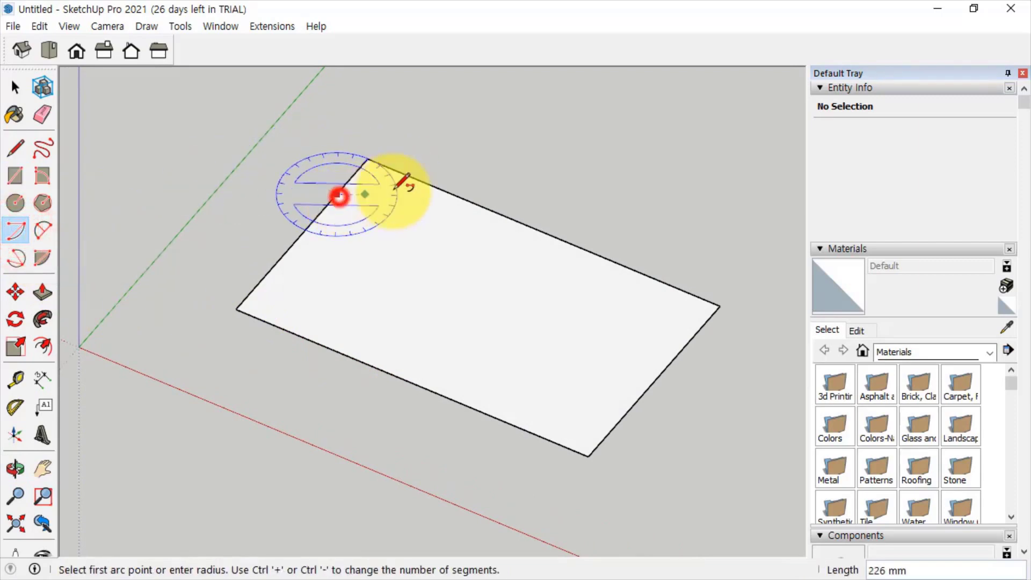
left_click(419, 179)
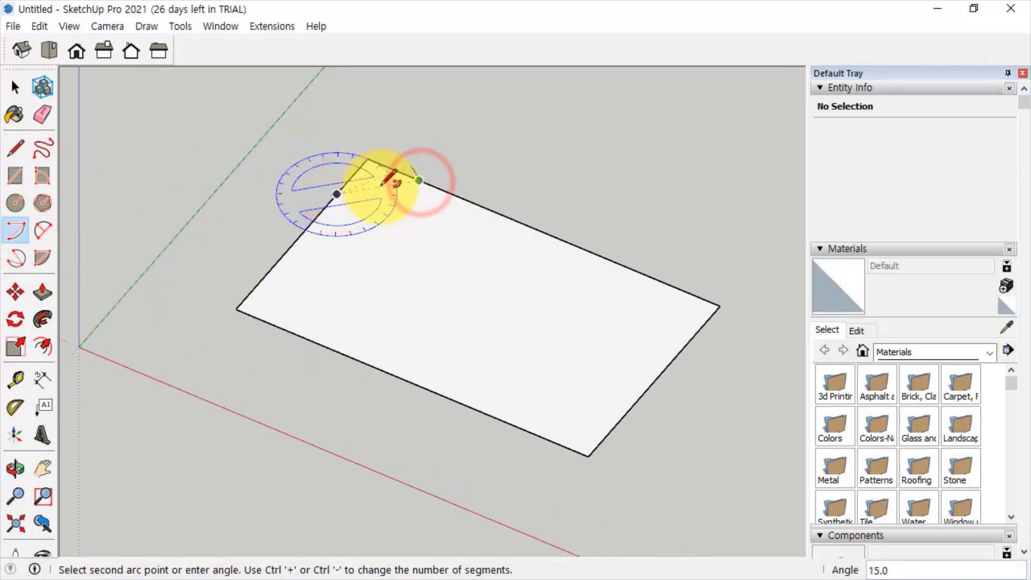
scroll(380, 184, "up", 2)
scroll(375, 185, "up", 2)
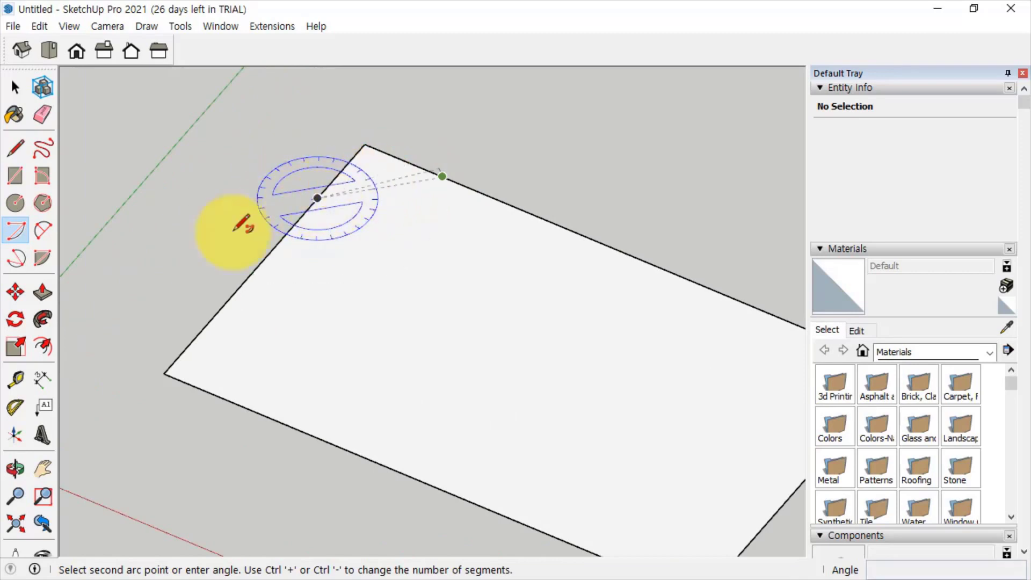
key("Escape")
- Draw two-point arcs across both corners of the rectangle's short side nearest the green axis, giving the far corner's arc a bulge of about 108 mm
left_click(43, 231)
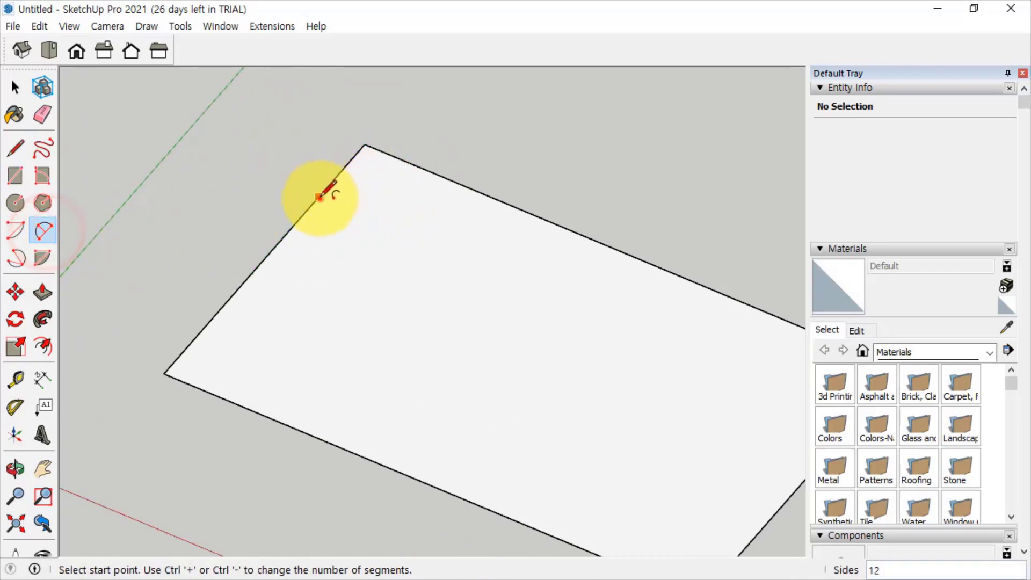
left_click(319, 197)
left_click(427, 171)
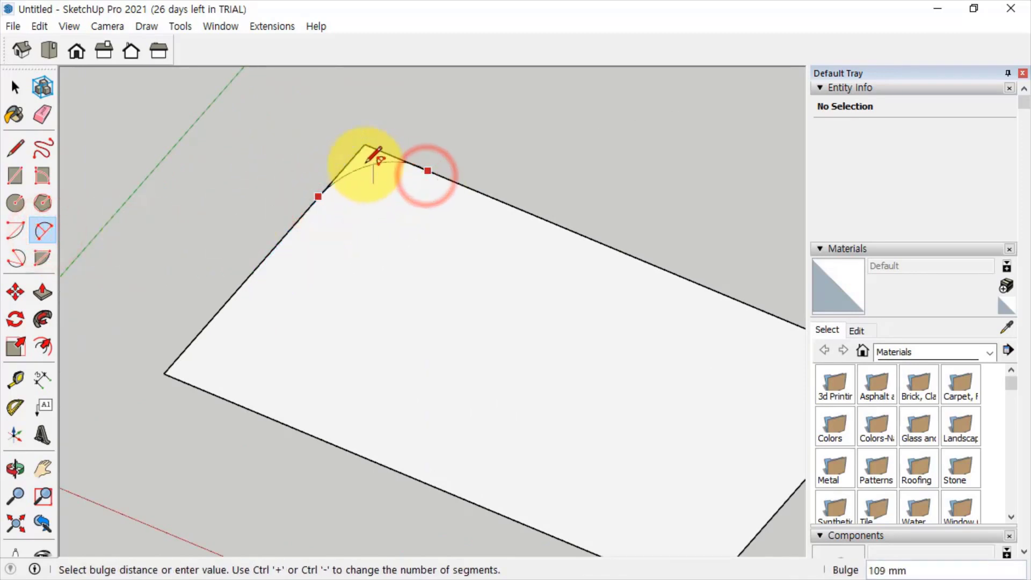
left_click(363, 163)
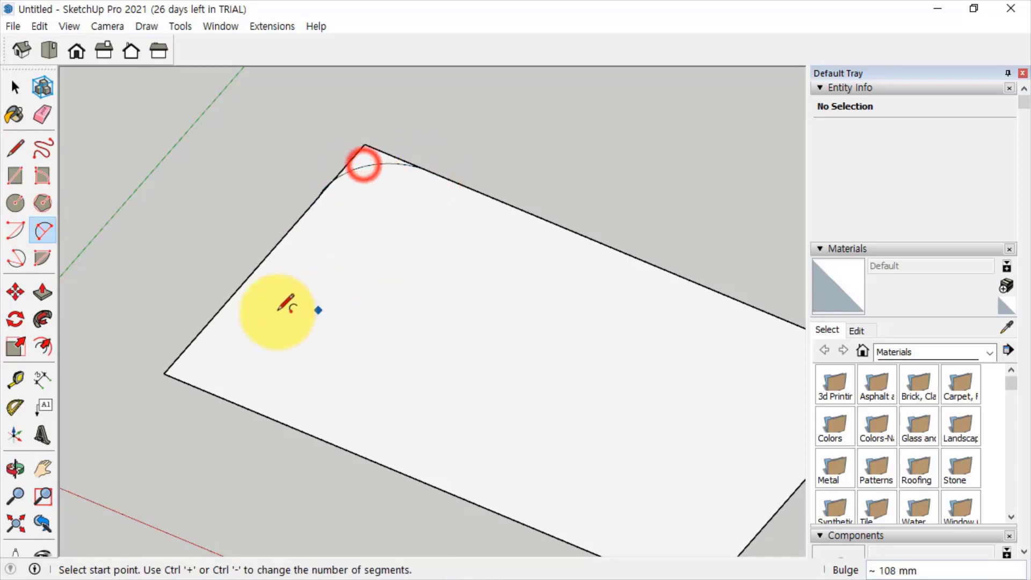
left_click(200, 331)
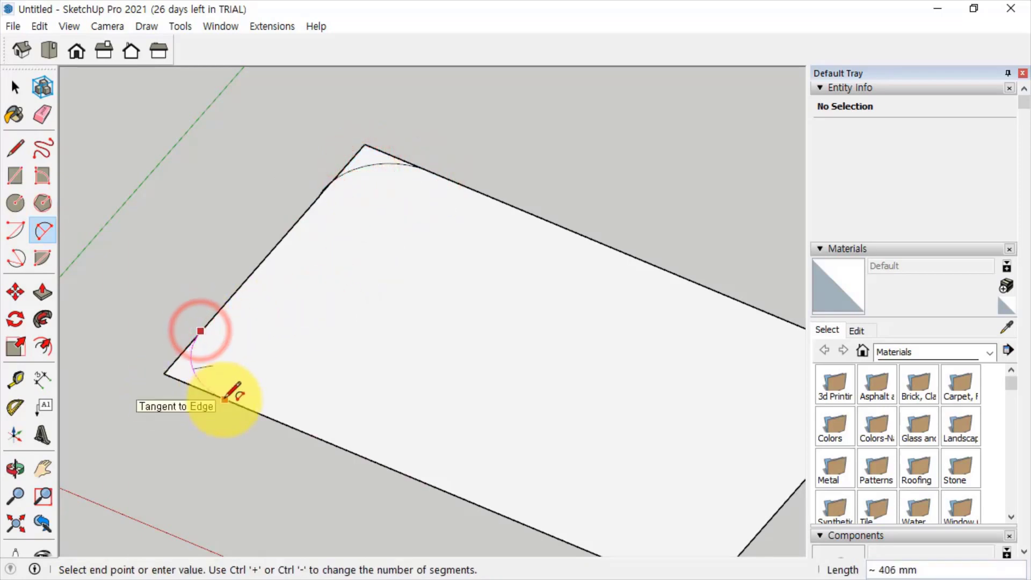
left_click(224, 399)
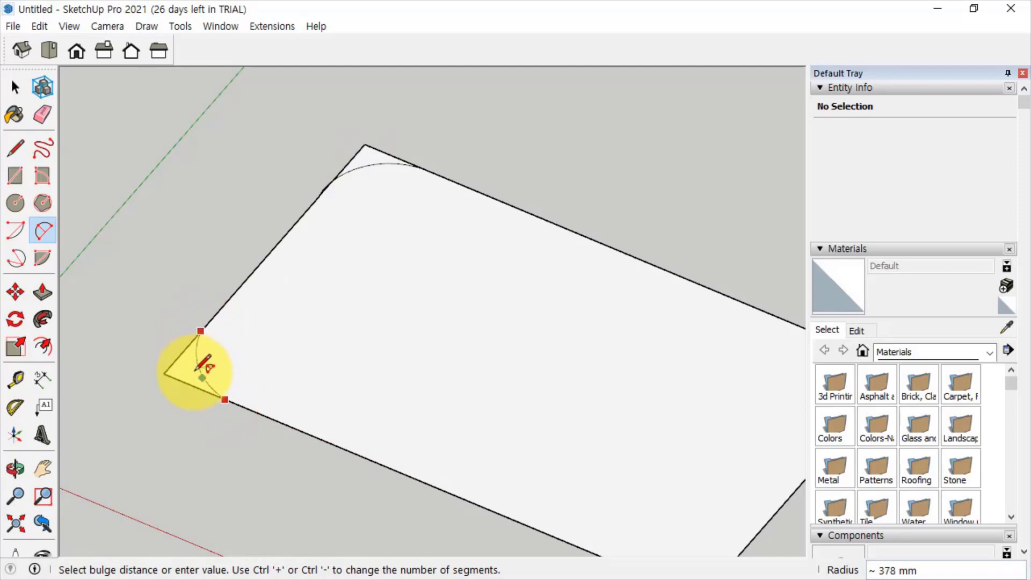
left_click(191, 372)
- Examine how the arcs split the rectangle by selecting an arc, the main face and the far corner's face in turn
key("space")
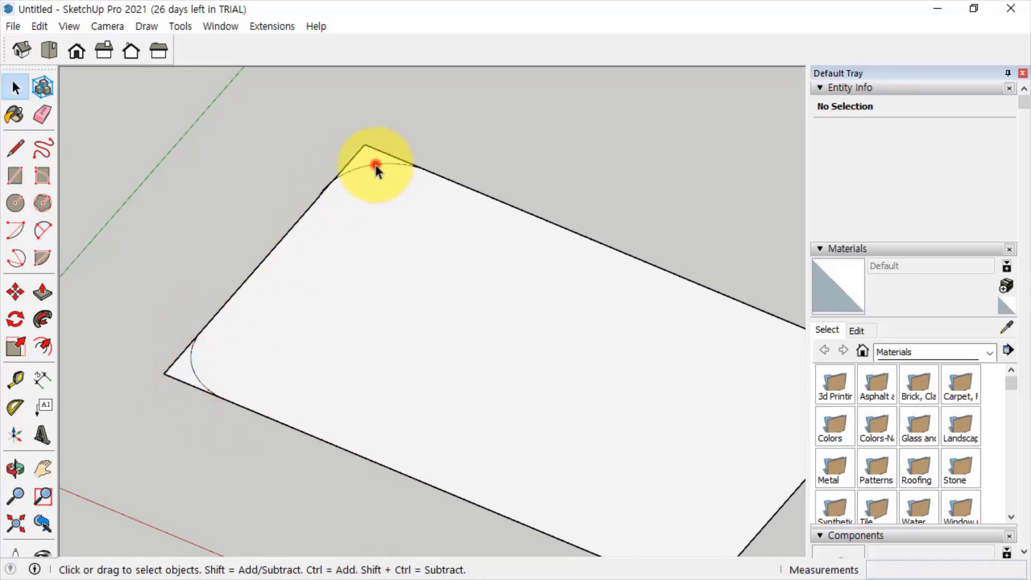
left_click(375, 164)
left_click(360, 241)
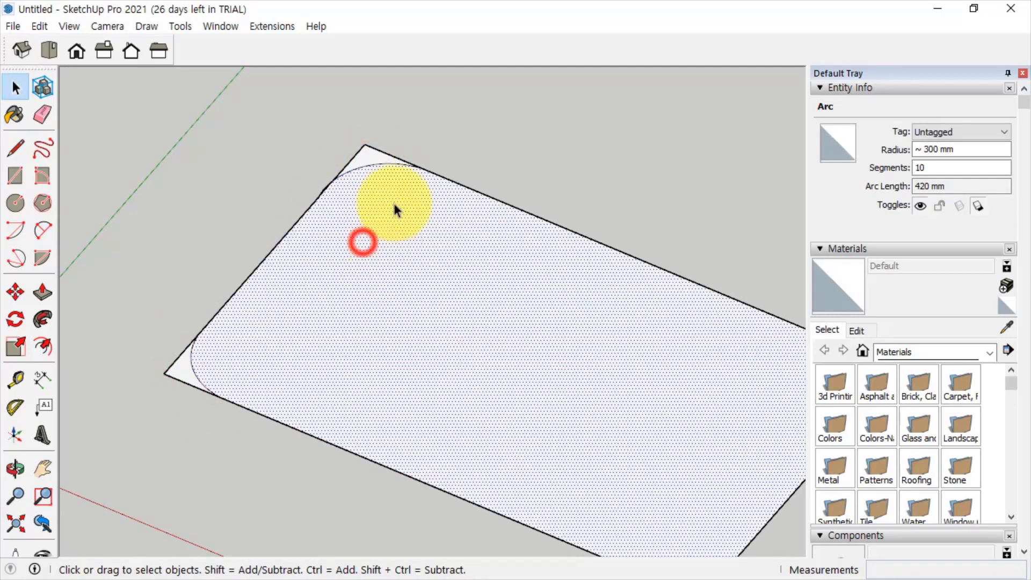
left_click(376, 151)
left_click(373, 157)
left_click(369, 155)
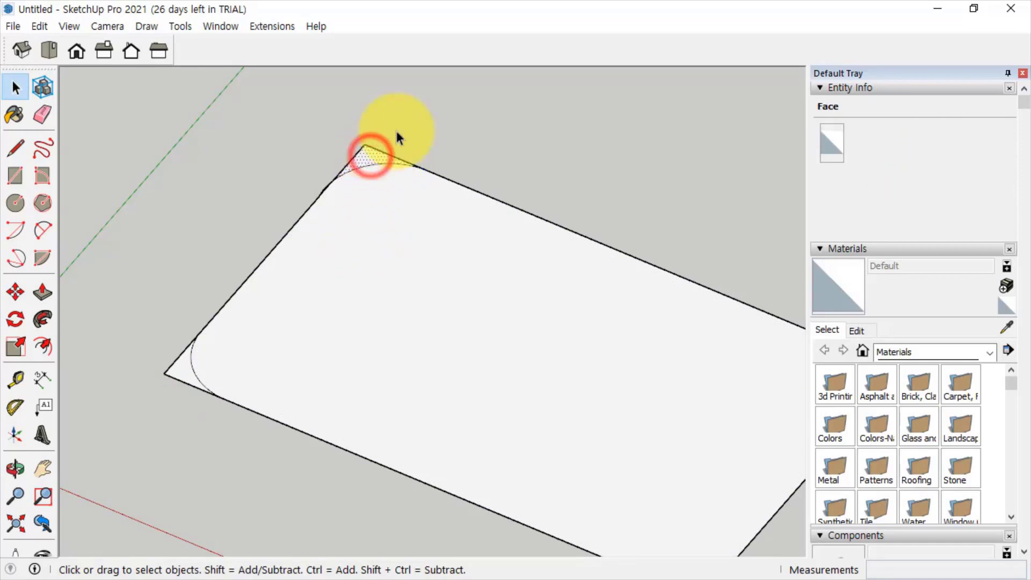
left_click(389, 115)
- Delete the leftover corner faces and edges outside both arcs to round the rectangle's two corners
double_click(357, 154)
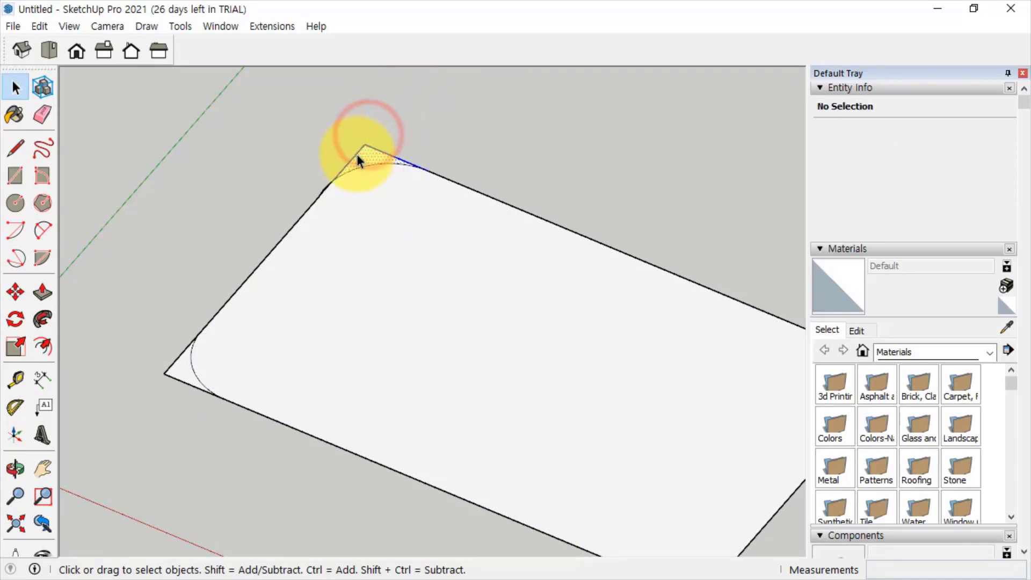
key("Delete")
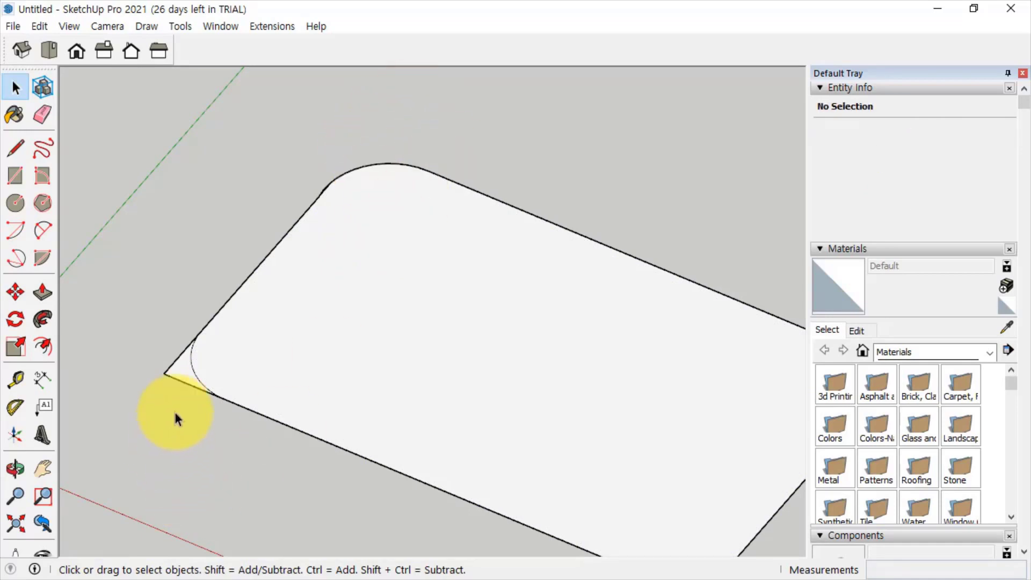
double_click(176, 389)
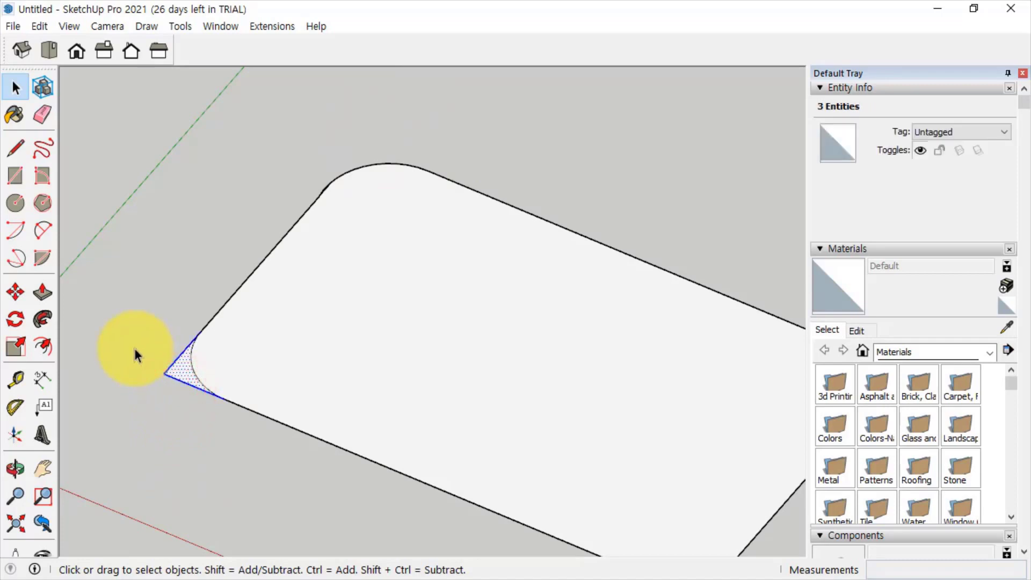
key("Delete")
scroll(149, 305, "down", 2)
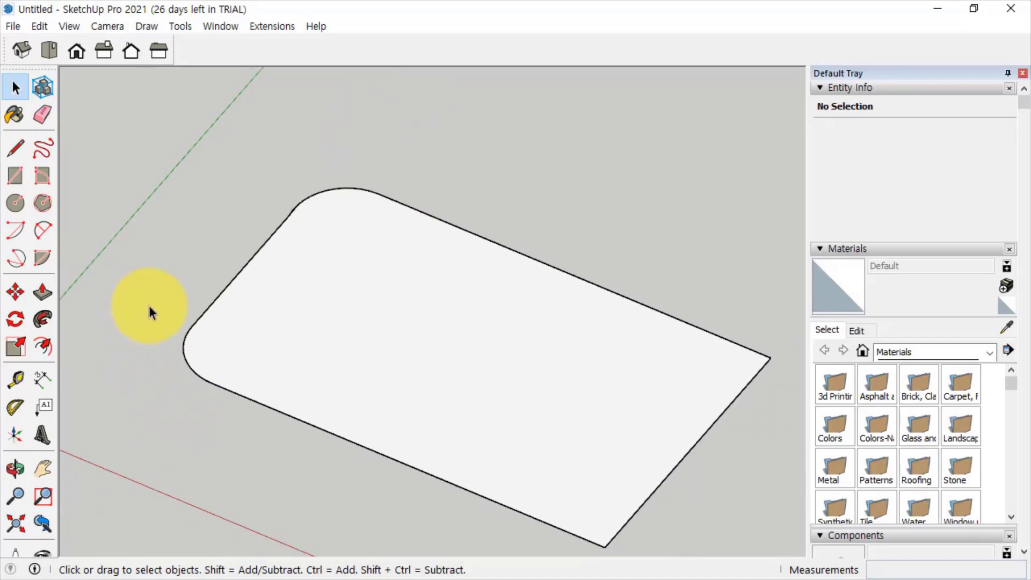
- Draw a circle with a radius of about 141 mm on the ground between the origin and the rounded plate
middle_click_drag(450, 430, 358, 333)
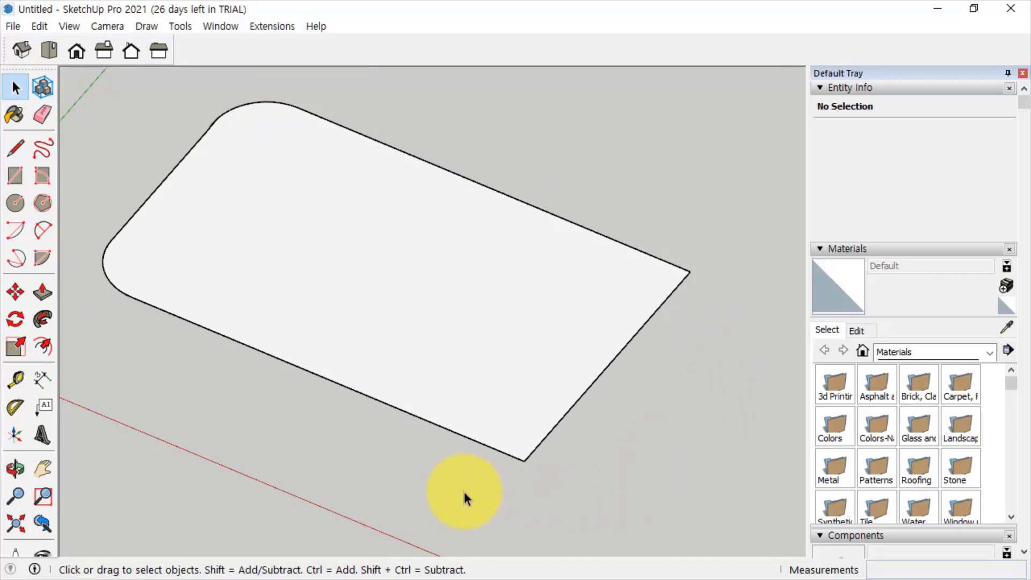
middle_click_drag(464, 493, 460, 449)
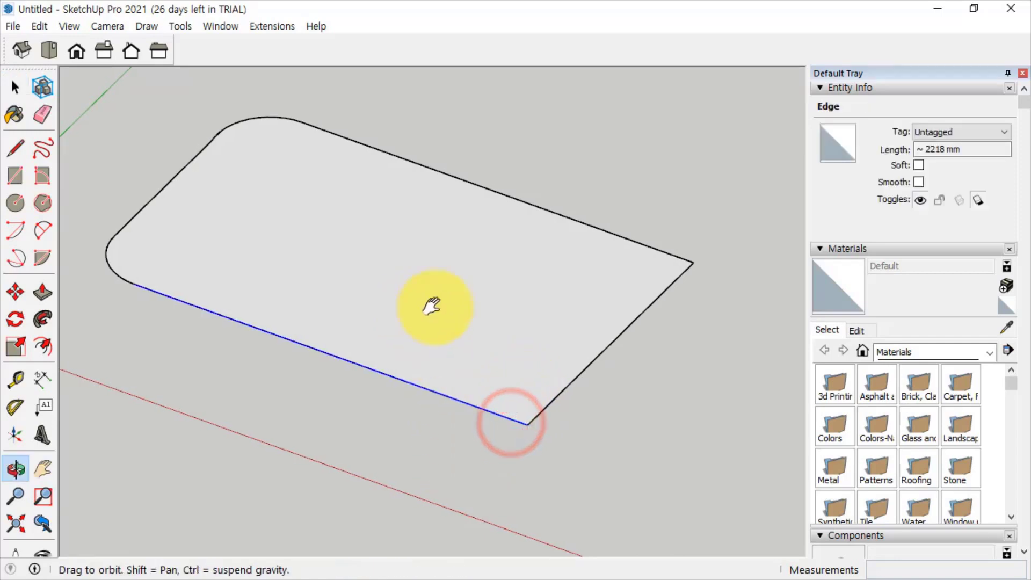
middle_click_drag(433, 304, 615, 320, "shift")
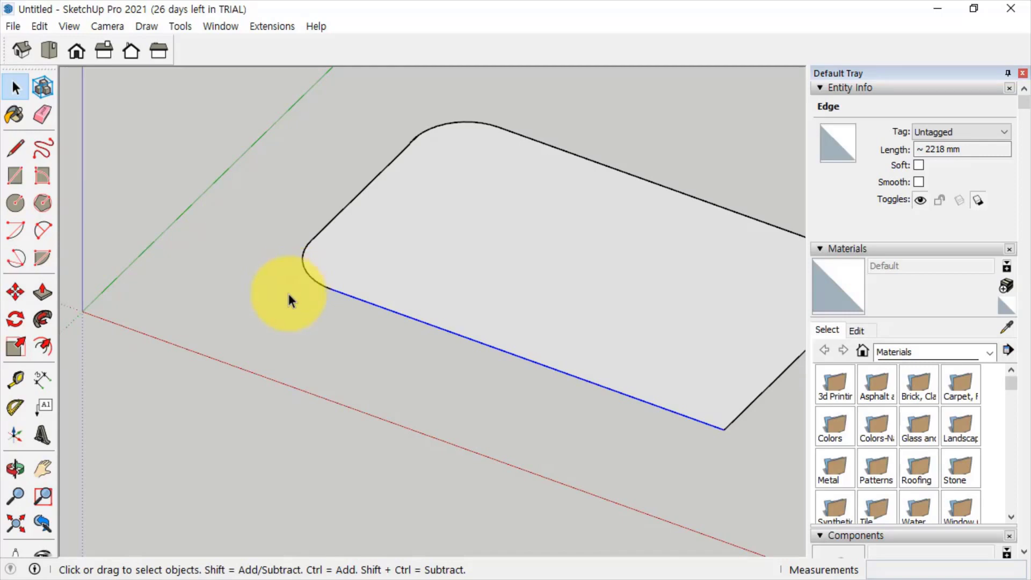
left_click(283, 340)
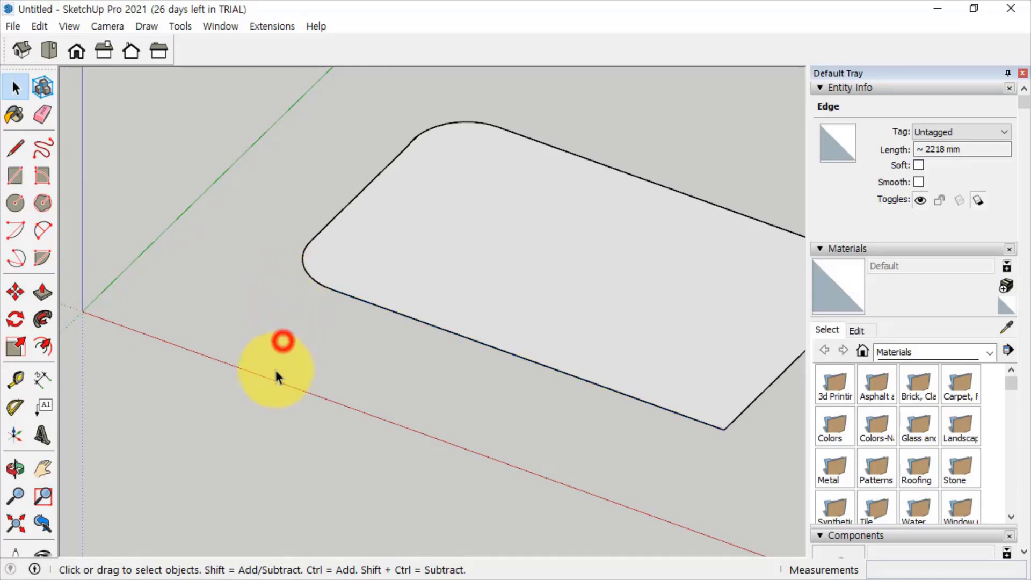
left_click(15, 203)
left_click(219, 306)
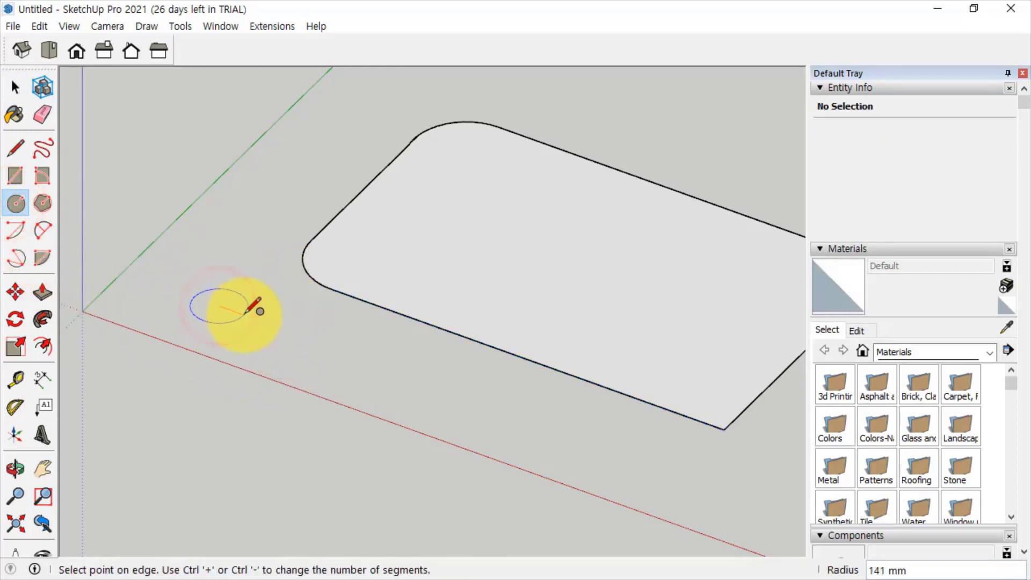
left_click(245, 314)
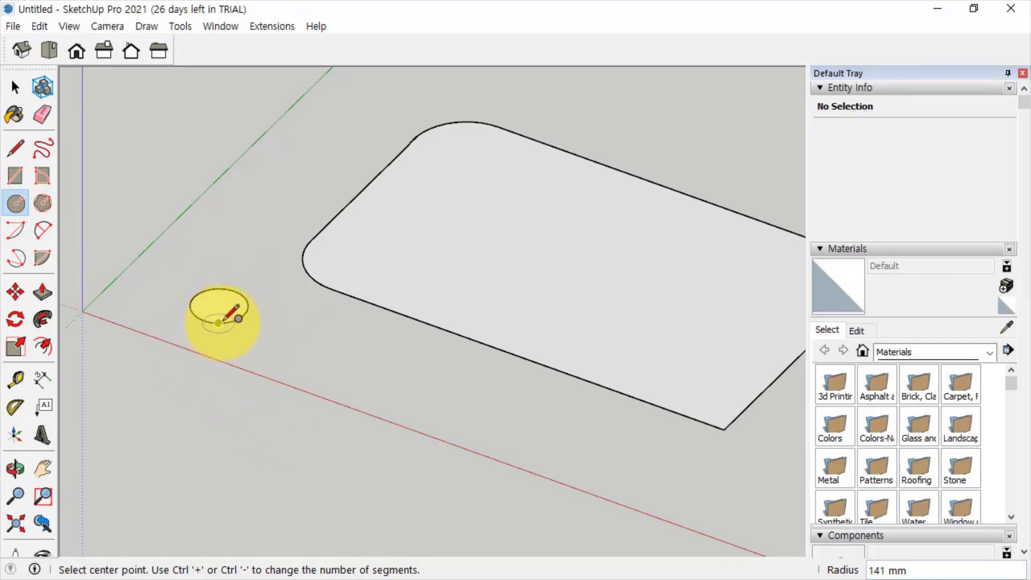
- Rotate the circle's face and edges 270 degrees about the red axis through its center to stand it upright
key("space")
double_click(219, 305)
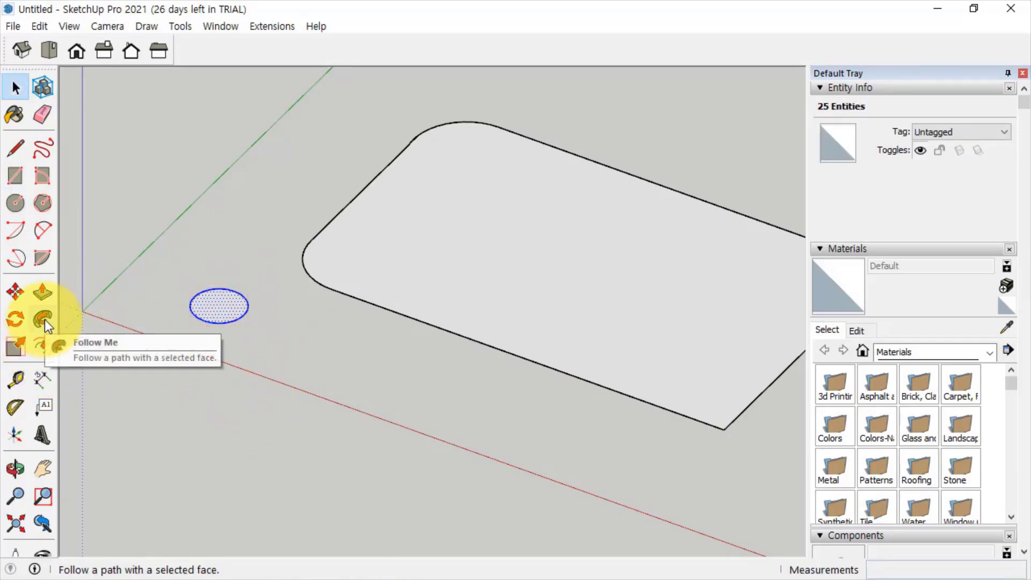
left_click(15, 319)
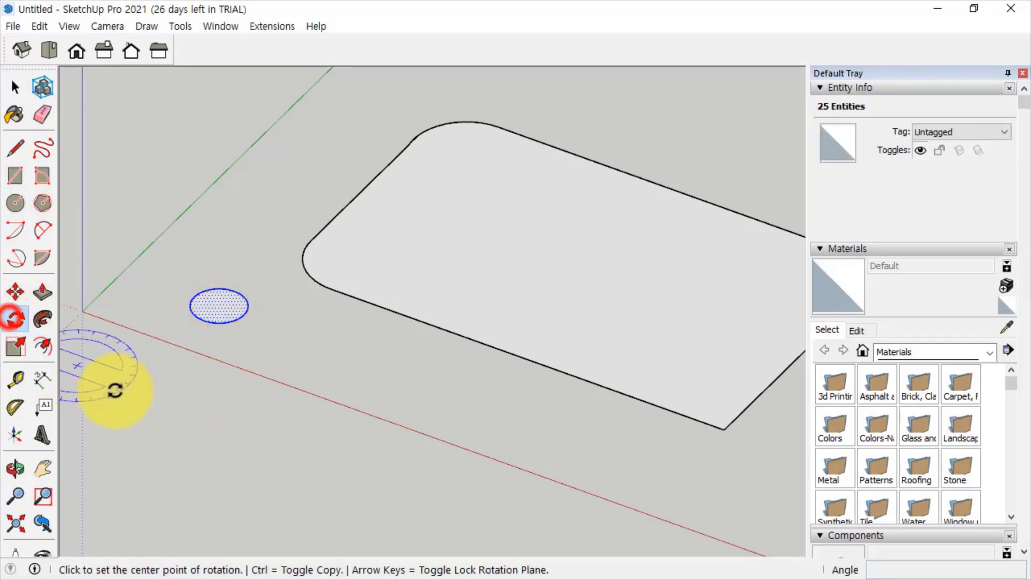
key("Right")
left_click(219, 305)
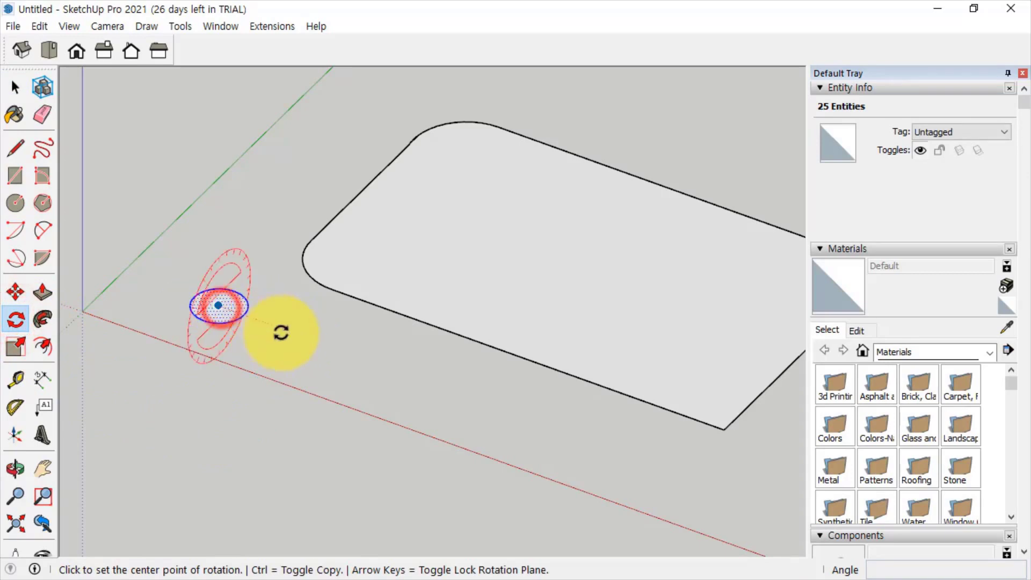
left_click(312, 344)
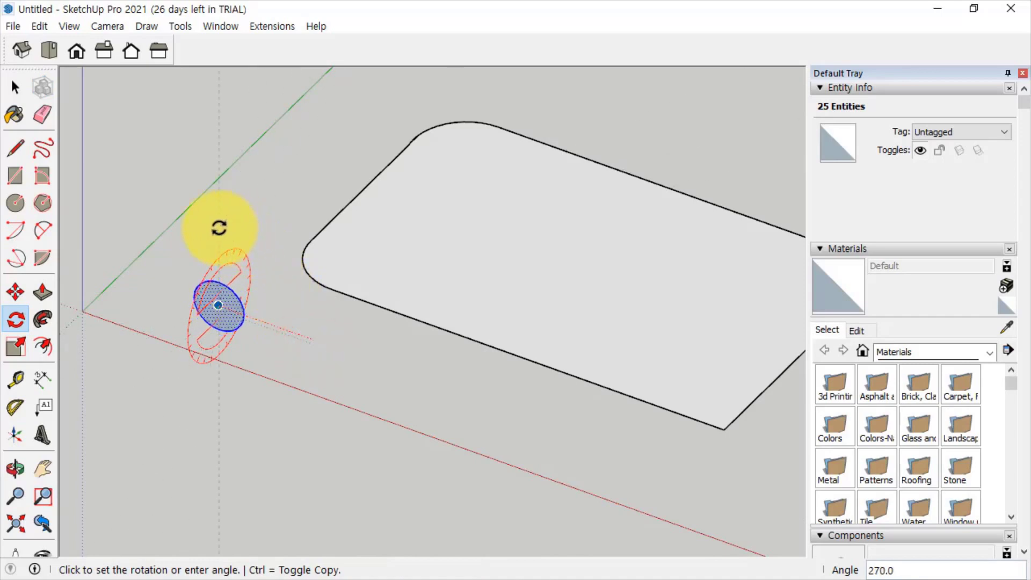
left_click(218, 227)
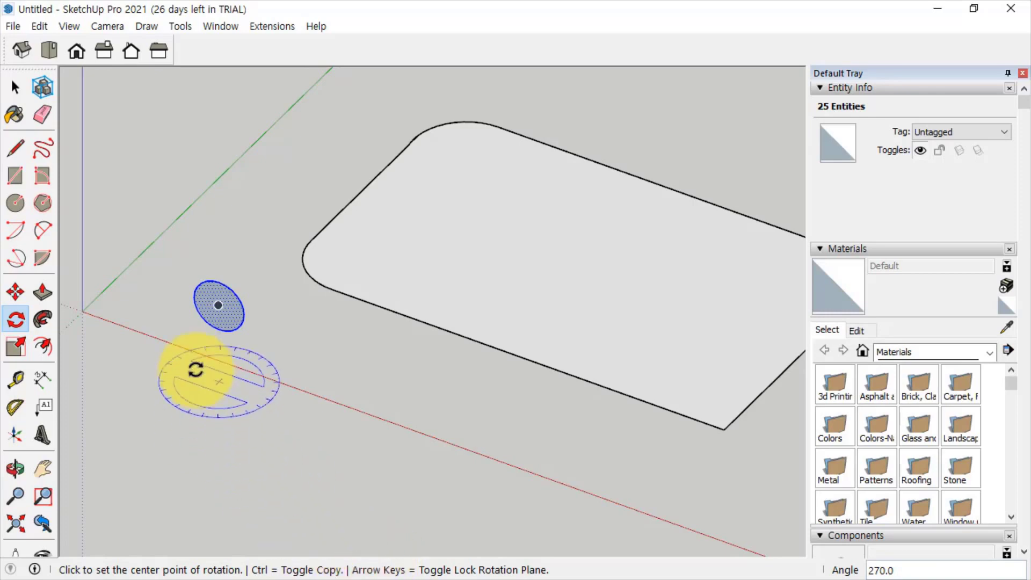
- Scale the upright circle uniformly from its upper corner grip to about 0.56
scroll(195, 369, "up", 1)
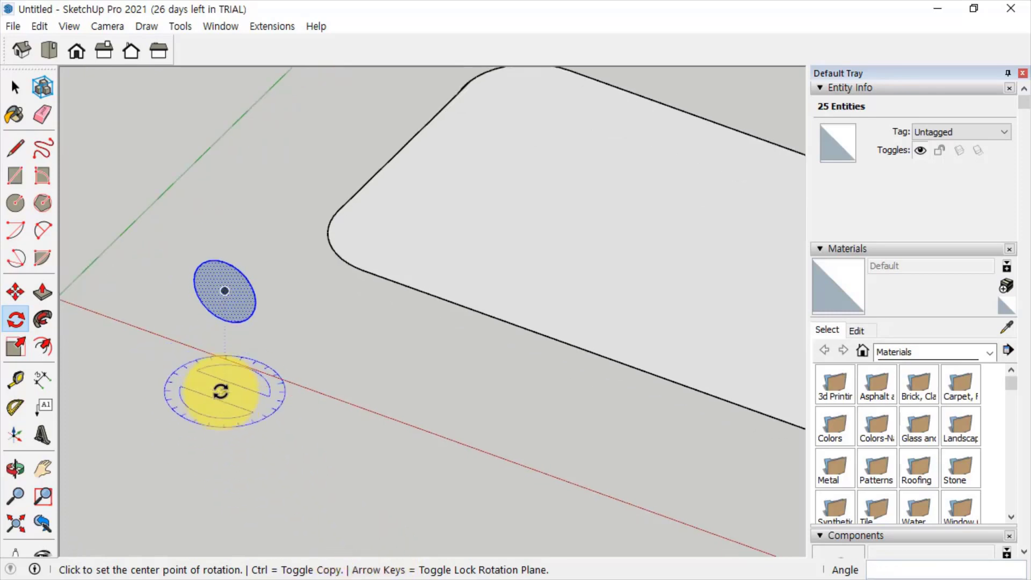
left_click(21, 352)
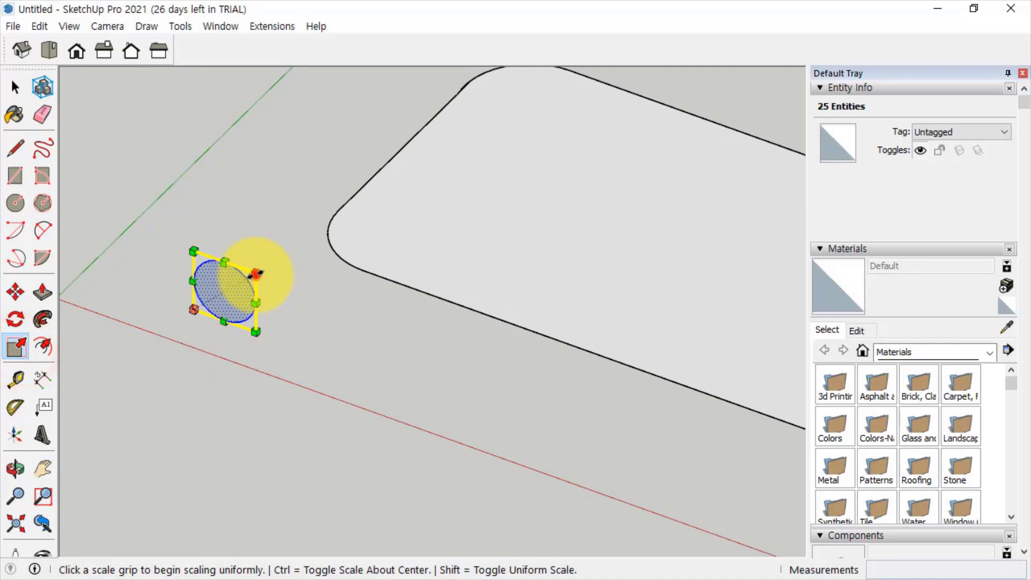
left_click(256, 274)
left_click(204, 302)
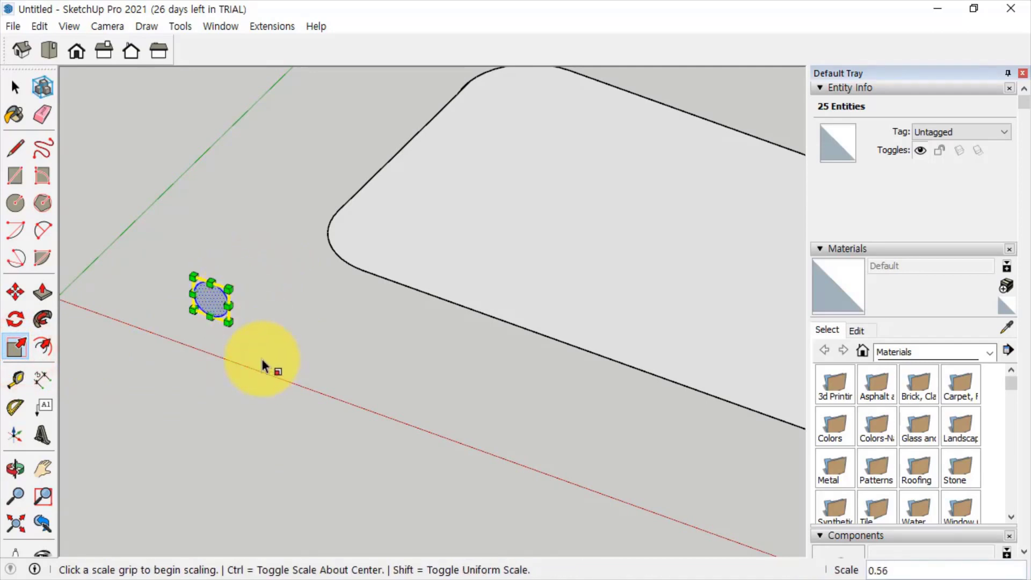
- Move the upright circle by its center onto the endpoint of the near rounded corner's arc on the plate outline
key("space")
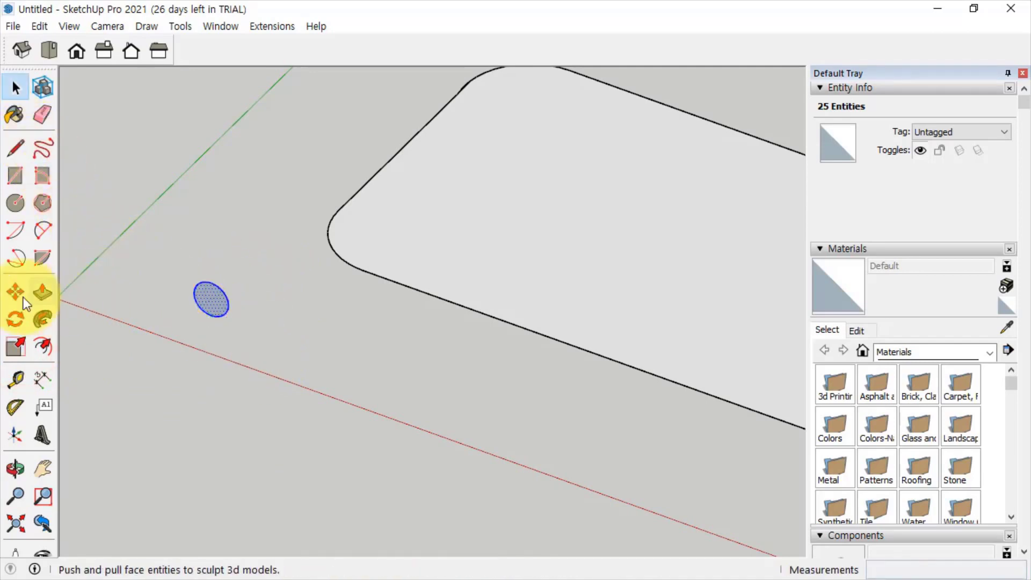
left_click(16, 292)
scroll(212, 302, "up", 3)
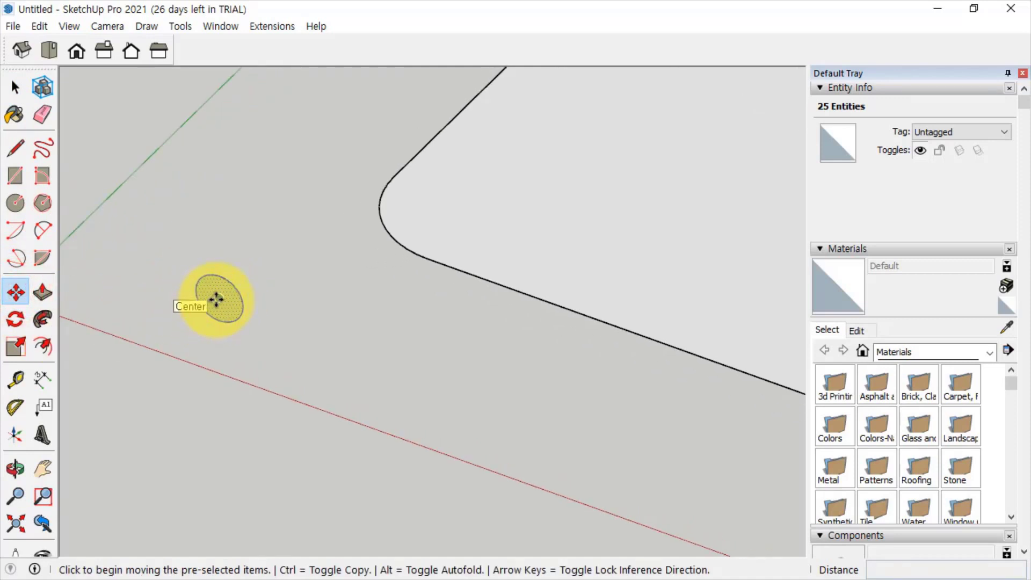
left_click(216, 300)
scroll(207, 299, "down", 3)
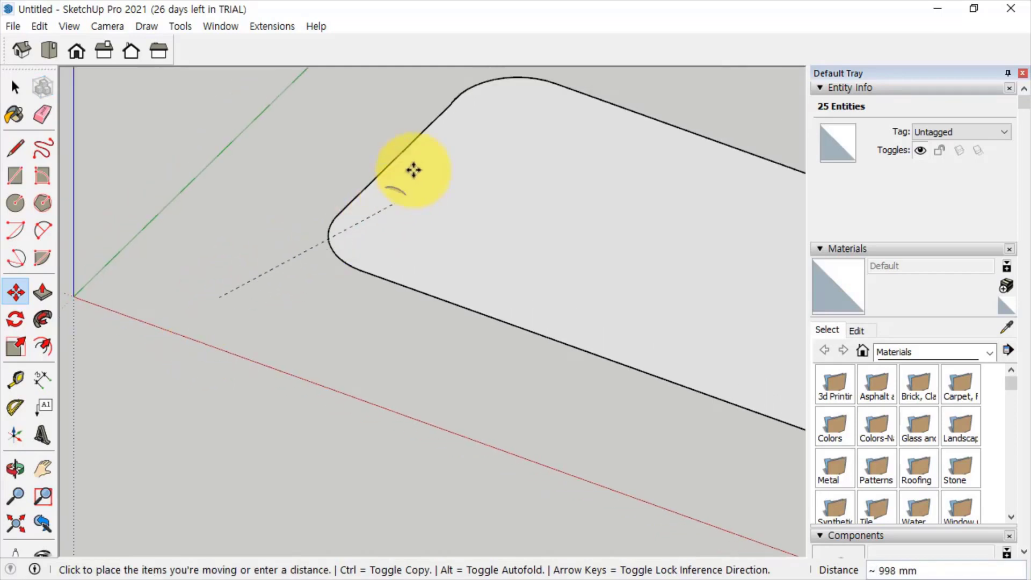
scroll(340, 214, "up", 2)
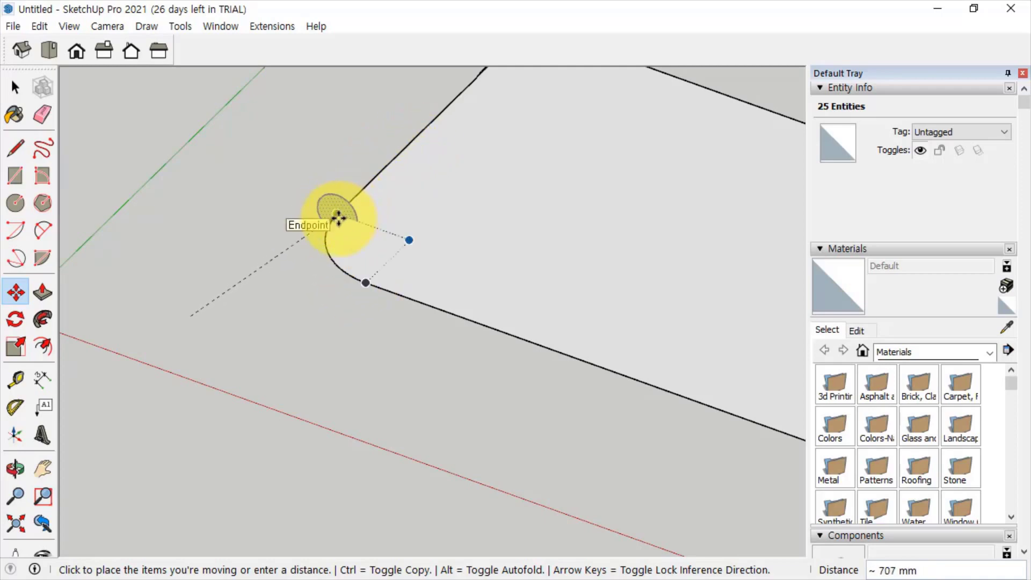
left_click(338, 217)
scroll(192, 360, "down", 2)
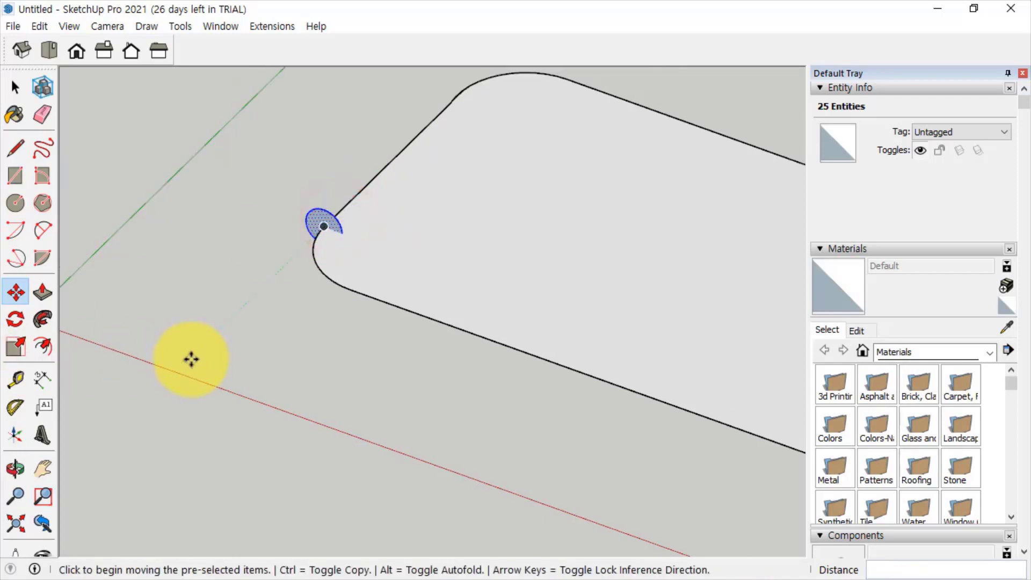
scroll(234, 370, "down", 1)
middle_click_drag(314, 315, 178, 310, "shift")
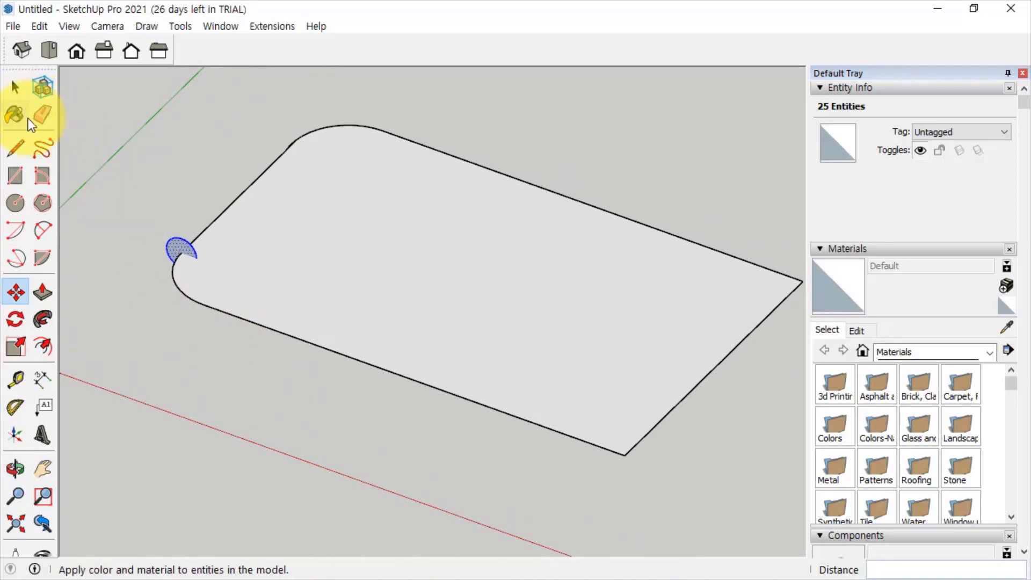
- Delete the rounded plate's face, keeping its outline as the path
left_click(15, 87)
left_click(434, 283)
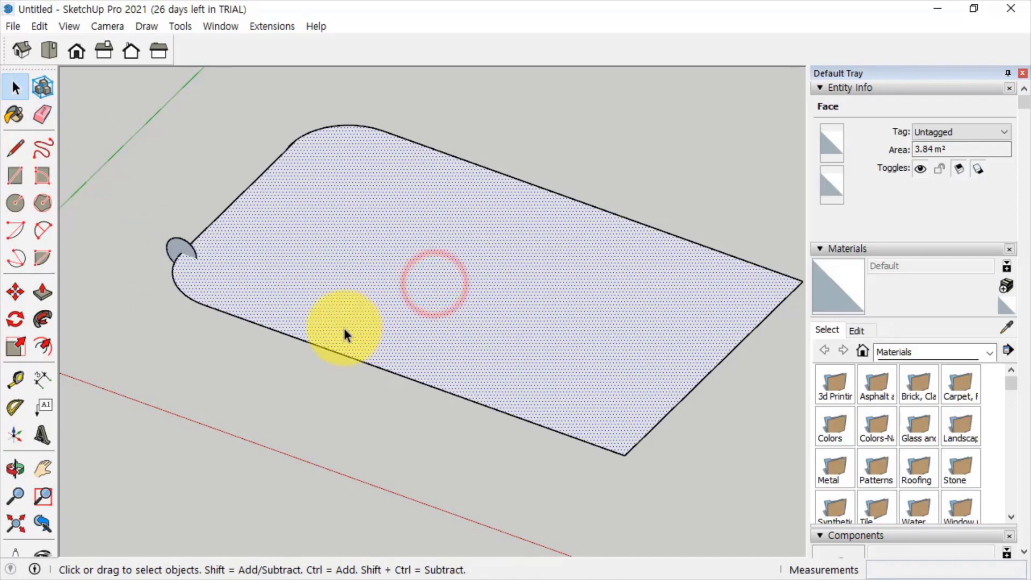
left_click(255, 387)
left_click(456, 255)
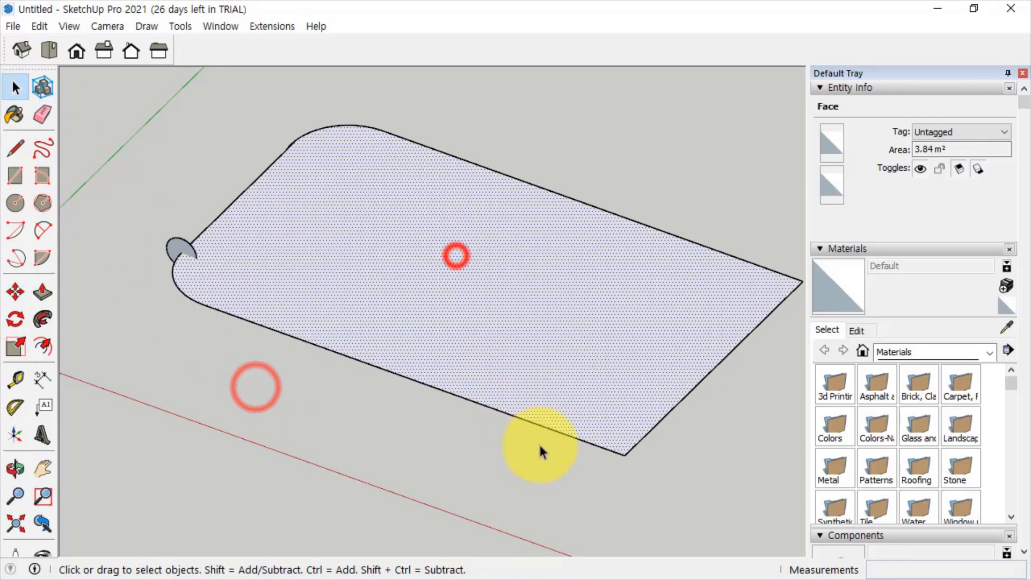
key("Delete")
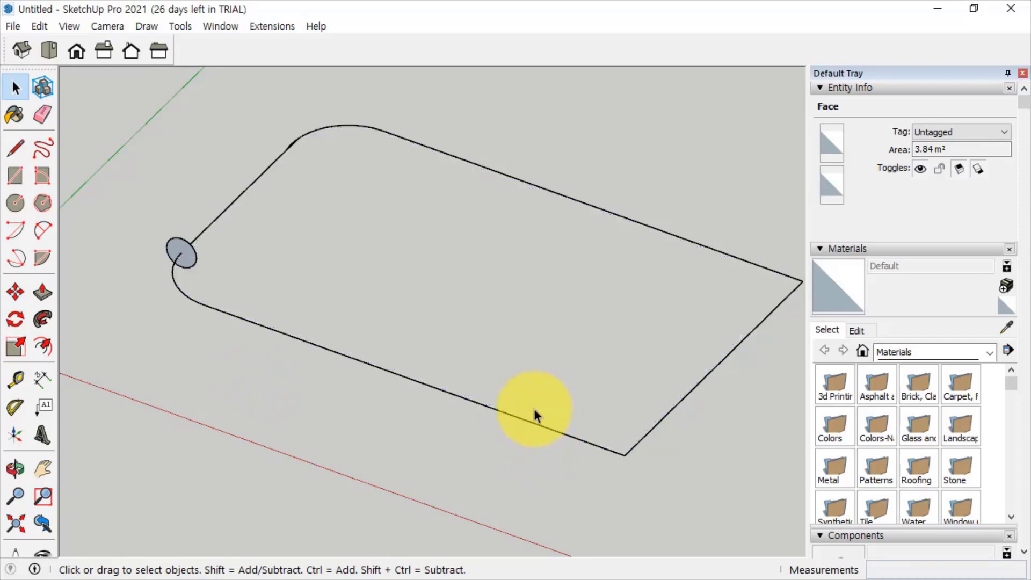
- Remove the leftover sliver face and its extra edges where the far rounded corner meets the straight short side
left_click(270, 168)
left_click(348, 127)
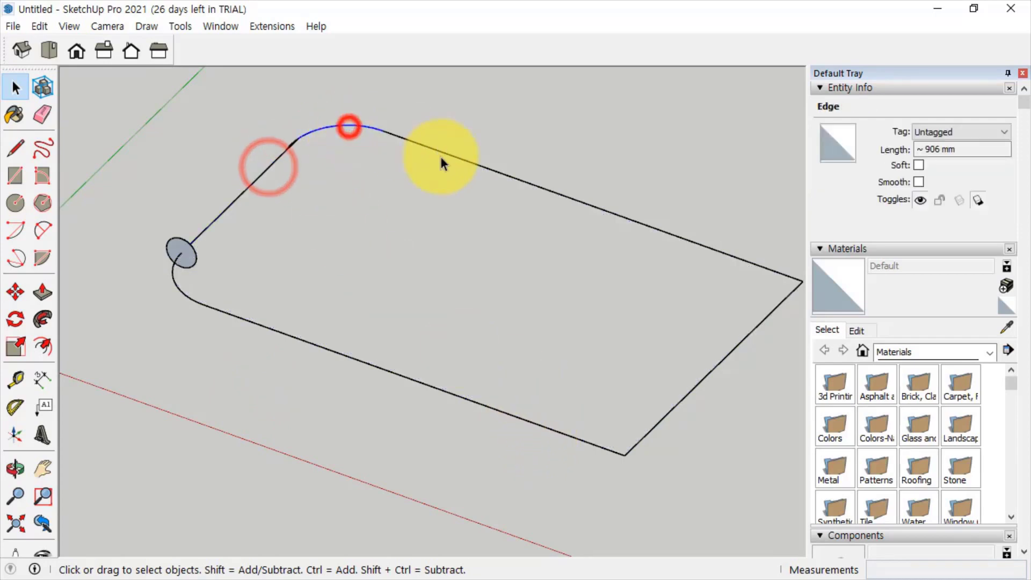
left_click(507, 169)
scroll(313, 132, "up", 2)
scroll(313, 133, "up", 1)
left_click(309, 141)
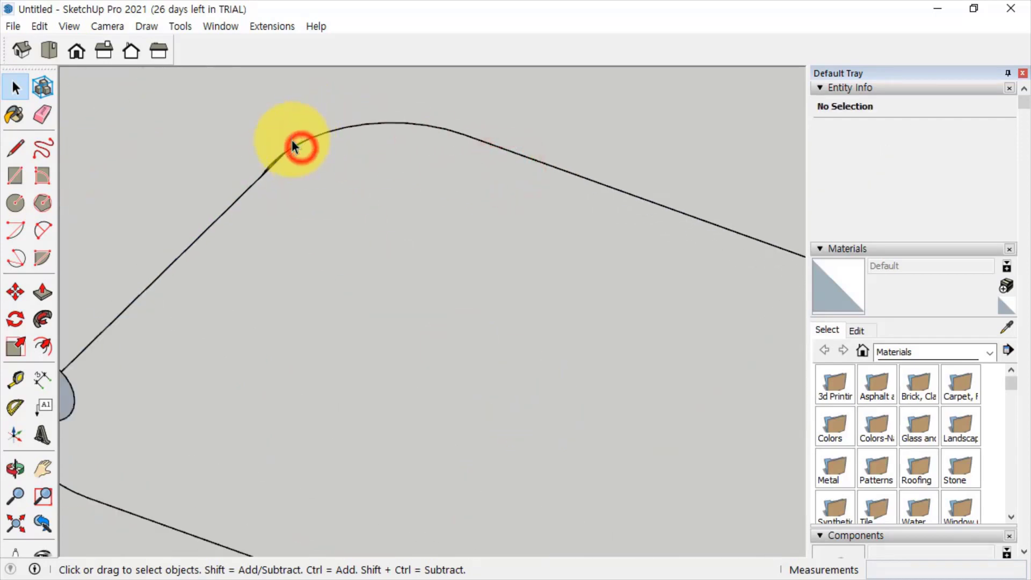
scroll(309, 140, "up", 1)
scroll(271, 171, "up", 2)
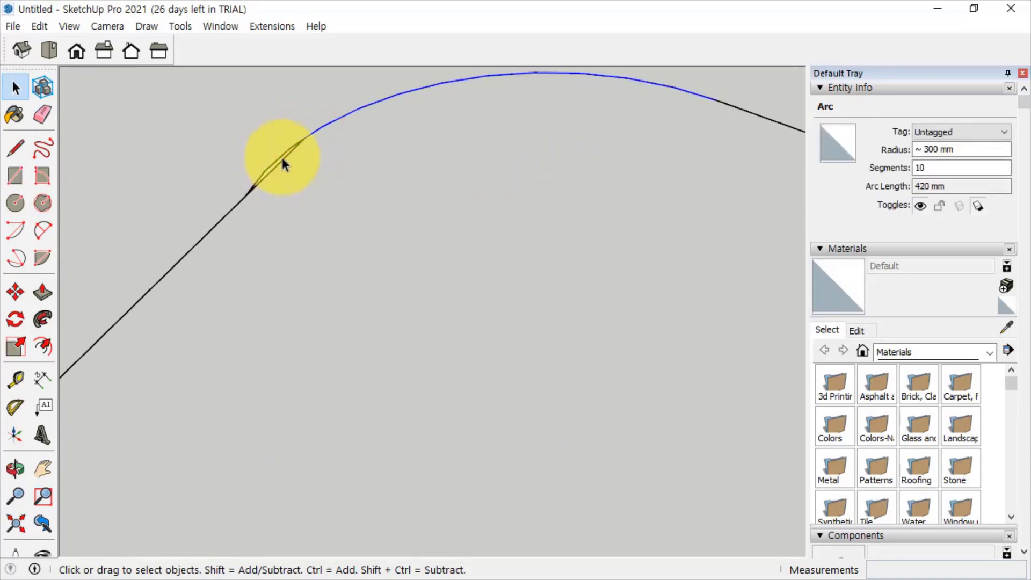
scroll(280, 160, "up", 2)
scroll(277, 181, "up", 2)
left_click(315, 192)
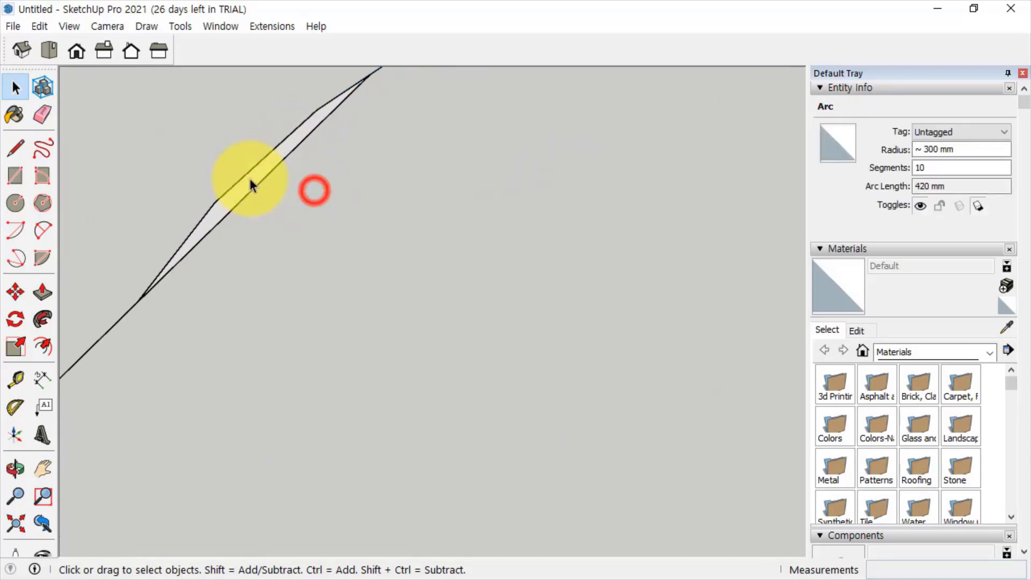
left_click(250, 179)
left_click(238, 183)
scroll(255, 169, "down", 4)
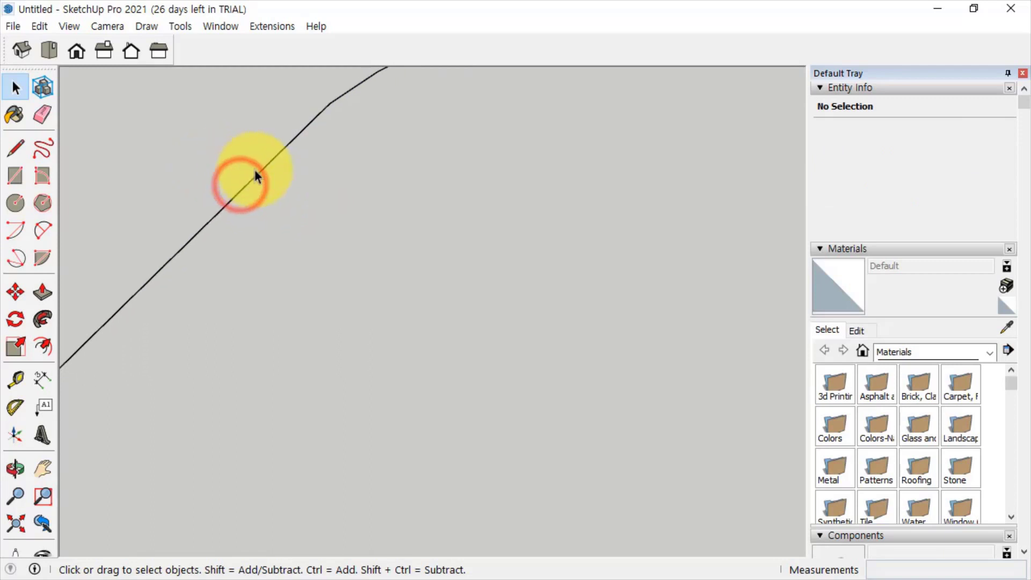
scroll(417, 175, "down", 3)
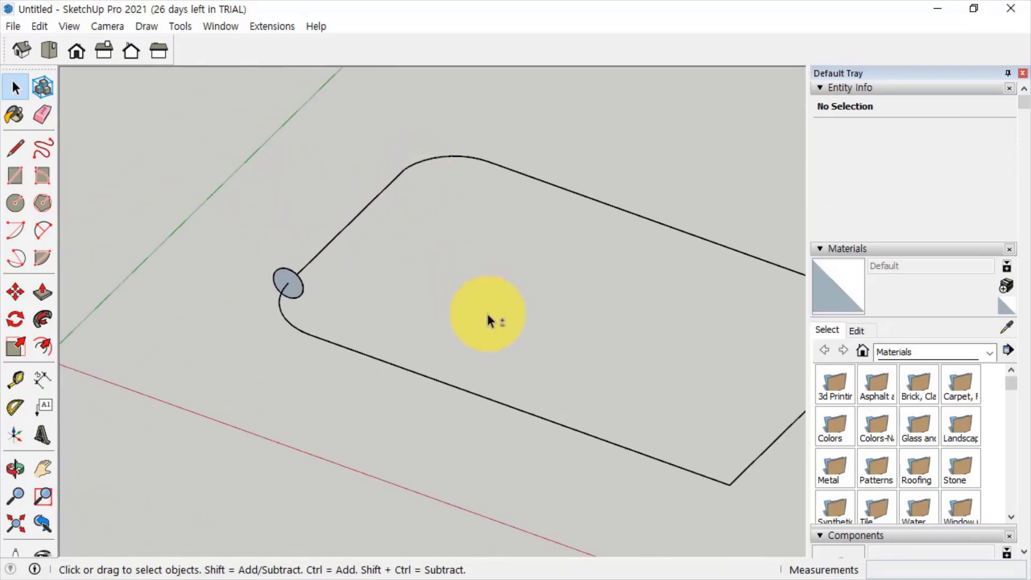
- Select all edges of the rounded outline and sweep the circle's face along them with Follow Me
middle_click_drag(490, 320, 310, 285)
left_click(189, 312)
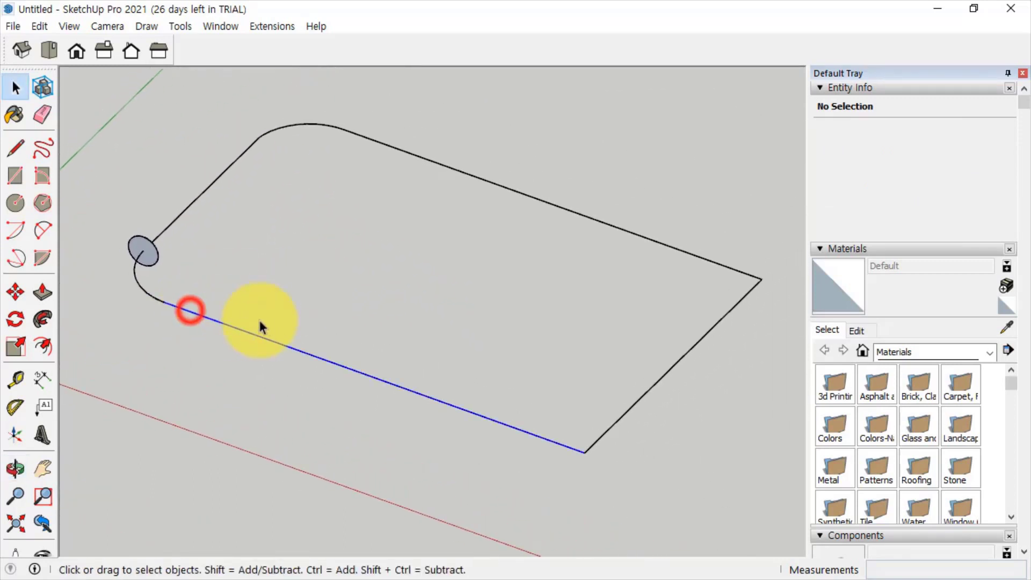
left_click(215, 284)
left_click(146, 250)
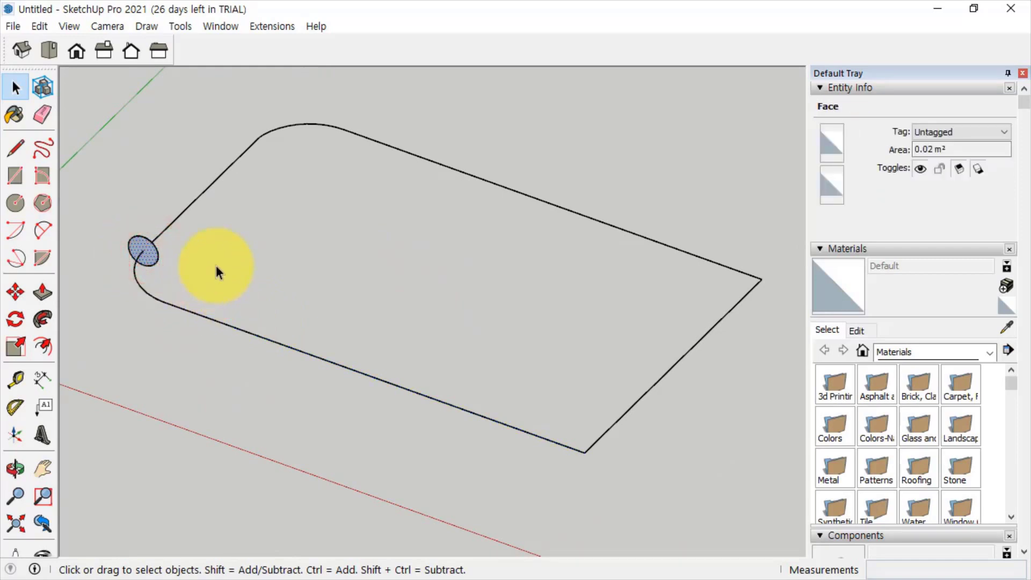
left_click(154, 327)
left_click_drag(285, 170, 242, 146)
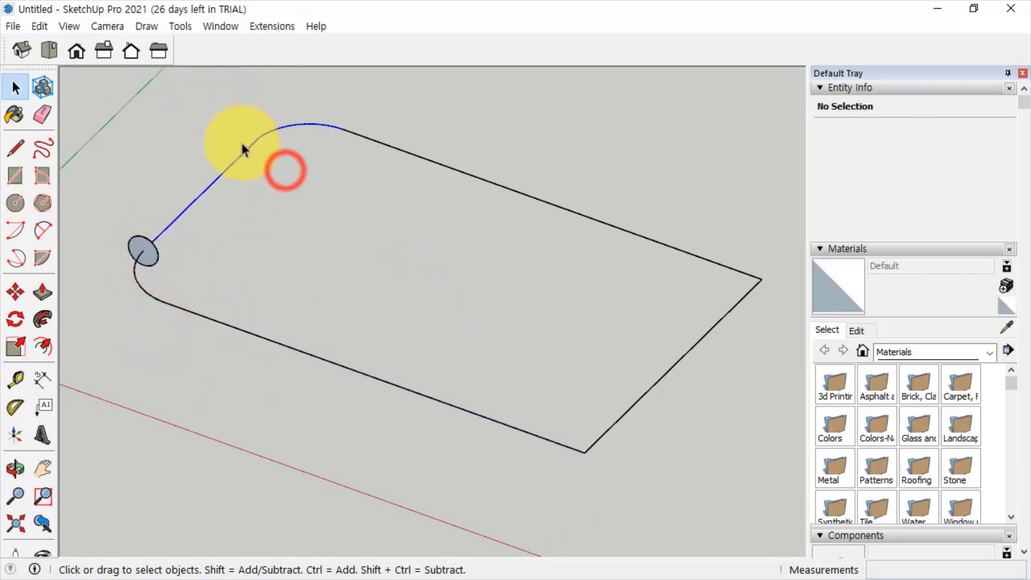
left_click_drag(463, 198, 448, 161, "ctrl")
left_click_drag(661, 415, 634, 389, "ctrl")
left_click_drag(364, 423, 349, 371, "ctrl")
left_click_drag(149, 319, 134, 286, "ctrl")
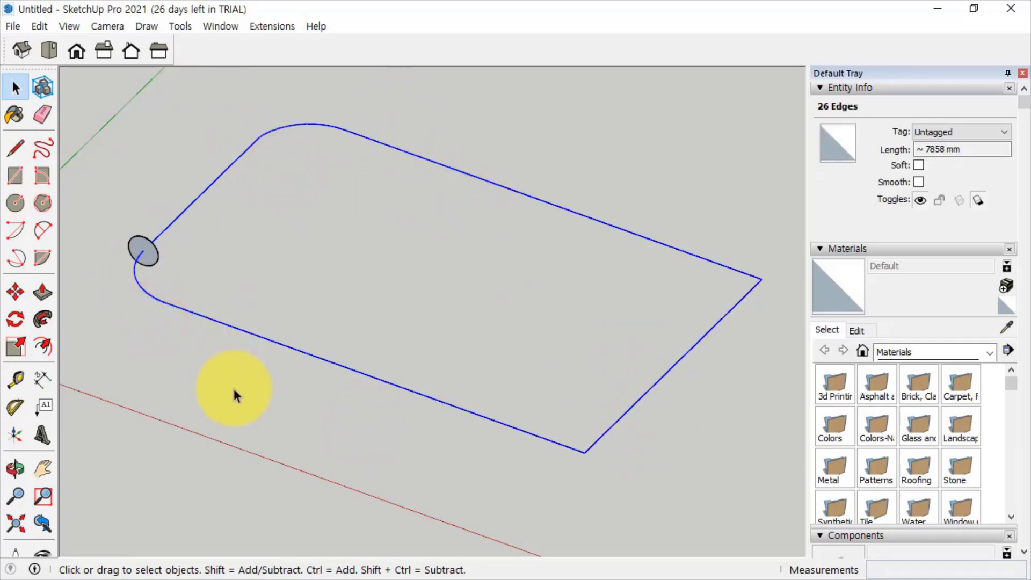
left_click(42, 321)
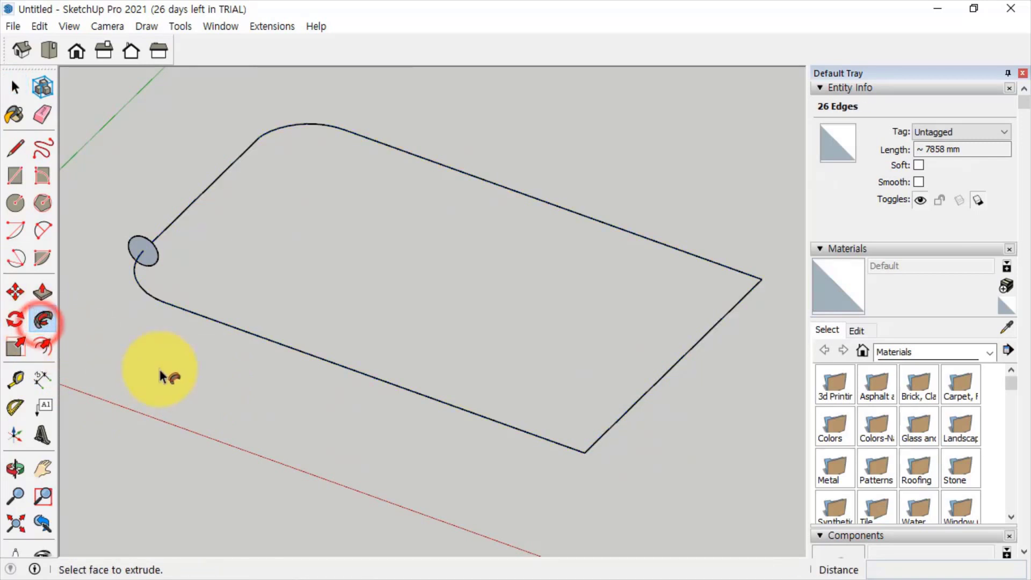
left_click(154, 259)
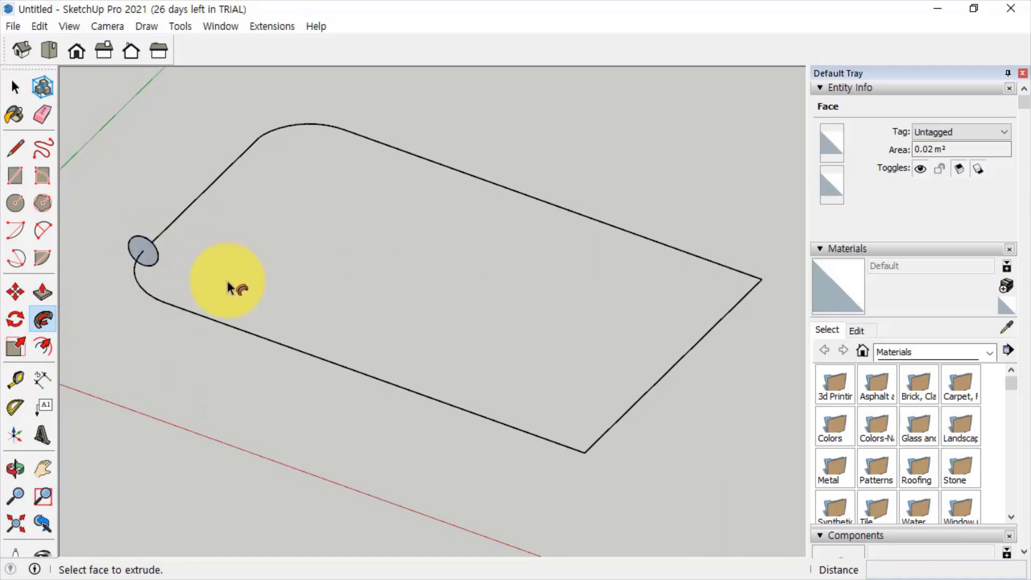
left_click(154, 262)
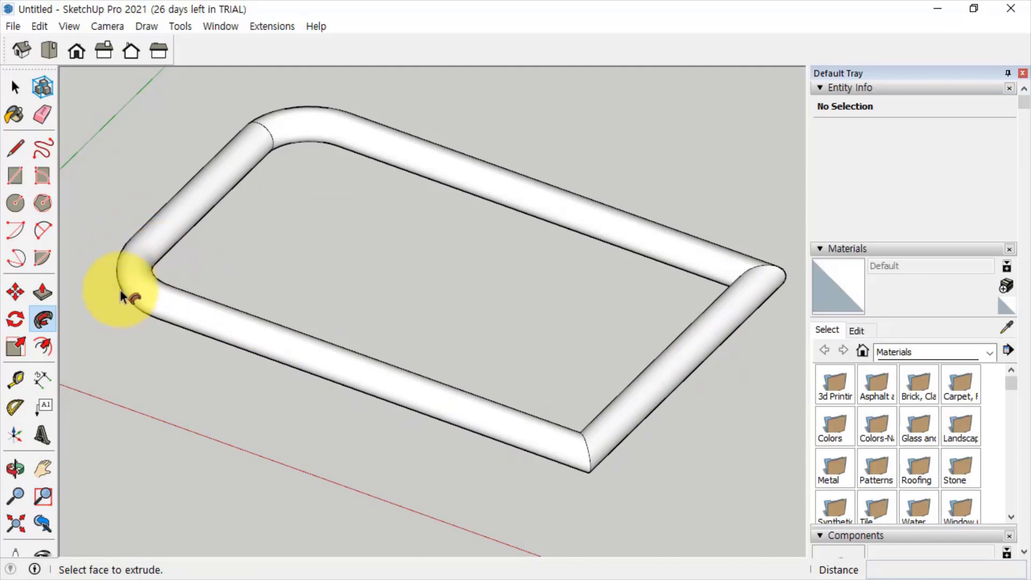
- Examine the swept tube's surface sections and corners from several angles
middle_click_drag(573, 429, 380, 426)
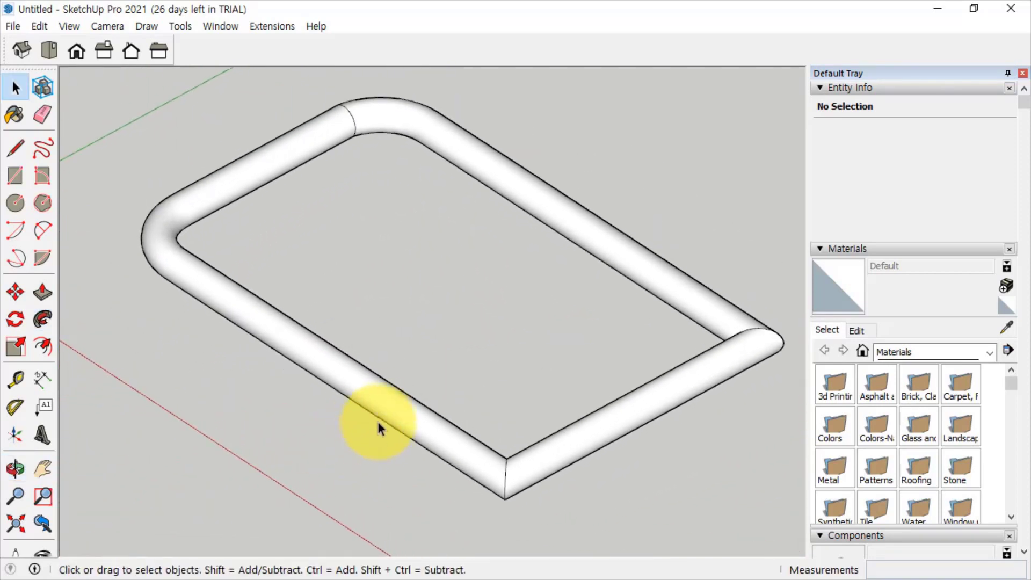
left_click(378, 398)
left_click(569, 451)
left_click(272, 166)
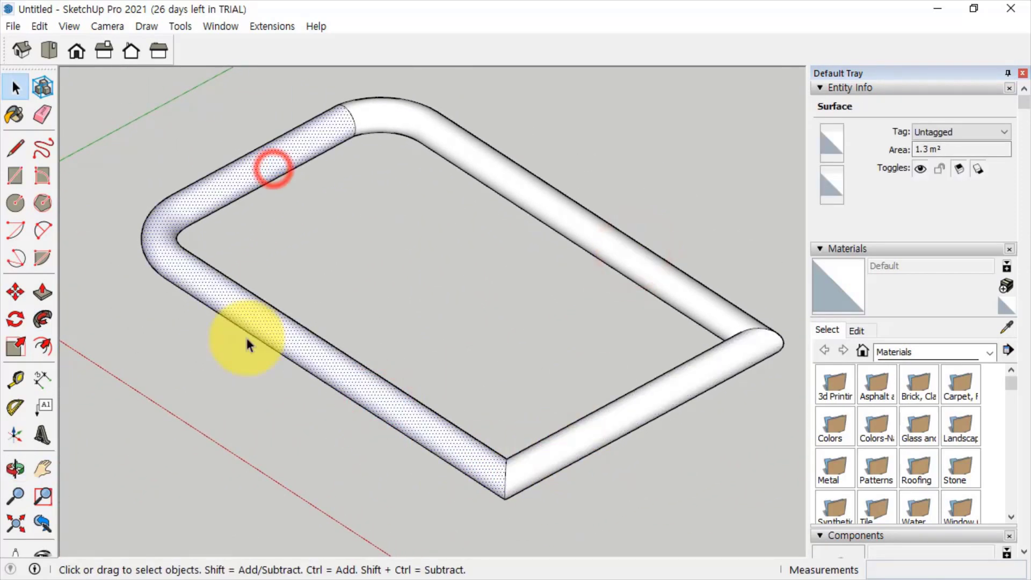
middle_click_drag(246, 345, 461, 299)
left_click(460, 295)
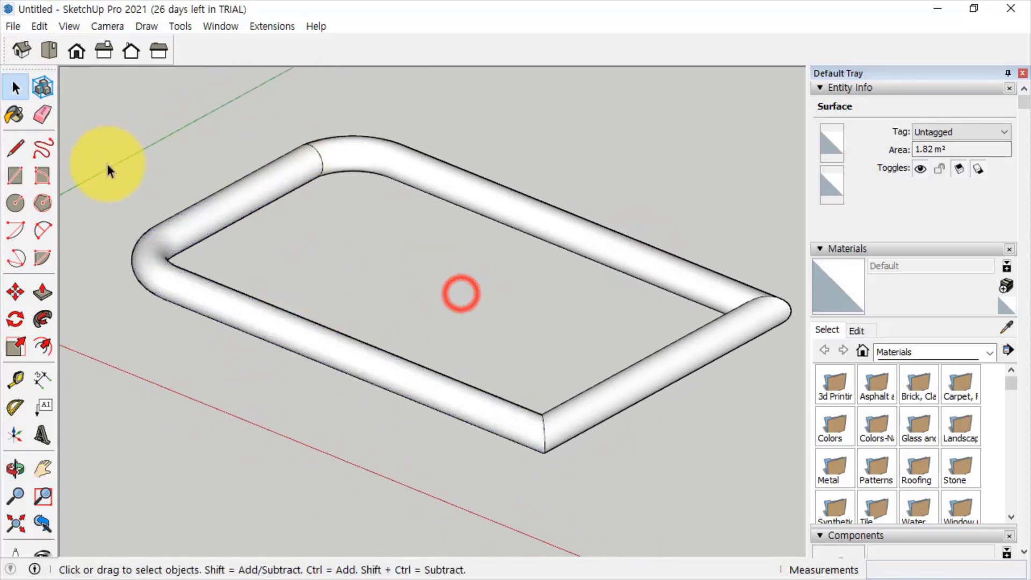
left_click_drag(110, 177, 147, 235)
left_click(151, 232)
left_click(183, 239)
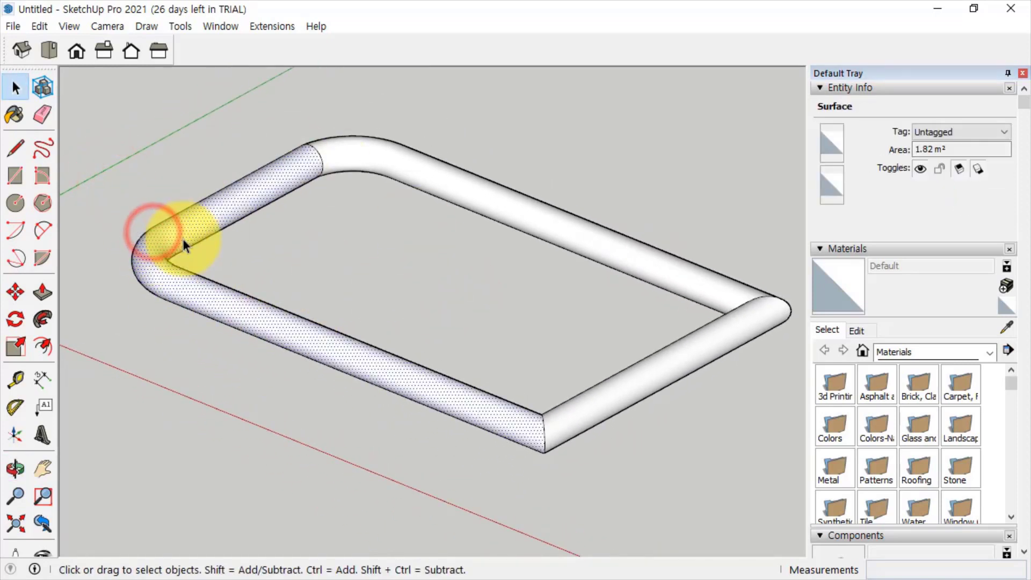
left_click(392, 267)
left_click(138, 192)
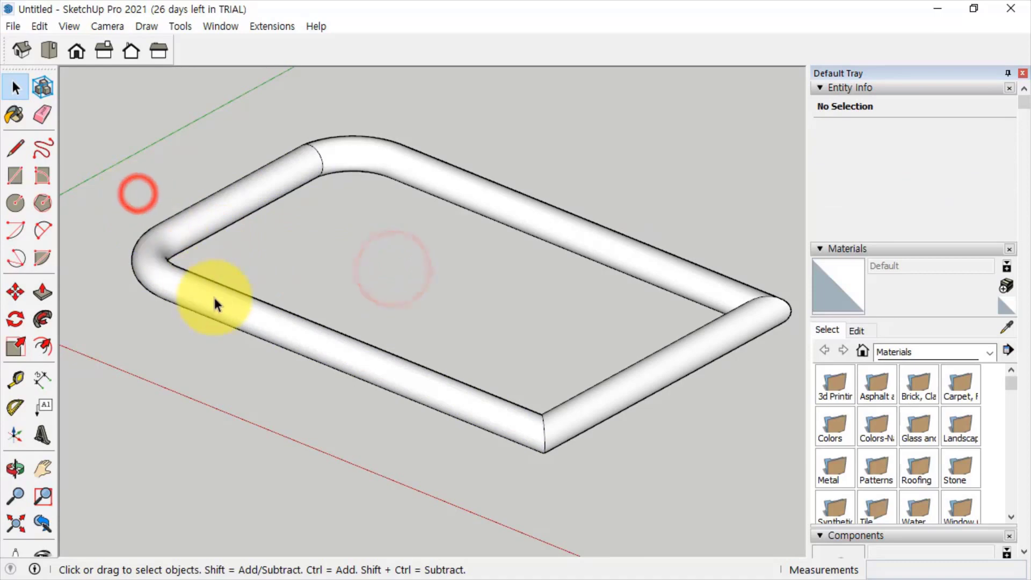
left_click(285, 271)
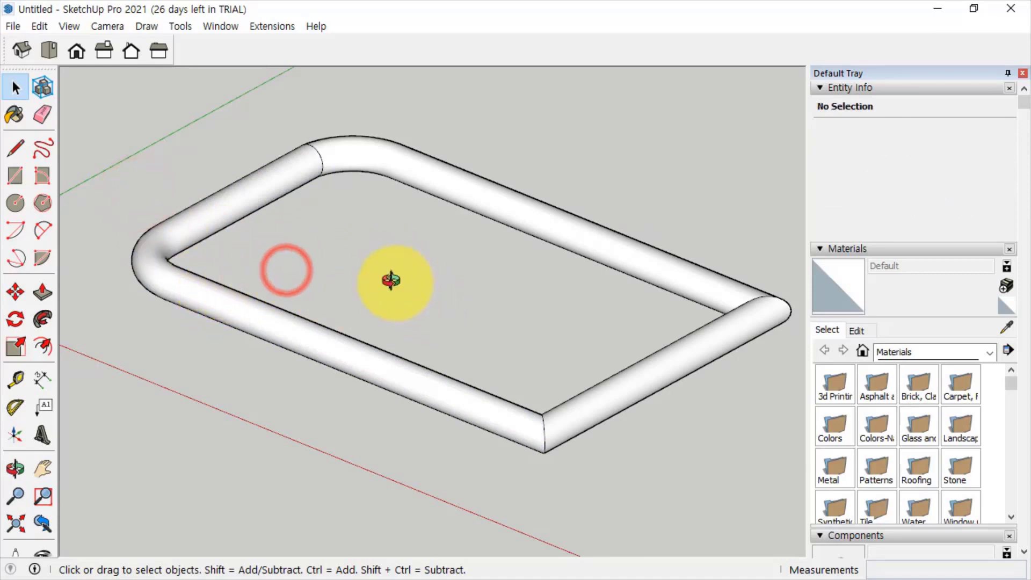
middle_click_drag(392, 279, 390, 422)
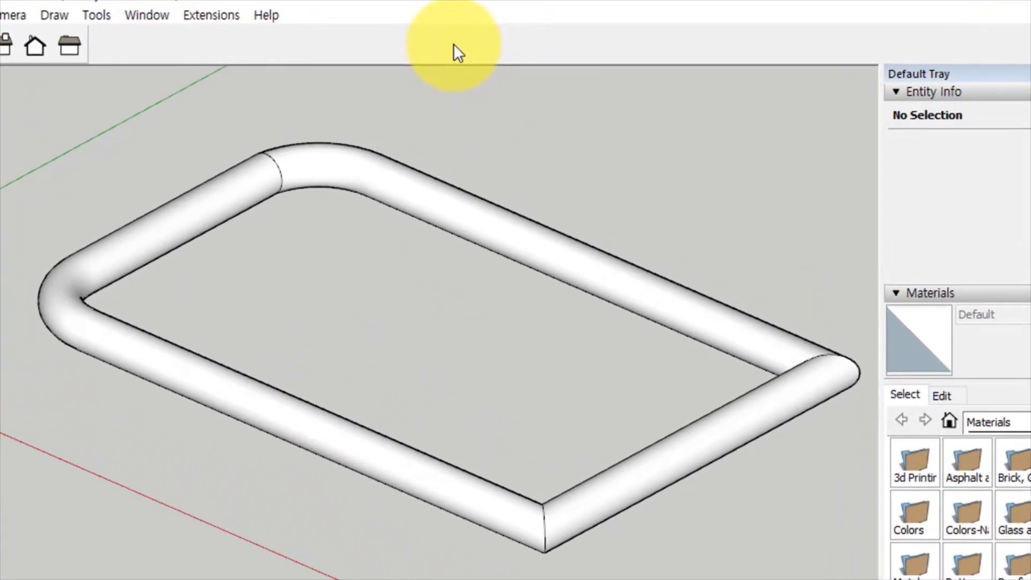
- Show the Styles toolbar and float it over the model area
left_click(465, 49)
right_click(454, 44)
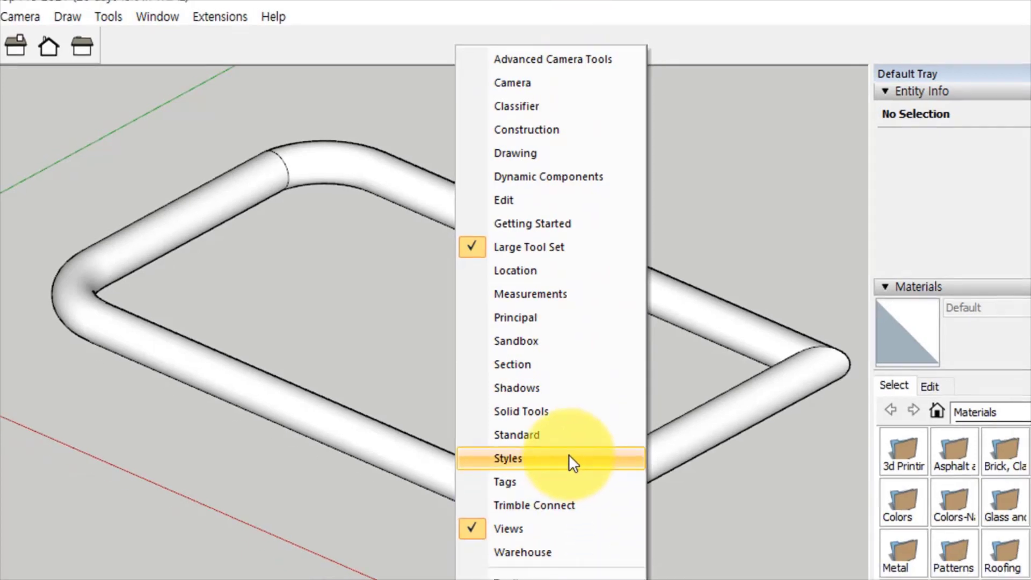
left_click(568, 470)
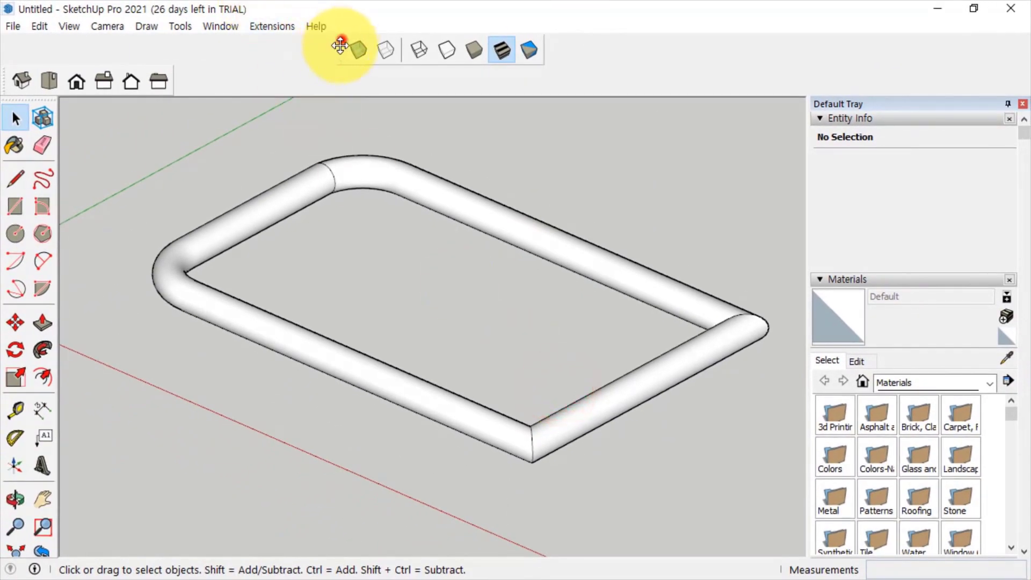
left_click_drag(342, 43, 235, 129)
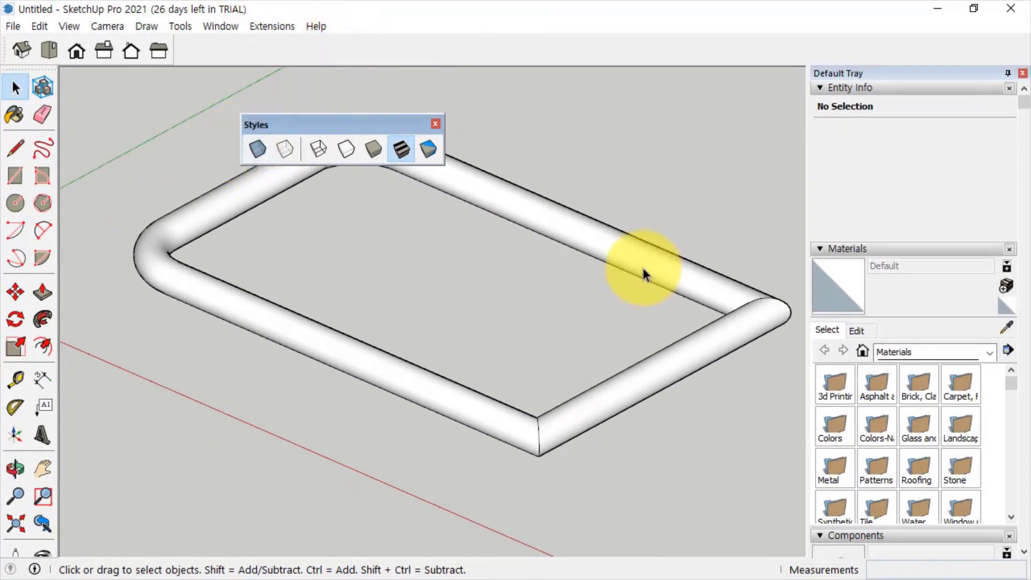
- Turn on the X-Ray face style to show the path inside the swept tube
left_click(404, 150)
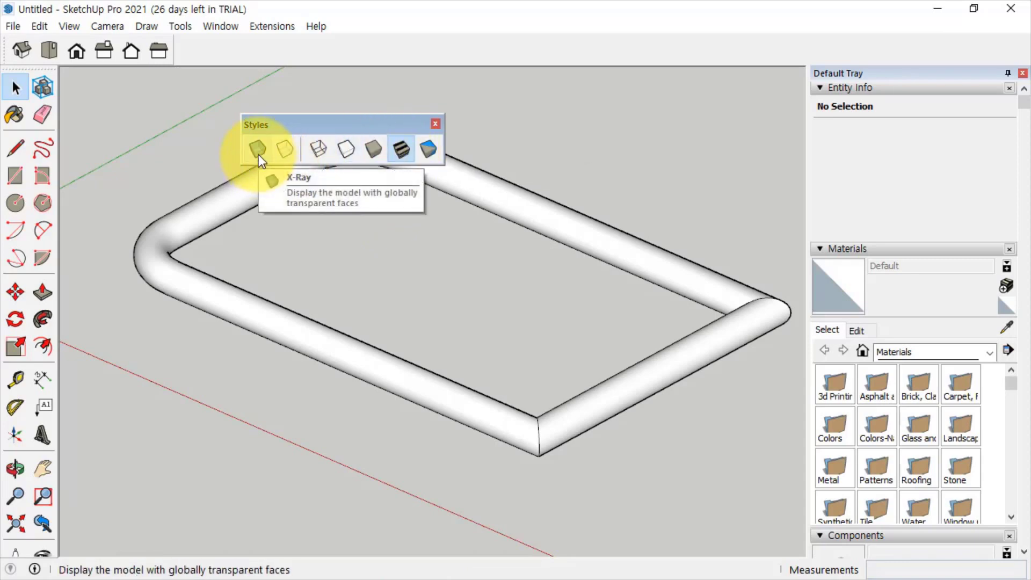
left_click(259, 154)
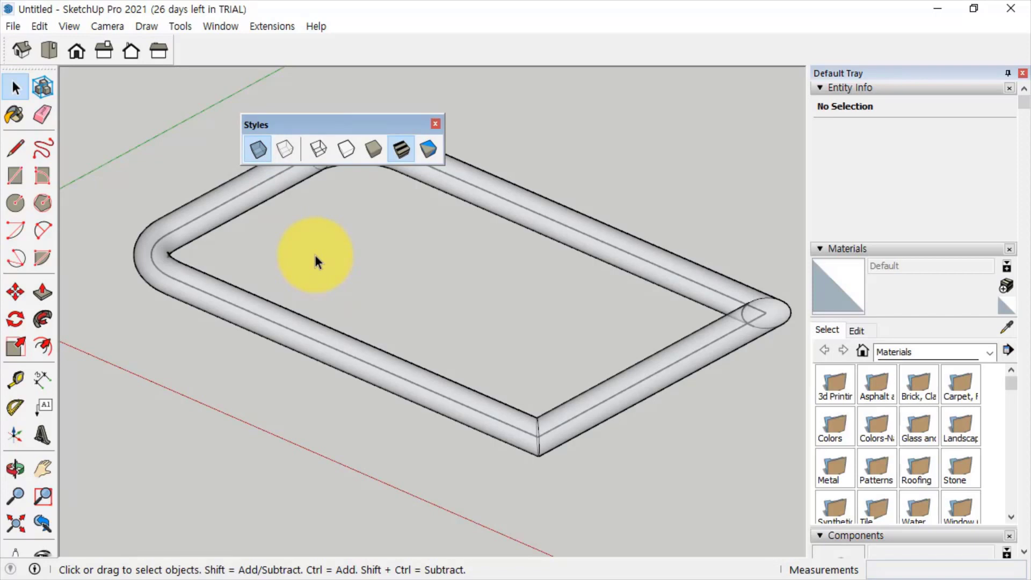
middle_click_drag(526, 350, 523, 397)
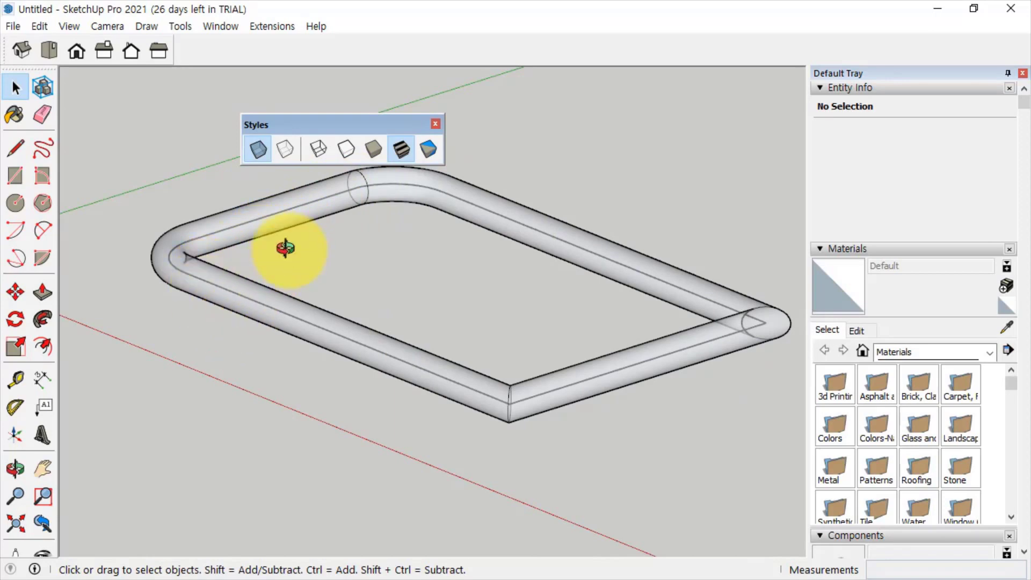
- Turn off the X-Ray face style and dock the Styles toolbar beside the Views toolbar
middle_click_drag(285, 247, 169, 263)
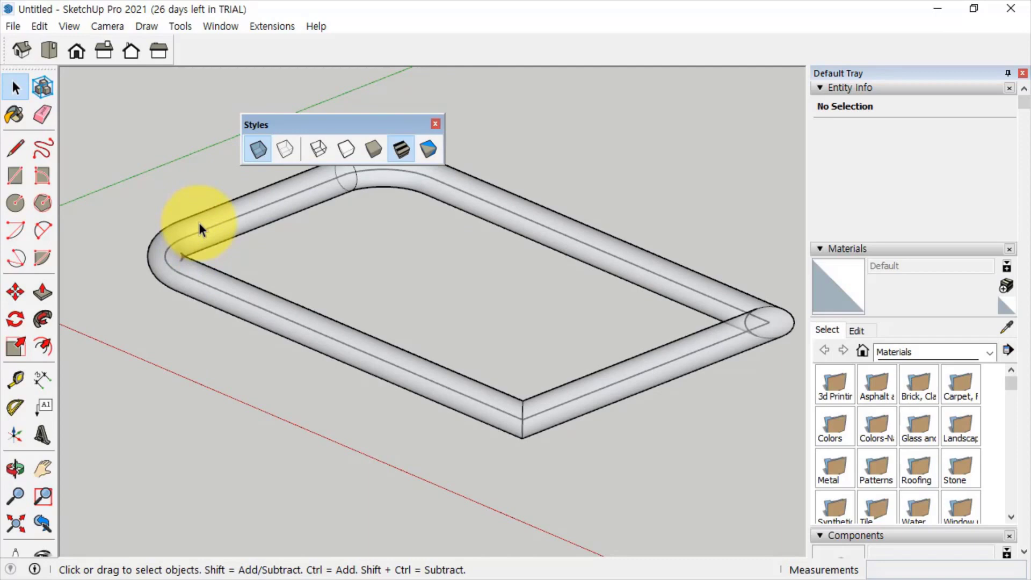
key("o")
left_click_drag(564, 369, 409, 396)
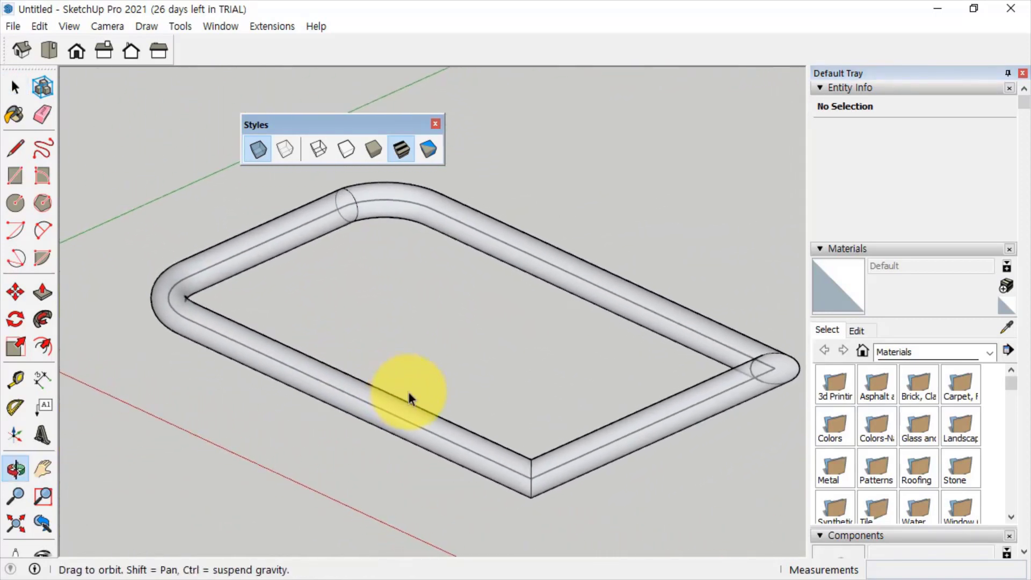
key("space")
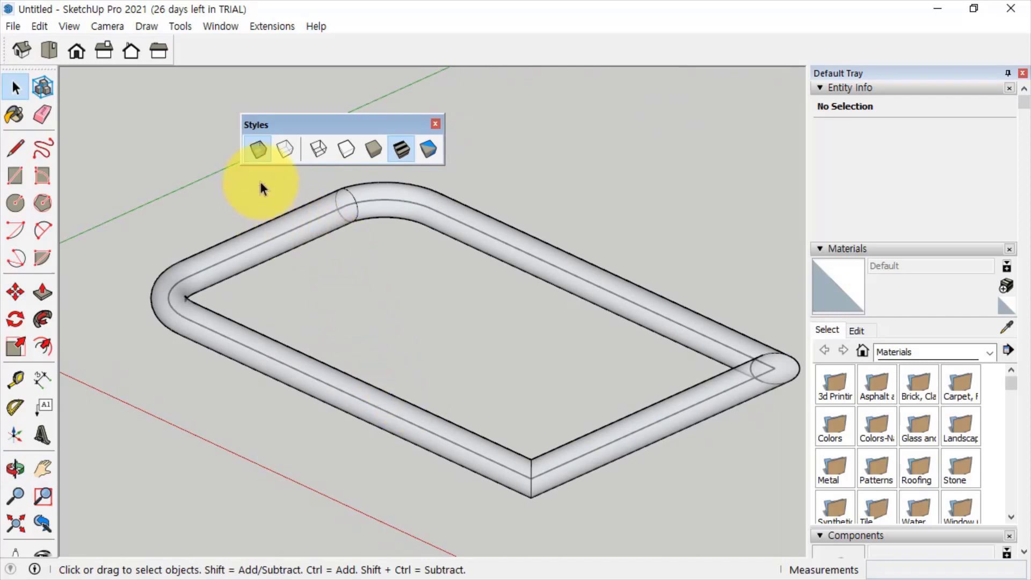
left_click(259, 149)
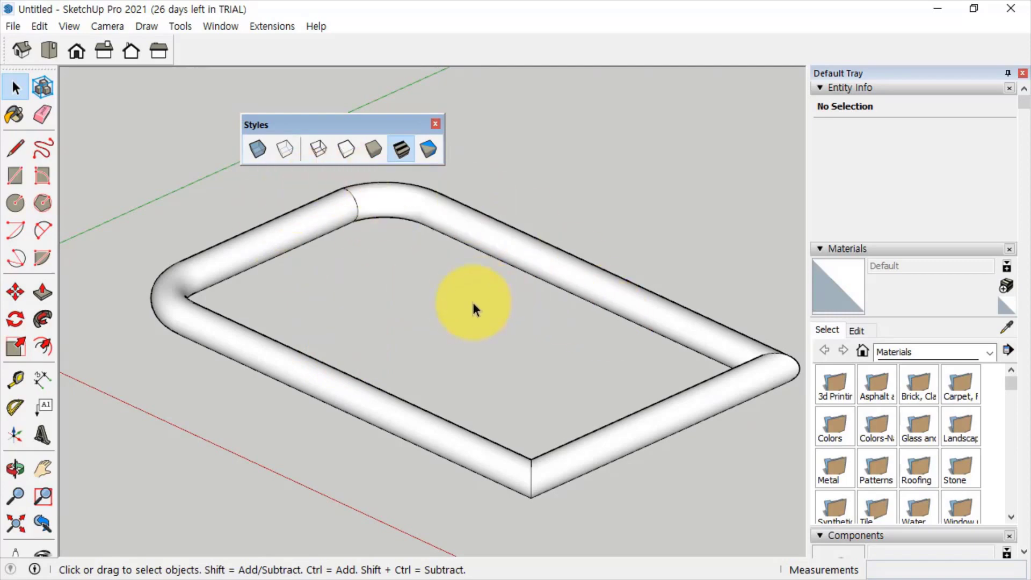
left_click_drag(320, 123, 243, 47)
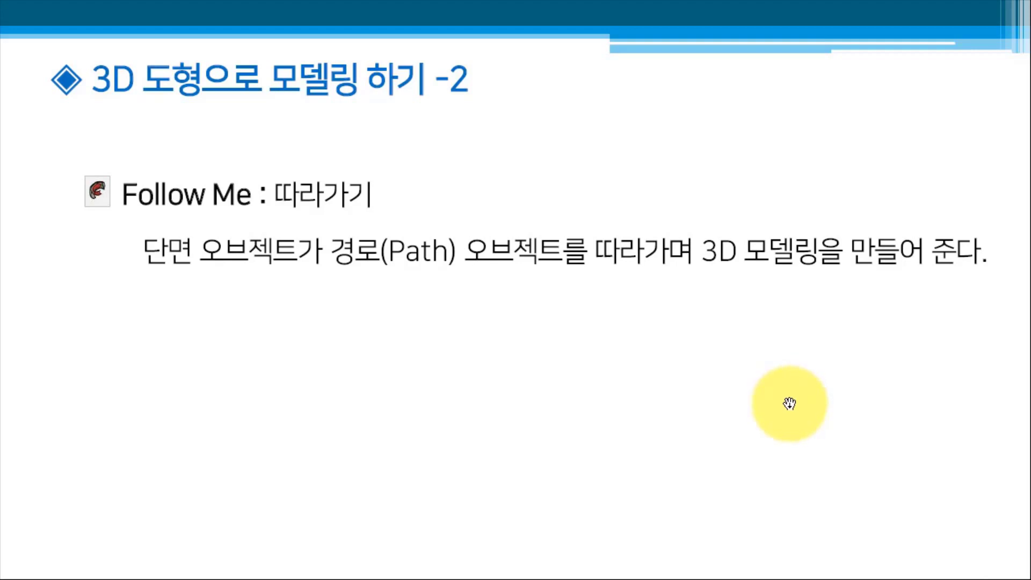
left_click(785, 406)
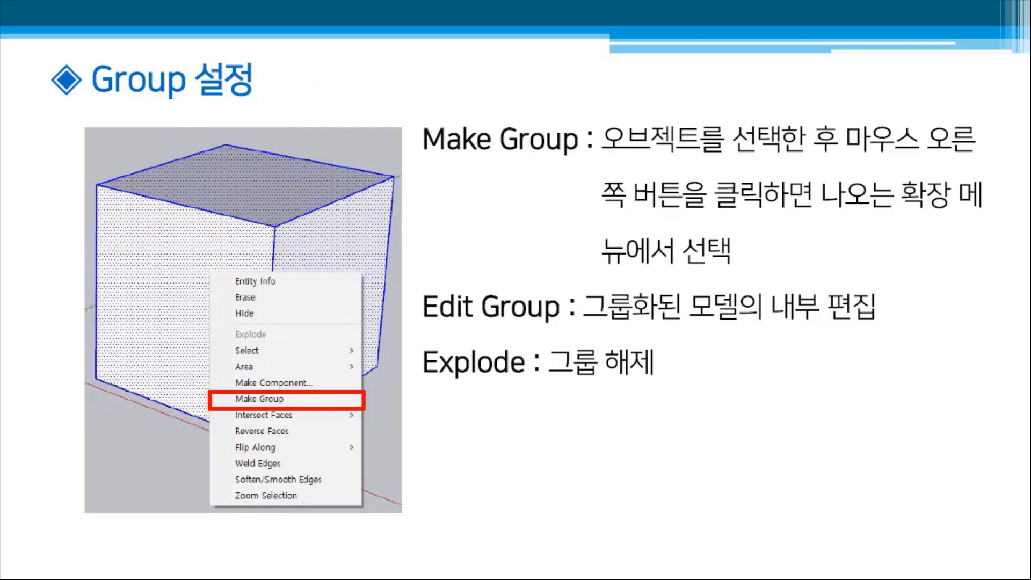
- Switch back to SketchUp and delete the swept tube together with its path
key("alt+Tab")
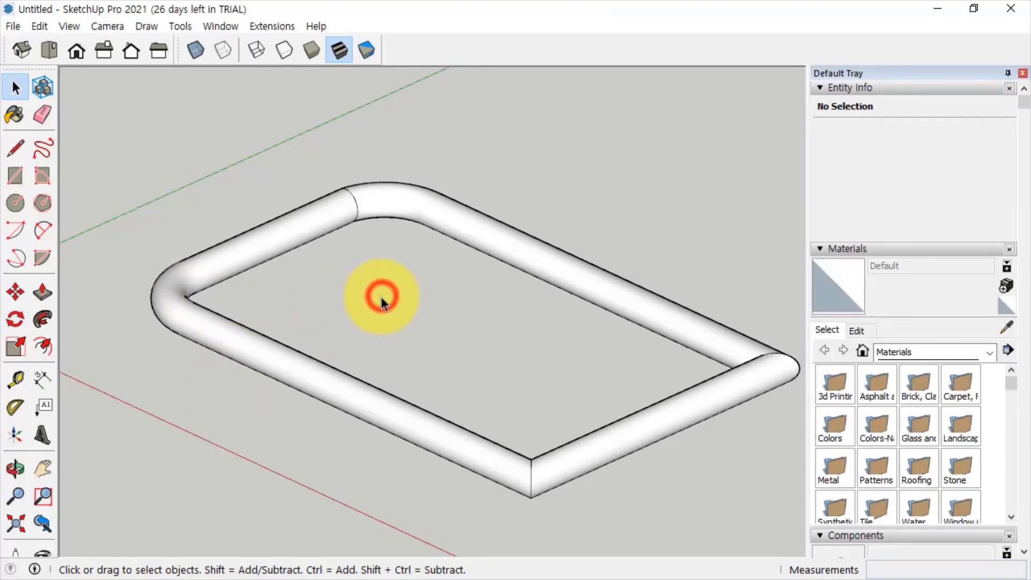
left_click_drag(726, 474, 177, 175)
key("Delete")
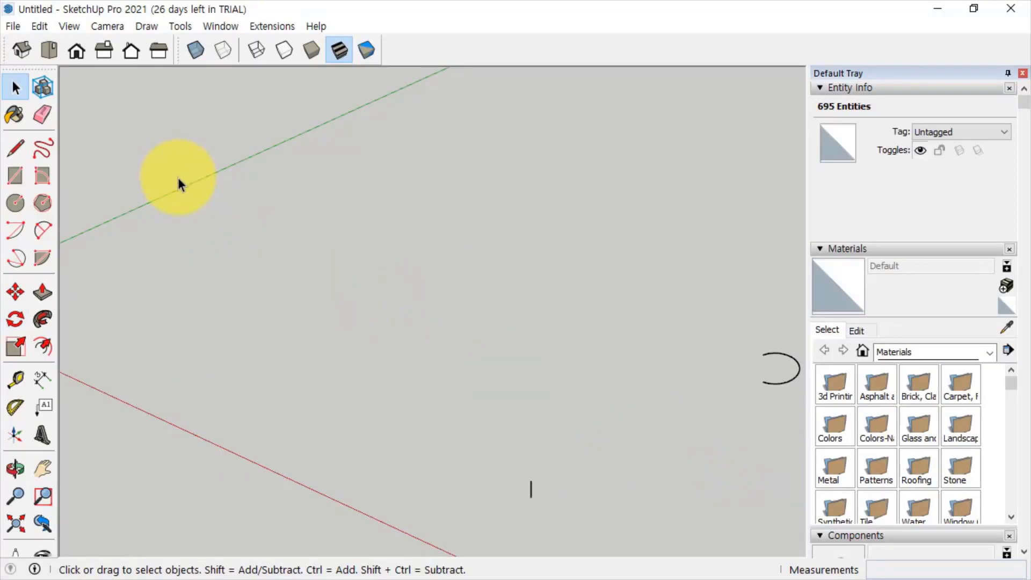
- Delete all the existing geometry from the model
left_click_drag(782, 407, 709, 299)
left_click_drag(592, 538, 616, 479)
middle_click_drag(555, 403, 470, 400, "shift")
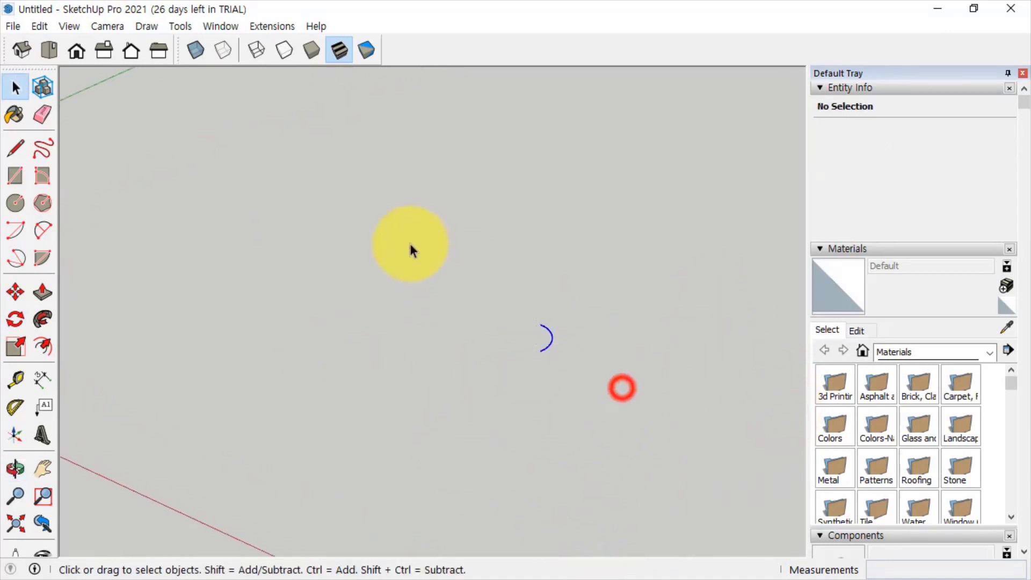
key("ctrl+a")
middle_click_drag(414, 253, 373, 341)
key("Delete")
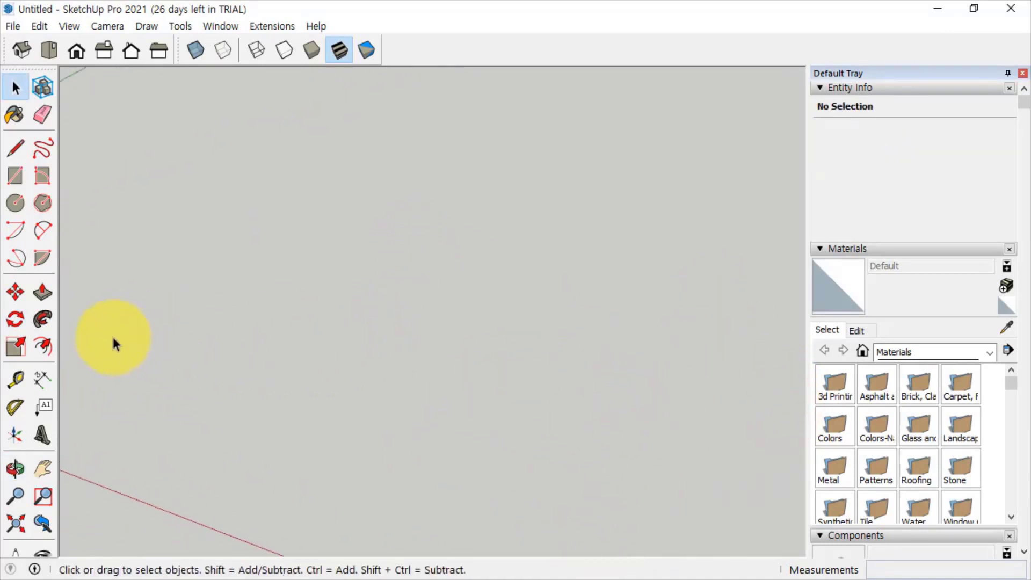
middle_click_drag(114, 342, 320, 290, "shift")
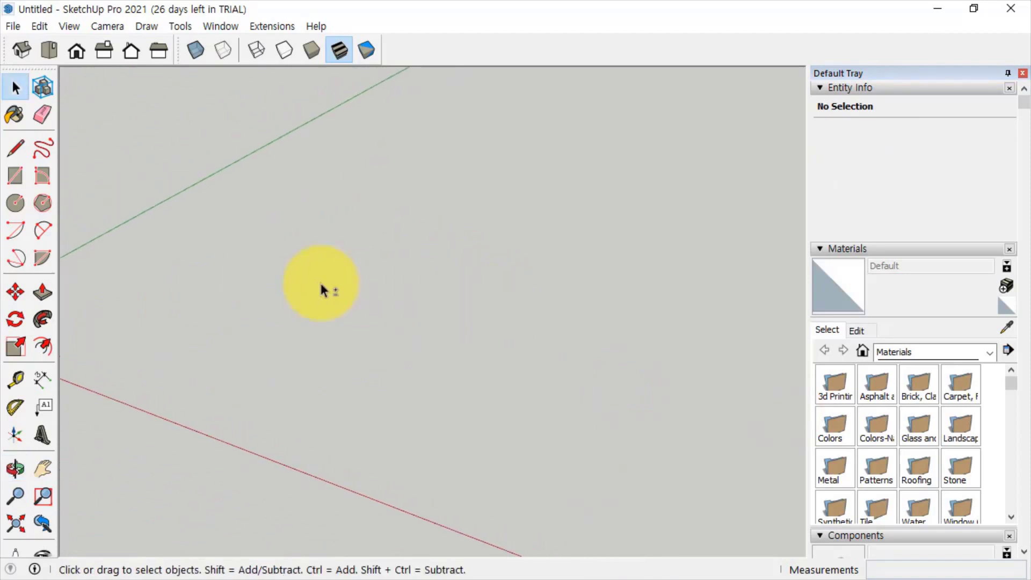
- In the isometric view, draw a rectangle about 1165 by 1295 mm on the ground between the red and green axes
left_click(21, 50)
middle_click_drag(685, 361, 304, 244, "shift")
left_click(17, 181)
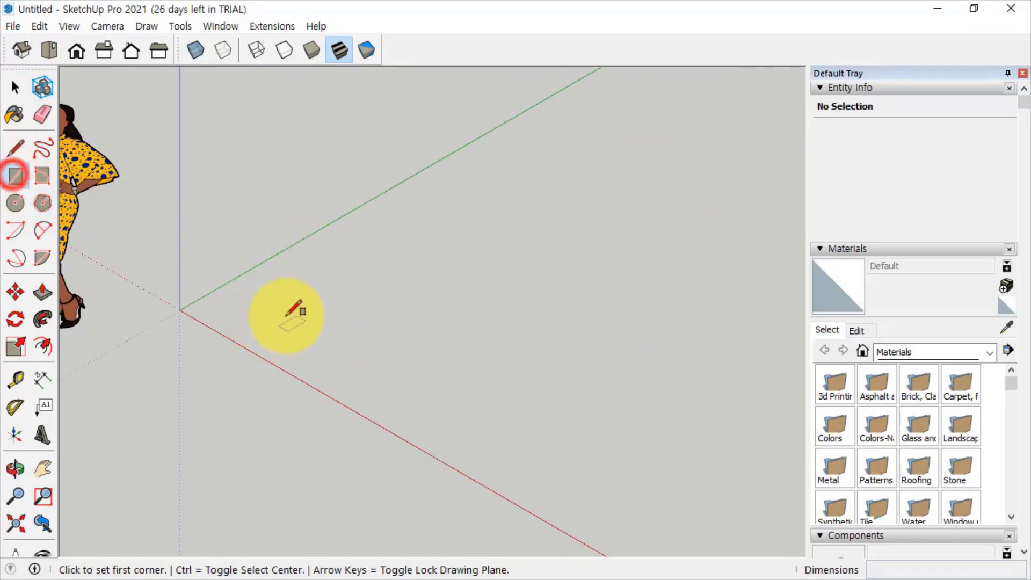
left_click(288, 315)
left_click(576, 306)
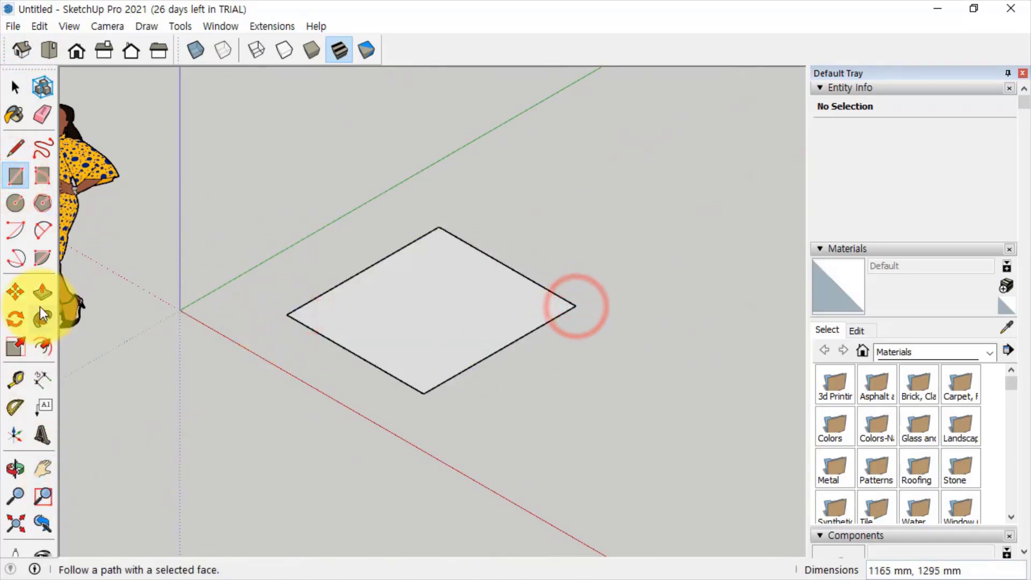
- Push/Pull the rectangle upward into a roughly cube-shaped box
left_click(43, 292)
left_click(406, 361)
left_click_drag(406, 361, 439, 170)
key("space")
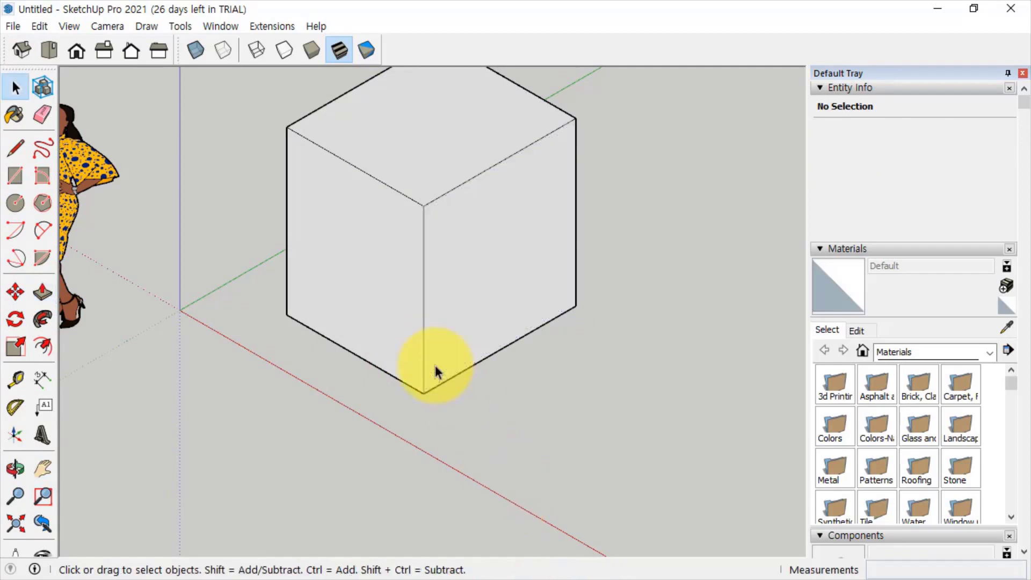
- Select the ungrouped box's side faces and edges one at a time to examine how they behave as separate entities
middle_click_drag(433, 364, 461, 292)
left_click(370, 250)
left_click(500, 245)
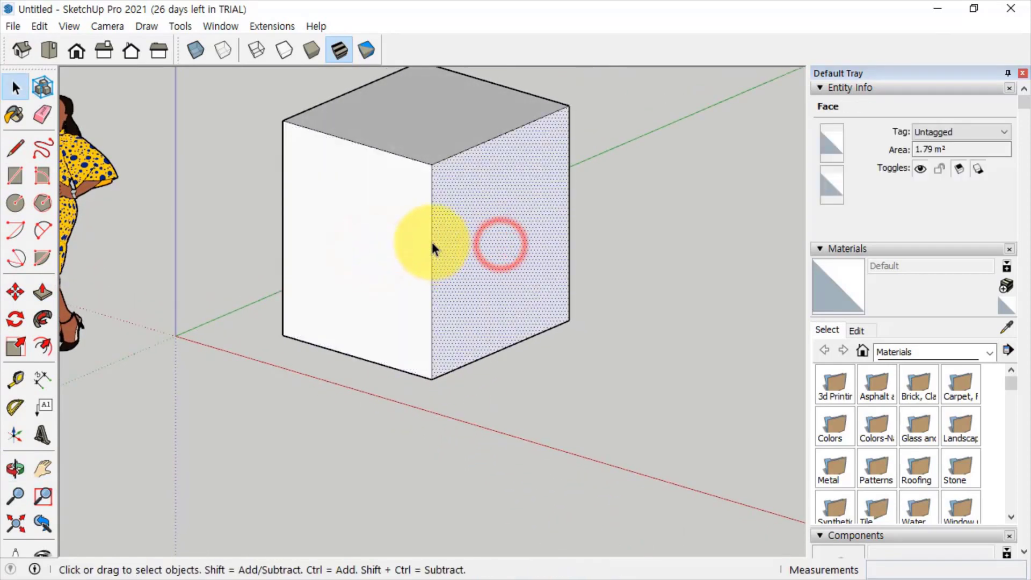
left_click(431, 240)
left_click(409, 159)
left_click(449, 159)
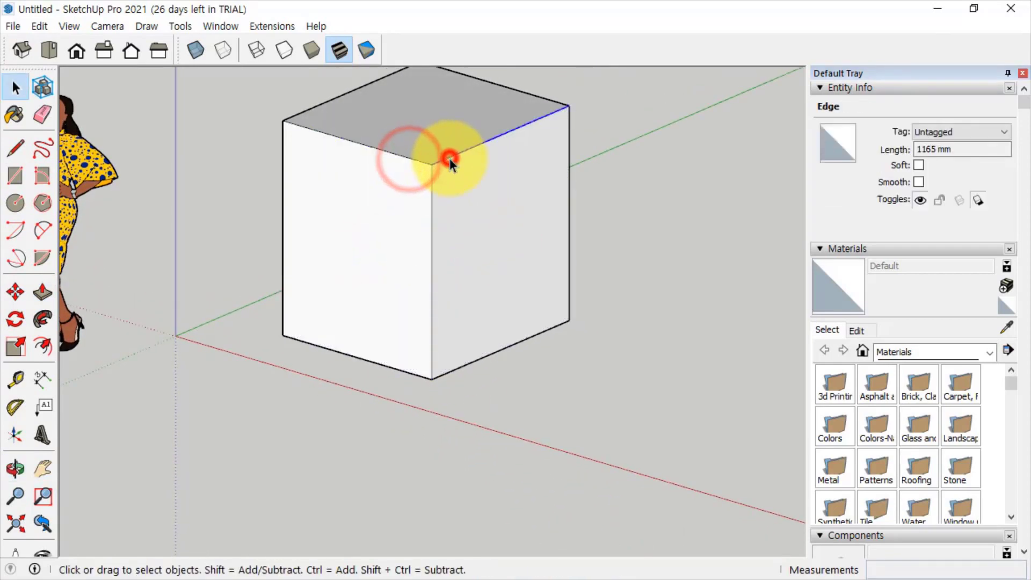
left_click(497, 351)
left_click(373, 364)
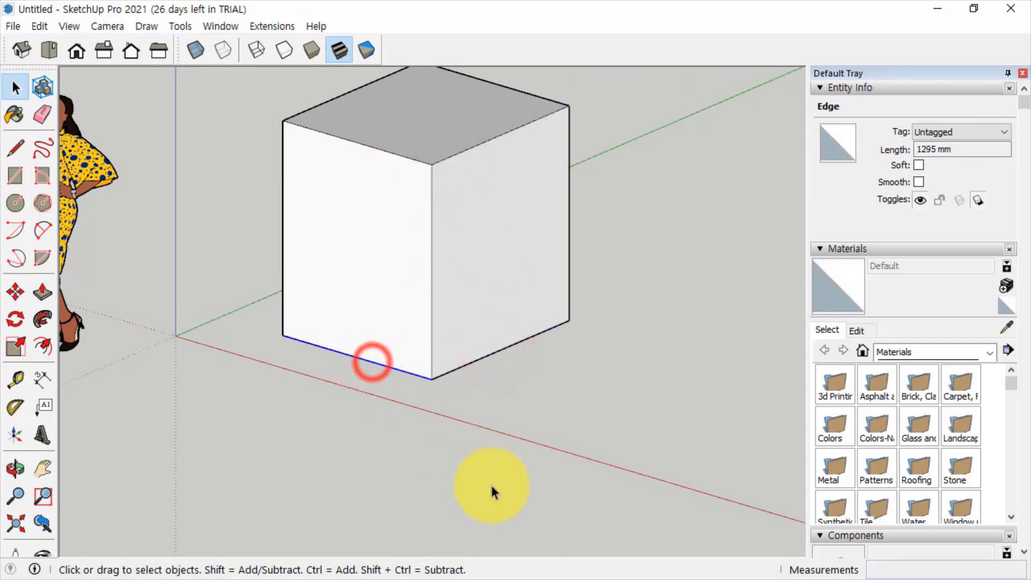
left_click(538, 472)
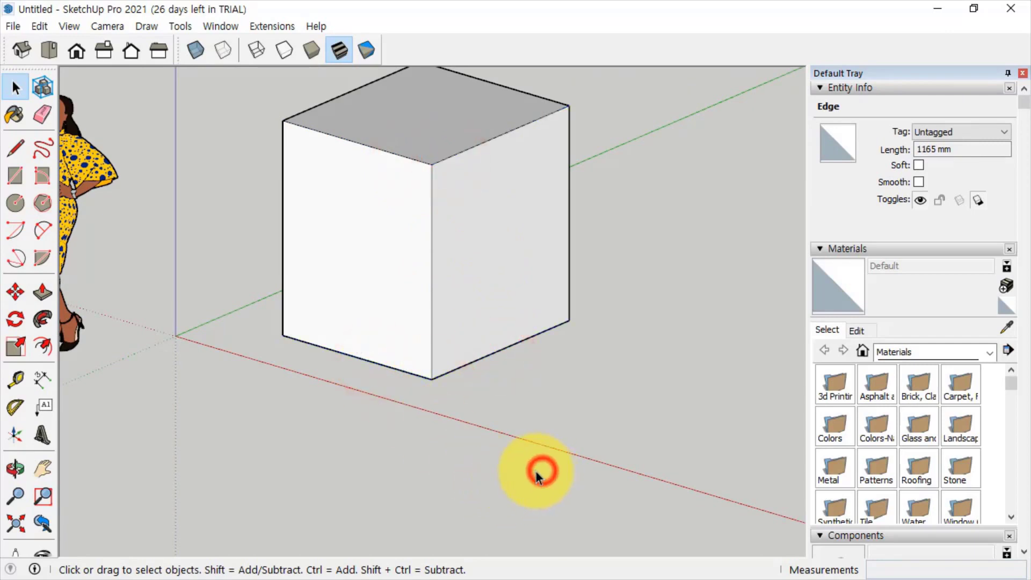
left_click(327, 260)
left_click(195, 242)
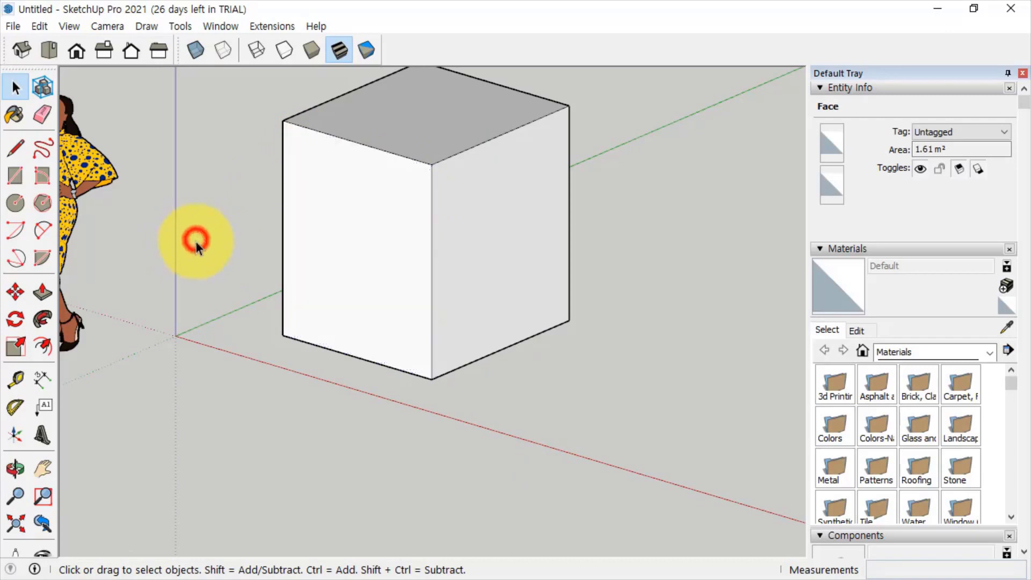
- Draw an upright rectangle about 900 by 605 mm inside the box's front-left face
left_click(15, 176)
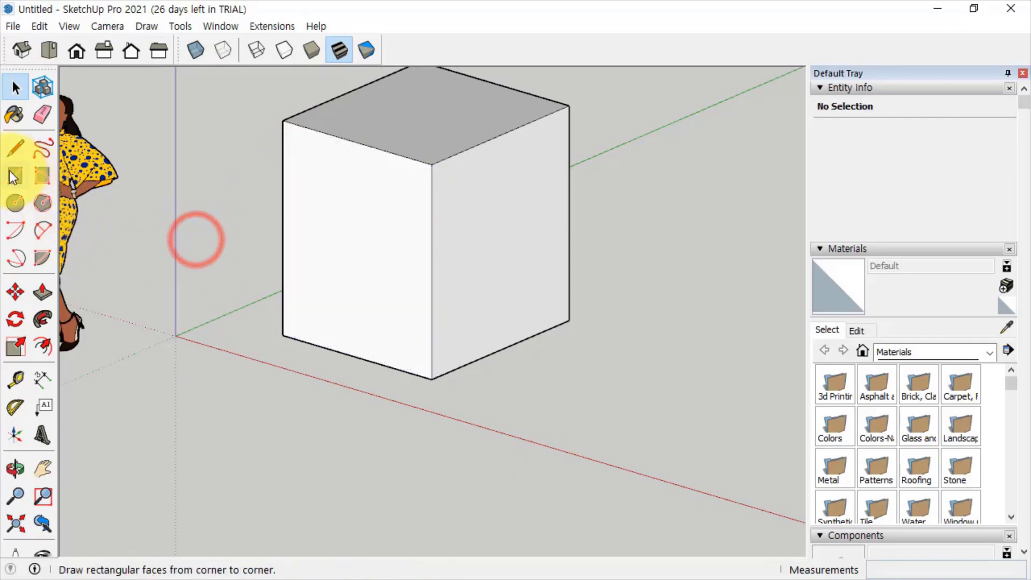
left_click(320, 171)
left_click(397, 331)
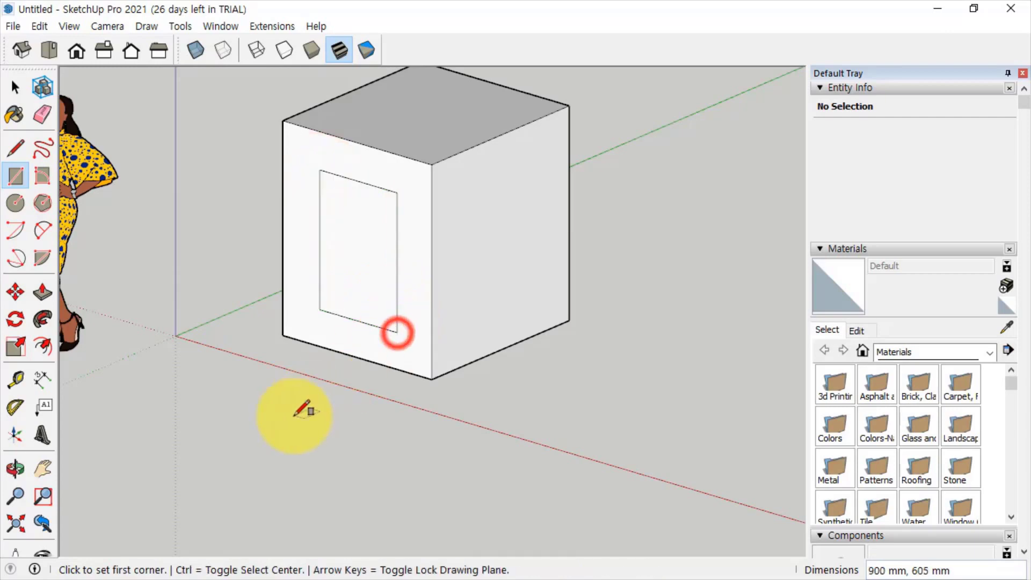
key("space")
- Select the surrounding face, the inner face and the inset rectangle's edges in turn to examine how the face is divided
left_click(413, 227)
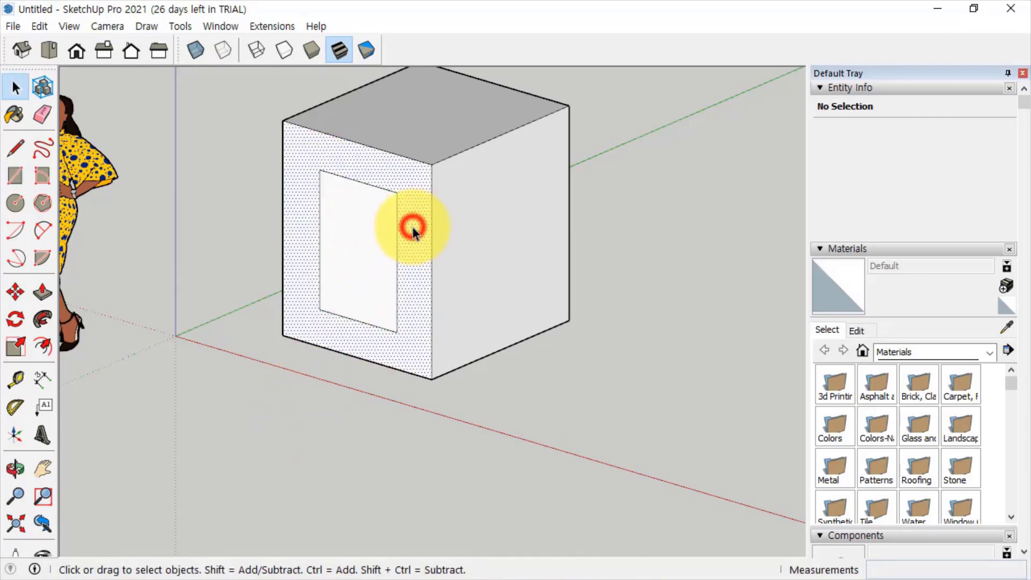
left_click(379, 237)
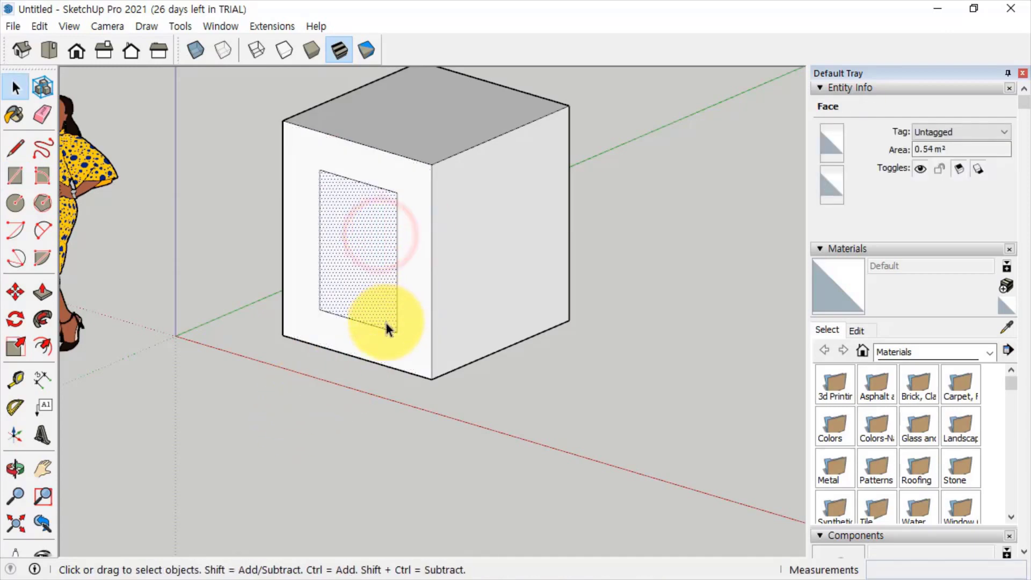
left_click(394, 344)
left_click(353, 182)
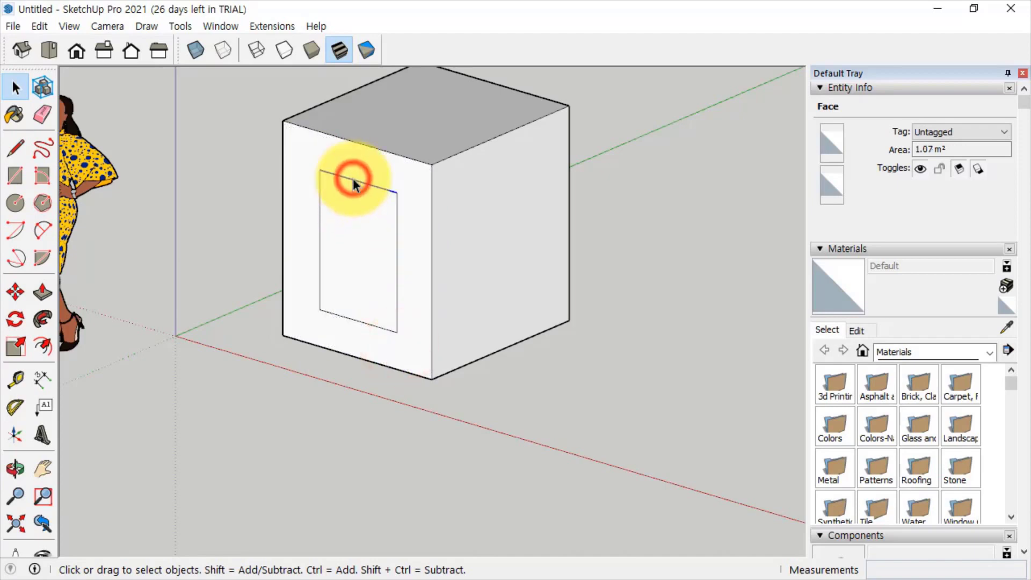
left_click(405, 173)
- Delete the face inside the inset rectangle to open the box, and select the remaining surrounding face
left_click(364, 251)
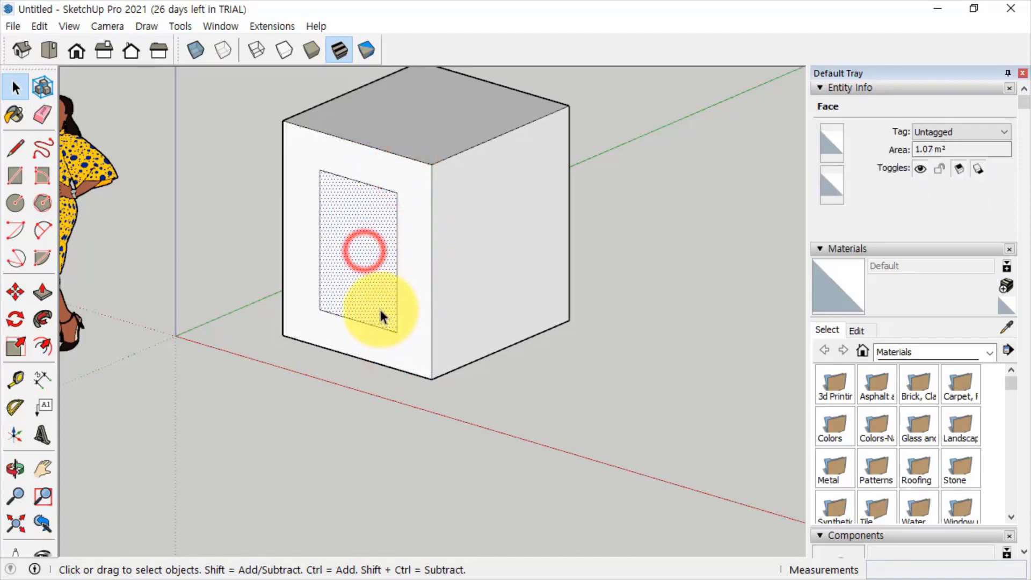
key("Delete")
left_click(413, 229)
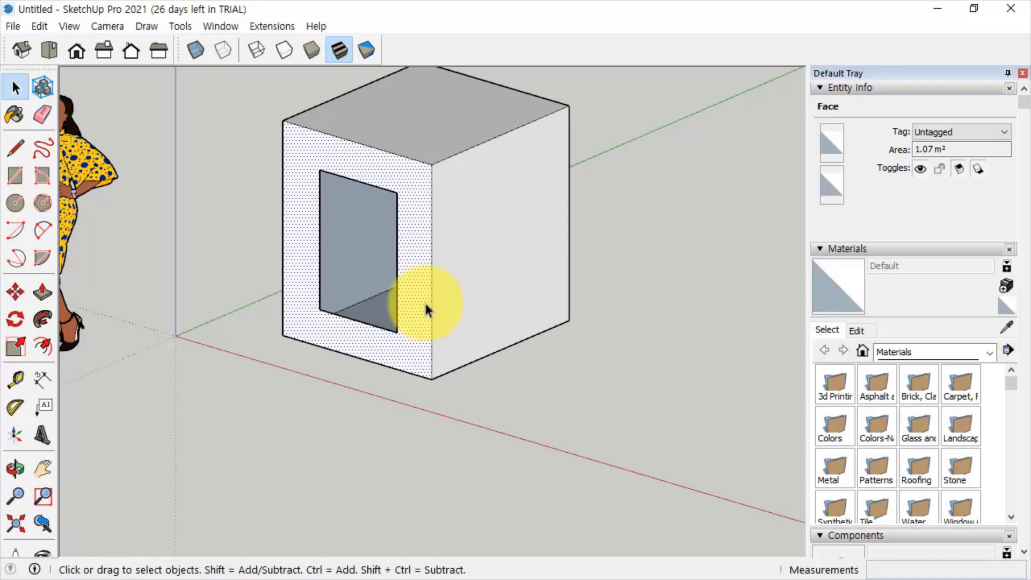
- Undo the face deletion and the inset rectangle, and select the box's whole front-left face
key("ctrl+z")
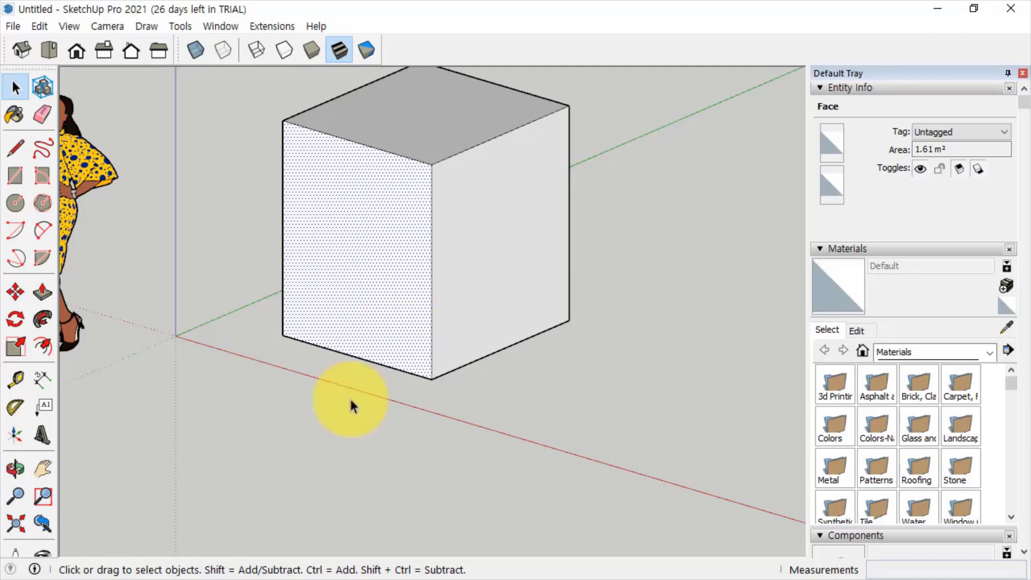
left_click(225, 499)
middle_click_drag(246, 479, 372, 331)
left_click(371, 331)
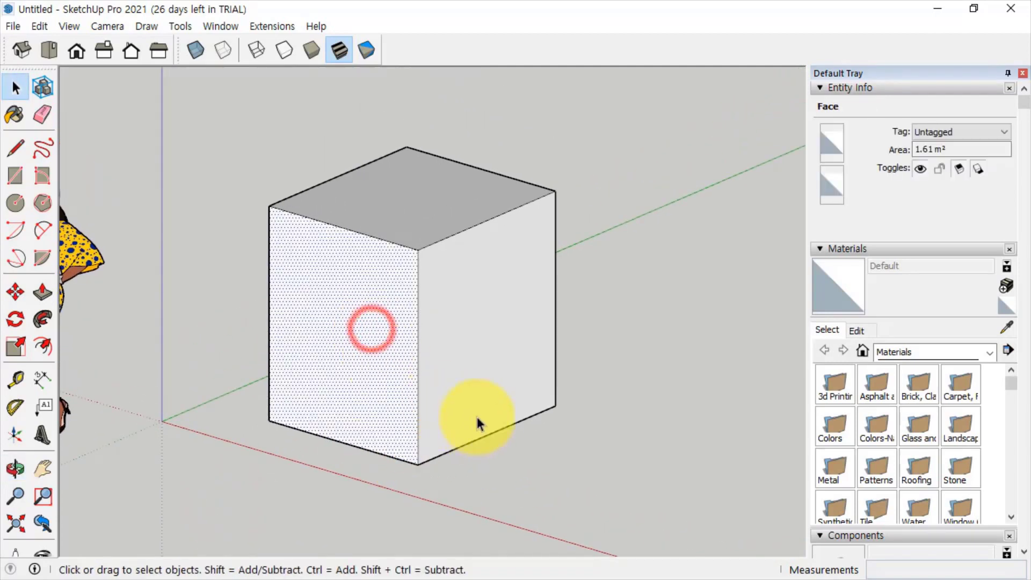
middle_click(472, 416, "shift")
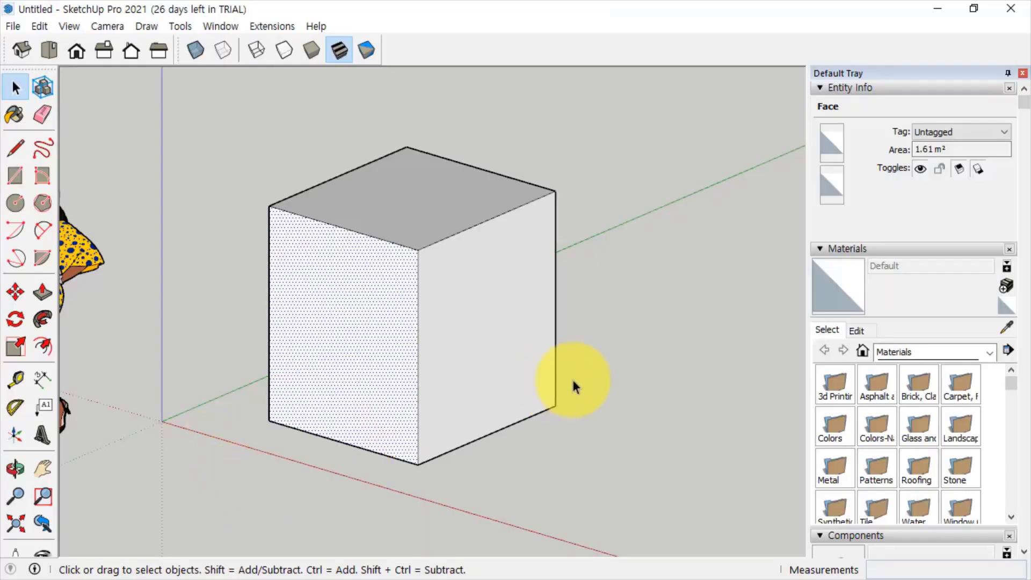
- Select all the connected faces and edges of the box and make them a group
left_click(617, 368)
triple_click(391, 301)
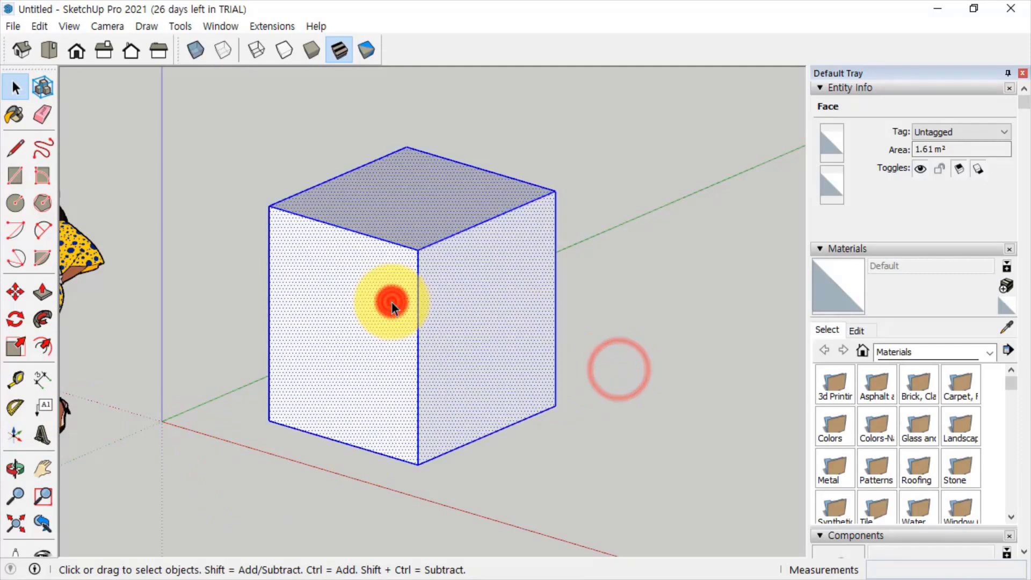
right_click(415, 165)
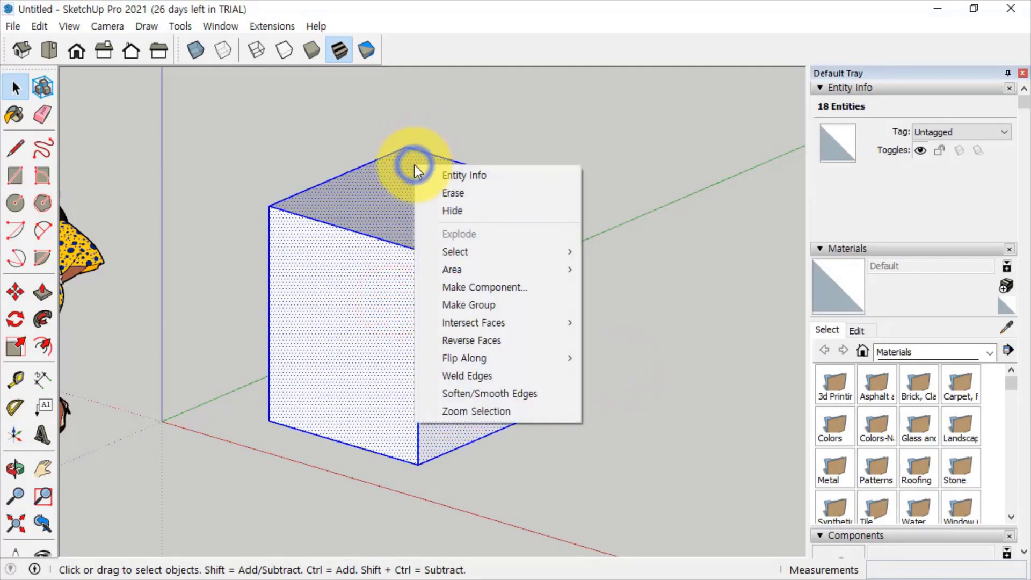
left_click(495, 304)
left_click(601, 405)
- Repeatedly select and deselect the grouped box from different faces to examine how it selects as one object
left_click(467, 267)
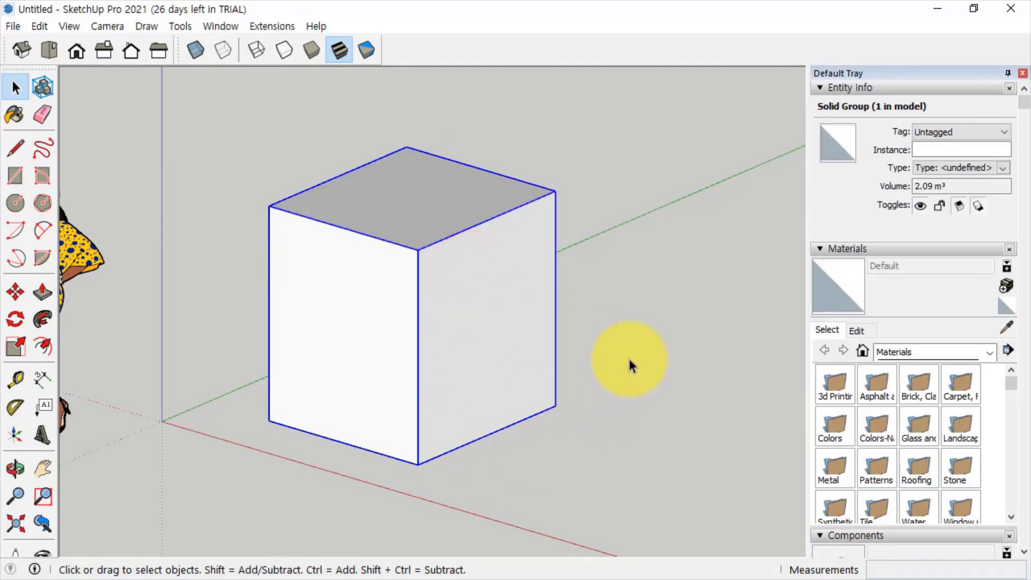
left_click(629, 357)
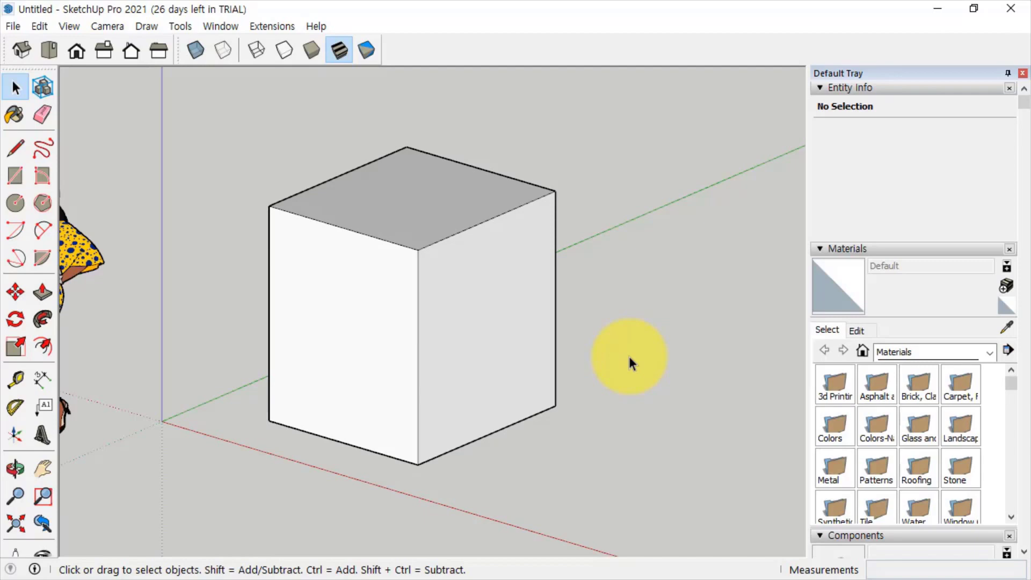
left_click(530, 294)
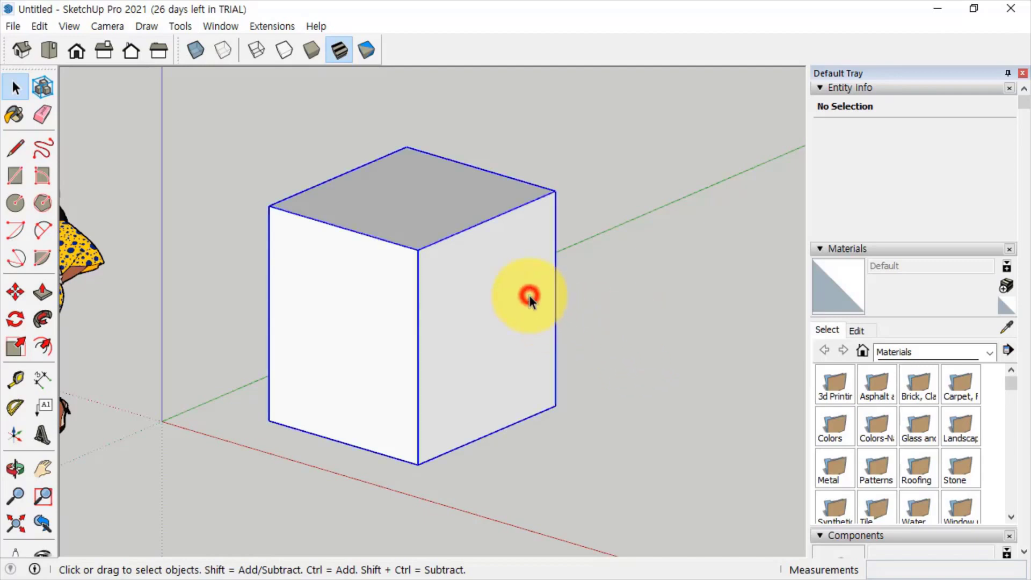
left_click(617, 316)
left_click(490, 307)
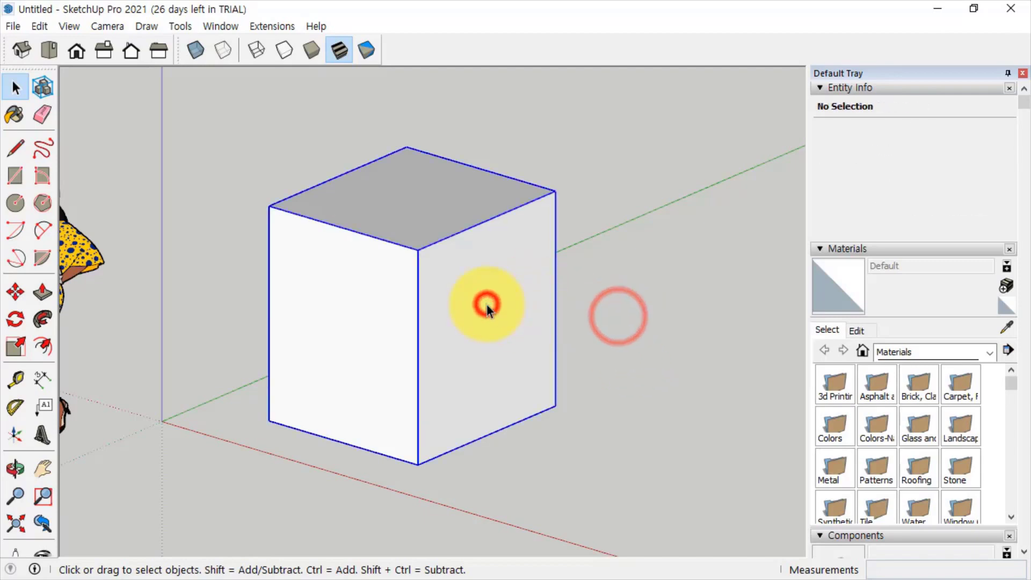
left_click(170, 284)
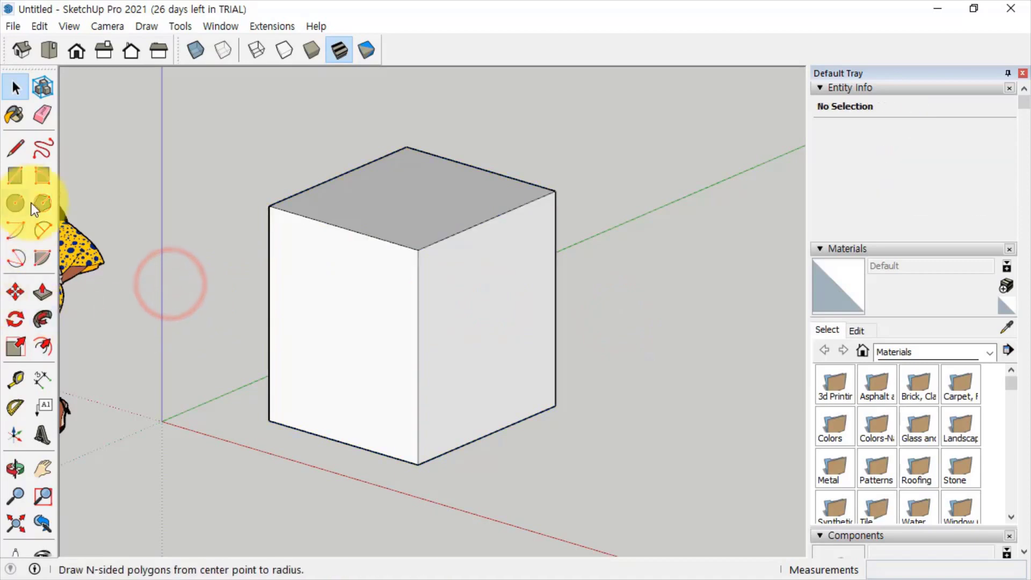
left_click(365, 303)
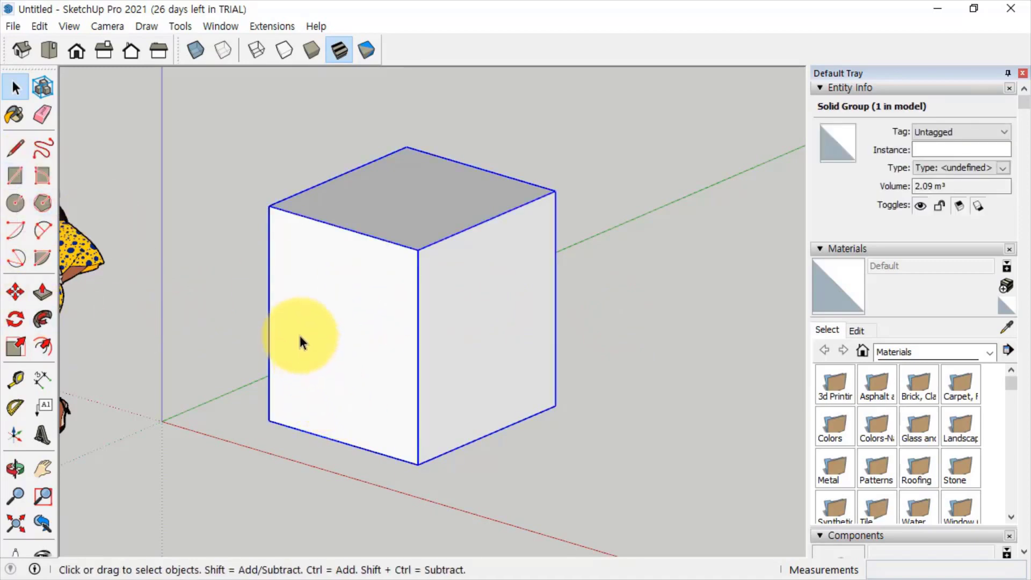
left_click(202, 248)
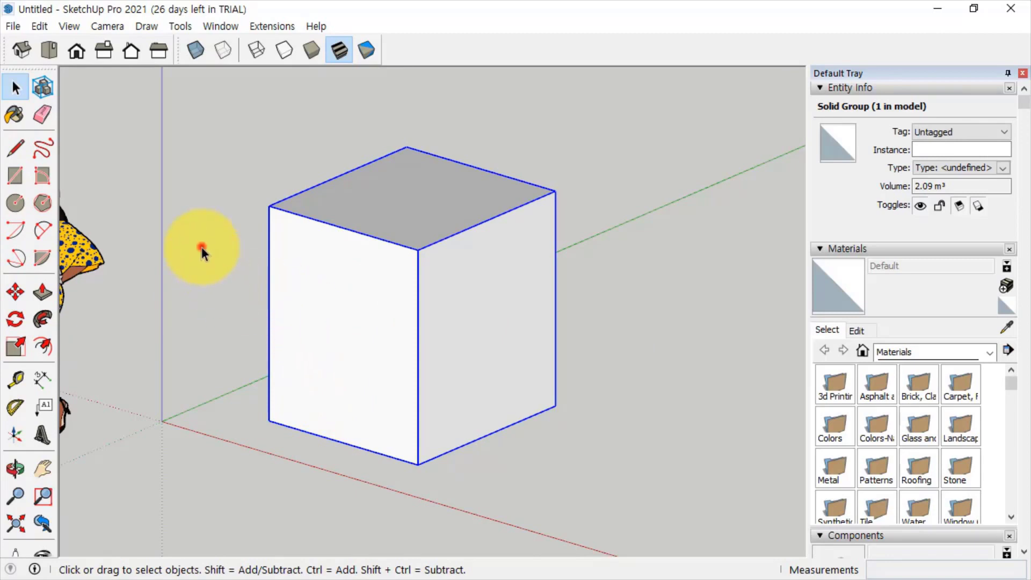
- Draw an upright rectangle about 491 by 820 mm on the grouped box's front-left face, without entering the group
left_click(18, 182)
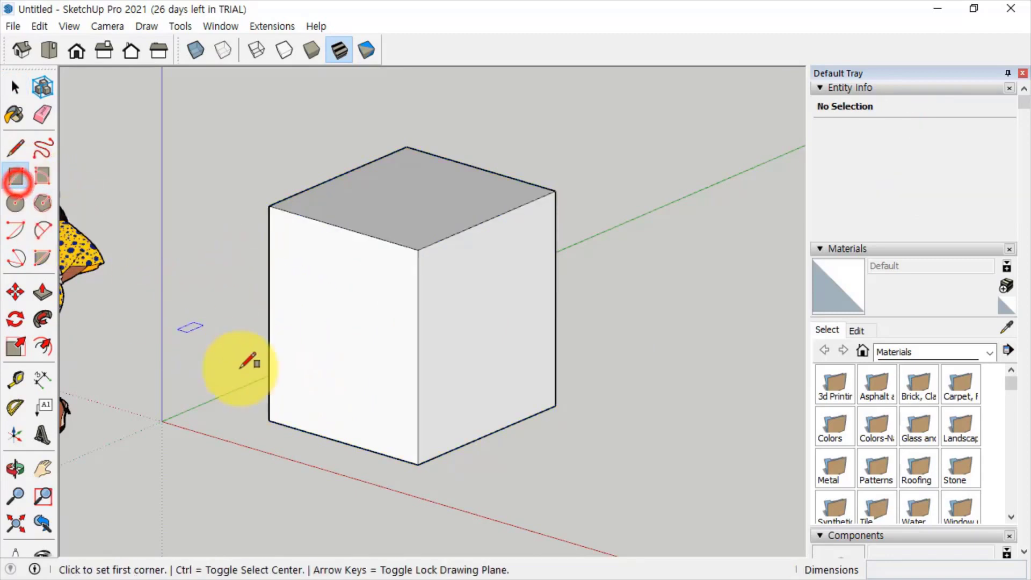
left_click(310, 388)
left_click(372, 280)
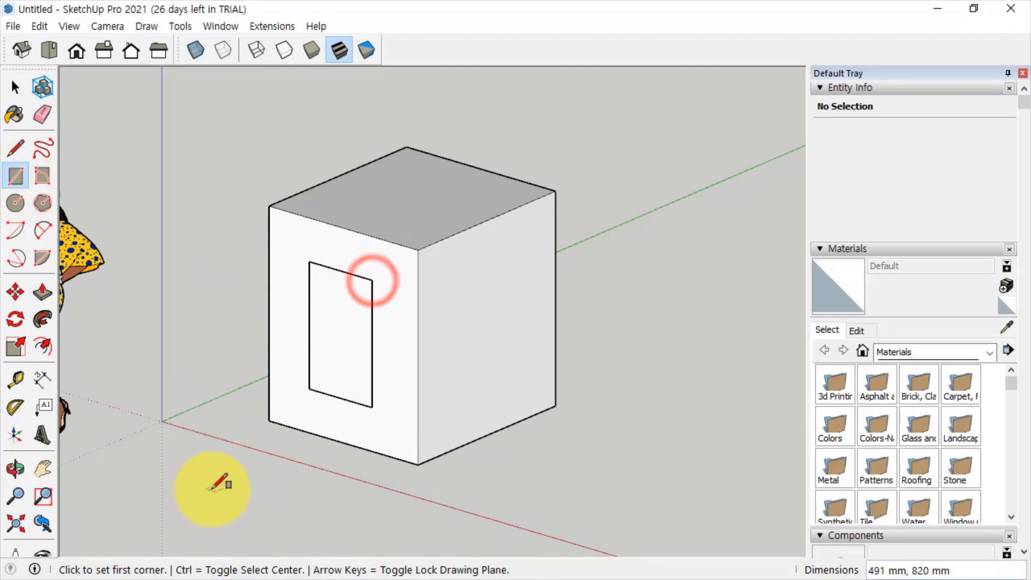
key("space")
- Select the grouped box and the rectangle on its face in turn to examine whether they stay separate
left_click(488, 358)
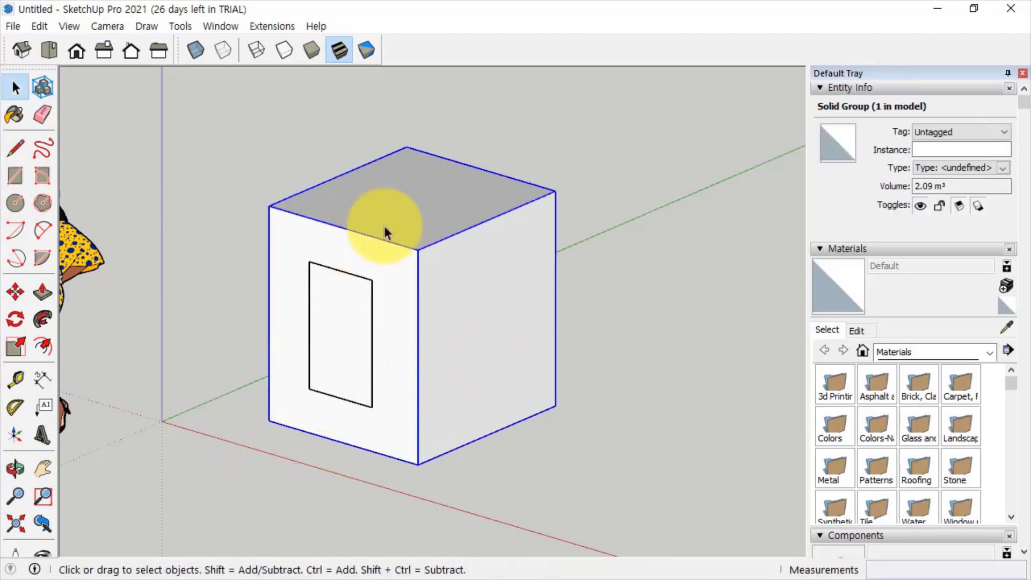
left_click(403, 317)
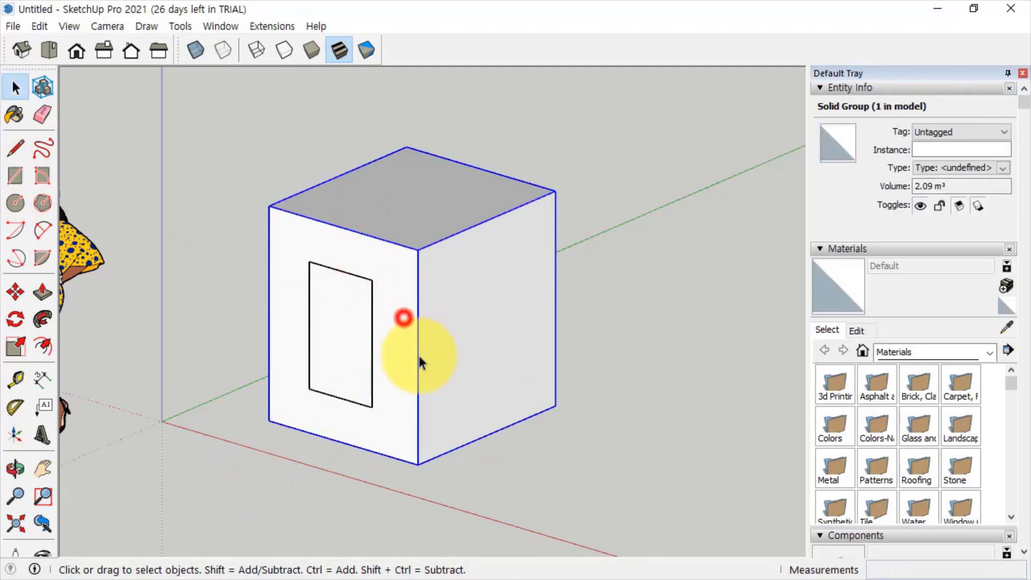
left_click(337, 344)
left_click(507, 350)
left_click(419, 376)
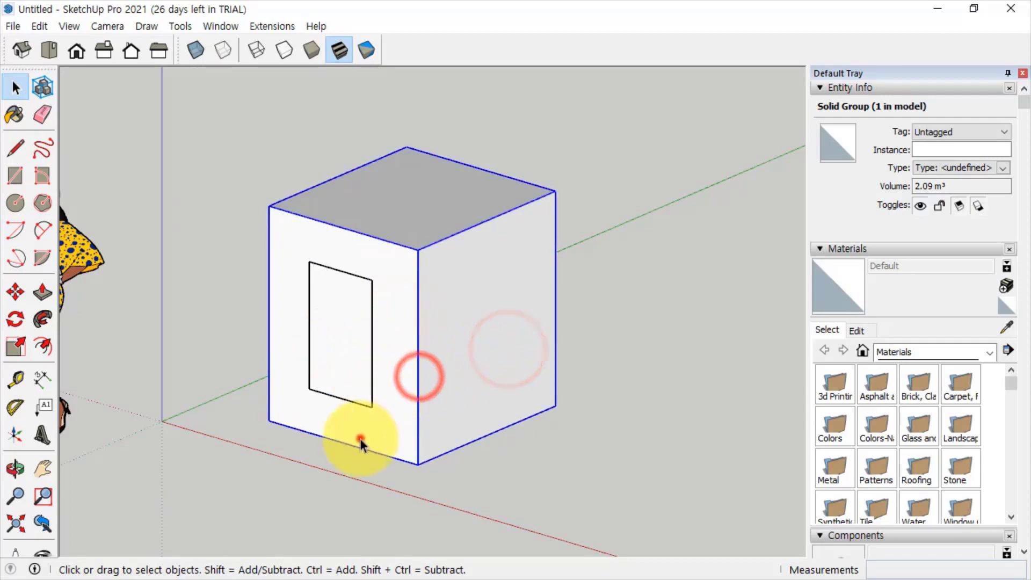
- Alternate between the grouped box and the rectangle's face with its edges to compare what each selection includes
left_click(359, 440)
left_click(656, 414)
left_click(417, 369)
double_click(349, 317)
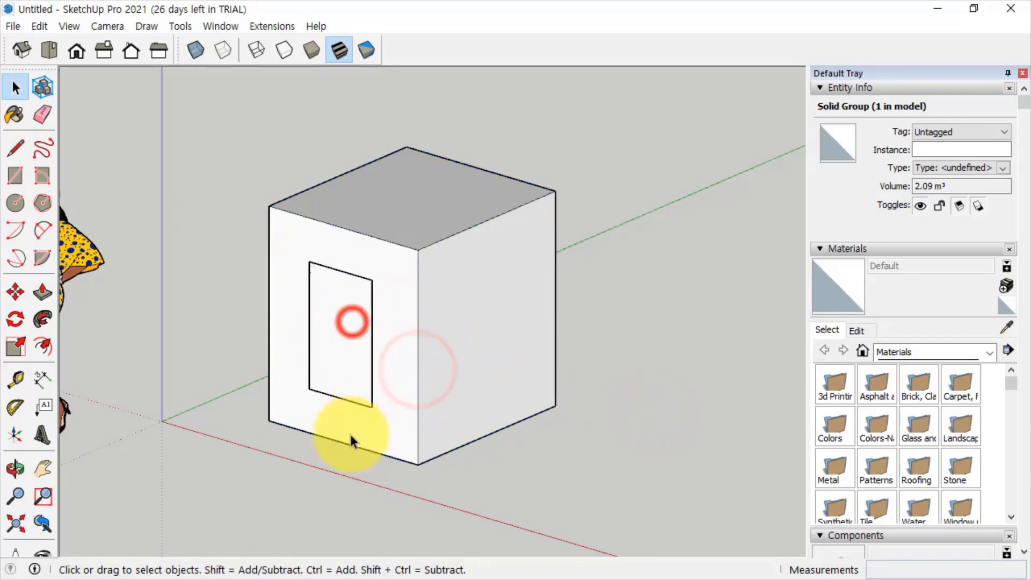
left_click(346, 441)
left_click(337, 334)
double_click(338, 333)
- Select the whole rectangle on the box's front-left face with a selection window and delete it
left_click(221, 288)
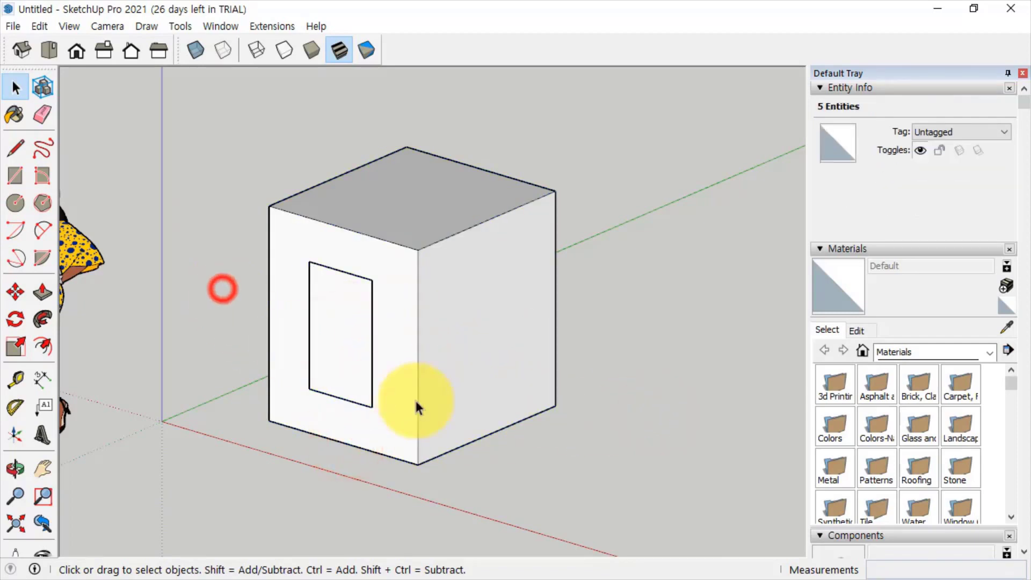
left_click_drag(232, 236, 395, 437)
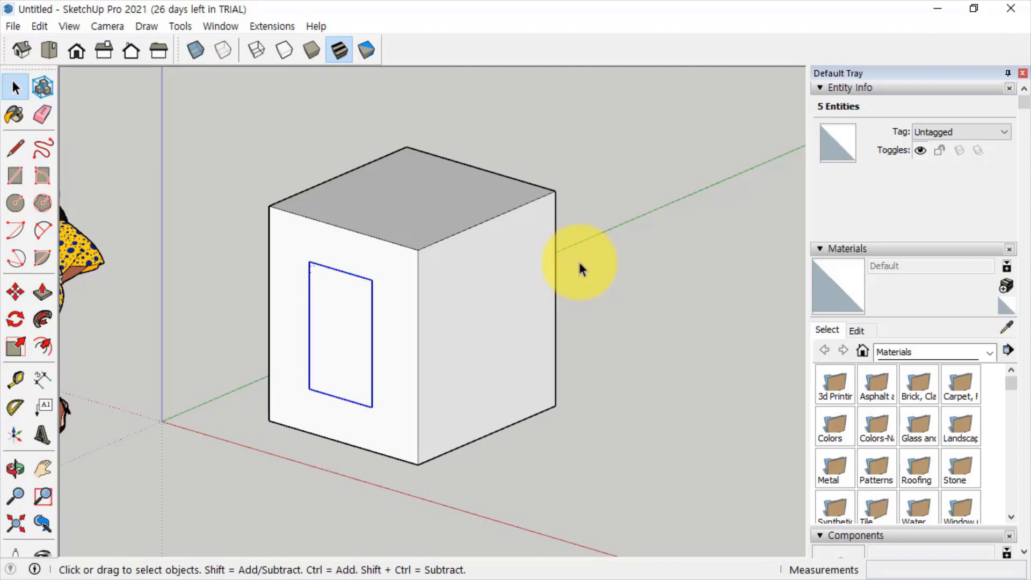
key("Delete")
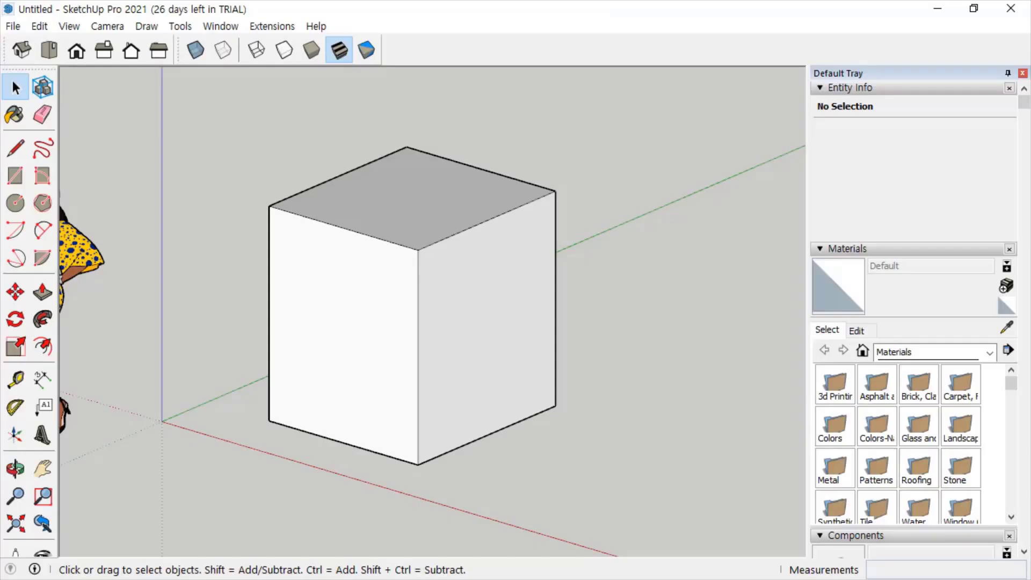
- Open the grouped box for editing, select its faces one by one to examine them, and close the group
left_click(412, 452)
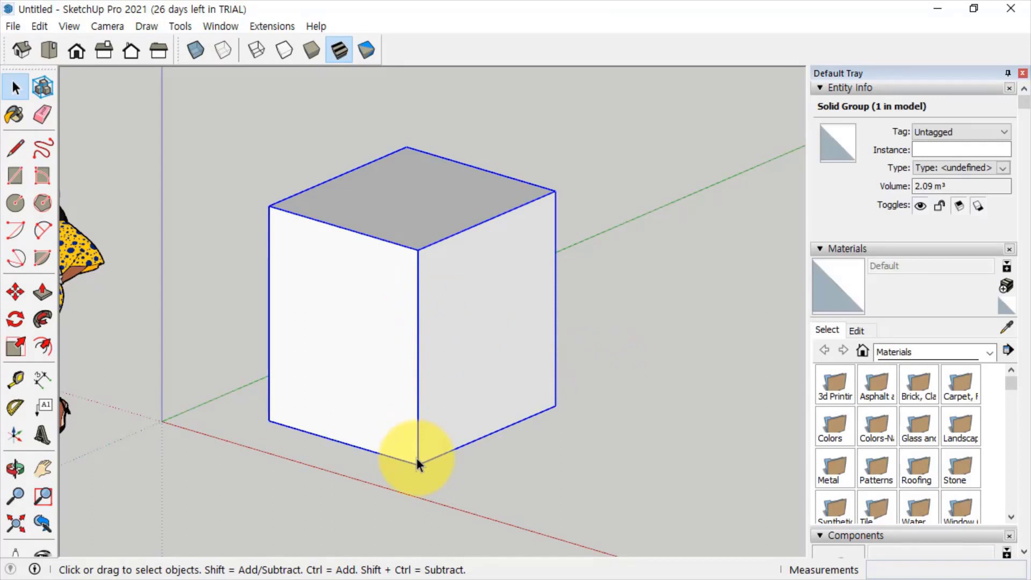
right_click(437, 182)
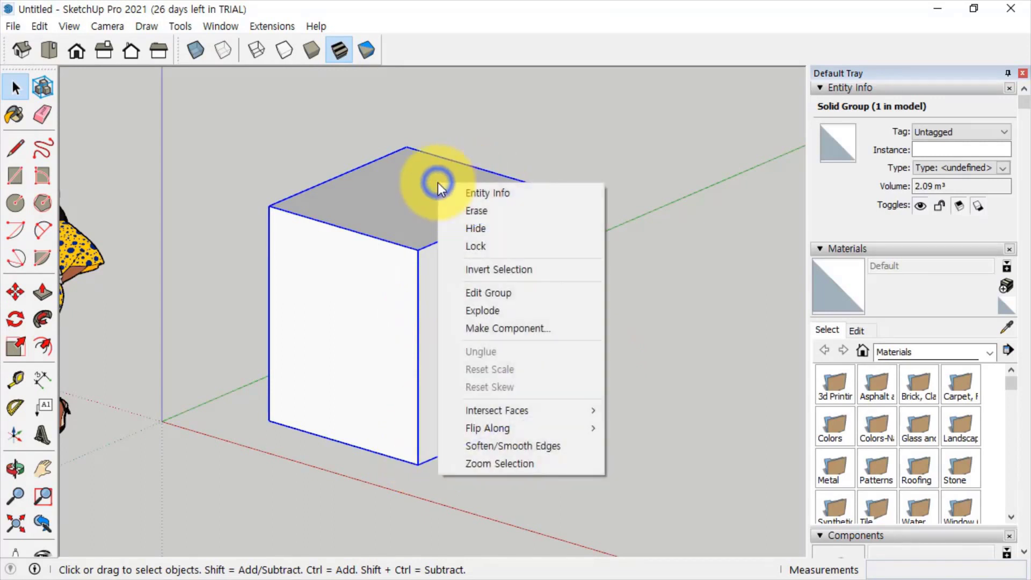
left_click(524, 297)
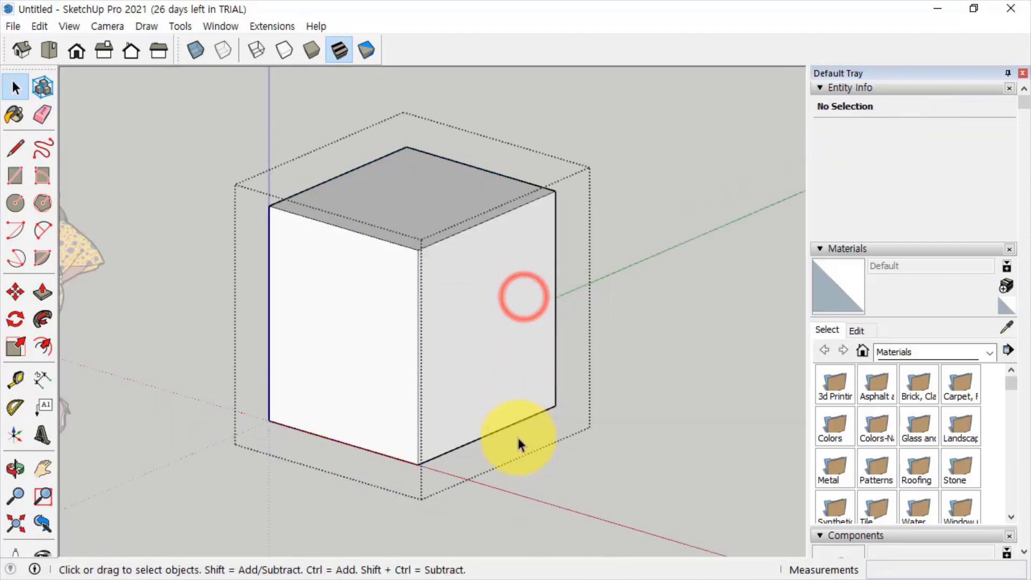
left_click(414, 322)
left_click(472, 313)
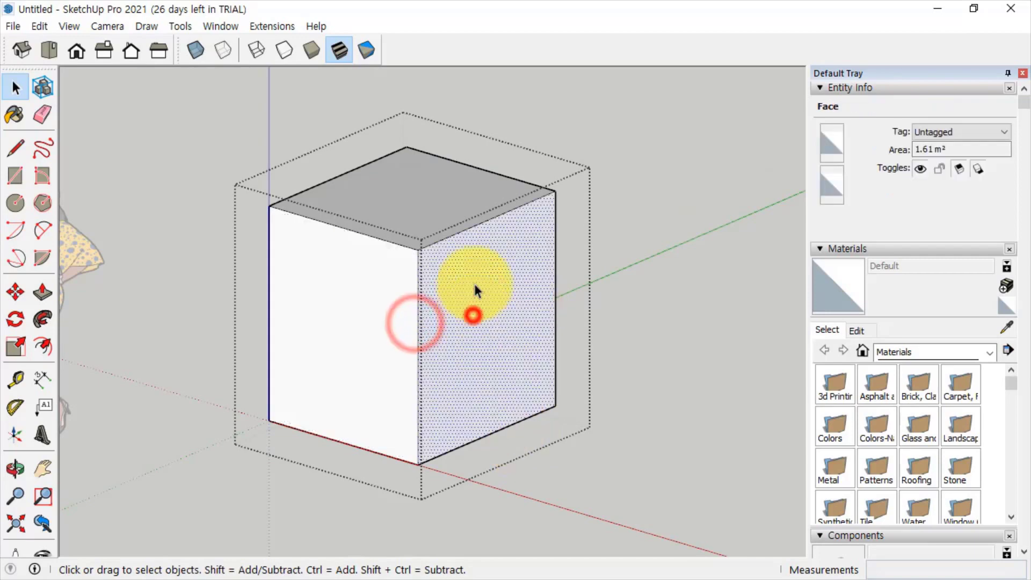
left_click(474, 209)
left_click(358, 294)
left_click(381, 177)
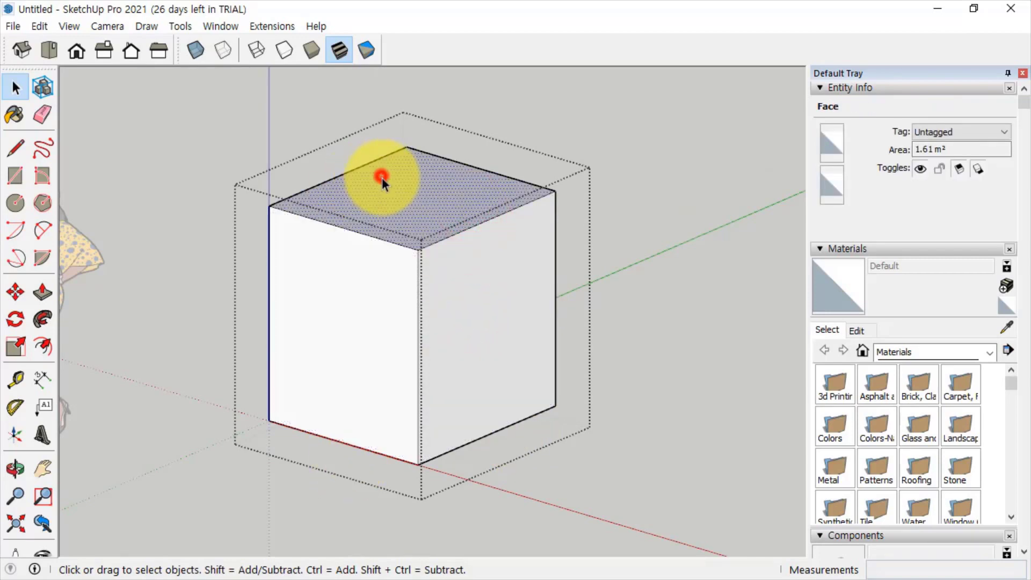
left_click(487, 325)
left_click(384, 362)
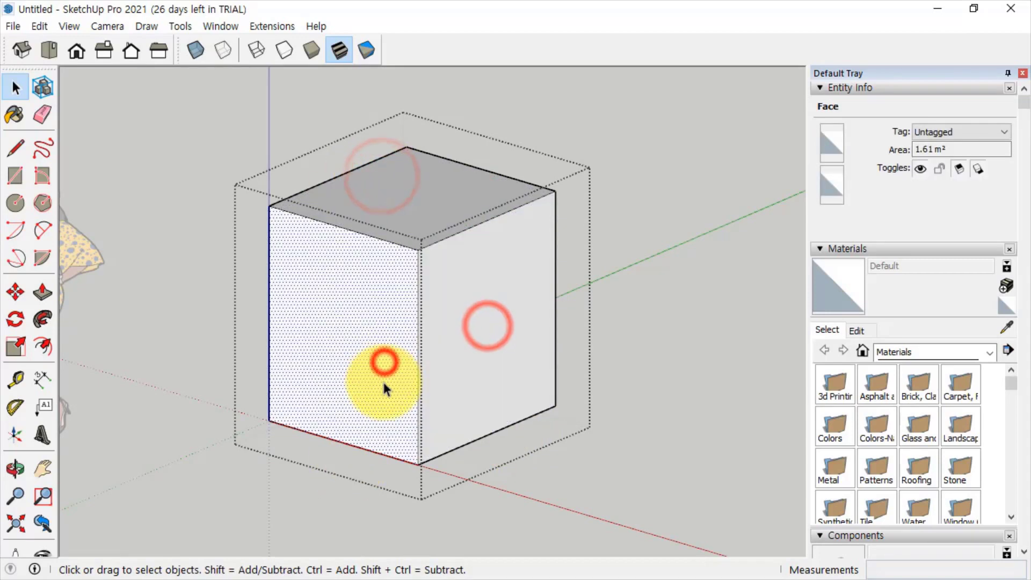
left_click(674, 268)
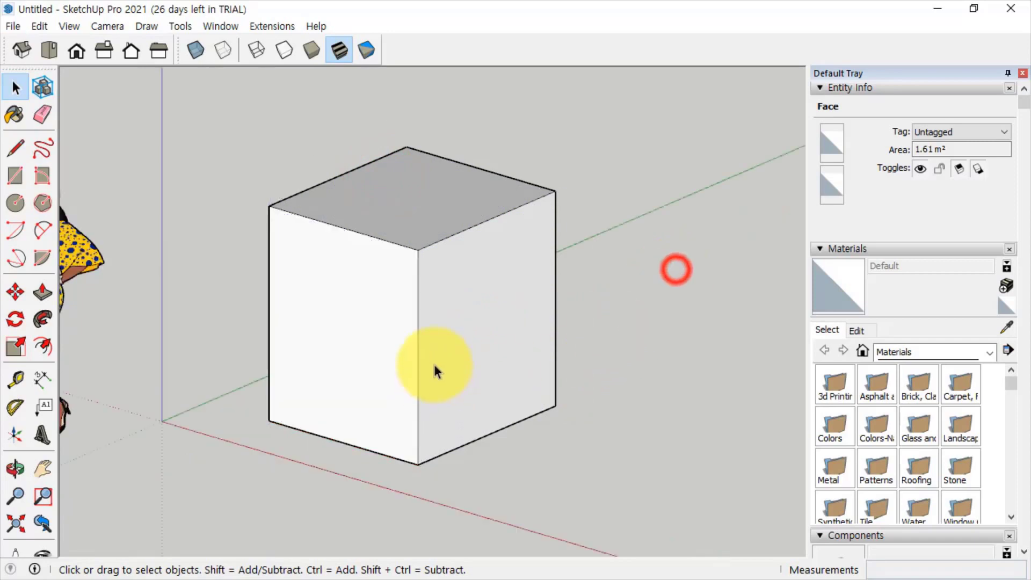
- Explode the box group into loose geometry and clear the selection
left_click(445, 219)
right_click(454, 228)
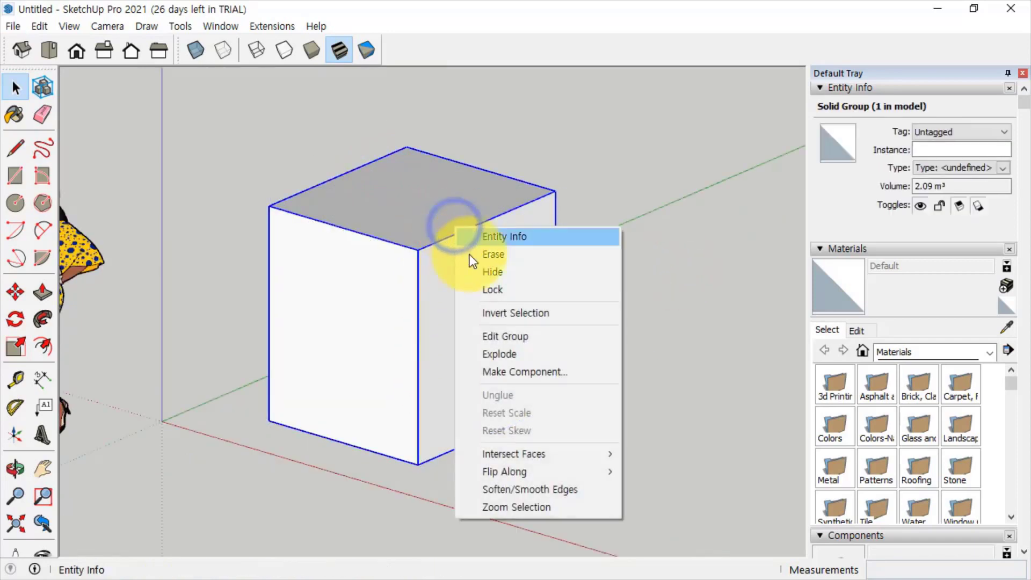
left_click(511, 354)
left_click(633, 433)
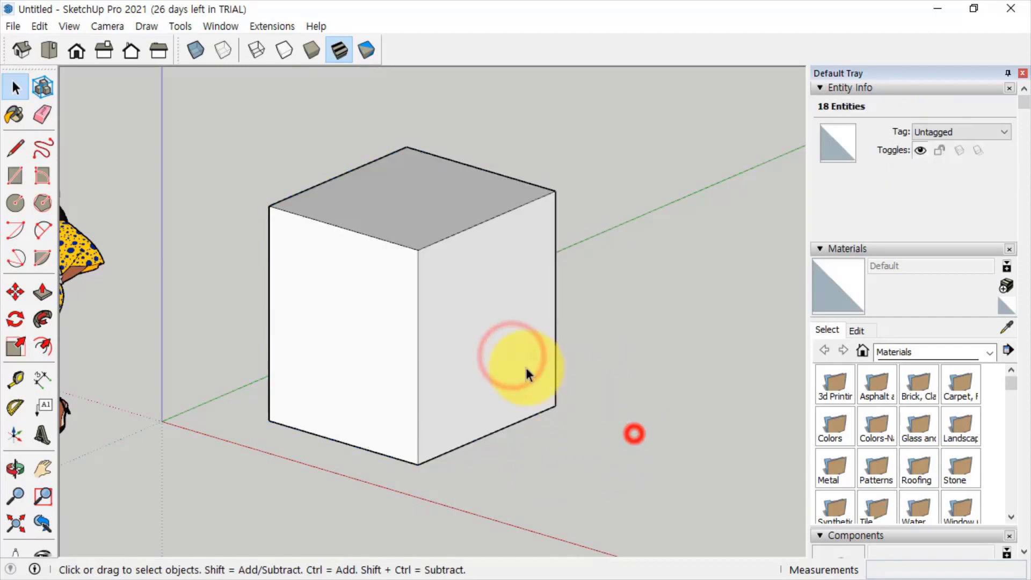
- Select individual faces and an edge of the exploded box to examine how loose geometry selects
left_click(516, 357)
left_click(378, 355)
left_click(556, 432)
left_click(483, 323)
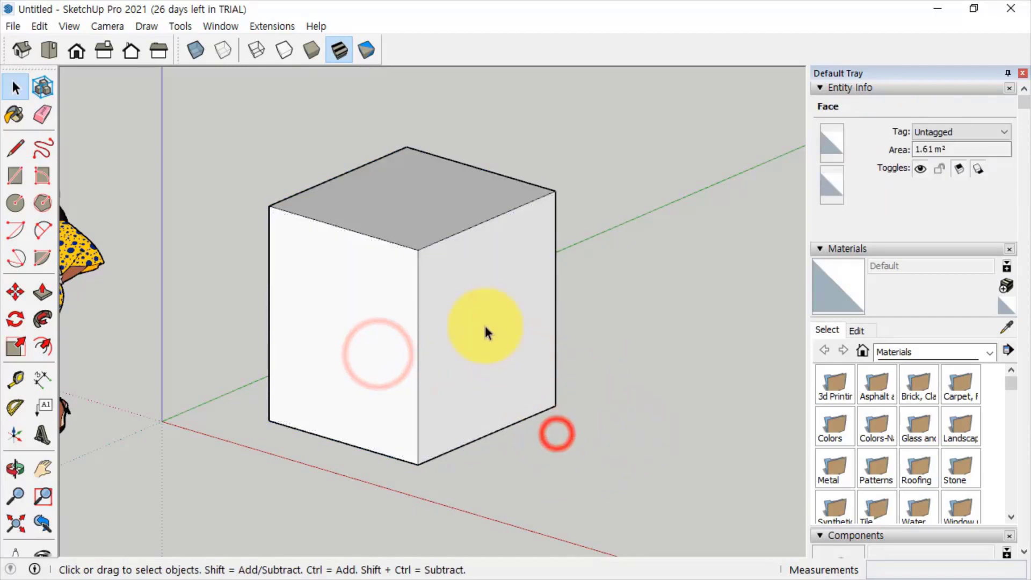
left_click(644, 369)
left_click(471, 227)
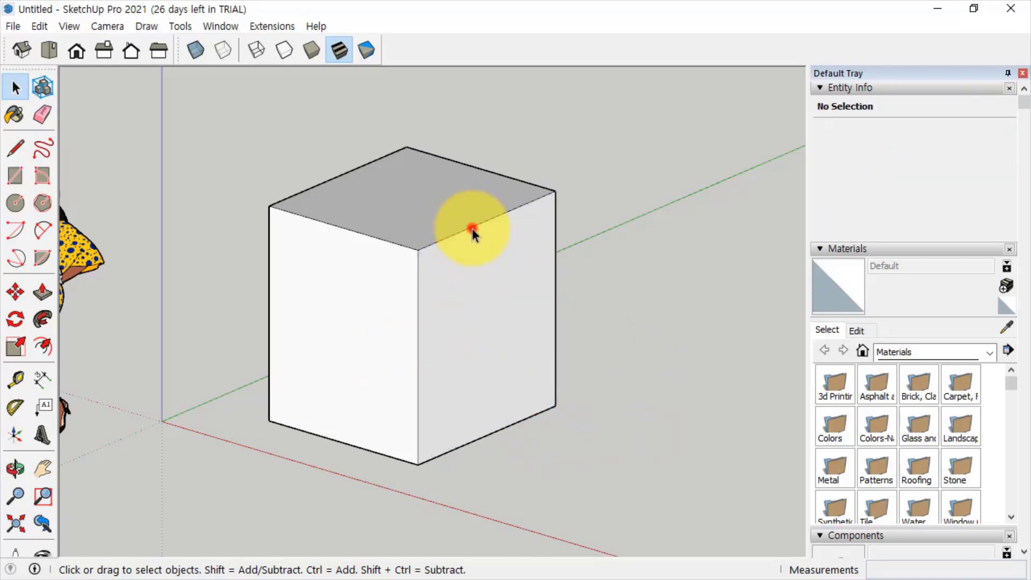
left_click(636, 346)
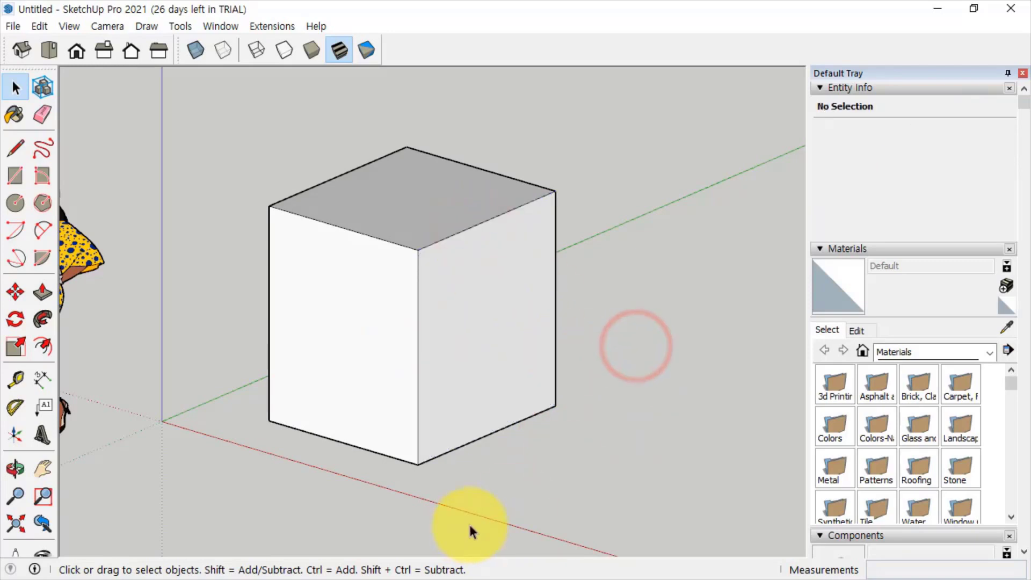
- Select all connected geometry of the exploded box and make it a group again
triple_click(368, 271)
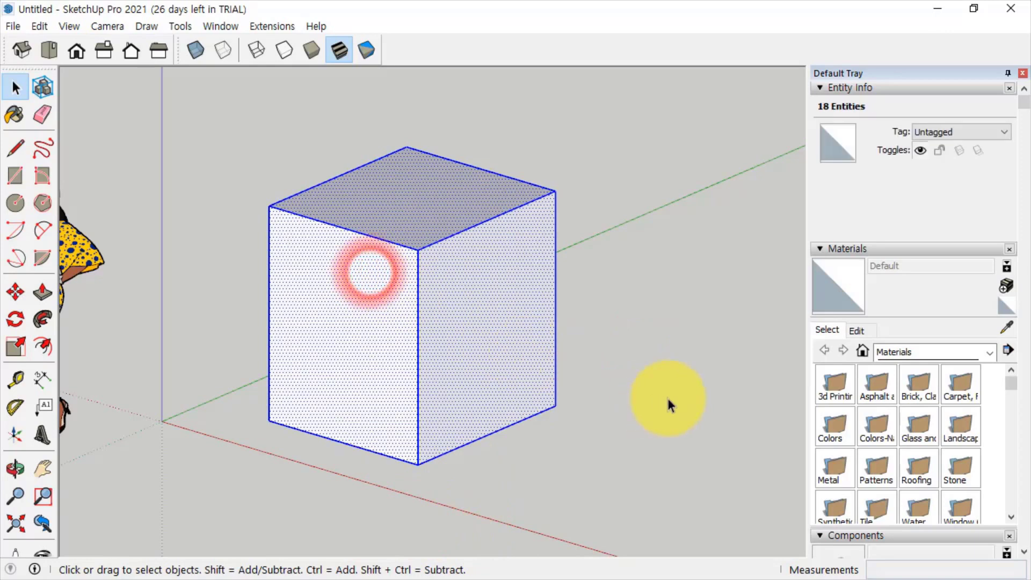
right_click(438, 187)
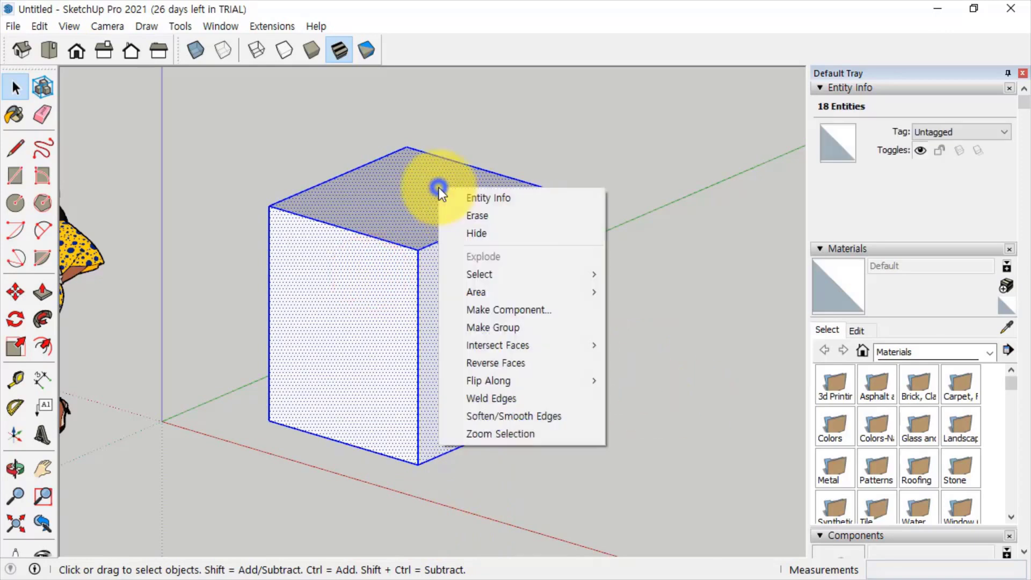
left_click(517, 328)
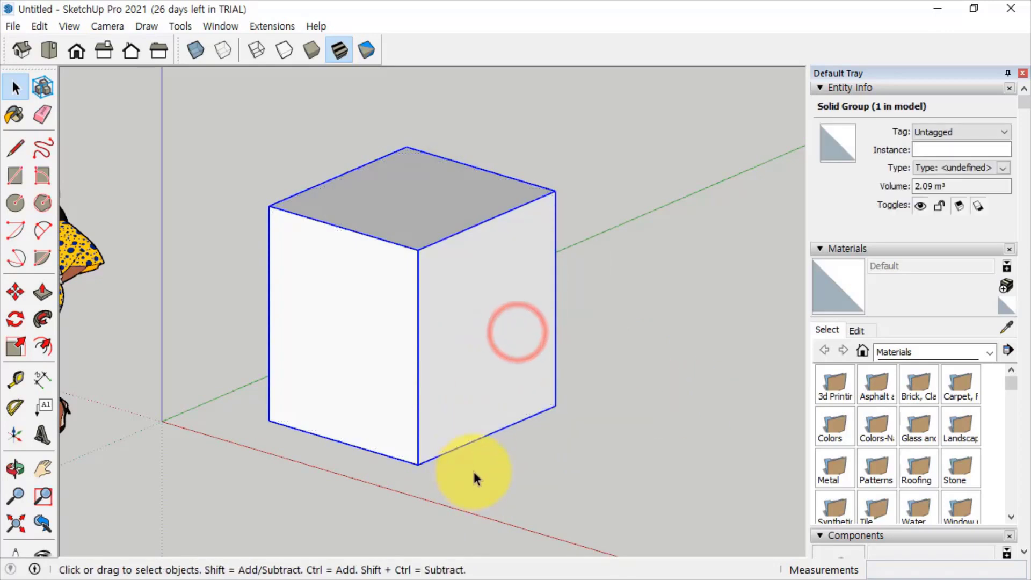
- Examine the regrouped box by selecting it whole, editing the group to select single faces, and leaving it to select the whole again
left_click(614, 265)
left_click(495, 263)
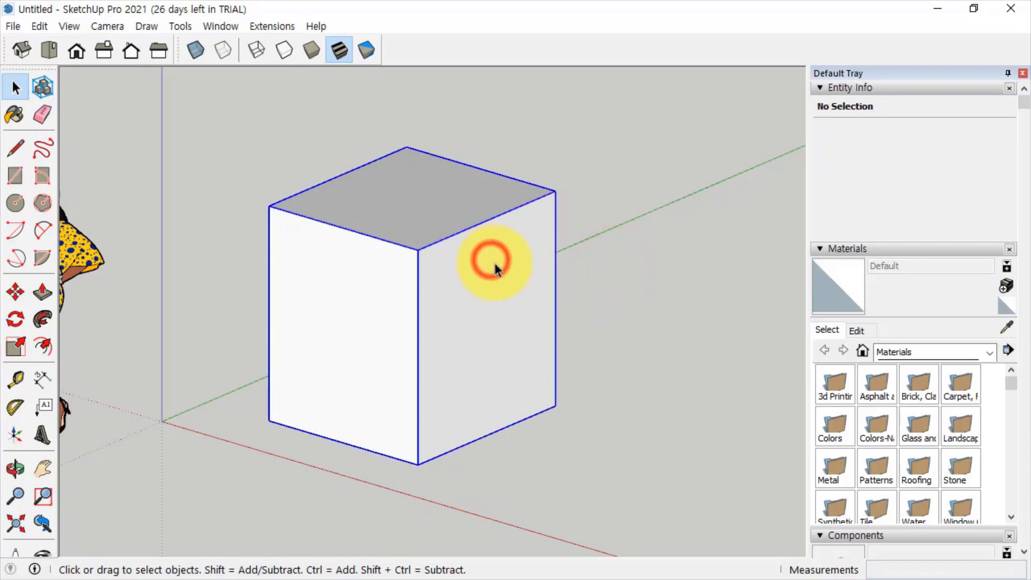
right_click(407, 211)
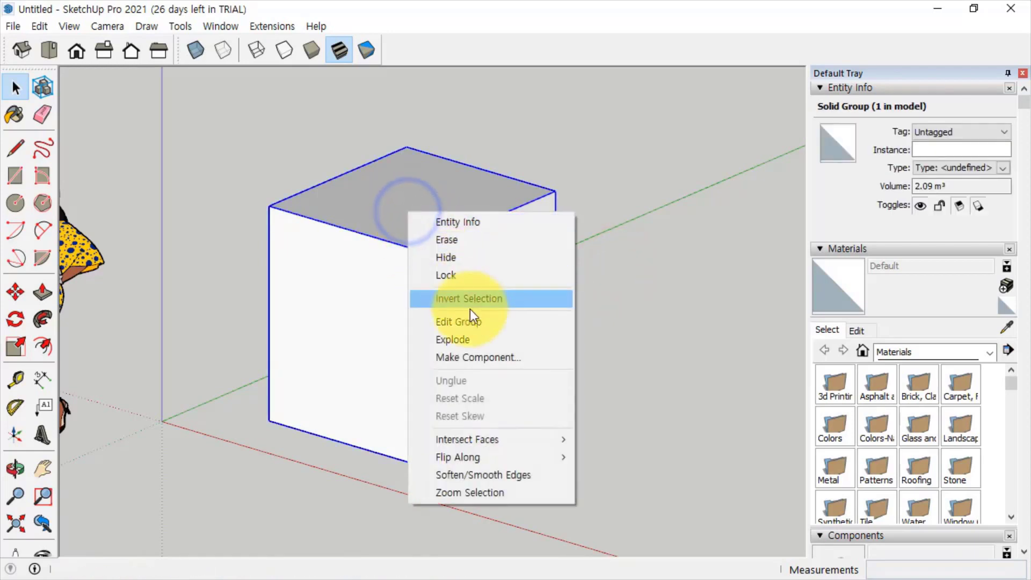
left_click(477, 325)
left_click(370, 306)
left_click(483, 319)
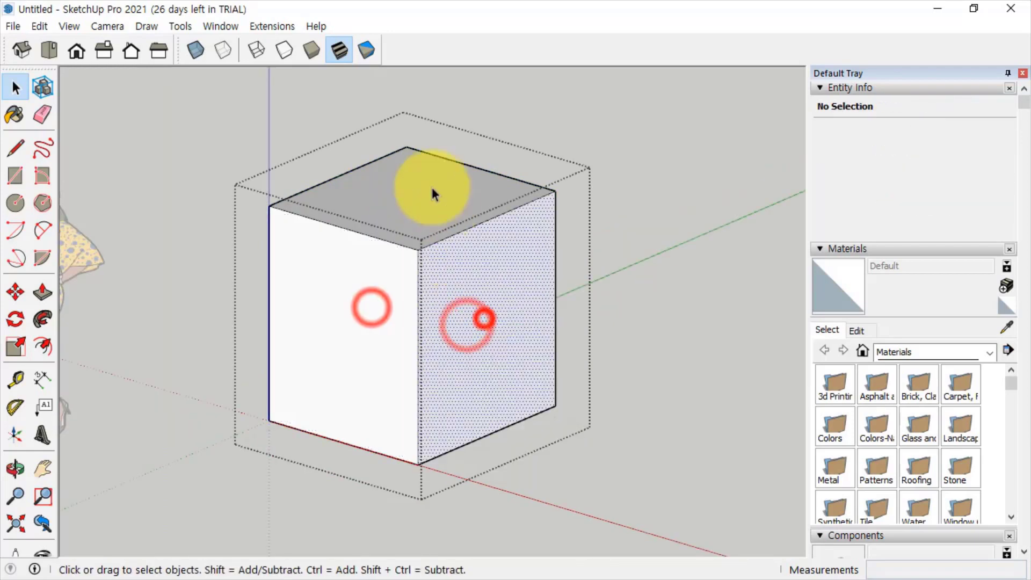
left_click(431, 188)
left_click(379, 274)
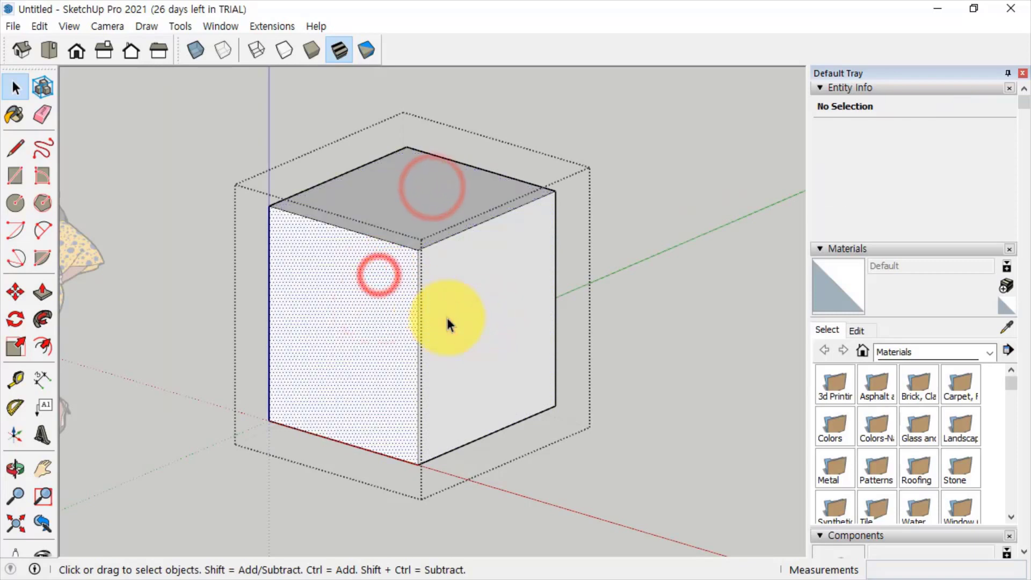
left_click(679, 154)
left_click(357, 329)
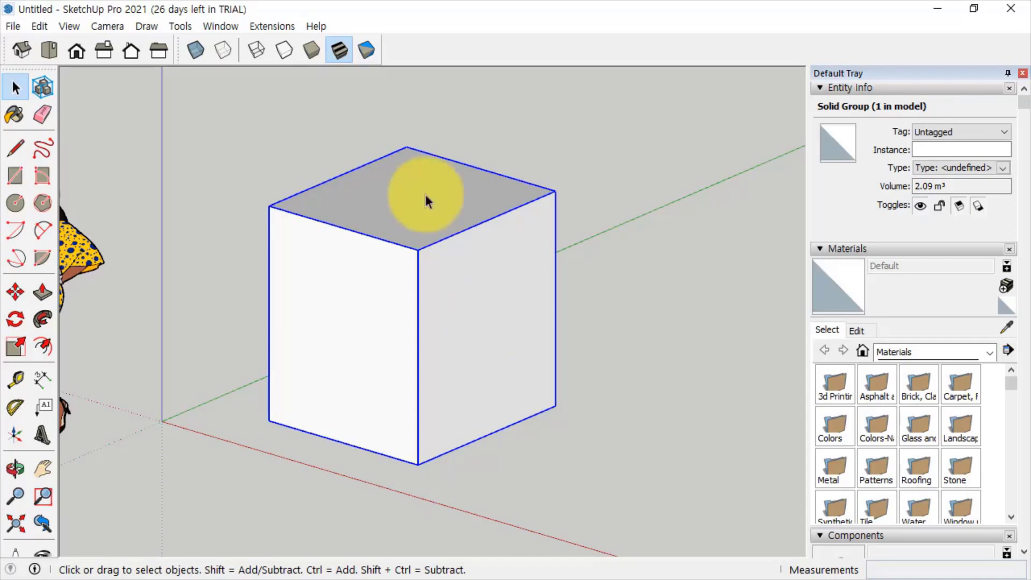
scroll(472, 414, "down", 3)
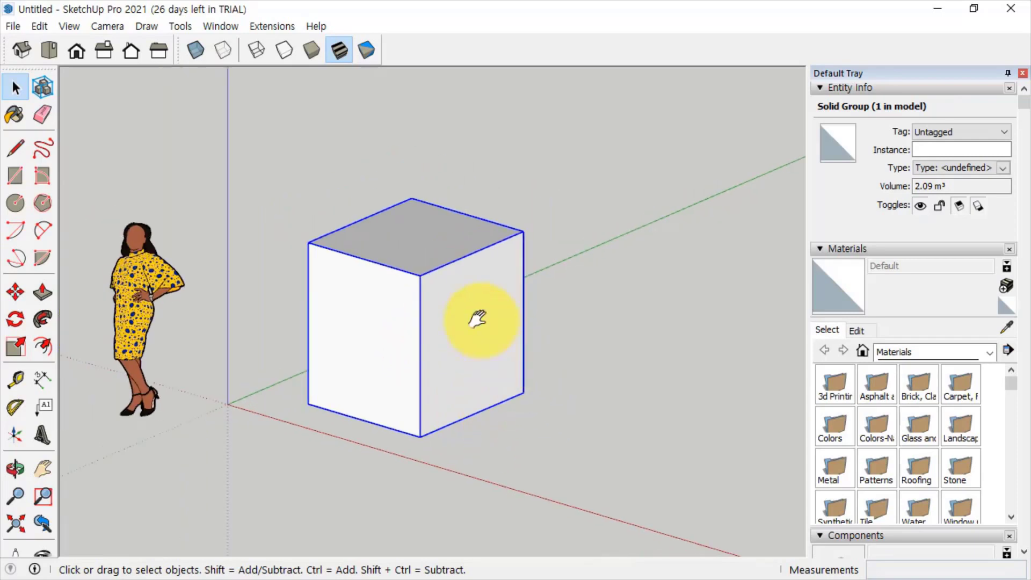
middle_click_drag(477, 317, 467, 294, "shift")
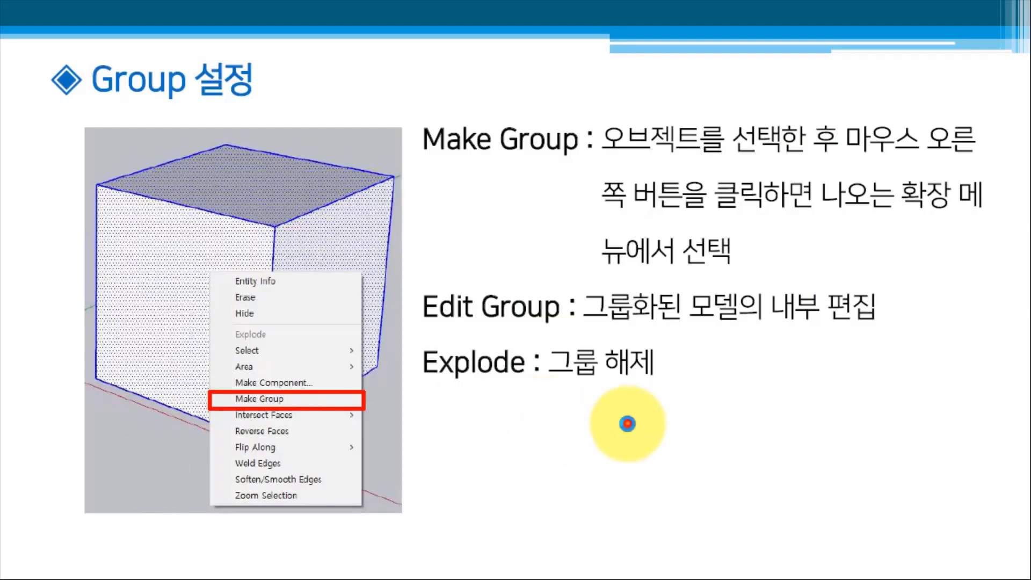
left_click(626, 421)
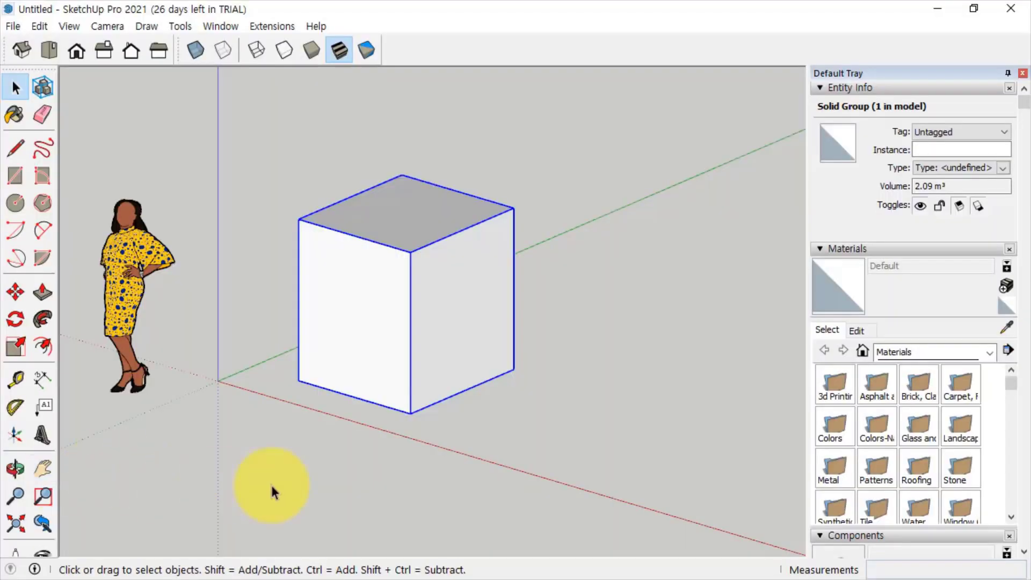
- Draw a rectangle of about 1.54 m² on the ground beside the grouped box, near the red axis
left_click(317, 467)
left_click(338, 361)
middle_click_drag(378, 285, 253, 236, "shift")
left_click(8, 176)
left_click(421, 388)
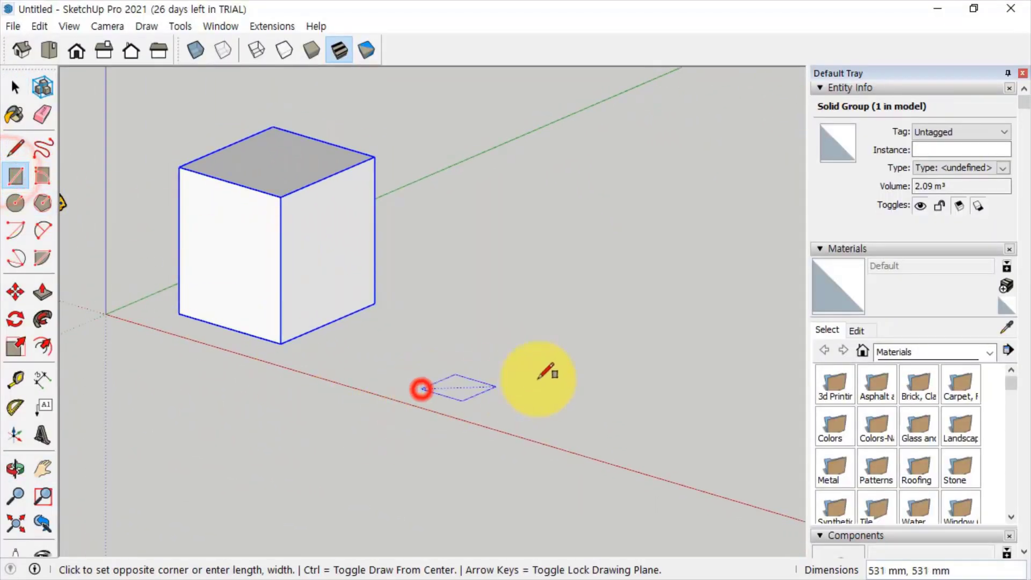
left_click(619, 380)
- Extrude the new ground rectangle upward about 1588 mm with Push/Pull to form a second box
middle_click_drag(418, 418, 398, 456)
left_click(46, 171)
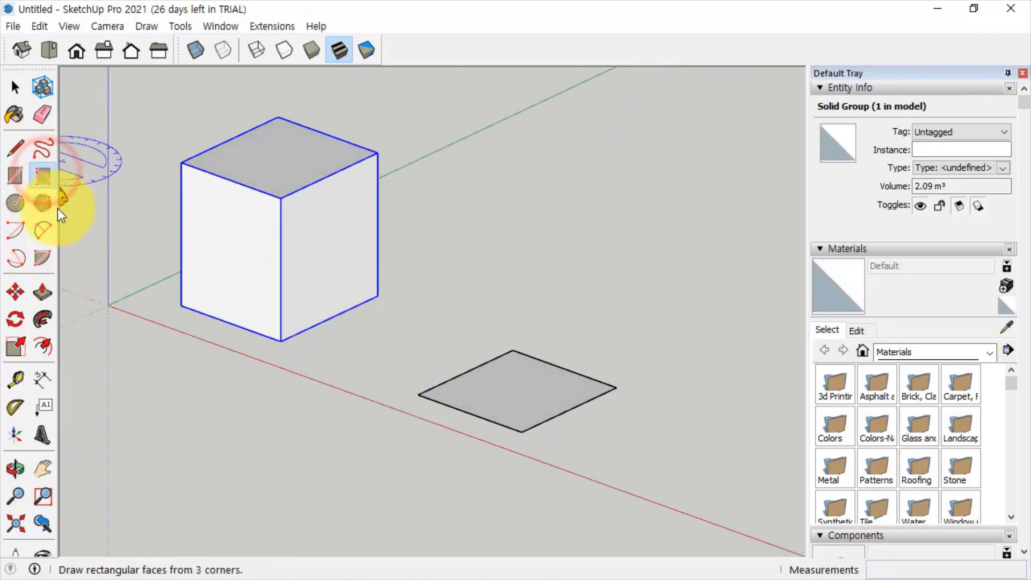
left_click(41, 295)
left_click(525, 384)
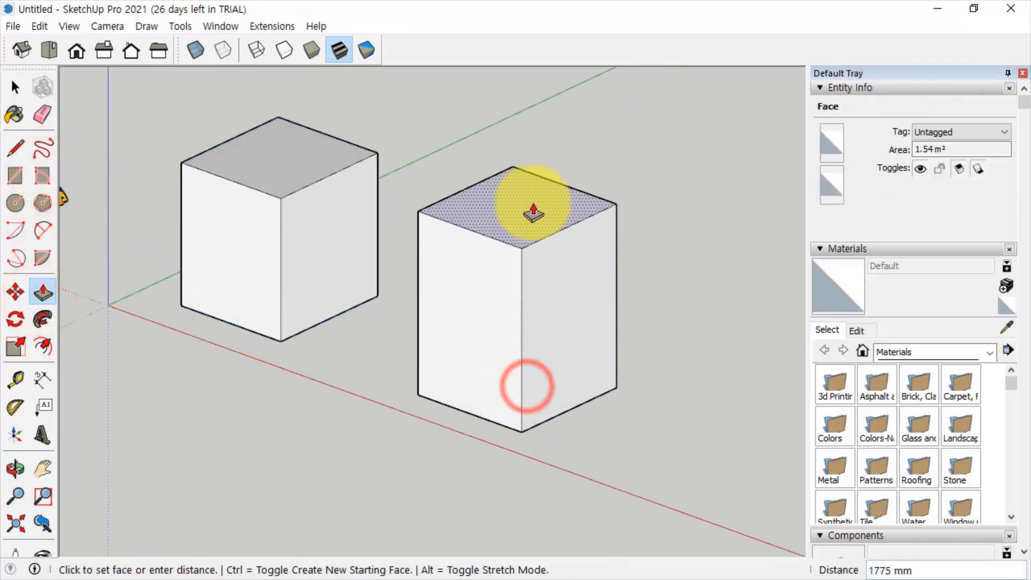
left_click(531, 232)
- Draw a line across the second box's top face, joining the midpoints of two opposite edges parallel to the red axis
middle_click_drag(522, 336, 516, 355)
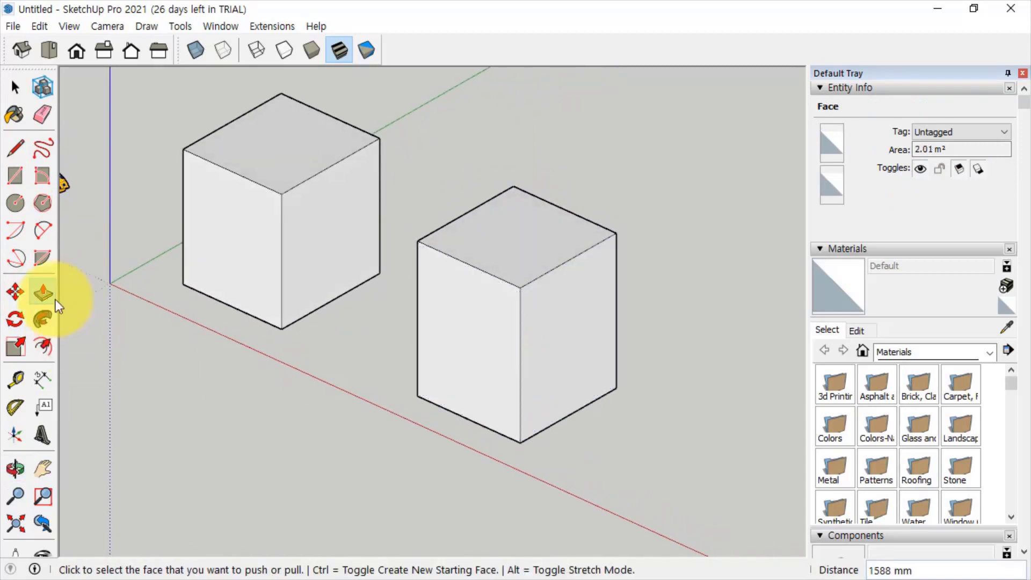
left_click(16, 149)
left_click(469, 264)
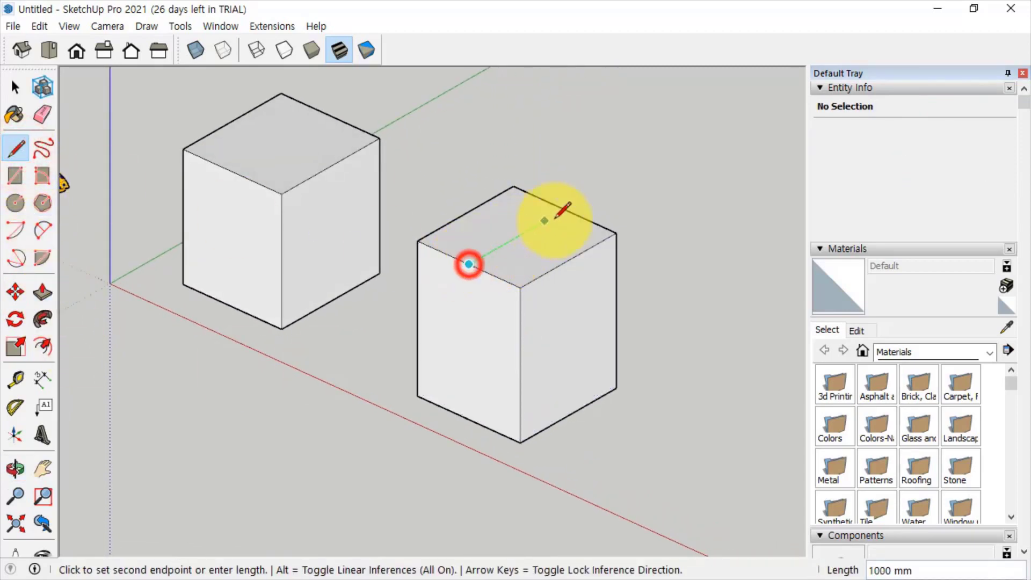
left_click(562, 210)
- Select the dividing line and both halves of the second box's top face in turn to examine how the face splits
key("space")
left_click(507, 242)
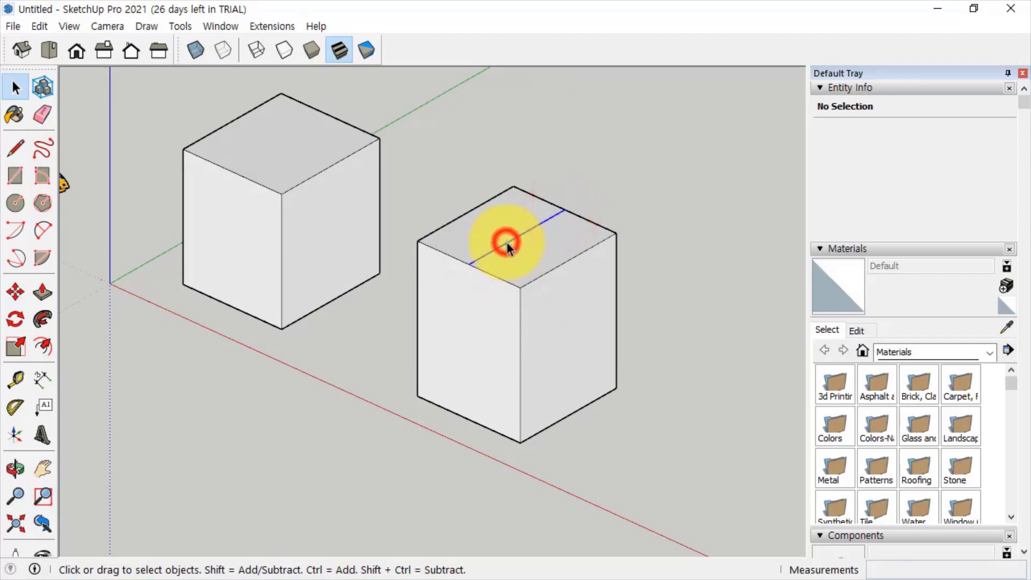
left_click(488, 223)
left_click(528, 249)
left_click(666, 324)
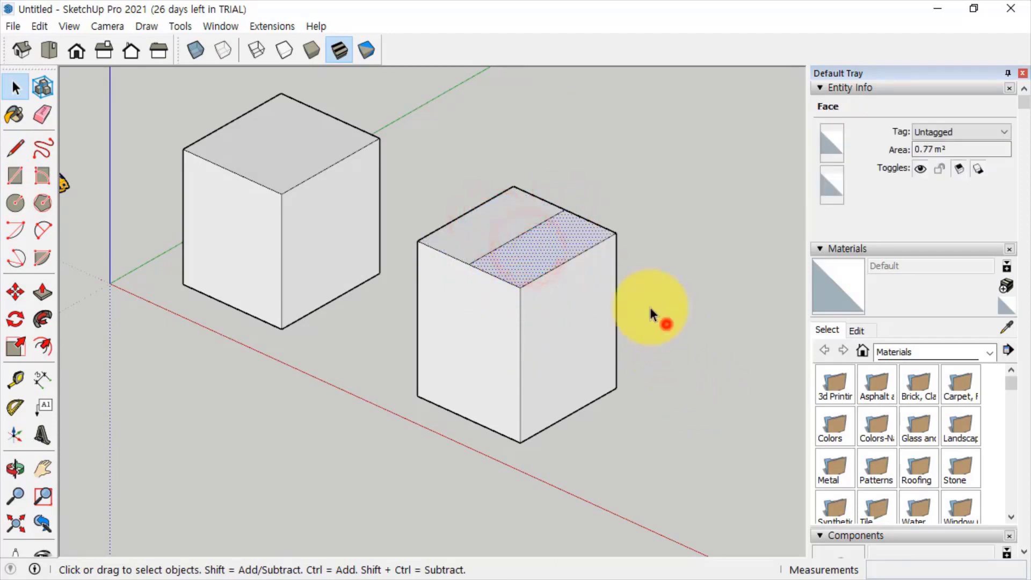
left_click(524, 232)
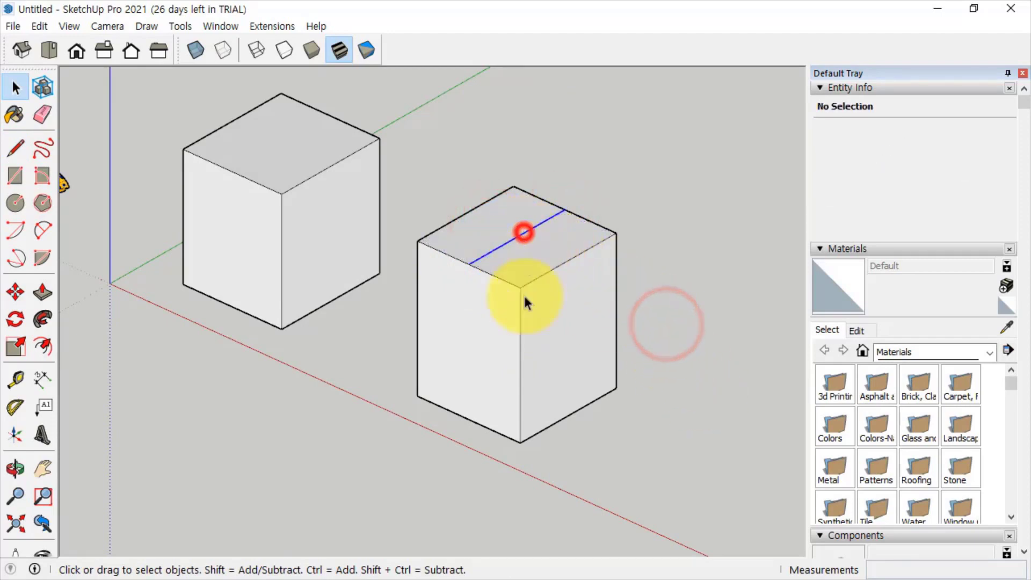
- Move the dividing line on the second box's top face straight up about 888 mm to form a gable roof
left_click(15, 292)
left_click(668, 276)
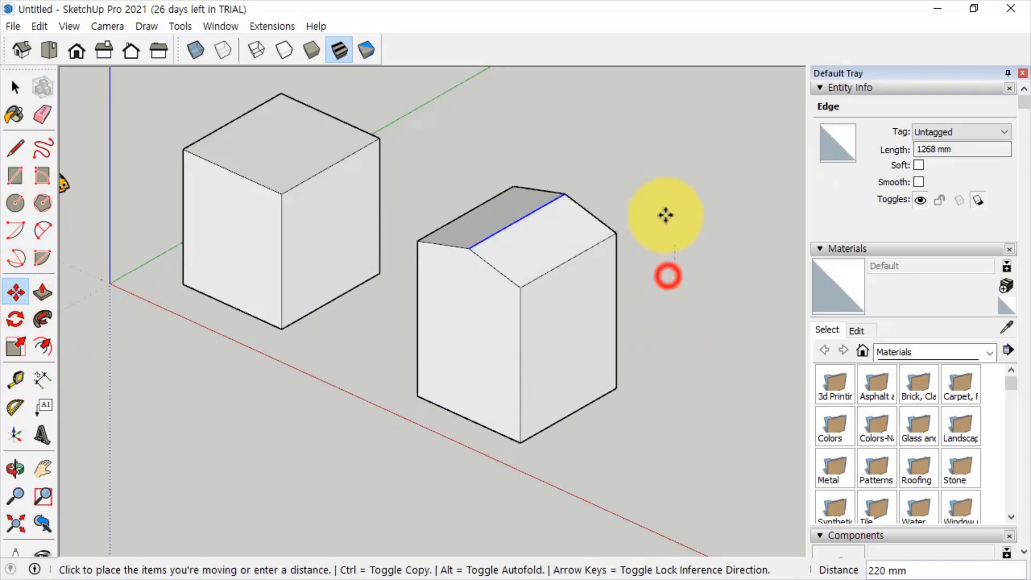
left_click(666, 173)
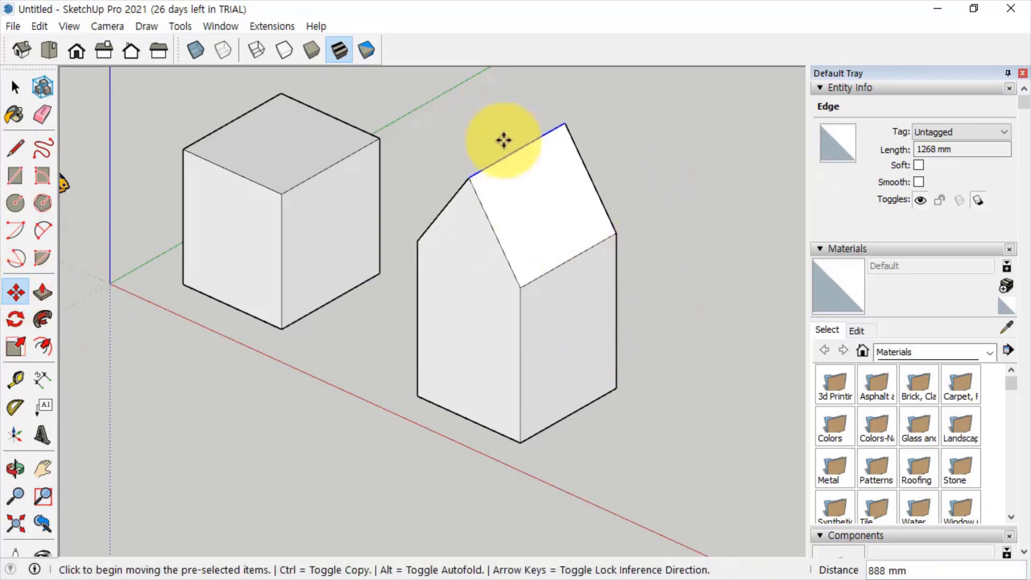
middle_click_drag(465, 242, 444, 185)
left_click(647, 196)
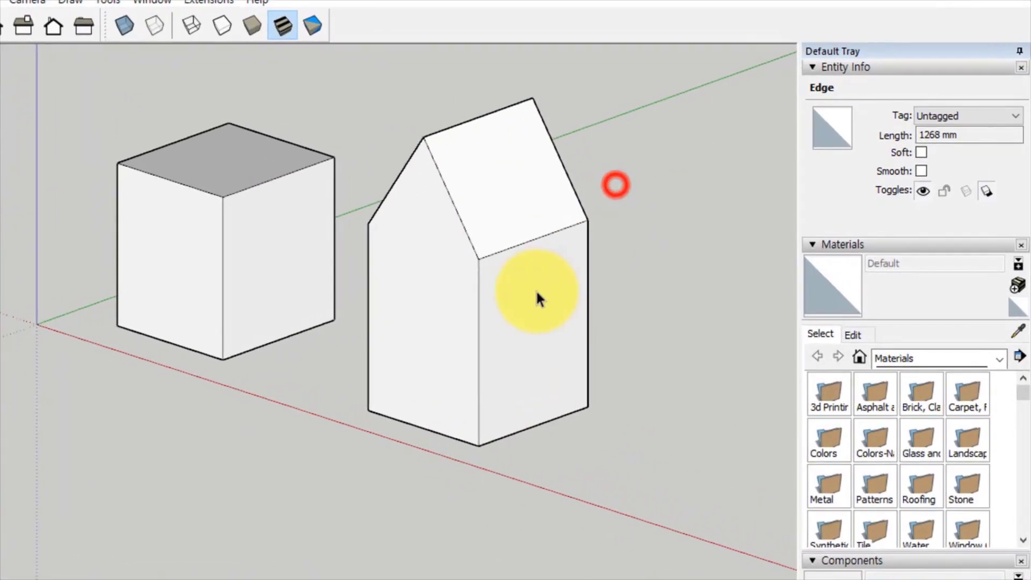
- Select the whole gabled house and make it a component with the definition name 박공집, replacing the selection
triple_click(546, 194)
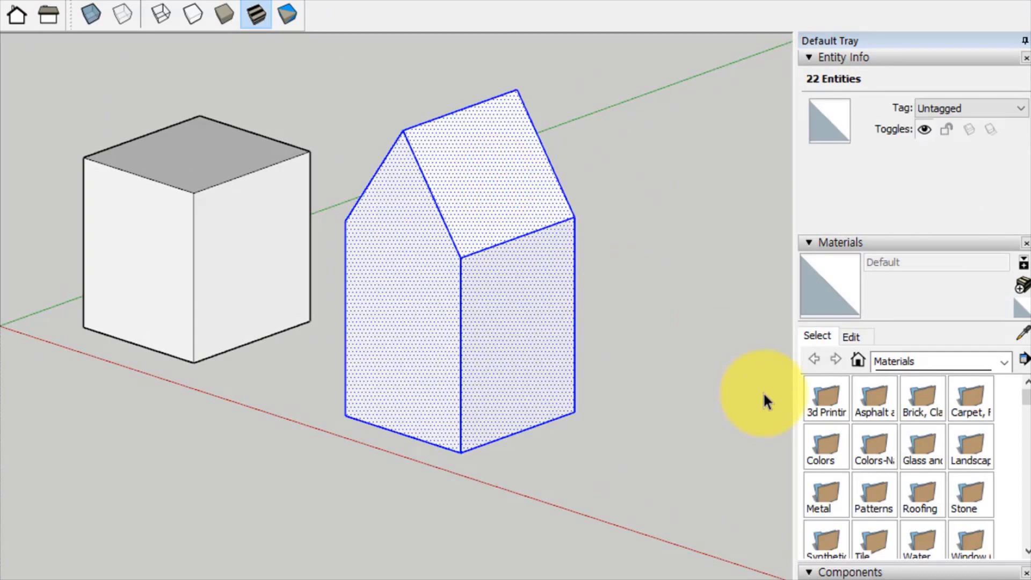
right_click(465, 127)
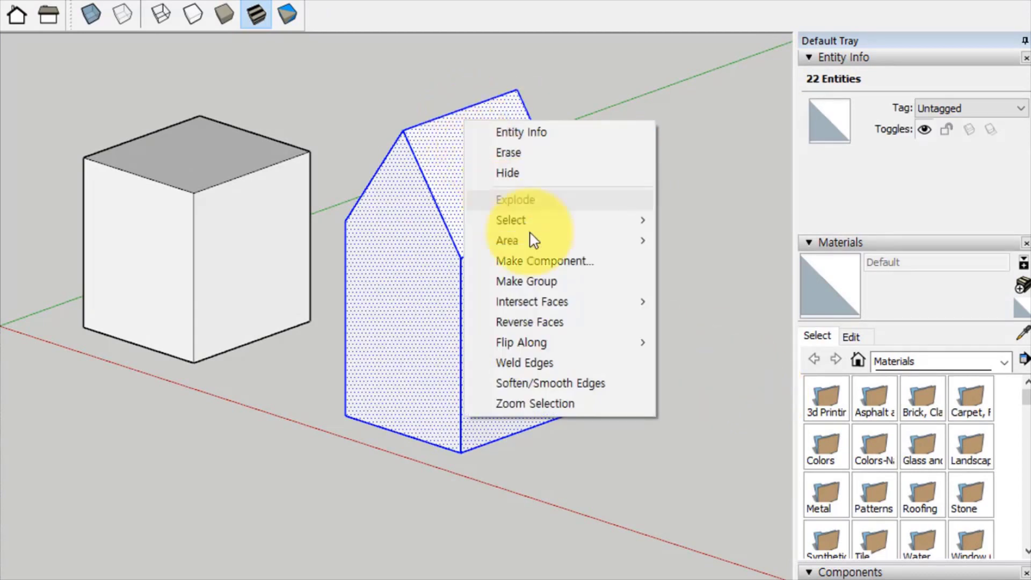
left_click(605, 262)
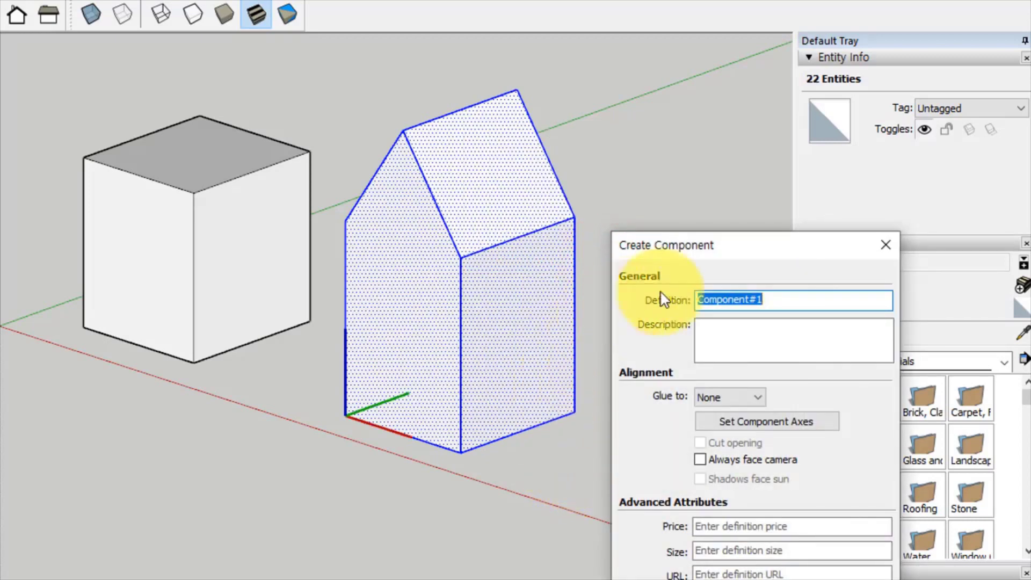
left_click_drag(784, 248, 389, 70)
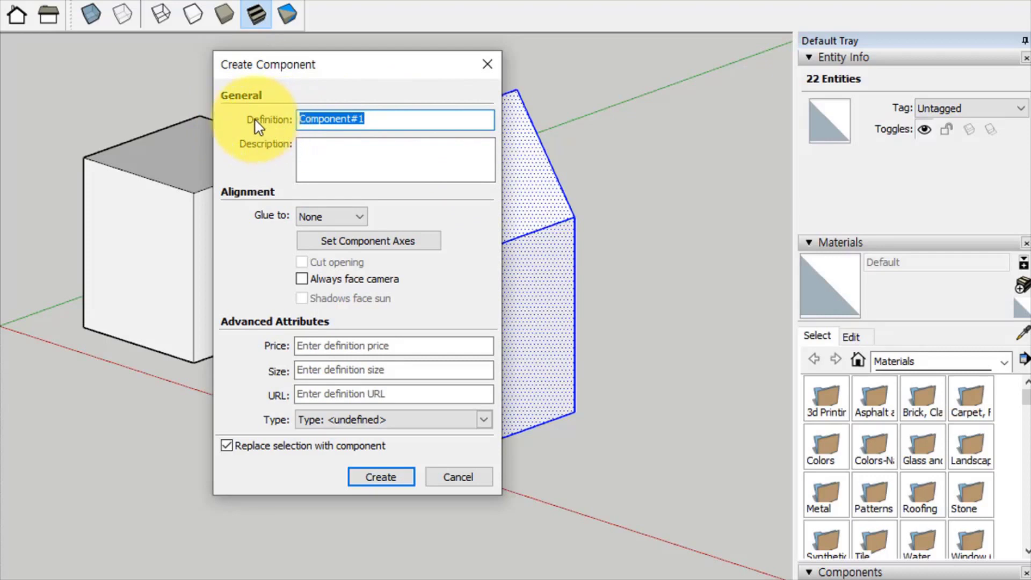
double_click(383, 113)
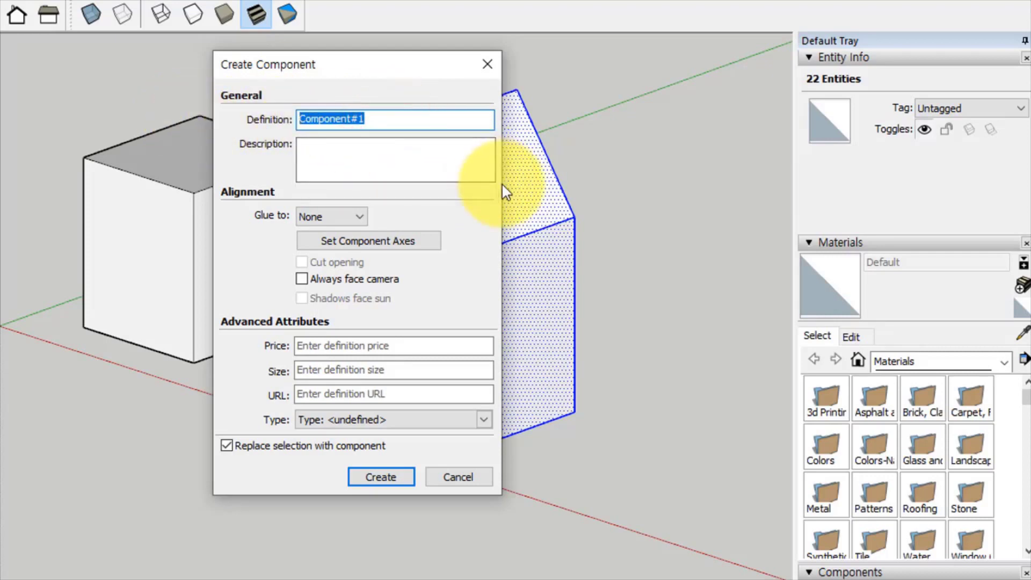
type("ㅌ")
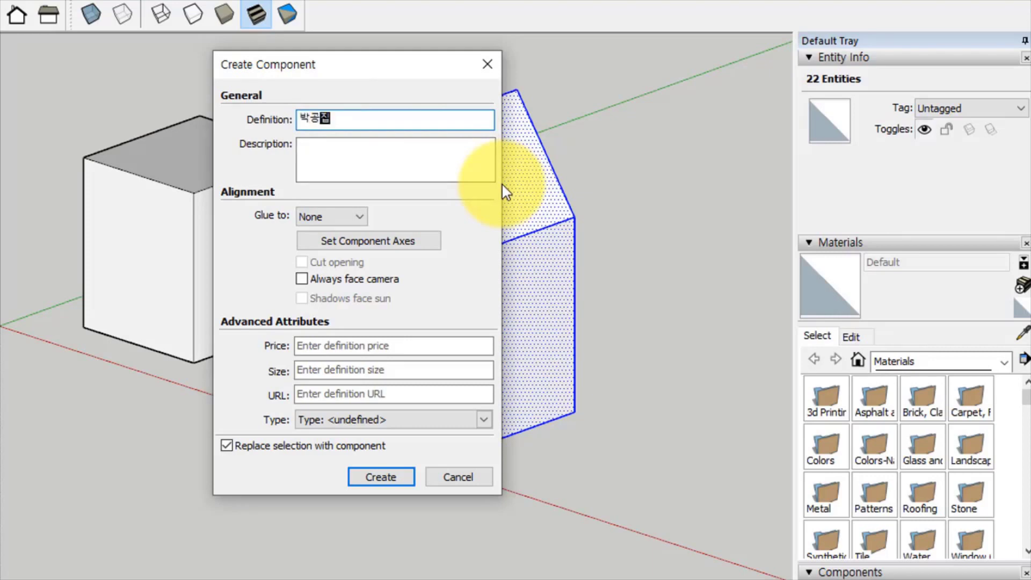
left_click(365, 153)
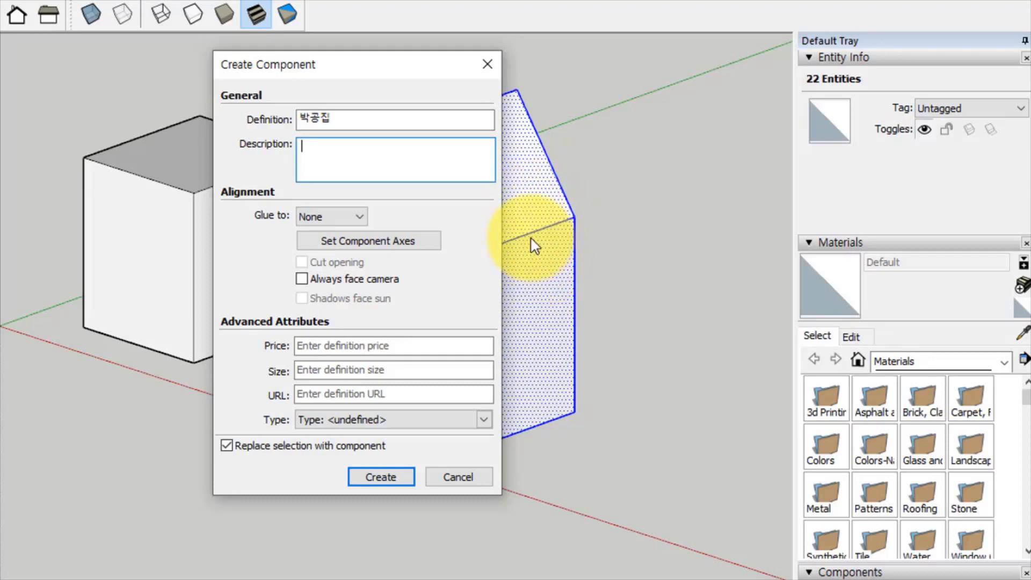
left_click(393, 475)
- Select the house component and the grouped box alternately to compare how their selection outlines look
left_click(626, 363)
left_click(470, 330)
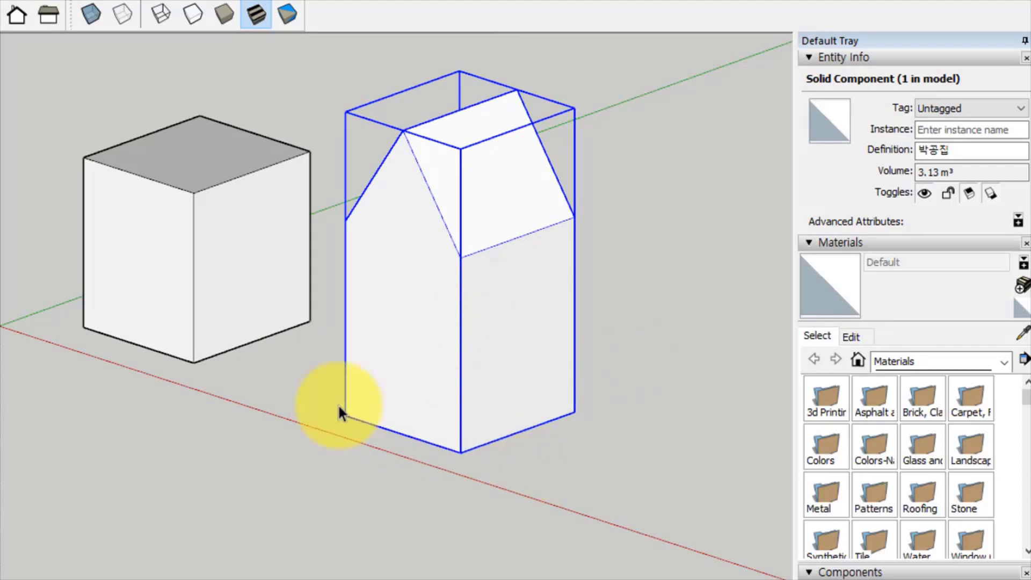
left_click(251, 294)
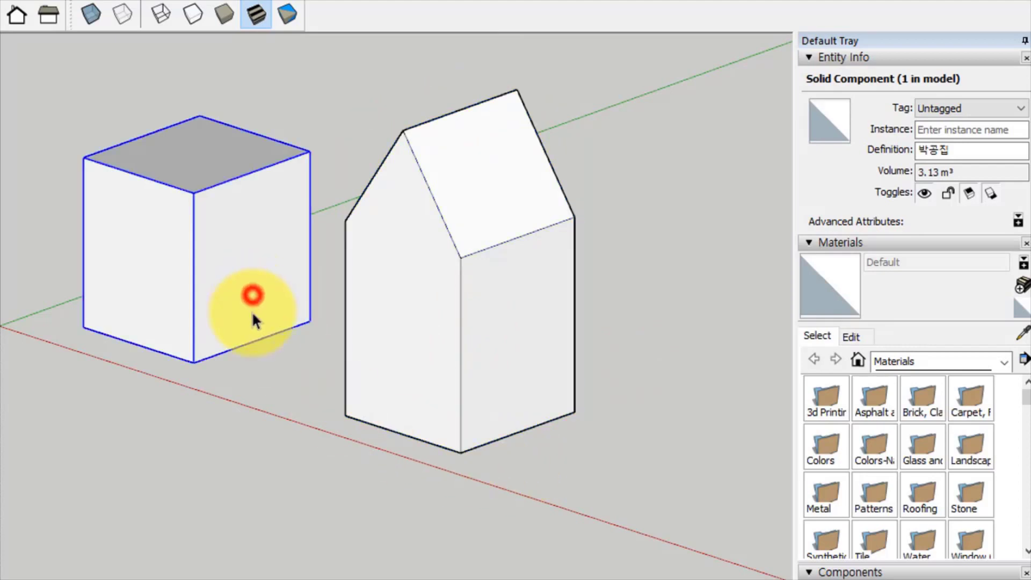
left_click(424, 362)
left_click(232, 277)
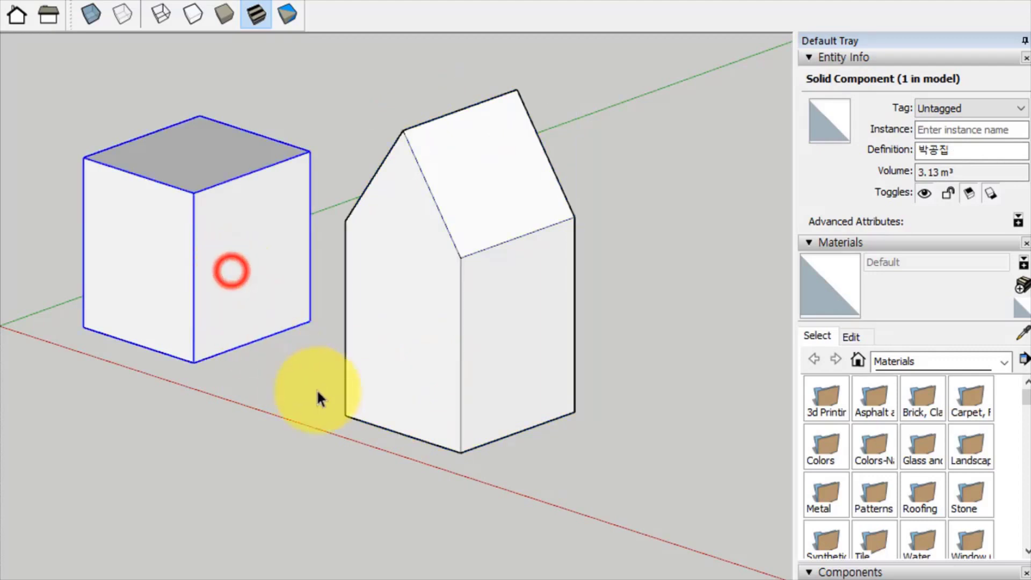
left_click(415, 341)
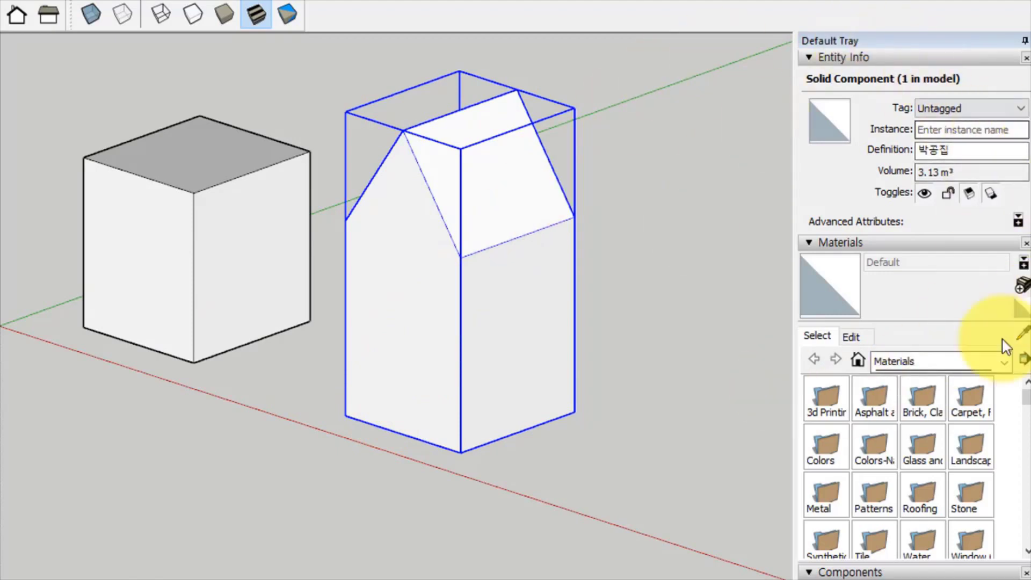
- Collapse the Entity Info and Materials sections and review the in-model component list
left_click(809, 57)
left_click(809, 75)
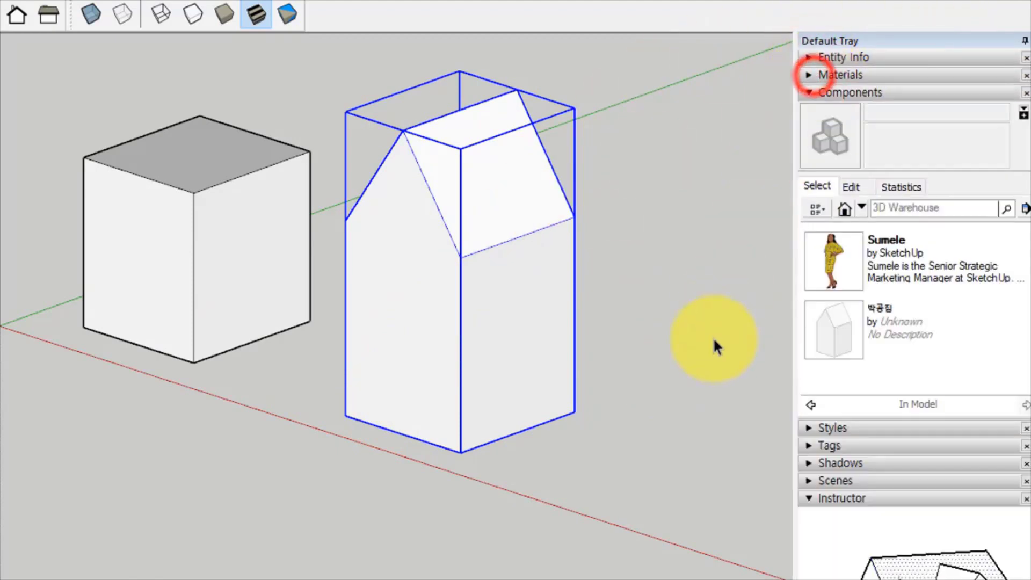
left_click(864, 93)
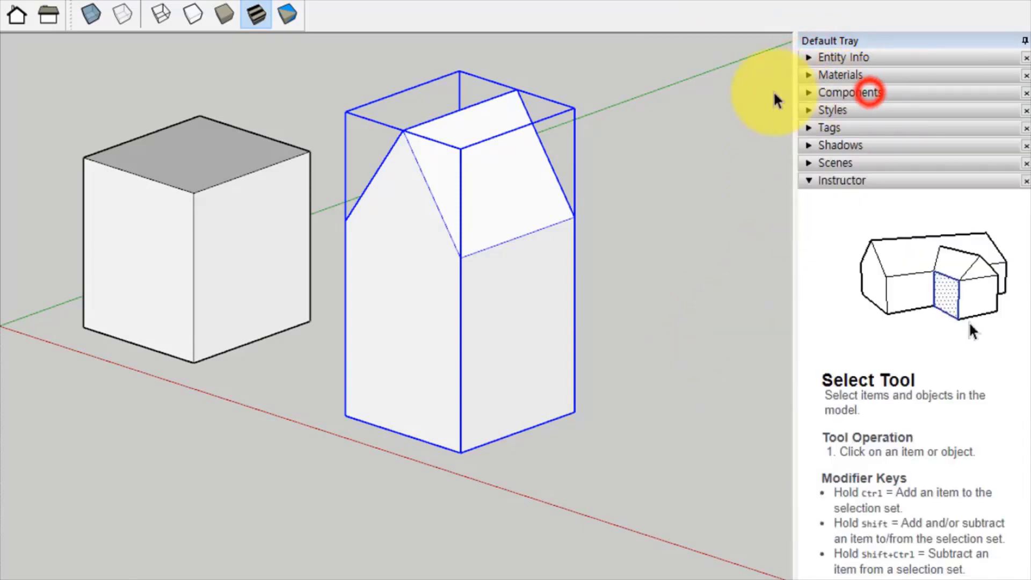
left_click(857, 91)
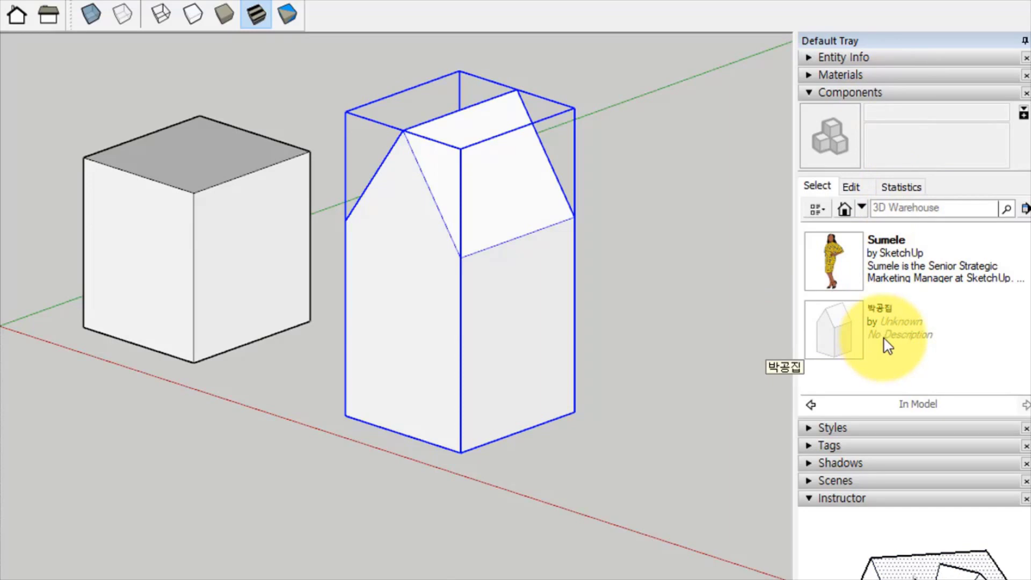
scroll(887, 347, "down", 4)
scroll(762, 333, "up", 1)
scroll(839, 292, "up", 2)
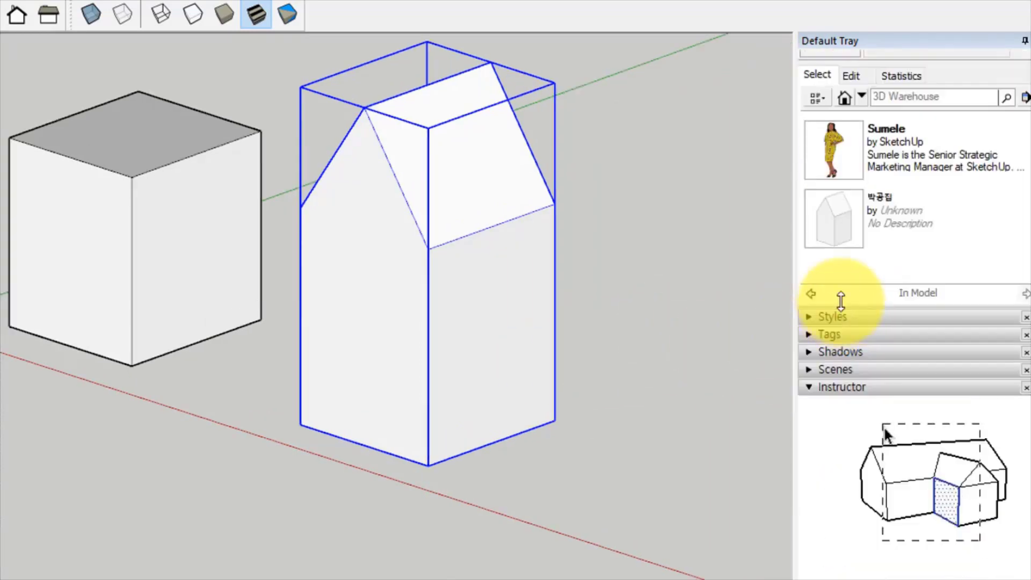
scroll(848, 193, "up", 2)
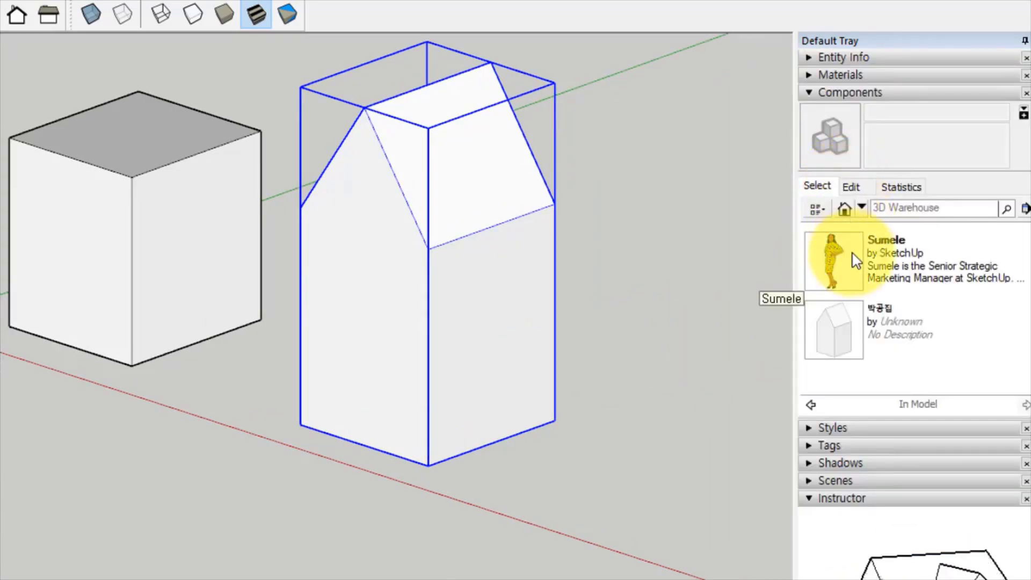
- Select the Sumele figure standing near the origin and delete it from the model
middle_click_drag(224, 311, 276, 323)
middle_click_drag(271, 264, 484, 264, "shift")
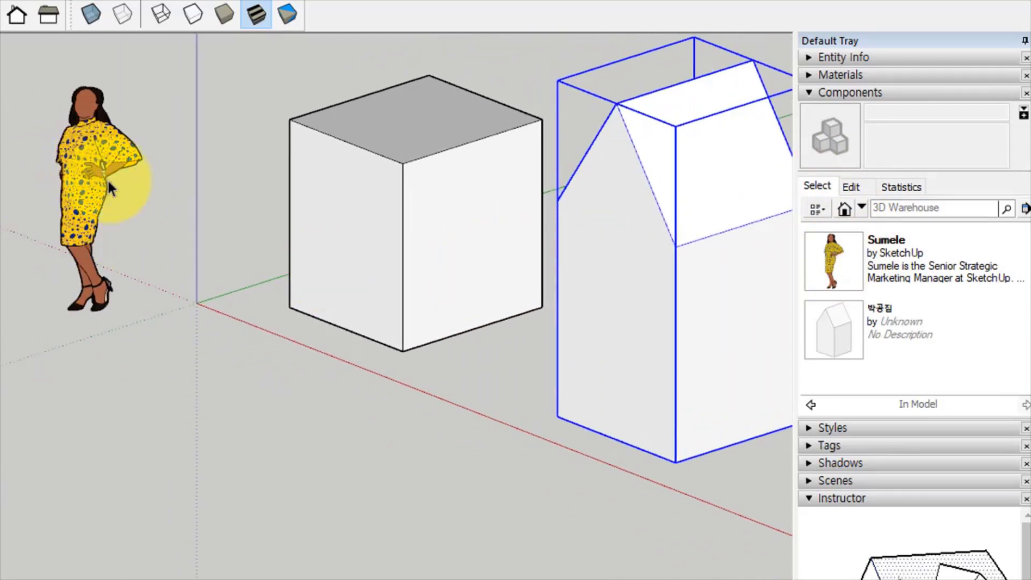
left_click(88, 172)
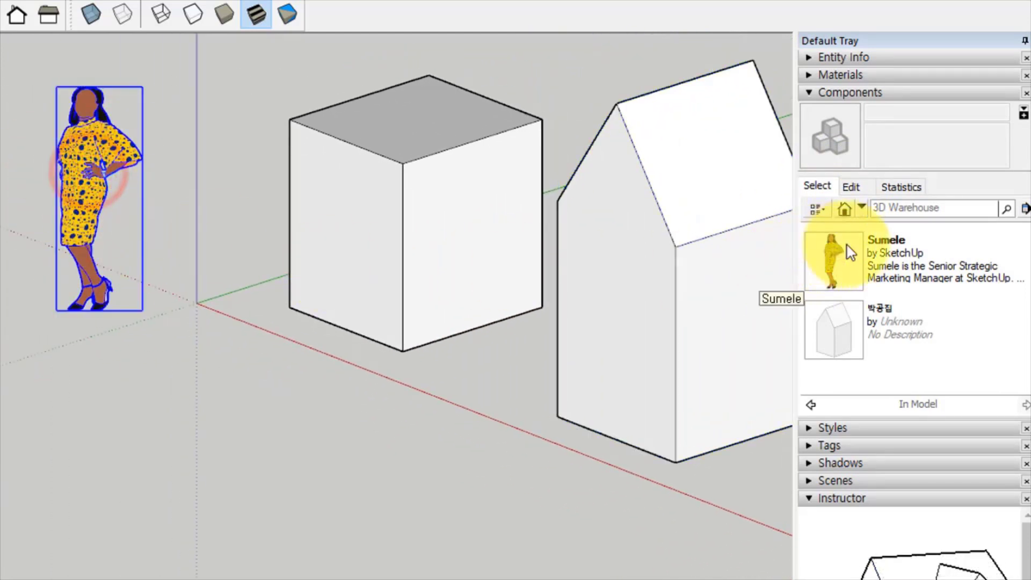
left_click(163, 357)
left_click(69, 230)
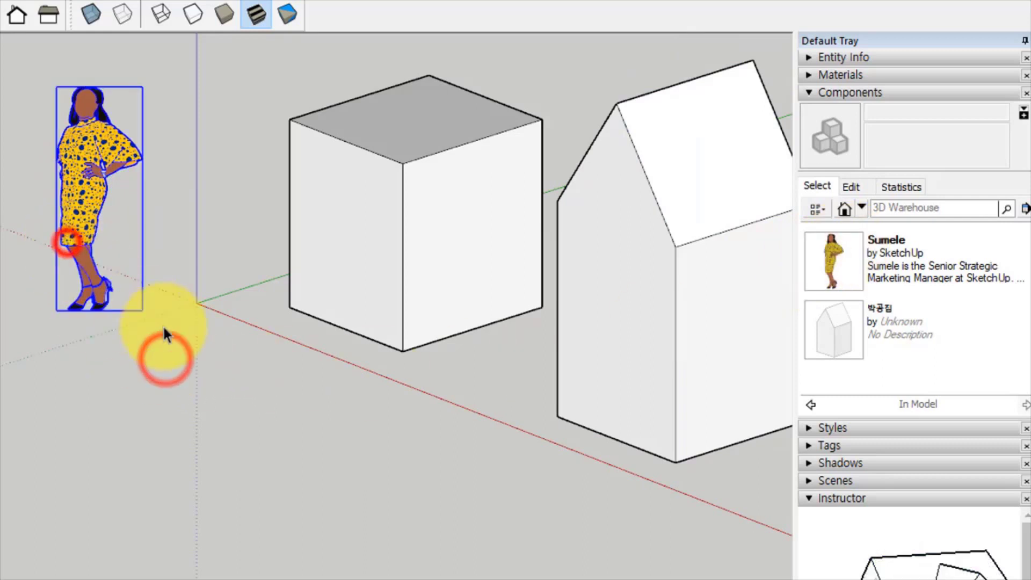
key("Delete")
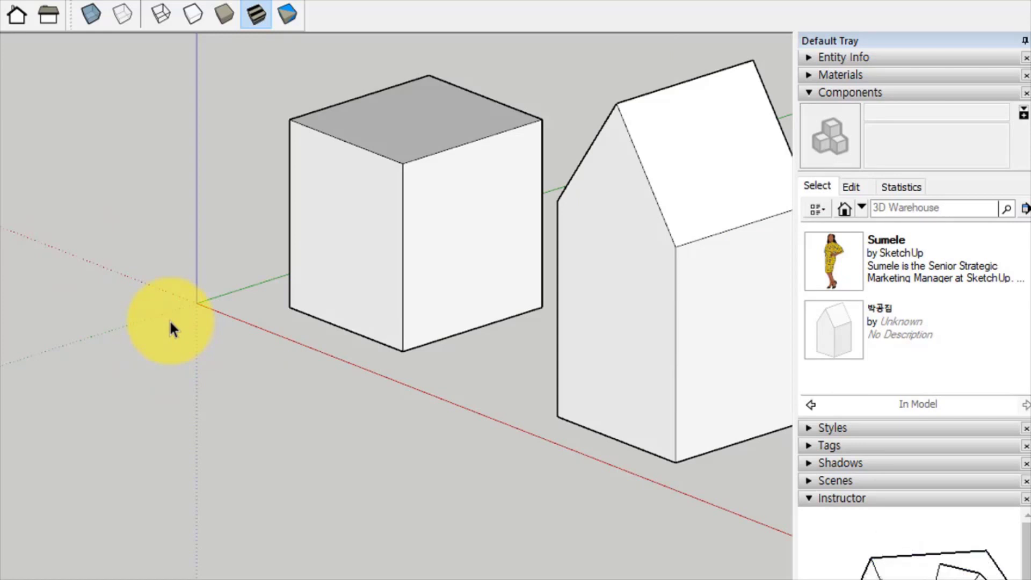
- Insert the Sumele component from the in-model list onto the ground near the origin
left_click(858, 271)
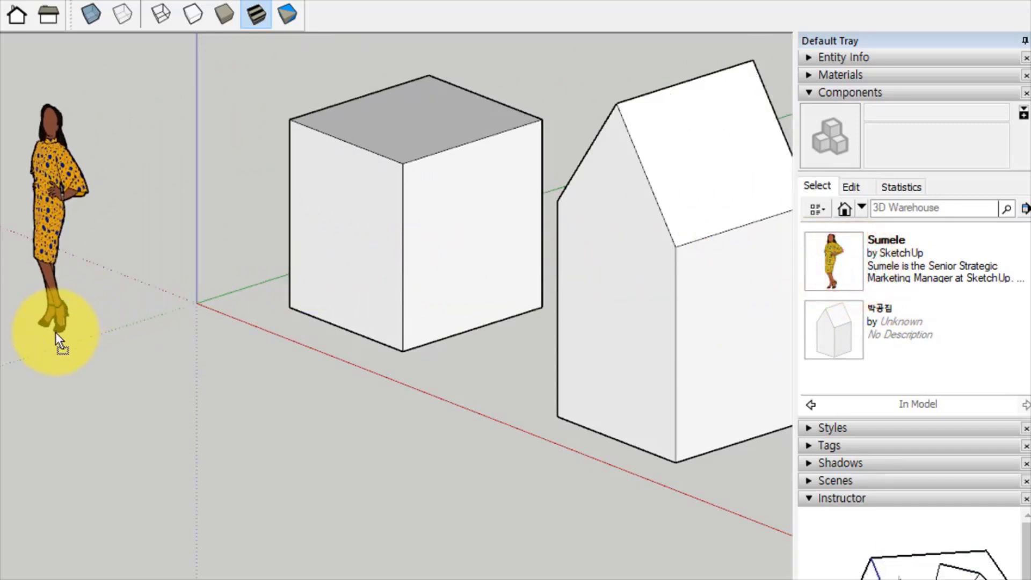
left_click(56, 332)
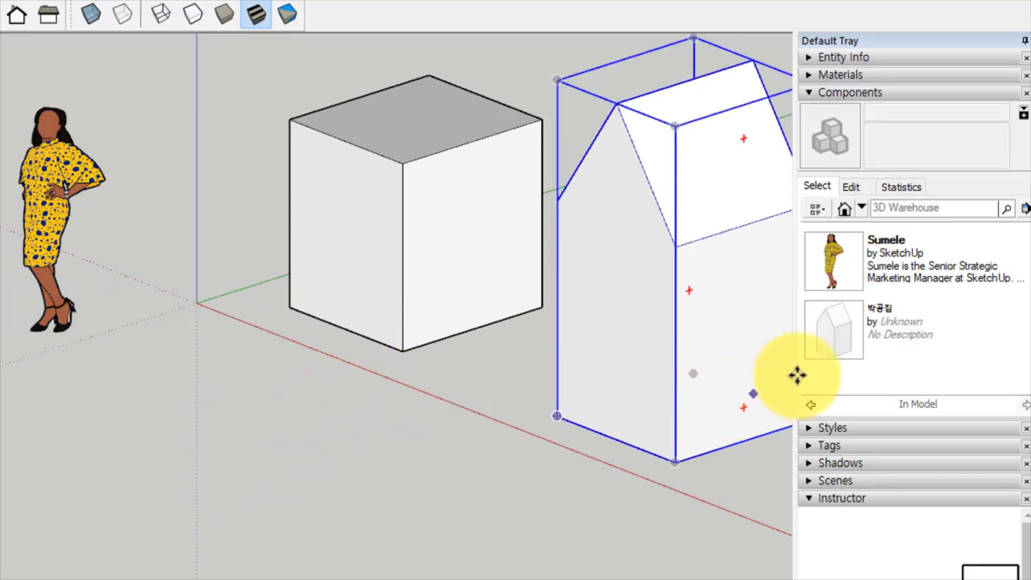
key("space")
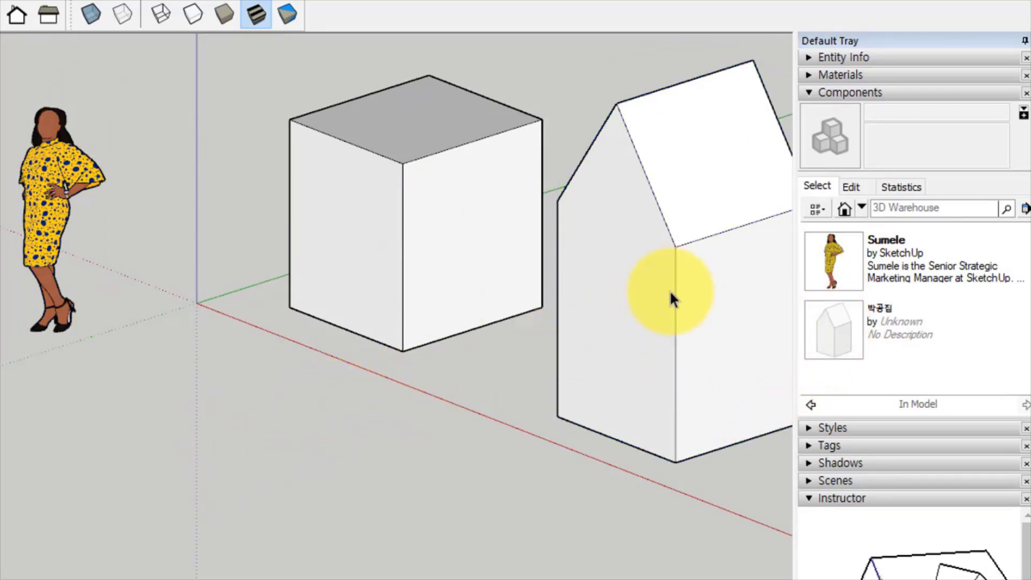
- Insert a second 박공집 house from the in-model components on the ground in front of the grouped box
left_click(634, 326)
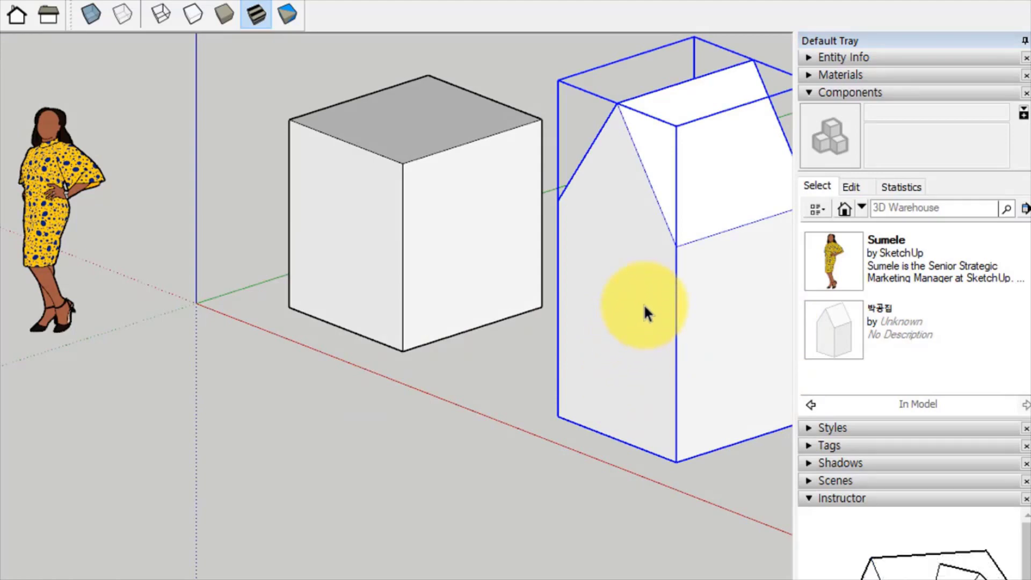
left_click(661, 514)
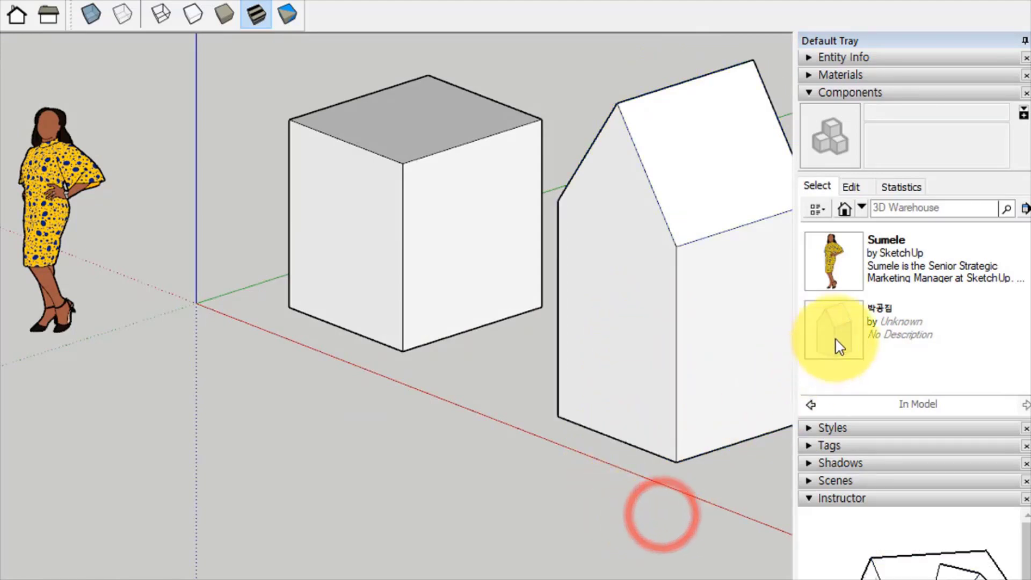
left_click(835, 339)
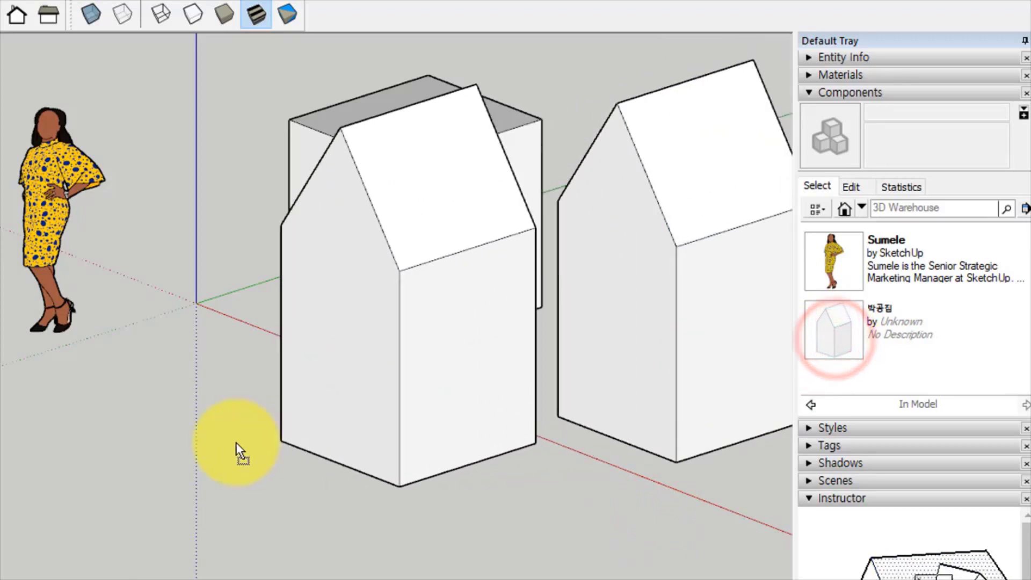
left_click(79, 476)
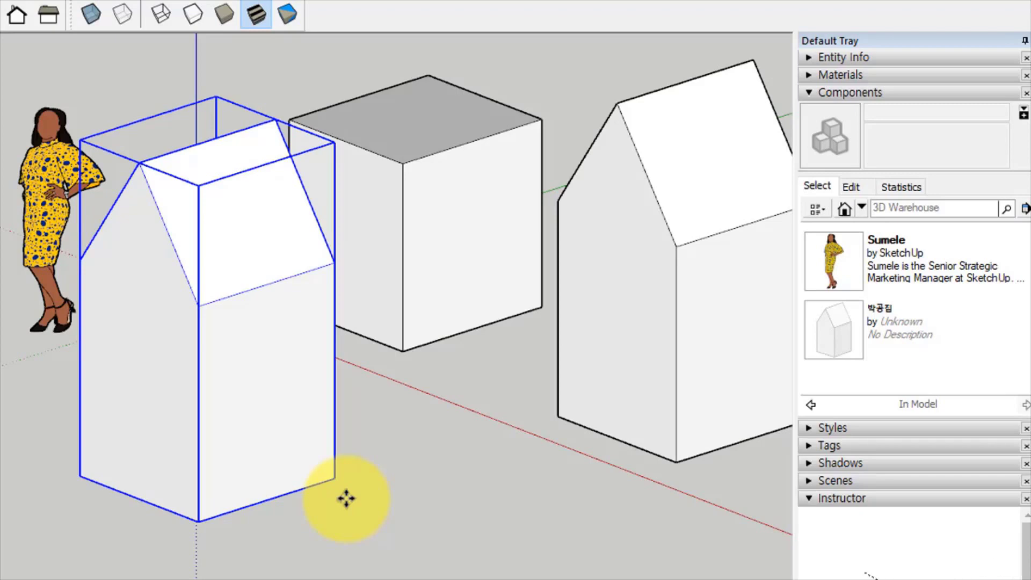
left_click(398, 356)
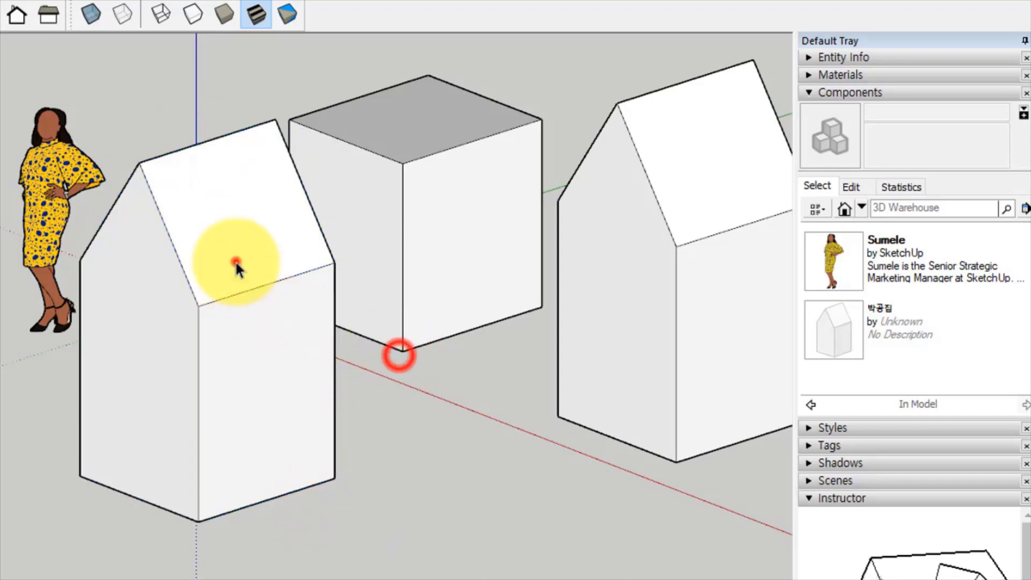
- Open the new 박공집 house copy for component editing
left_click(236, 262)
right_click(235, 184)
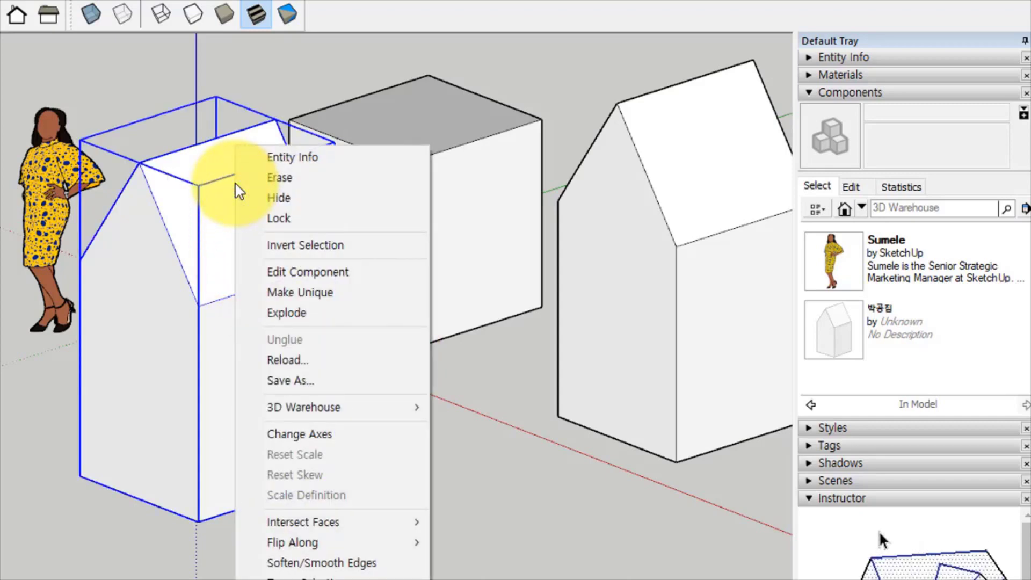
left_click(307, 273)
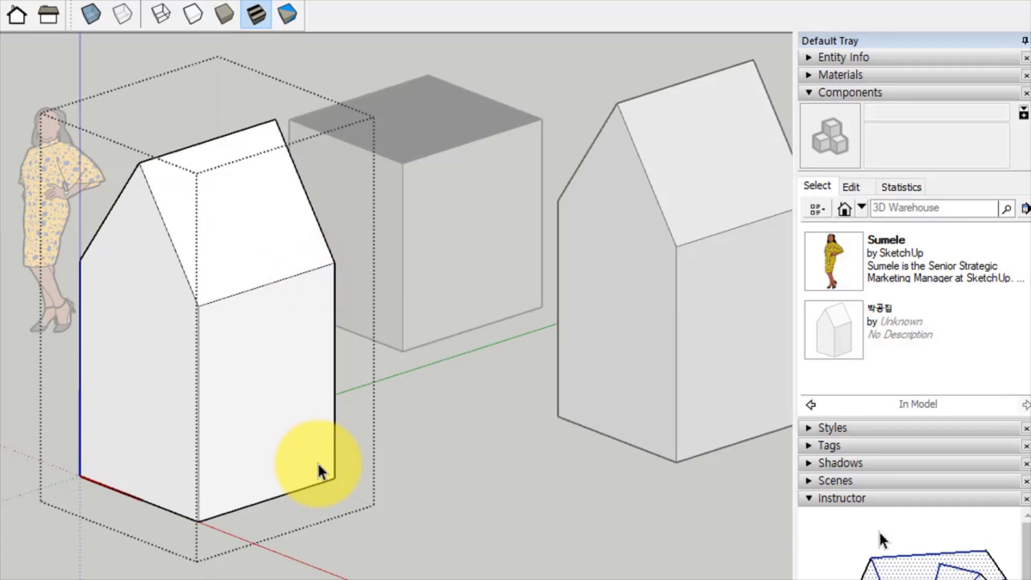
- Sketch an upright door rectangle on the gabled front wall of the house component
key("l")
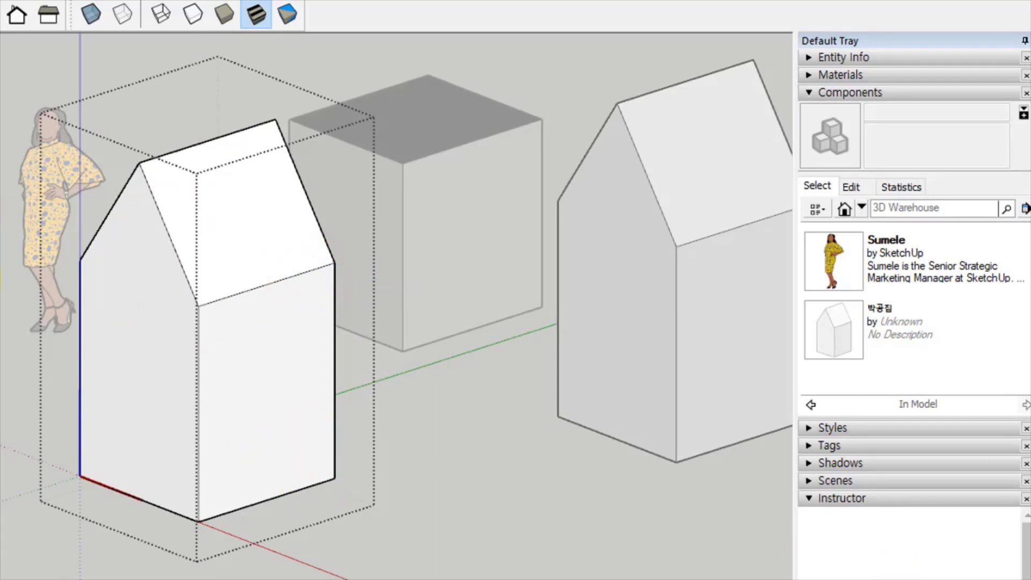
left_click(117, 475)
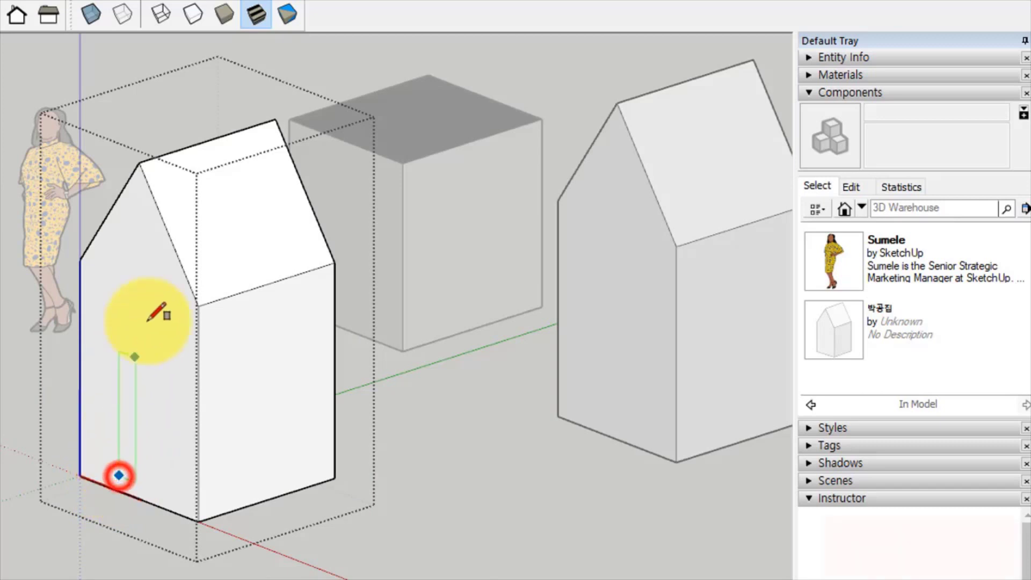
left_click(167, 293)
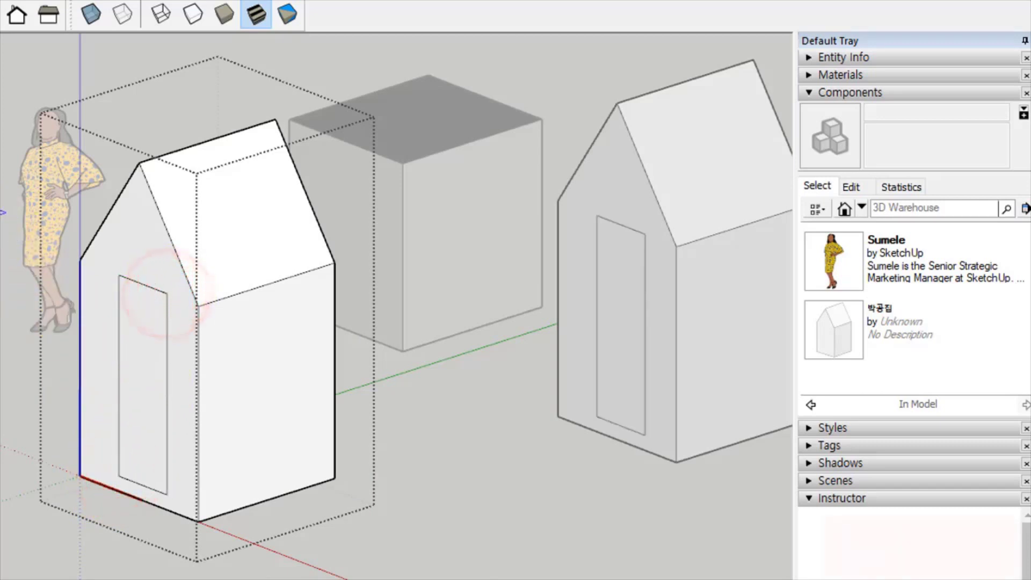
key("a")
left_click(119, 275)
left_click(166, 291)
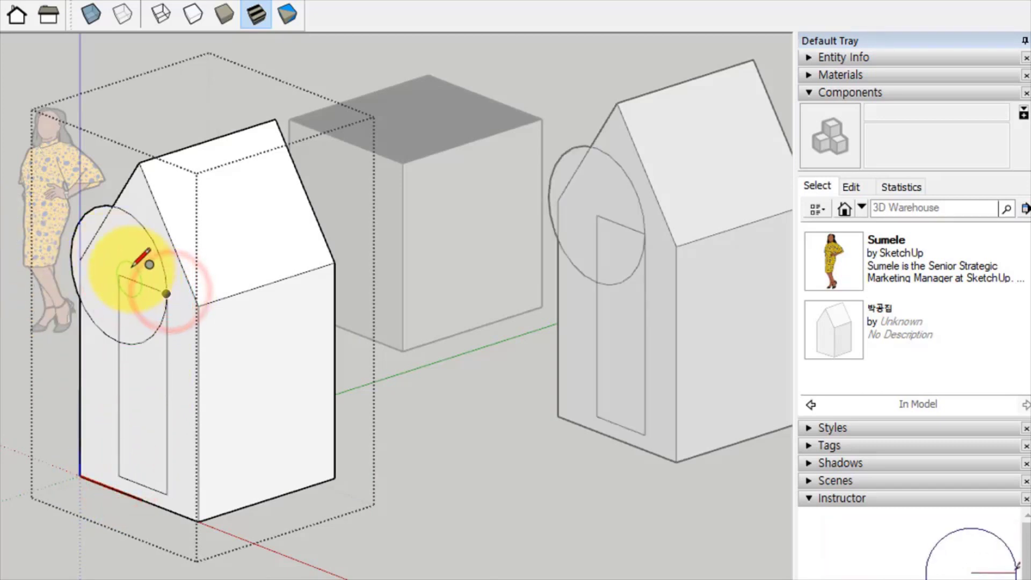
key("Escape")
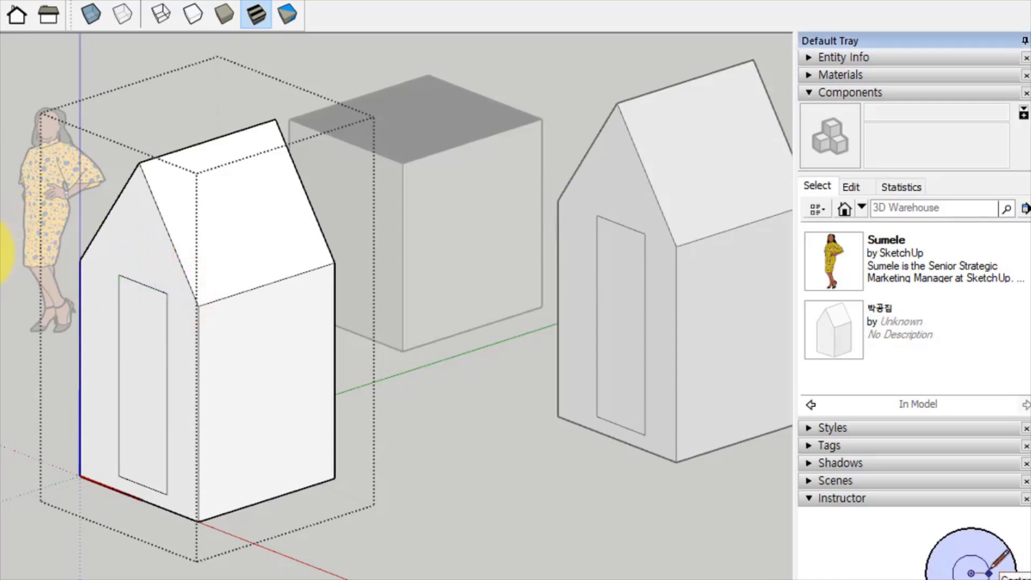
- Add a semicircular arc across the two upper corners of the door rectangle
left_click(118, 275)
left_click(167, 294)
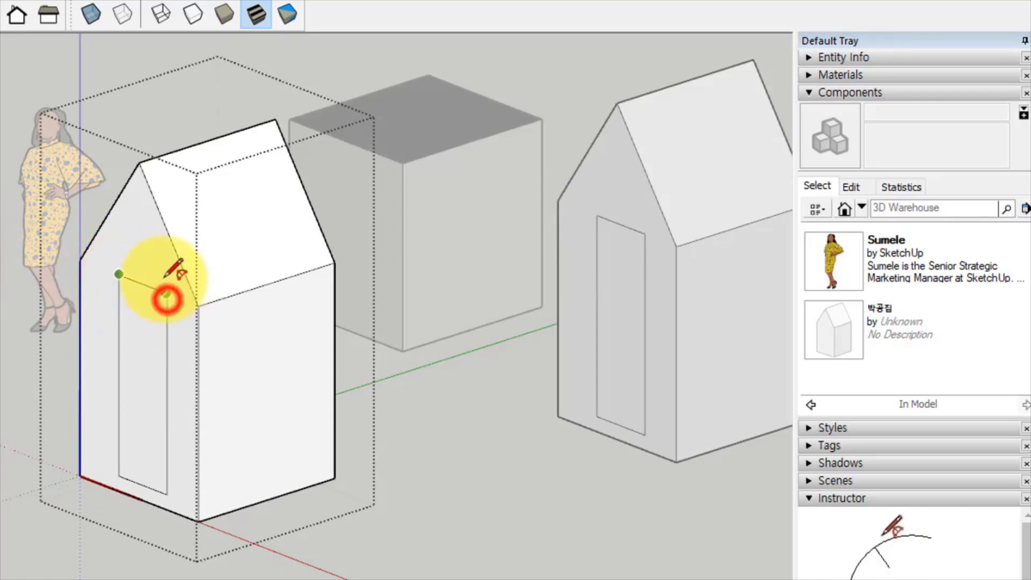
left_click(142, 249)
- Delete the face of the arched door to leave an open doorway, and finish editing the house component
key("space")
left_click(137, 319)
key("Delete")
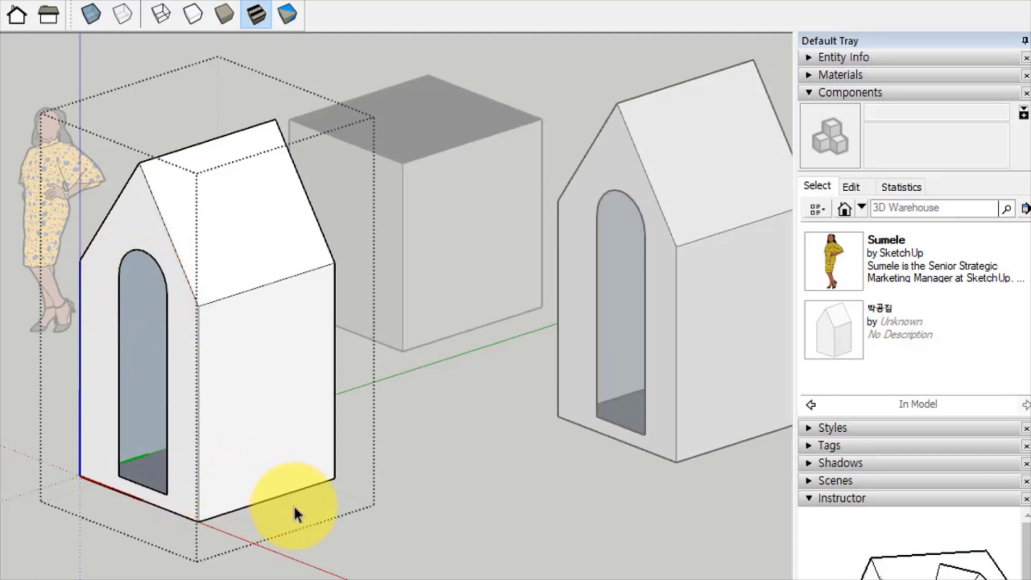
left_click(441, 397)
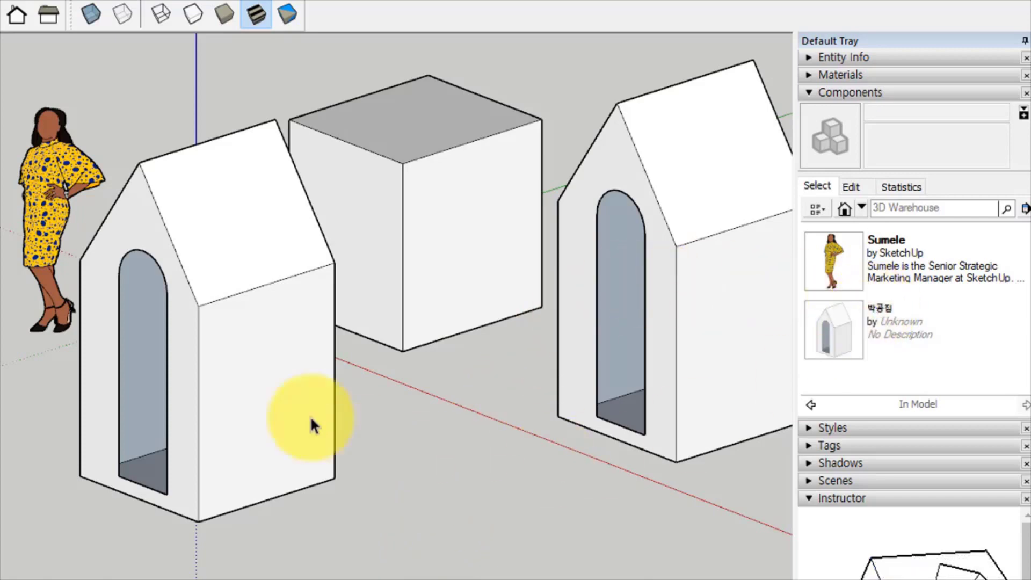
- Select the two houses alternately to compare their arched doorways, and clear the selection
left_click(279, 378)
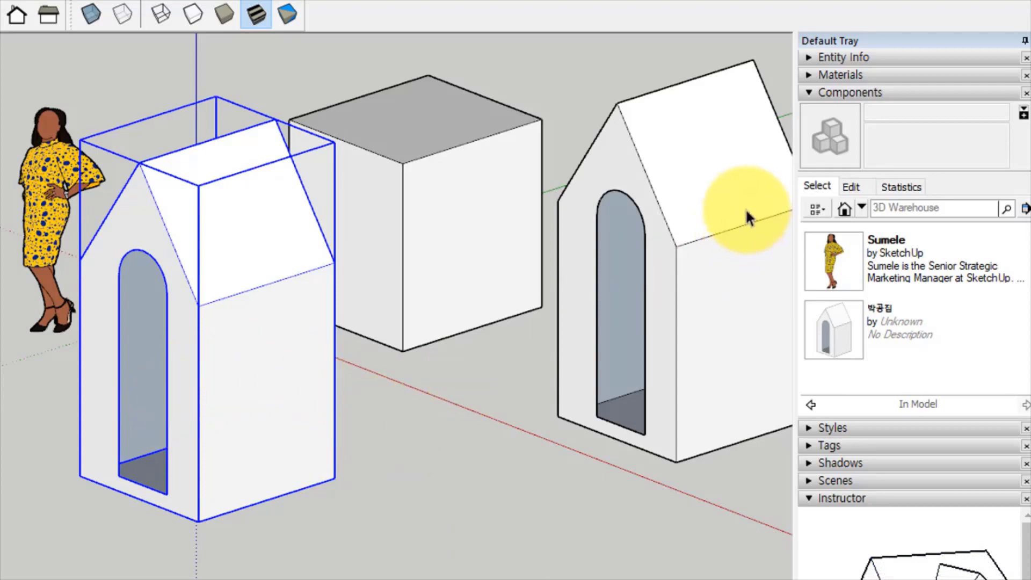
left_click(727, 207)
left_click(207, 349)
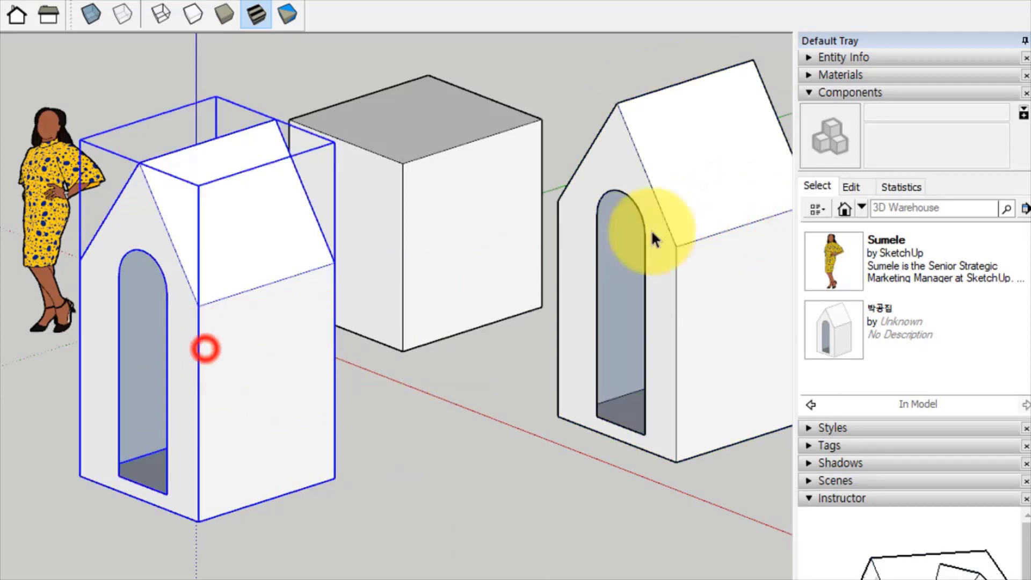
left_click(675, 208)
scroll(578, 250, "down", 3)
middle_click_drag(400, 343, 530, 460)
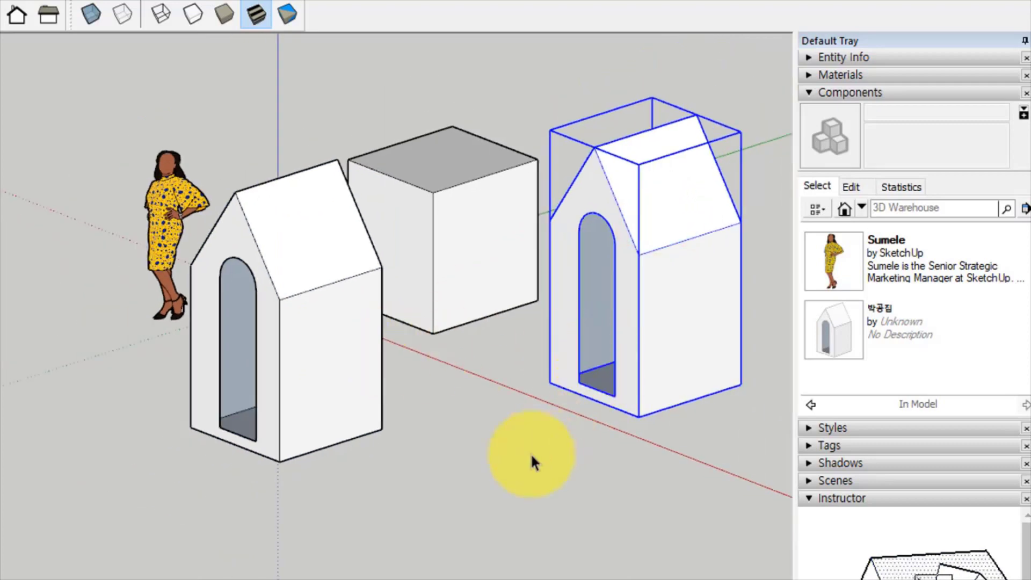
left_click(525, 456)
- Insert a third 박공집 house from the in-model components beside the Sumele figure, and deselect it
left_click_drag(834, 342, 3, 330)
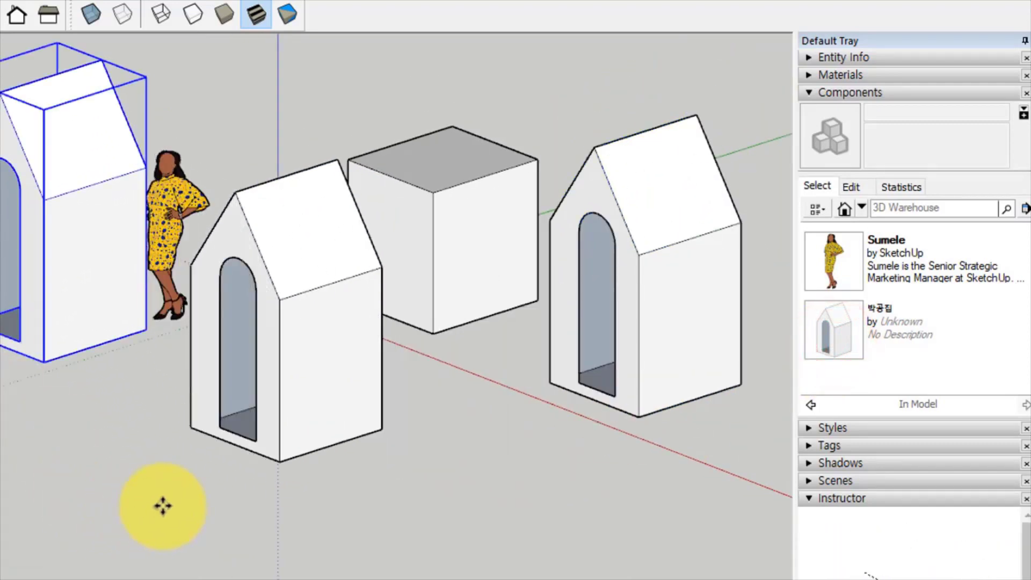
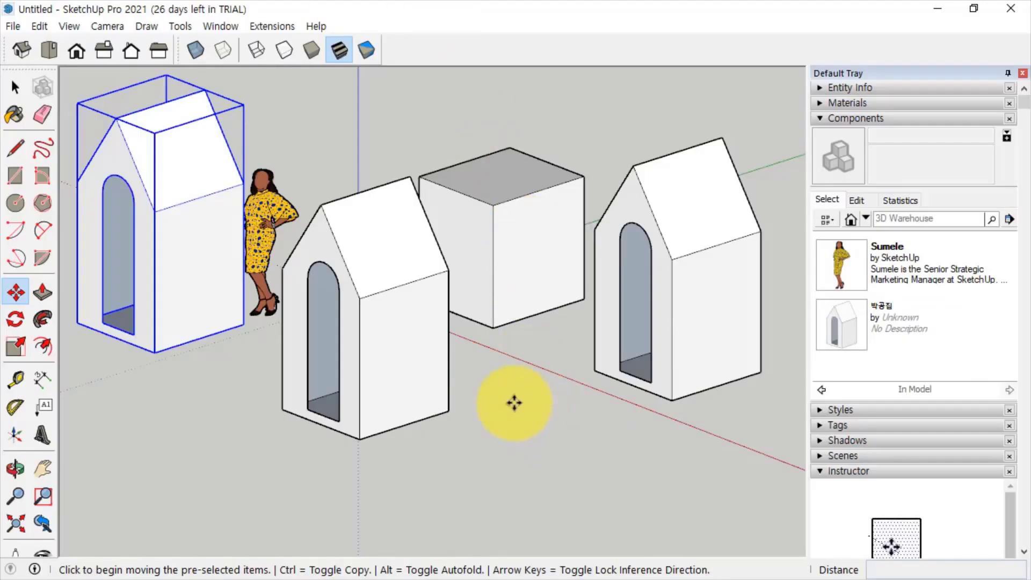
scroll(410, 317, "down", 3)
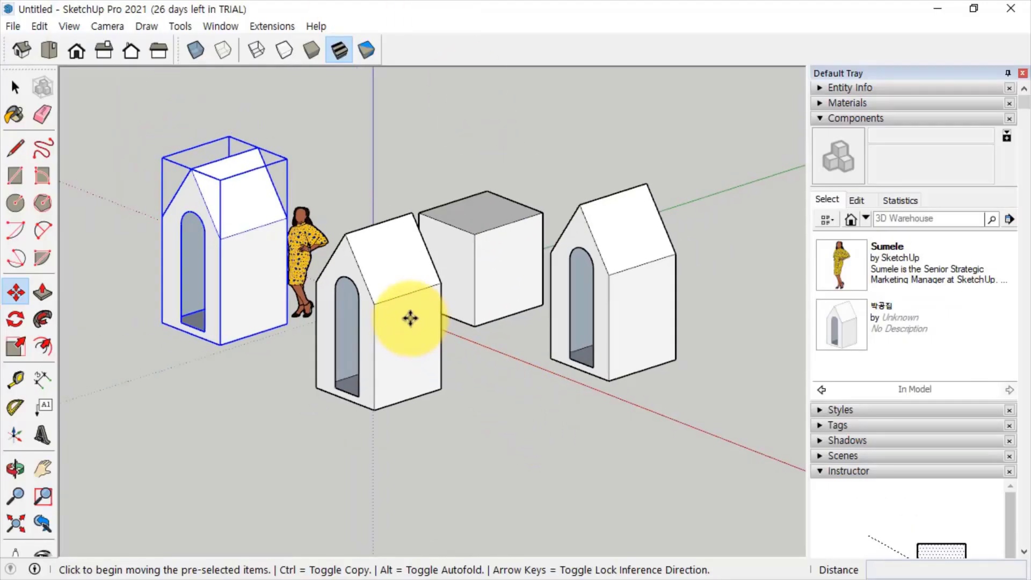
key("space")
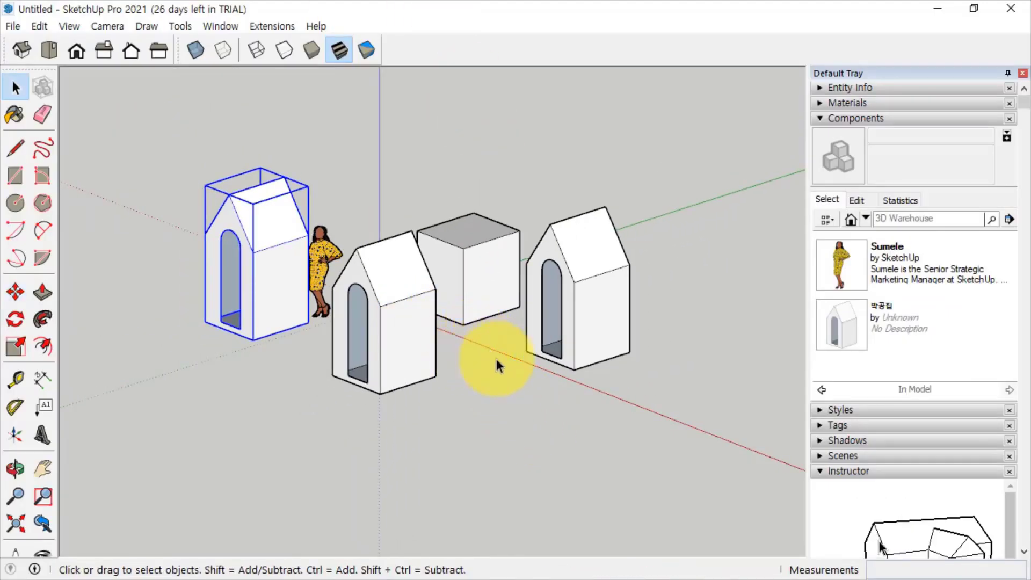
left_click(495, 380)
middle_click_drag(568, 345, 521, 283, "shift")
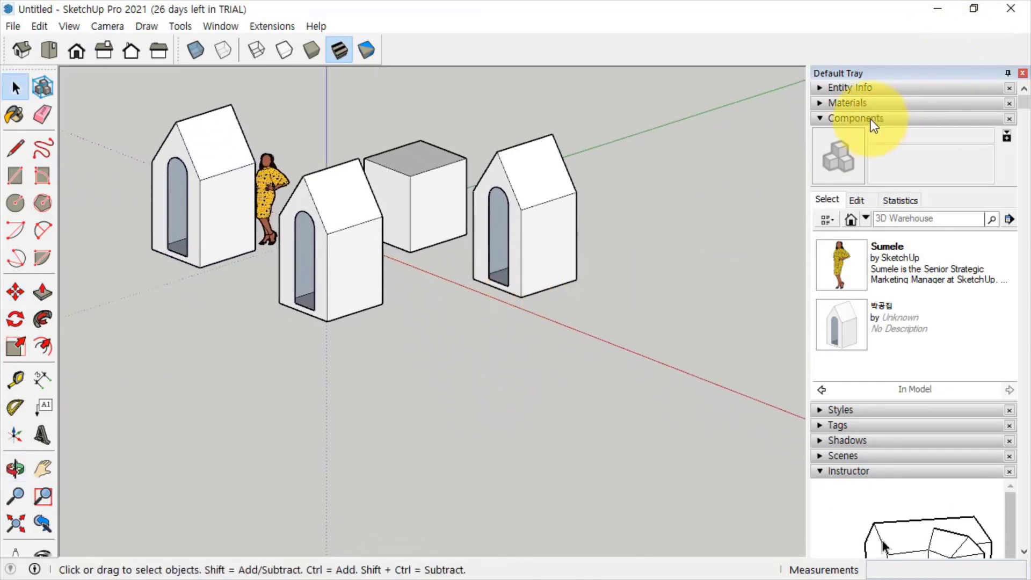
- Enlarge the component list area slightly in height
left_click(892, 219)
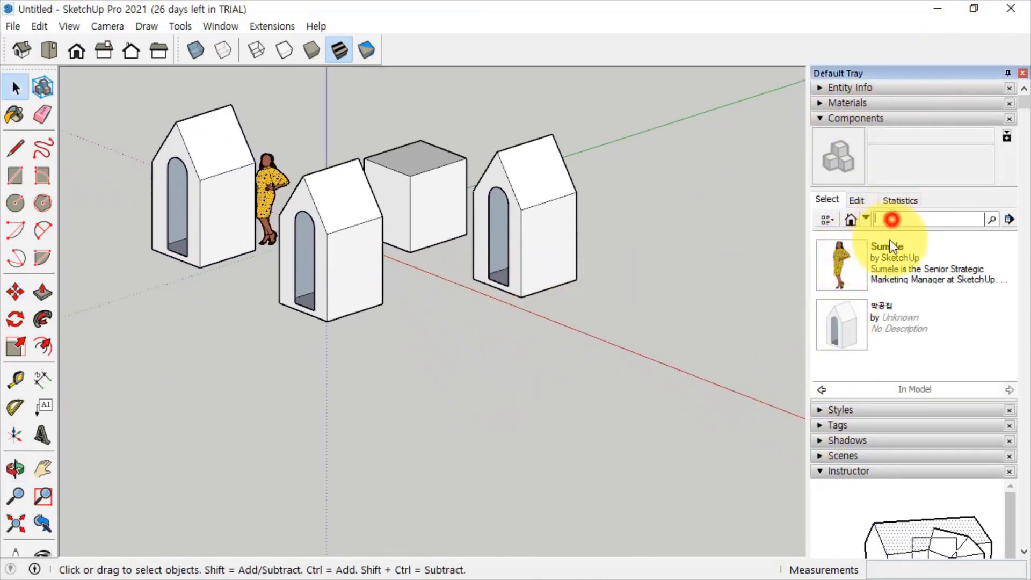
mouse_move(892, 396)
left_mouse_down()
mouse_move(889, 423)
mouse_move(880, 413)
left_mouse_up()
left_click(290, 446)
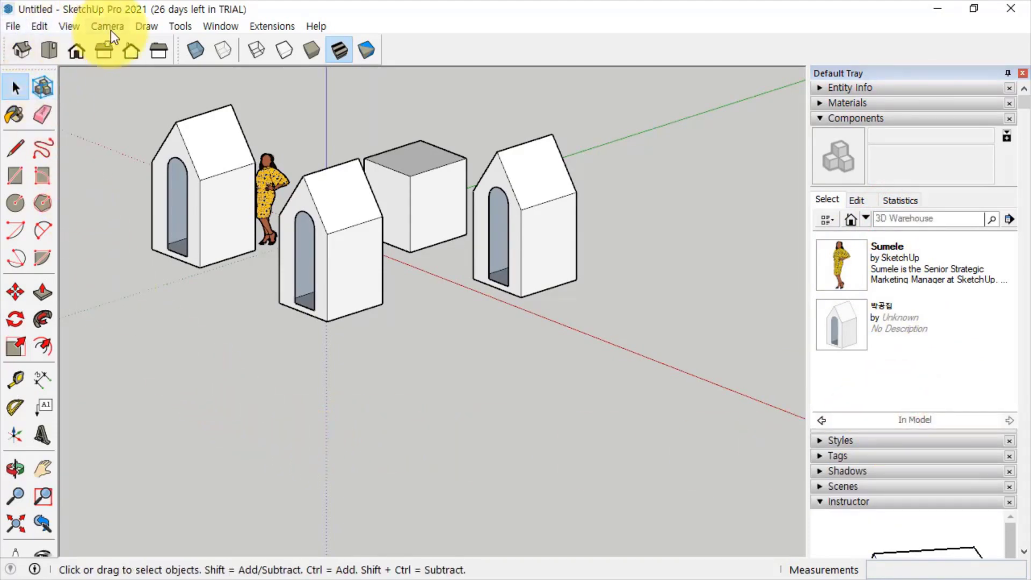
- Start sharing the whole model to 3D Warehouse and agree to save it first
left_click(14, 31)
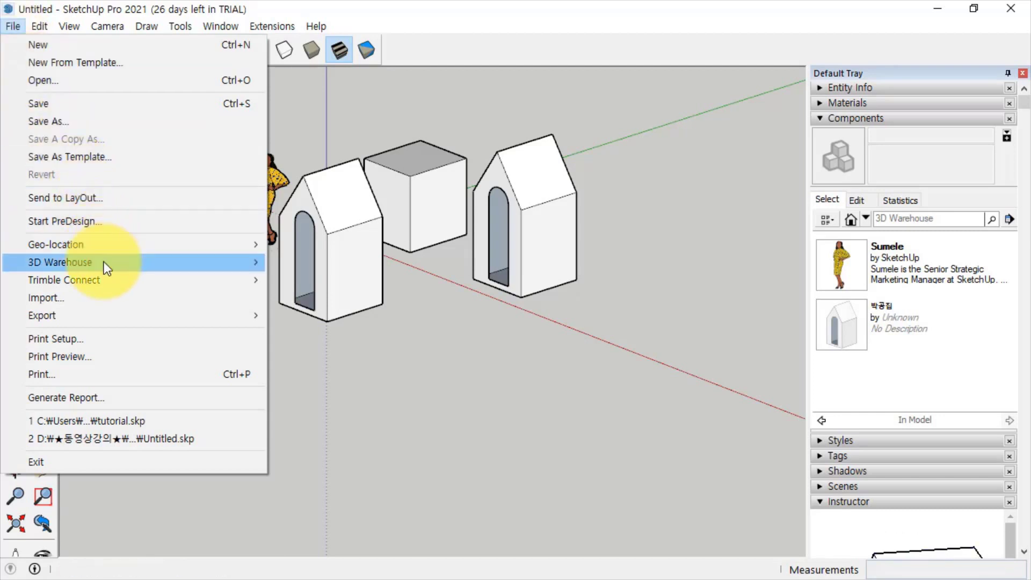
mouse_move(104, 262)
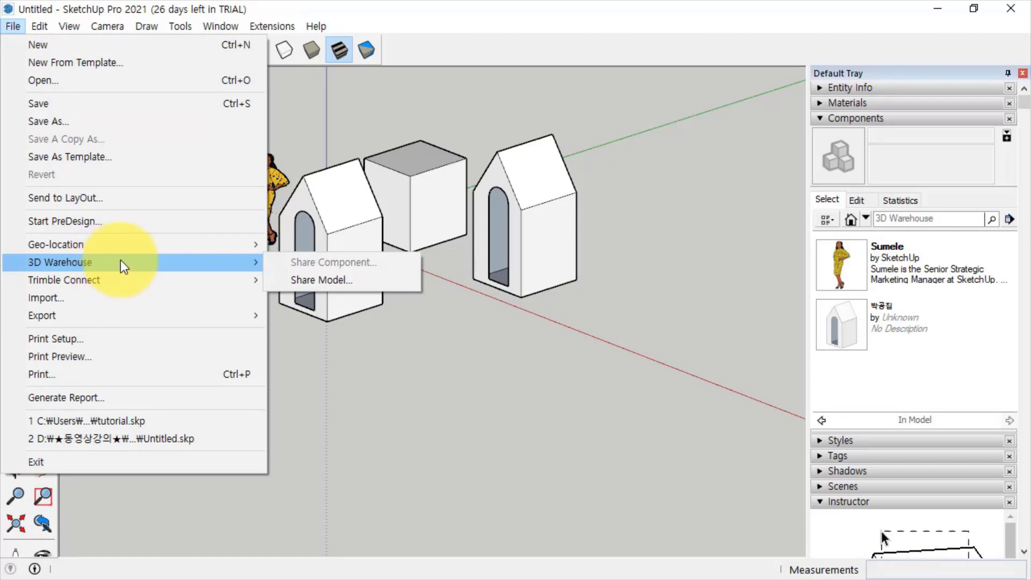
left_click(384, 277)
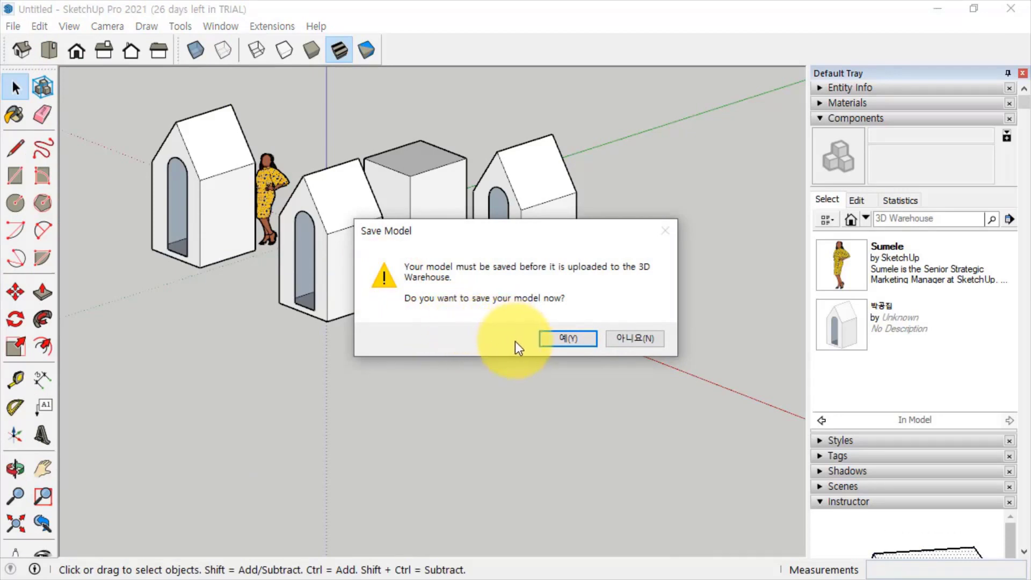
left_click(589, 343)
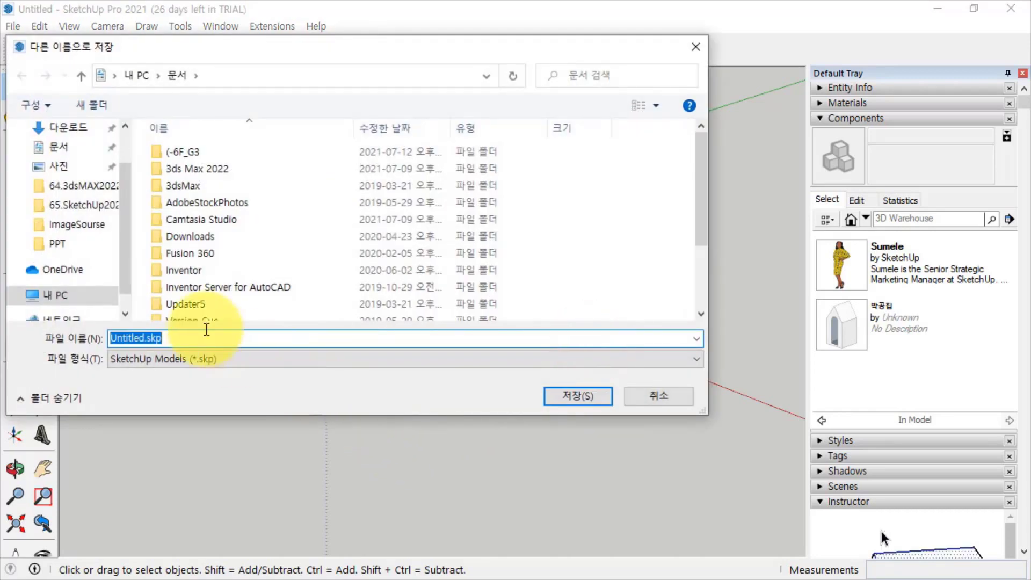
- Try Desktop and 내 PC as the save location for the model
left_click_drag(125, 201, 133, 134)
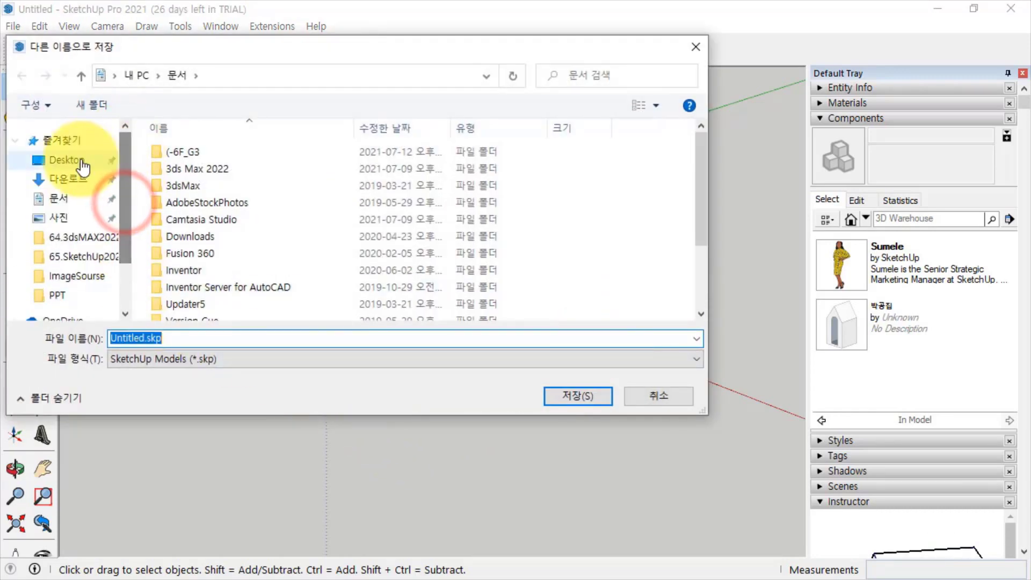
left_click(65, 160)
left_click(141, 338)
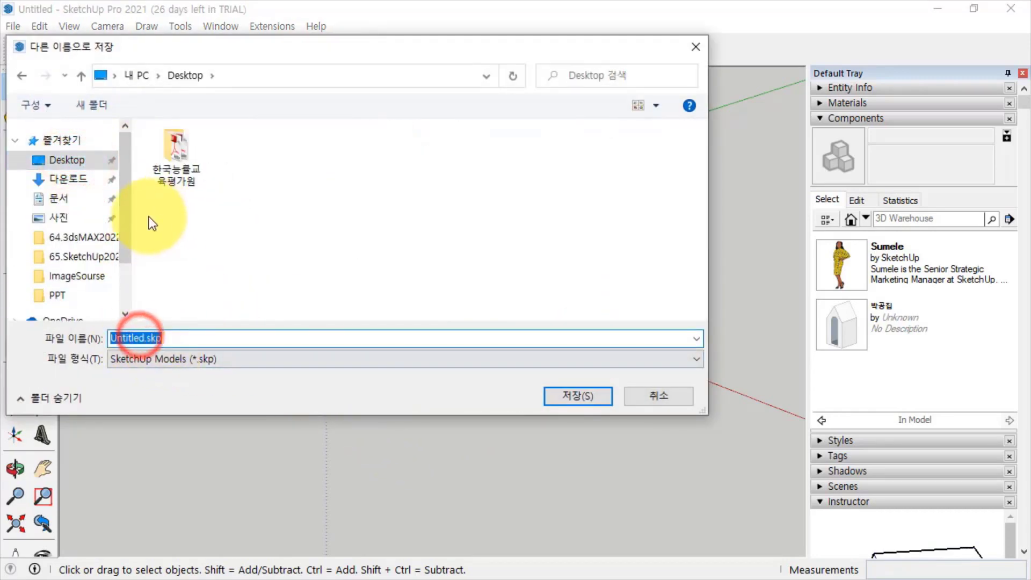
left_click_drag(124, 211, 115, 286)
left_click(60, 274)
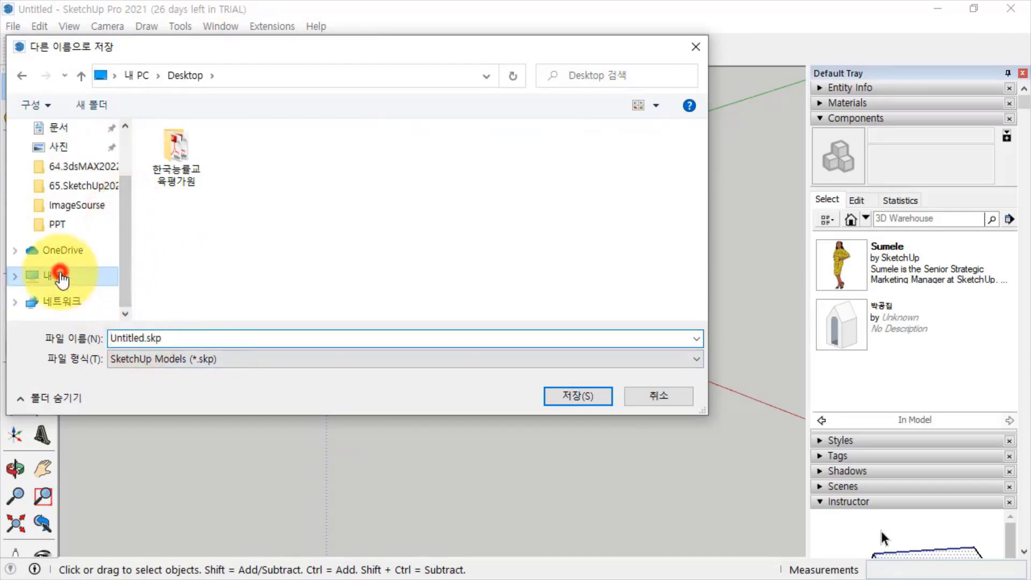
- Name the model file 연습.skp and try to save it in 내 PC
double_click(124, 338)
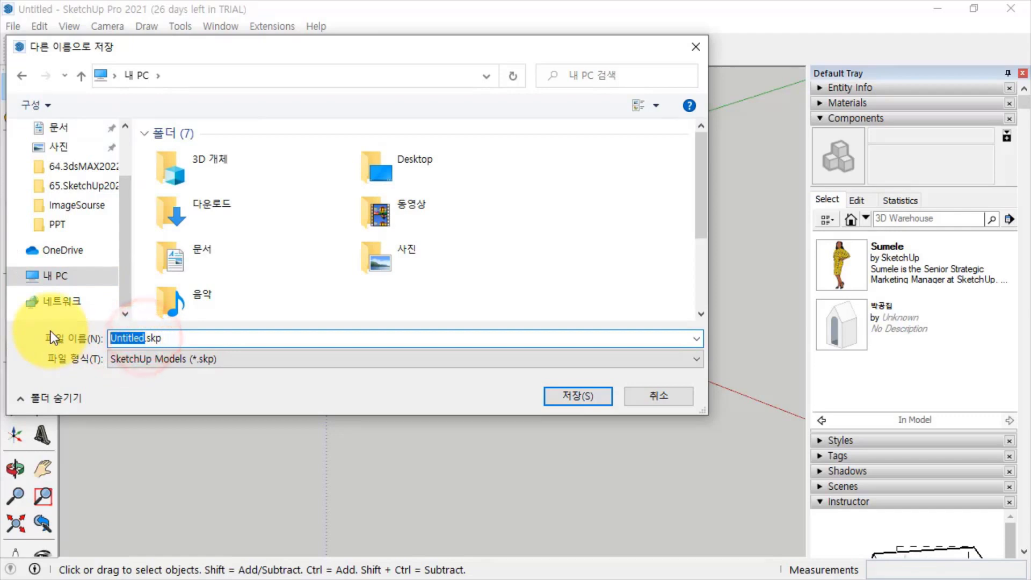
type("연ㅅ")
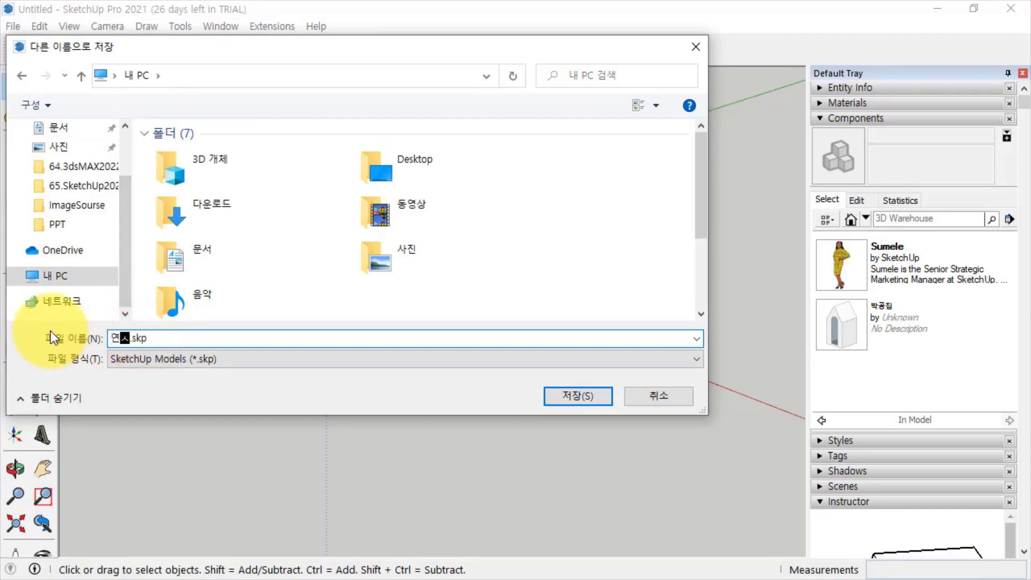
type("ㅡㅂ")
key("Return")
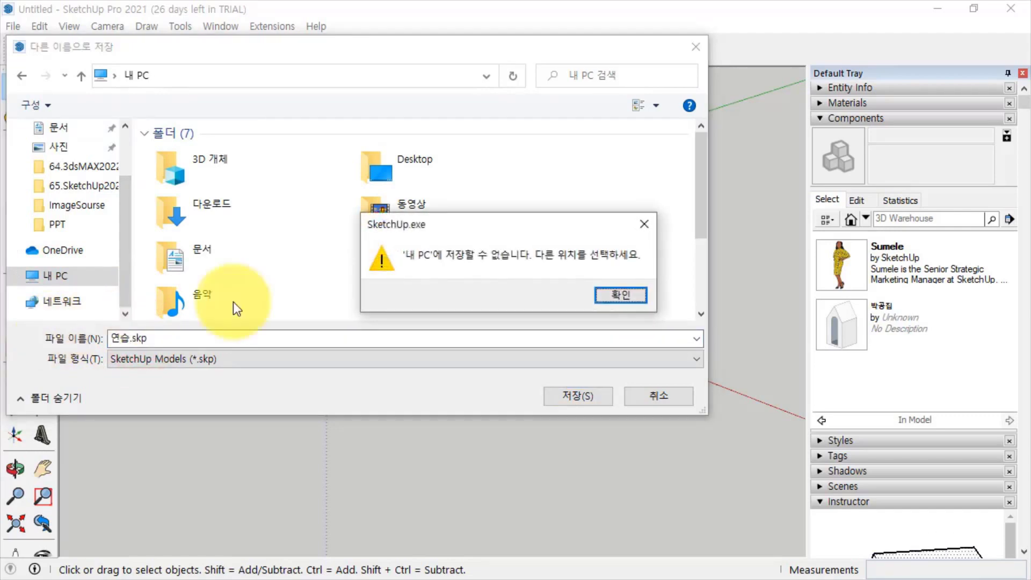
- Dismiss the location warning and save 연습.skp in the 문서 folder
left_click(620, 295)
scroll(125, 196, "up", 2)
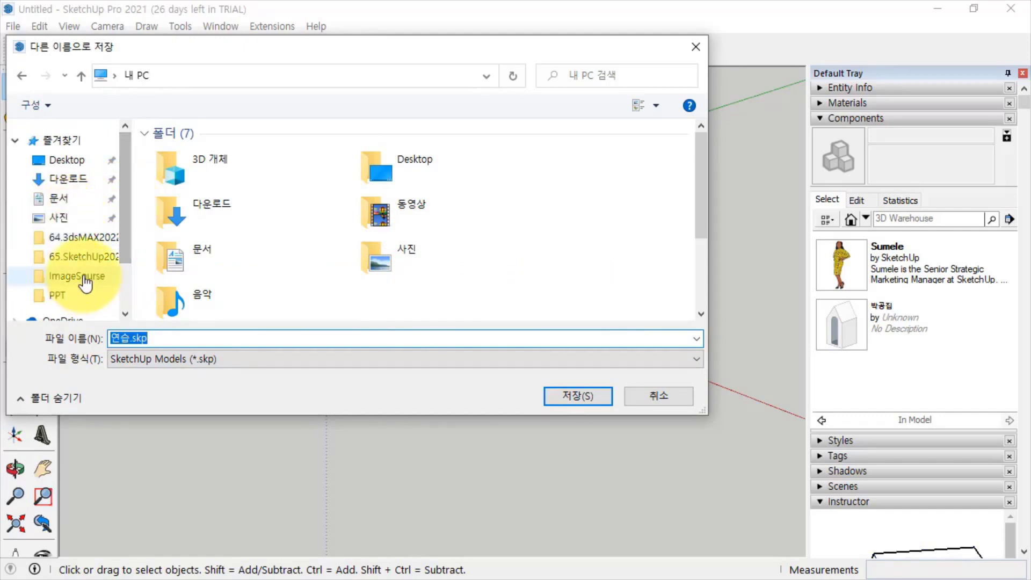
left_click(58, 198)
left_click(119, 337)
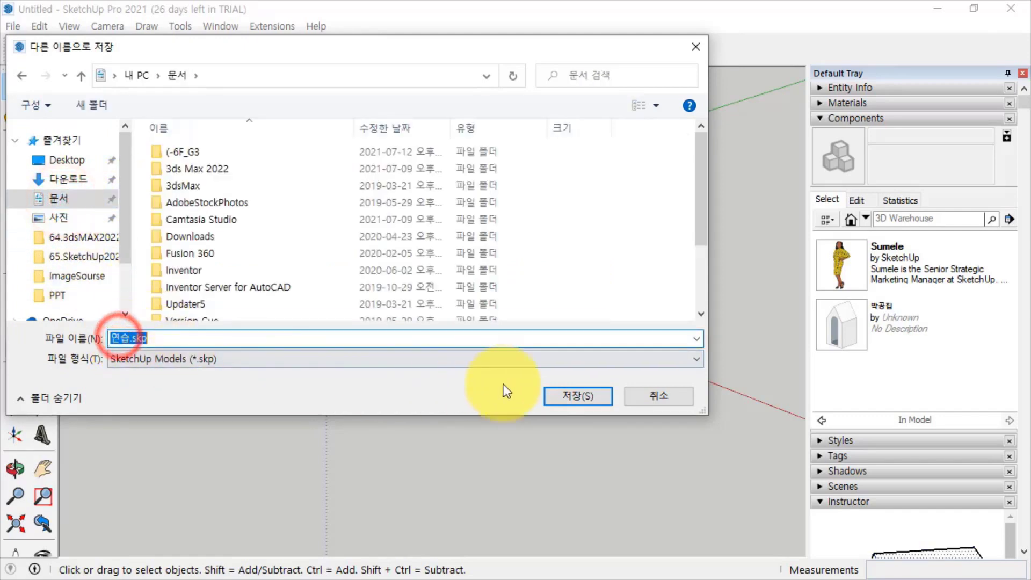
left_click(571, 401)
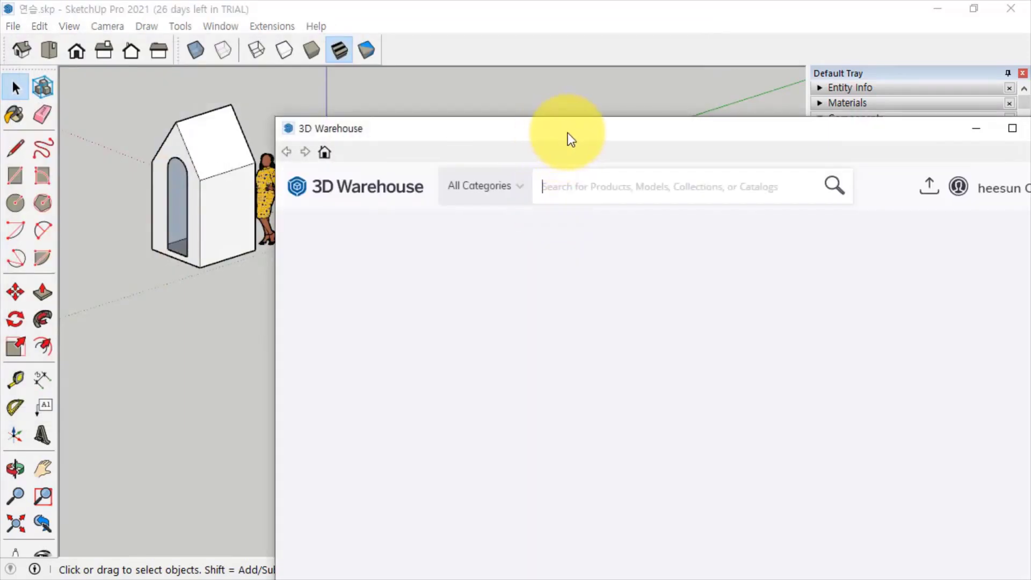
- Reposition the 3D Warehouse window, close the model details form without uploading, and open the 3D Warehouse home page
left_click_drag(545, 129, 412, 27)
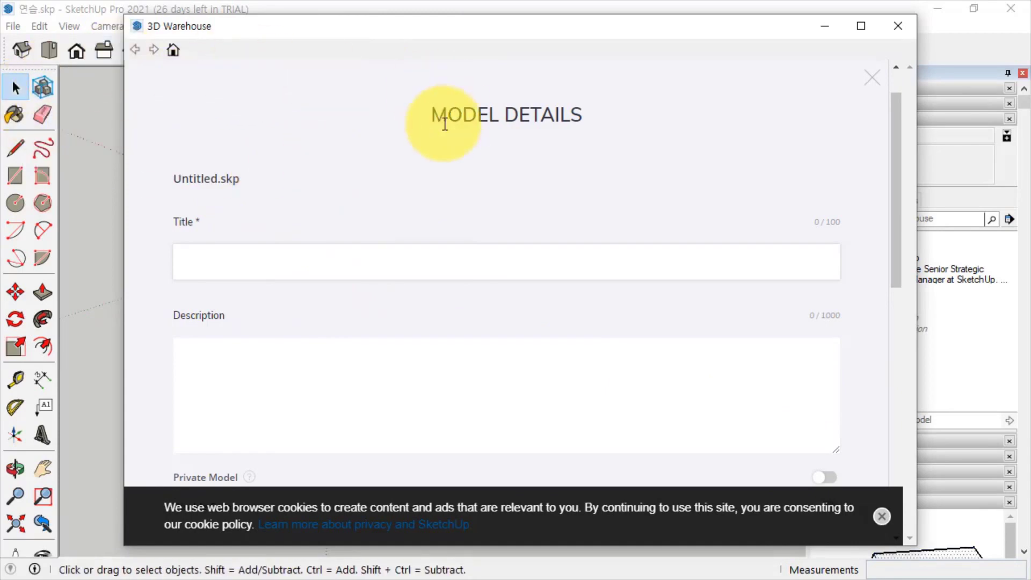
left_click(873, 80)
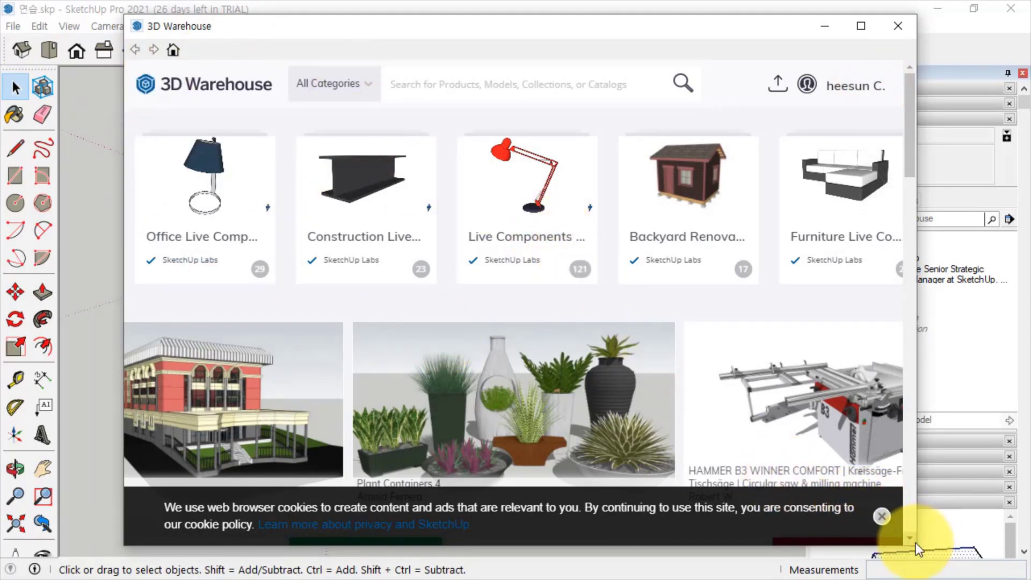
left_click(172, 49)
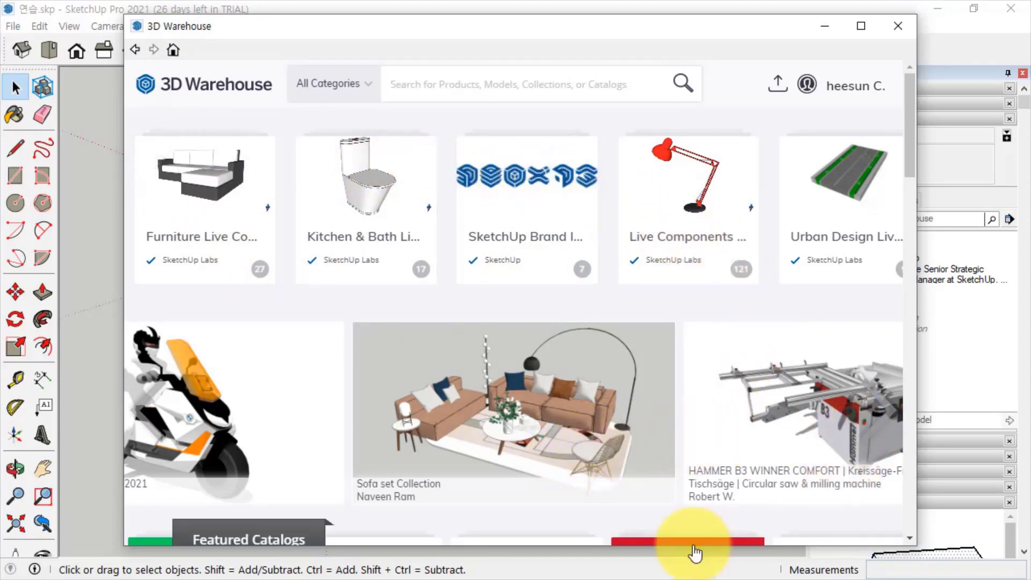
left_click(674, 540)
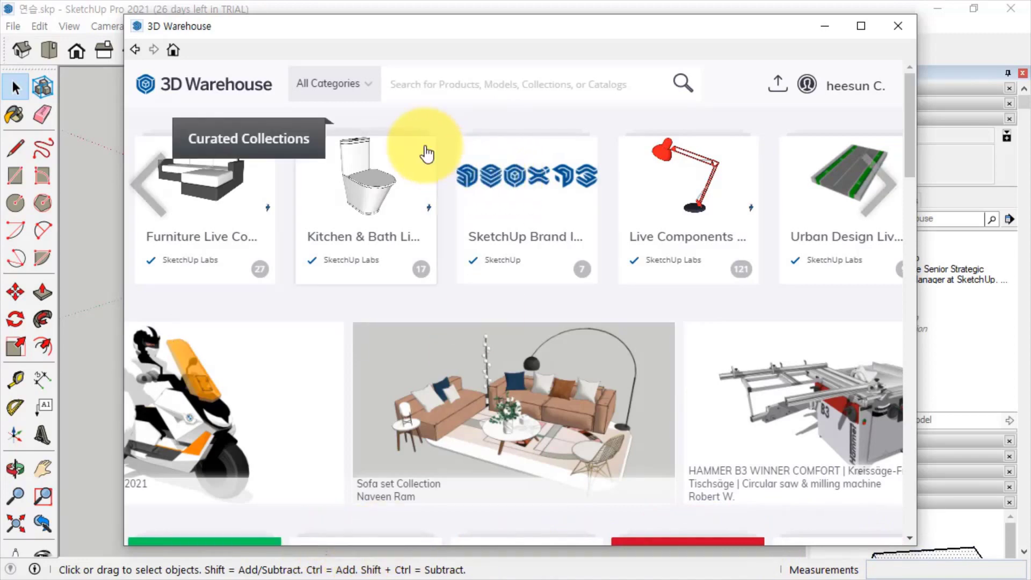
- Search 3D Warehouse for "chair"
left_click(426, 84)
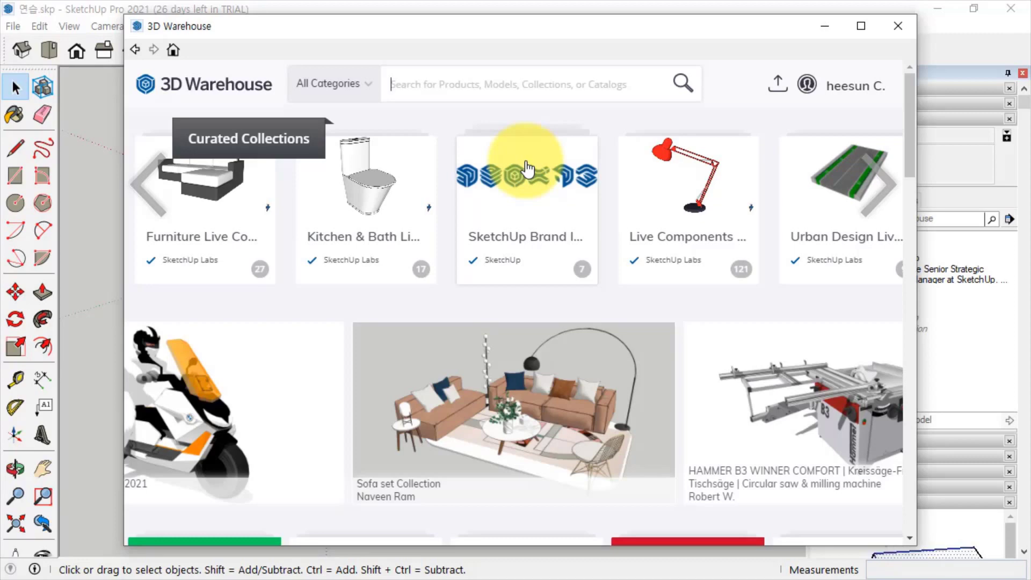
type("초먀")
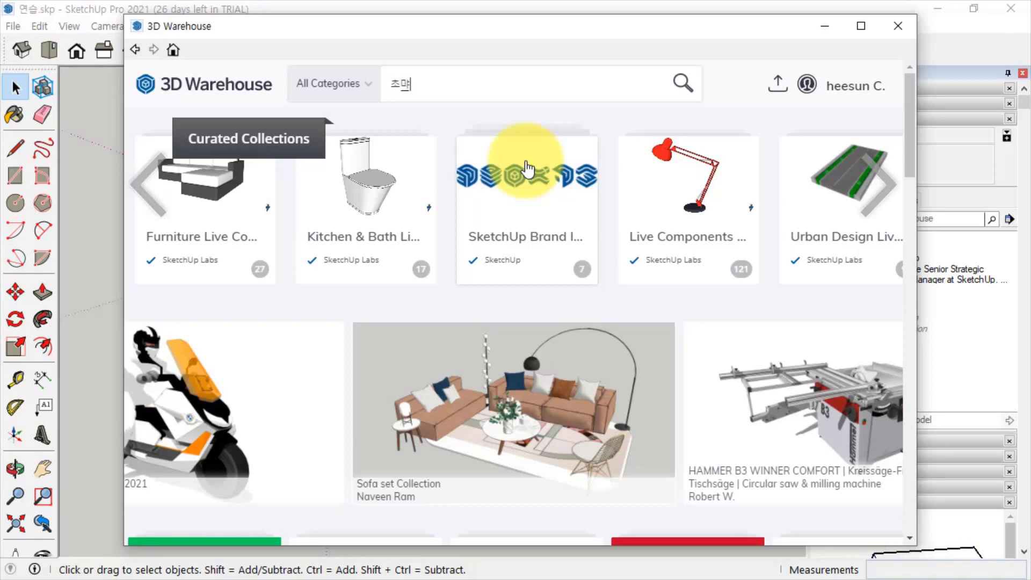
key("BackSpace")
key("BackSpace")
key("BackSpace")
type("chair")
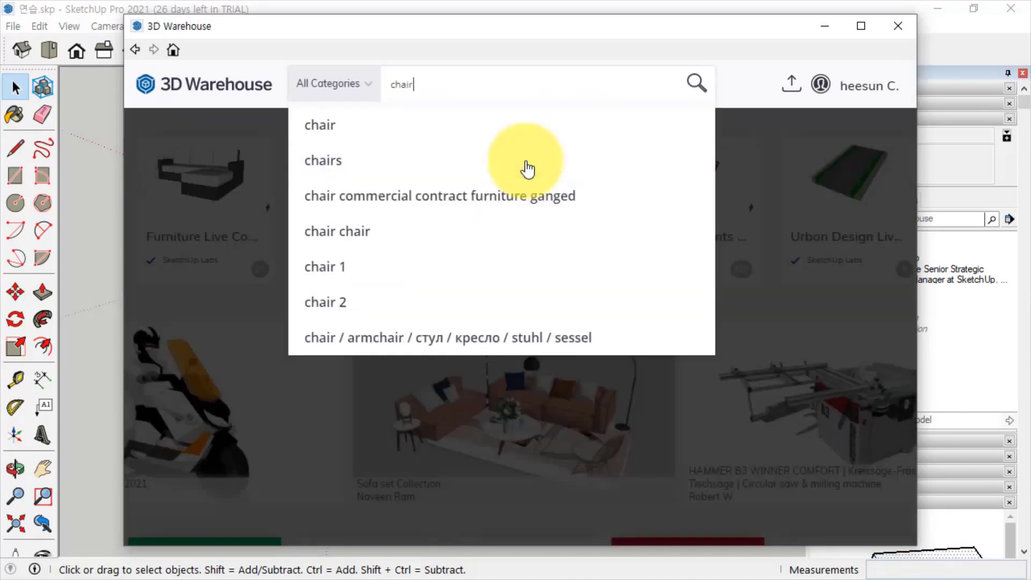
key("Return")
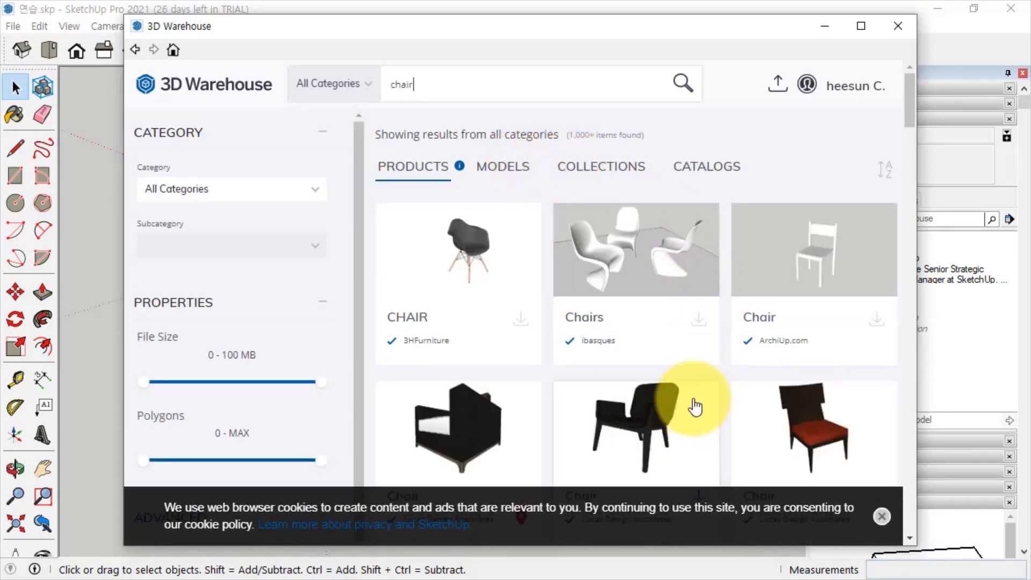
- Find the orange Meeni Chair in the results, load it directly into the model, and place it in front of the gabled houses
scroll(782, 355, "down", 6)
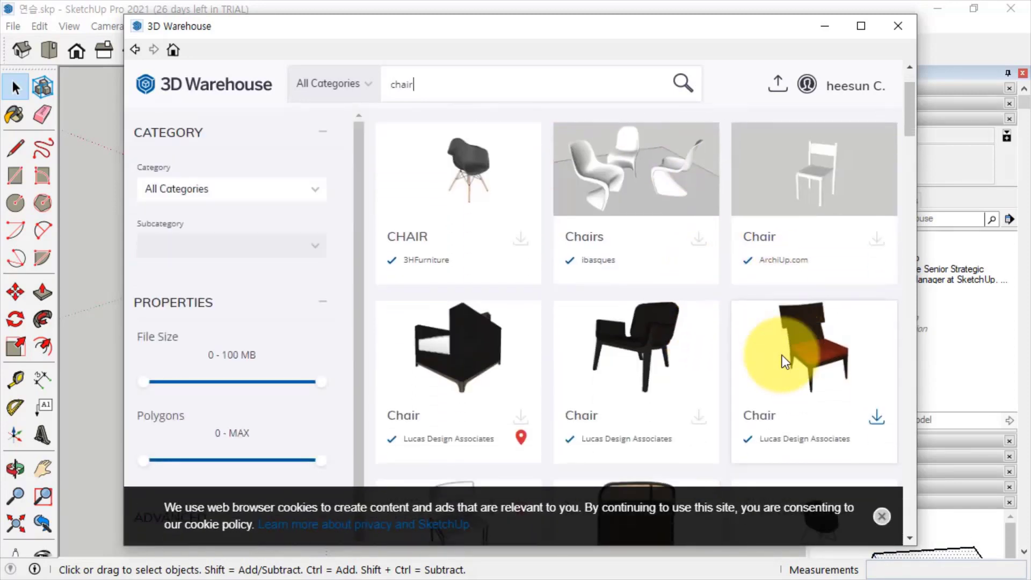
scroll(782, 349, "down", 4)
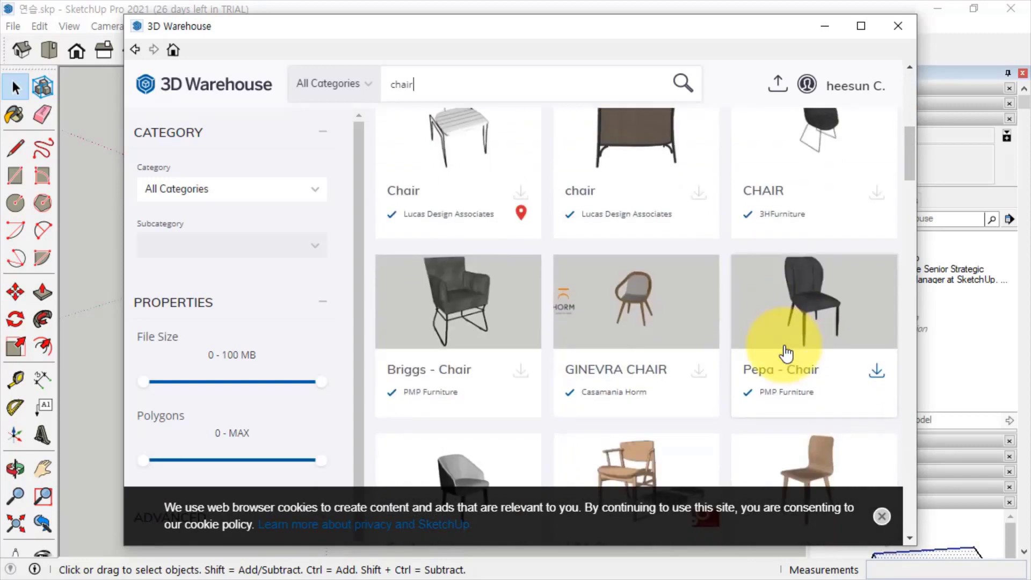
scroll(727, 349, "up", 10)
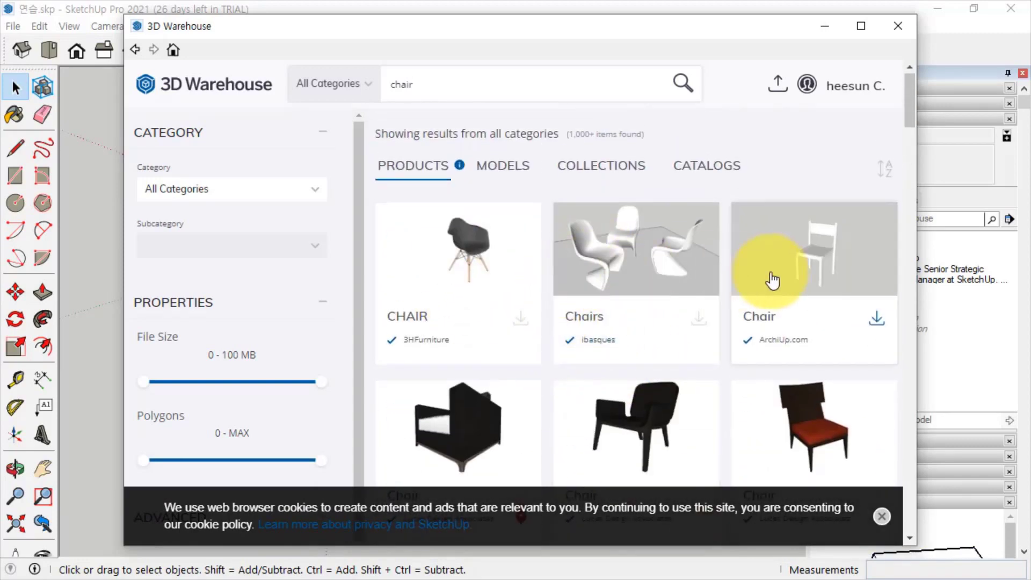
scroll(772, 279, "down", 9)
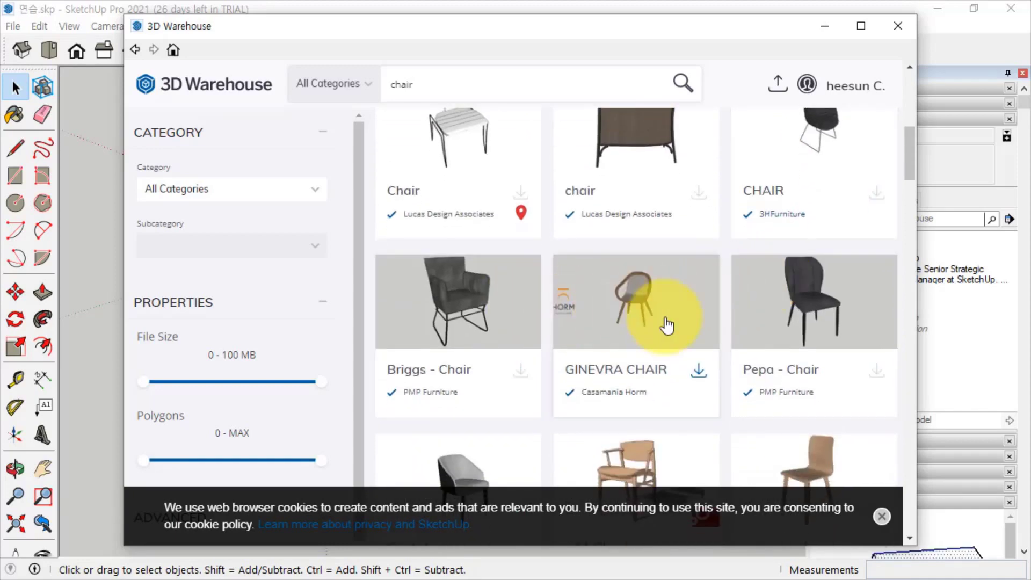
scroll(664, 322, "down", 3)
scroll(808, 368, "down", 6)
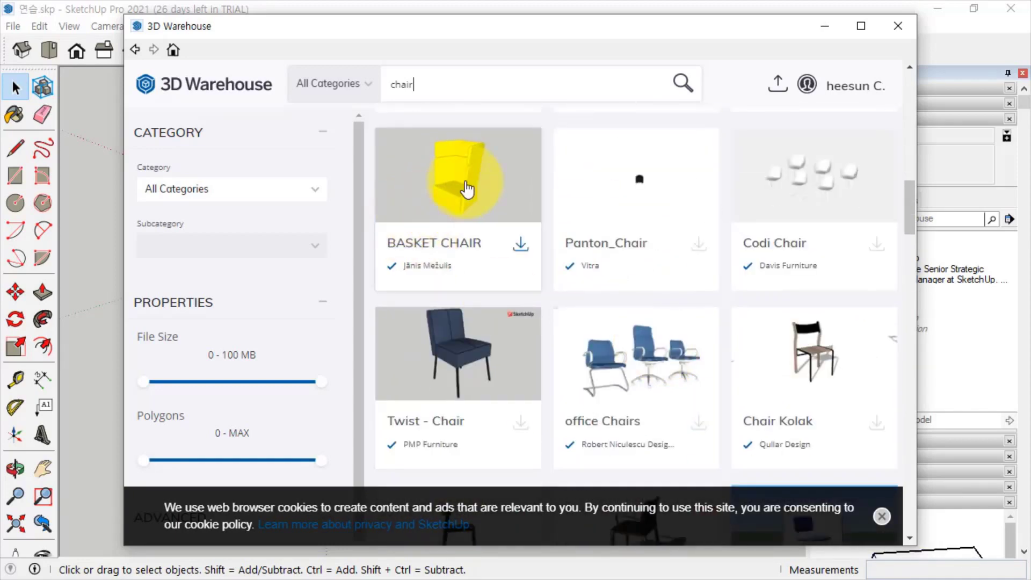
scroll(466, 185, "down", 10)
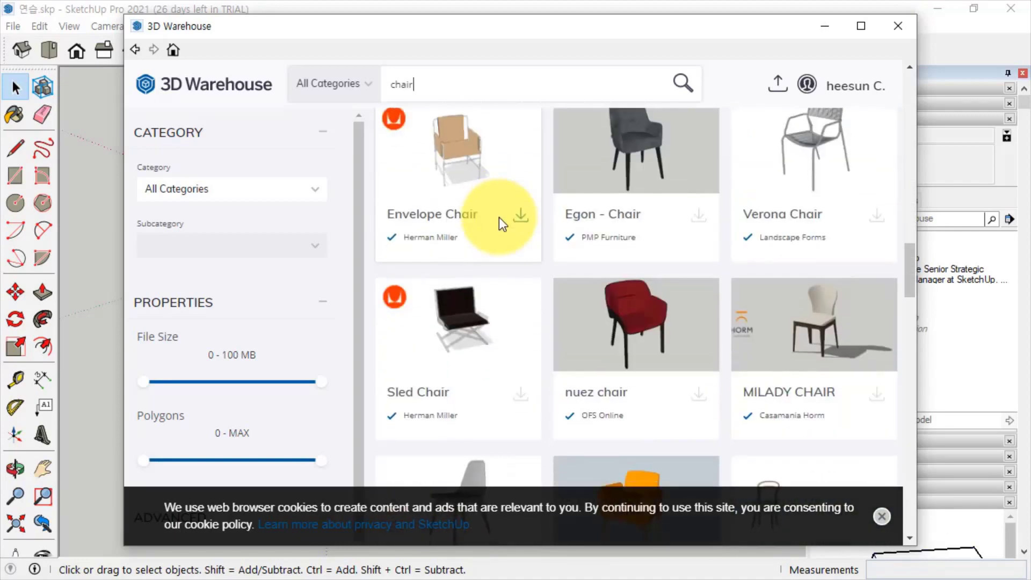
scroll(498, 216, "down", 3)
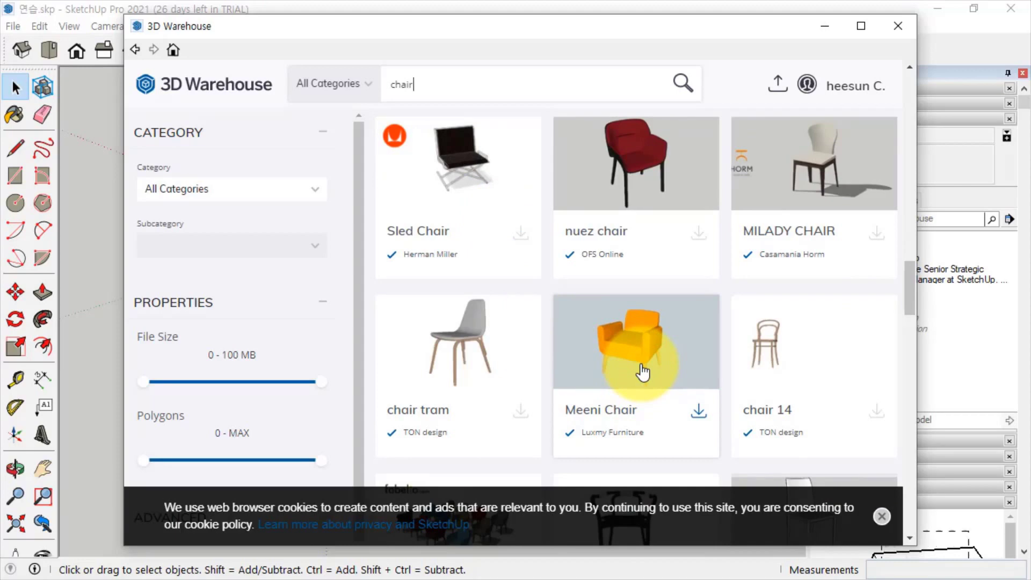
scroll(642, 354, "down", 1)
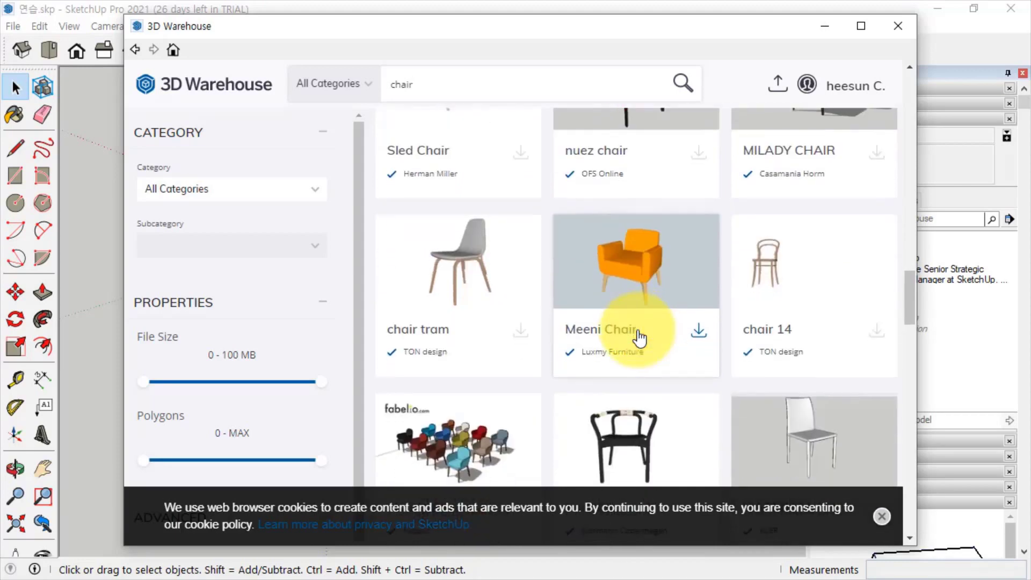
left_click(698, 338)
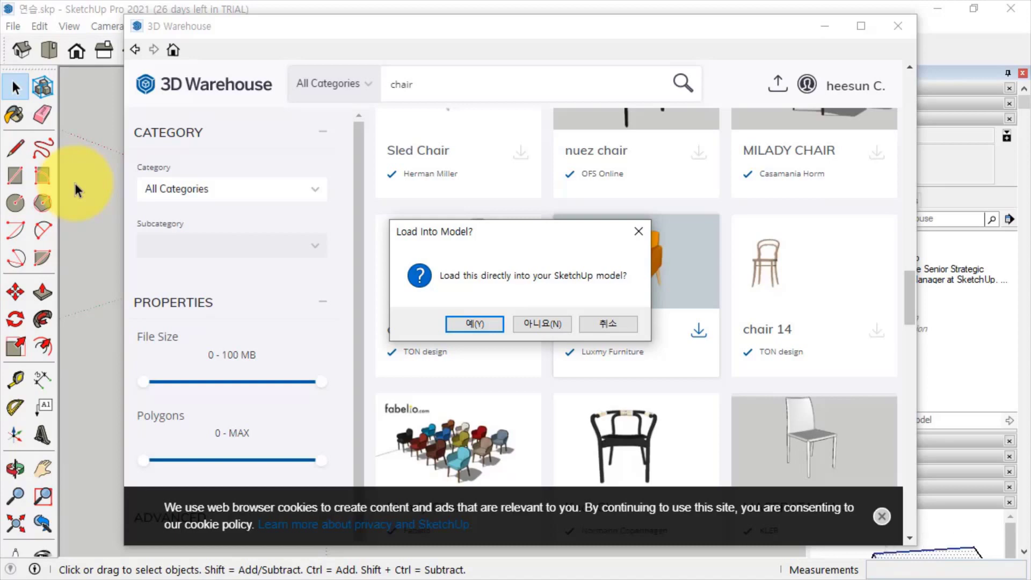
left_click(462, 324)
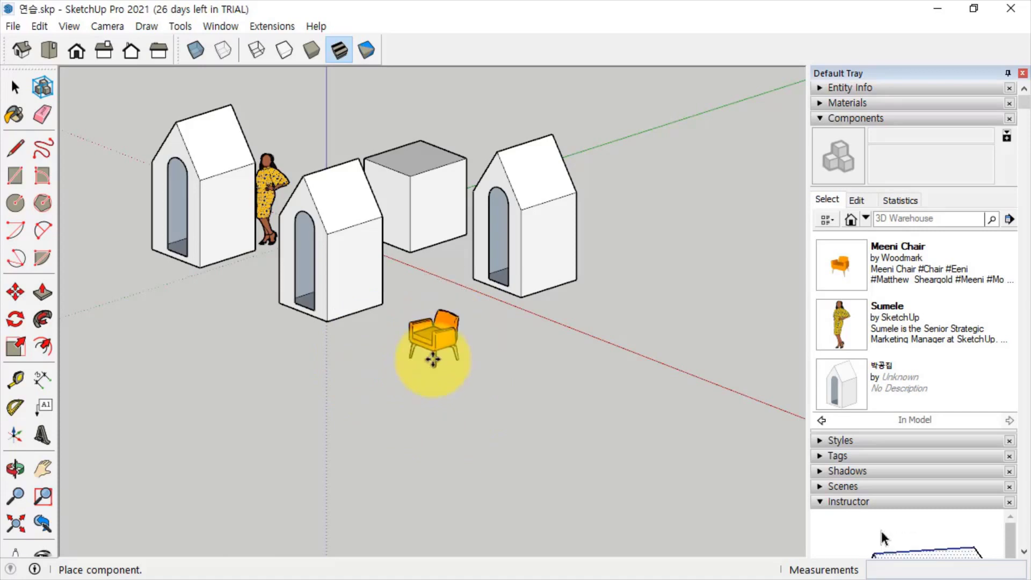
left_click(408, 362)
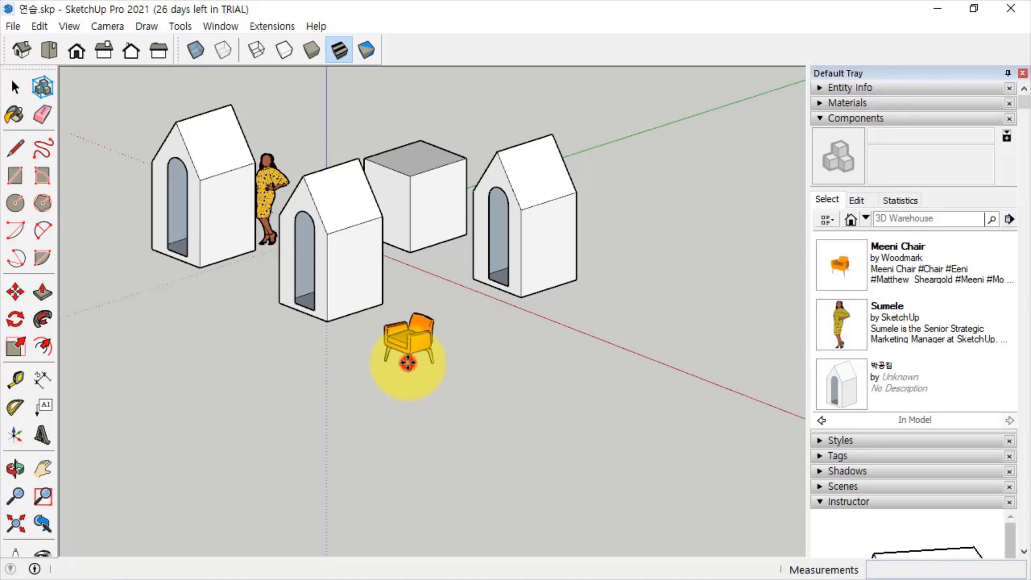
- Select the placed orange chair and delete it from the model
scroll(454, 357, "up", 6)
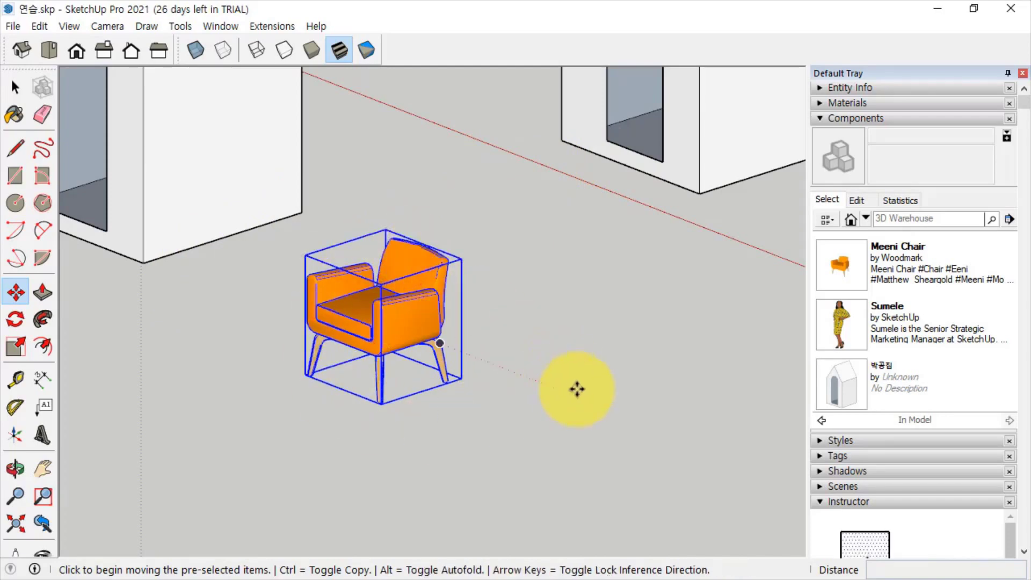
key("space")
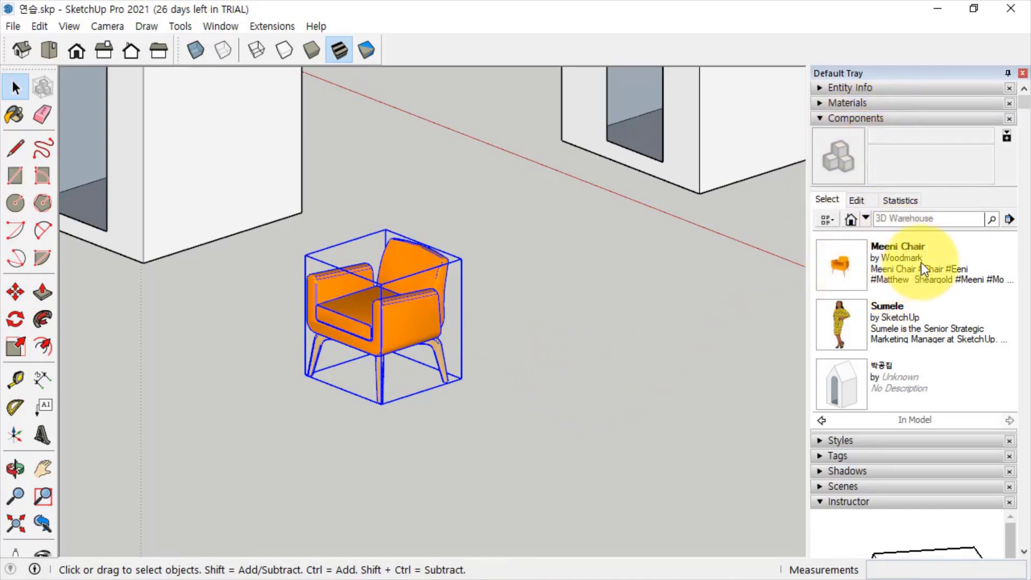
left_click(519, 375)
left_click(395, 316)
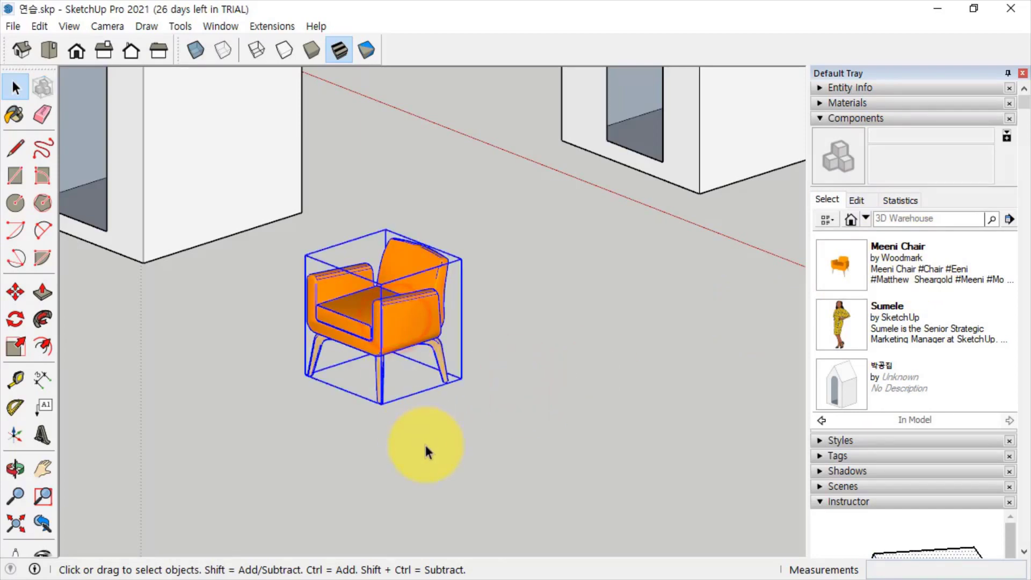
key("Delete")
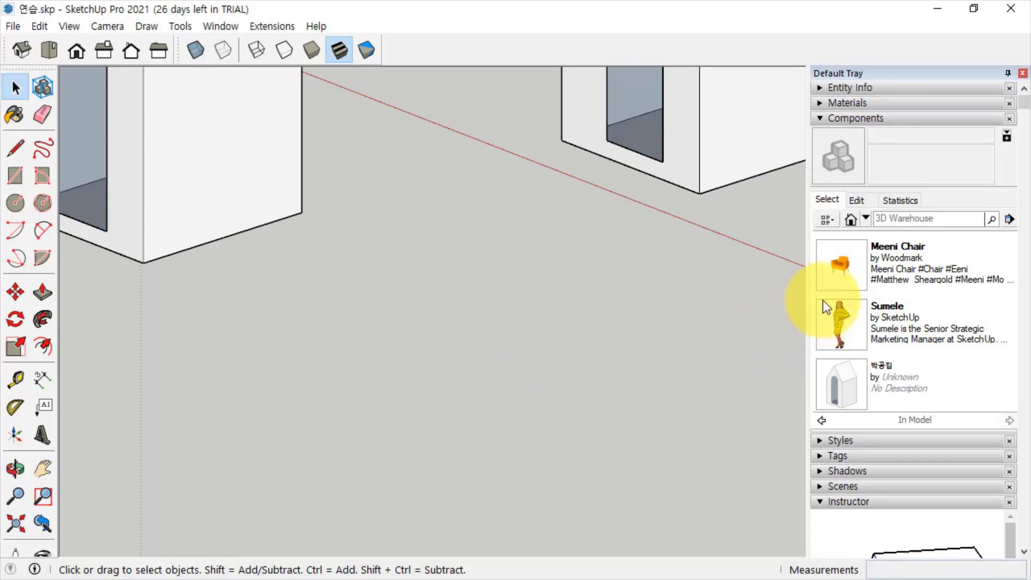
- Insert the Meeni Chair again from the in-model components, place it on the ground, and clear the selection
left_click(864, 263)
left_click(463, 359)
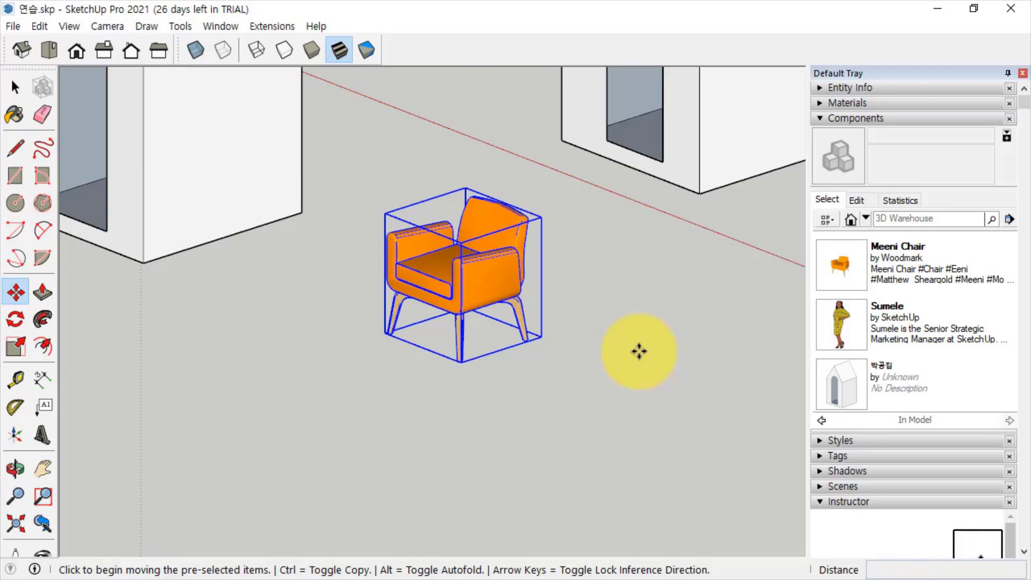
key("ctrl+t")
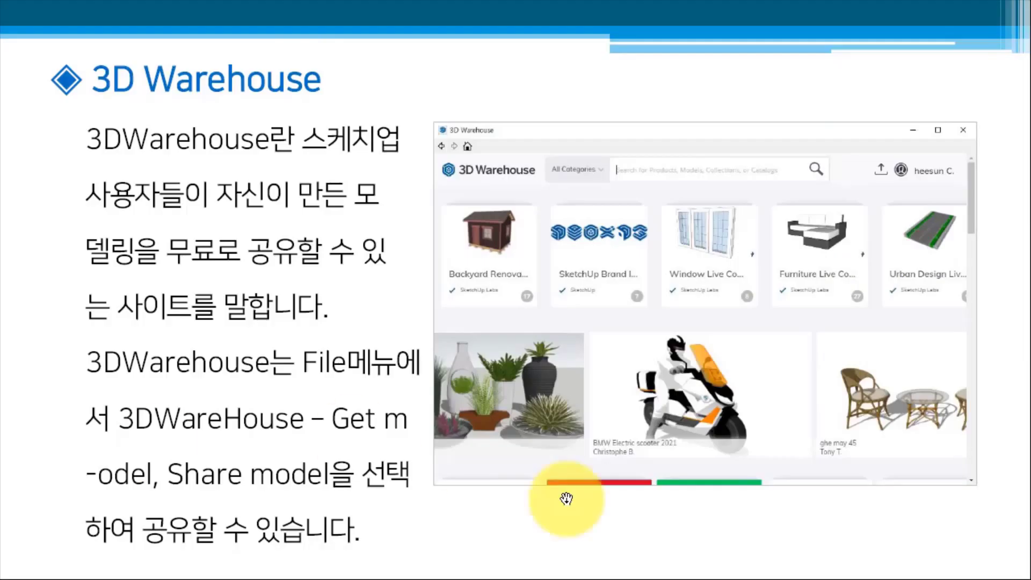
left_click(693, 552)
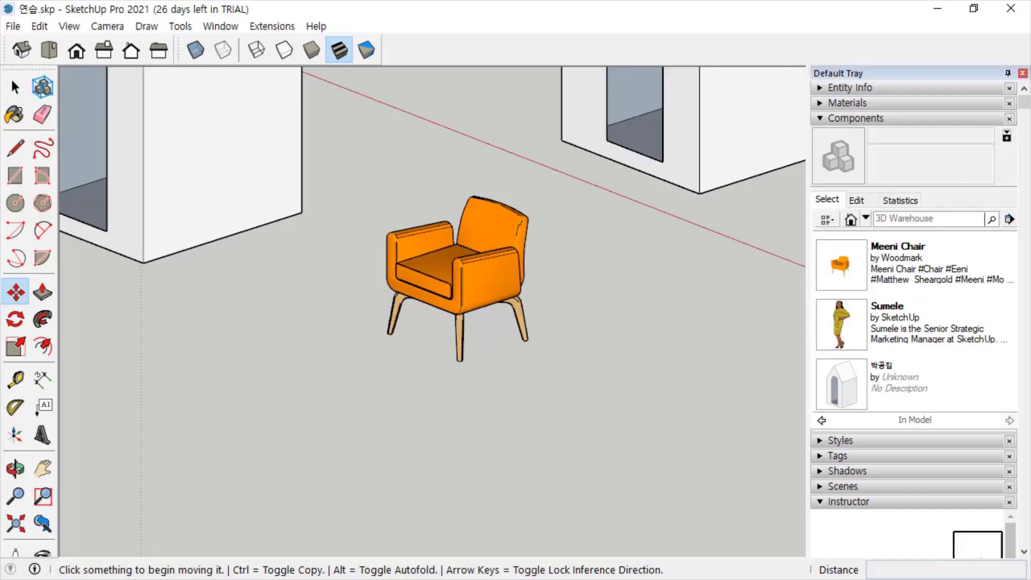
- Delete the orange chair and the three gabled houses, keeping only the box and the human figure
middle_click_drag(361, 433, 379, 486)
key("space")
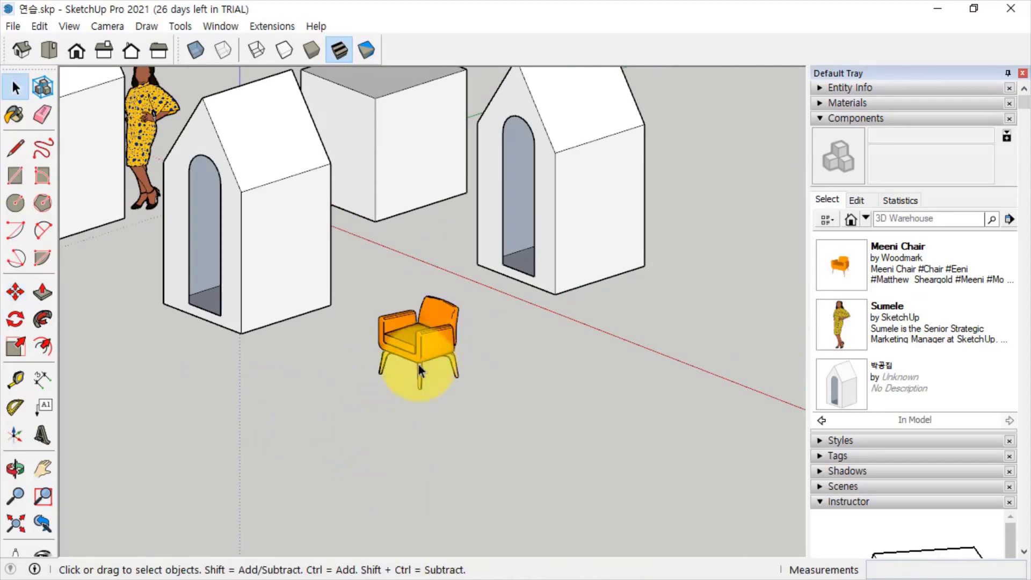
left_click(417, 357)
key("Delete")
left_click(563, 157)
key("Delete")
left_click(213, 229)
key("Delete")
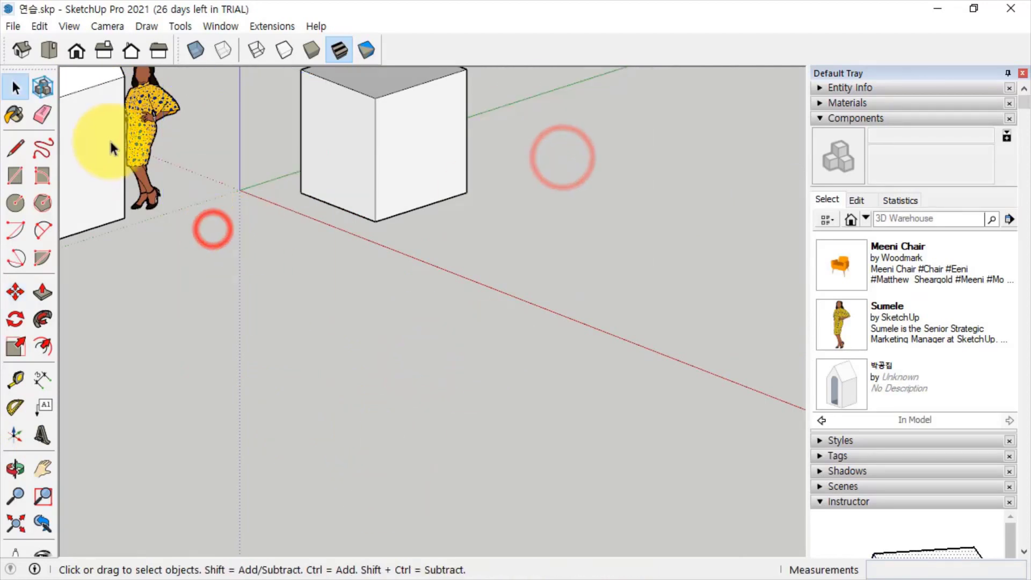
left_click(105, 139)
key("Delete")
- Explode the box group into loose geometry and clear the selection
middle_click_drag(403, 249, 399, 507, "shift")
scroll(400, 484, "up", 2)
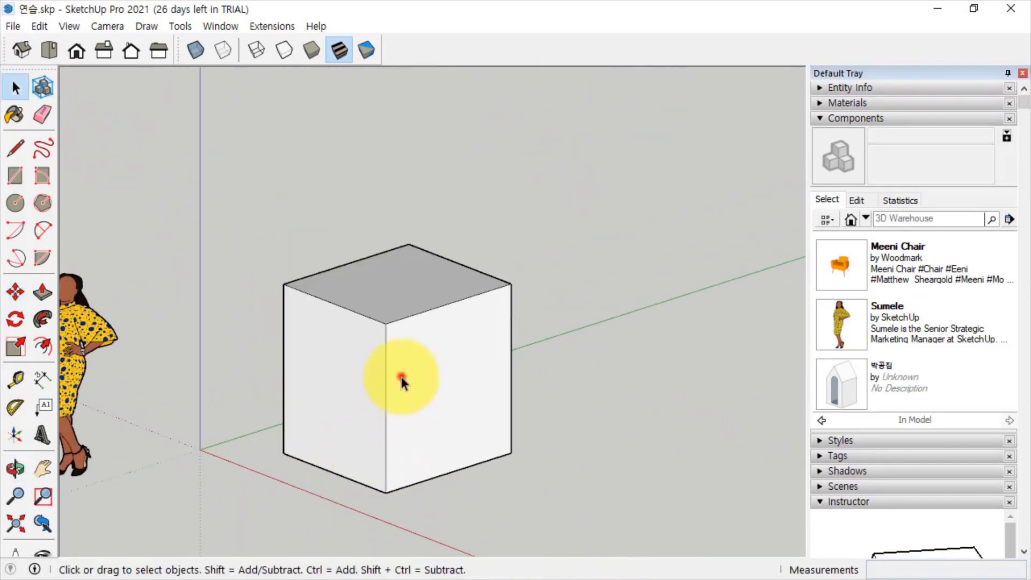
left_click(401, 376)
right_click(432, 264)
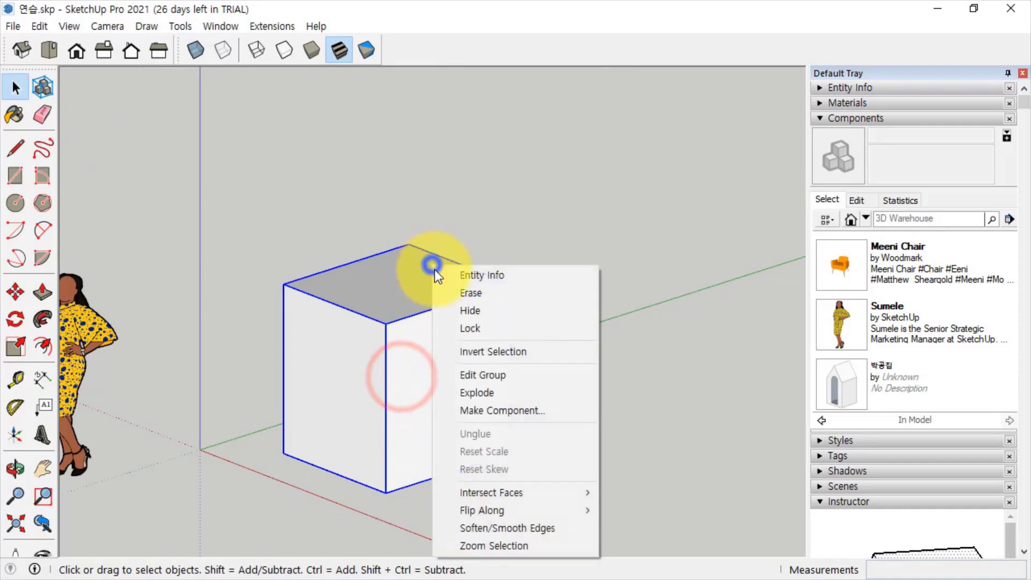
left_click(479, 393)
left_click(587, 410)
- Activate the Paint Bucket tool and display the materials already used in the model
scroll(365, 482, "up", 2)
scroll(359, 481, "up", 1)
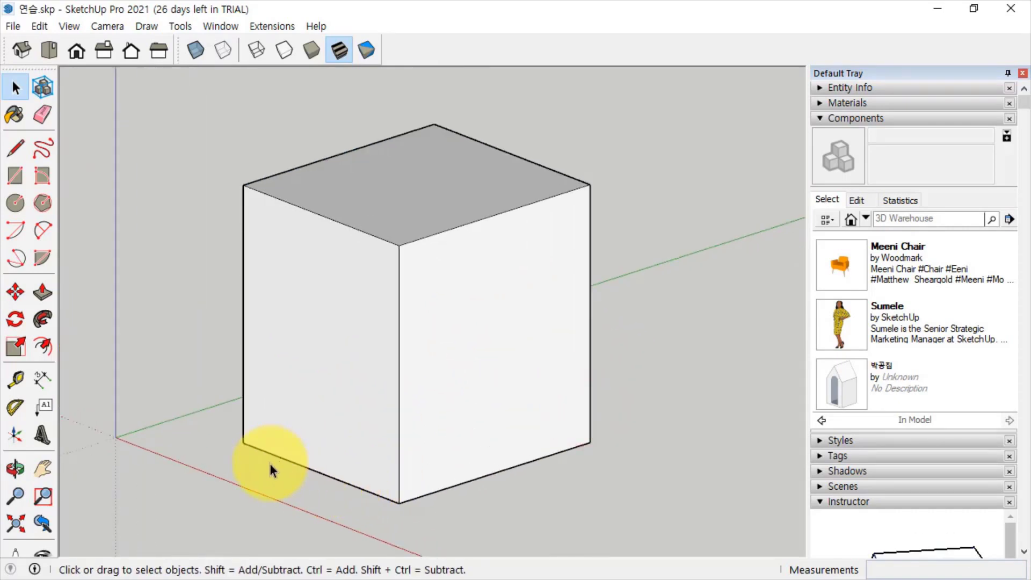
left_click(20, 117)
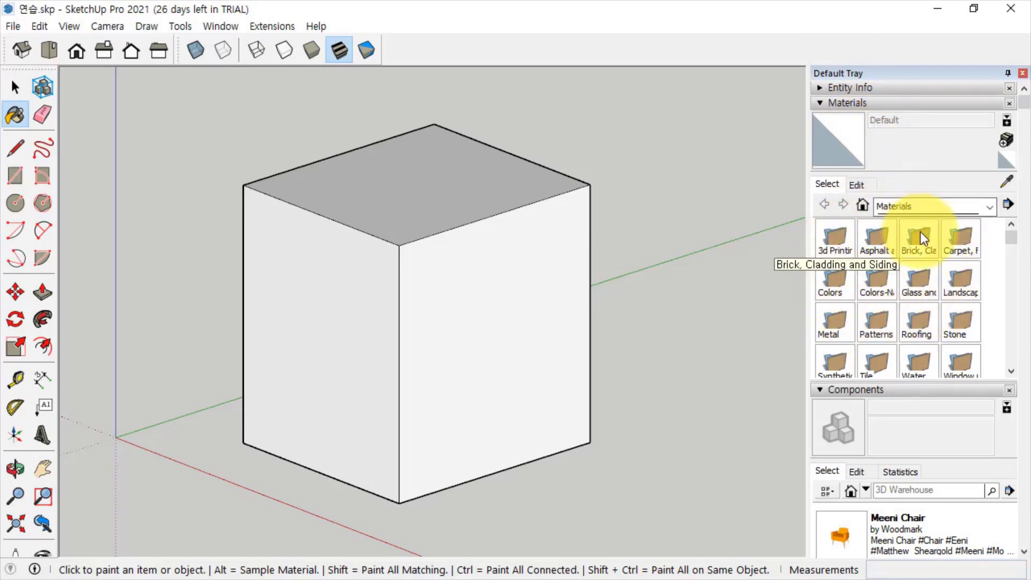
left_click(862, 204)
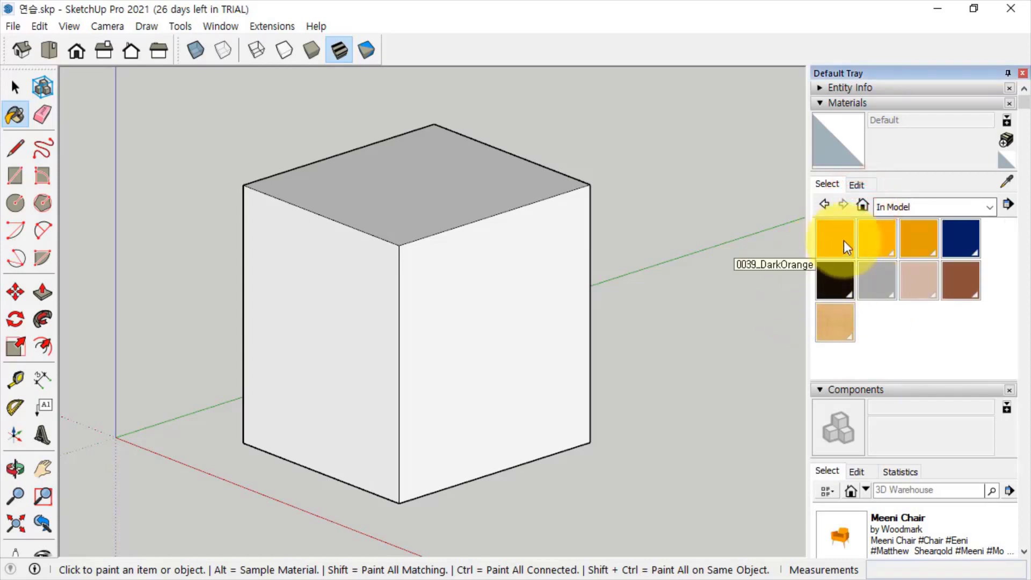
scroll(386, 255, "down", 3)
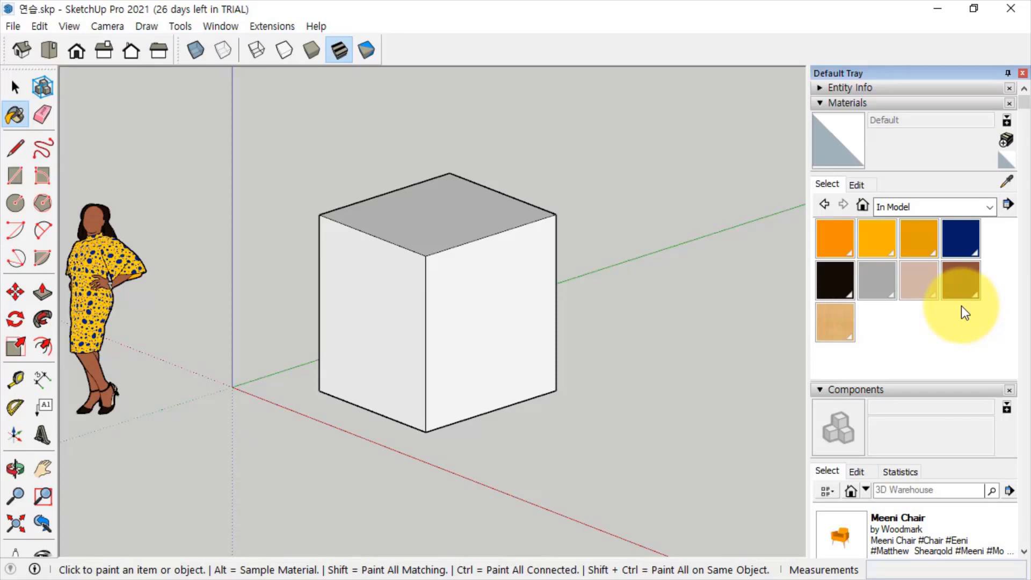
- Browse the material library's Brick, Cladding and Siding, Stone, and Wood collections
left_click(987, 207)
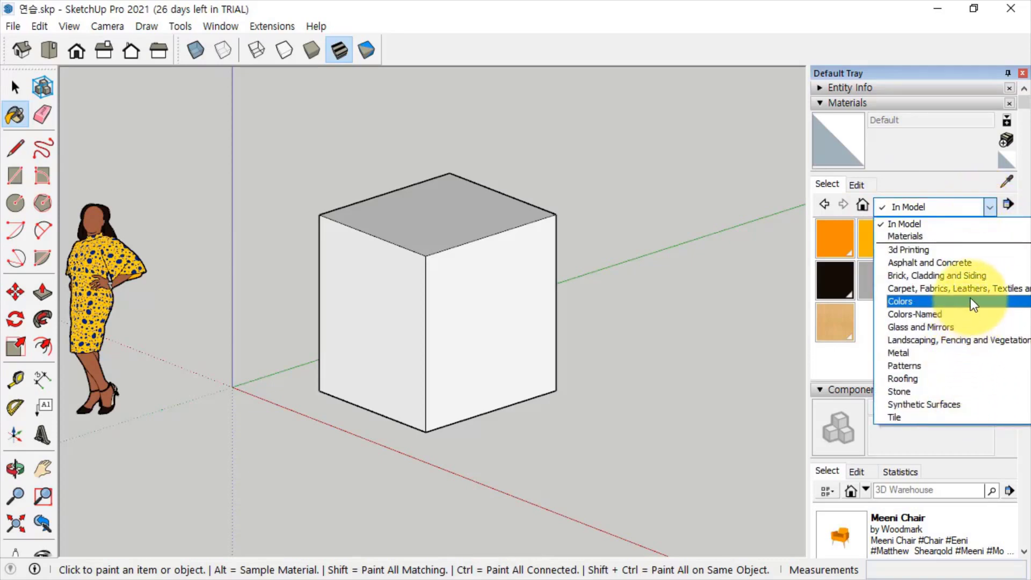
left_click(907, 276)
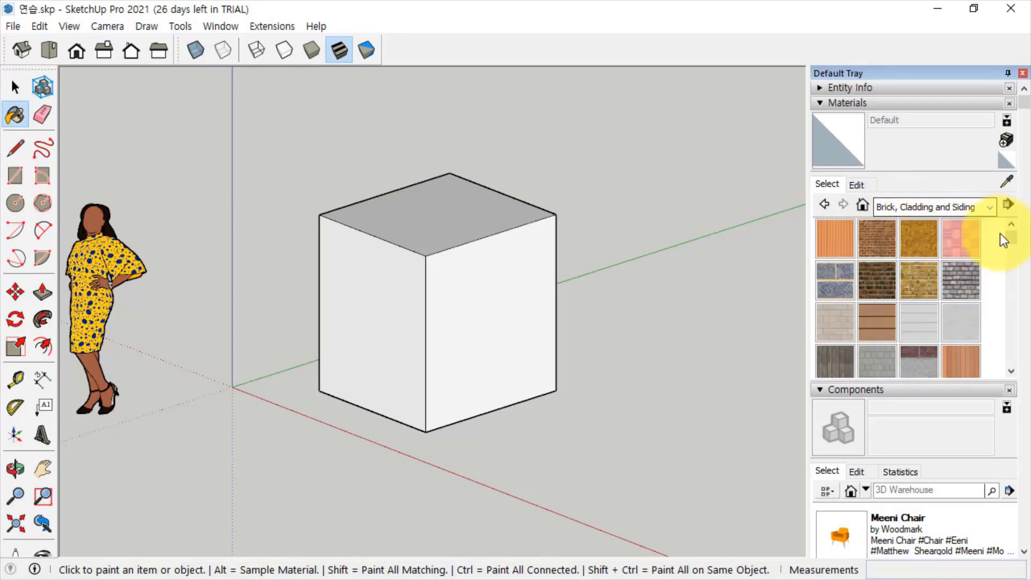
left_click_drag(1011, 237, 1012, 208)
left_click(932, 205)
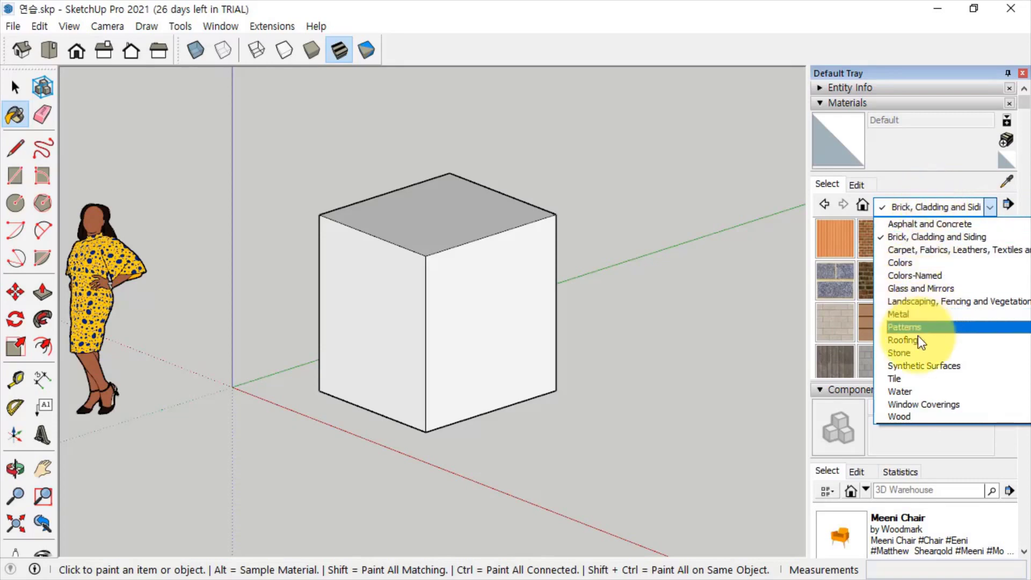
left_click(917, 352)
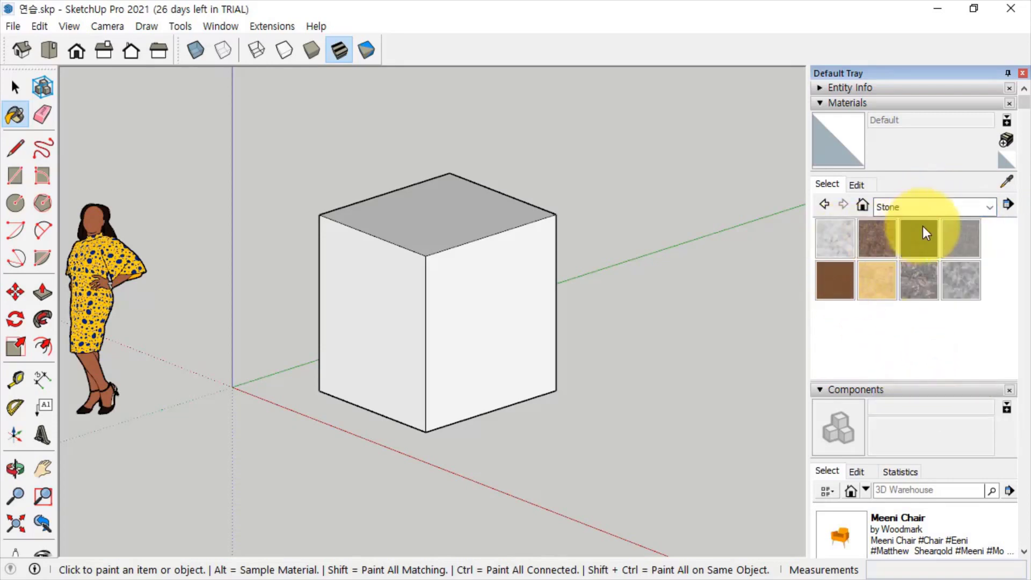
left_click(952, 207)
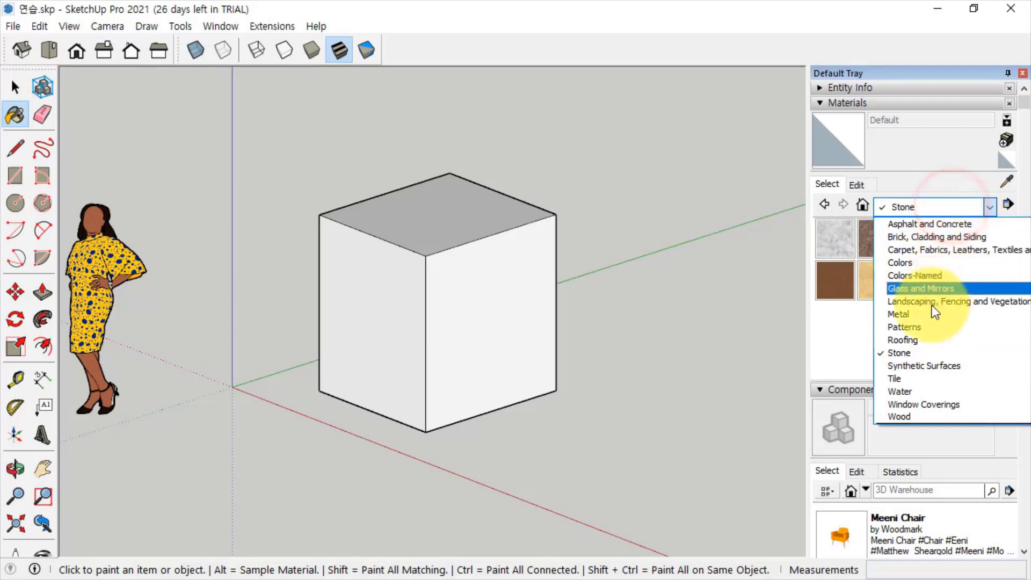
left_click(927, 416)
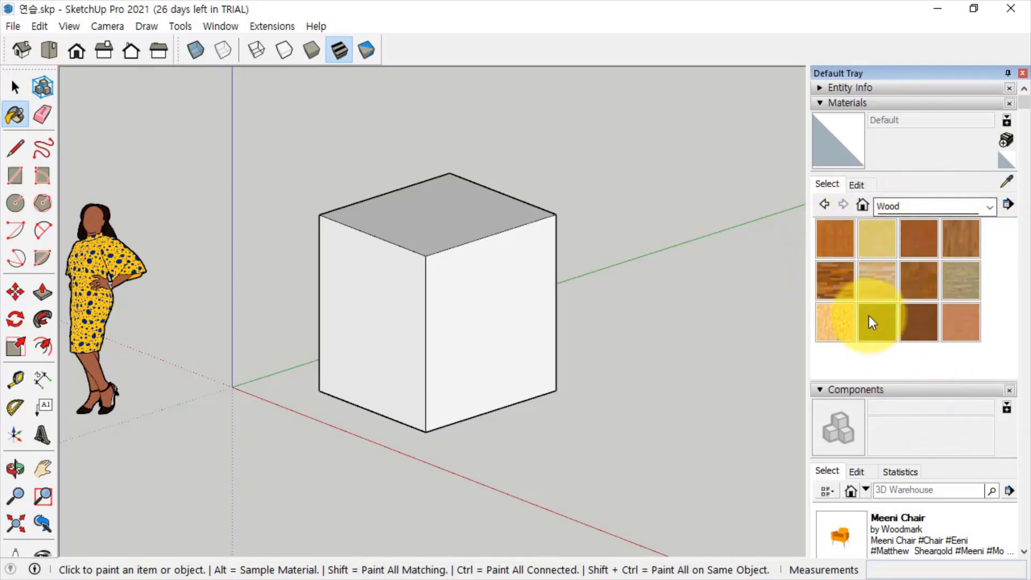
- Paint the box's left side face with the White Tile Black Accent material from the Patterns collection
left_click(971, 202)
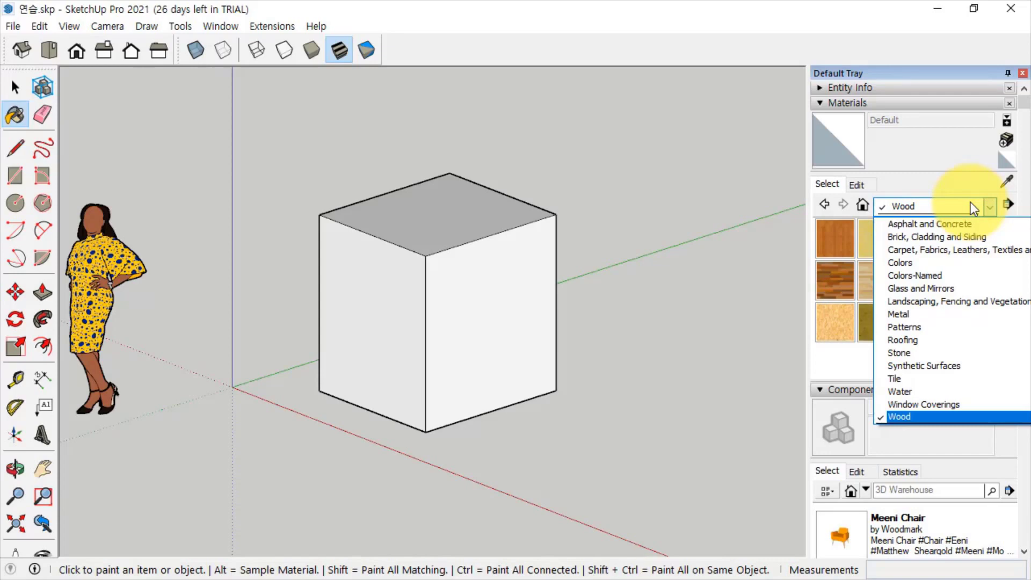
left_click(906, 326)
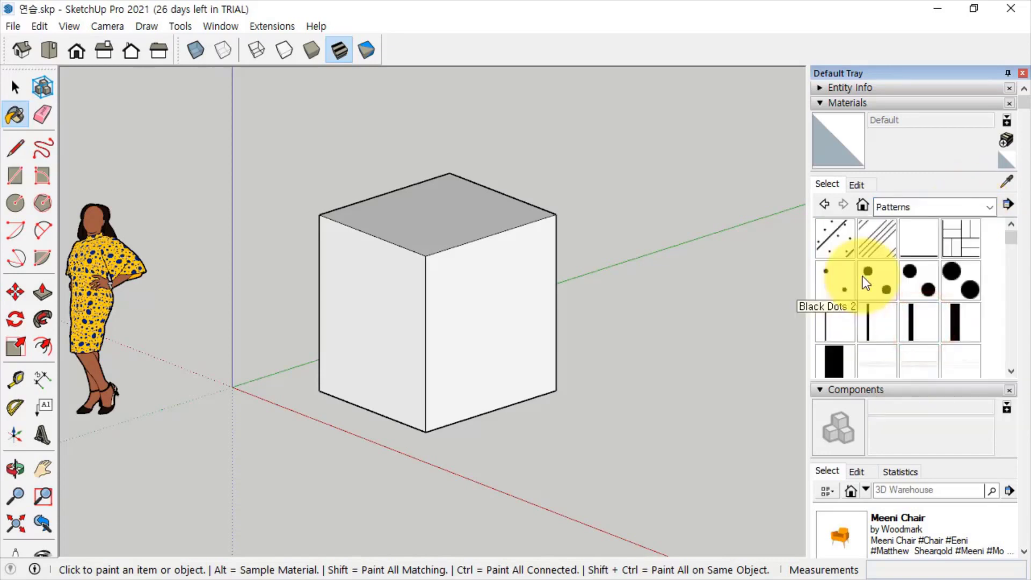
left_click_drag(1010, 239, 1007, 349)
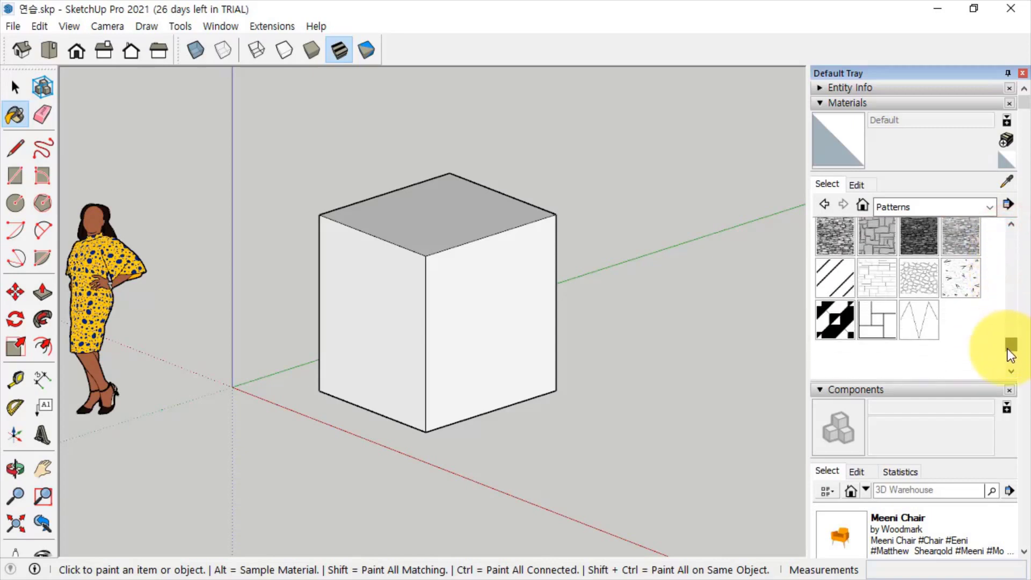
left_click(825, 327)
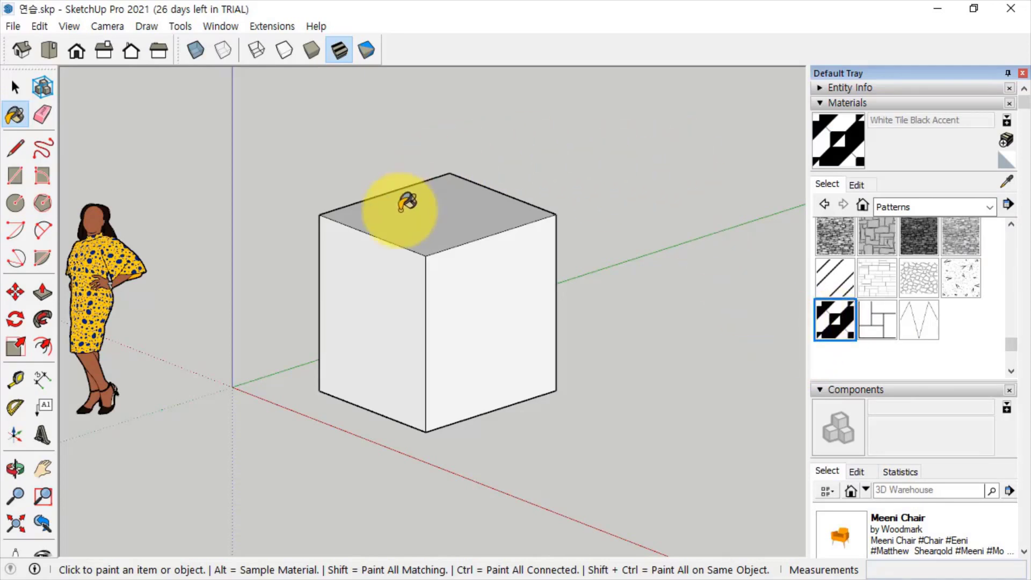
left_click(369, 286)
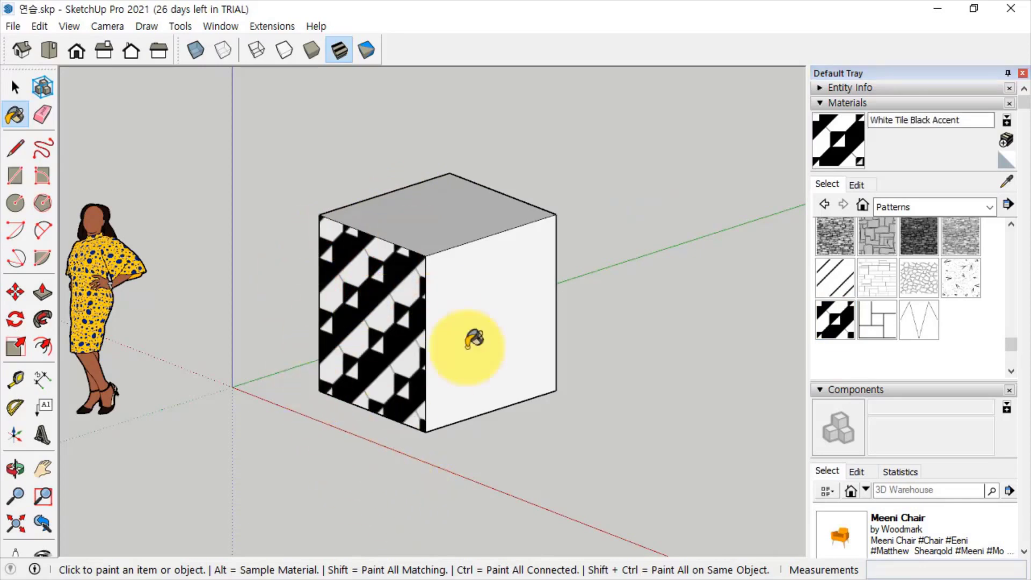
- Paint the box's top face with the red Color A06 from the Colors collection
left_click(958, 208)
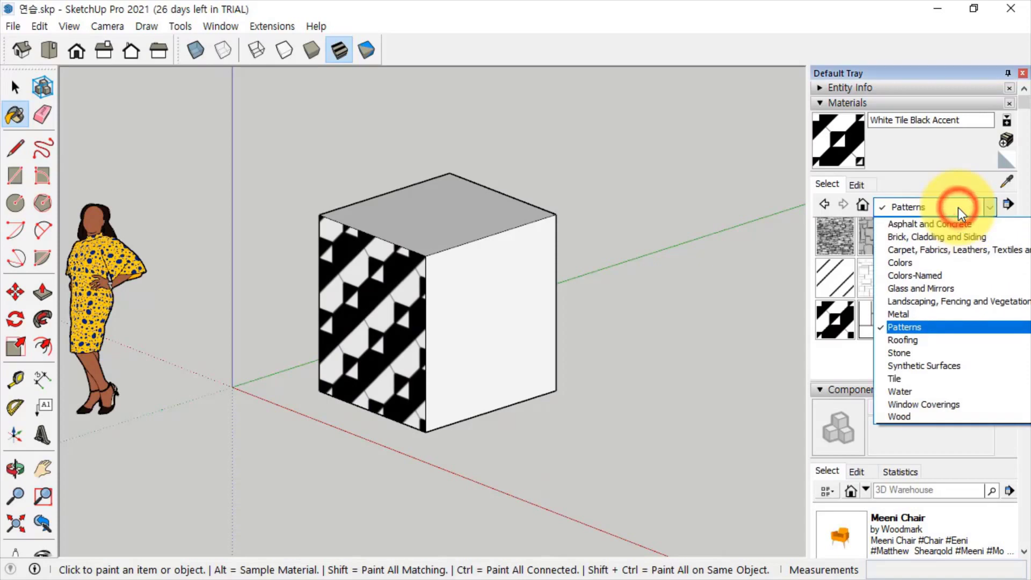
left_click(936, 269)
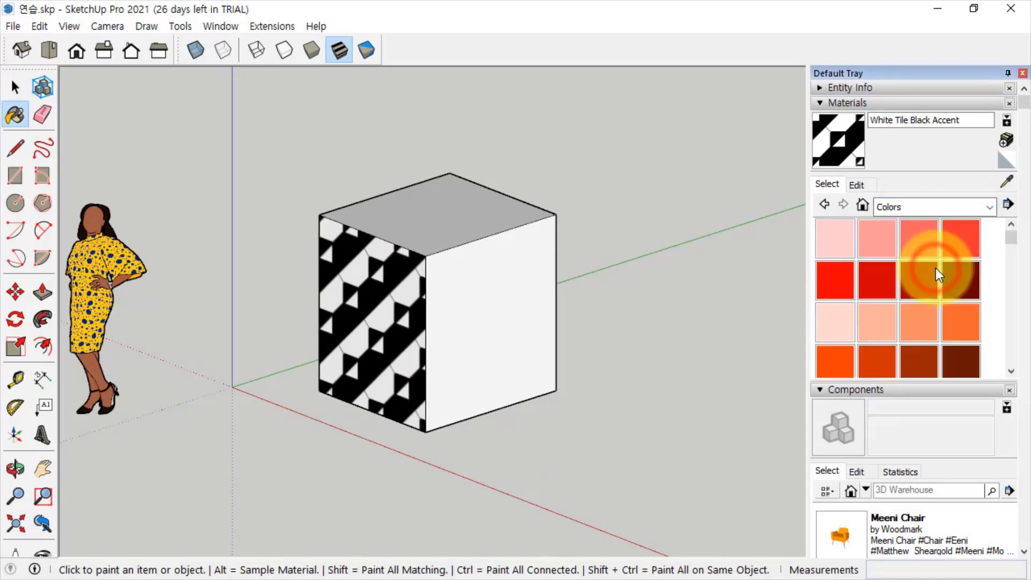
left_click(877, 279)
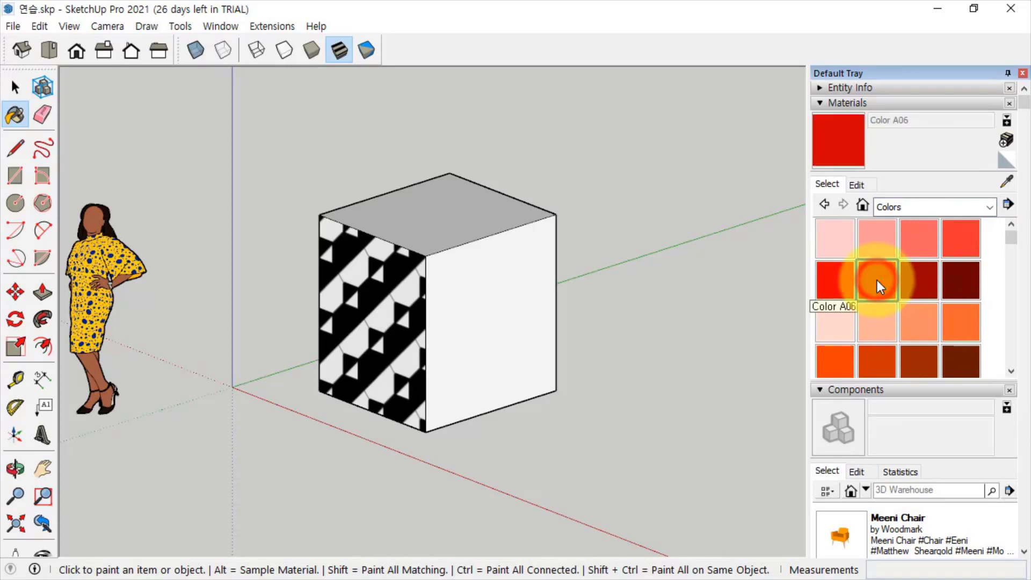
left_click(465, 204)
- Paint the box's right side face with the Encaustic Tile Circular 02 material from the Tile collection
left_click(961, 205)
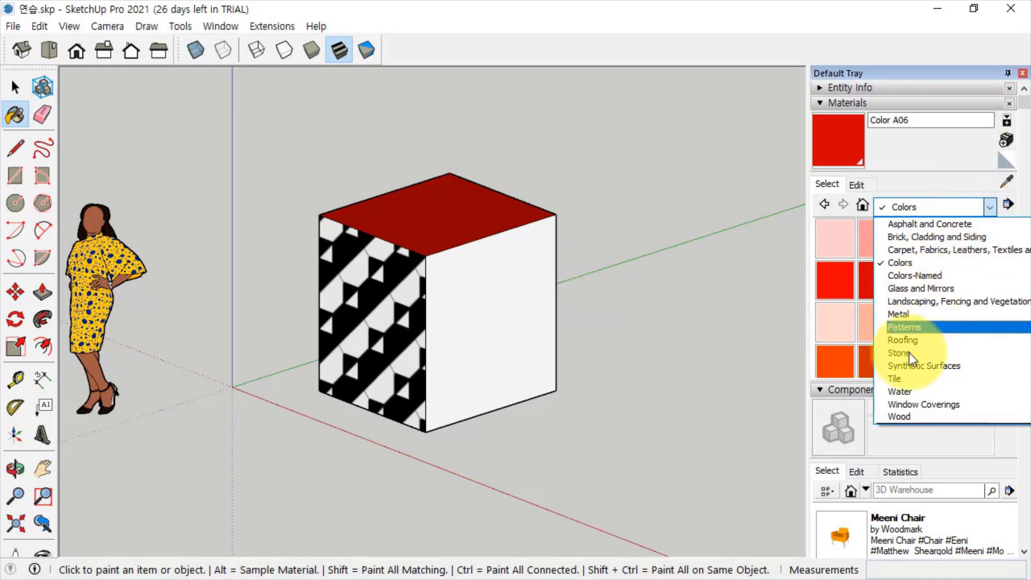
left_click(911, 380)
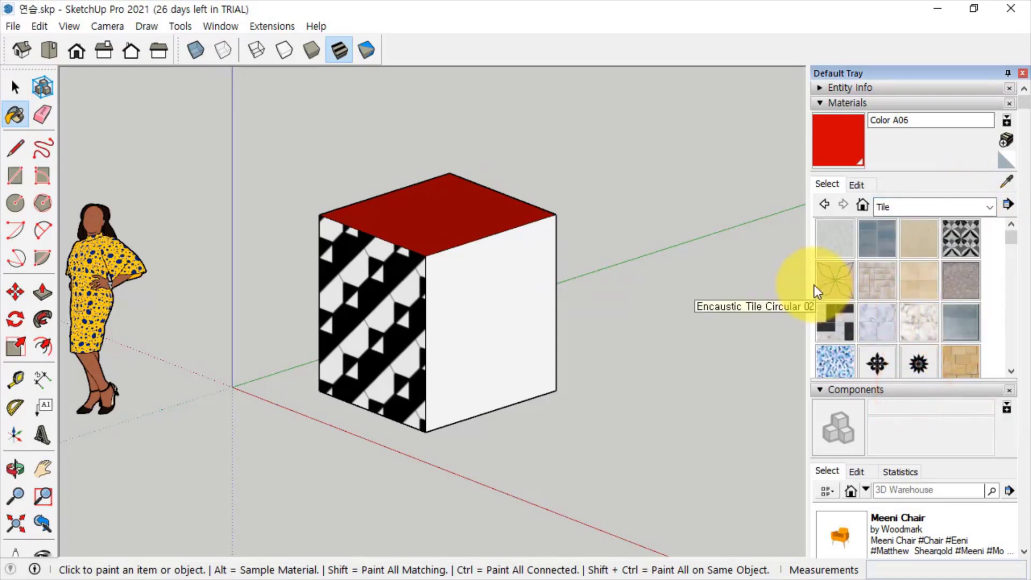
left_click(834, 278)
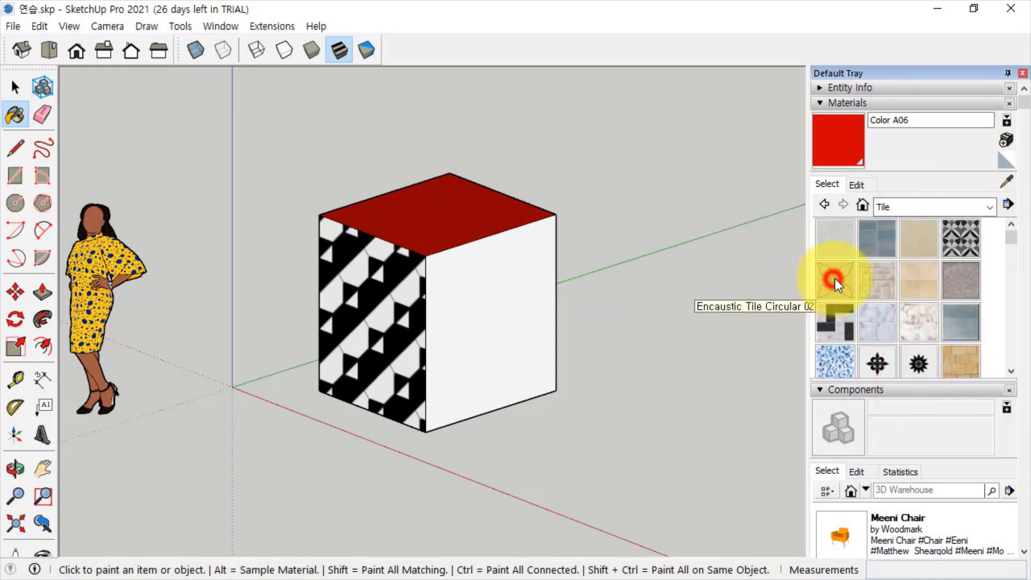
left_click(493, 302)
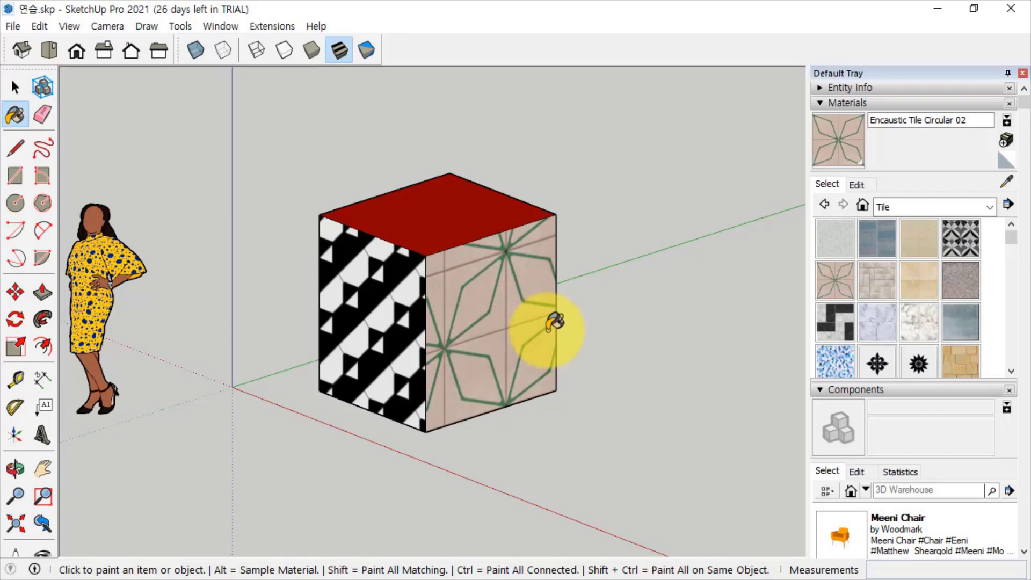
- Select the face covered with Encaustic Tile Circular 02 and start positioning its texture
scroll(589, 345, "up", 3)
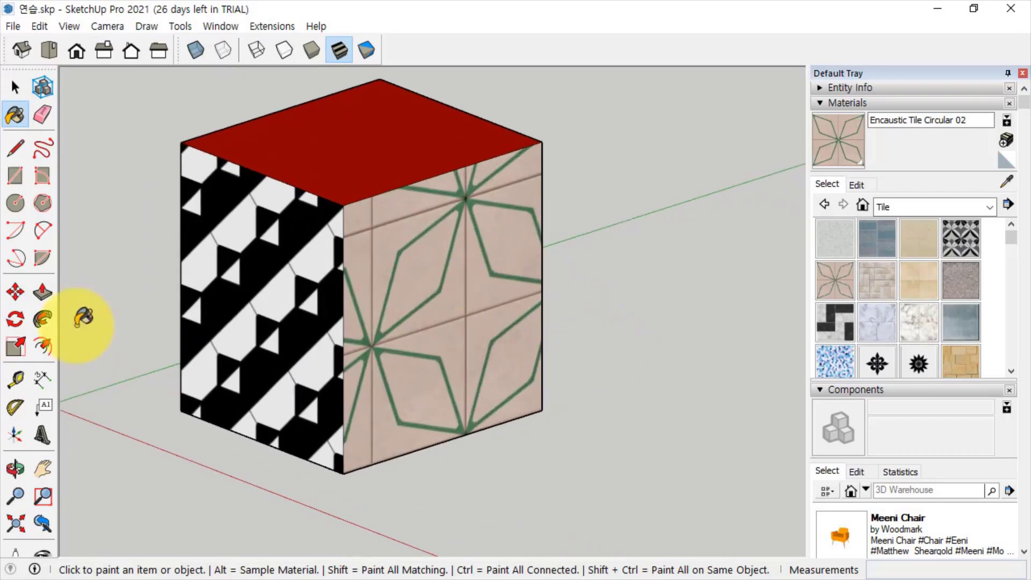
left_click(16, 88)
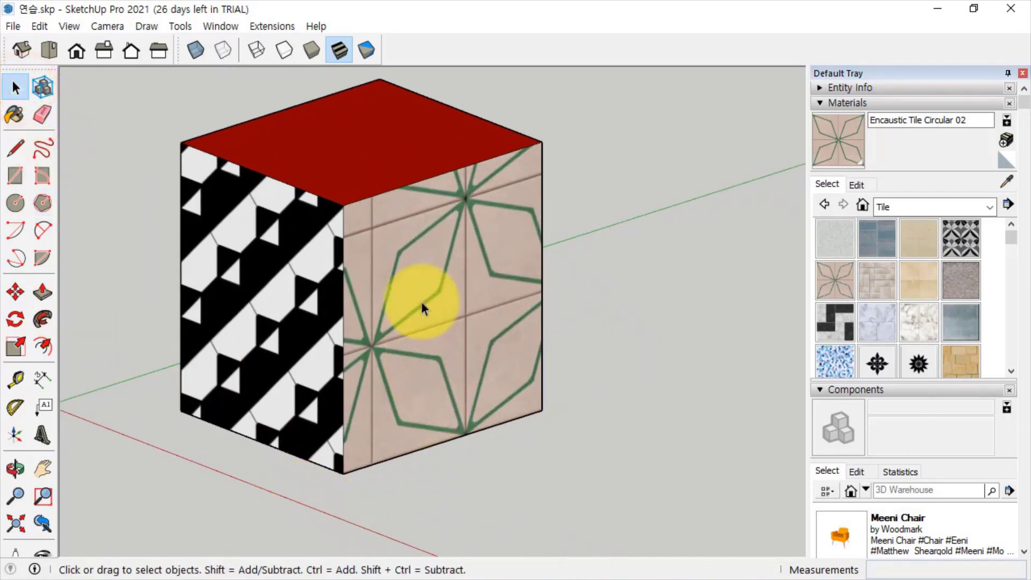
left_click(421, 248)
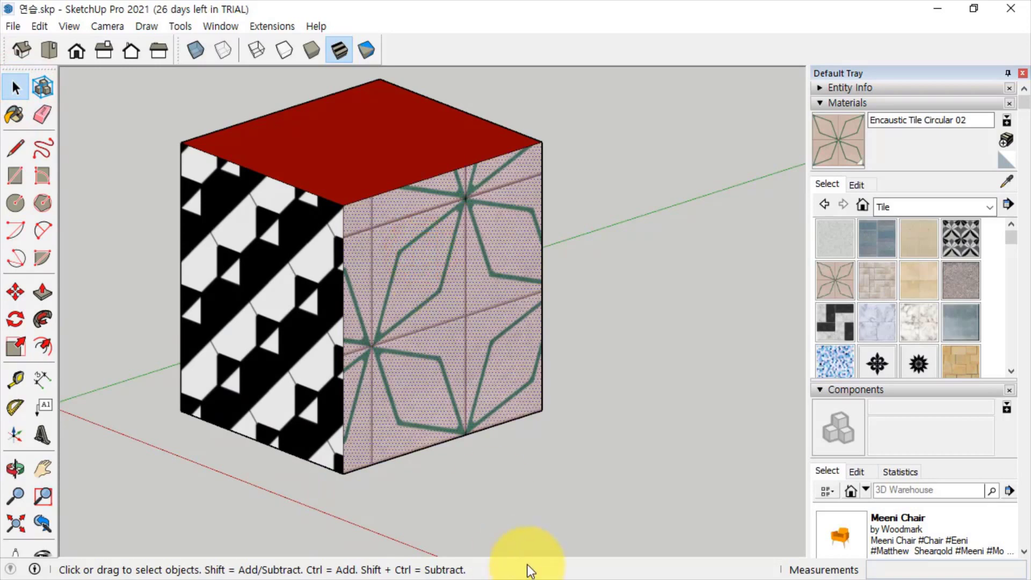
right_click(407, 216)
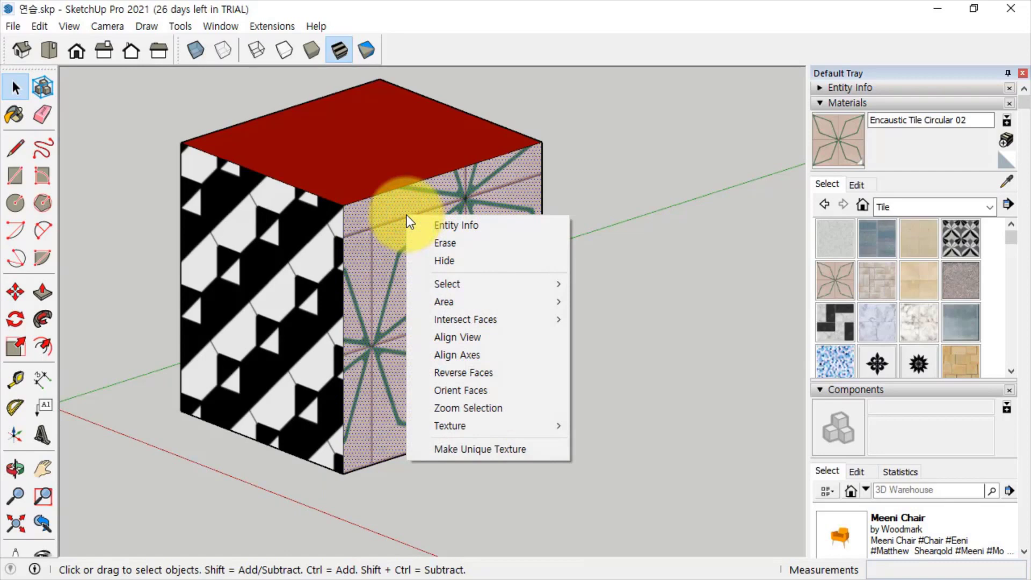
mouse_move(488, 427)
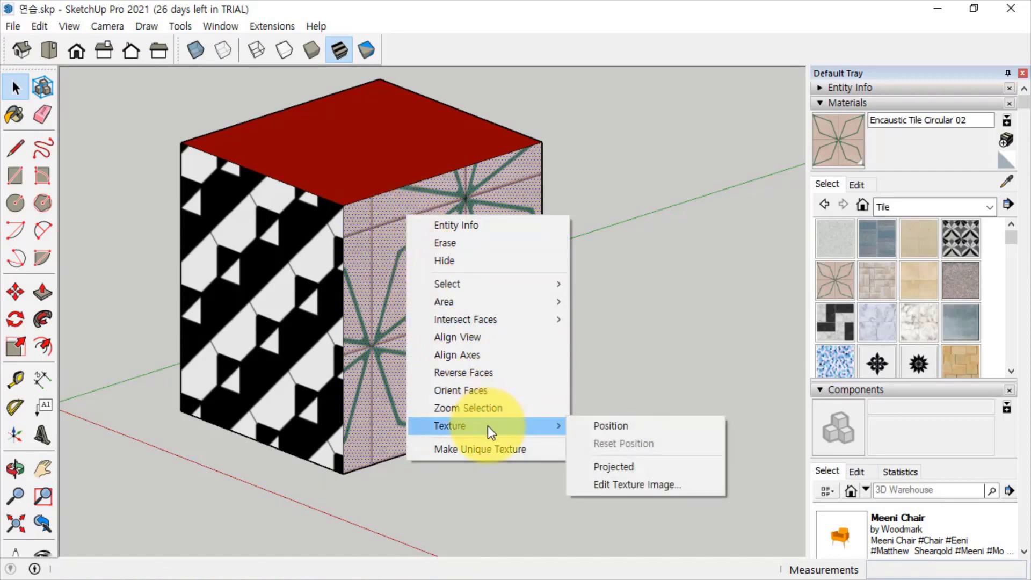
left_click(630, 426)
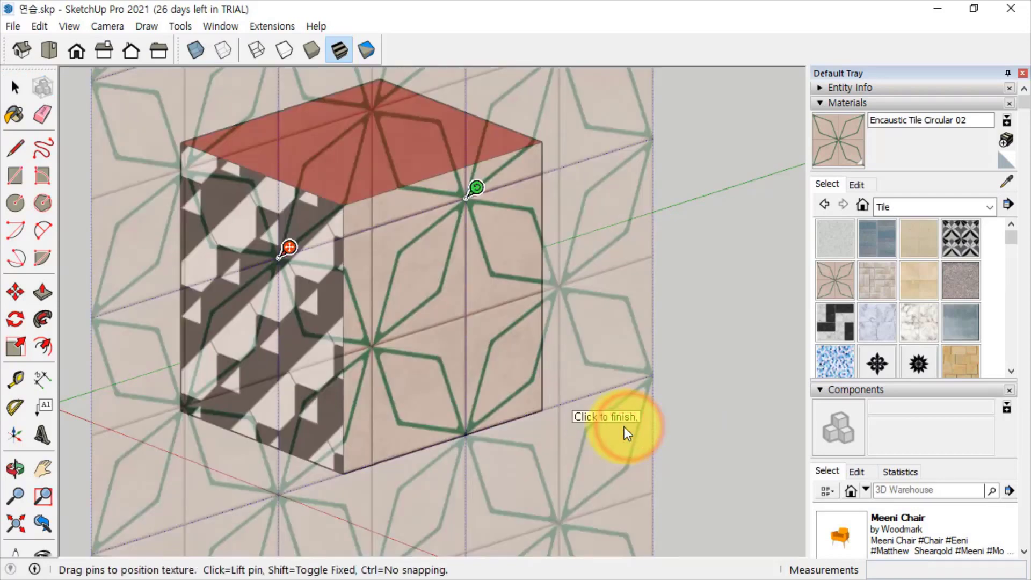
scroll(495, 406, "down", 2)
scroll(497, 404, "down", 1)
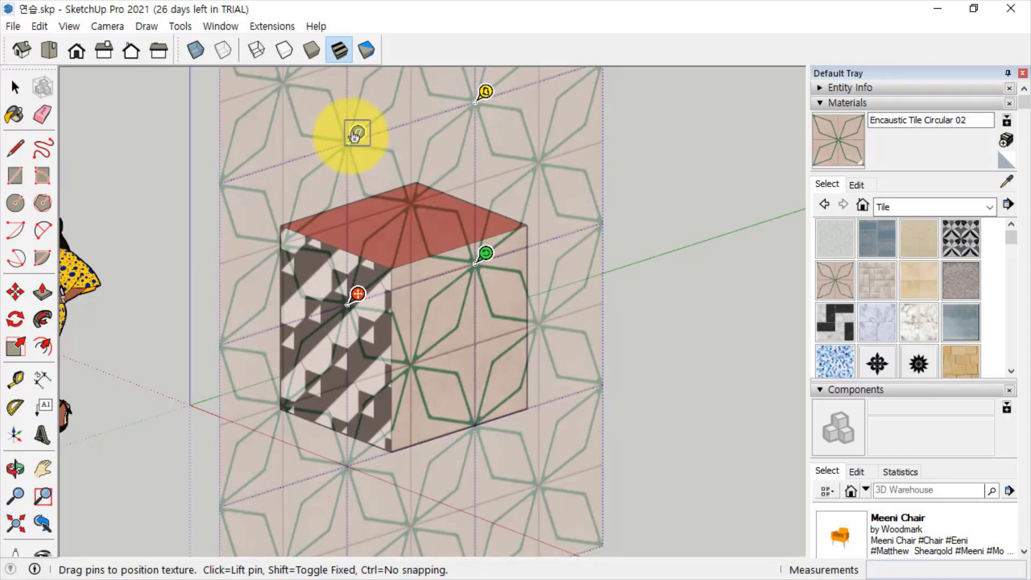
- Relocate the red move pin toward the left edge of the box and shift the tile texture down and to the right with it
left_click(359, 295)
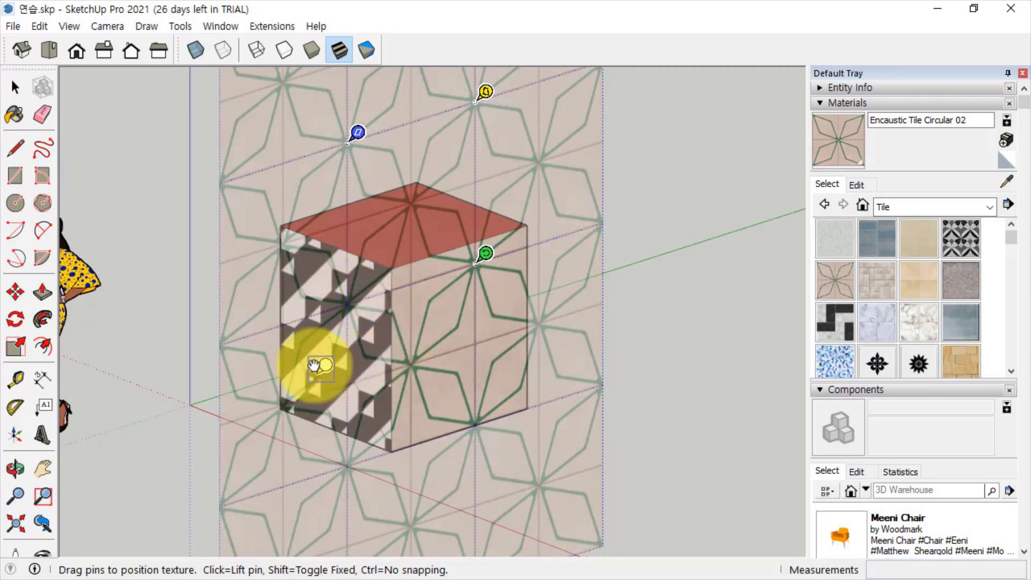
left_click(290, 316)
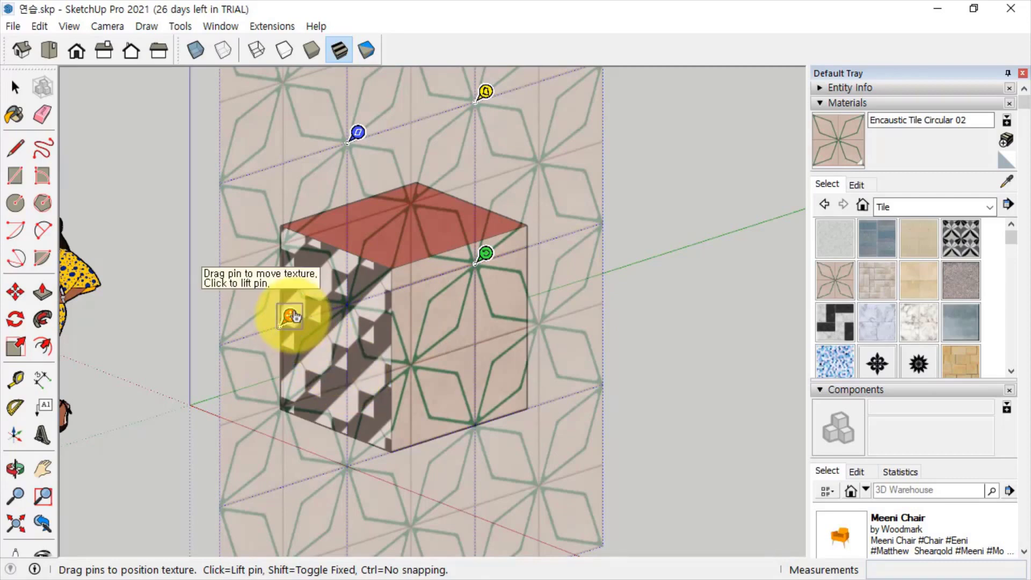
left_click_drag(291, 315, 351, 374)
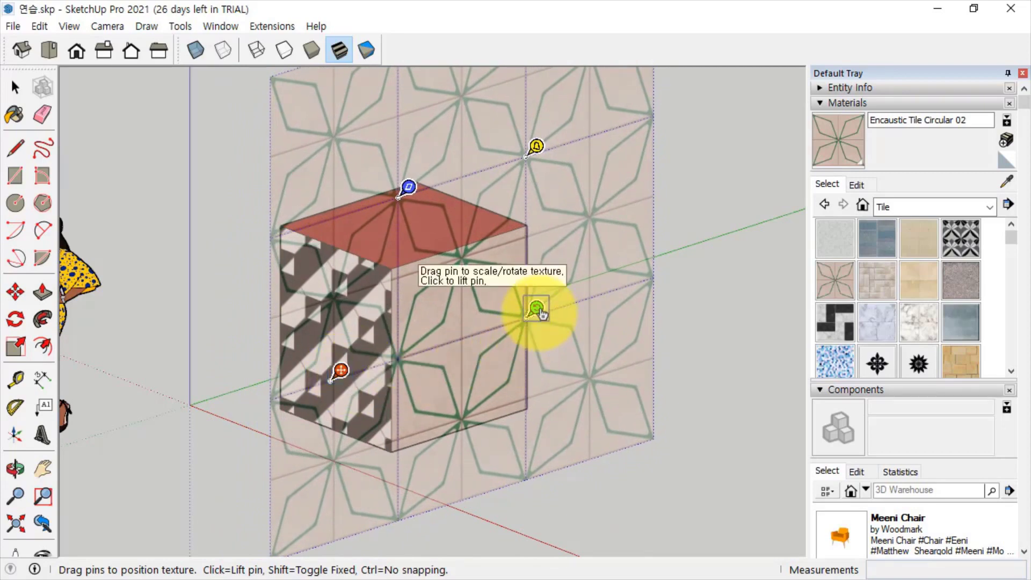
- Scale the tile texture down with the green scale/rotate pin, keeping its grid roughly parallel to the box edges
mouse_move(542, 313)
left_mouse_down()
mouse_move(574, 305)
mouse_move(493, 232)
mouse_move(396, 212)
mouse_move(486, 235)
mouse_move(525, 276)
mouse_move(536, 313)
left_mouse_up()
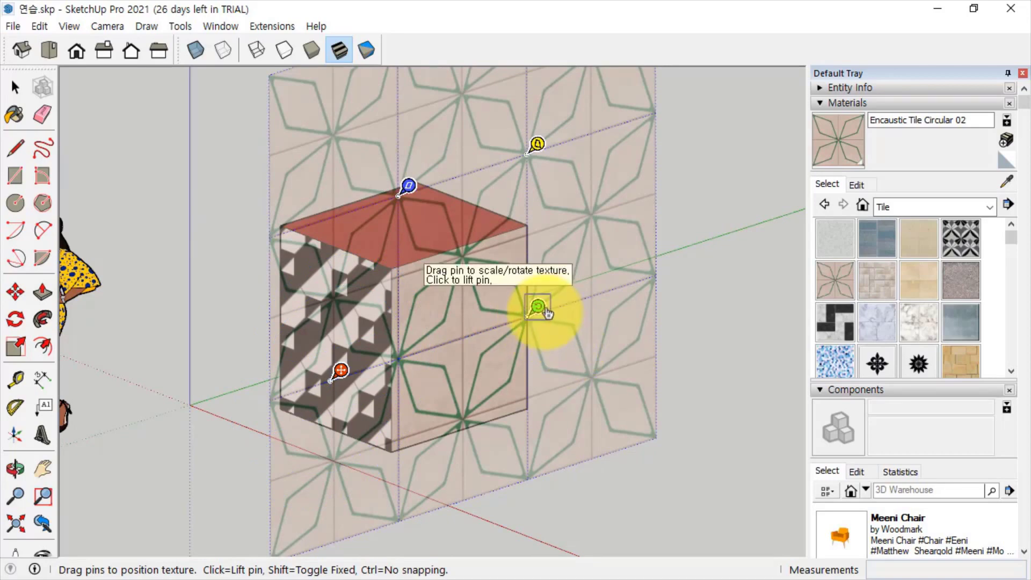
left_click_drag(545, 311, 513, 320)
left_click_drag(560, 311, 485, 323)
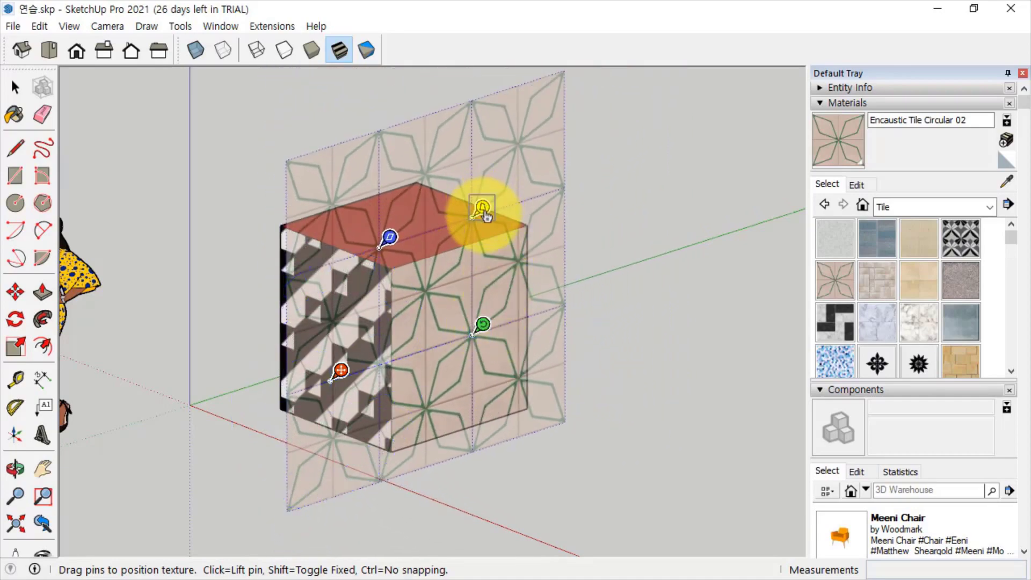
- Shear the tile texture sideways with the blue pin, then straighten it again at a slightly reduced height
mouse_move(483, 208)
left_mouse_down()
mouse_move(446, 218)
mouse_move(476, 221)
left_mouse_up()
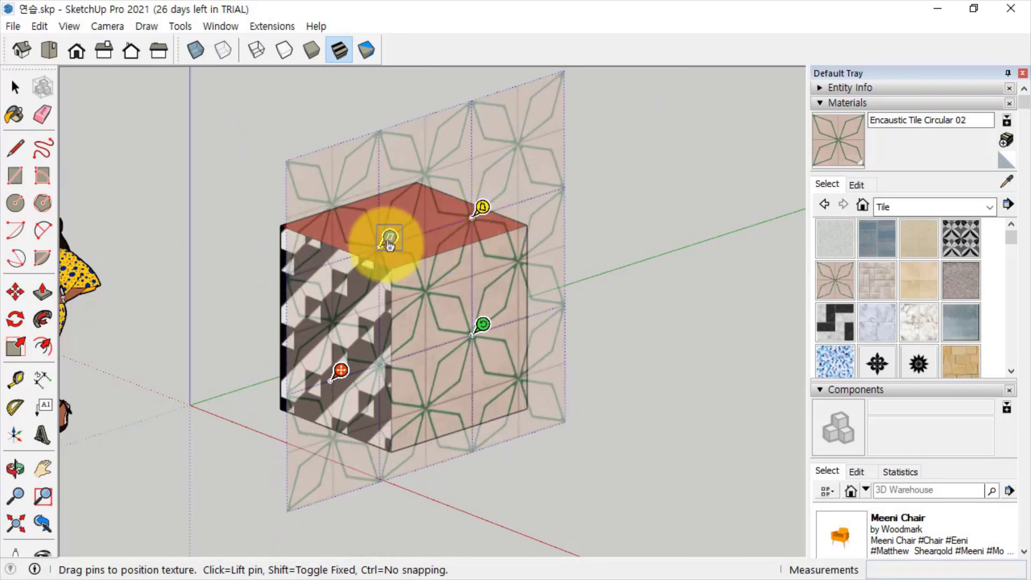
left_click_drag(383, 238, 448, 234)
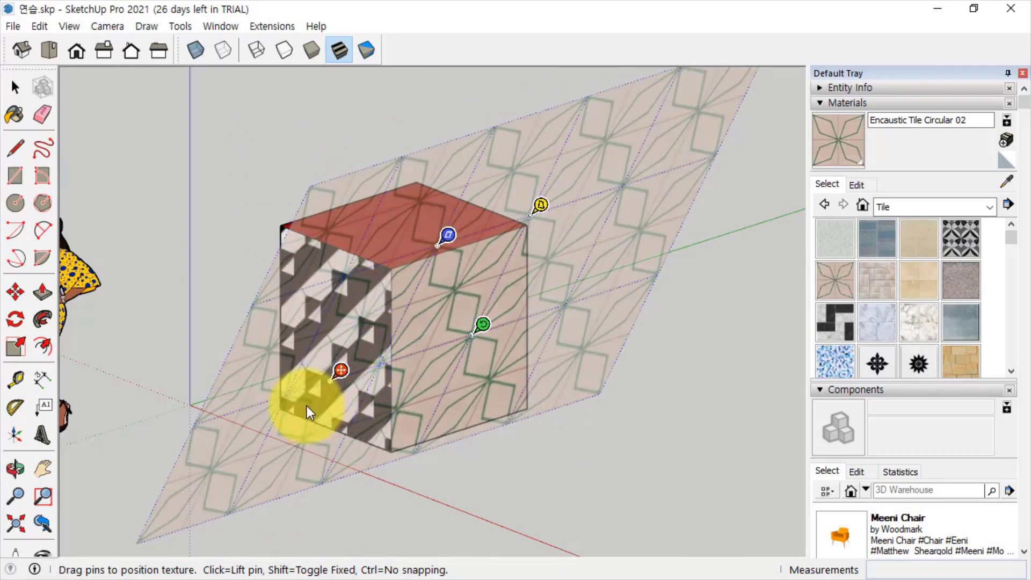
left_click_drag(449, 241, 383, 255)
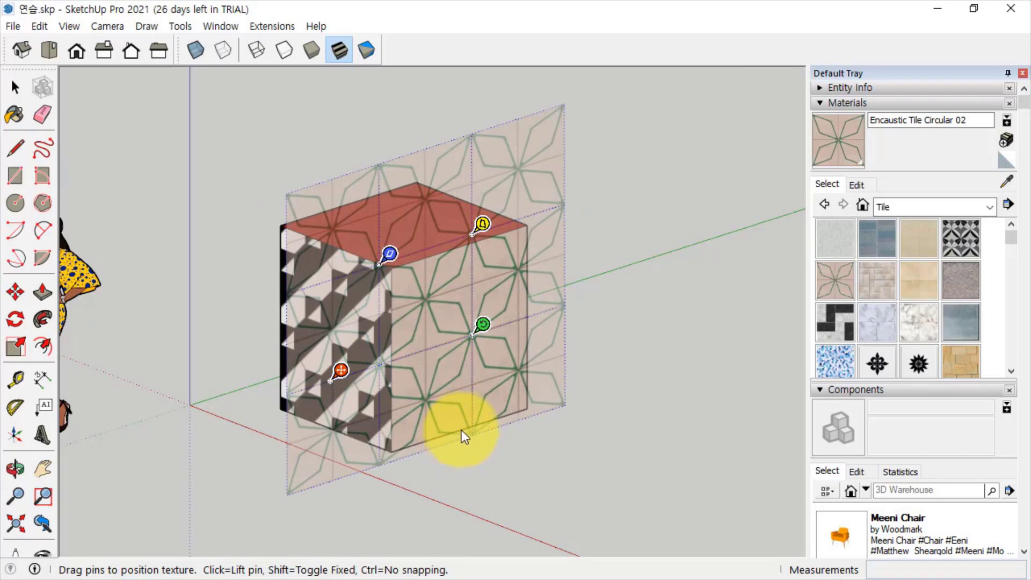
- Enlarge the tile texture with the green pin and shift it with the red pin so one full flower motif covers the face
mouse_move(339, 370)
left_mouse_down()
mouse_move(331, 355)
mouse_move(345, 357)
left_mouse_up()
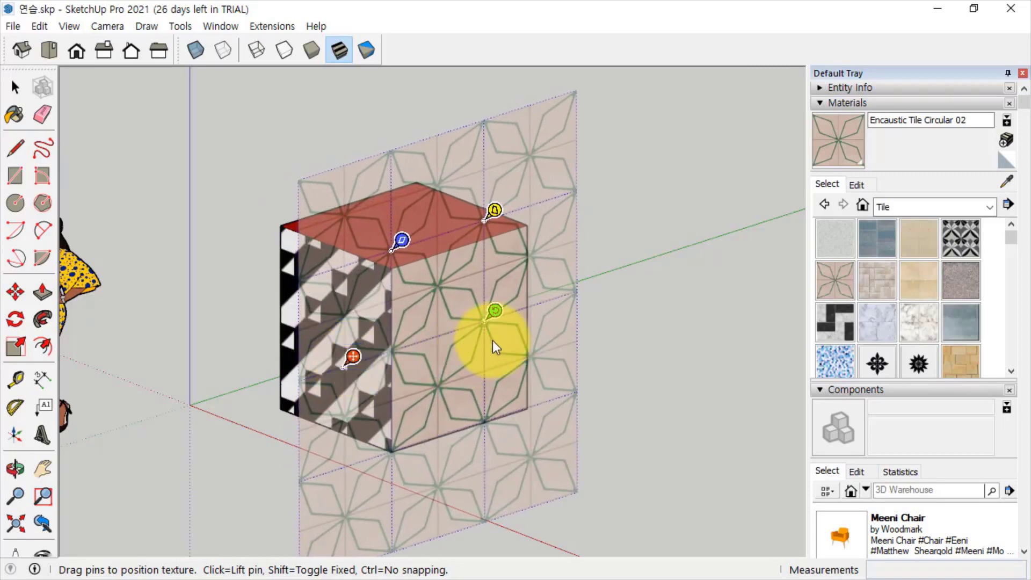
left_click_drag(494, 312, 546, 294)
left_click_drag(352, 357, 338, 307)
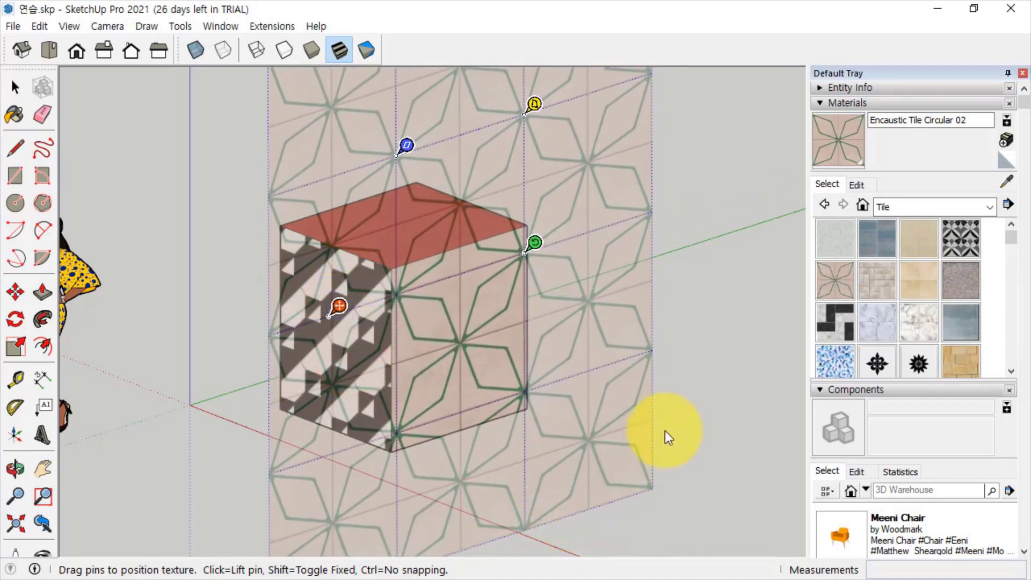
- Finish positioning the tile texture and deselect the box face
left_click(706, 377)
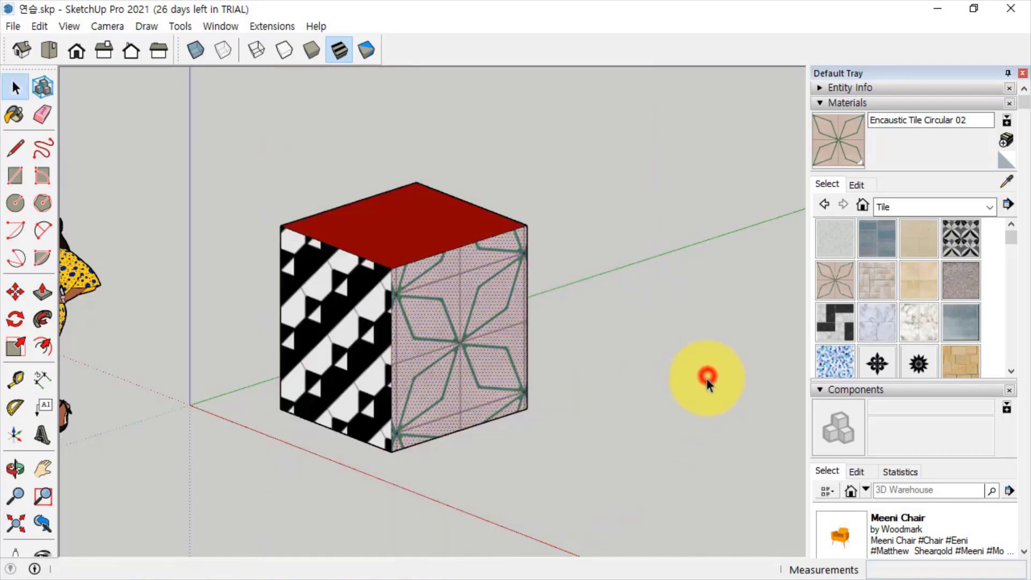
left_click(643, 231)
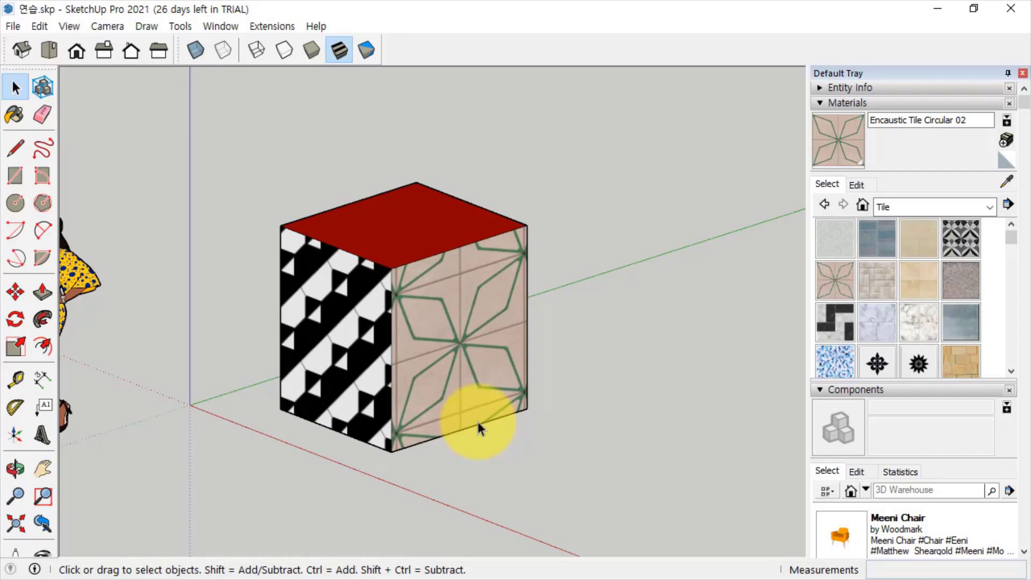
- Switch to the lecture slides and advance to the page showing the finished chair
key("alt+Tab")
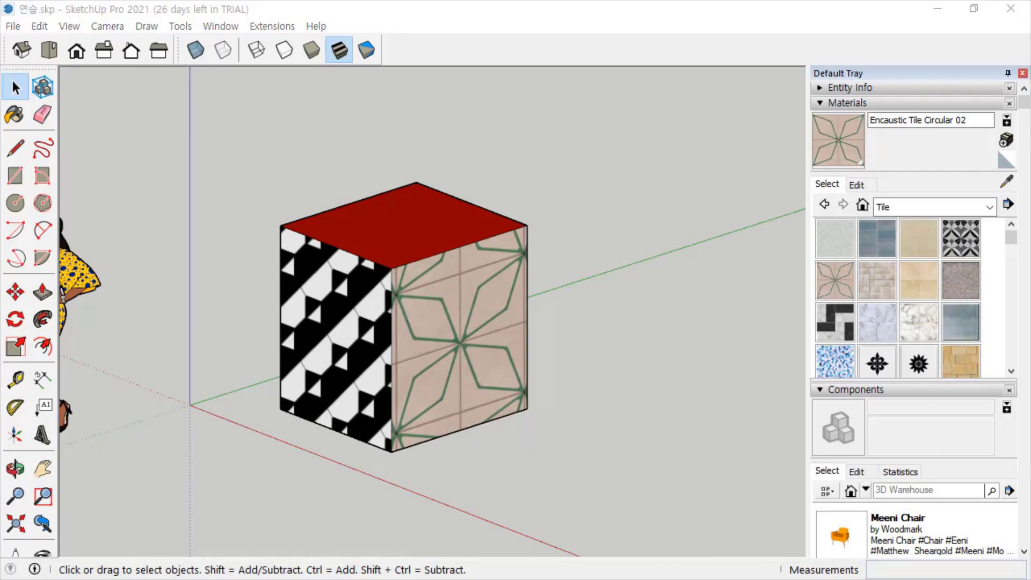
left_click(698, 436)
left_click(708, 443)
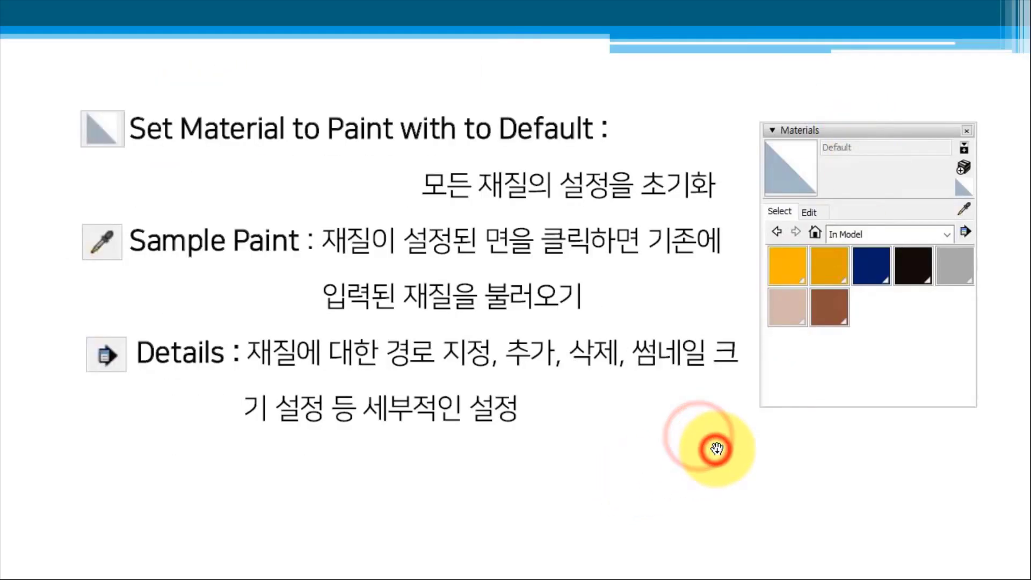
left_click(722, 445)
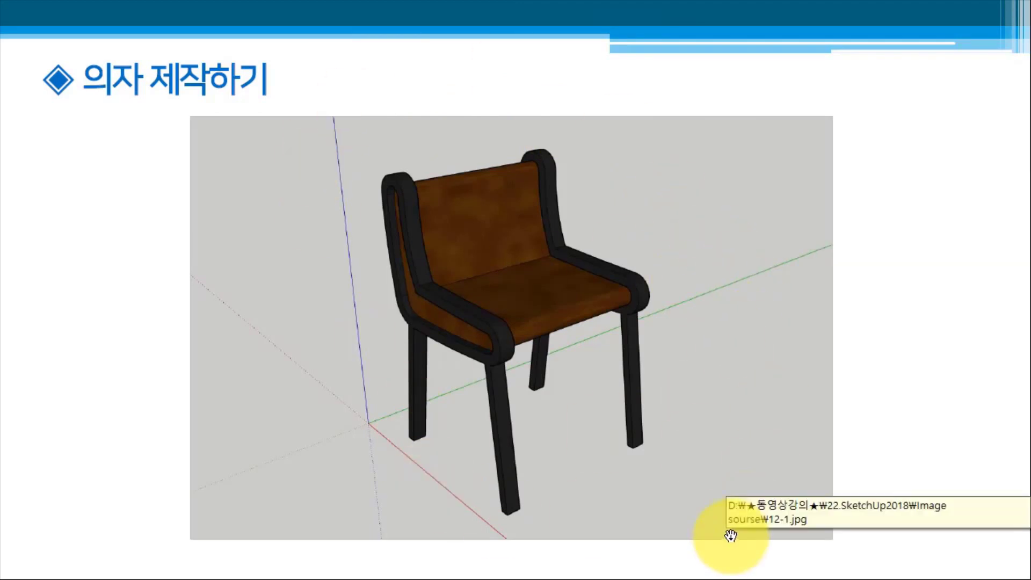
- Switch back to SketchUp and start a new model from the Architectural Millimeters template, discarding the changes to 연습.skp
key("alt+Tab")
left_click(11, 26)
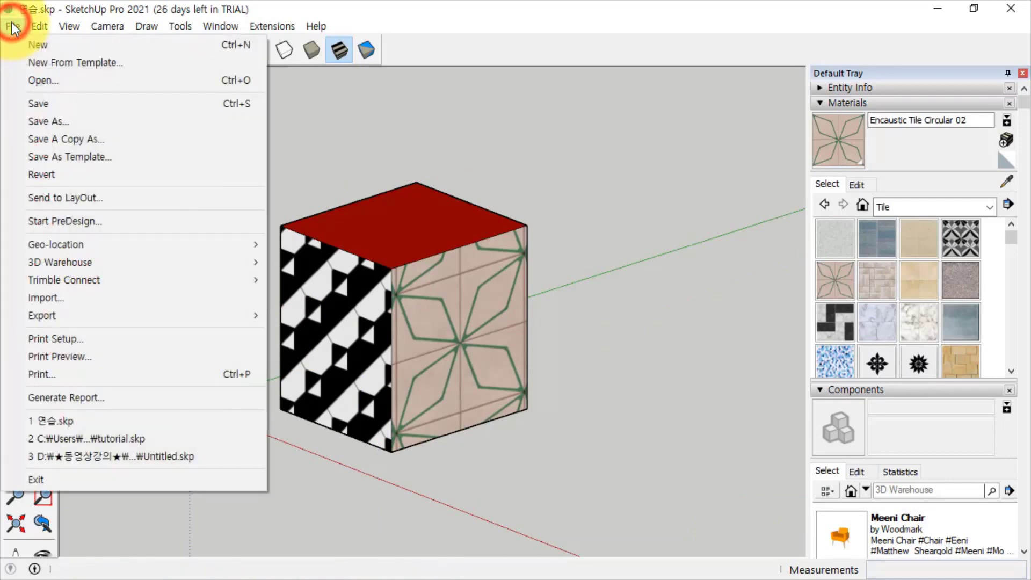
left_click(60, 63)
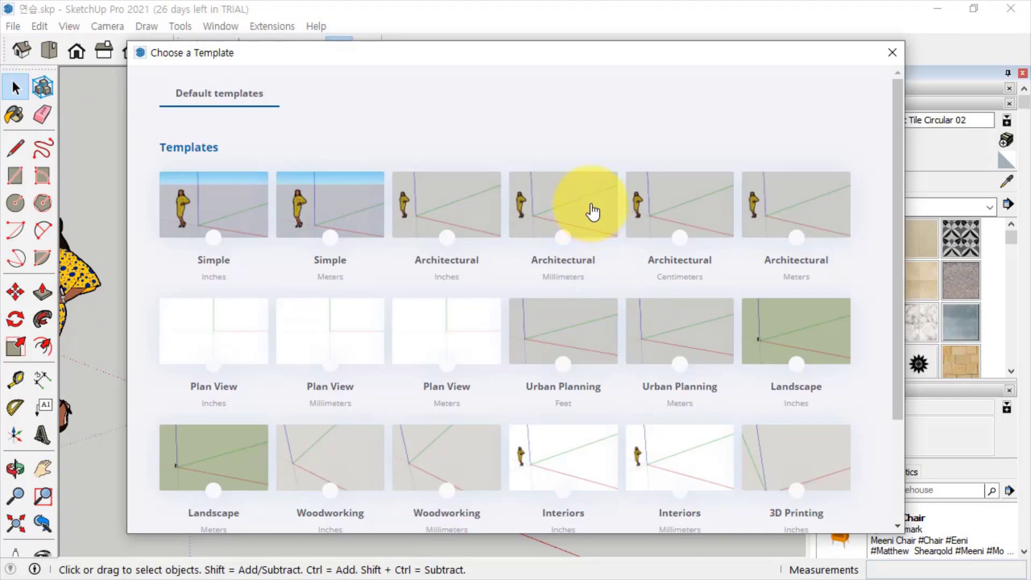
left_click(593, 212)
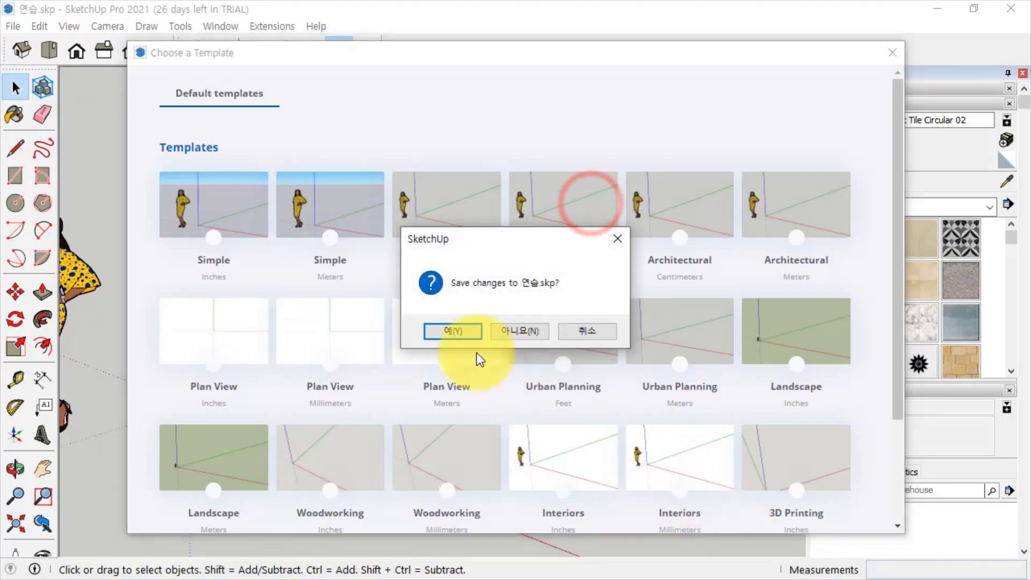
left_click(499, 331)
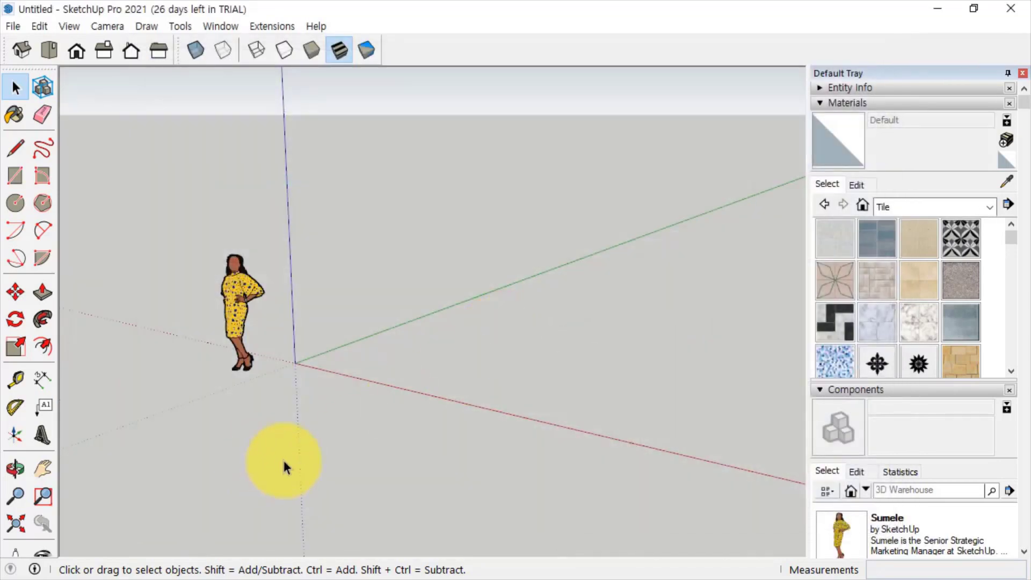
- Set the new model's camera to Parallel Projection
scroll(328, 343, "up", 3)
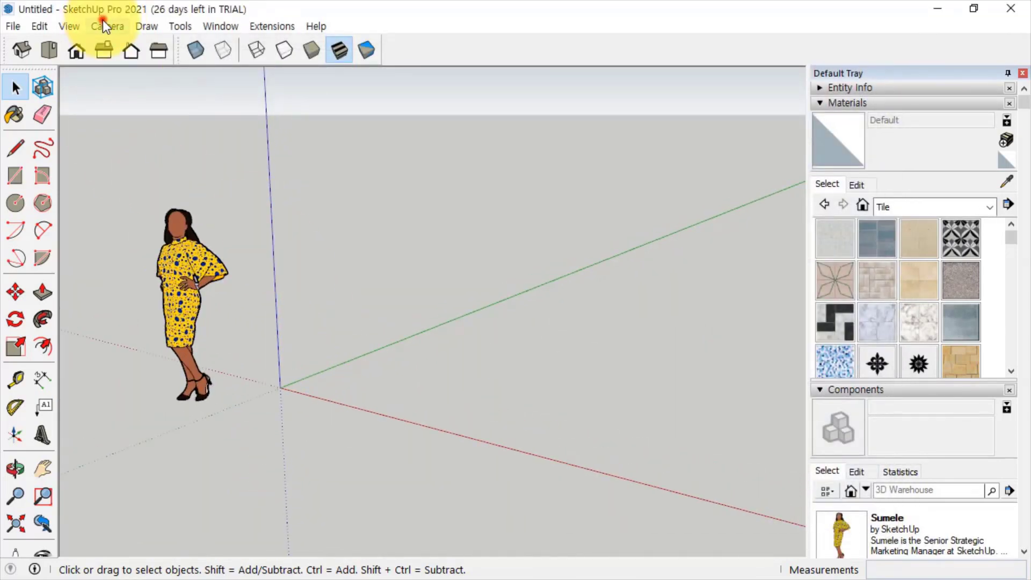
left_click(104, 22)
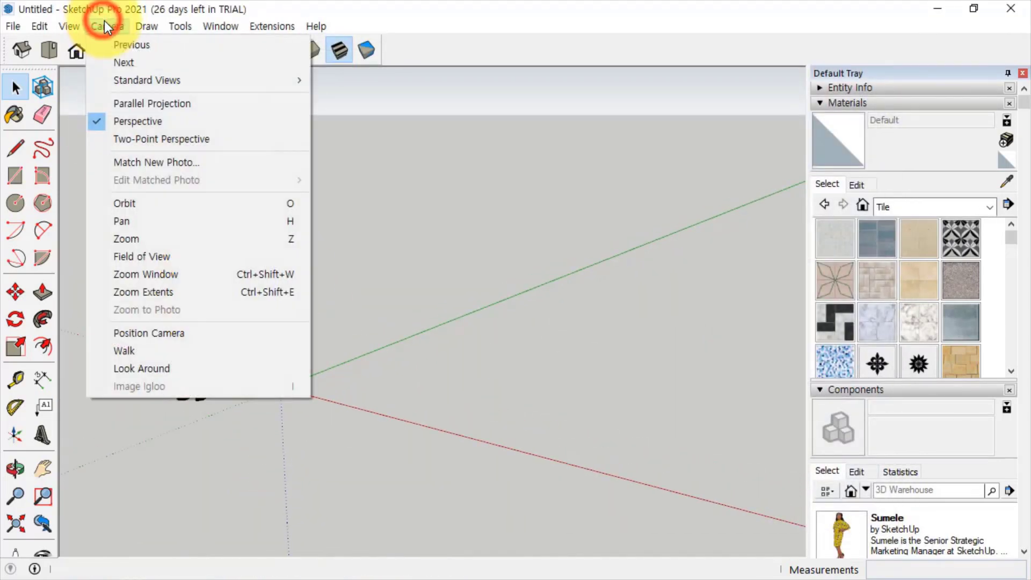
left_click(141, 104)
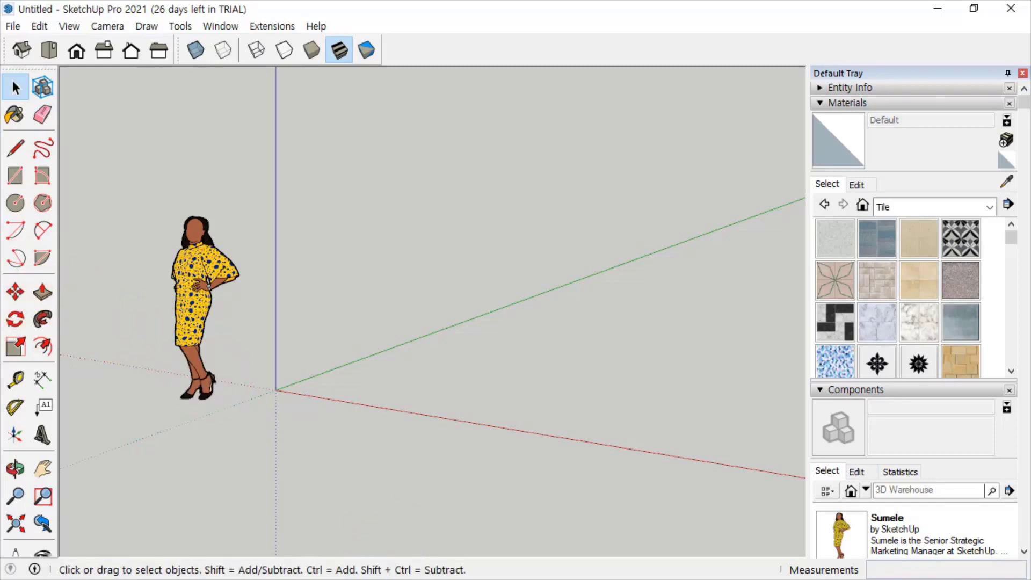
- Bring up the chair reference PDF in Acrobat, move its window clear of the modelling area, and return to the model
key("alt+Tab")
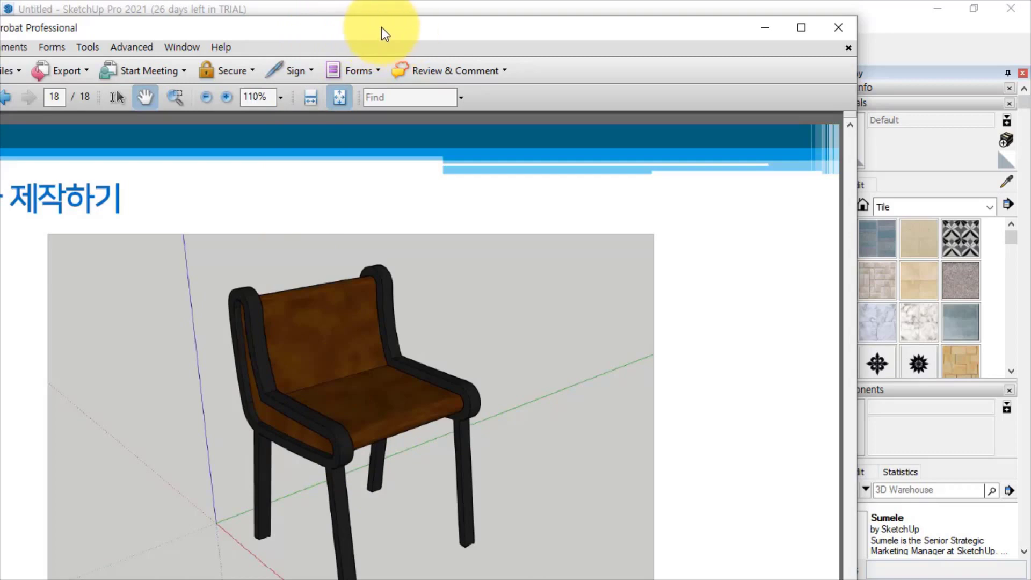
left_click(465, 28)
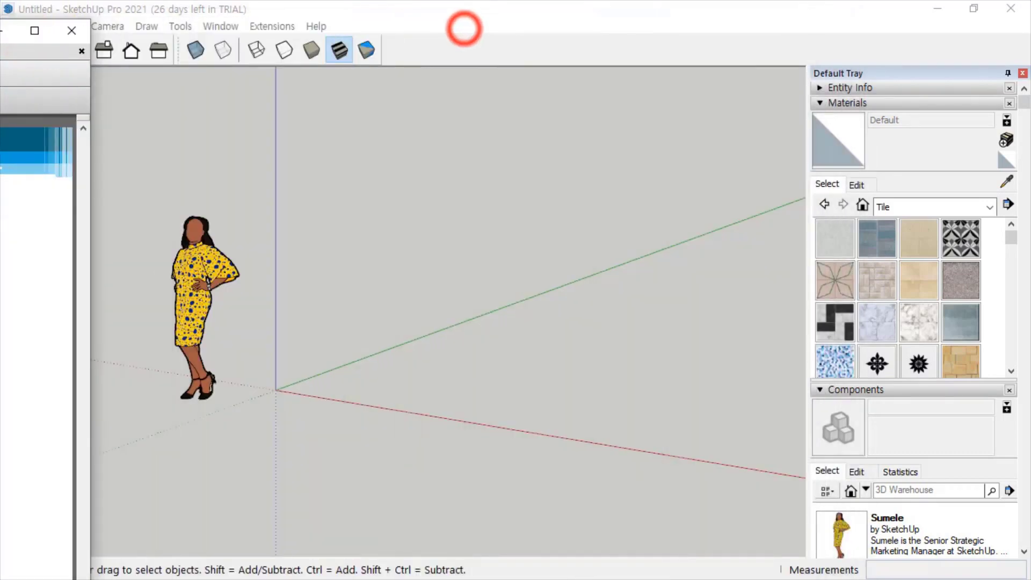
left_click(443, 343)
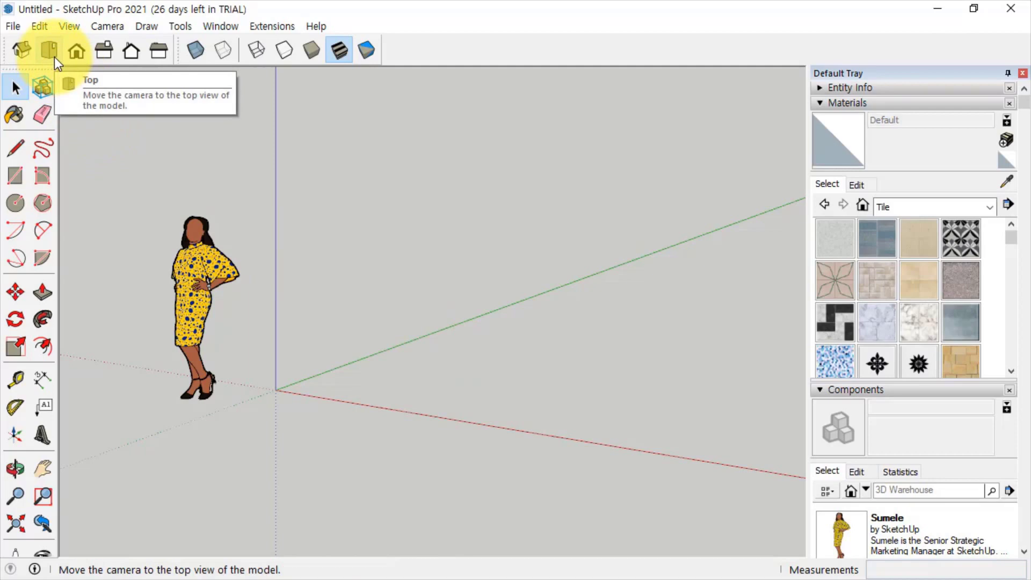
- In the Right view, draw a closed L-shaped chair side profile with a horizontal seat, a slanted back and a top edge about 191 mm wide
left_click(104, 50)
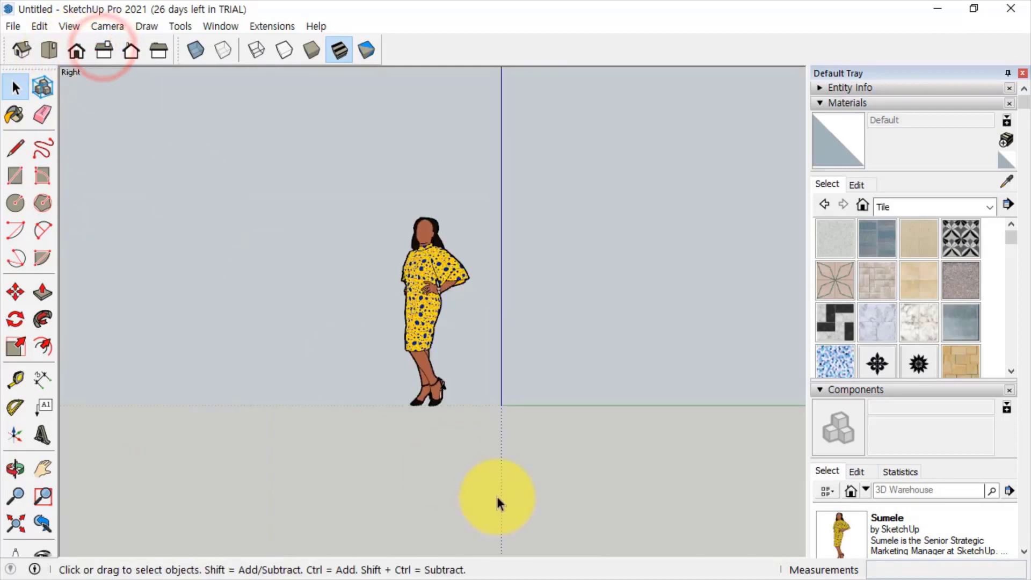
middle_click_drag(561, 285, 324, 352, "shift")
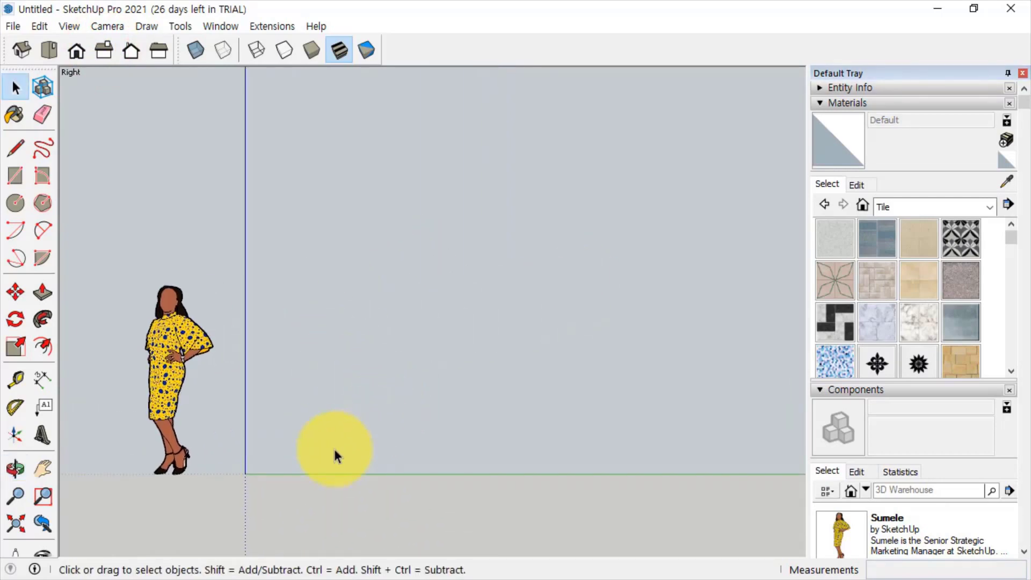
left_click(15, 148)
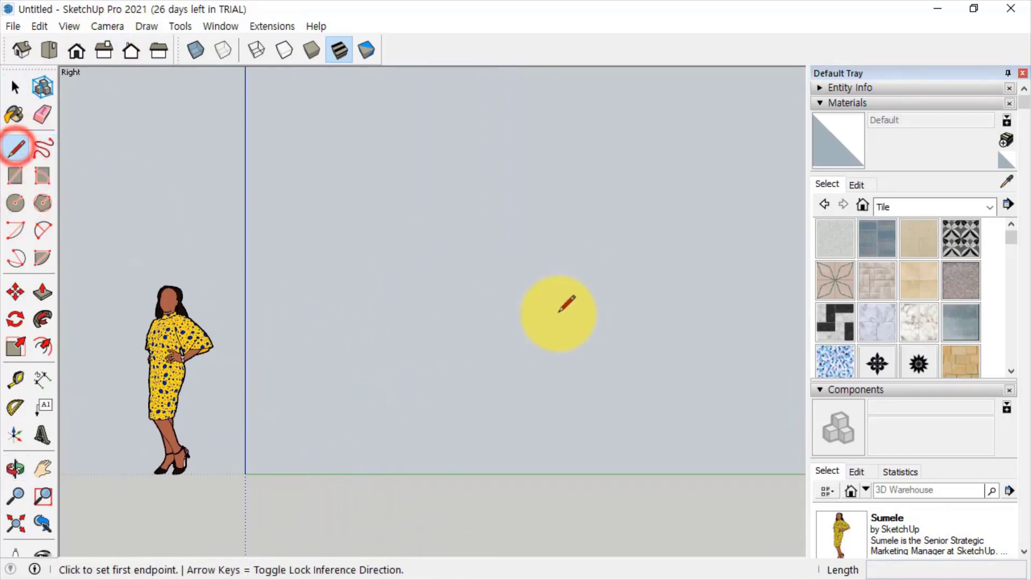
left_click(537, 212)
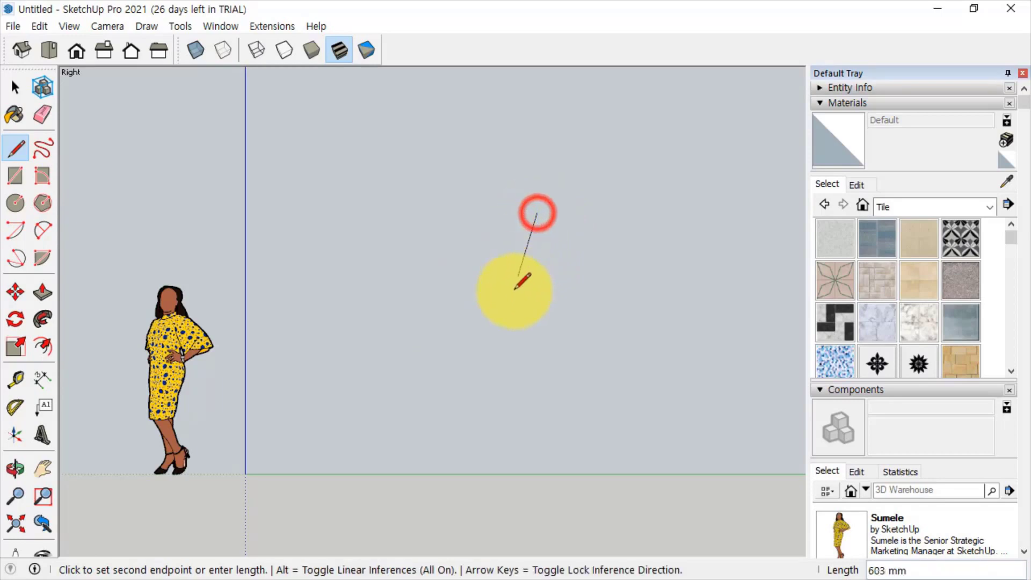
left_click(511, 325)
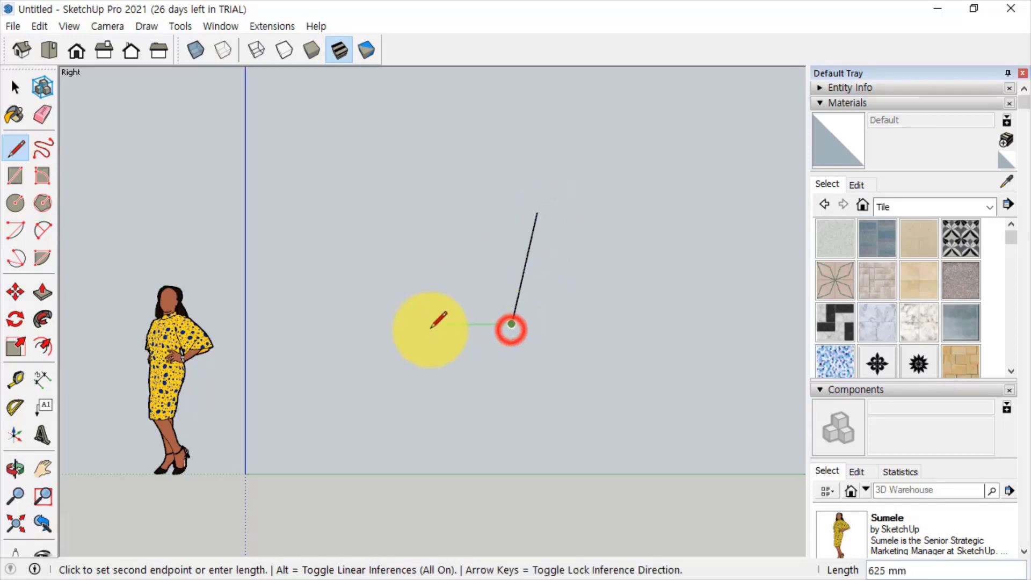
left_click(387, 330)
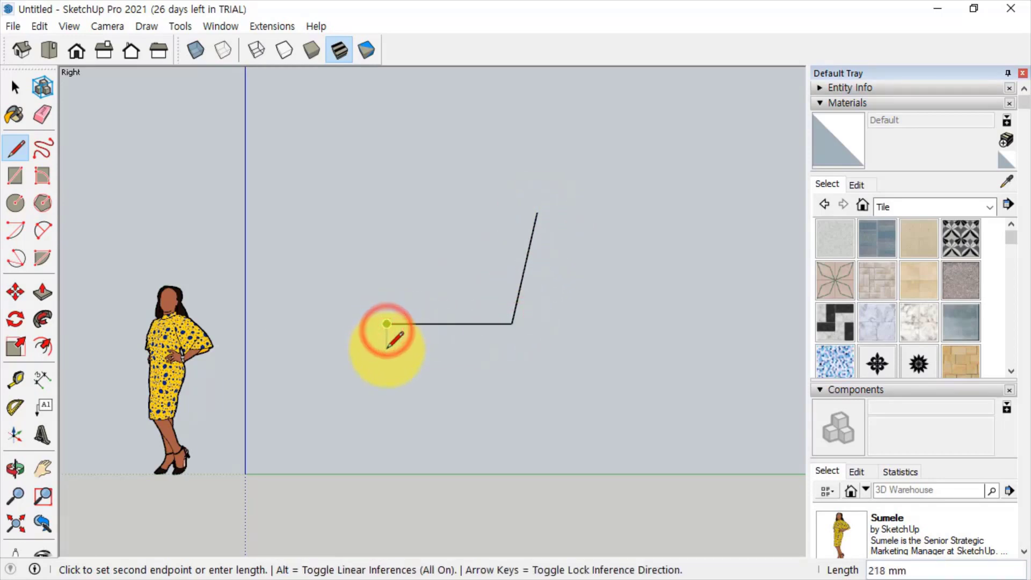
left_click(387, 352)
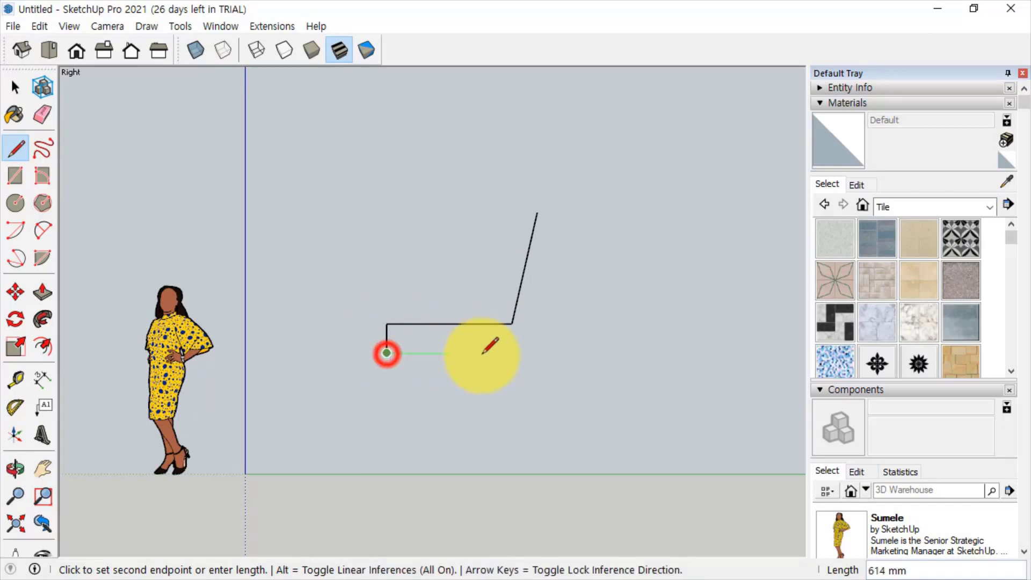
left_click(537, 353)
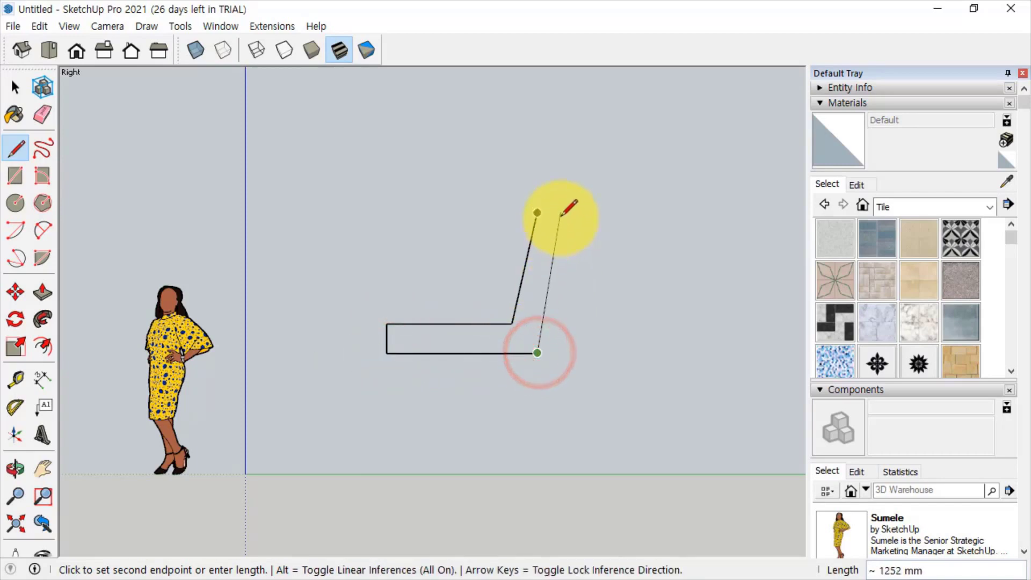
left_click(558, 212)
left_click(537, 212)
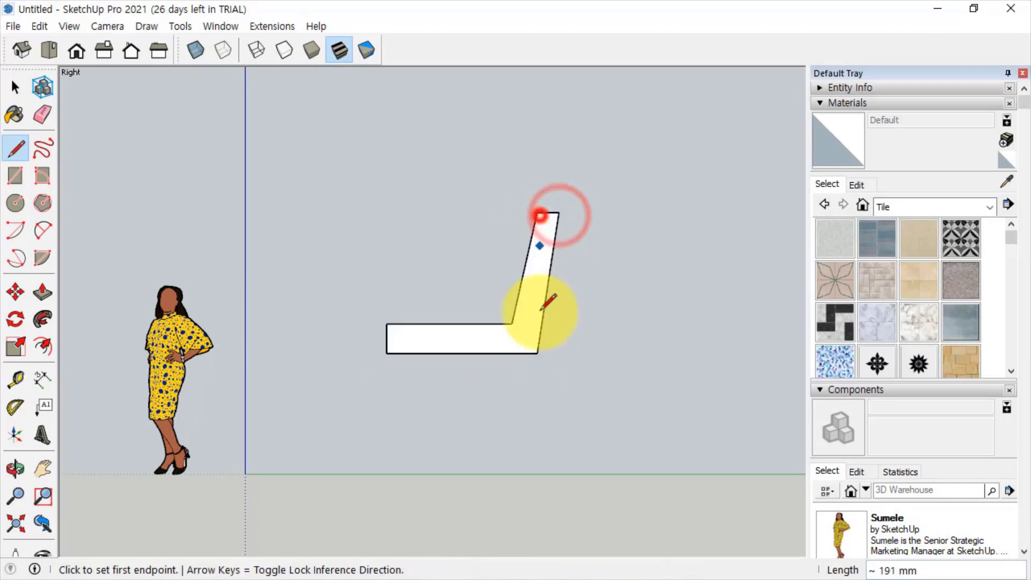
- Draw 2 Point Arcs across the seat's two front corners, about 66 mm radius on the upper corner and about 39 mm on the lower
scroll(428, 325, "up", 4)
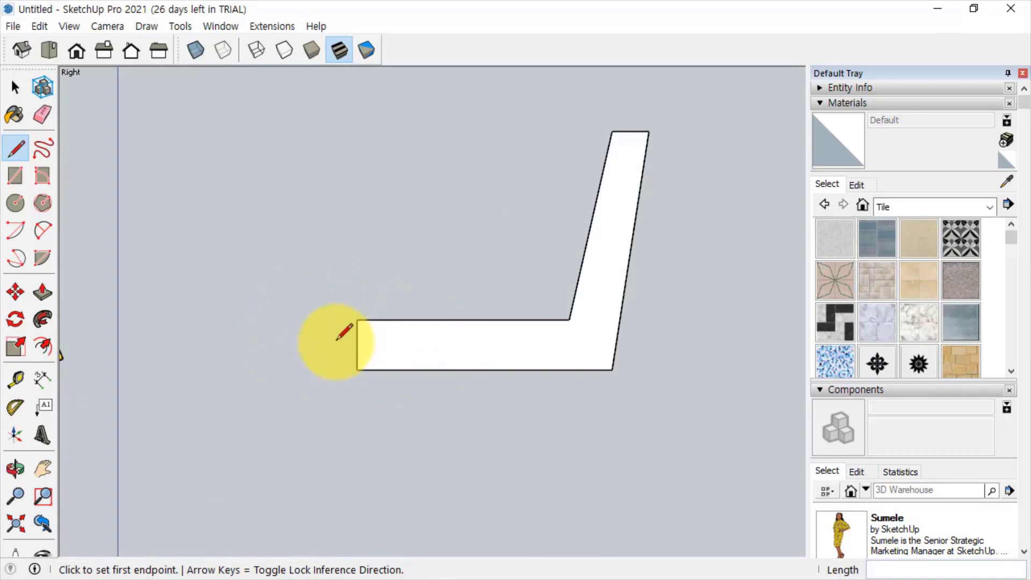
scroll(344, 336, "up", 2)
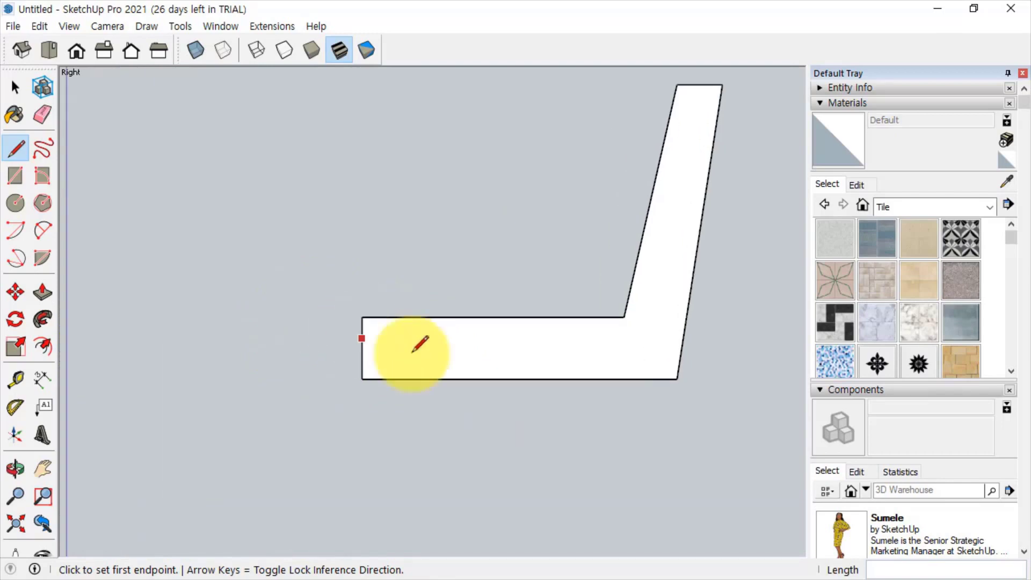
mouse_move(484, 380)
middle_mouse_down()
mouse_move(472, 368)
mouse_move(430, 376)
middle_mouse_up()
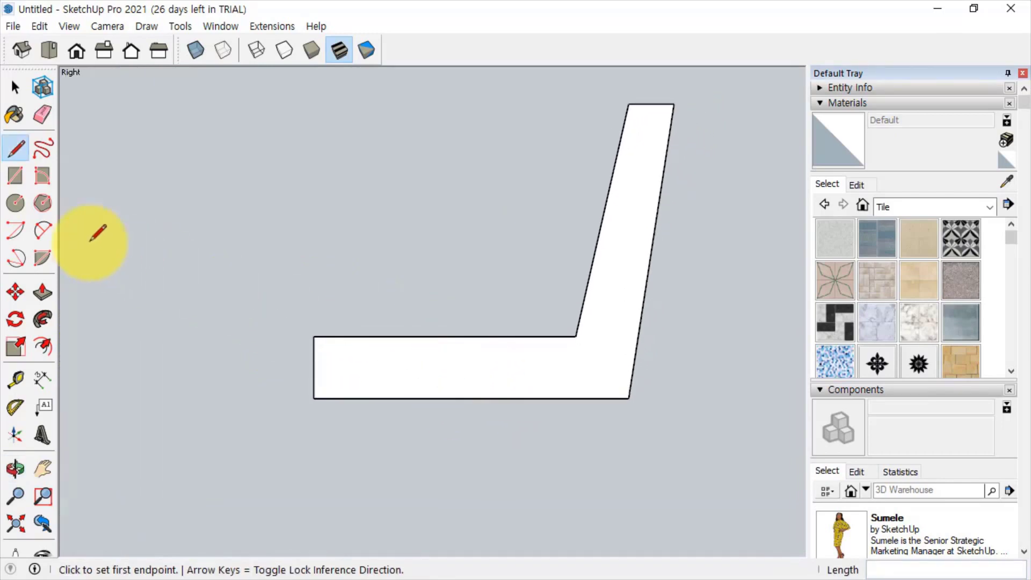
left_click(43, 230)
scroll(309, 359, "up", 4)
scroll(310, 360, "up", 1)
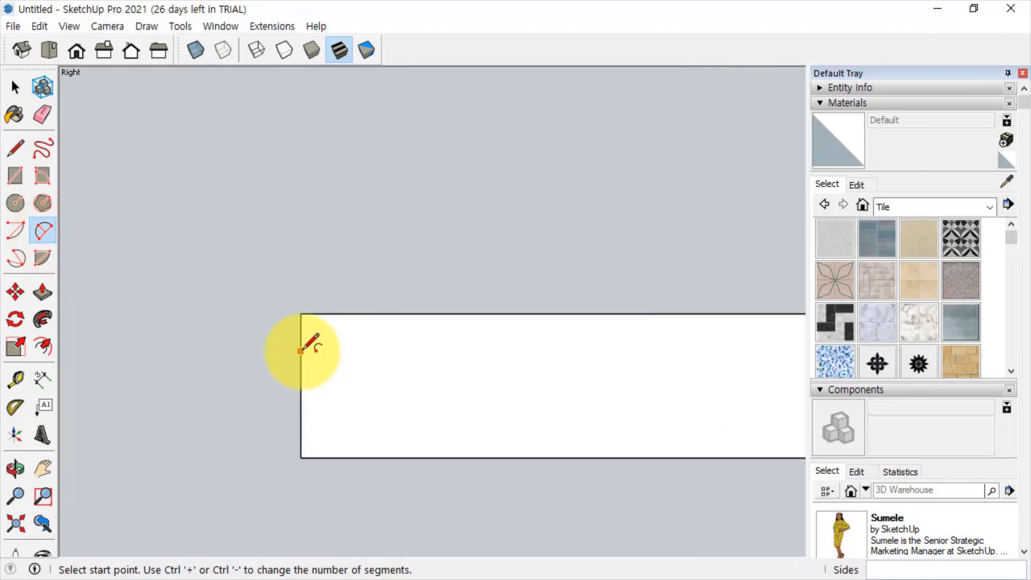
left_click(300, 350)
left_click(337, 314)
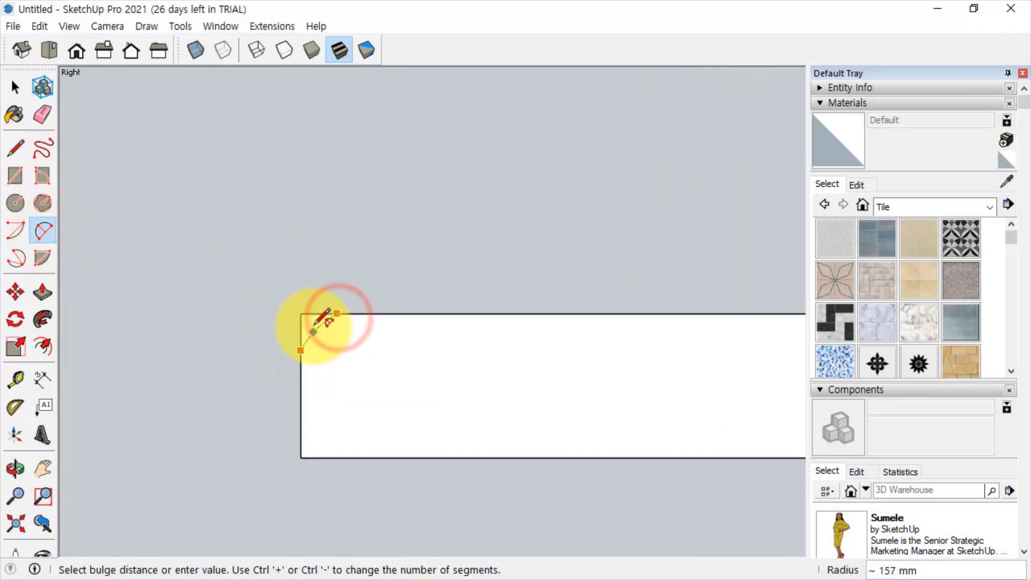
scroll(312, 323, "up", 1)
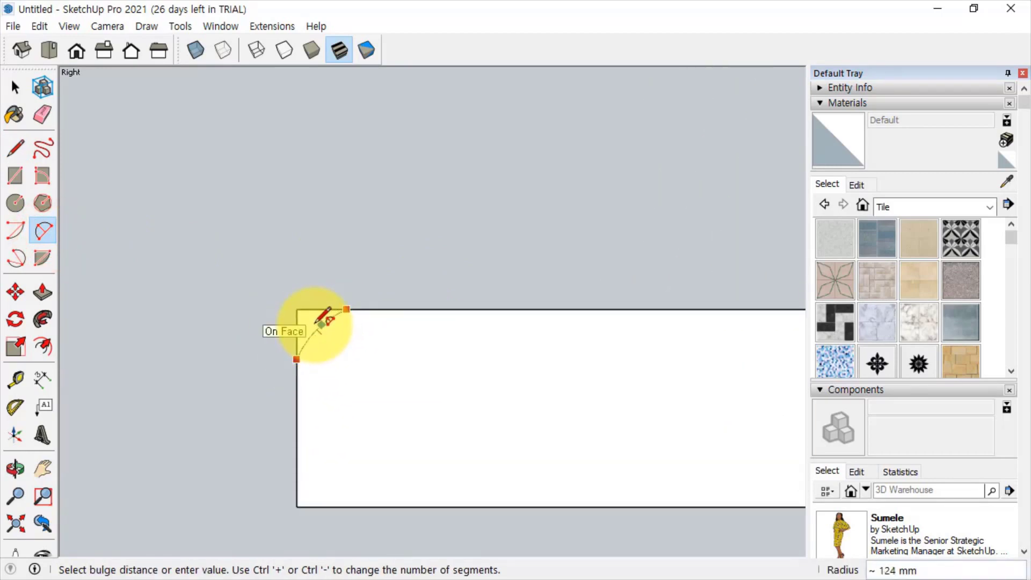
left_click(310, 324)
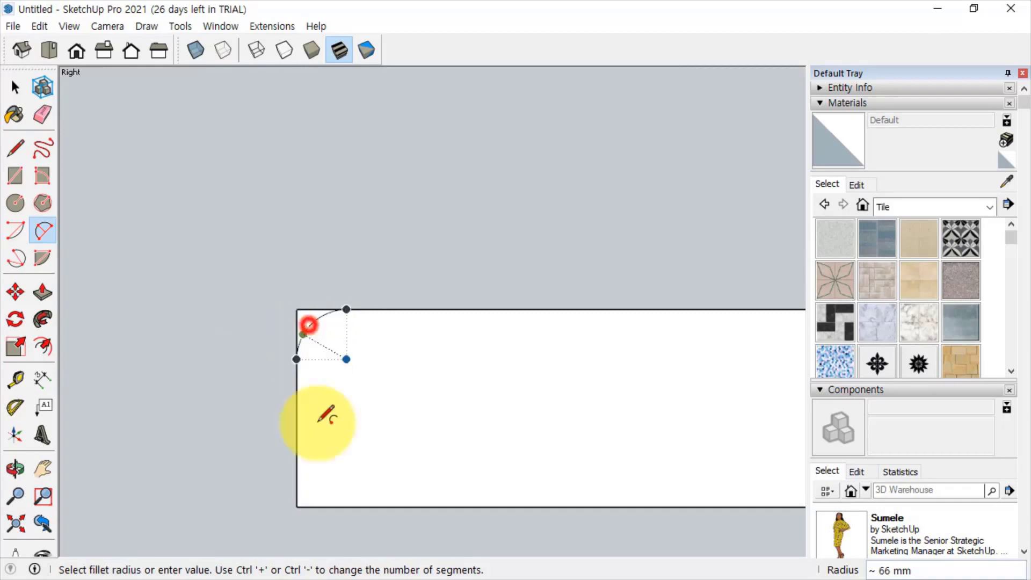
left_click(296, 477)
left_click(326, 506)
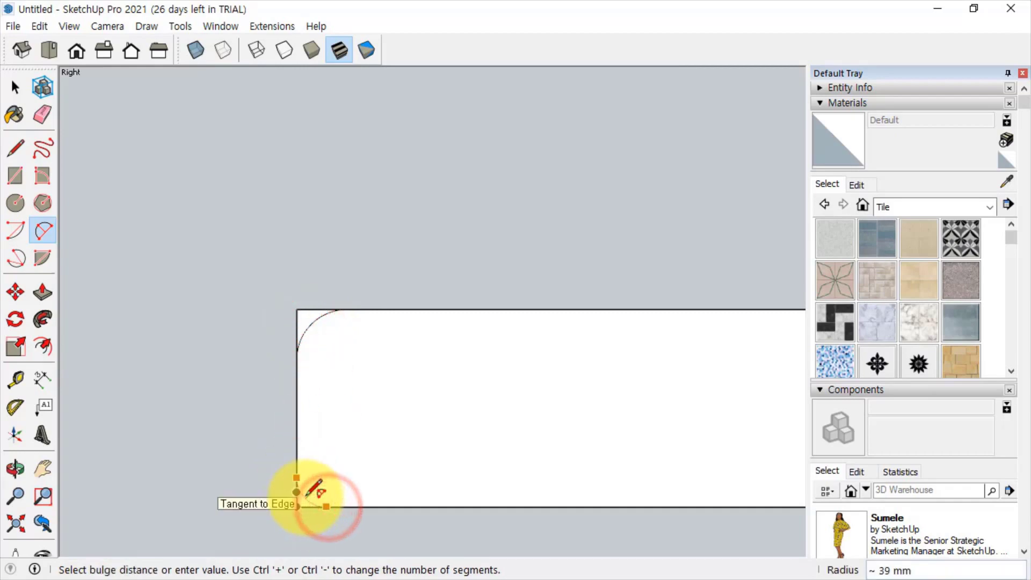
left_click(304, 494)
- In the Right view, draw 2 Point Arcs across the inner seat-back corner, about 100 mm radius, and across the lower rear corner
scroll(350, 410, "down", 2)
key("space")
middle_click_drag(617, 387, 275, 373)
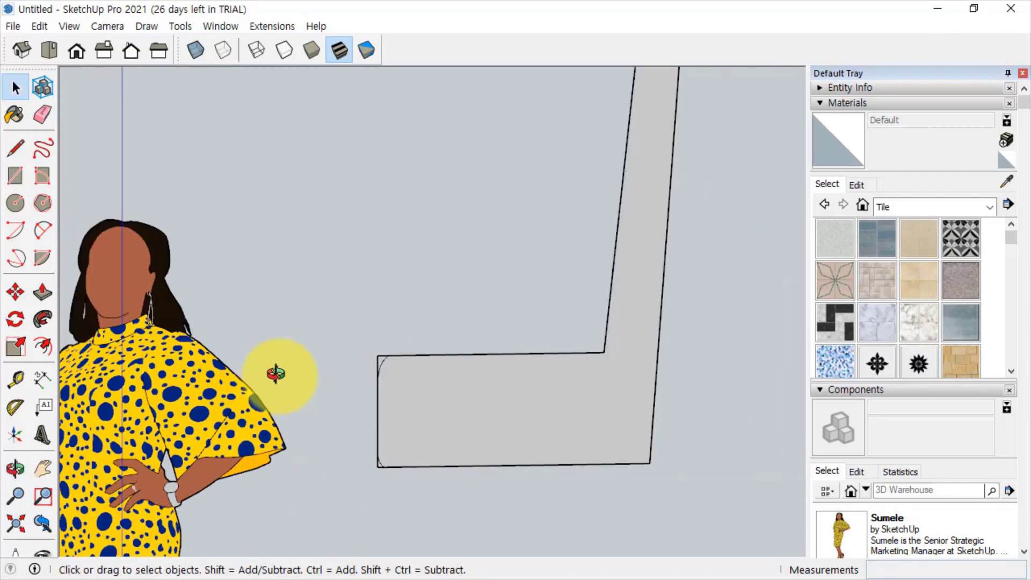
left_click(104, 50)
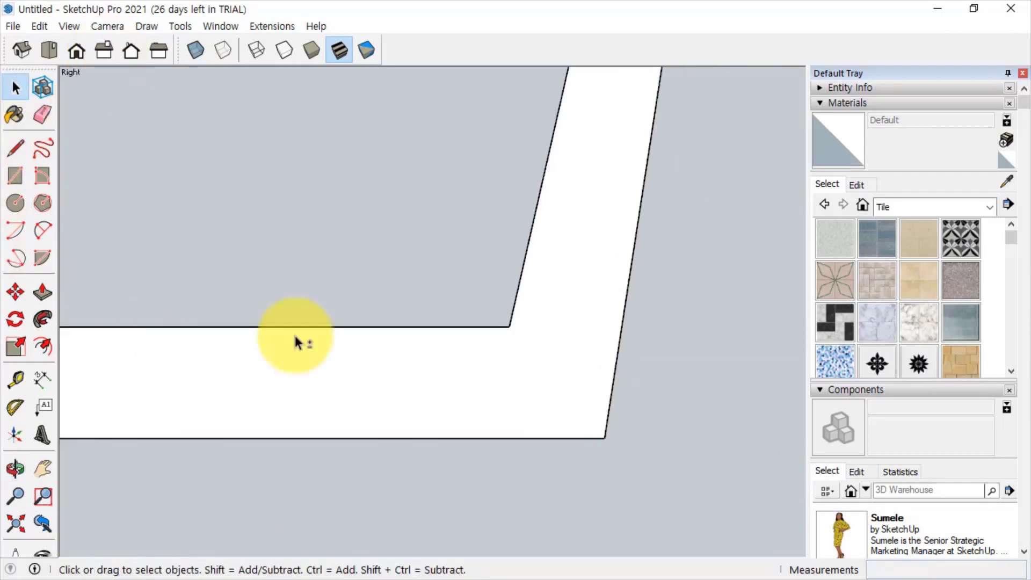
left_click(43, 230)
left_click(474, 325)
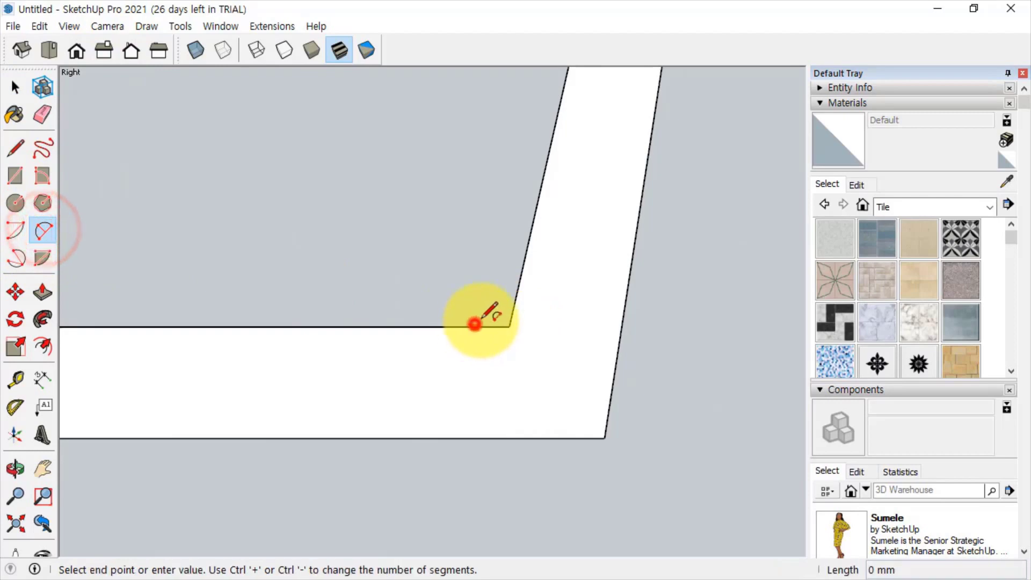
left_click(517, 293)
left_click(513, 297)
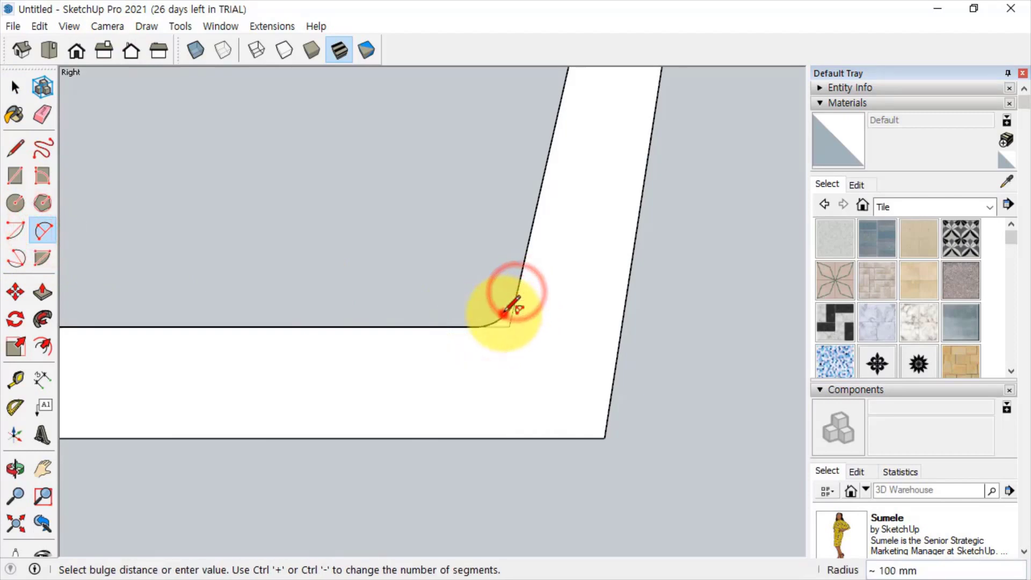
left_click(573, 439)
left_click(610, 407)
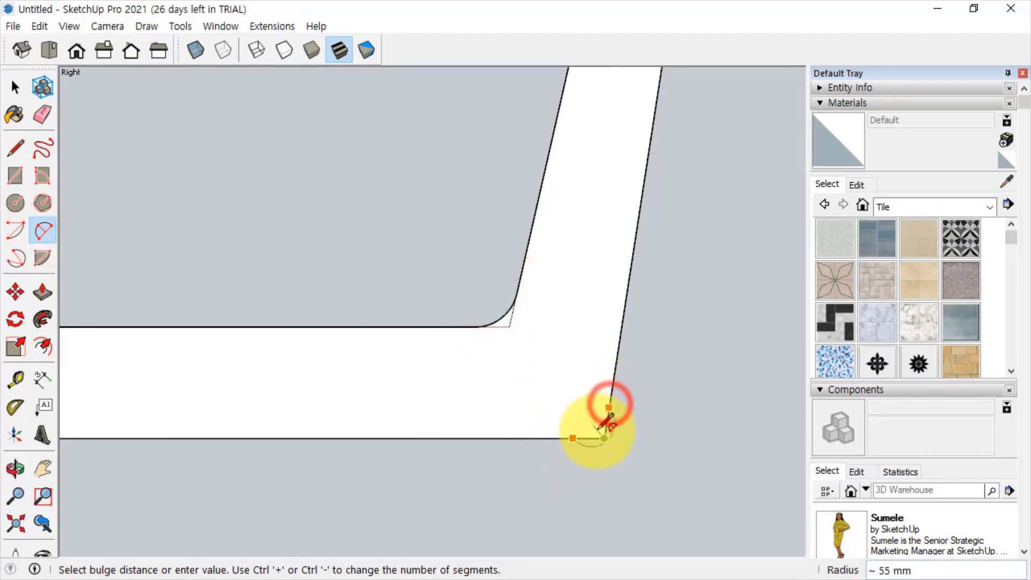
left_click(591, 424)
- Draw 2 Point Arcs across the two top corners of the chair back, with about 94 mm radius on the front one
scroll(588, 376, "down", 3)
middle_click_drag(587, 373, 552, 240)
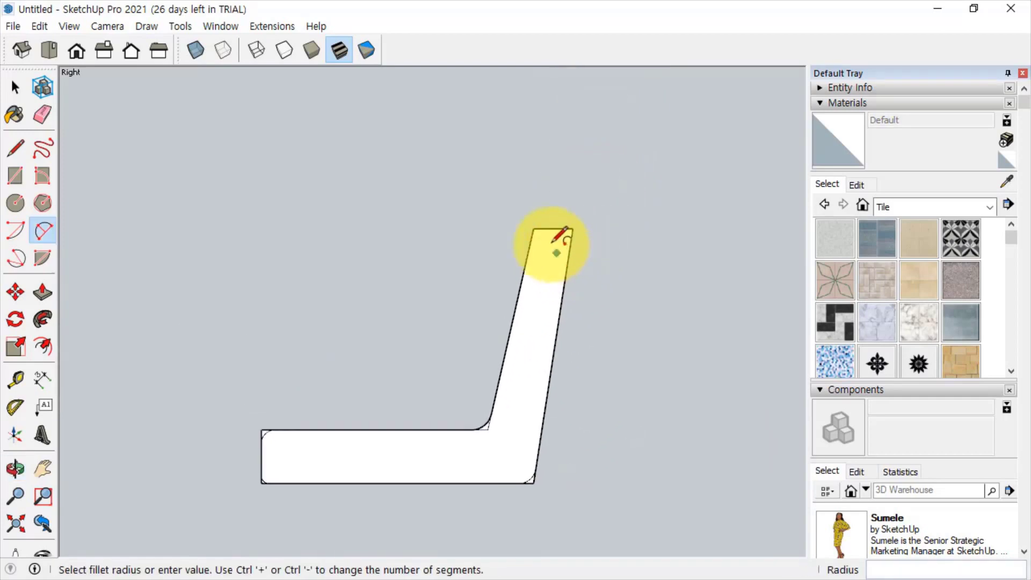
scroll(526, 244, "up", 5)
left_click(517, 240)
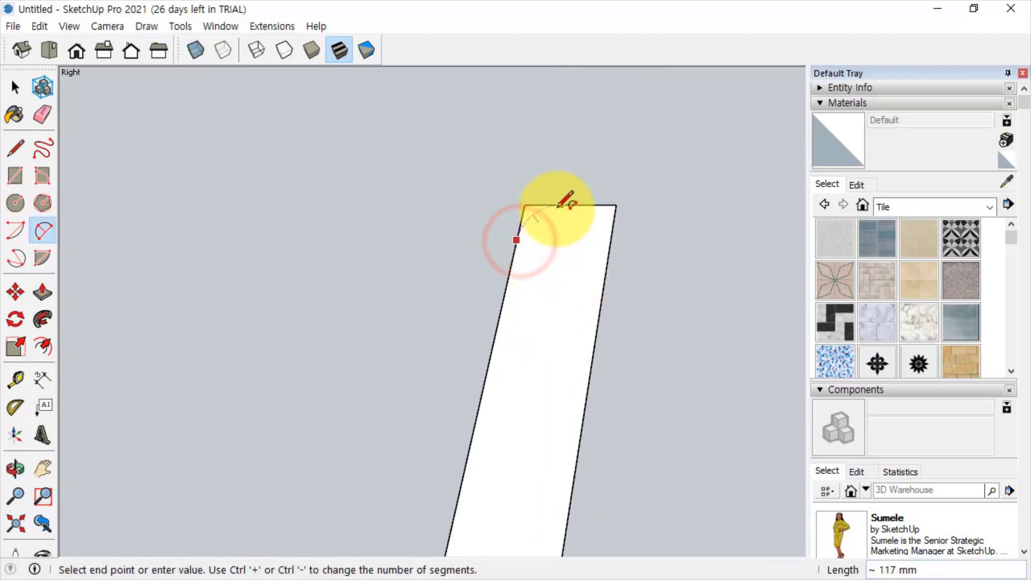
left_click(559, 205)
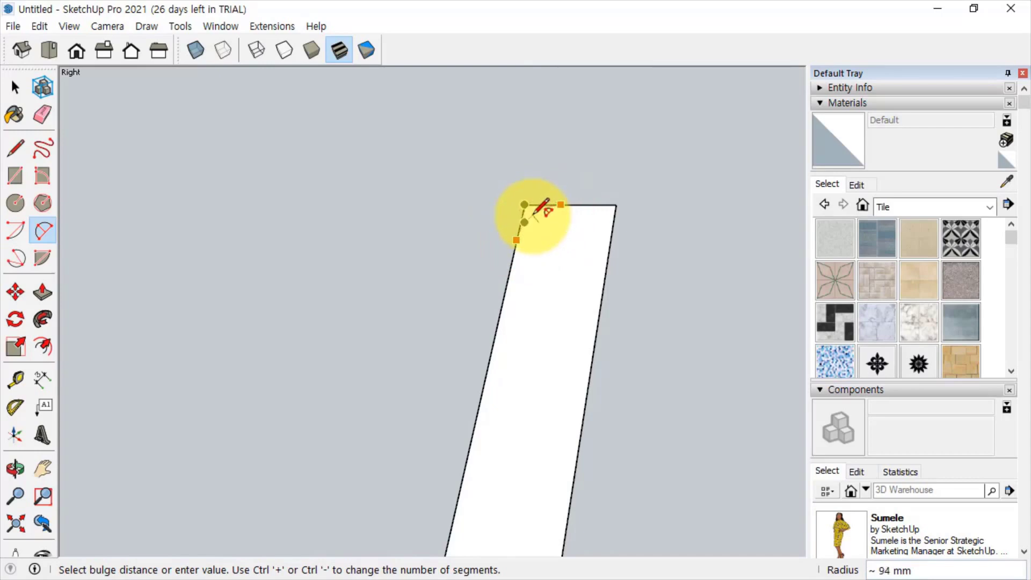
scroll(535, 215, "up", 2)
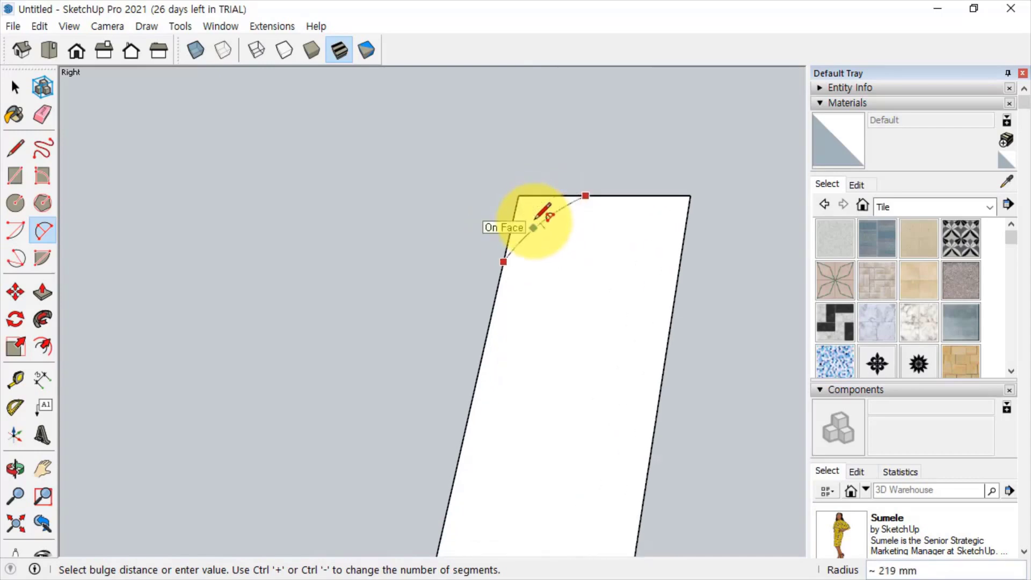
scroll(536, 217, "up", 2)
left_click(564, 198)
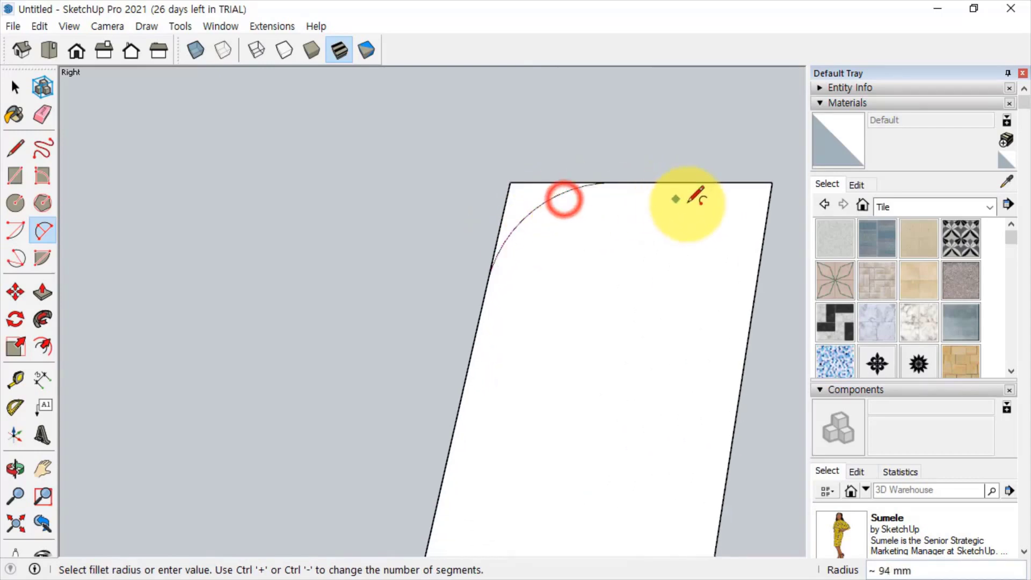
scroll(681, 185, "down", 2)
left_click(679, 190)
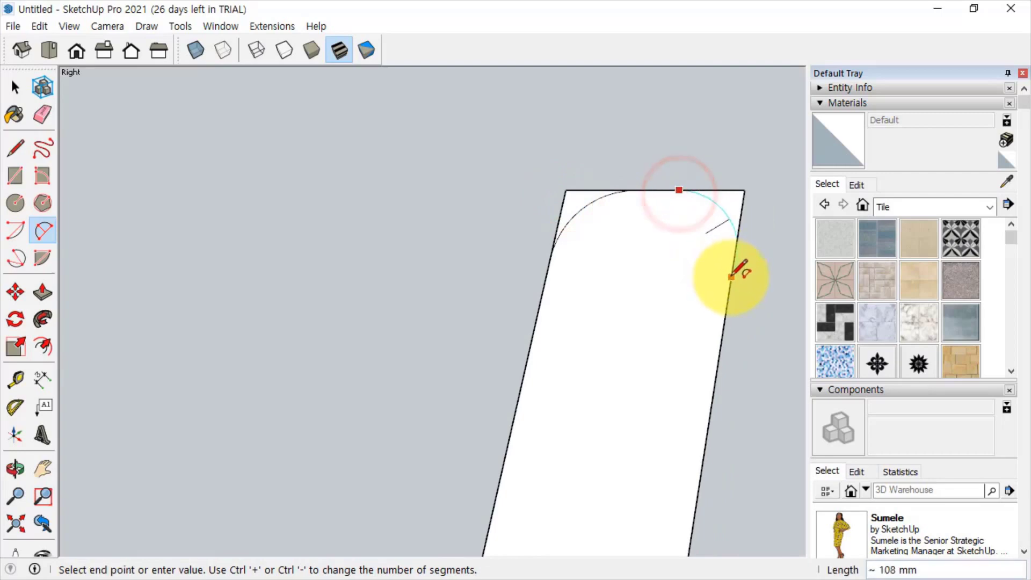
left_click(733, 250)
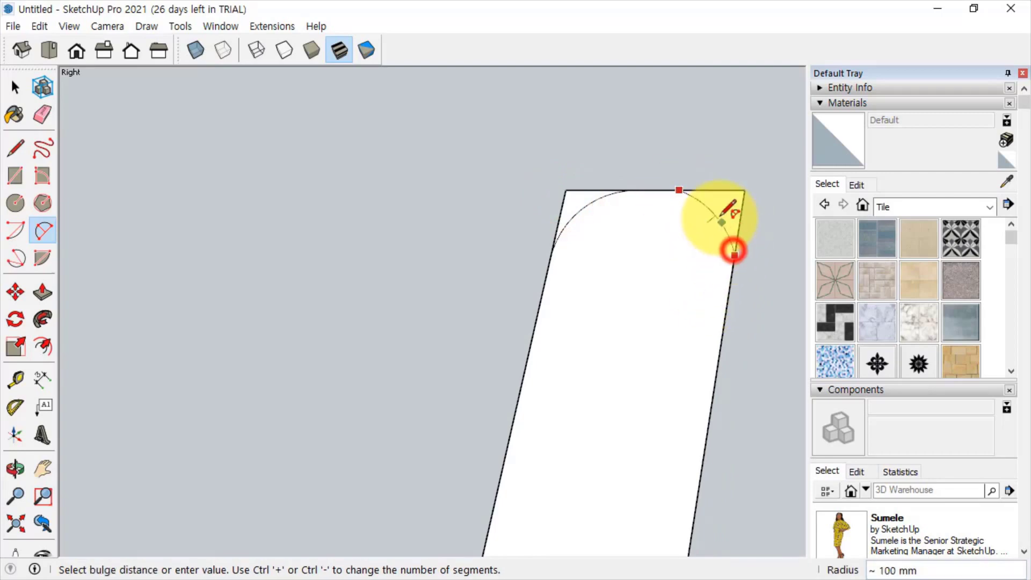
left_click(720, 212)
- Replace the small arc at the seat's lower front corner with a larger 2 Point Arc of about 64 mm radius
scroll(641, 279, "down", 2)
scroll(651, 298, "down", 3)
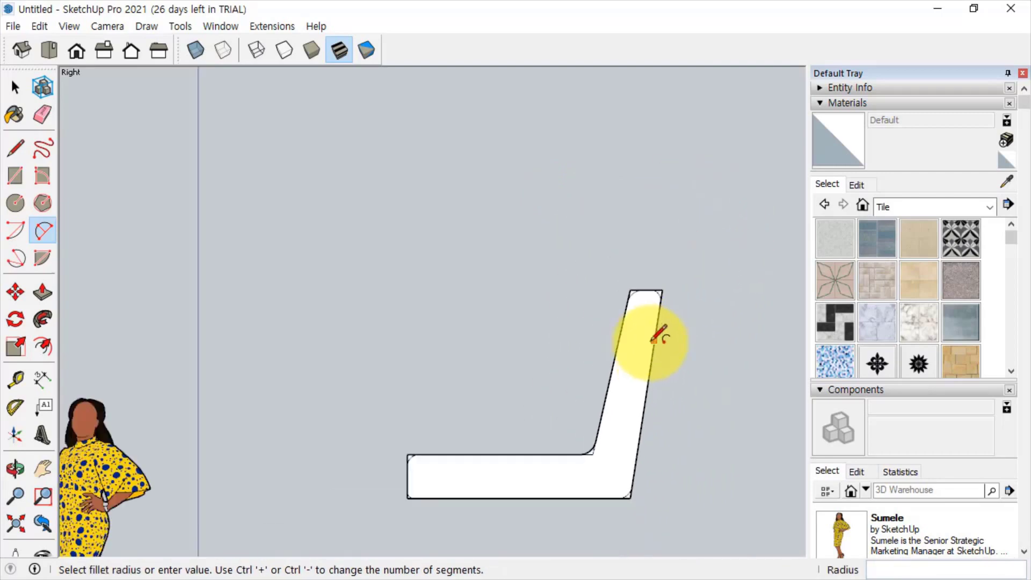
key("space")
scroll(490, 510, "up", 5)
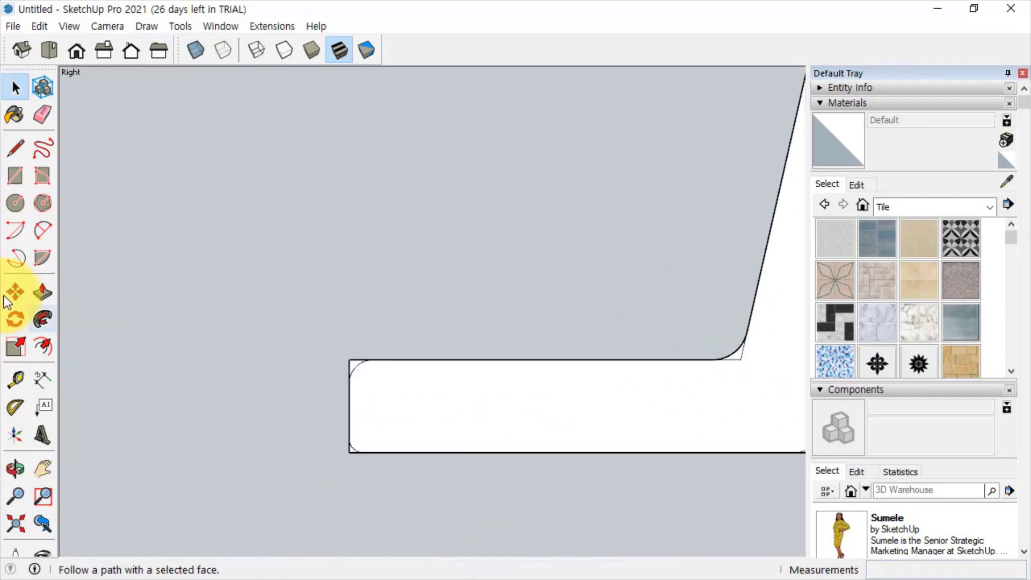
scroll(343, 433, "up", 3)
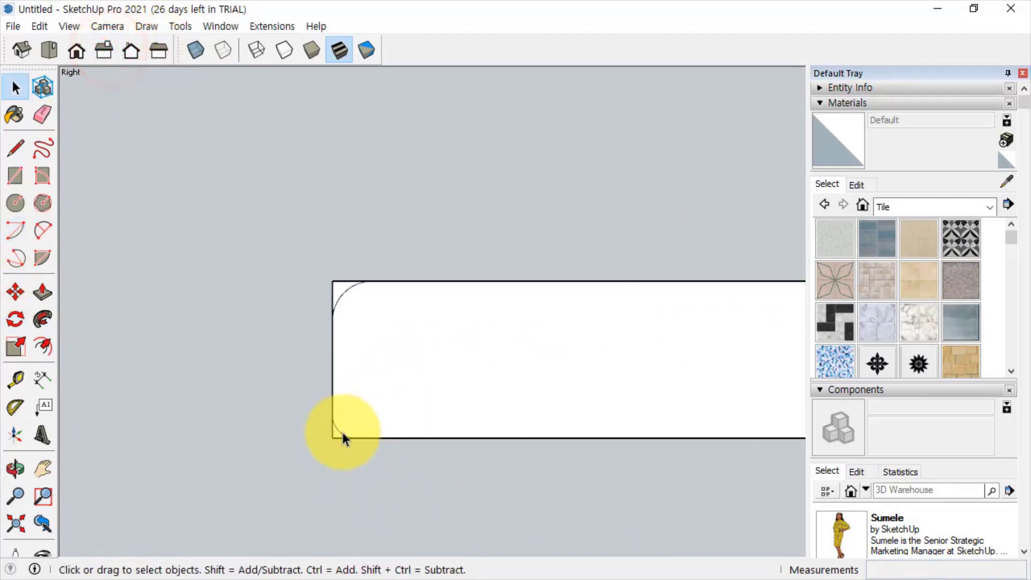
left_click(341, 432)
key("Delete")
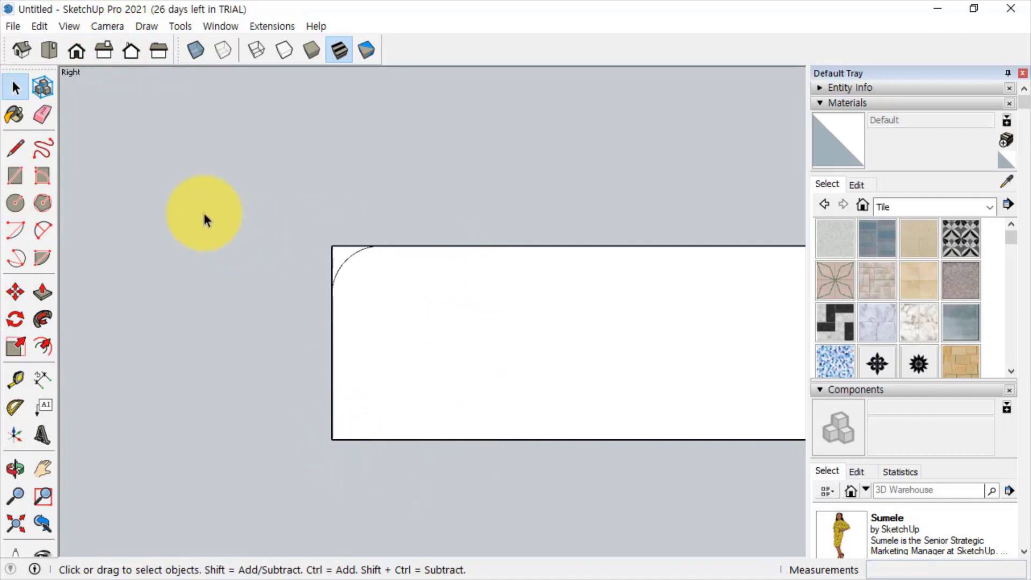
left_click(43, 231)
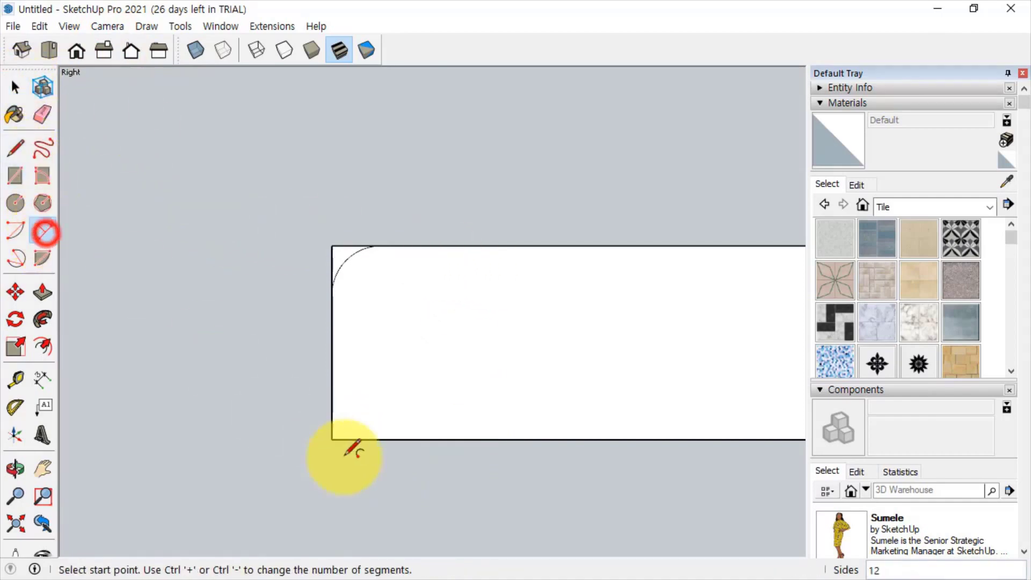
left_click(333, 392)
left_click(378, 437)
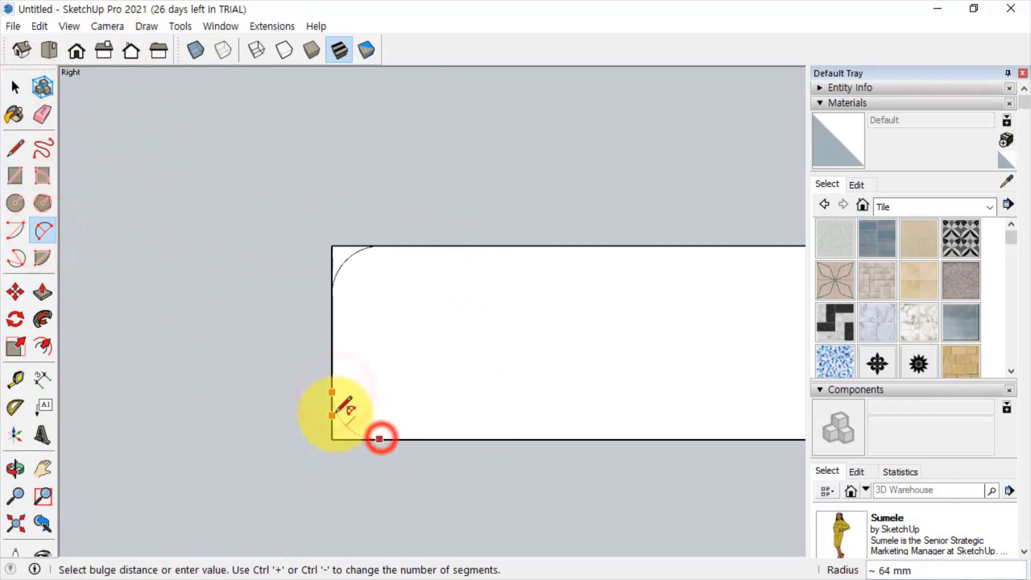
left_click(340, 424)
- Delete the leftover corner pieces outside the arcs at the seat's two front corners
key("space")
left_click(343, 450)
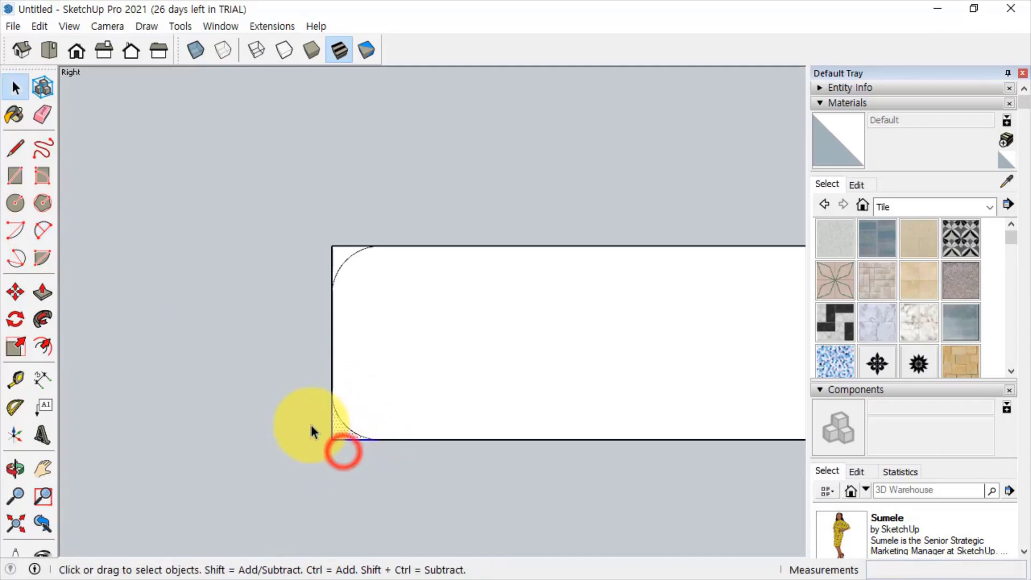
scroll(421, 316, "down", 4)
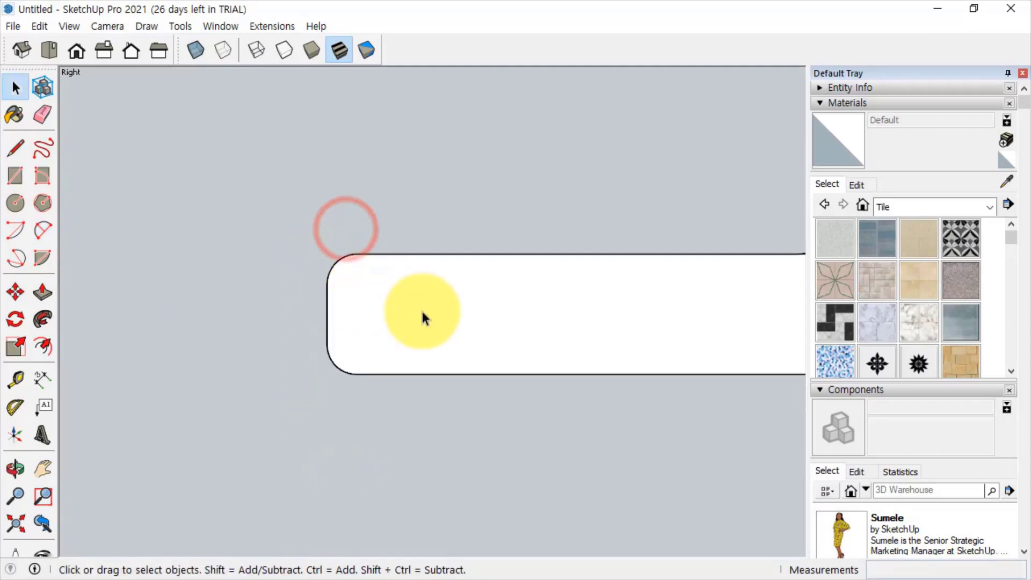
- Delete the leftover corner pieces at the inner seat-back bend and at the profile's lower rear corner
middle_click_drag(573, 346, 599, 328)
scroll(563, 317, "up", 1)
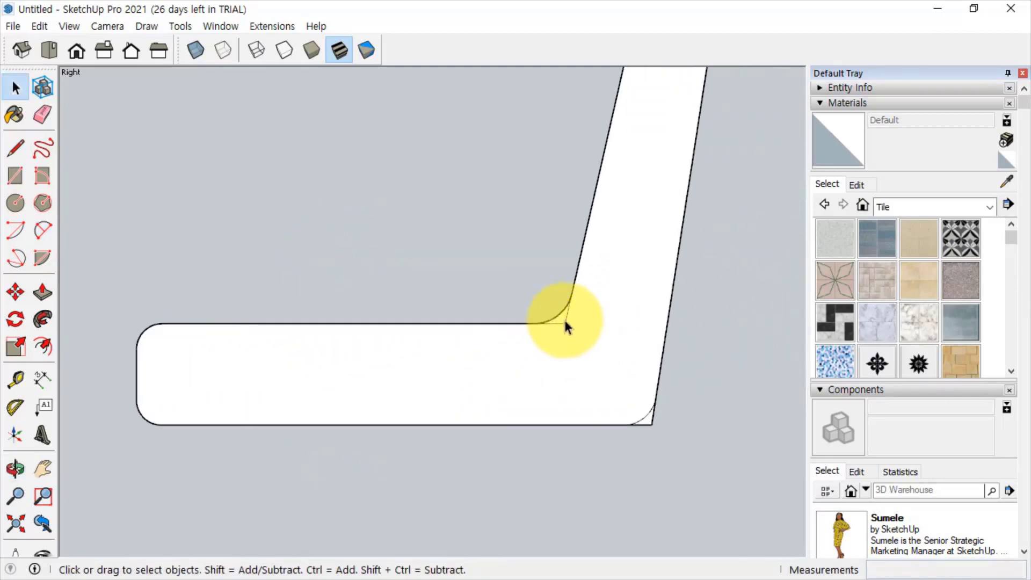
left_click(562, 318)
scroll(565, 320, "up", 1)
scroll(565, 330, "up", 1)
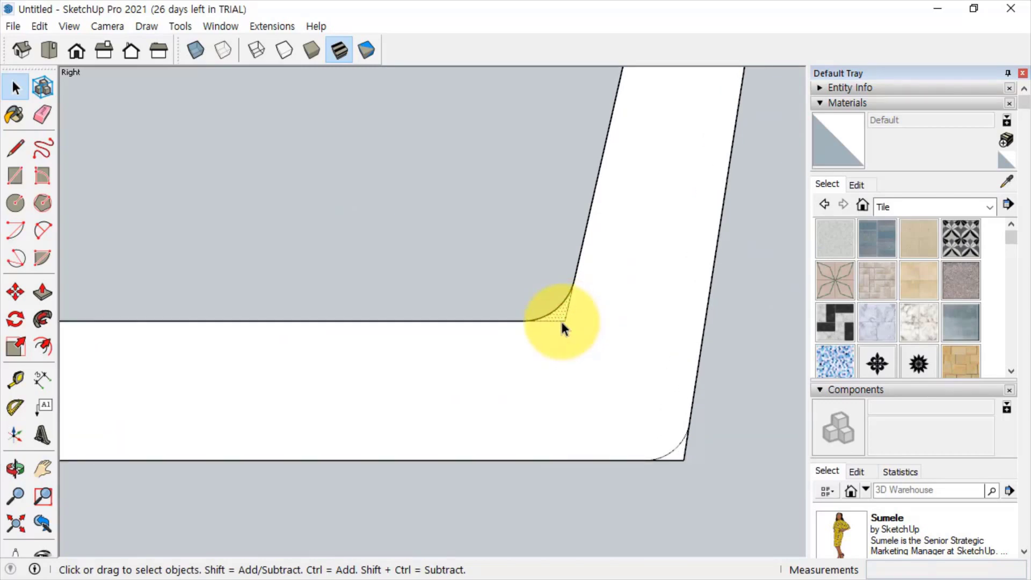
left_click(559, 322)
left_click(565, 314)
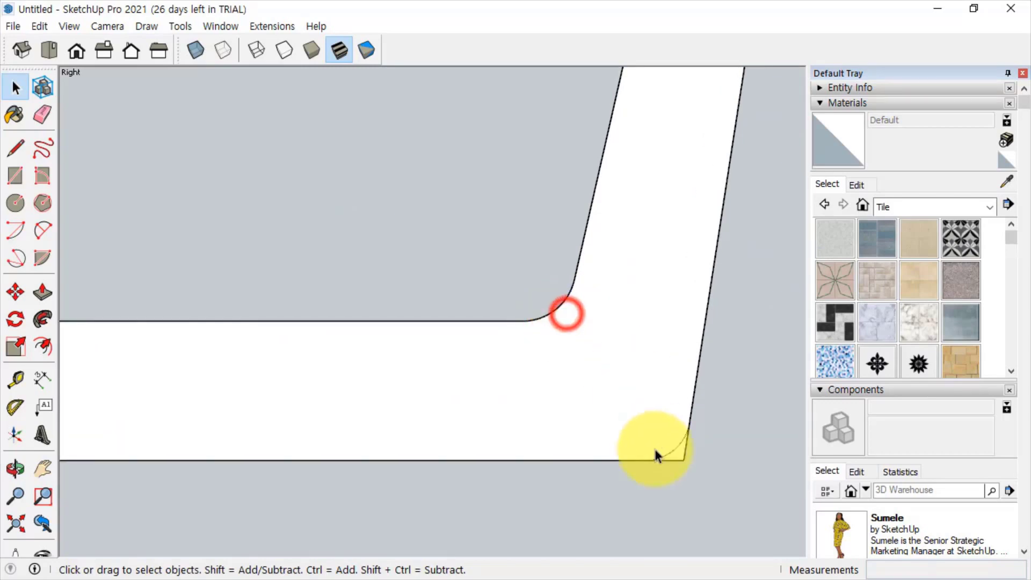
left_click(698, 466)
- Delete the leftover corner pieces outside the arcs at the two top corners of the chair back
scroll(675, 453, "down", 4)
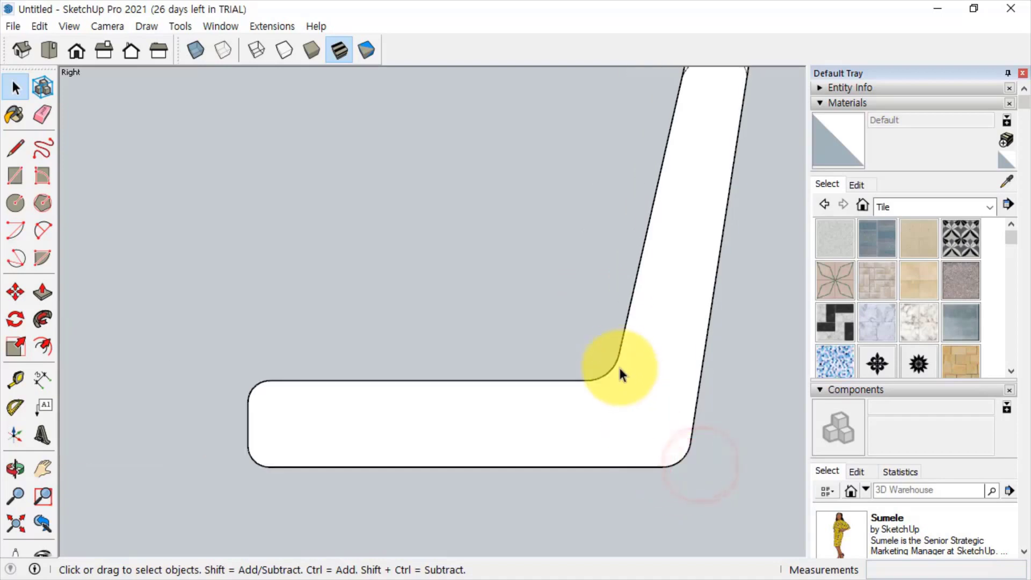
middle_click_drag(617, 372, 520, 408)
scroll(631, 222, "up", 1)
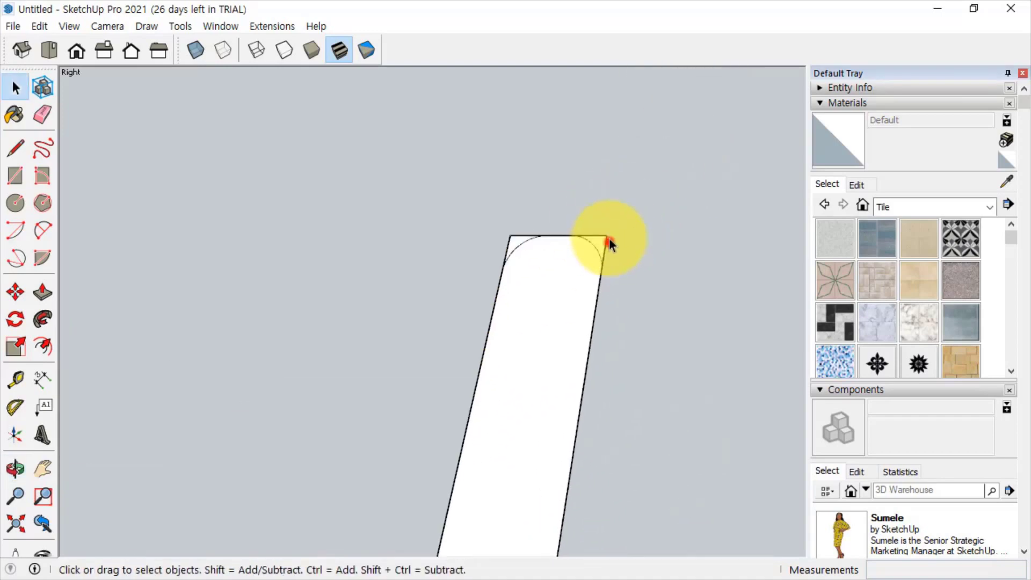
key("Delete")
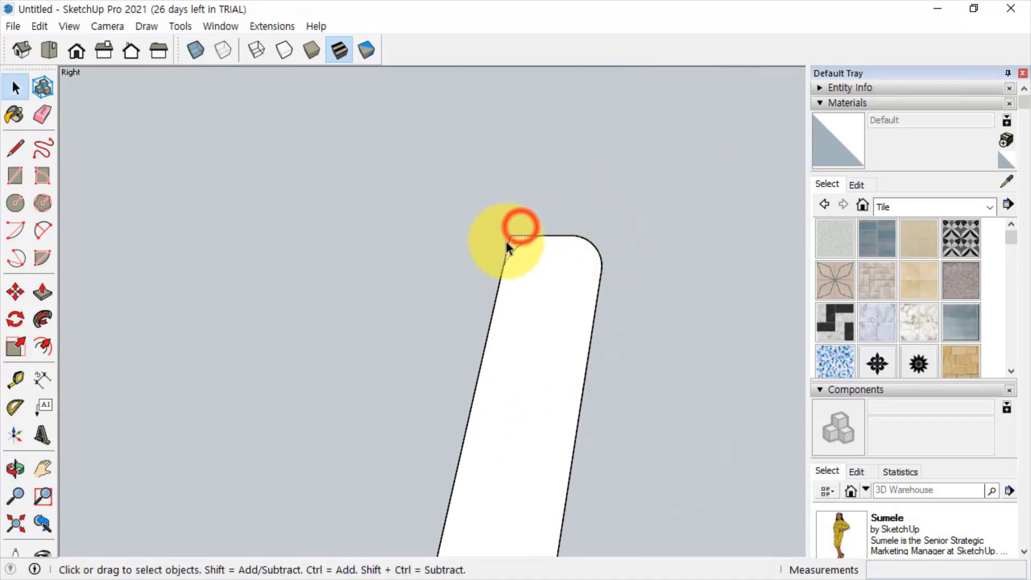
middle_click_drag(521, 227, 552, 430)
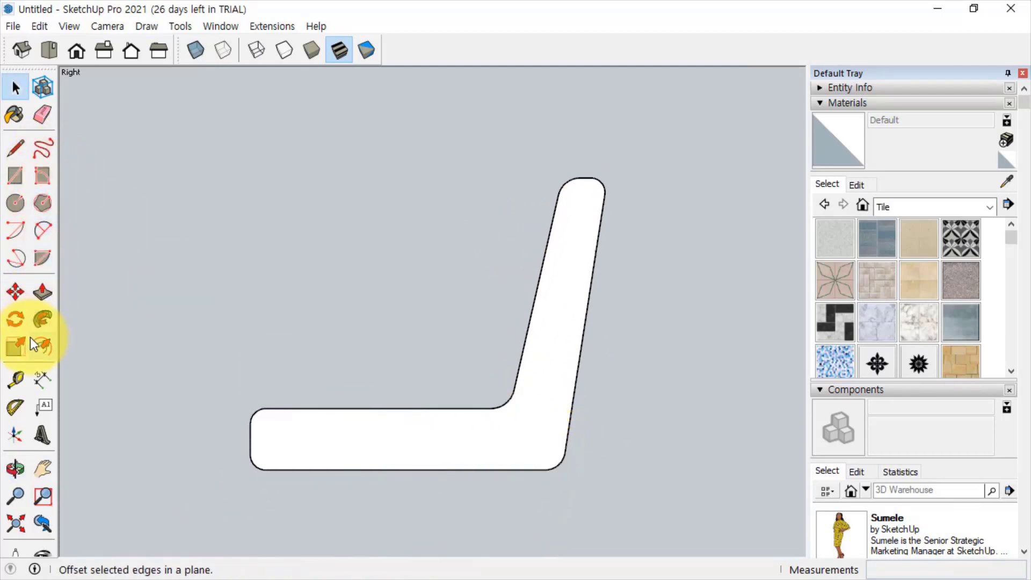
- Offset the rounded chair profile outward to form a narrow frame band all around it
left_click(47, 345)
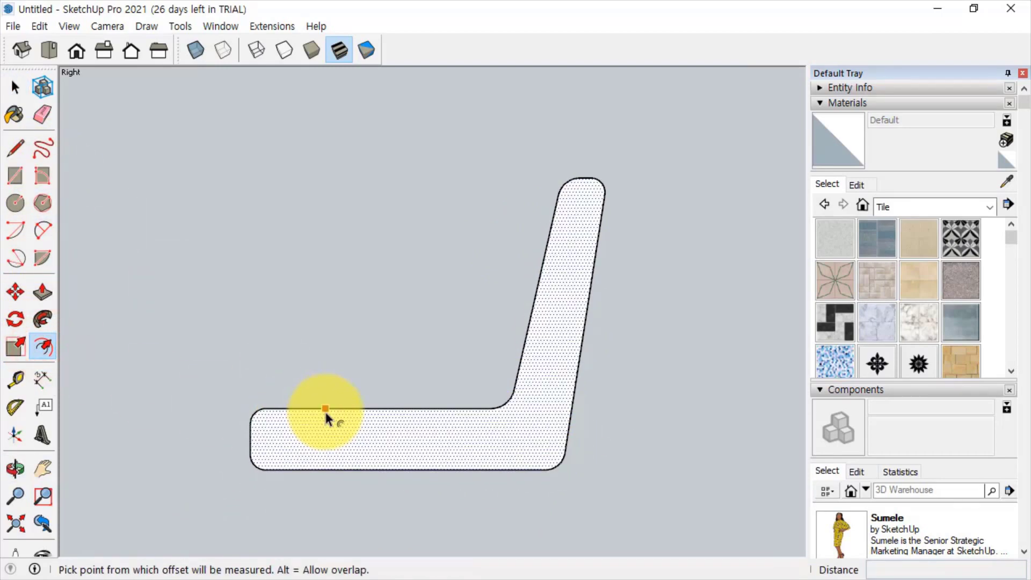
left_click(325, 413)
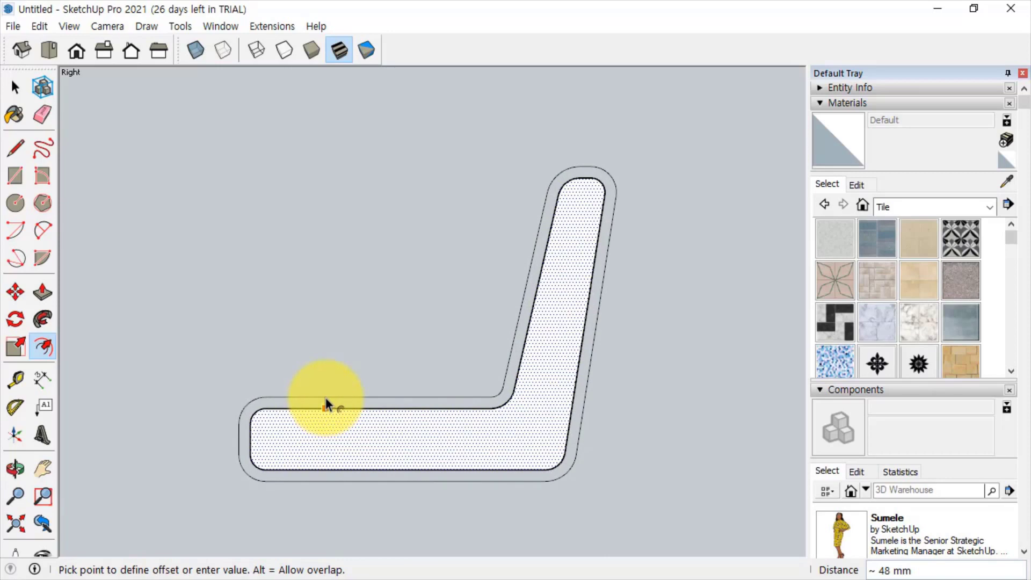
left_click(325, 395)
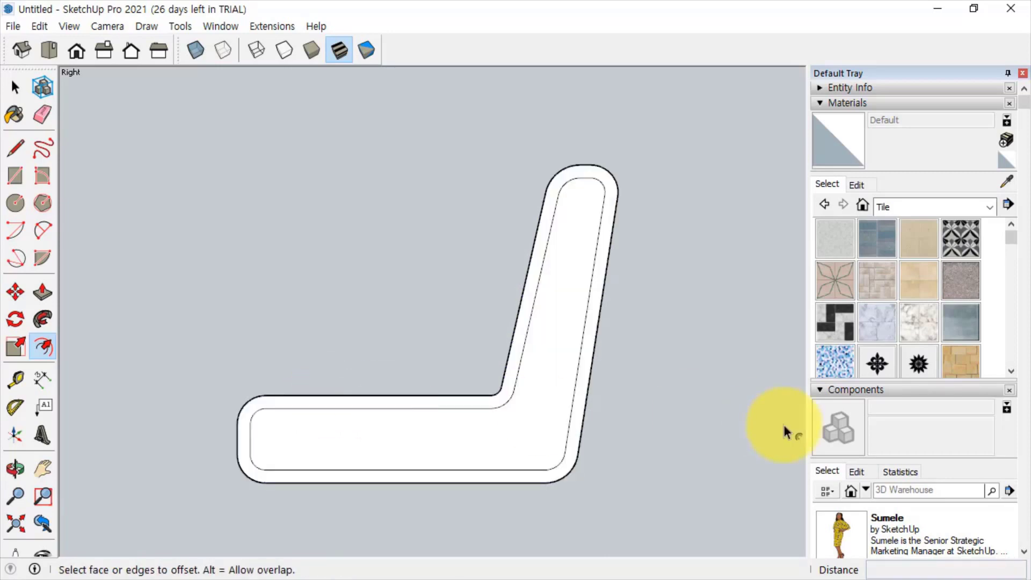
- Draw a tapered front leg slanting forward from the frame's underside down to the ground line, with a foot about 84 mm wide
middle_click_drag(384, 461, 397, 303, "shift")
scroll(396, 302, "down", 1)
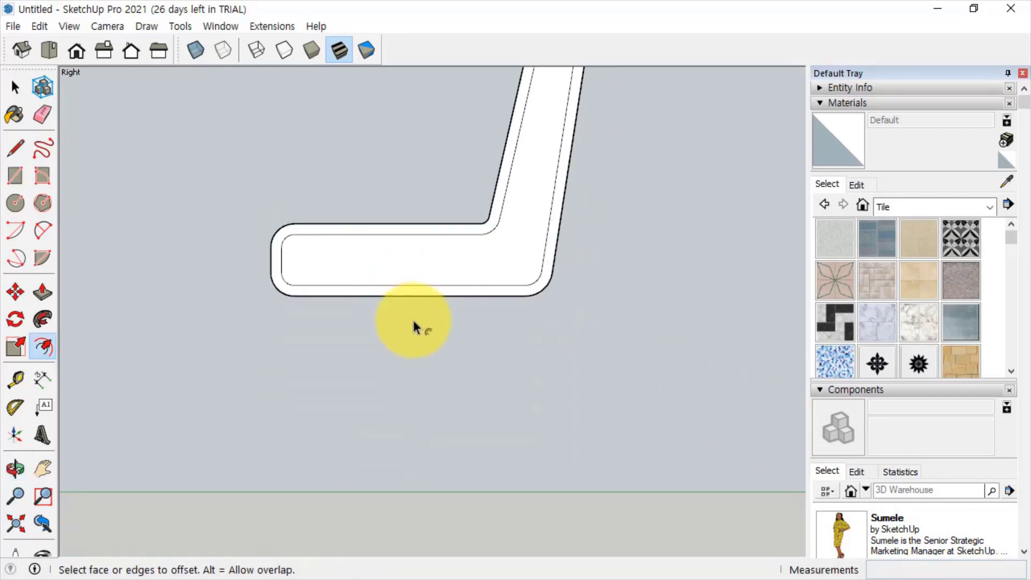
left_click(15, 147)
left_click(308, 295)
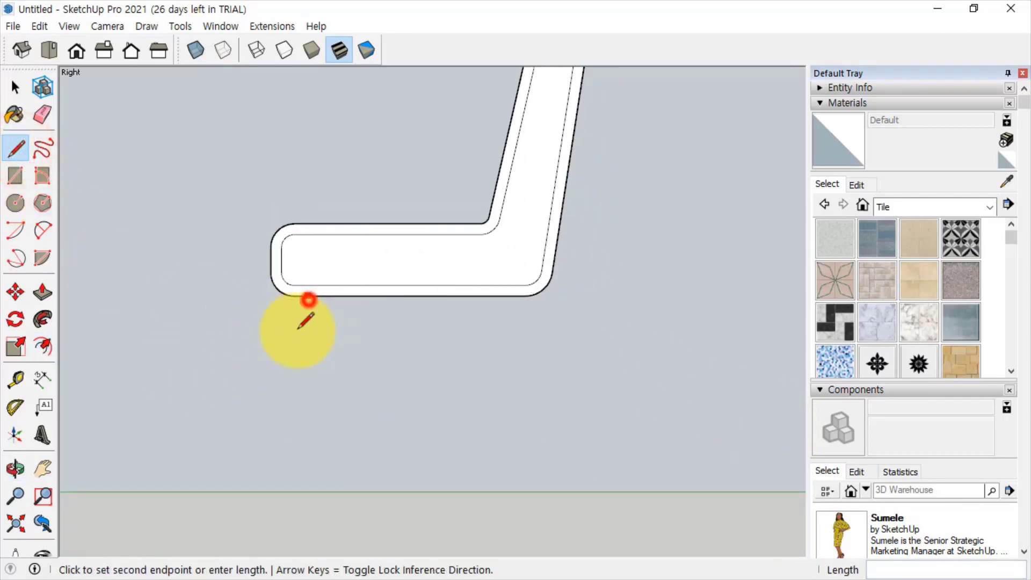
left_click(281, 491)
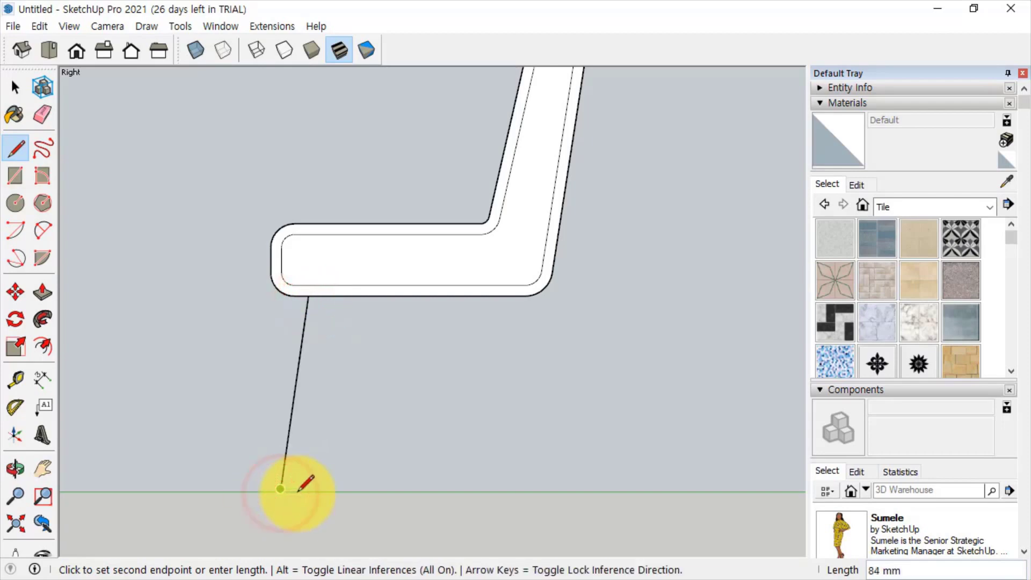
left_click(297, 489)
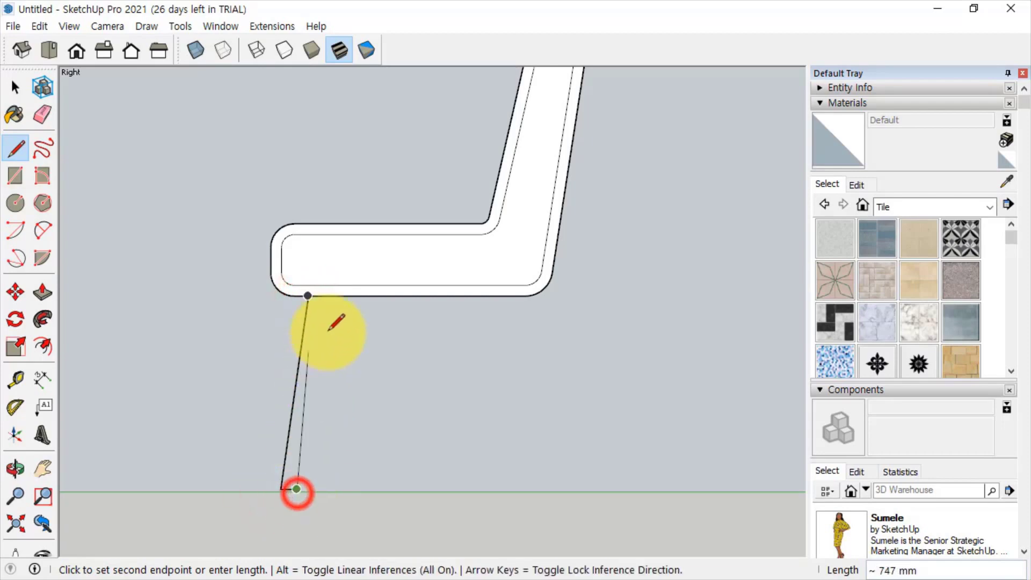
left_click(337, 296)
- Draw a tapered rear leg slanting backward from the frame's underside to the ground line, with a foot about 107 mm wide
left_click(511, 295)
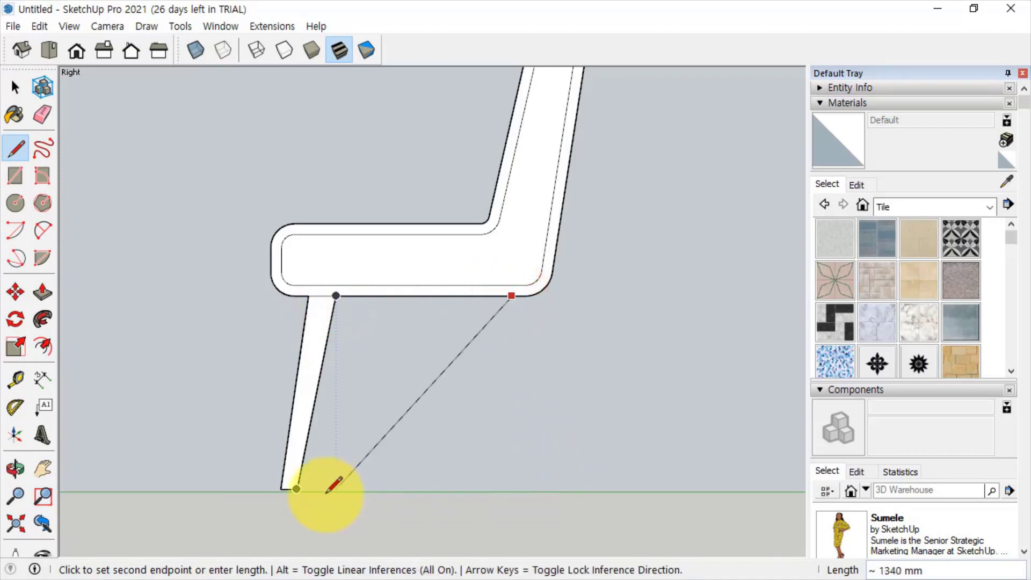
left_click(544, 488)
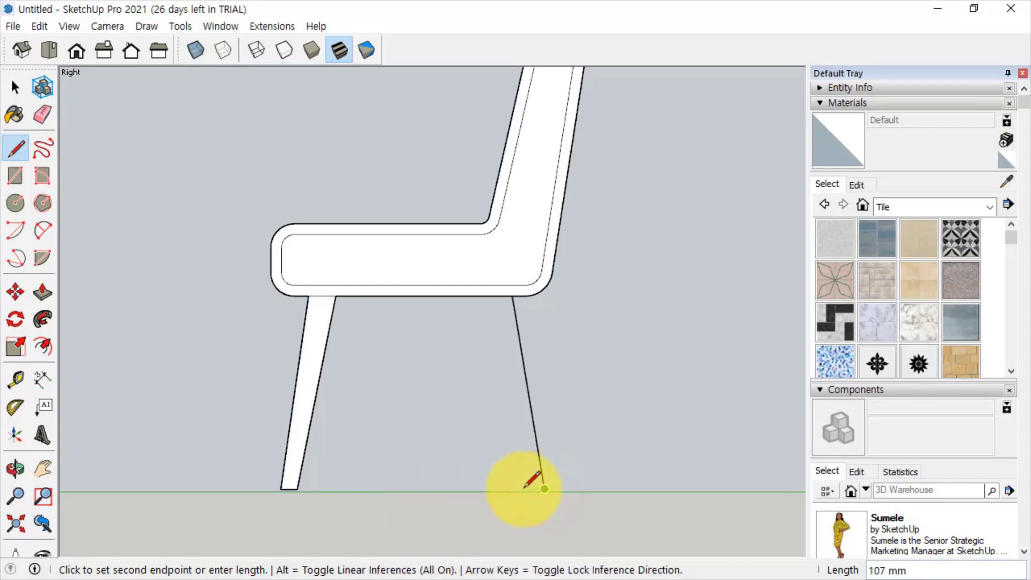
left_click(524, 488)
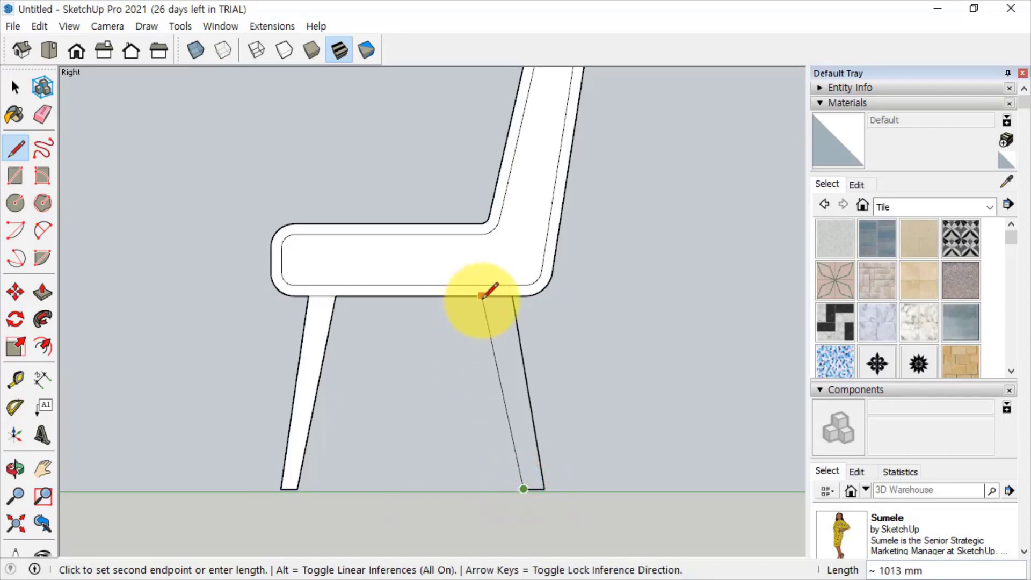
left_click(482, 298)
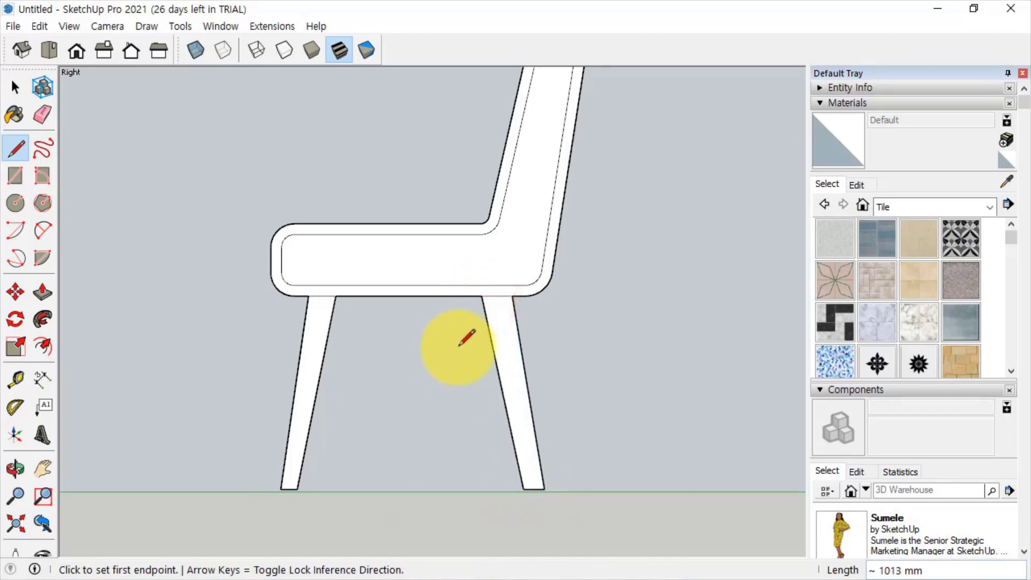
key("space")
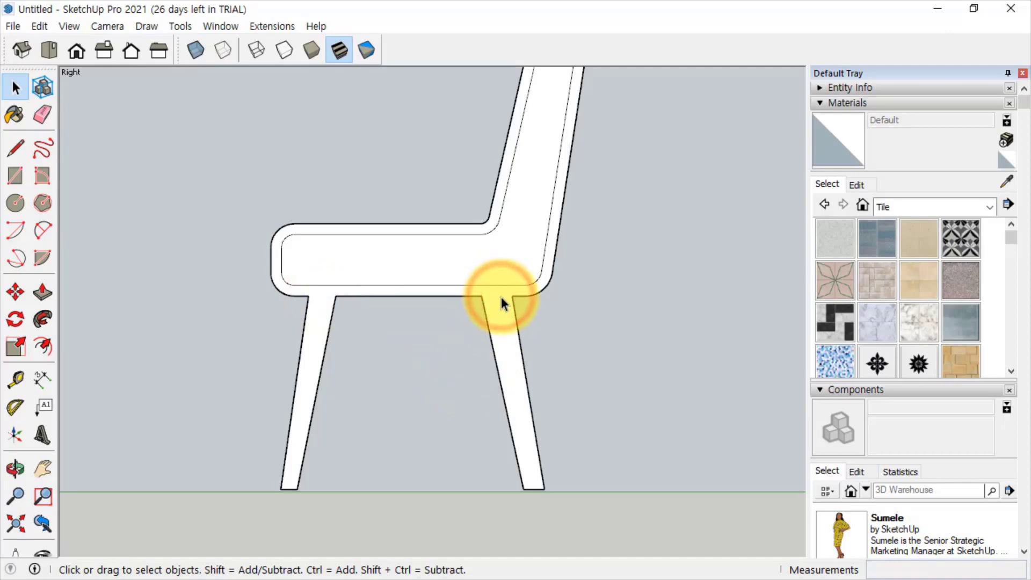
- Extrude the frame band and both legs by about 133 mm with Push/Pull, leaving the inner profile face flat
middle_click_drag(500, 294, 601, 448)
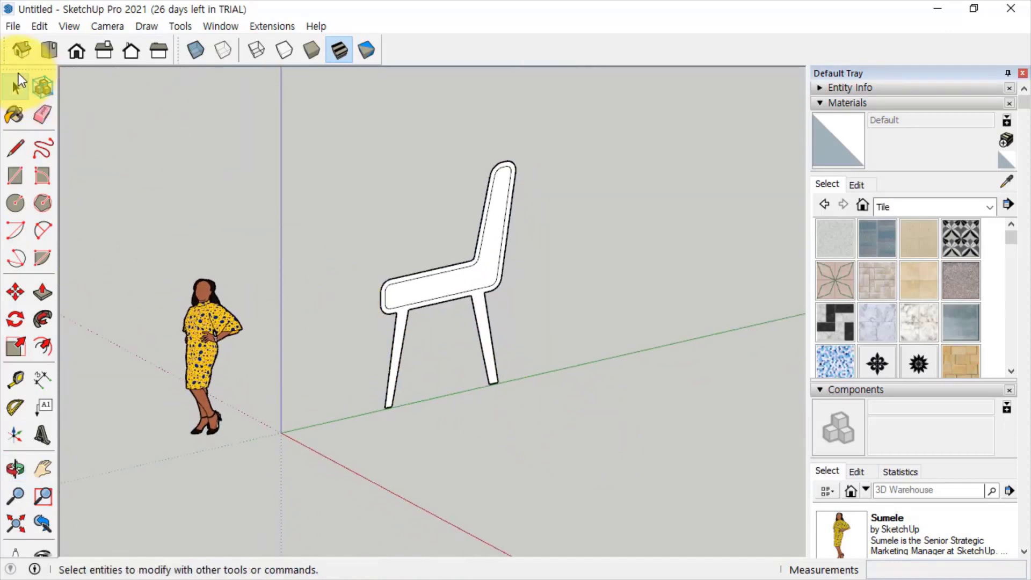
left_click(23, 52)
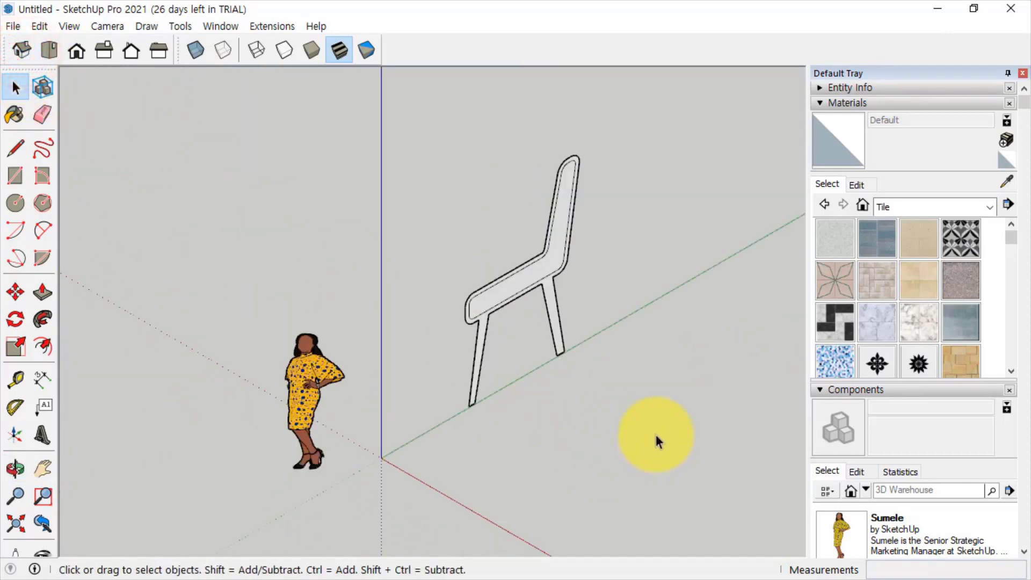
middle_click_drag(437, 343, 590, 219)
scroll(414, 286, "up", 2)
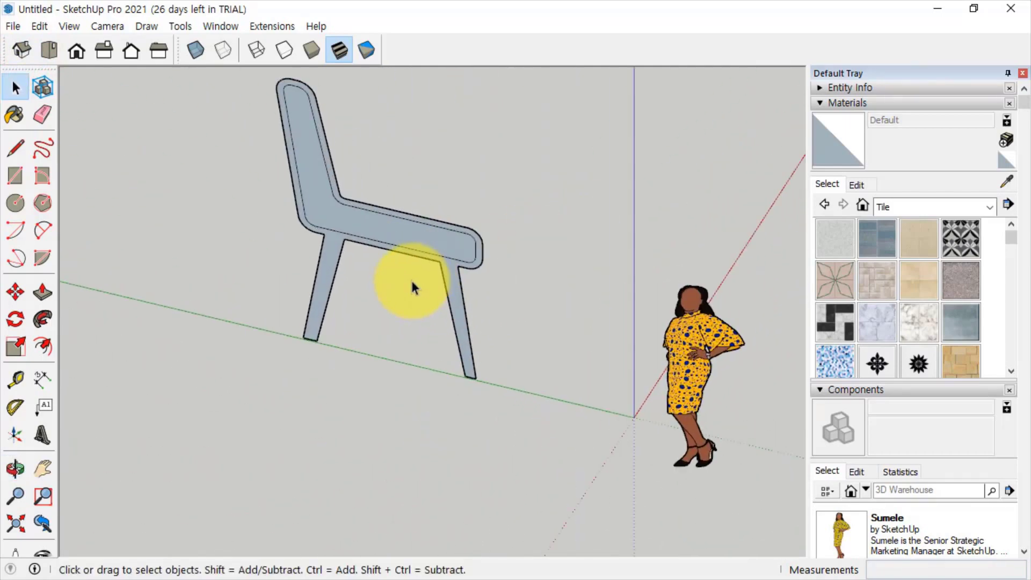
left_click(43, 292)
left_click_drag(454, 279, 449, 296)
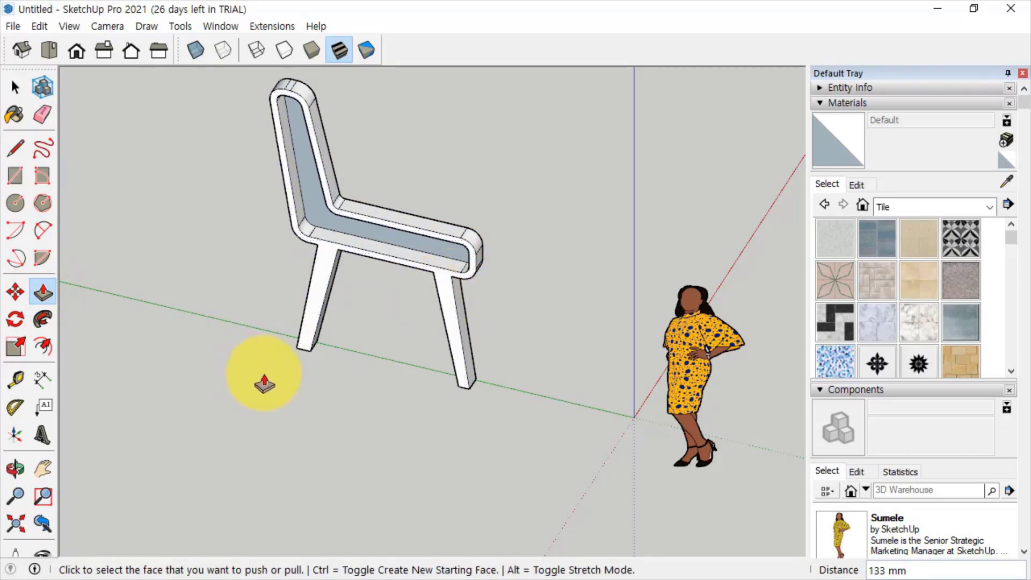
- Copy the inner L-shaped profile face about 540 mm along the red axis, clear of the side frame
middle_click_drag(622, 303, 294, 355)
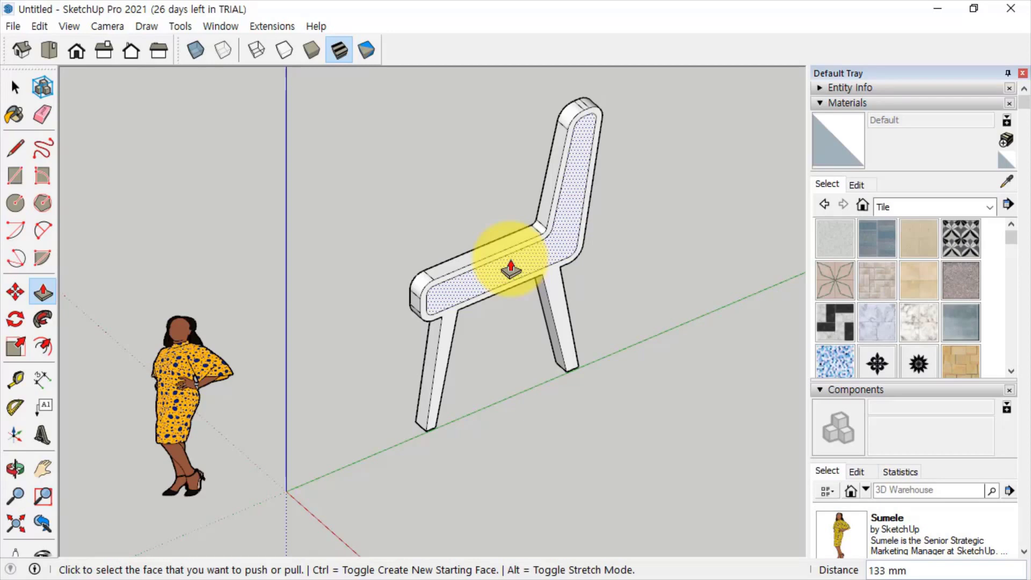
key("space")
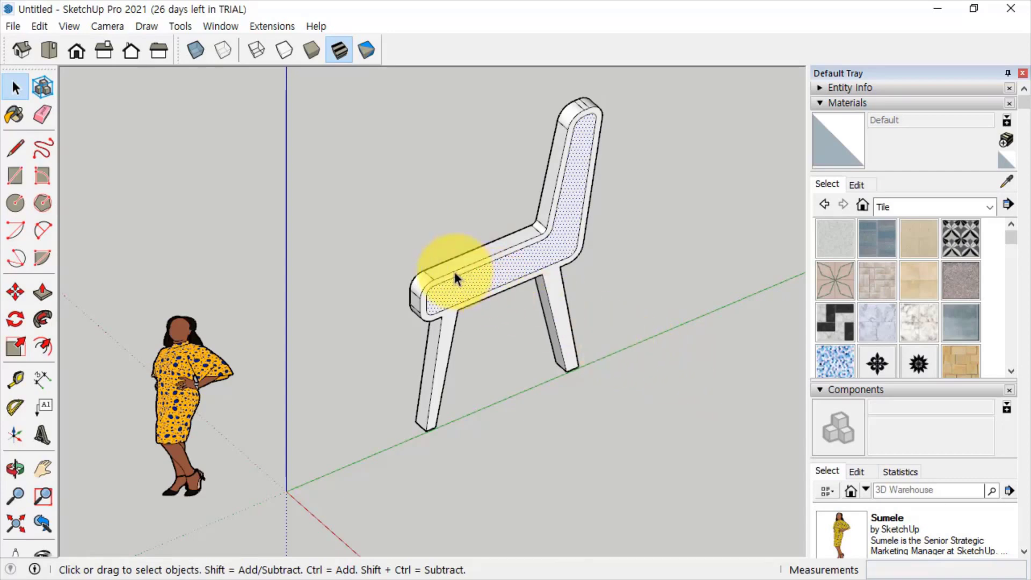
left_click(499, 278)
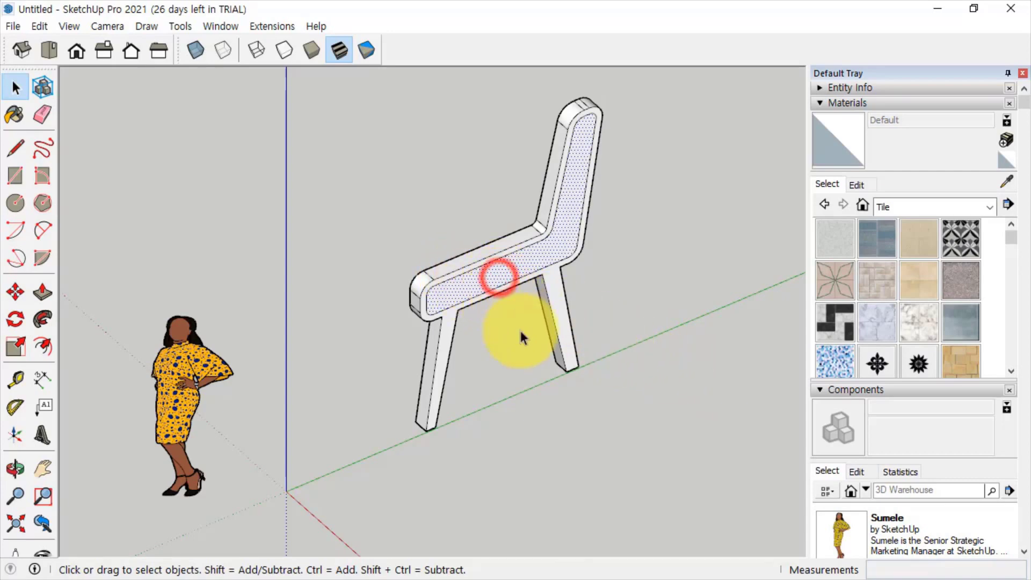
key("m")
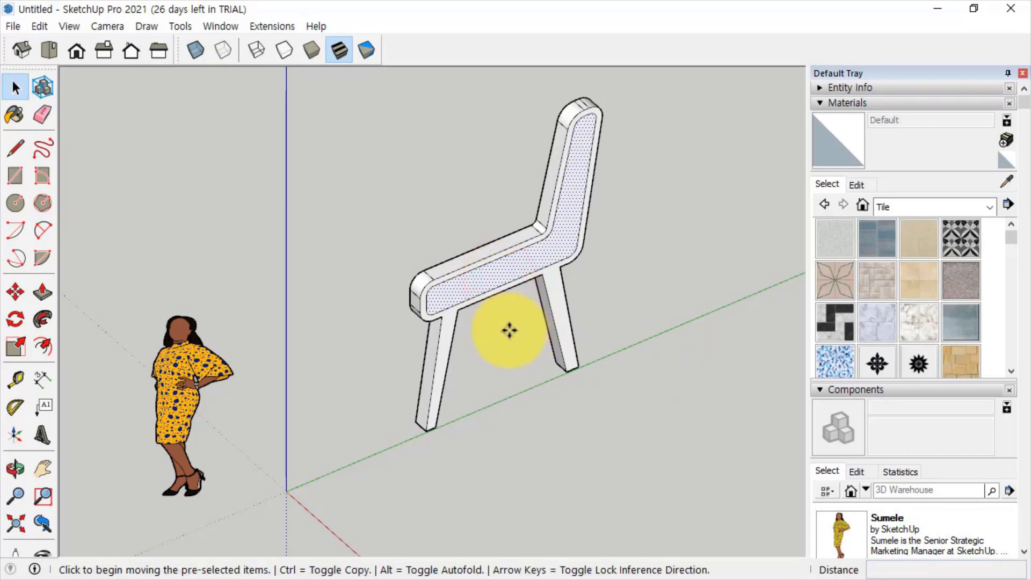
key("ctrl")
left_click(502, 349)
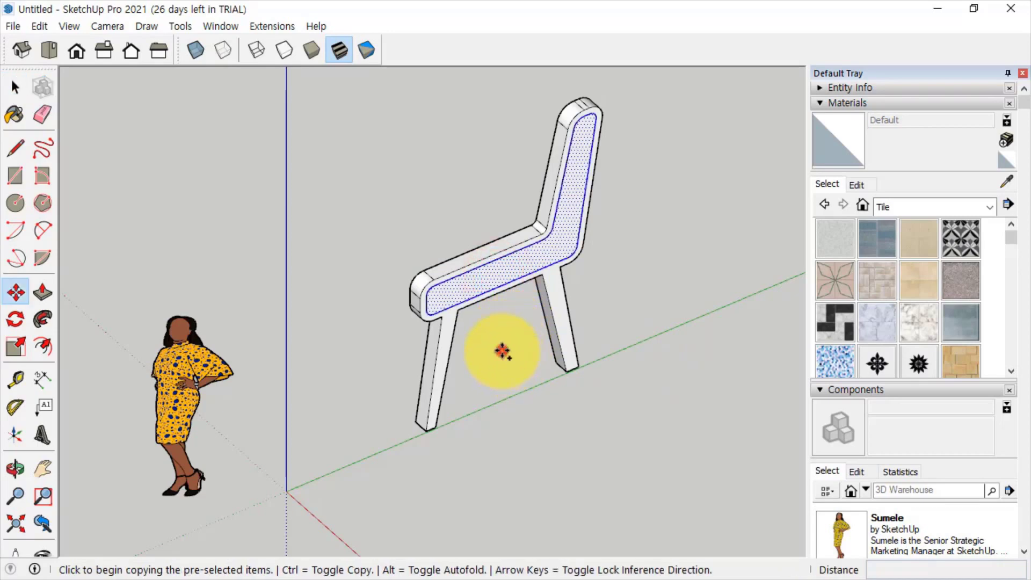
left_click(547, 382)
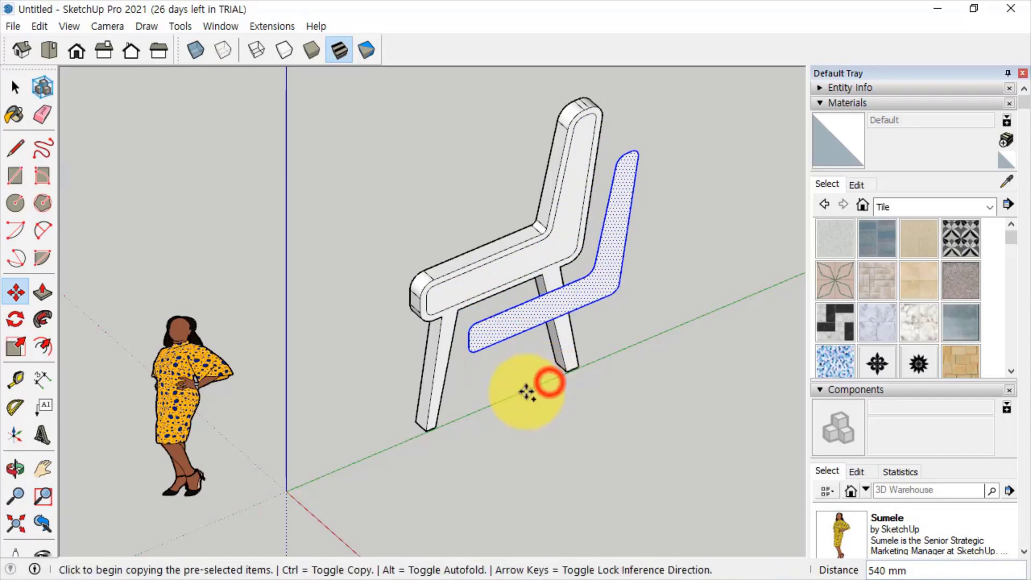
- Delete the original inner profile face so the side frame is open
key("space")
left_click(503, 269)
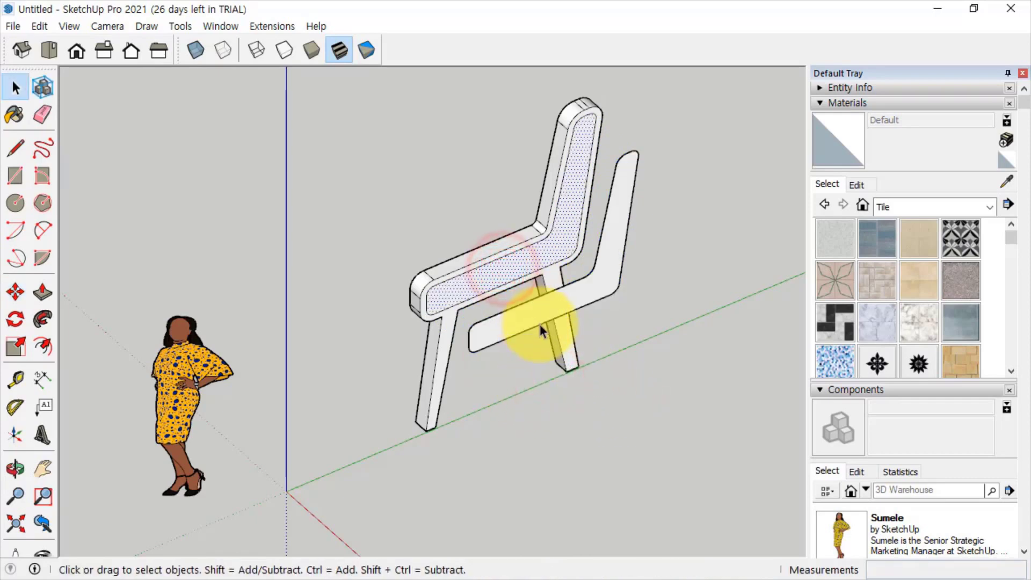
key("Delete")
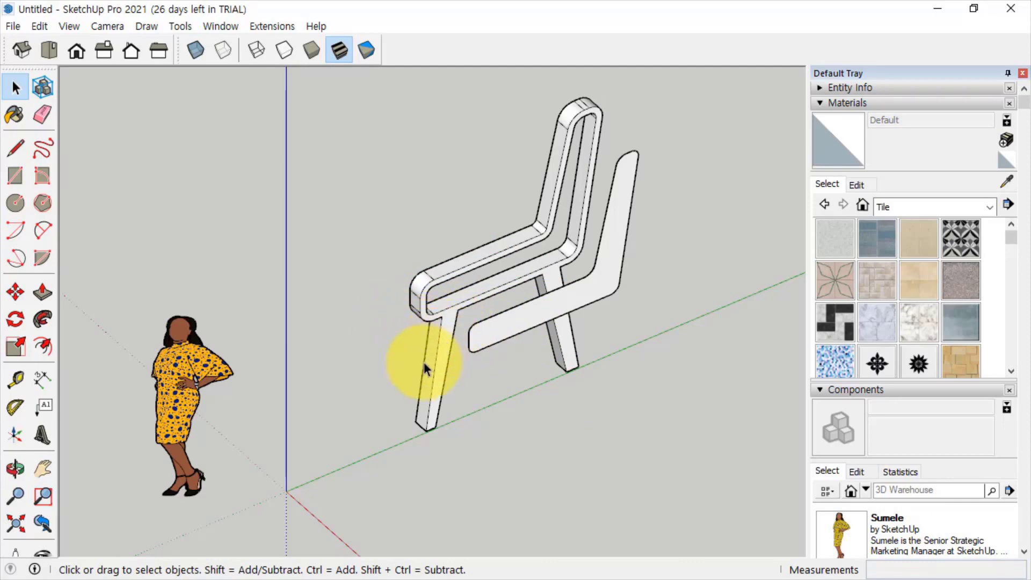
- Make the whole side frame with its two legs into a group
middle_click_drag(424, 369, 446, 327)
left_click(449, 321)
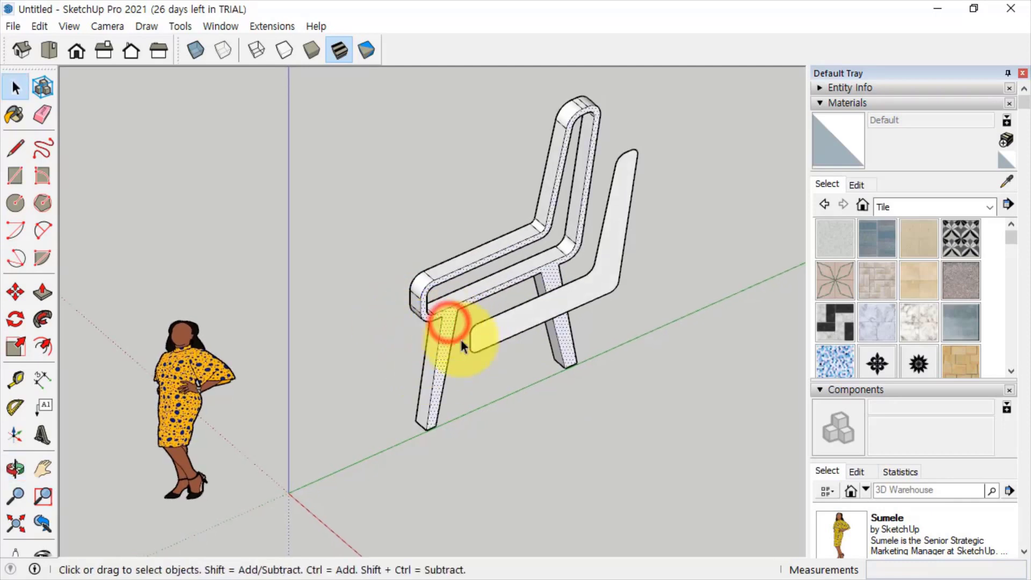
triple_click(473, 254)
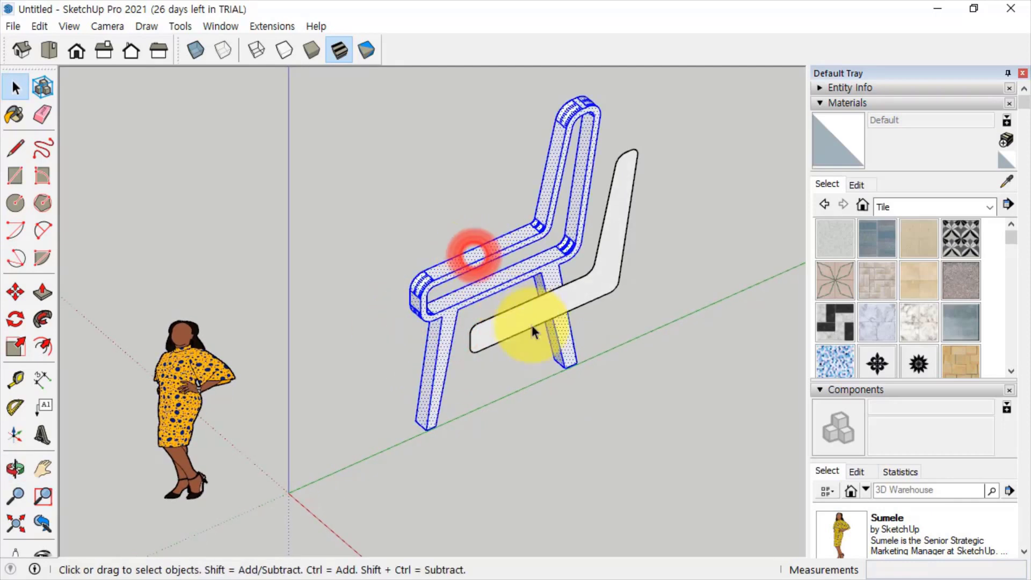
right_click(550, 166)
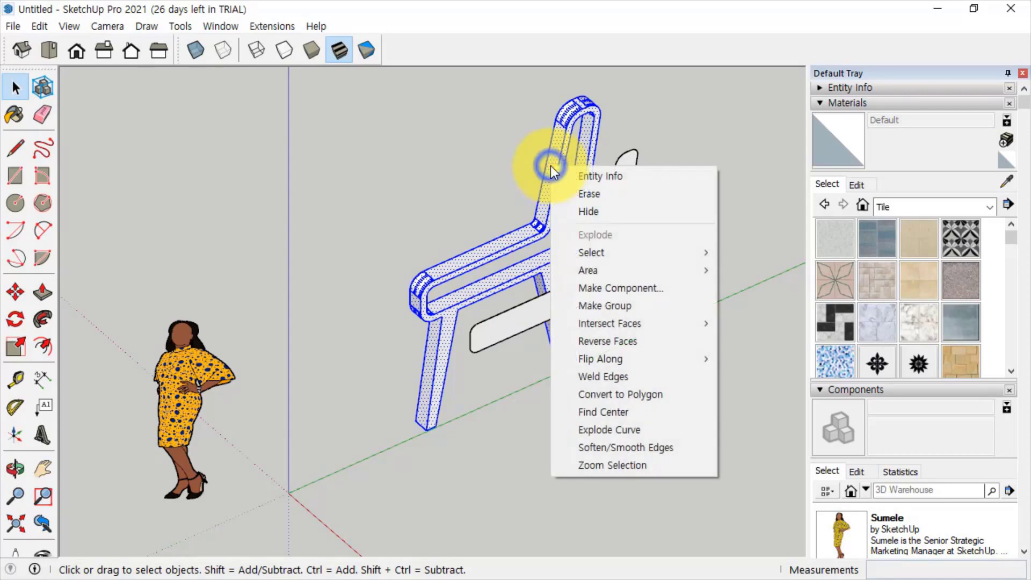
left_click(628, 305)
left_click(635, 373)
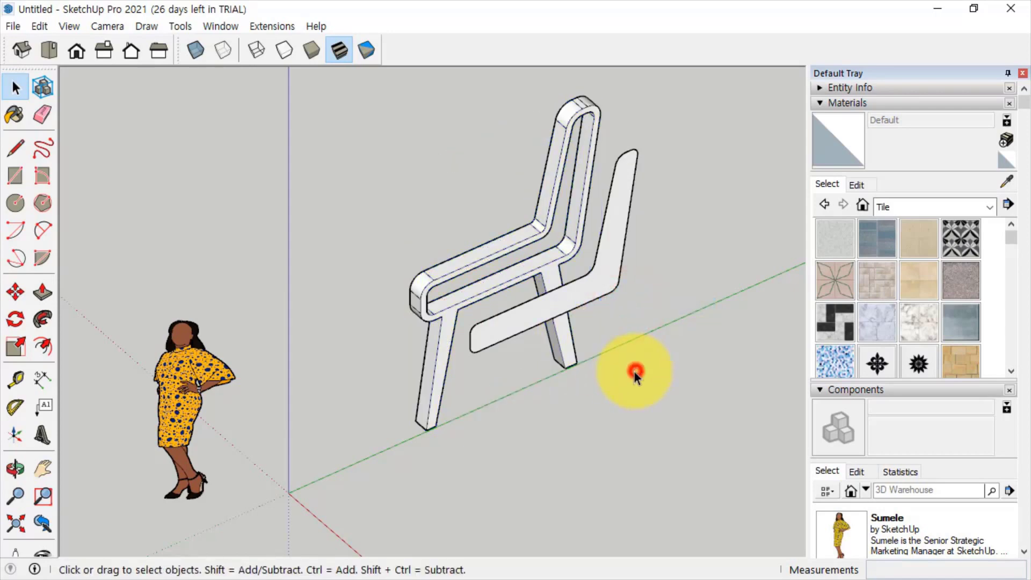
- Extrude the copied L-shaped face about 1232 mm away from the side frame to form the seat and backrest
scroll(514, 314, "down", 1)
left_click(523, 316)
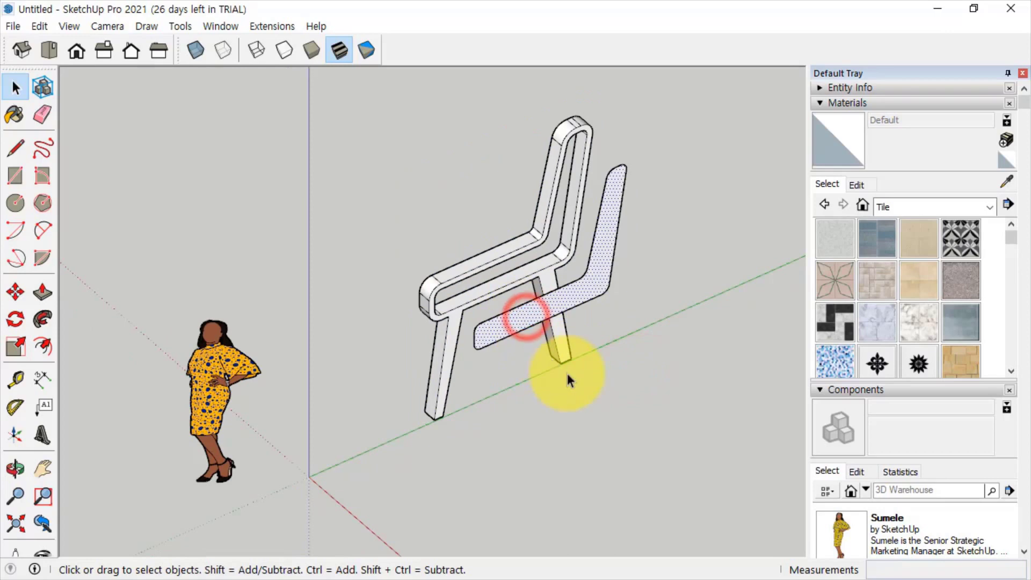
left_click(43, 293)
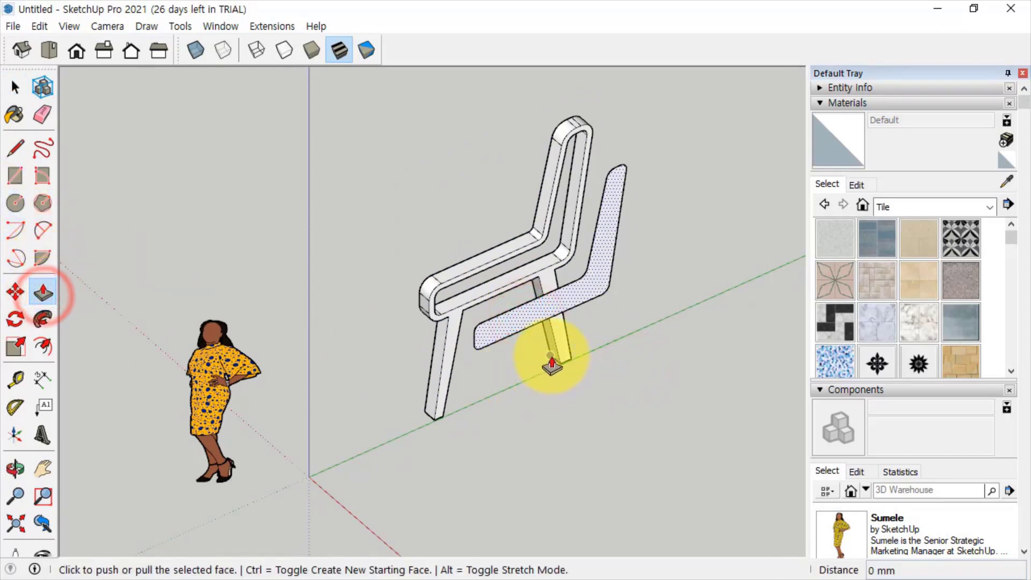
scroll(551, 365, "down", 1)
left_click(542, 321)
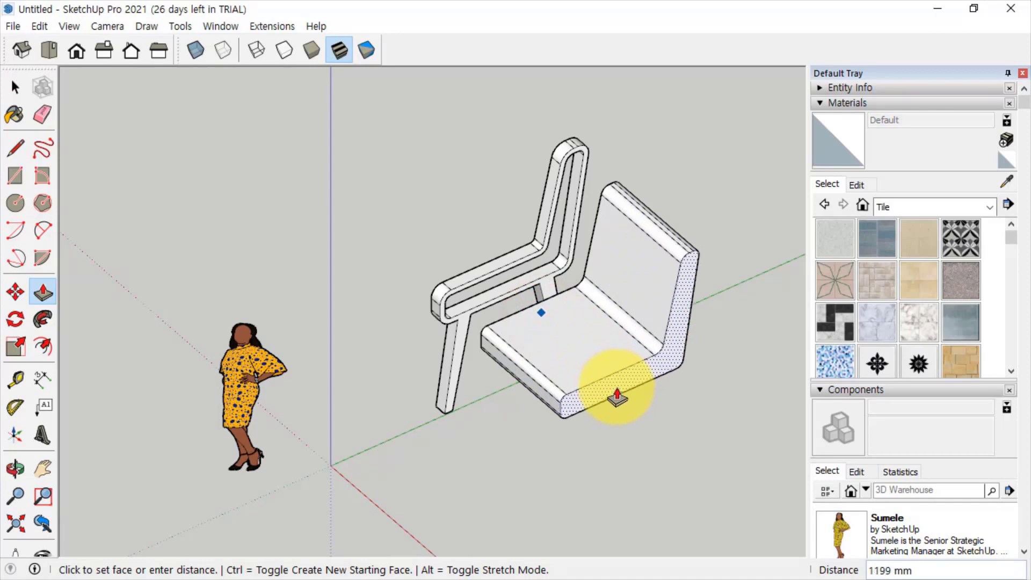
left_click(608, 378)
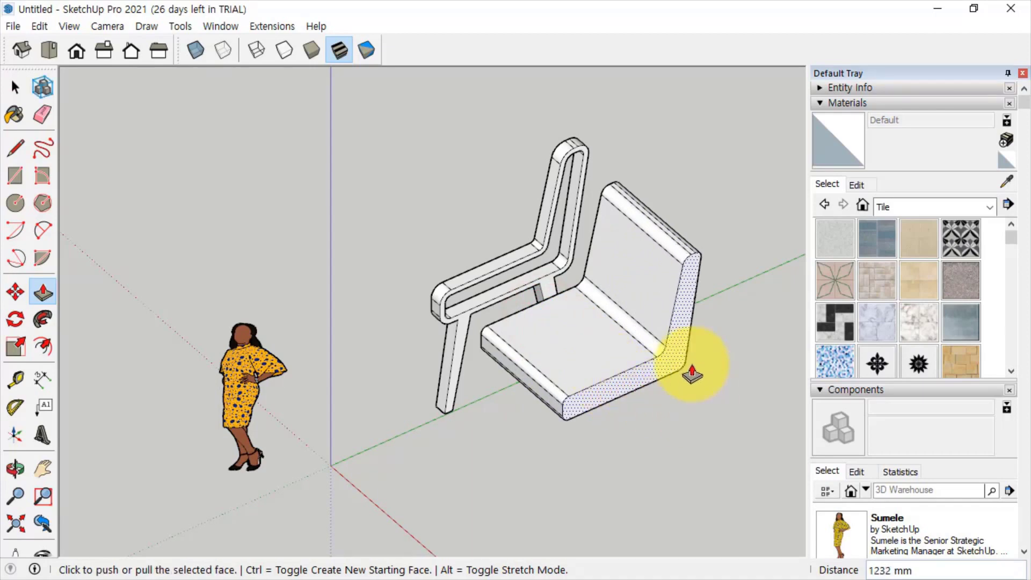
- Make the extruded seat and backrest body into a group
key("space")
triple_click(579, 331)
right_click(588, 320)
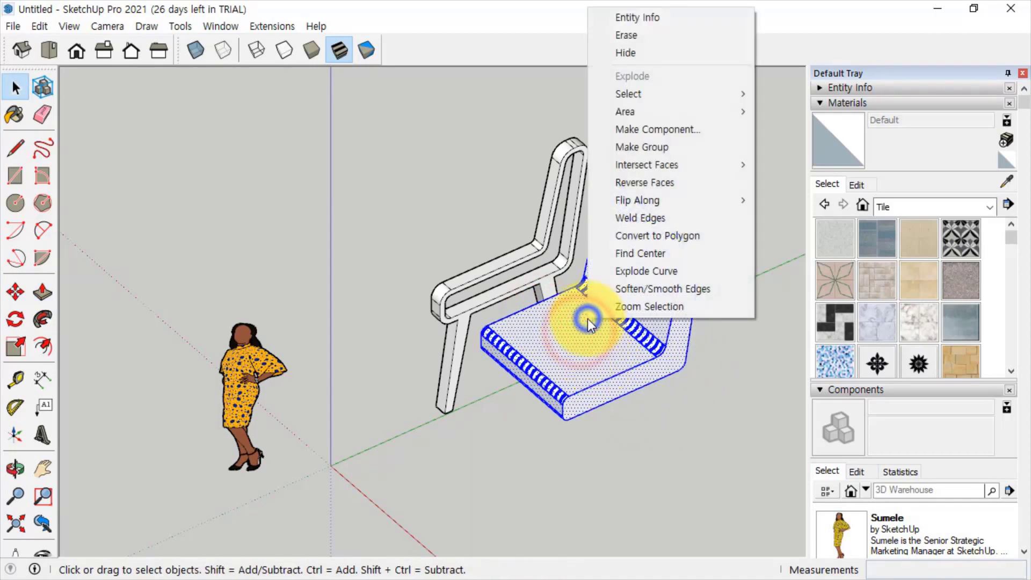
left_click(645, 145)
left_click(625, 454)
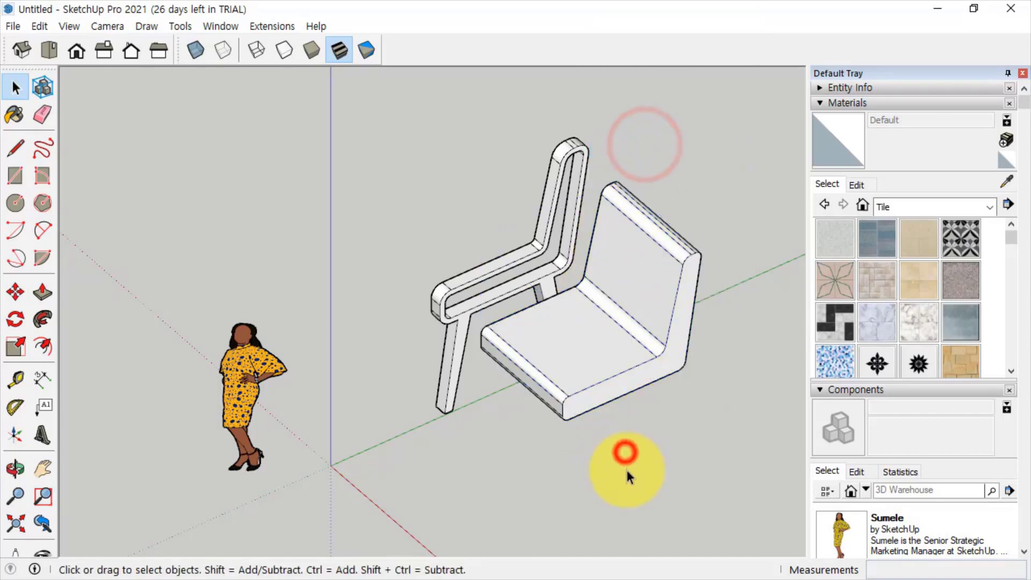
- In top view, move the seat group about 595 mm along the red axis so its side edge sits inside the side frame
left_click(47, 51)
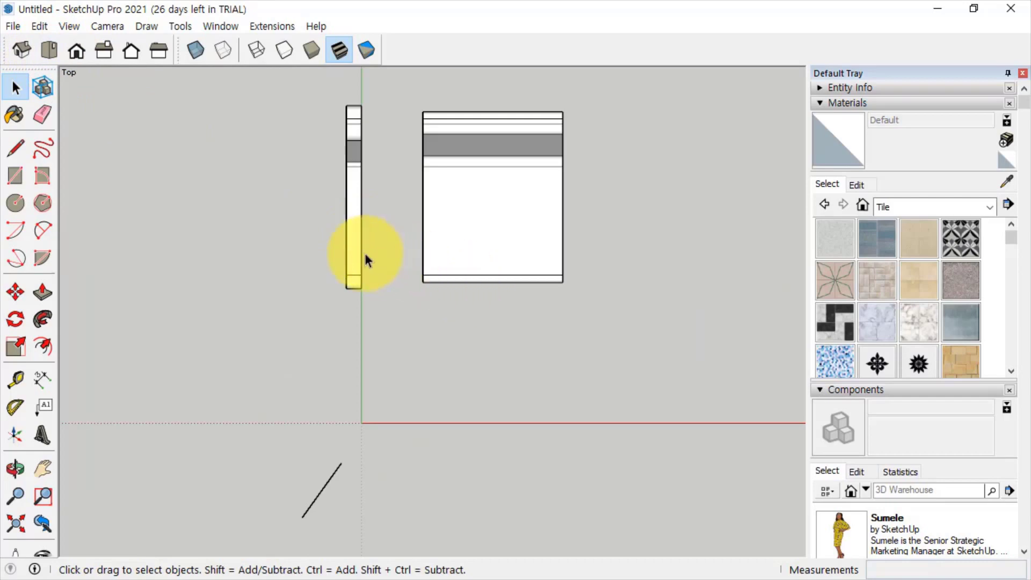
left_click(456, 305)
left_click(459, 272)
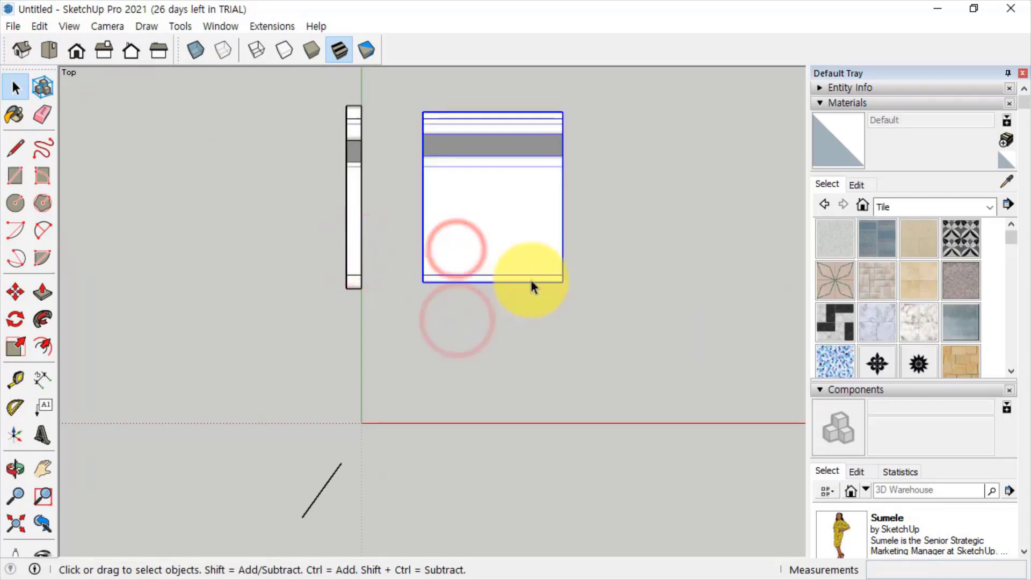
left_click(15, 291)
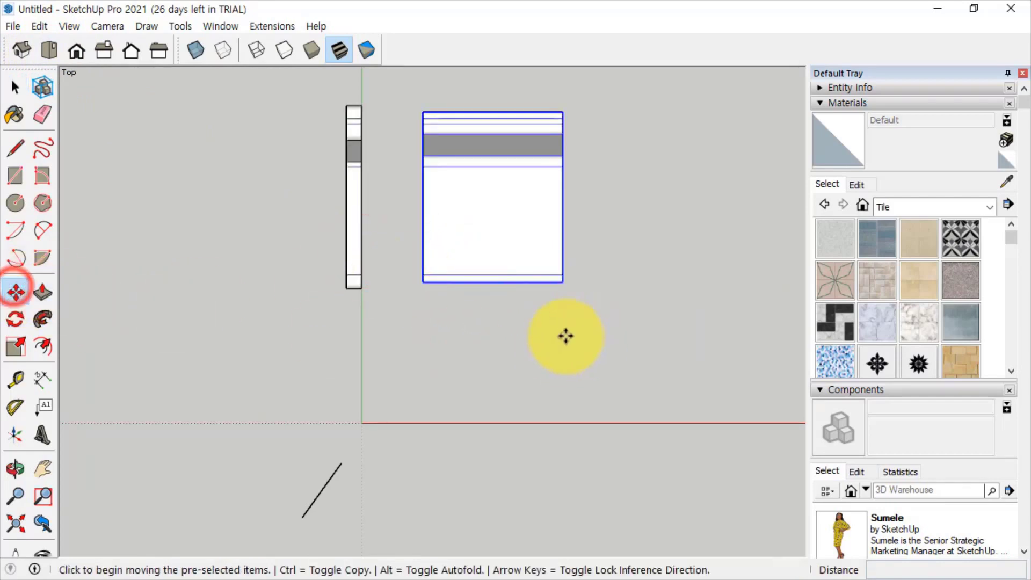
left_click(561, 337)
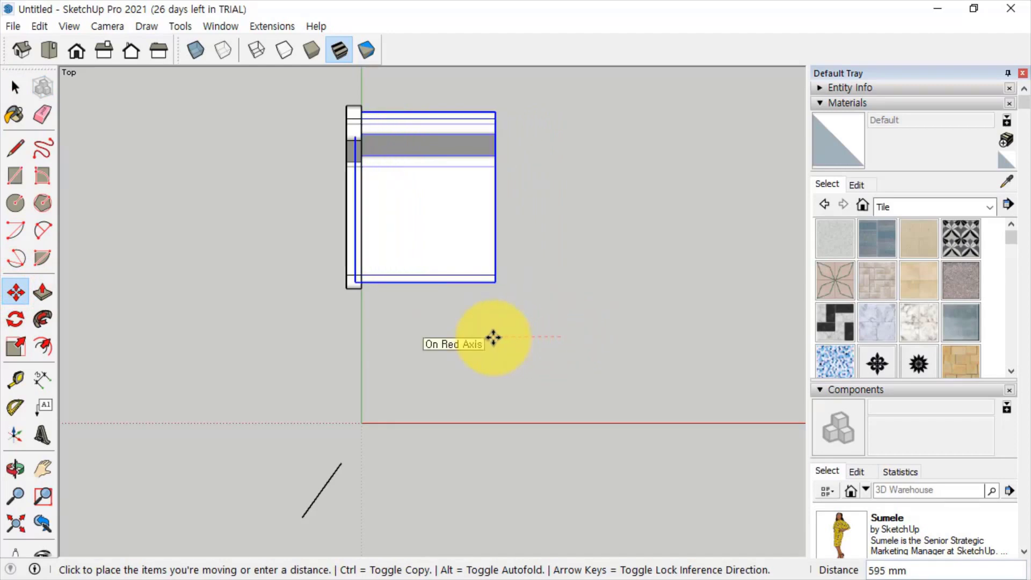
left_click(491, 337)
key("o")
left_click_drag(352, 292, 417, 350)
key("m")
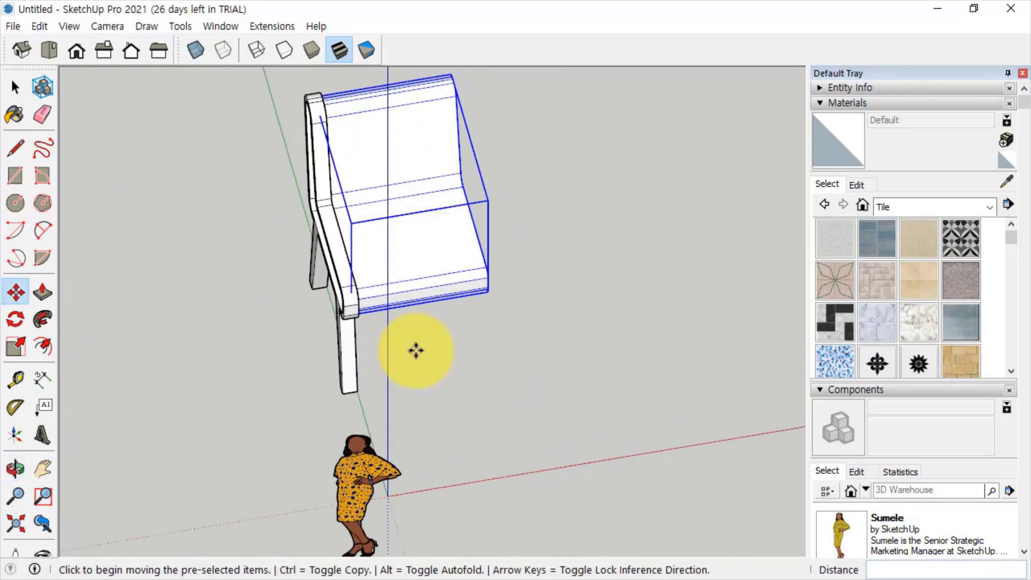
left_click(49, 50)
left_click(511, 392)
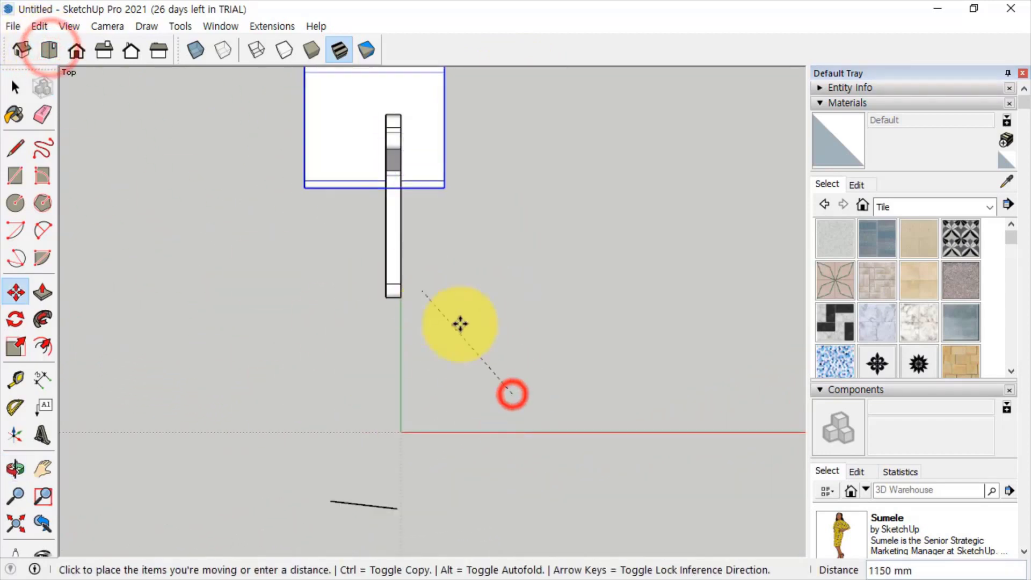
key("Escape")
- Copy the side frame group about 1276 mm along the red axis to the opposite side edge of the seat
key("space")
left_click(384, 290)
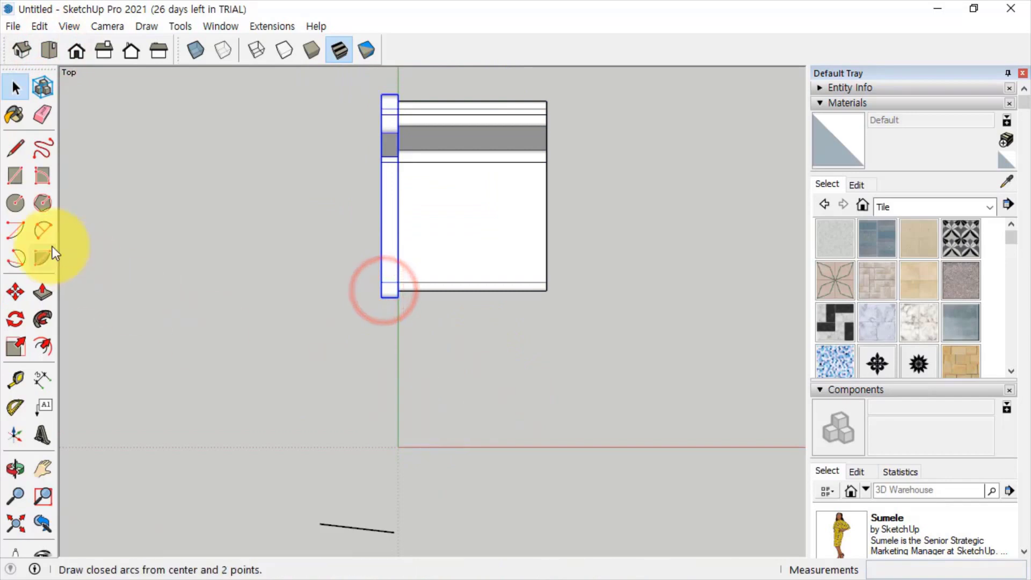
left_click(15, 292)
key("ctrl")
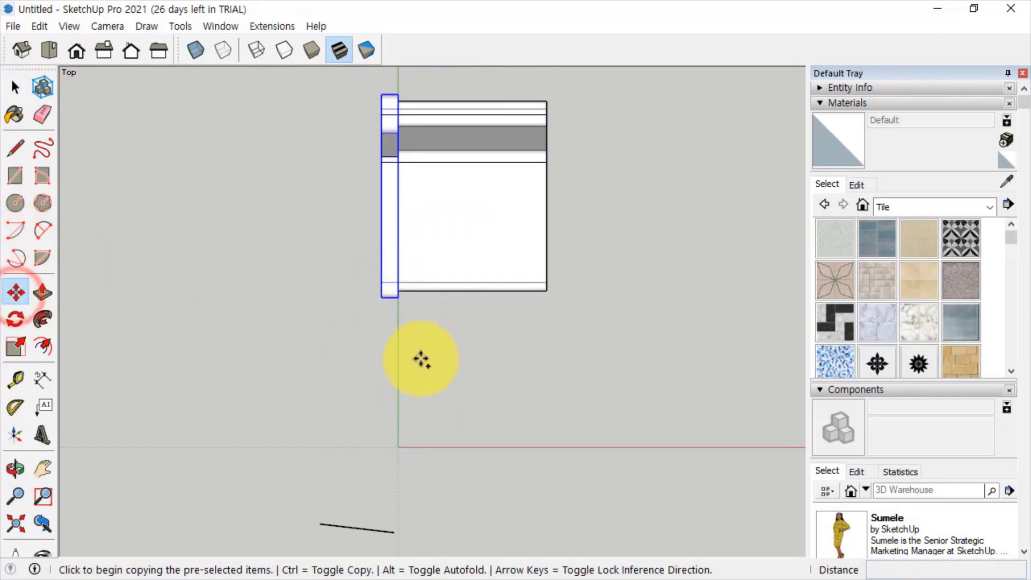
left_click(422, 353)
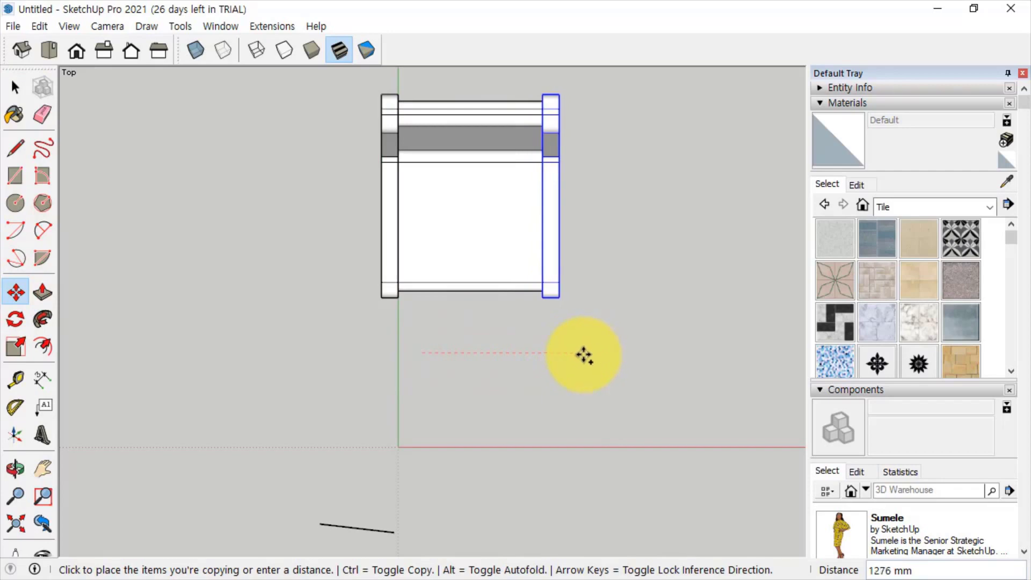
left_click(584, 354)
key("space")
left_click(453, 391)
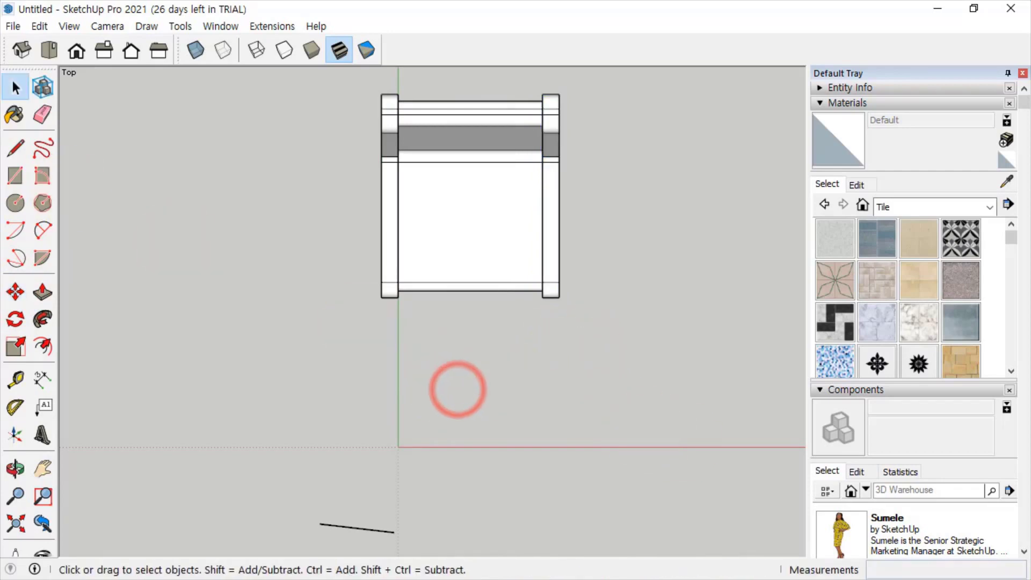
- Examine the assembled chair in isometric view, up close and from a distance, checking each side frame group
left_click(21, 51)
middle_click_drag(419, 369, 419, 304)
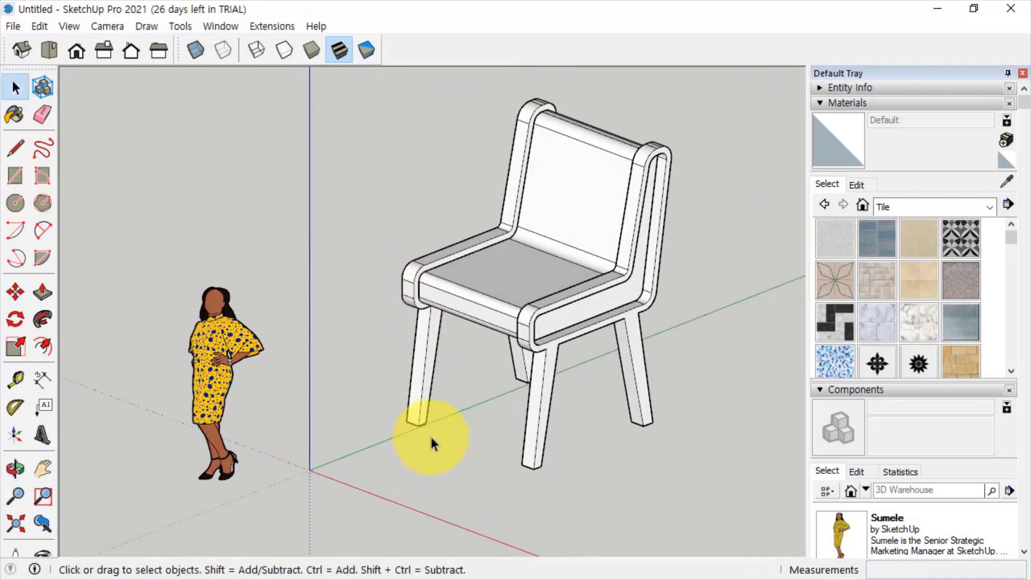
scroll(431, 437, "up", 3)
middle_click_drag(524, 425, 463, 442)
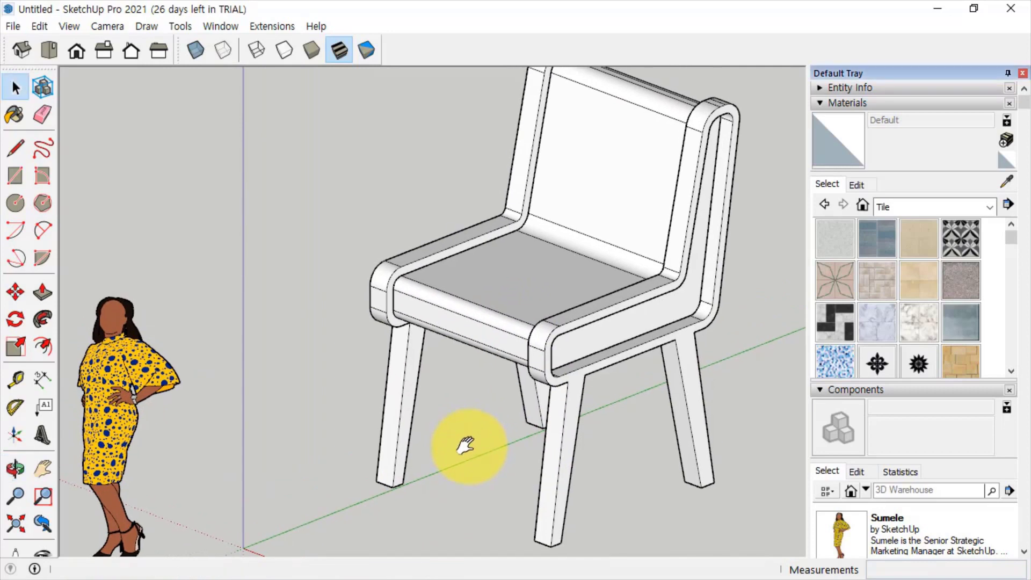
left_click(394, 268)
left_click(549, 330)
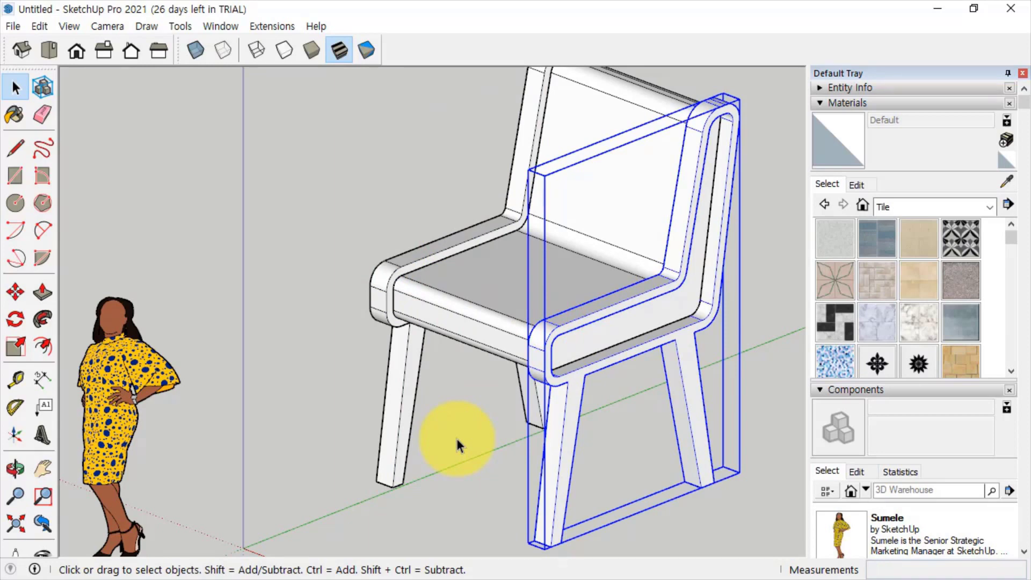
scroll(456, 409, "down", 3)
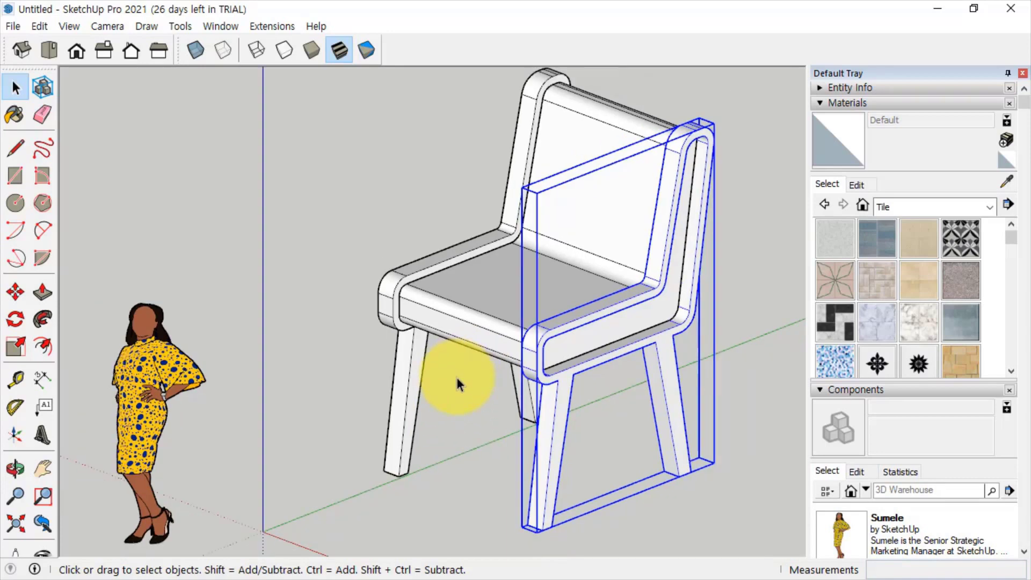
middle_click_drag(525, 293, 472, 298, "shift")
left_click(662, 237)
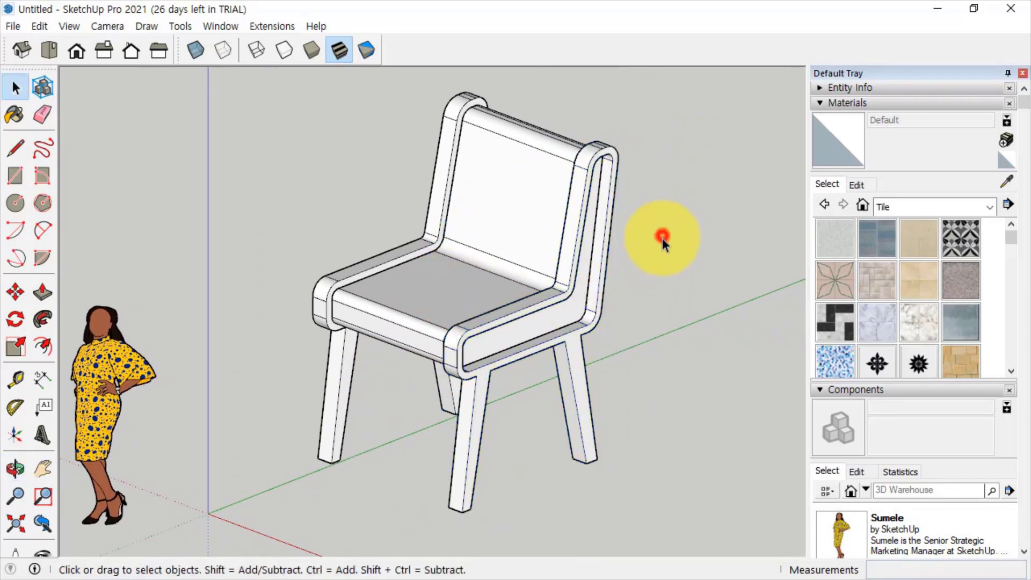
- Open the copied side frame group for editing
double_click(579, 224)
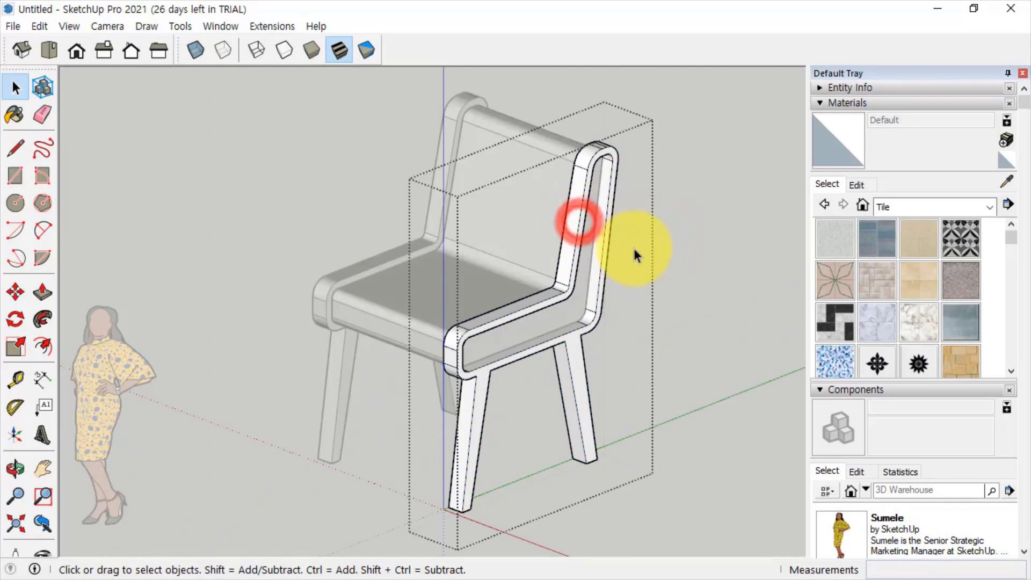
left_click(691, 239)
left_click(580, 209)
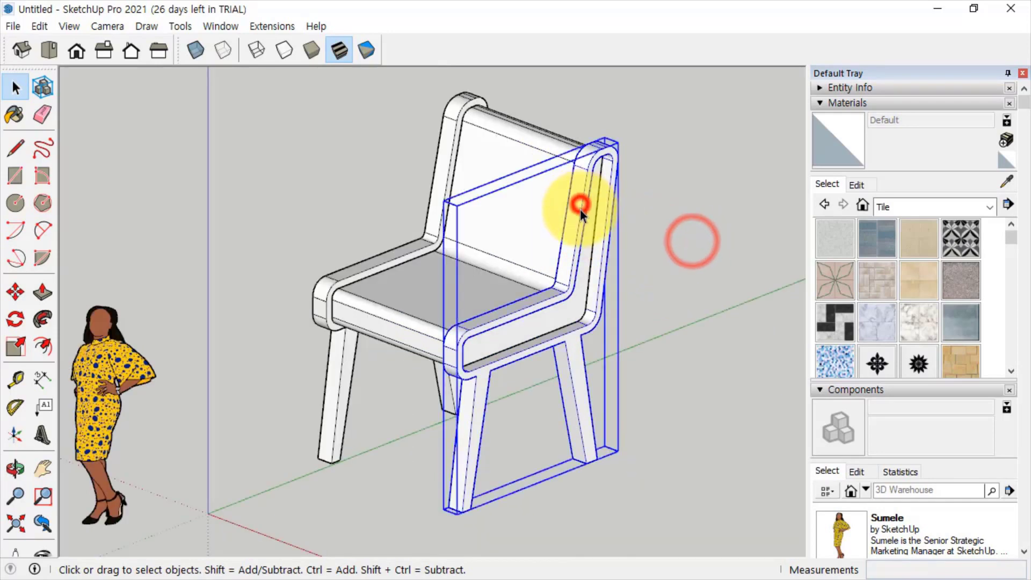
right_click(580, 210)
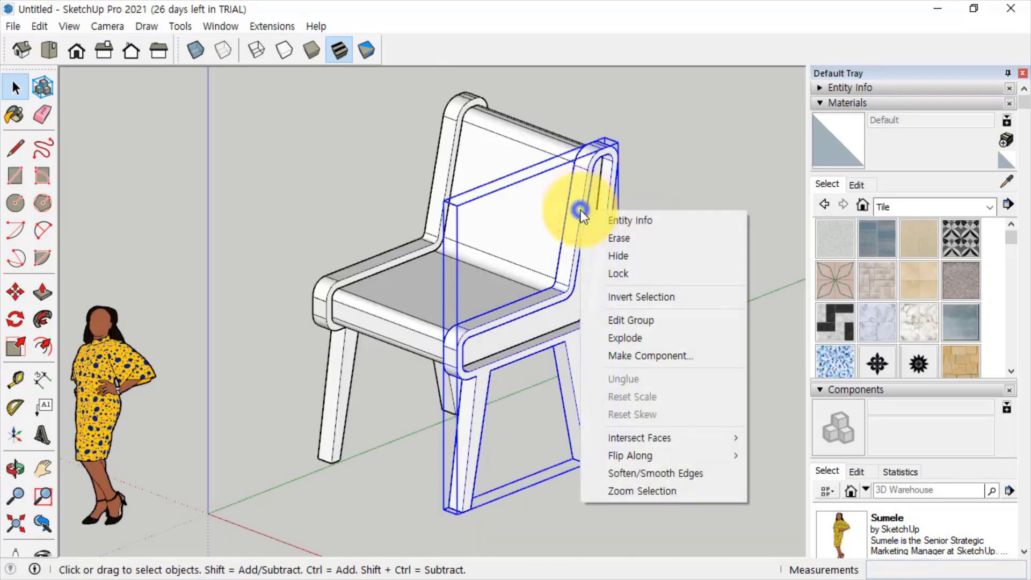
left_click(653, 320)
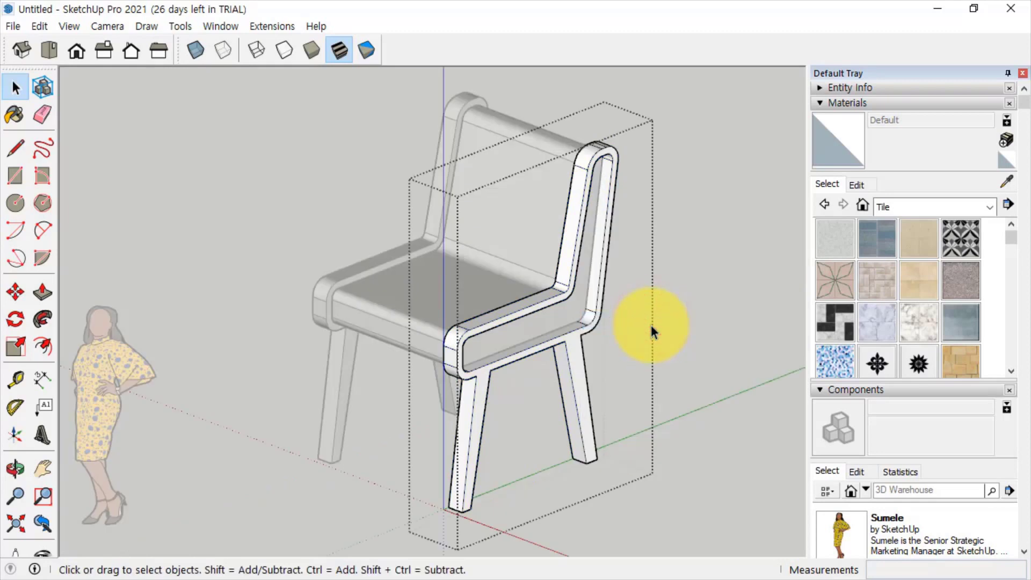
- Switch the materials library to the Colors collection and pick the dark grey Color M06
left_click(955, 206)
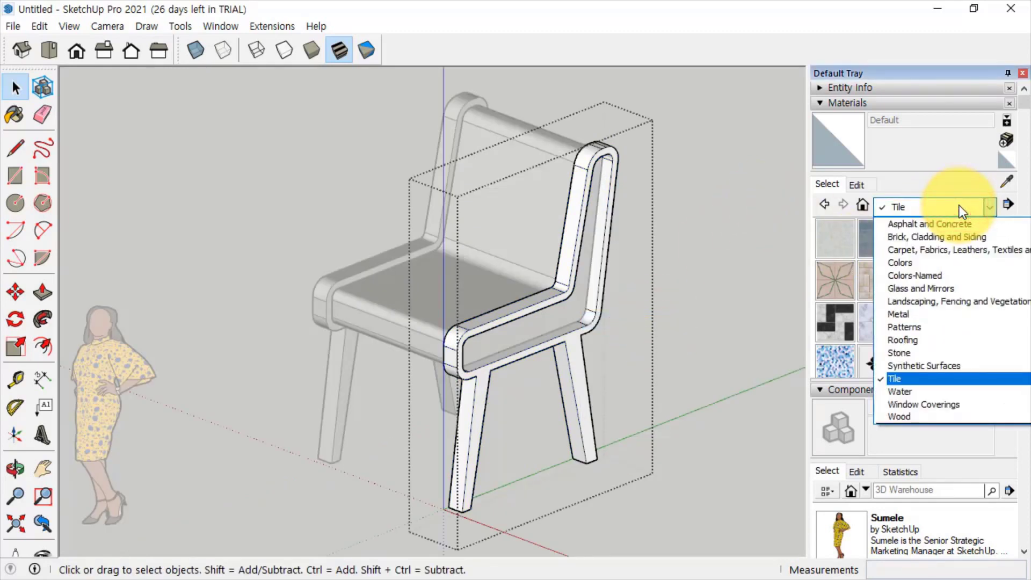
scroll(949, 239, "up", 1)
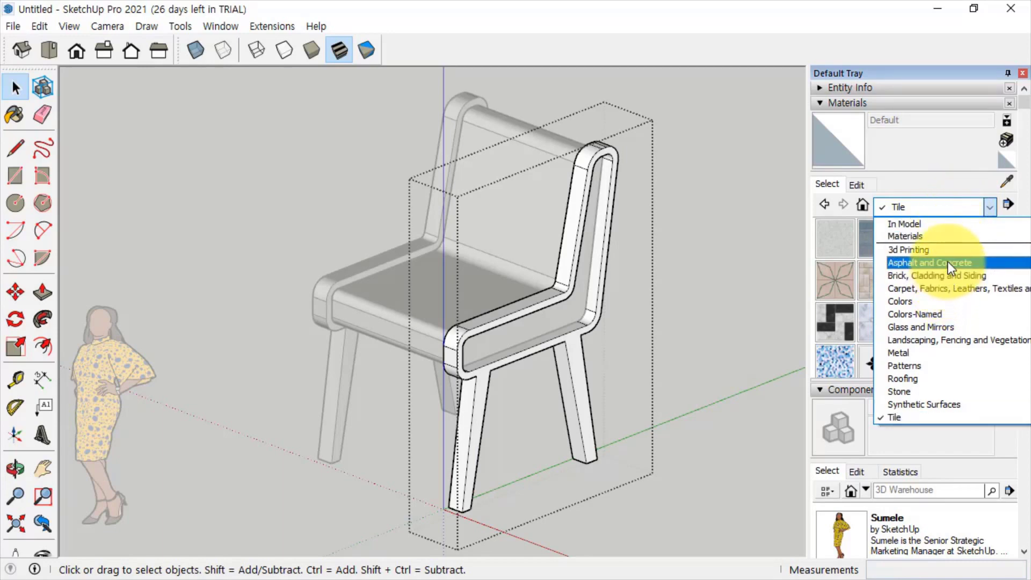
left_click(939, 301)
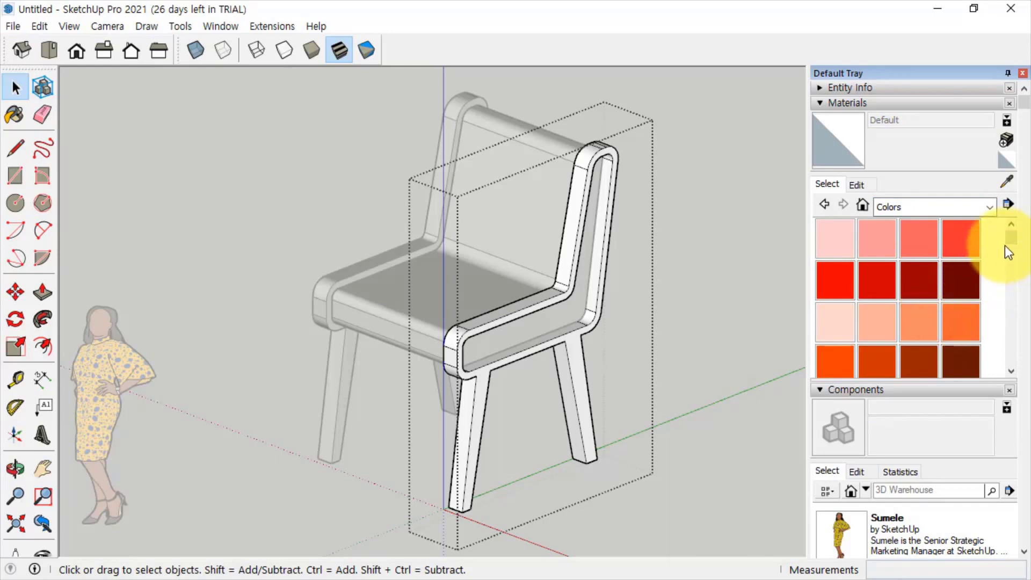
left_click_drag(1010, 239, 1009, 346)
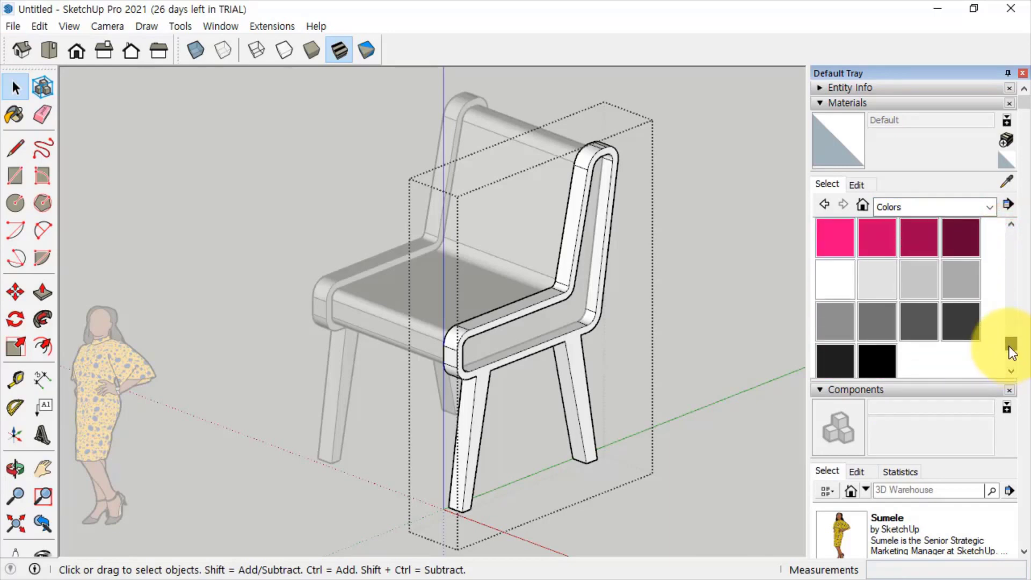
left_click(922, 327)
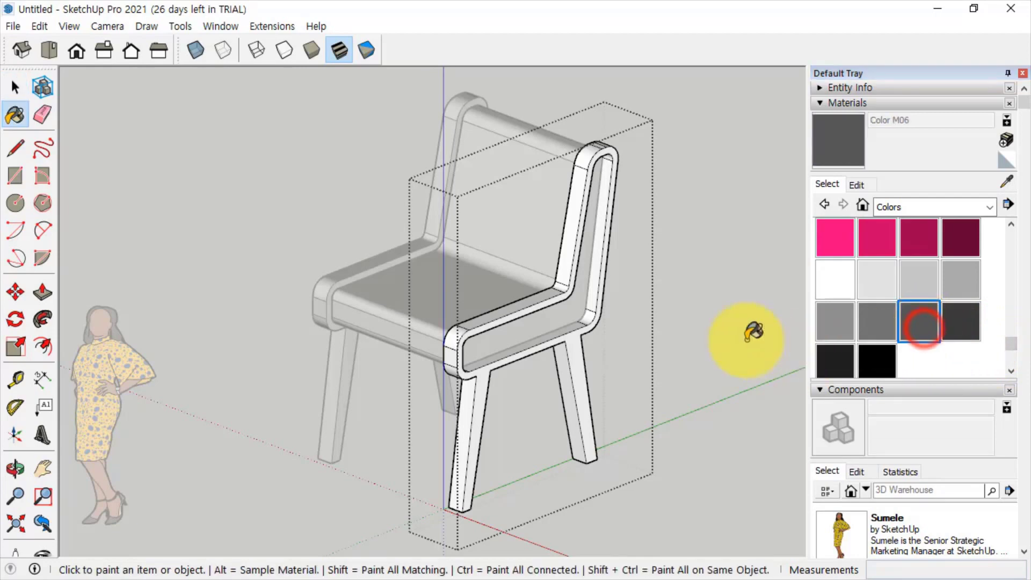
- Paint the upper and outer faces of the copied side frame one by one with Color M06
left_click(559, 288)
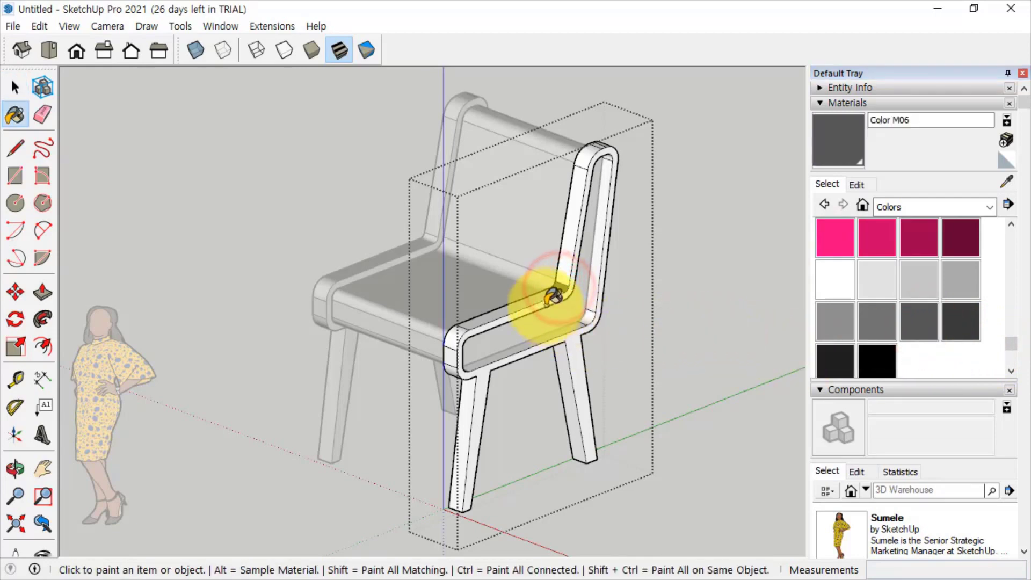
left_click(546, 297)
left_click(572, 232)
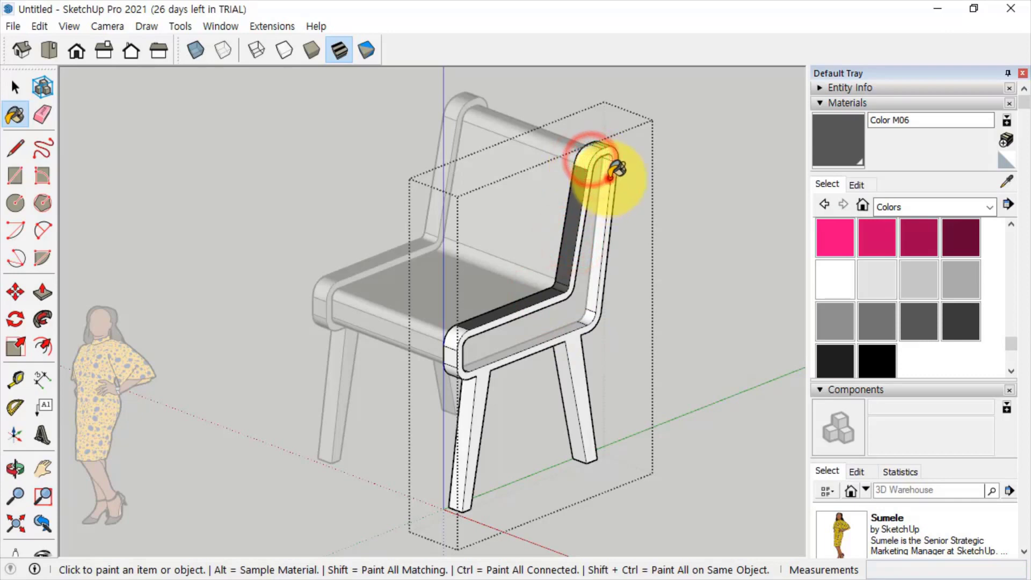
left_click(591, 154)
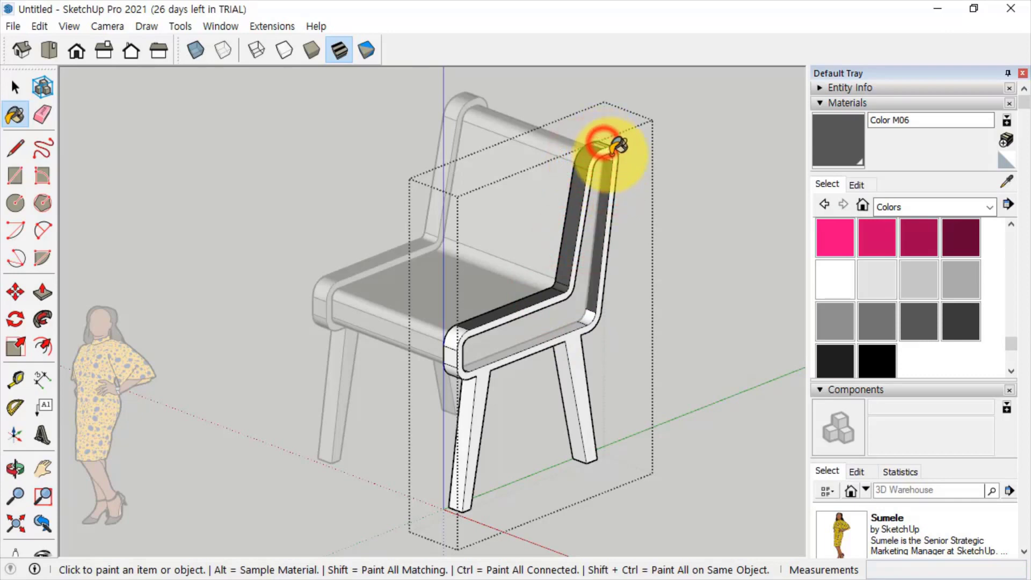
left_click(609, 152)
- Paint all faces of the copied side frame and its legs together with Color M06, and close the group
key("space")
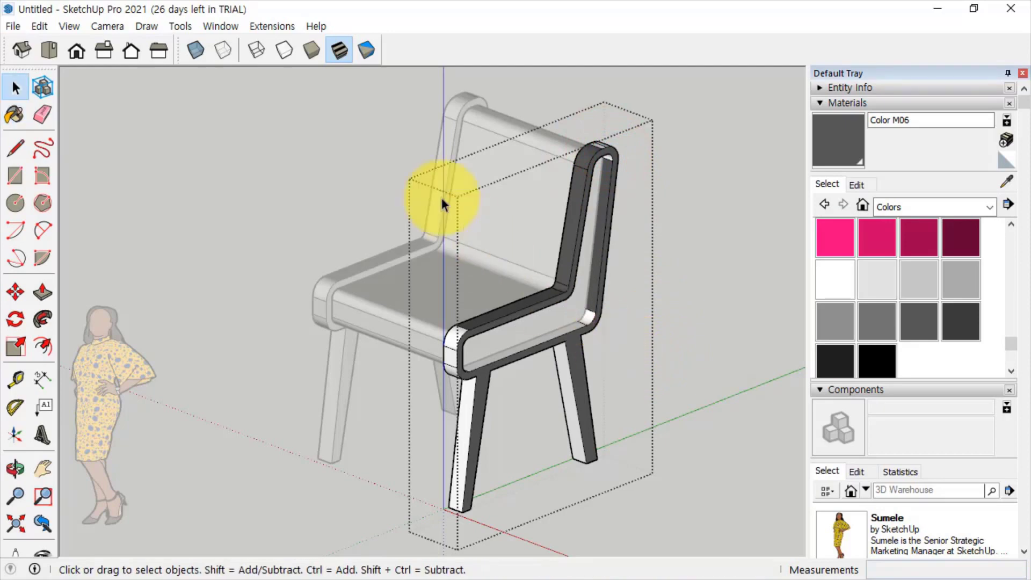
mouse_move(364, 111)
left_mouse_down()
mouse_move(628, 419)
mouse_move(714, 548)
left_mouse_up()
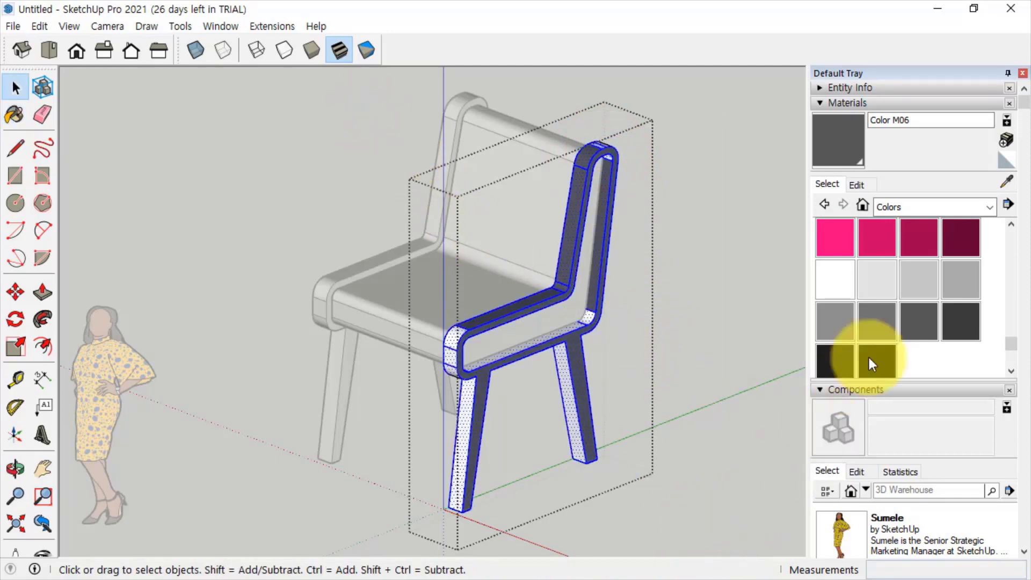
left_click(918, 327)
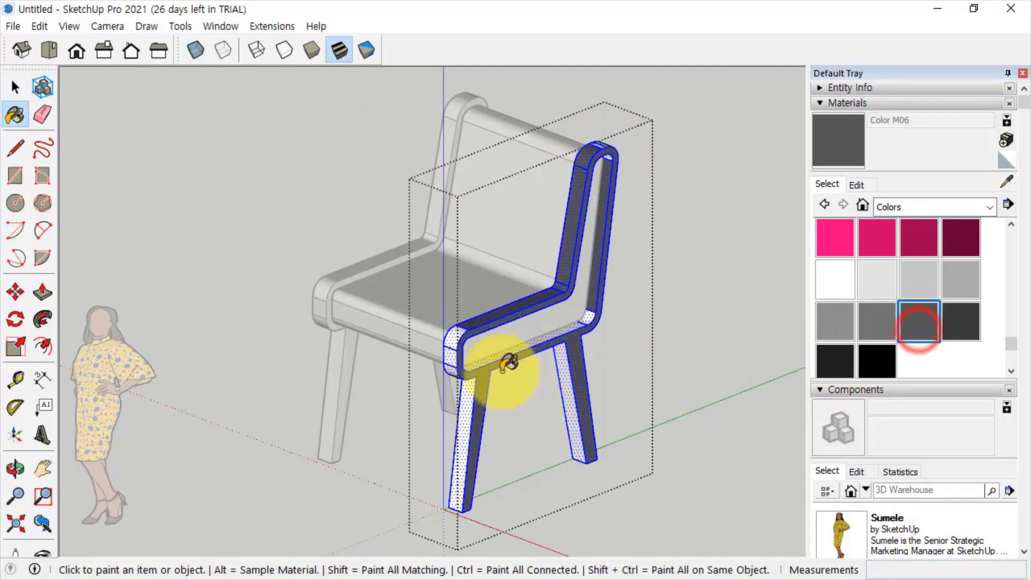
left_click(456, 335)
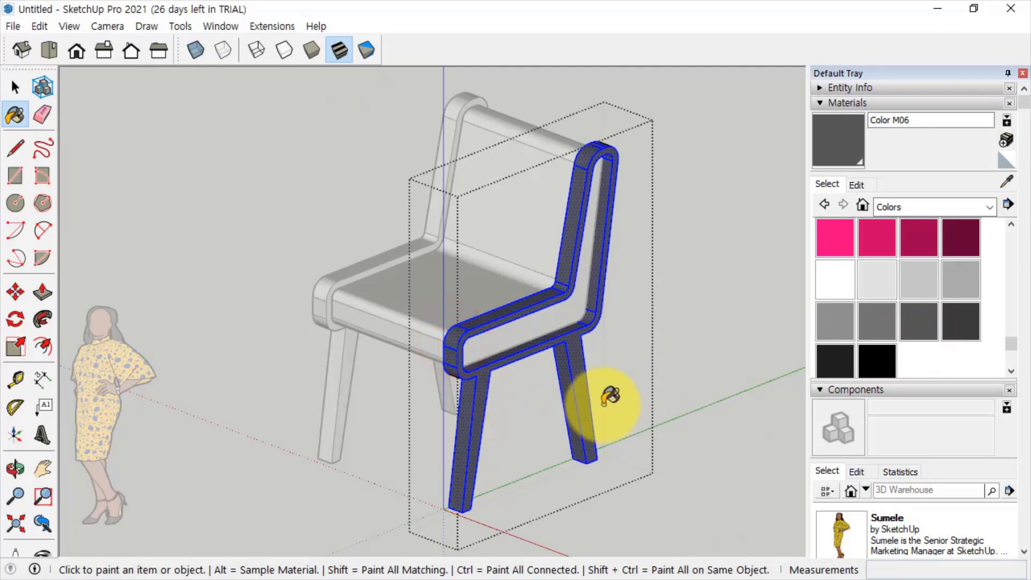
key("space")
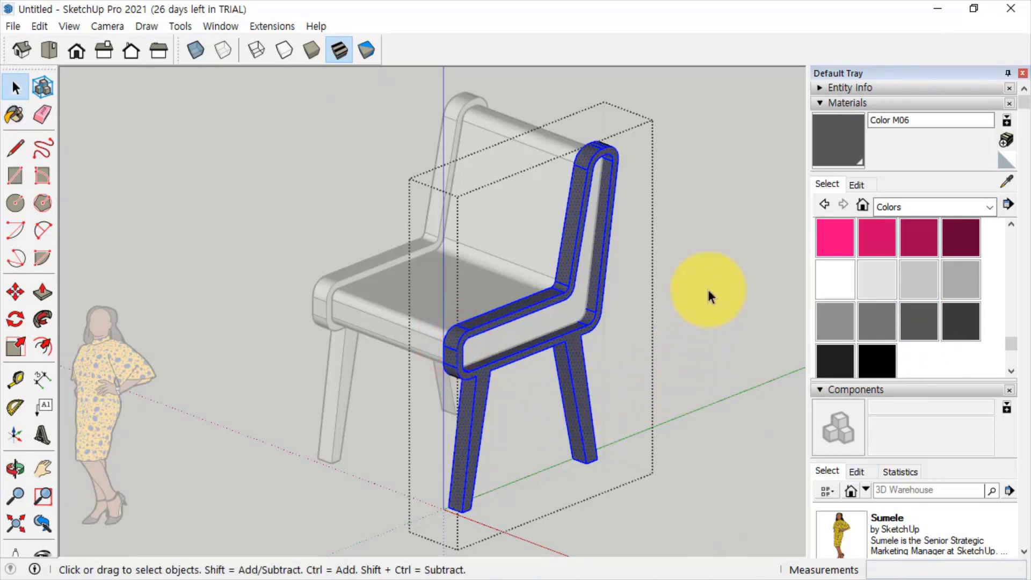
left_click(717, 236)
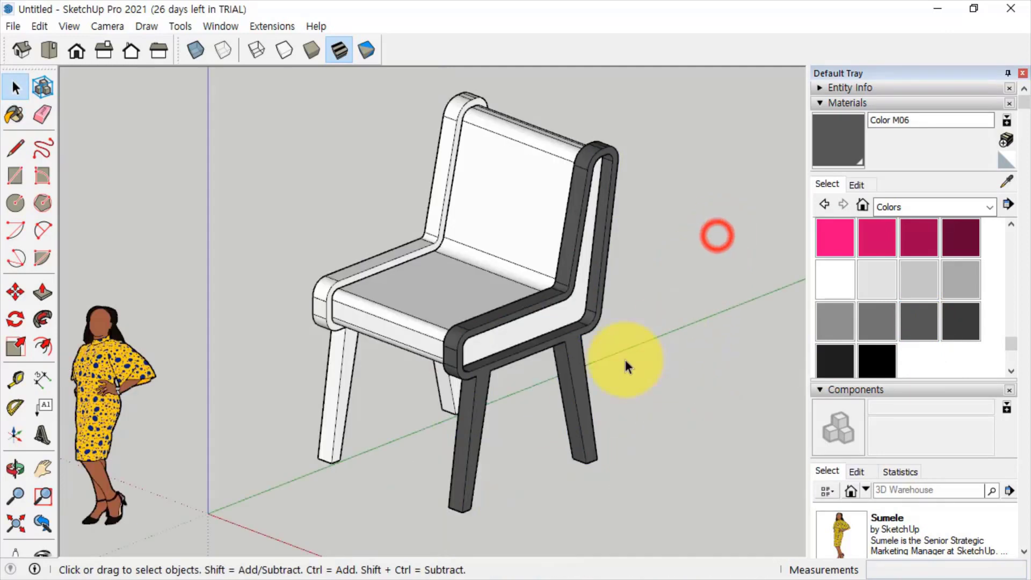
- Edit the original side frame group, paint all its faces and legs with Color M06, and close the group
left_click(324, 290)
right_click(329, 290)
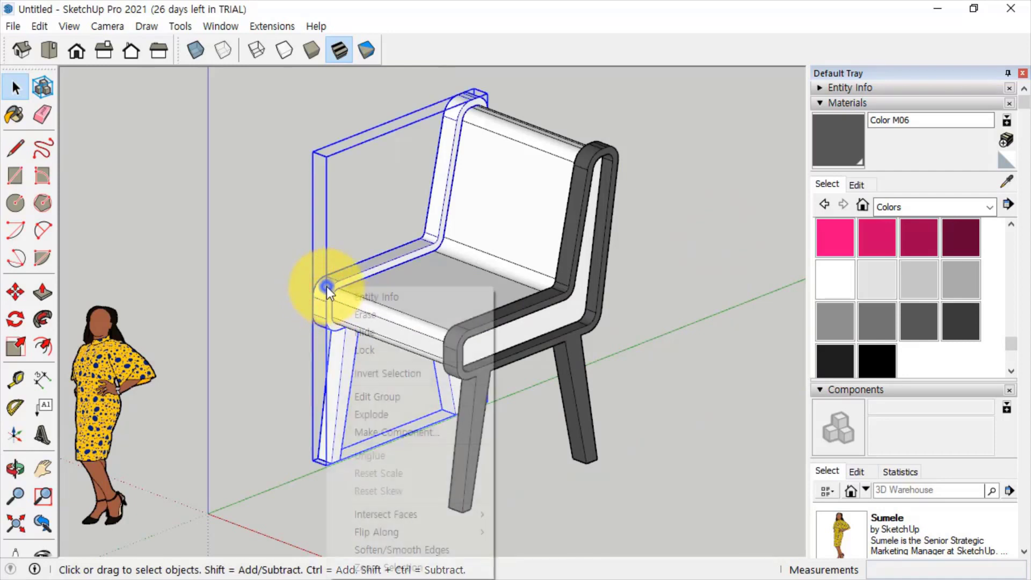
left_click(394, 398)
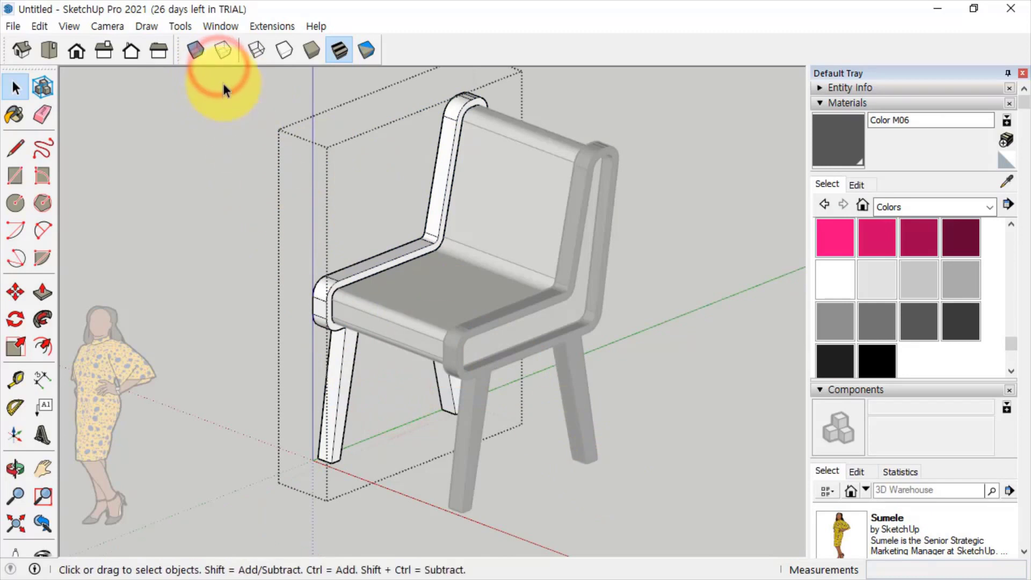
left_click_drag(223, 85, 658, 512)
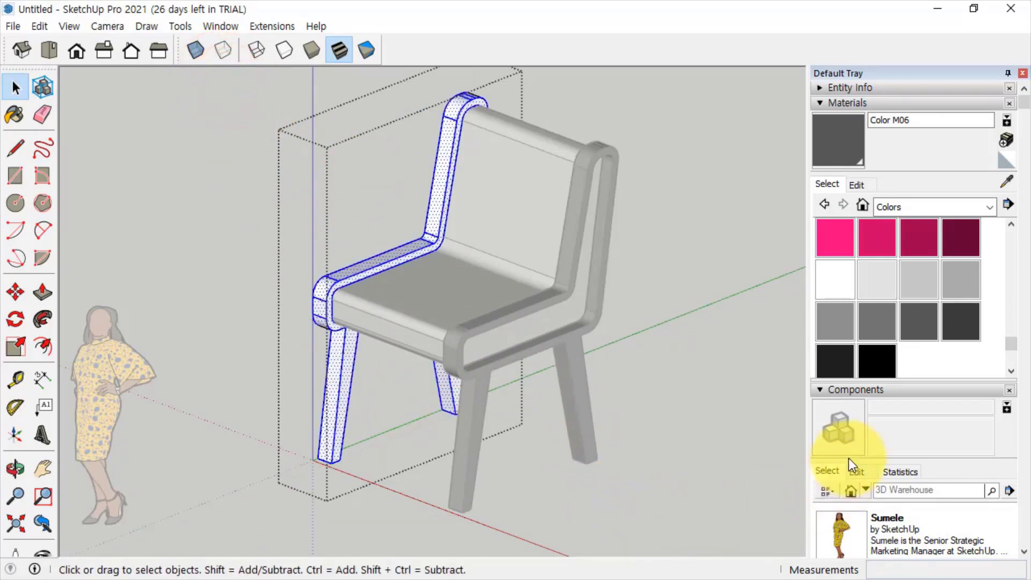
left_click(918, 321)
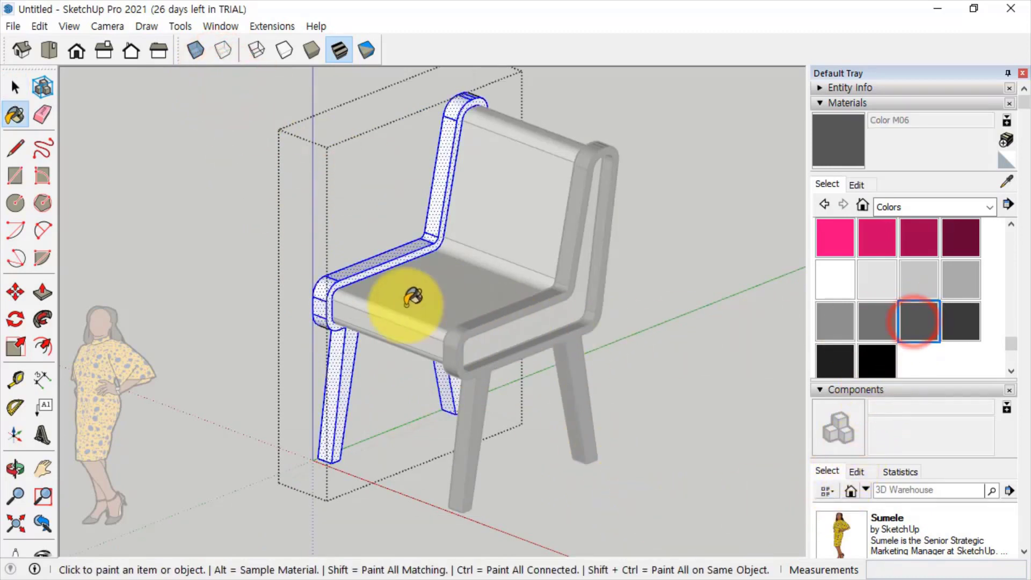
left_click(353, 268)
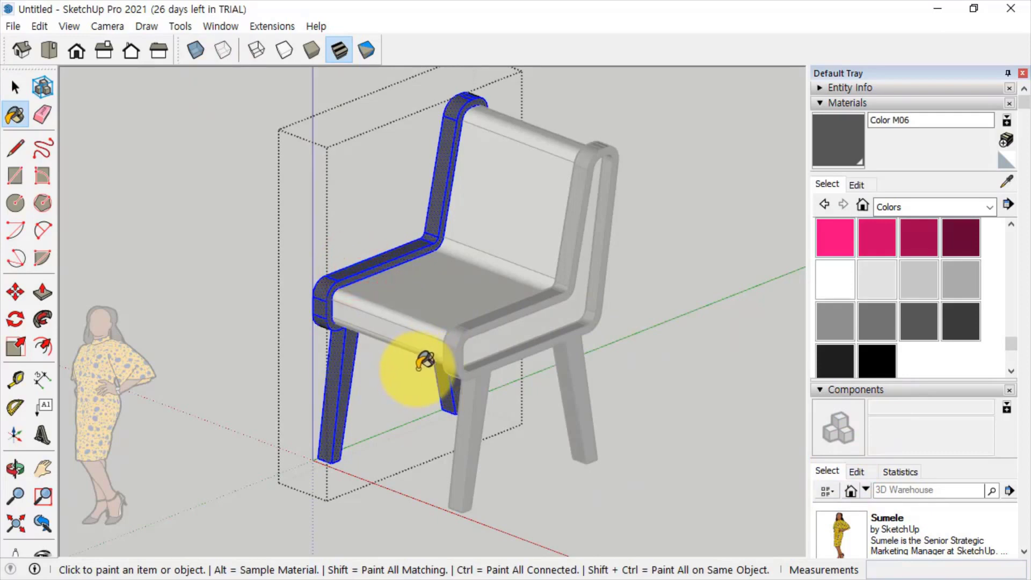
key("space")
left_click(674, 261)
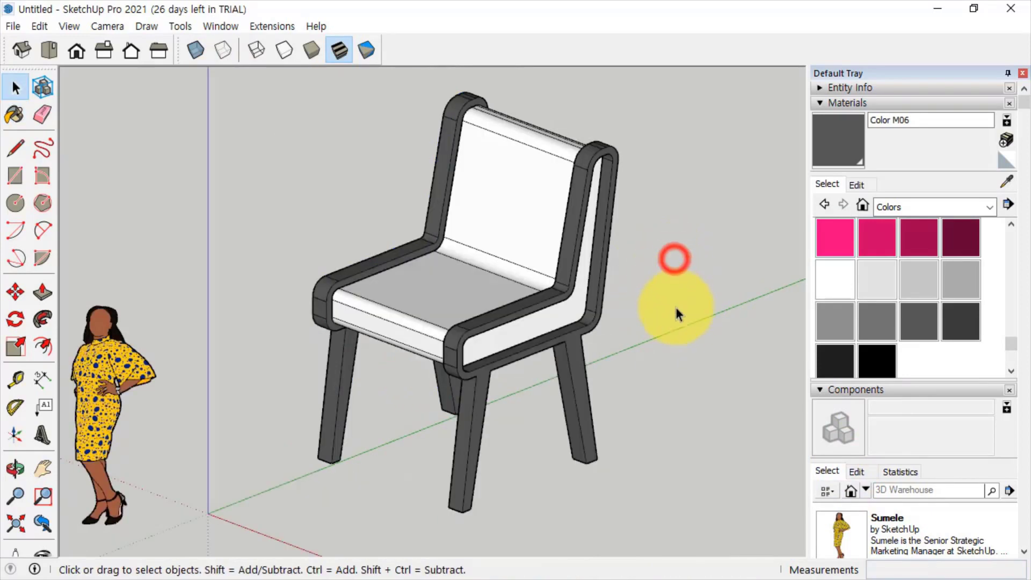
left_click(515, 199)
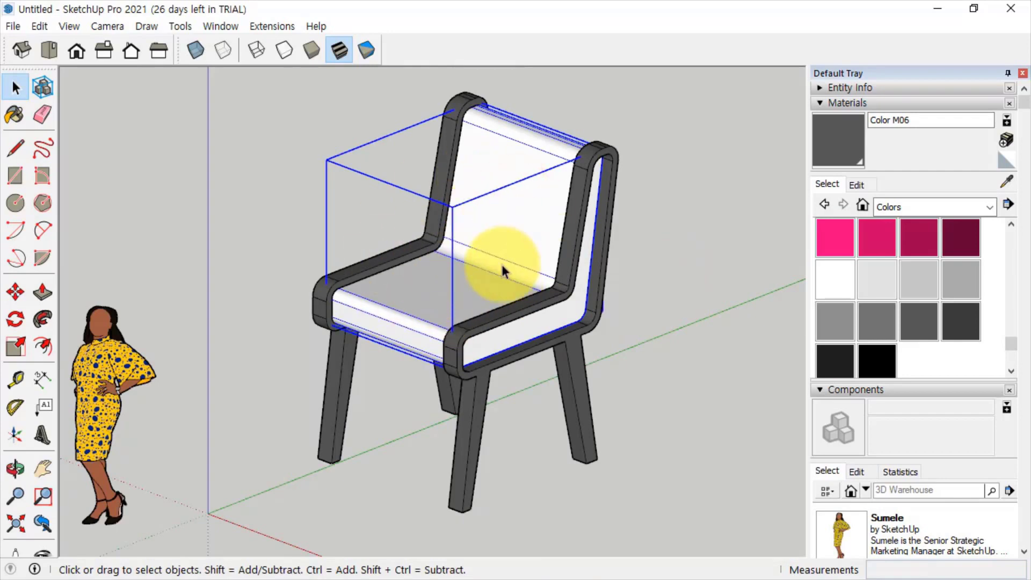
left_click(680, 260)
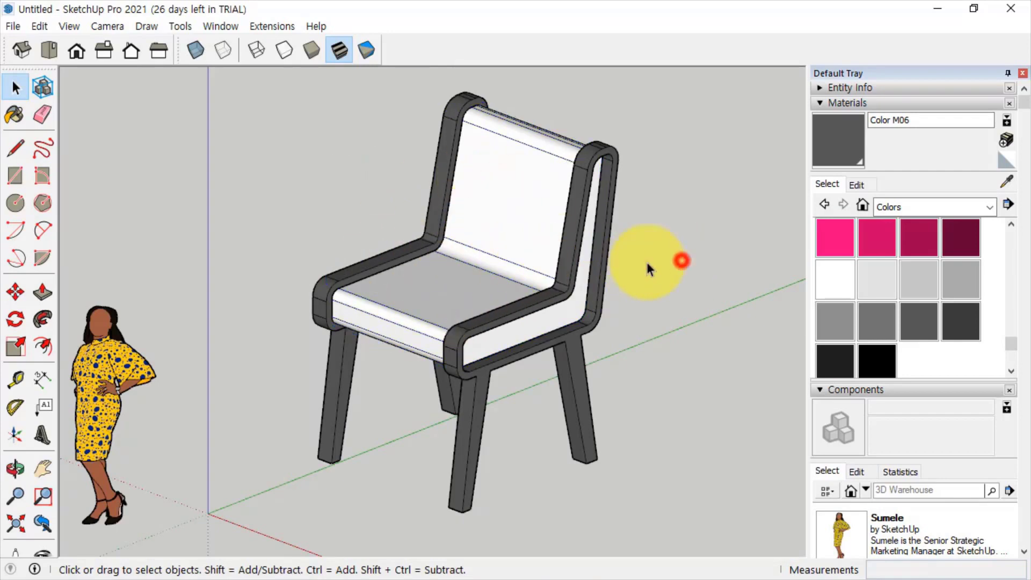
- Open the seat and backrest group for editing
double_click(506, 221)
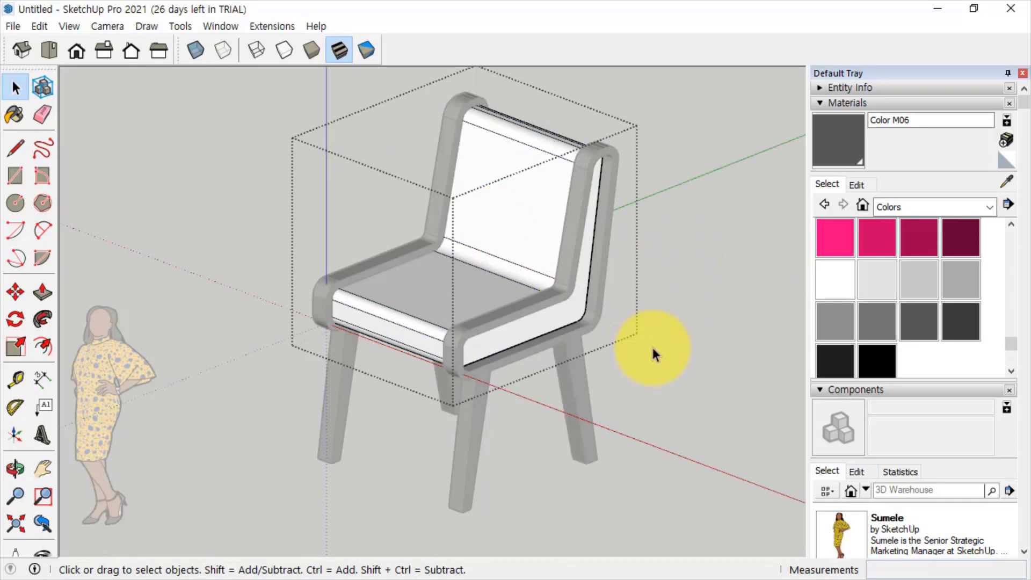
left_click(686, 299)
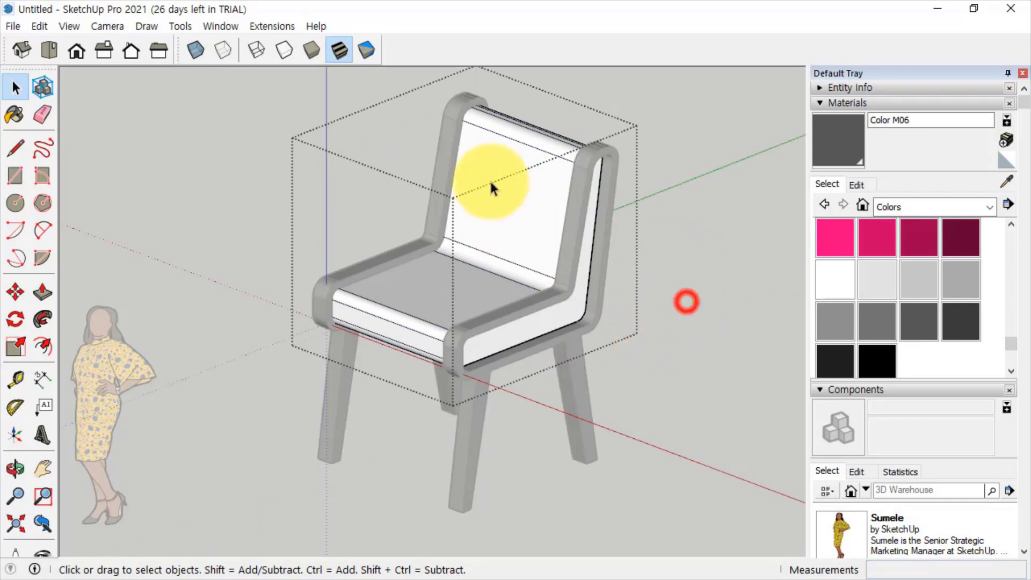
left_click(684, 189)
right_click(519, 184)
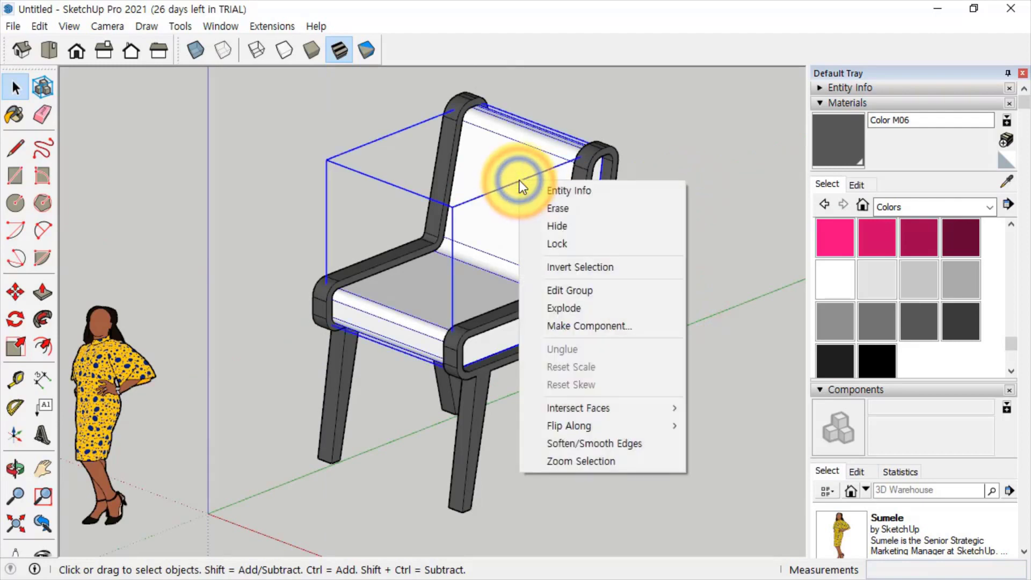
left_click(568, 291)
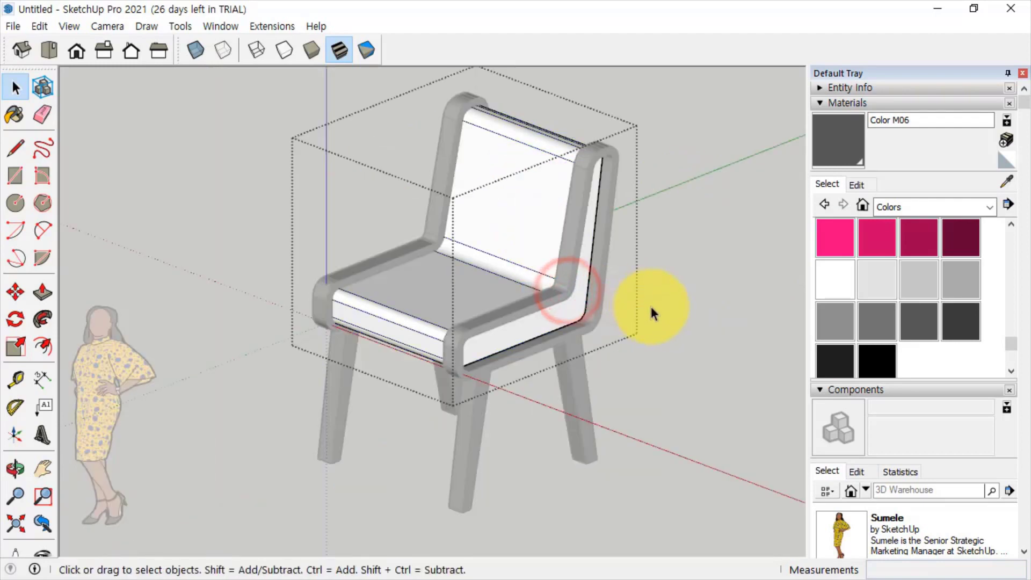
- Switch to the Carpet, Fabrics, Leathers material collection, pick Leather Red Brown and paint the seat's upper face with it
left_click(910, 205)
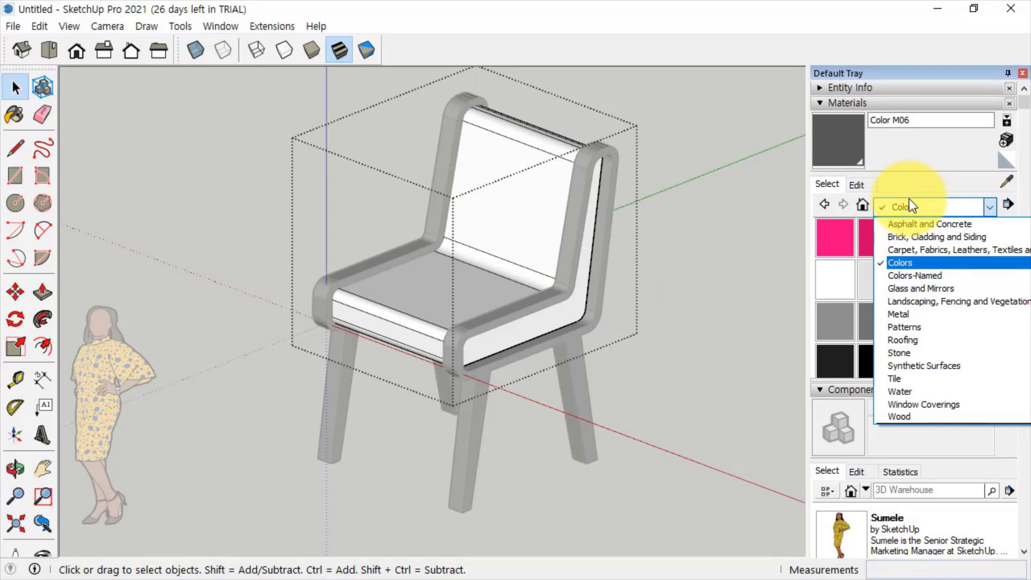
left_click(970, 249)
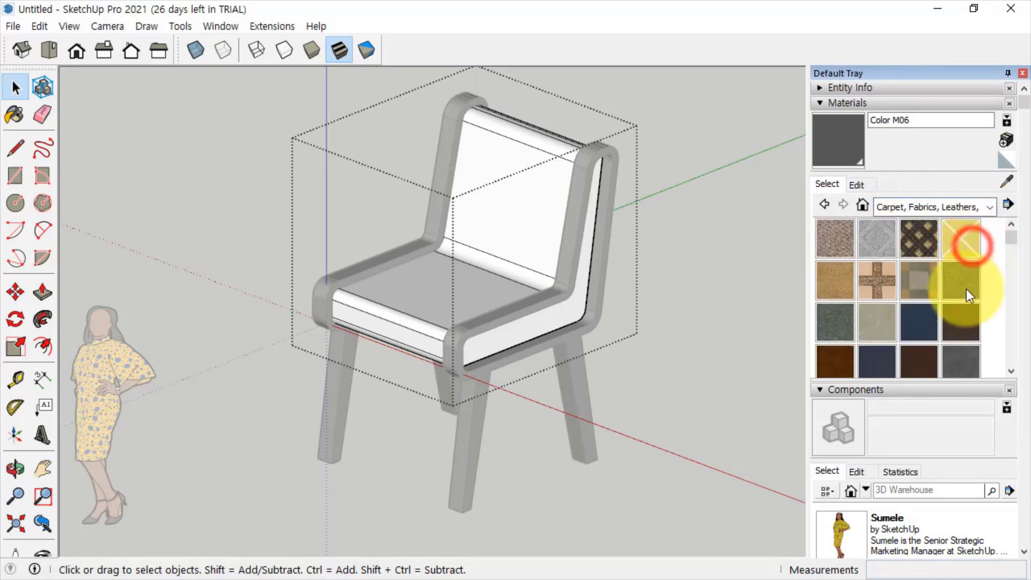
mouse_move(1012, 246)
left_mouse_down()
mouse_move(1012, 335)
mouse_move(1022, 220)
mouse_move(1023, 257)
mouse_move(1007, 269)
left_mouse_up()
left_click(835, 325)
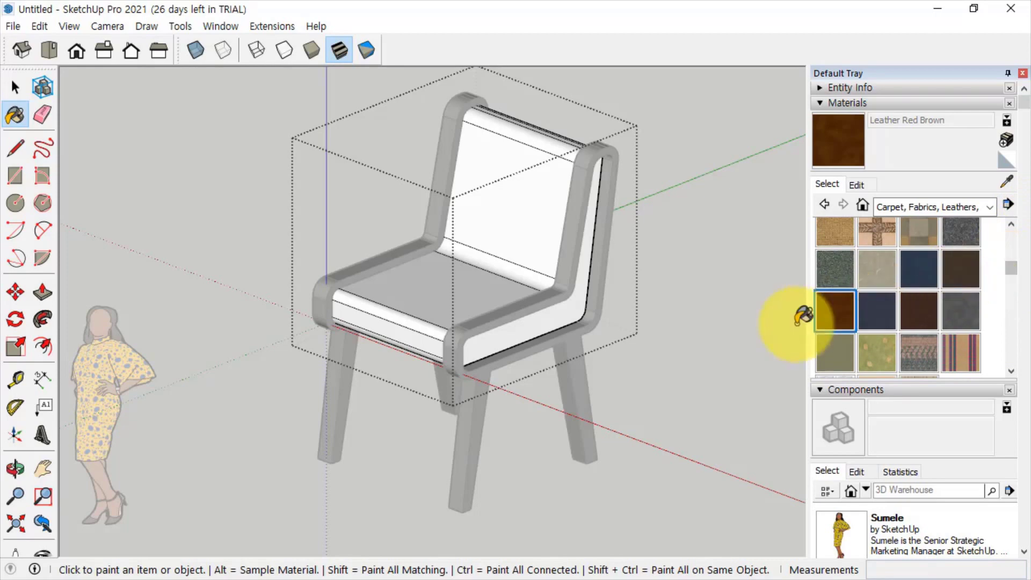
left_click(846, 313)
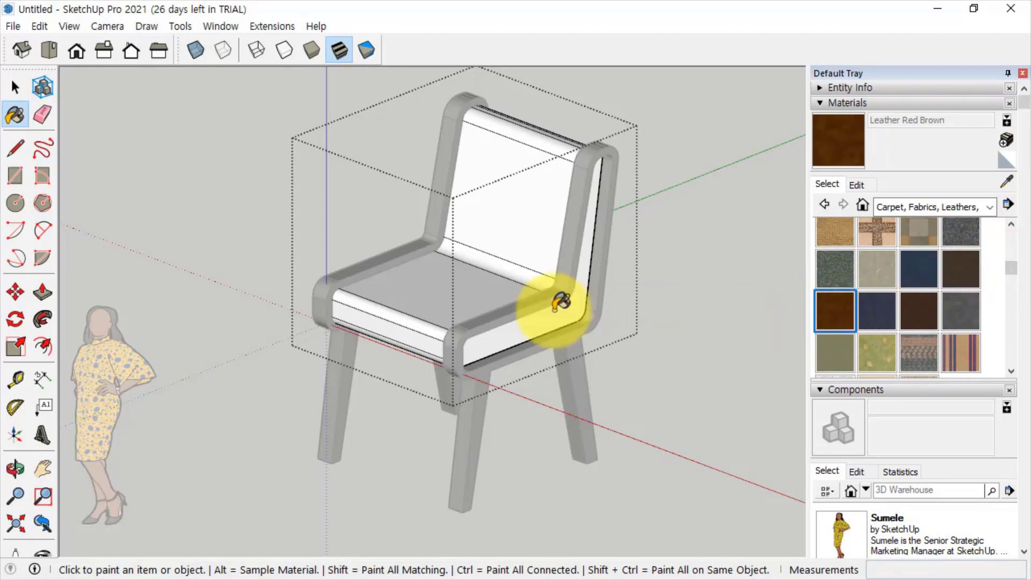
mouse_move(553, 299)
middle_mouse_down()
mouse_move(491, 295)
mouse_move(472, 375)
mouse_move(472, 362)
middle_mouse_up()
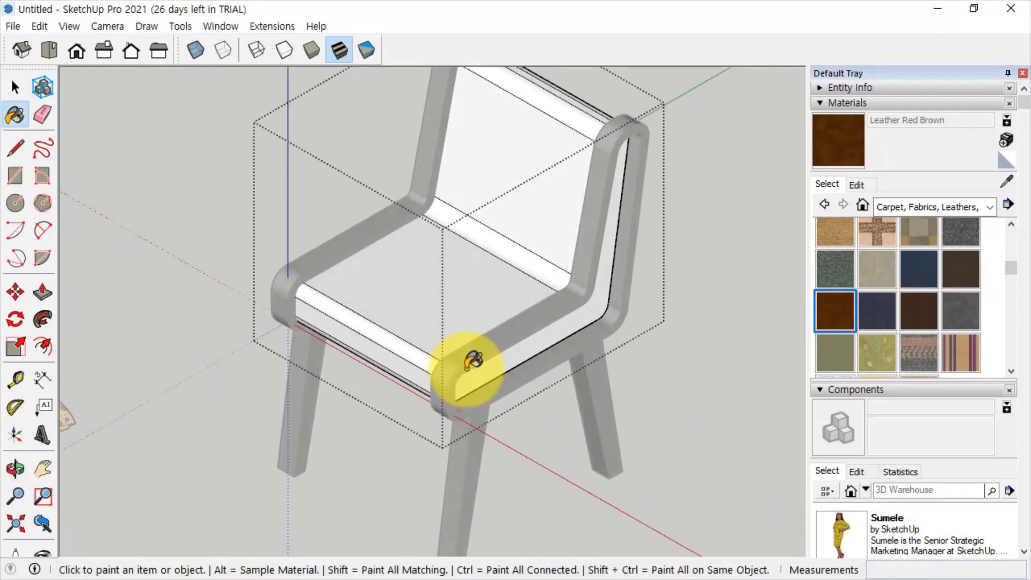
scroll(437, 292, "up", 3)
left_click(435, 292)
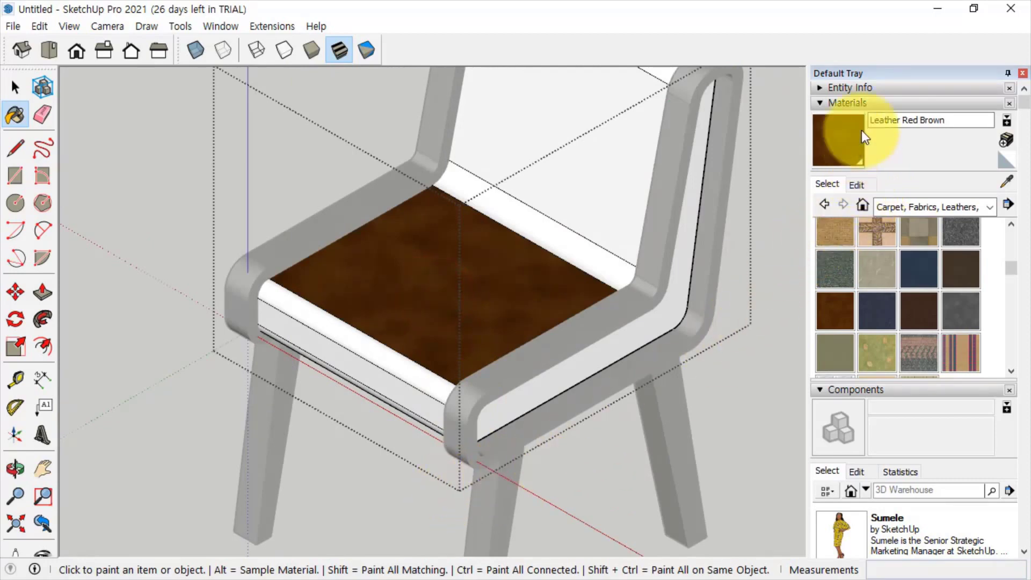
- Brighten the Leather Red Brown material to a light orange-brown and return to the material selection
left_click(865, 185)
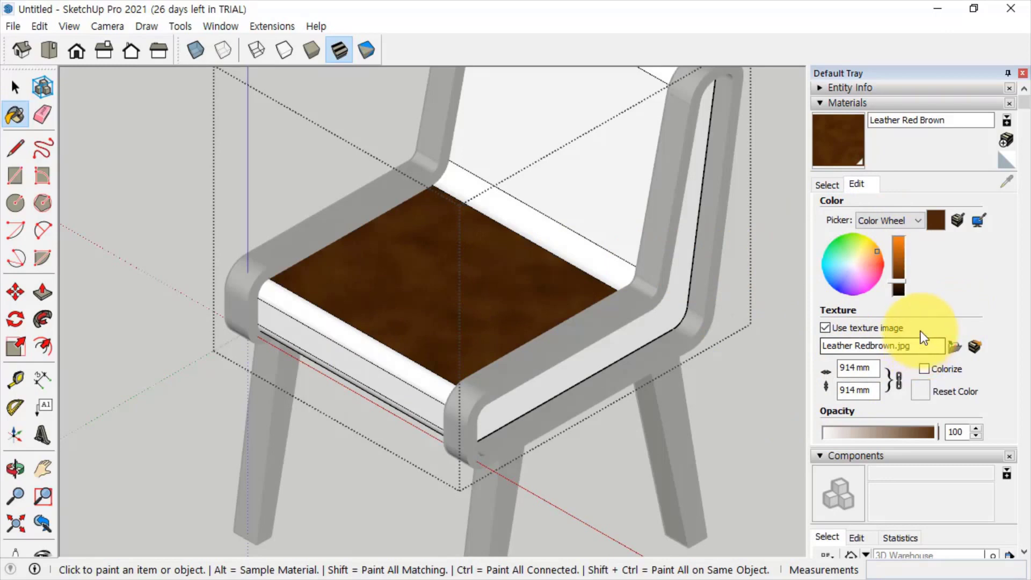
left_click_drag(901, 284, 903, 255)
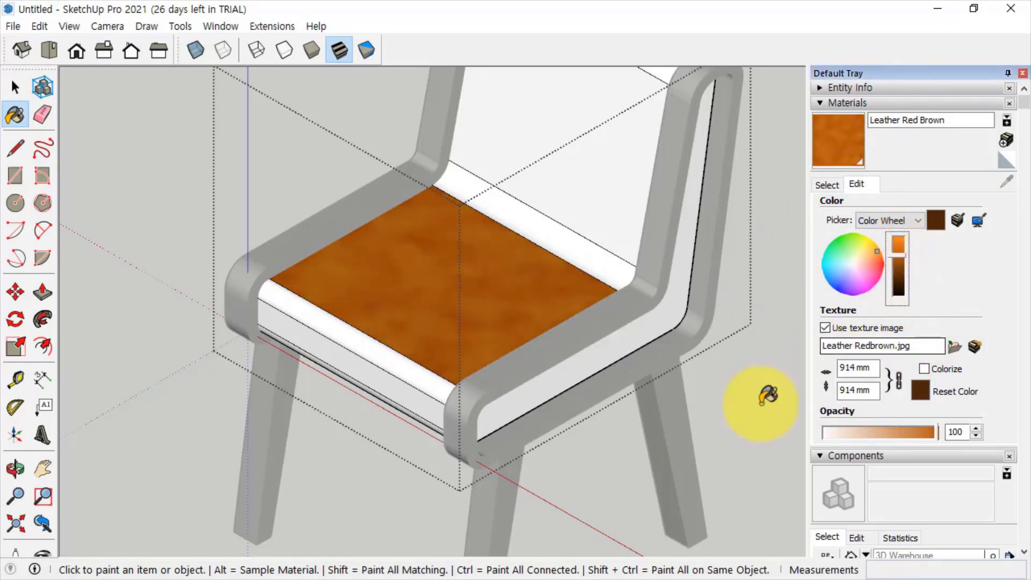
left_click(837, 190)
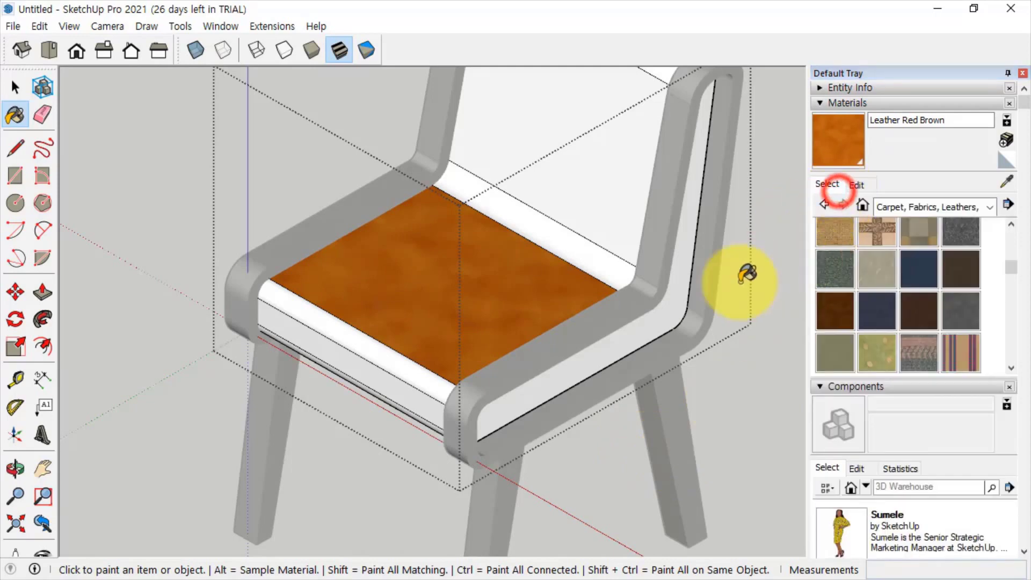
- Paint the backrest front, the curve joining it to the seat, and the seat's rounded and flat front faces with Leather Red Brown
left_click(582, 251)
left_click(616, 202)
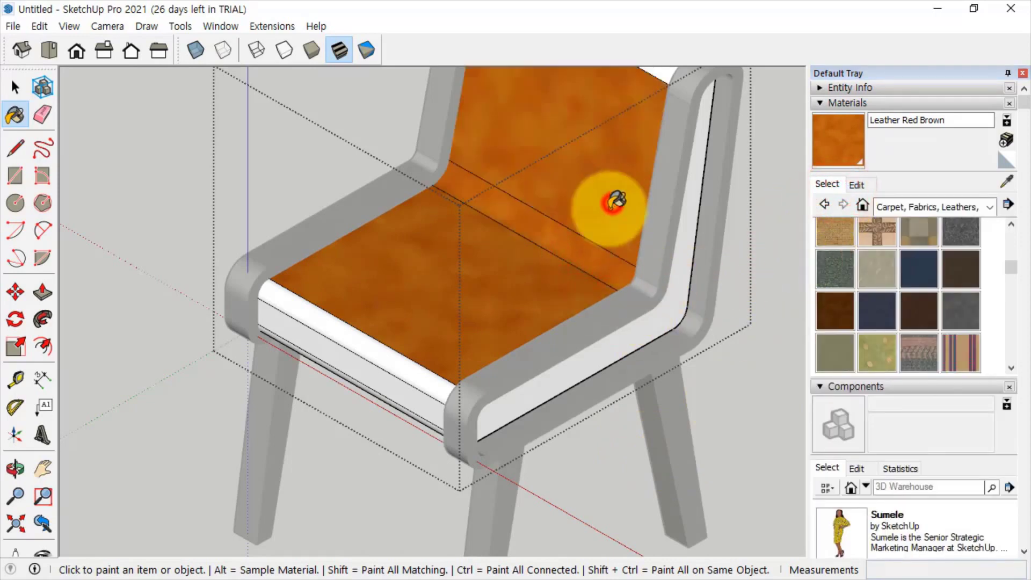
left_click(404, 363)
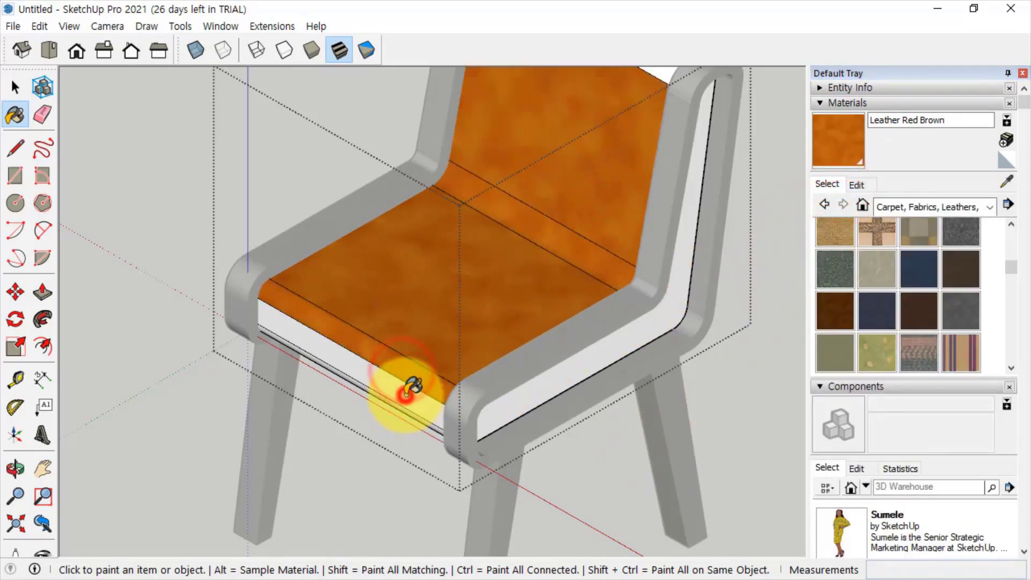
left_click(406, 394)
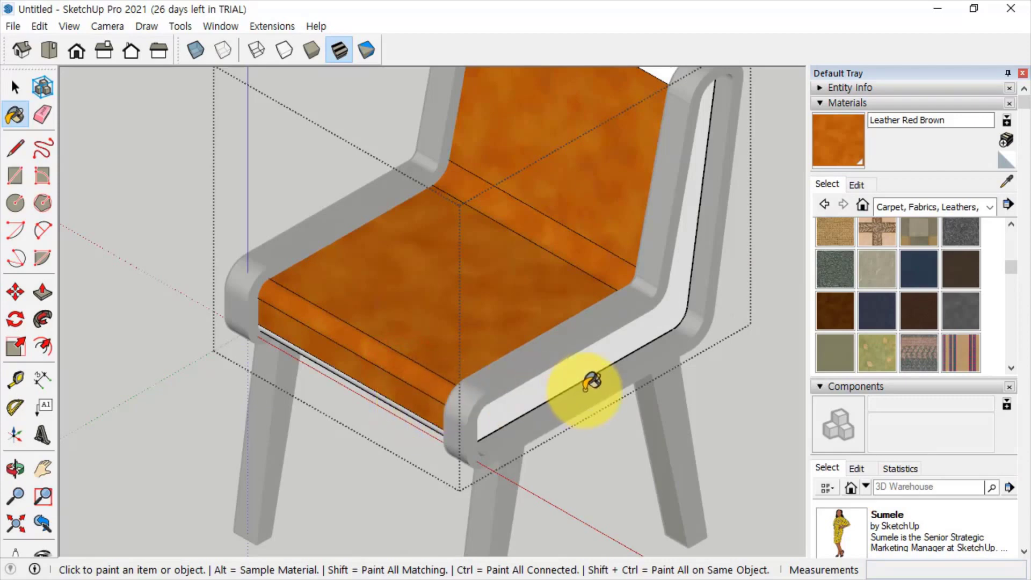
- Select all connected seat and backrest faces, sample the edited Leather Red Brown, paint them together and close the group
key("space")
scroll(602, 354, "down", 3)
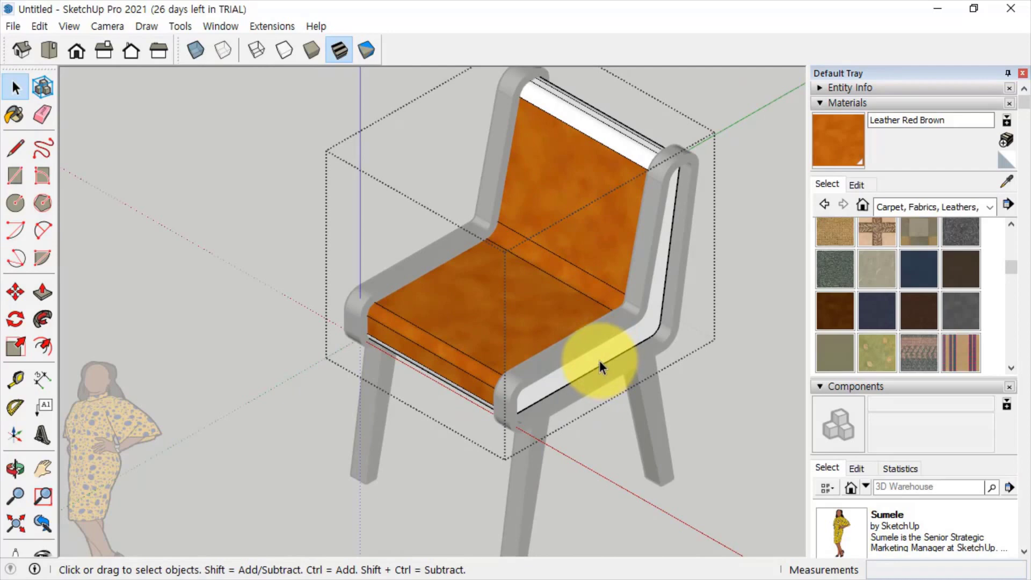
triple_click(599, 360)
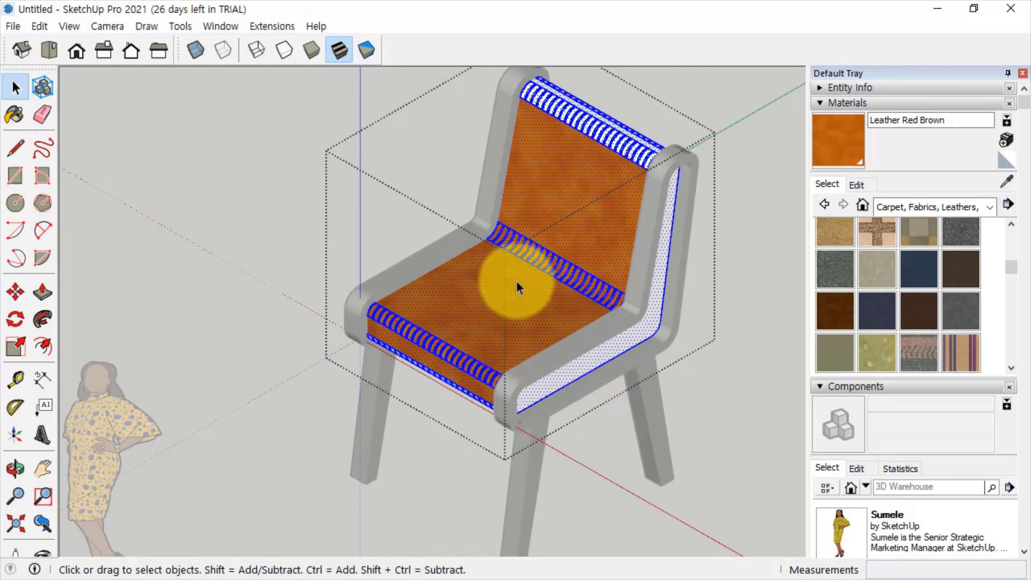
left_click(1011, 184)
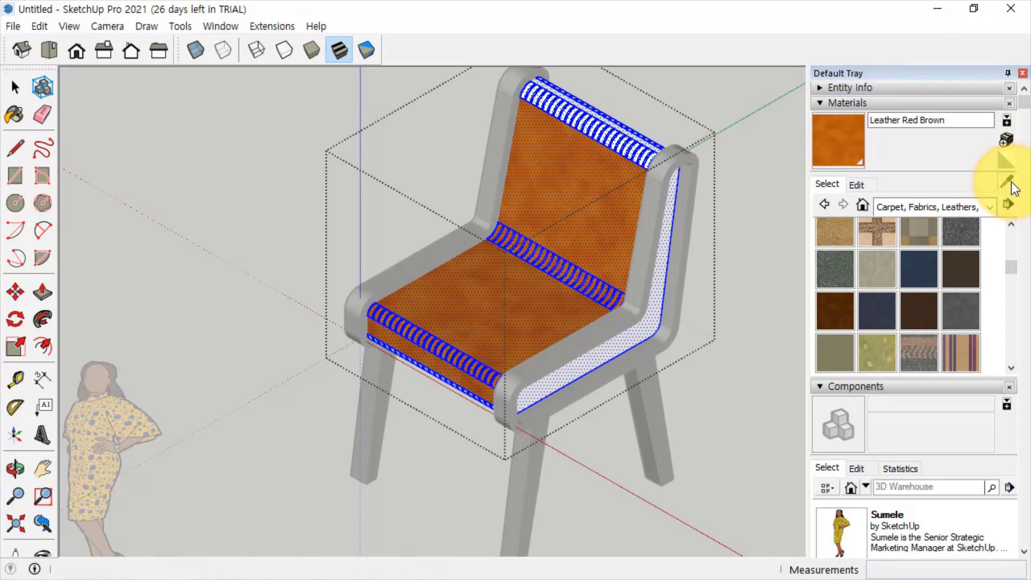
left_click(472, 288)
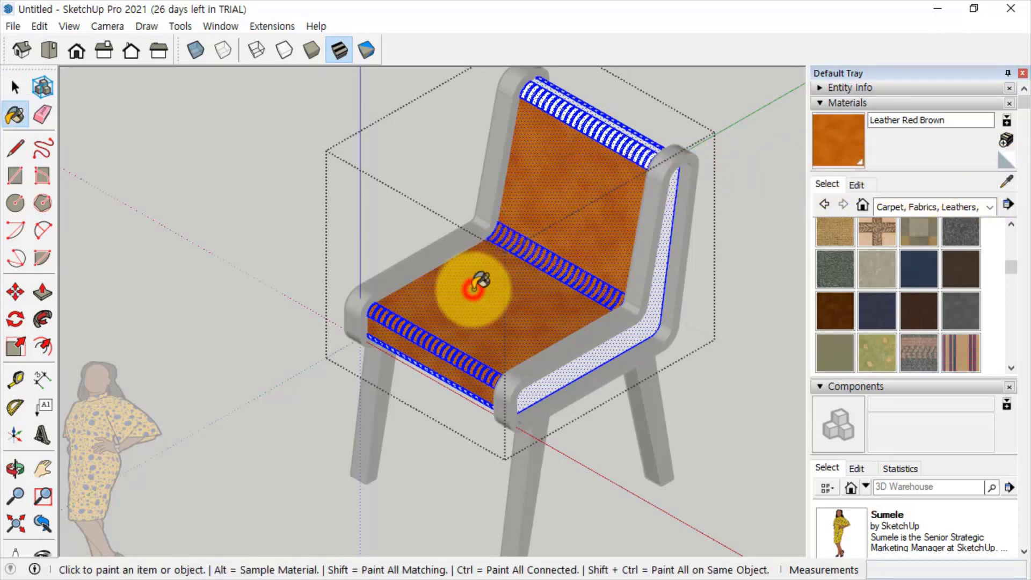
left_click(607, 349)
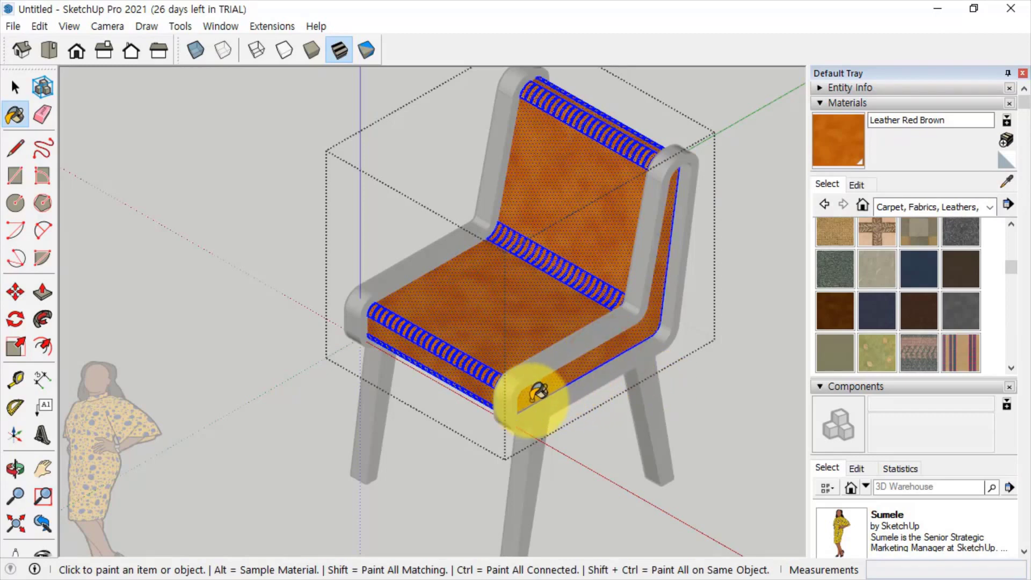
key("space")
left_click(200, 232)
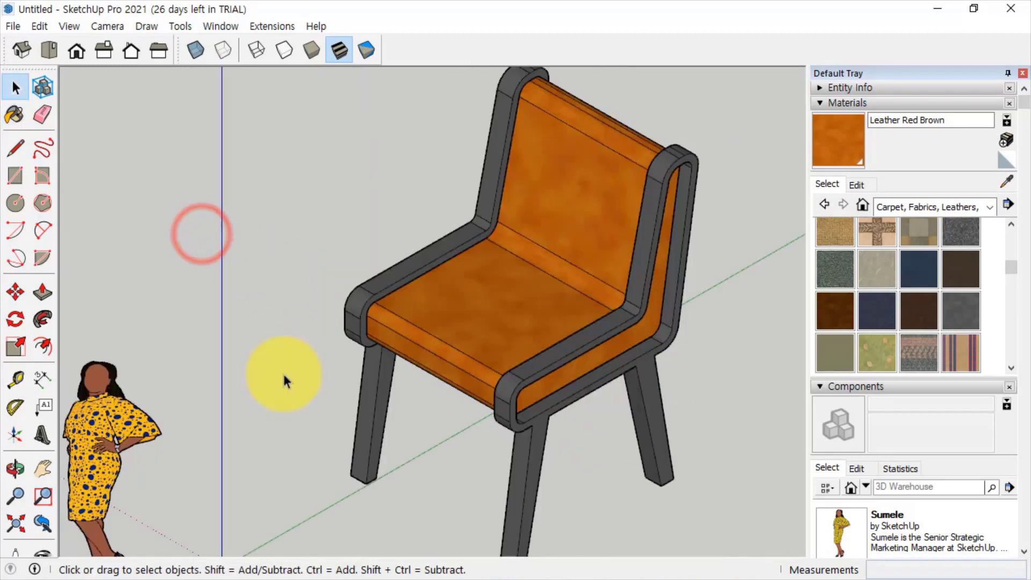
- Inspect the painted chair and select the seat and both side frames in turn to check them as separate groups
middle_click_drag(422, 327, 563, 413)
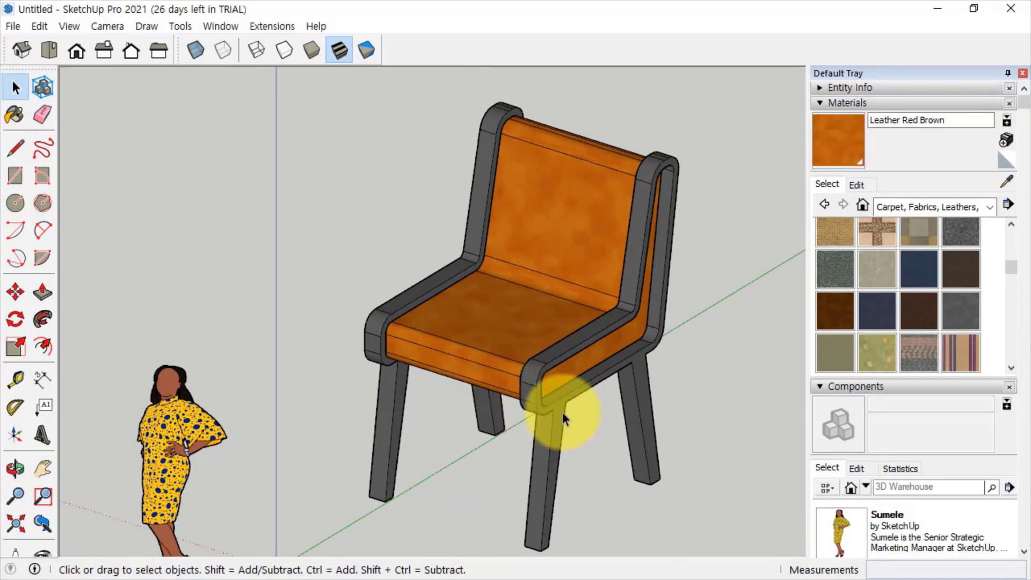
scroll(532, 398, "down", 3)
left_click(594, 222)
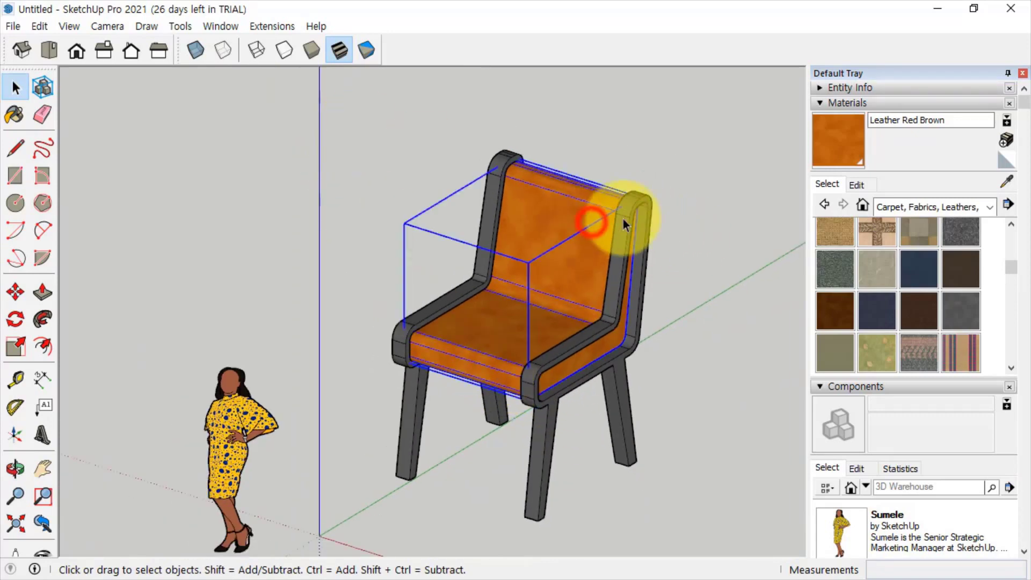
left_click(626, 215)
left_click(504, 167)
left_click(363, 156)
- Select the whole chair, make it a component with the definition name 가죽의자, and clear the selection
left_click_drag(343, 99, 697, 543)
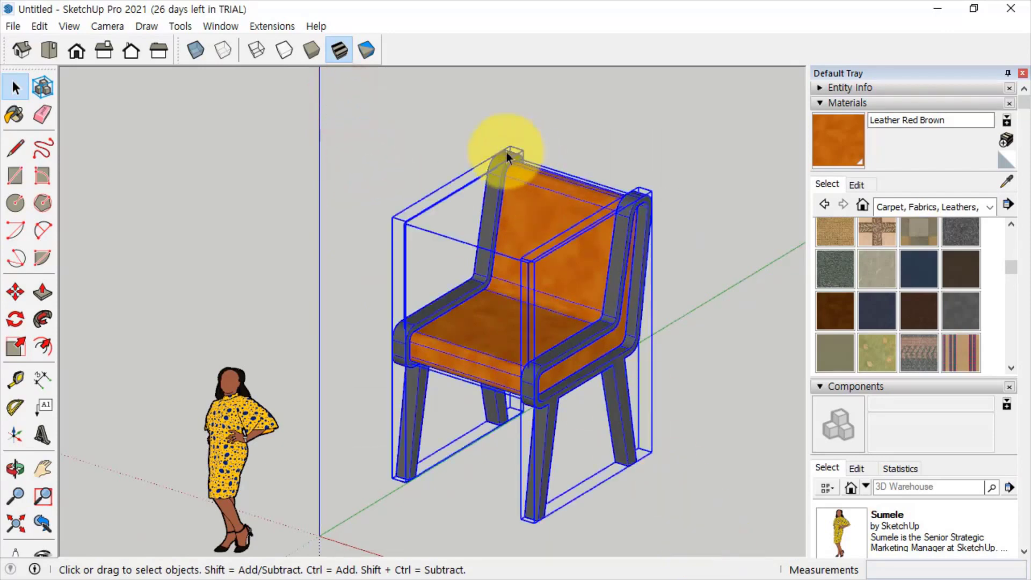
right_click(553, 199)
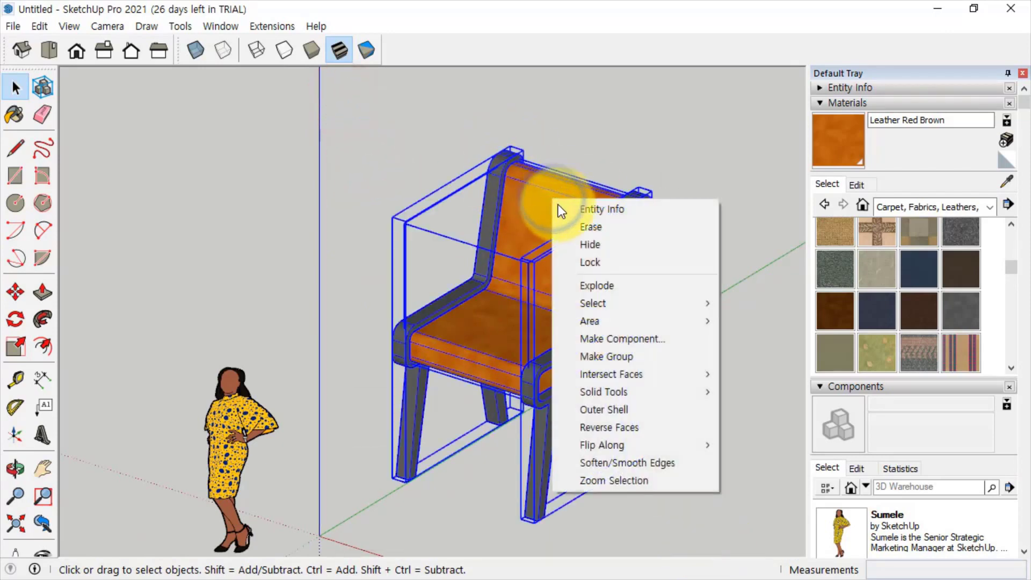
left_click(637, 340)
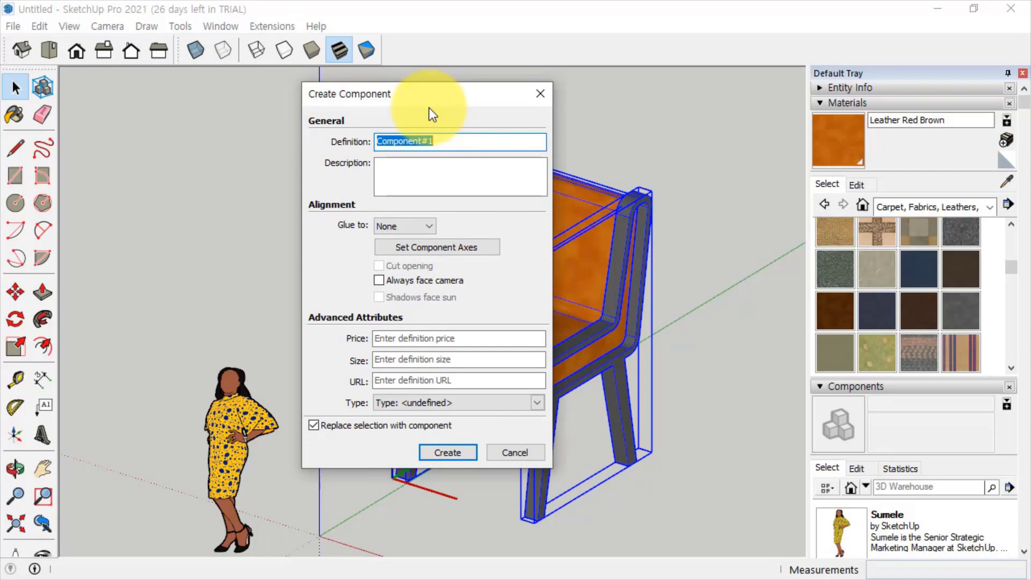
type("Pol")
key("BackSpace")
key("BackSpace")
key("BackSpace")
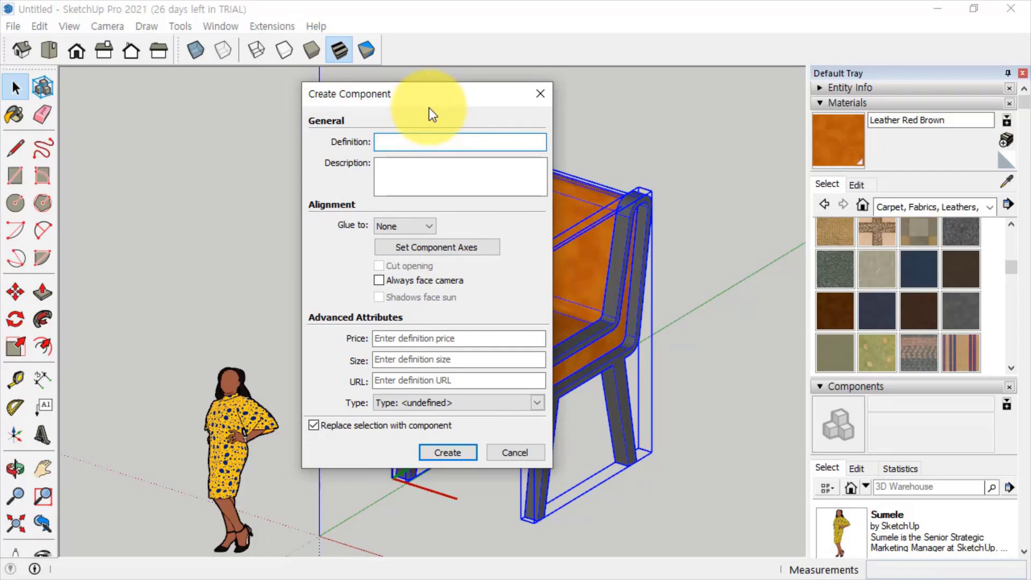
type("의자")
key("Home")
type("가구죽")
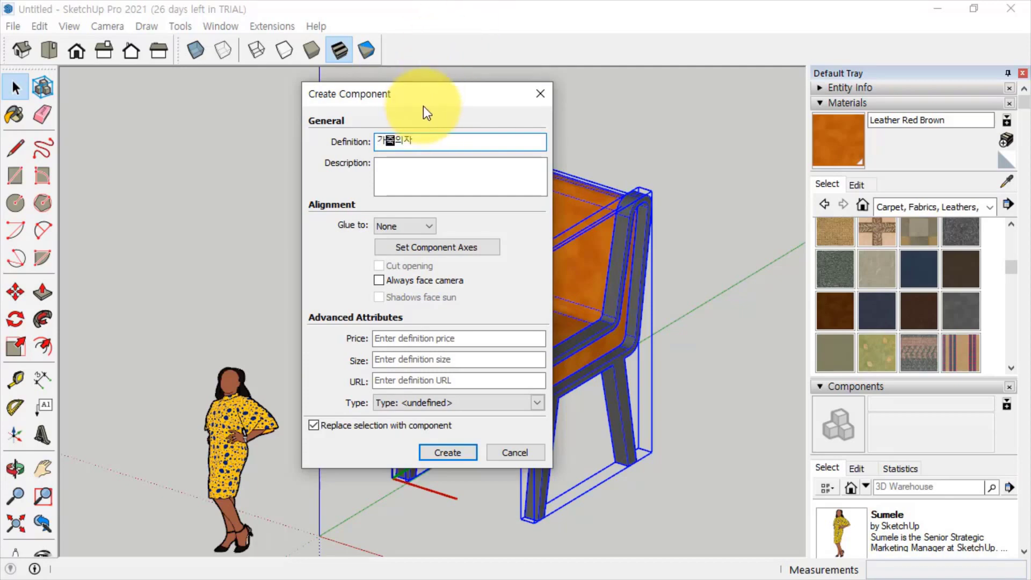
left_click(452, 453)
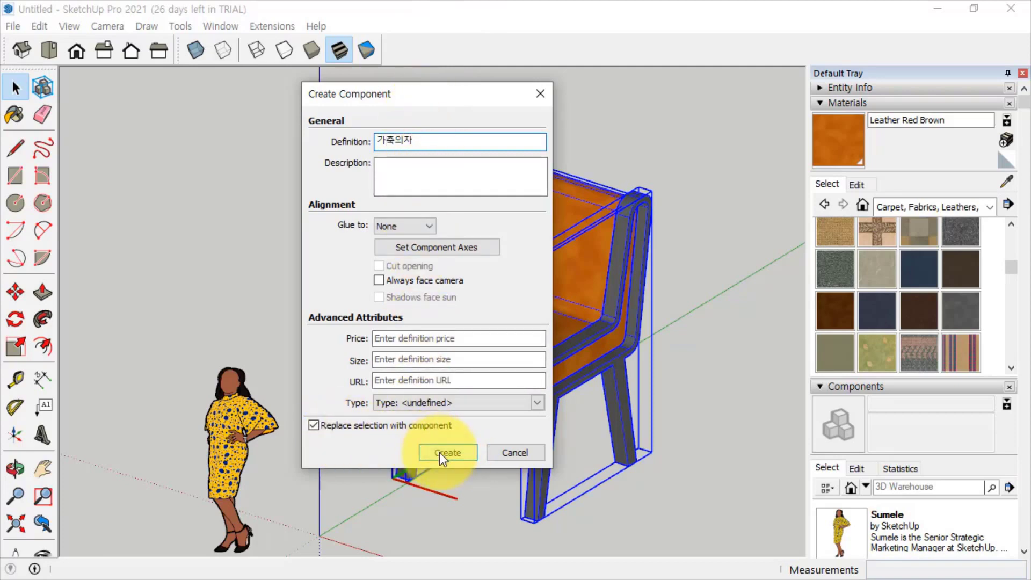
left_click(439, 453)
left_click(715, 221)
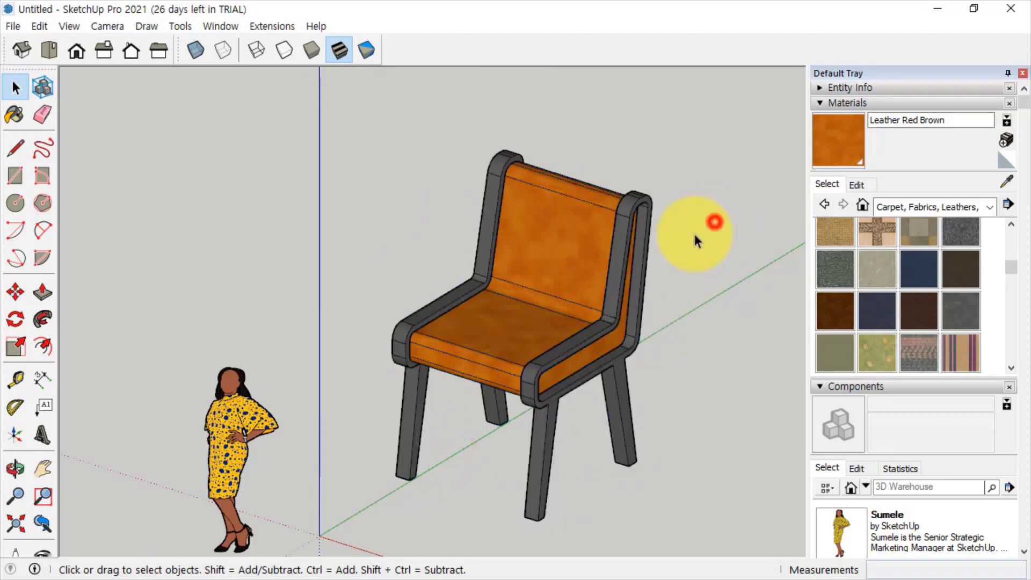
- Select the chair component, collapse the materials settings and check its entry among the model's components
left_click(604, 256)
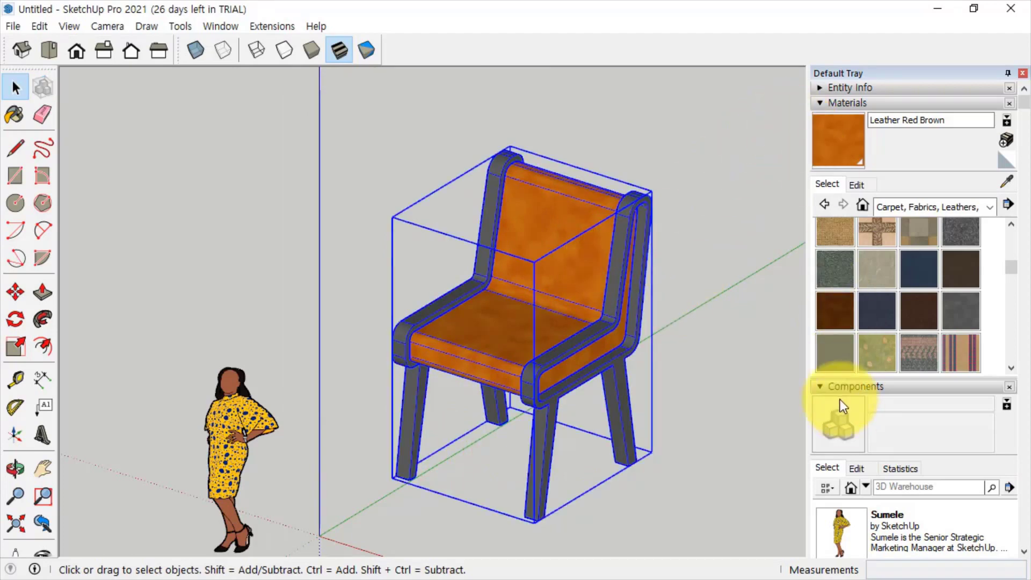
left_click(821, 103)
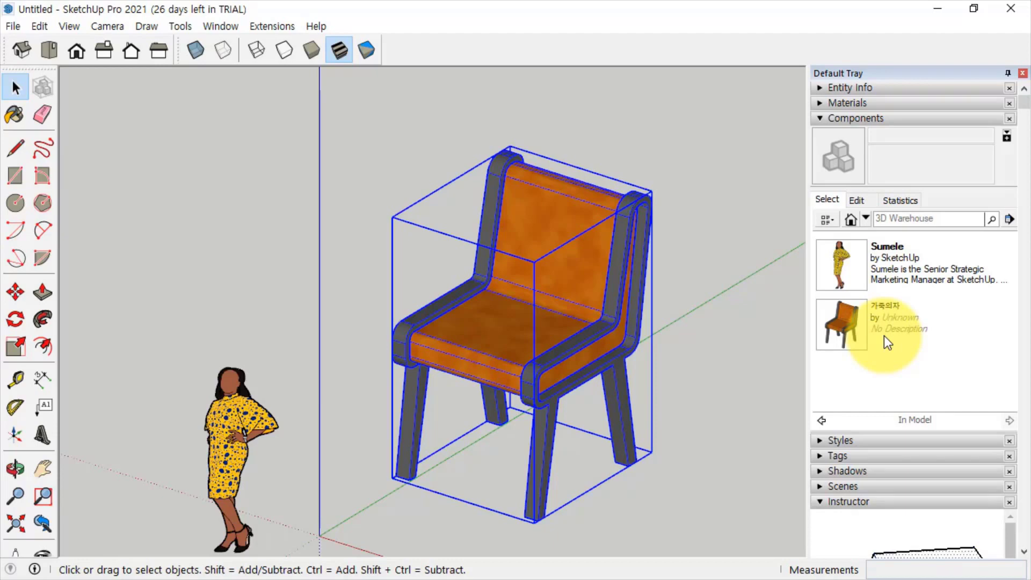
middle_click_drag(534, 319, 462, 298)
- Save the chair model under the file name 의자연습파일.skp in the 문서 folder
left_click(17, 27)
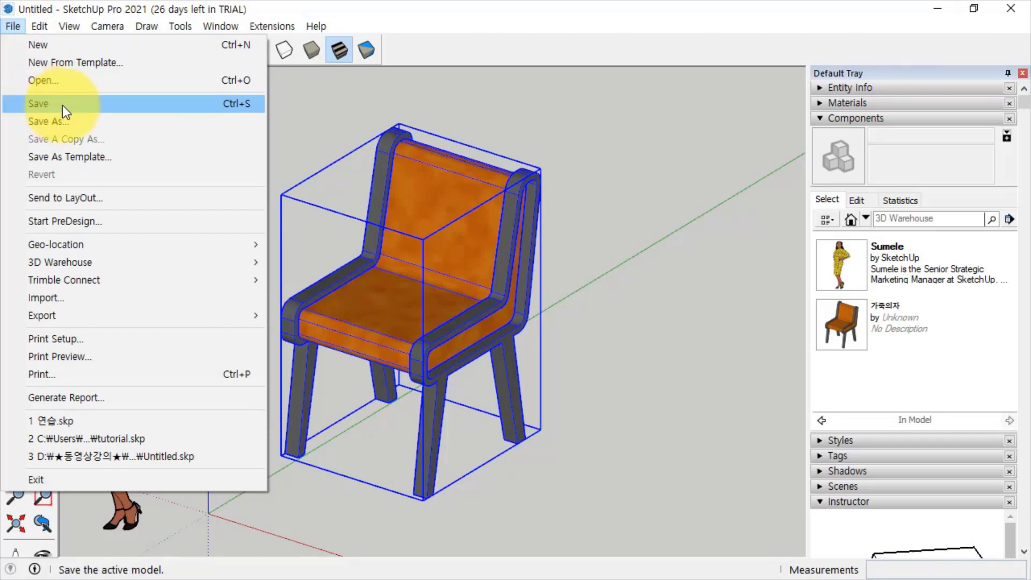
left_click(63, 121)
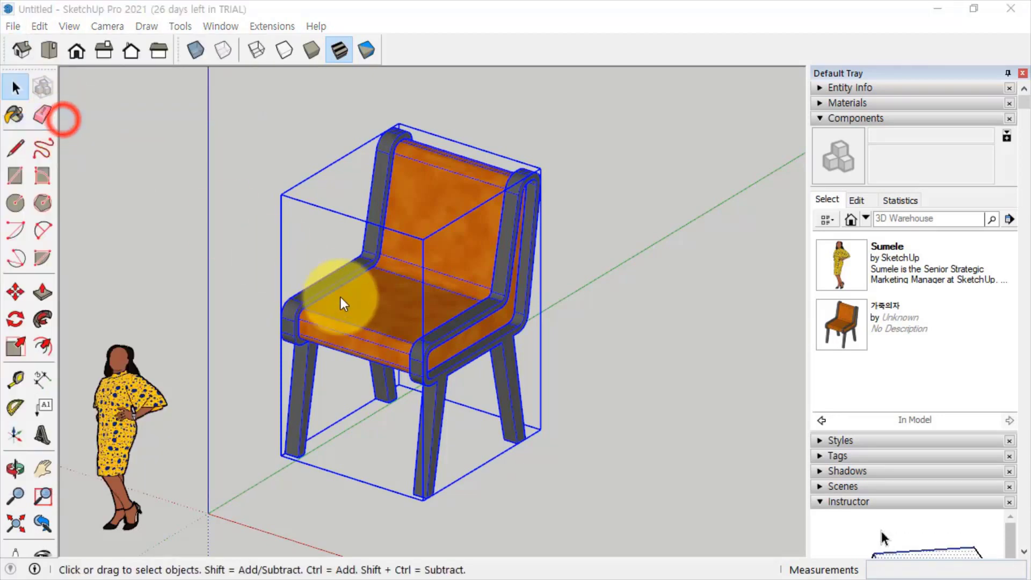
left_click_drag(357, 46, 454, 54)
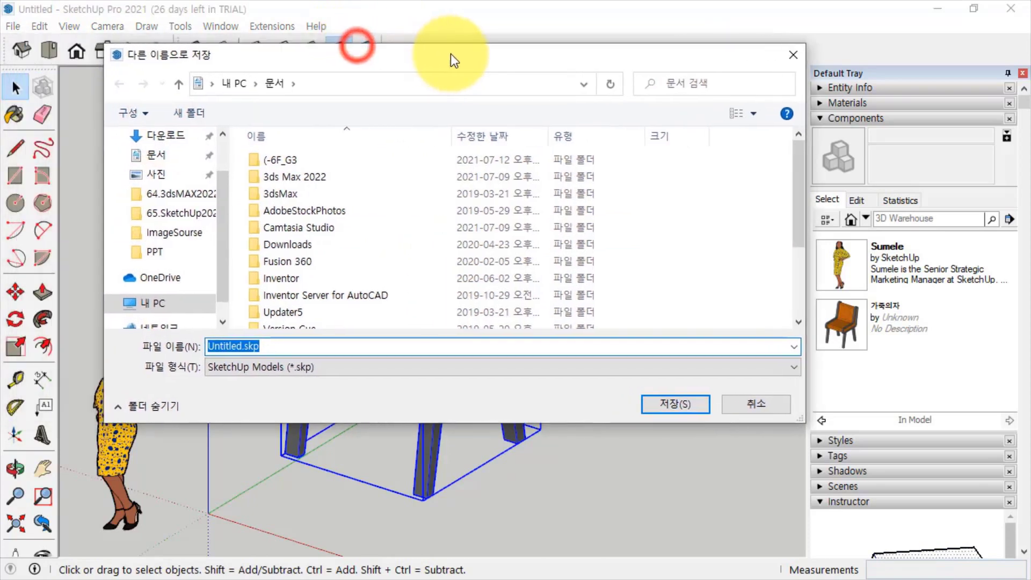
left_click_drag(795, 202, 805, 285)
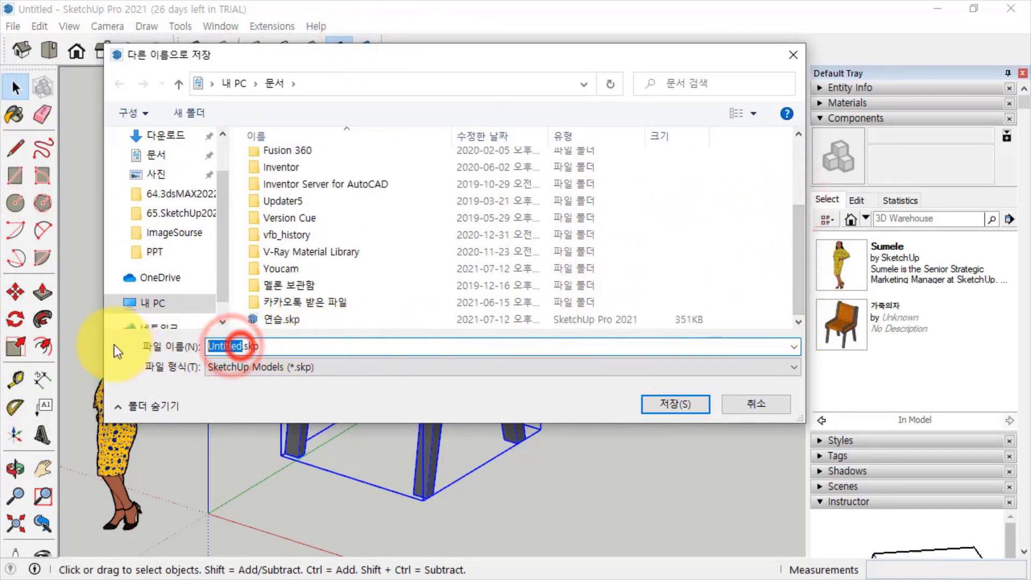
type("의자연습파일")
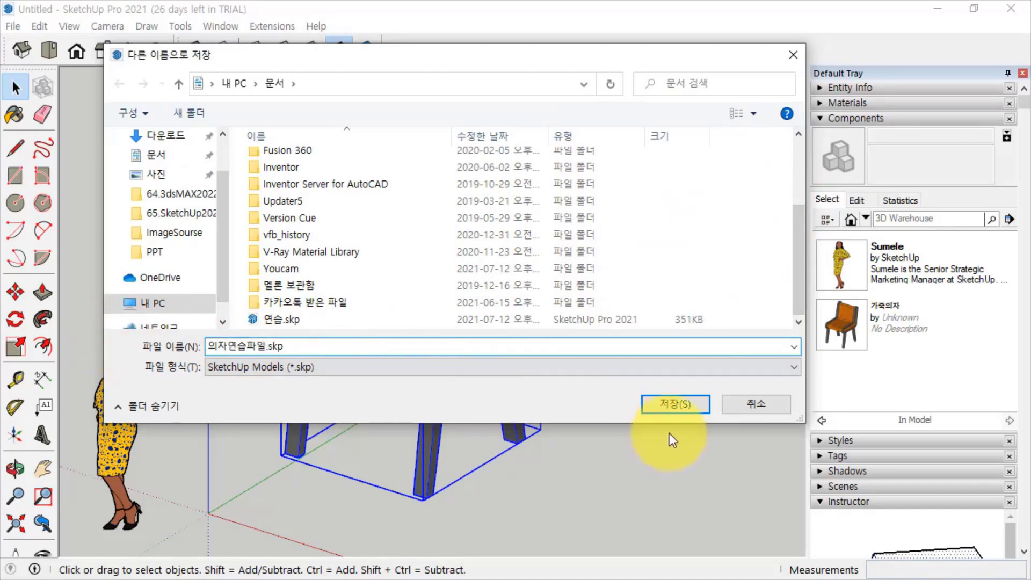
left_click(680, 407)
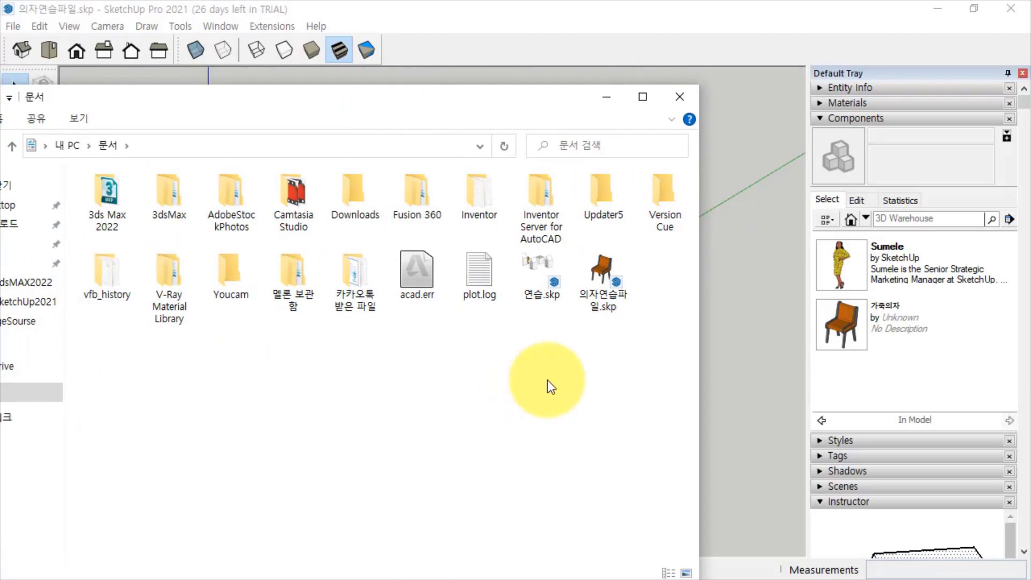
- Select 의자연습파일.skp in the 문서 folder to check it, and move the folder window out of the model's way
left_click(601, 287)
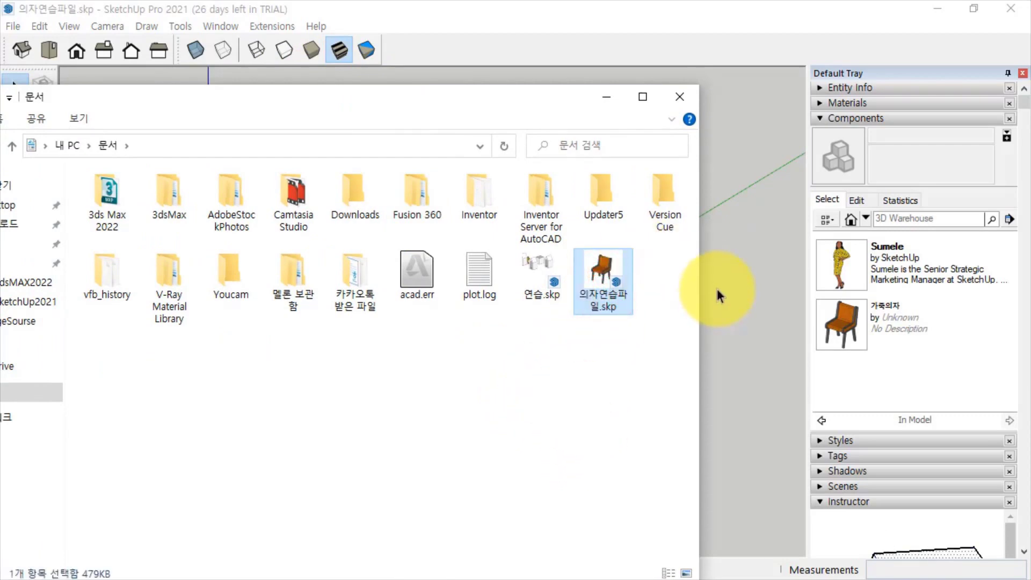
left_click_drag(500, 99, 0, 102)
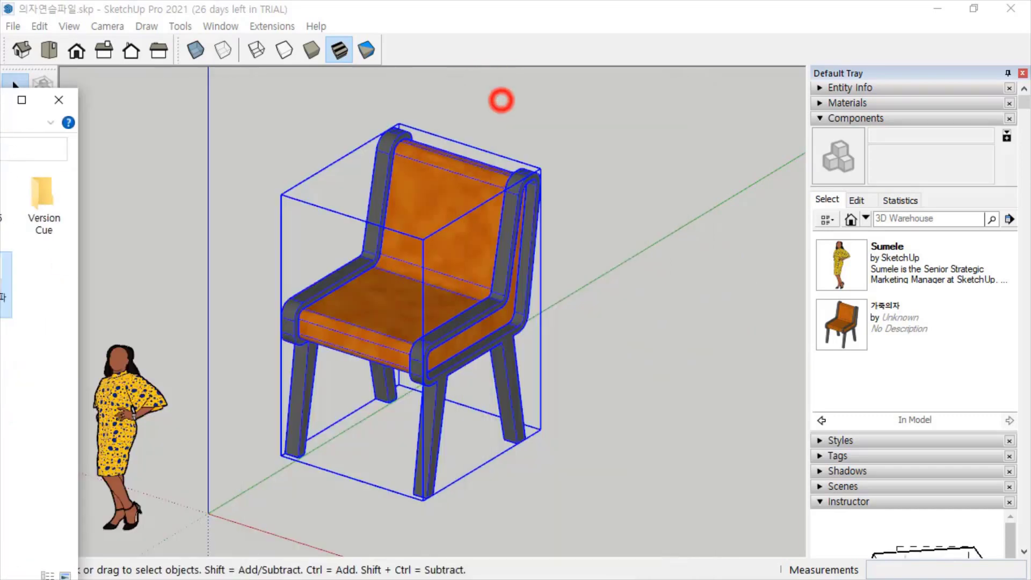
left_click(501, 100)
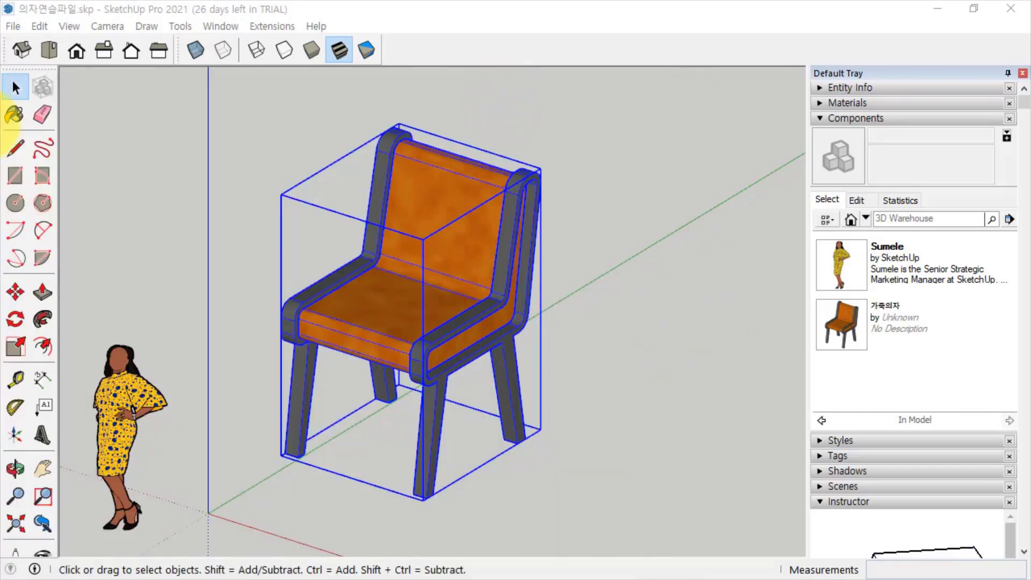
- Export the current chair view as a 2D graphic in JPEG format, named 의자연습파일.jpg, to the 문서 folder
left_click(20, 26)
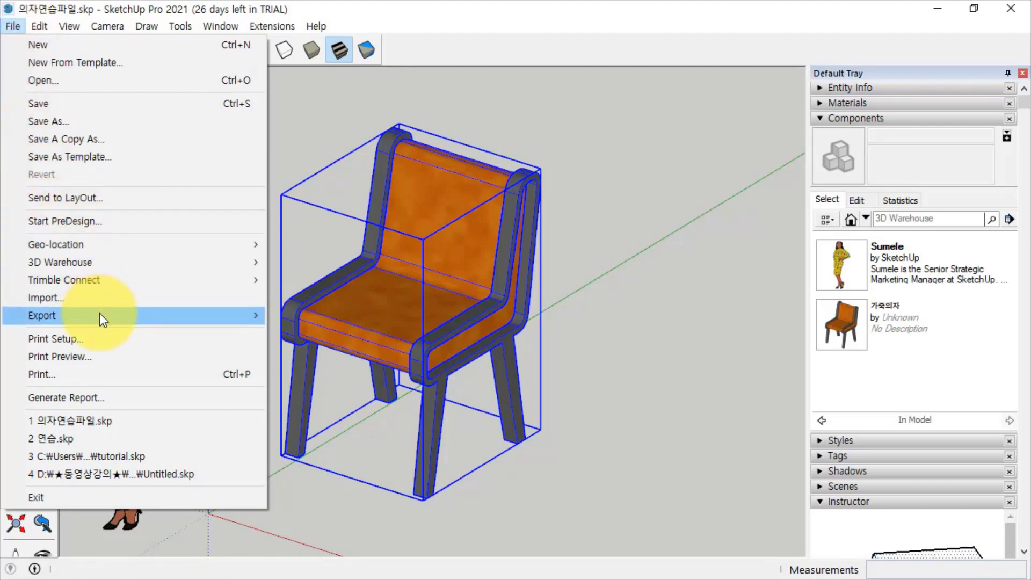
mouse_move(99, 313)
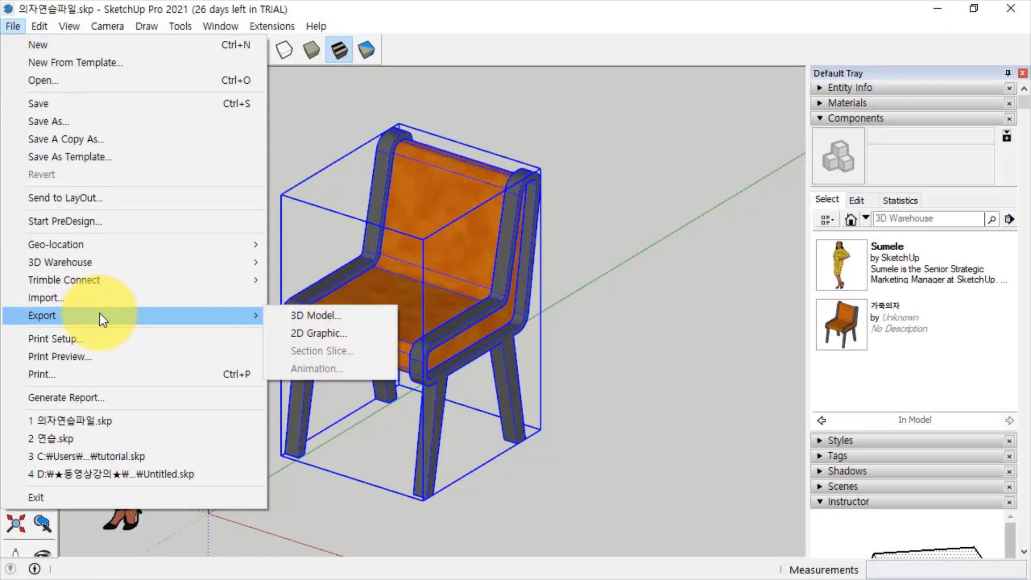
left_click(365, 332)
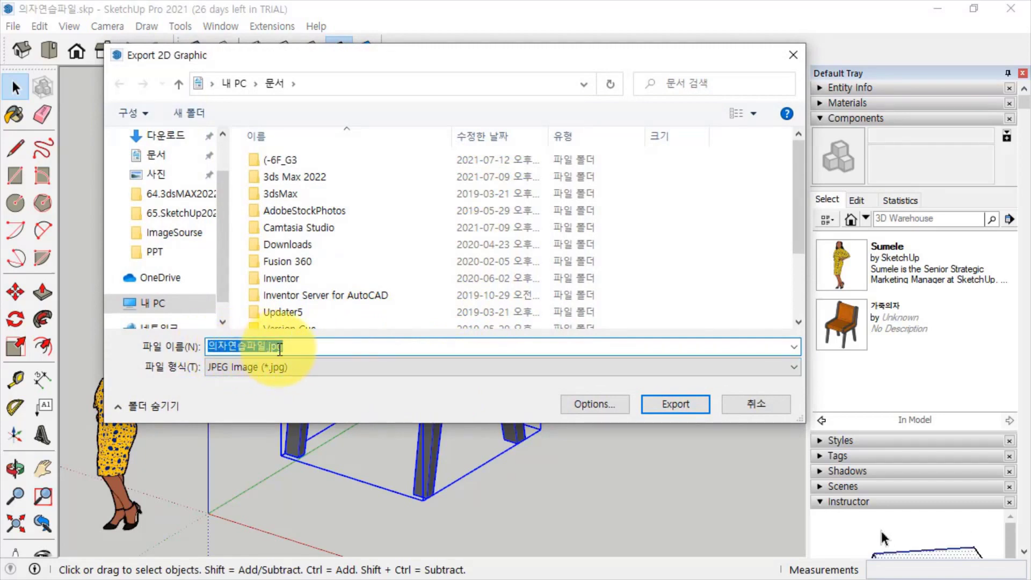
left_click(299, 369)
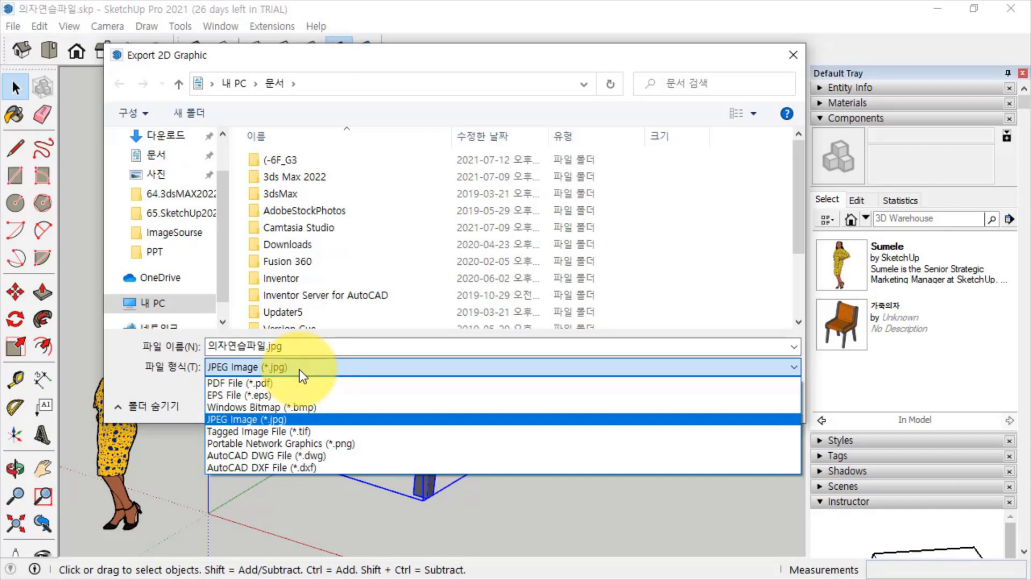
left_click(298, 369)
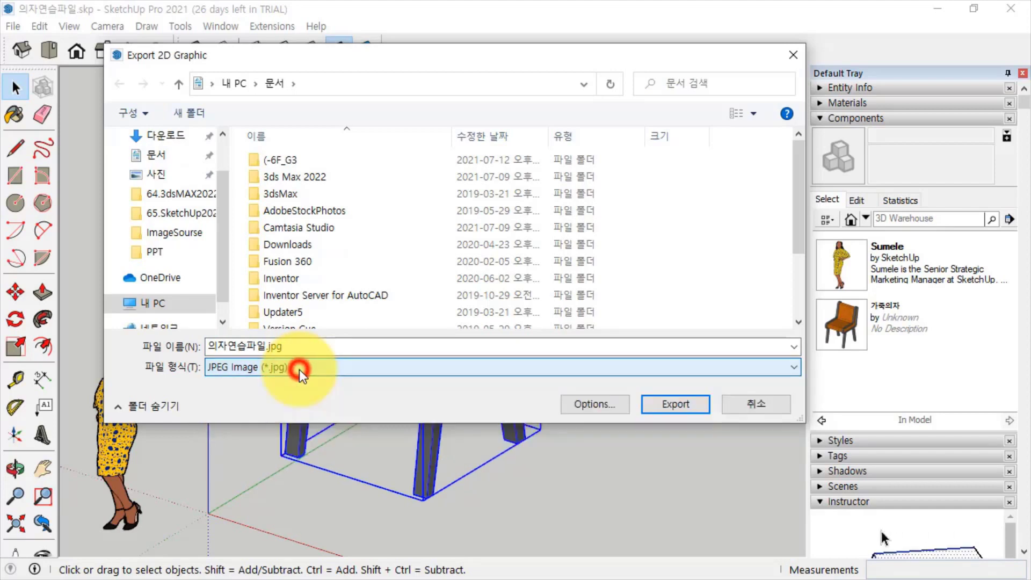
left_click(685, 409)
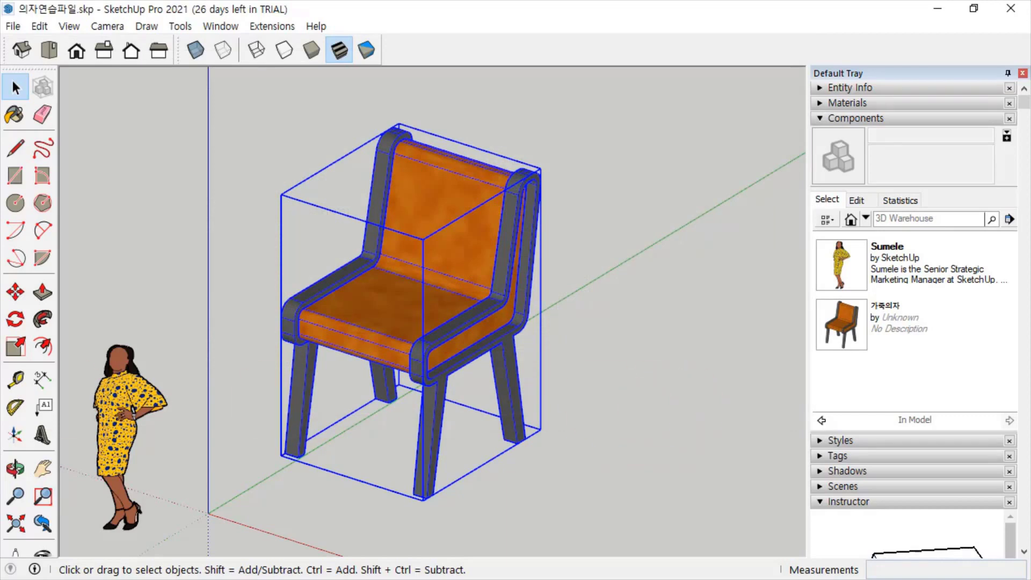
- Open the exported 의자연습파일.jpg from the 문서 folder to check the image, close it and return to the SketchUp model
mouse_move(28, 131)
left_mouse_down()
mouse_move(340, 101)
mouse_move(486, 101)
mouse_move(587, 79)
left_mouse_up()
left_click(733, 370)
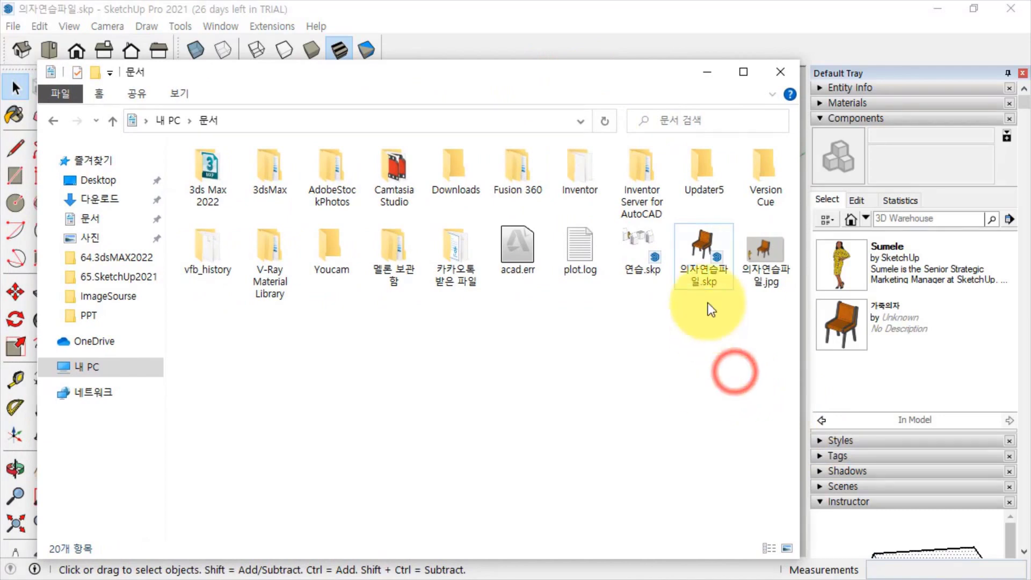
left_click(762, 253)
double_click(764, 265)
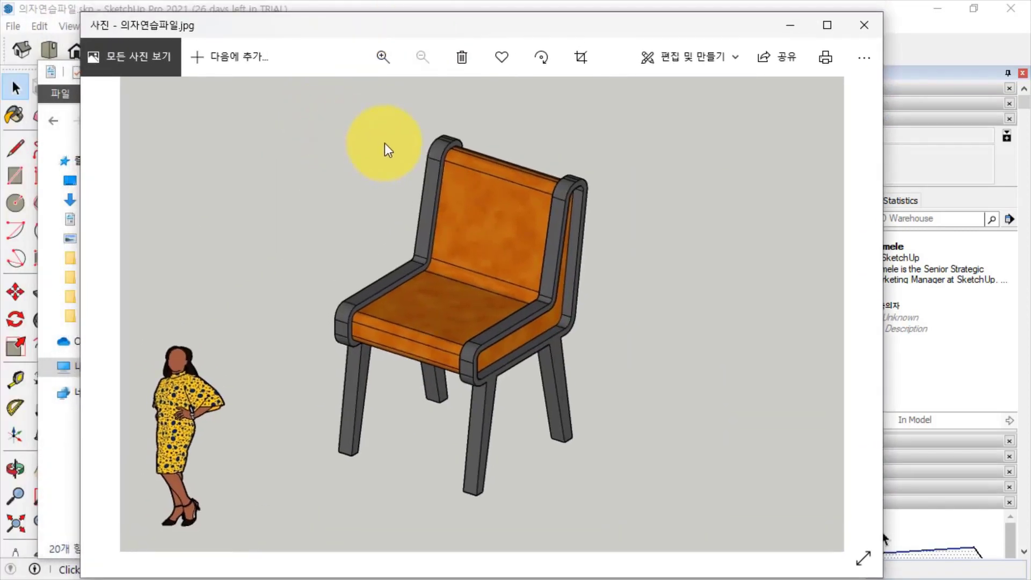
left_click(864, 27)
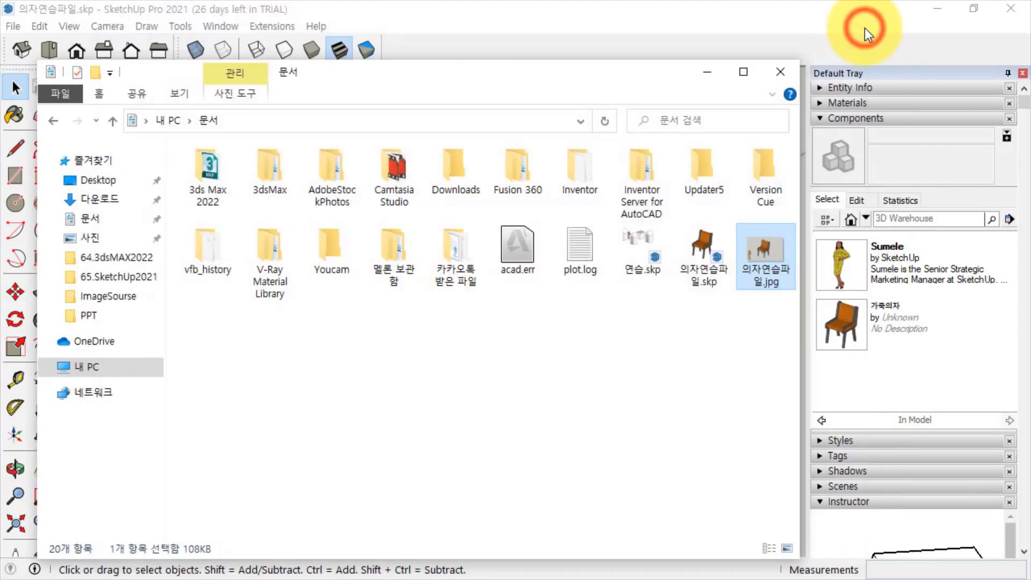
left_click(623, 80)
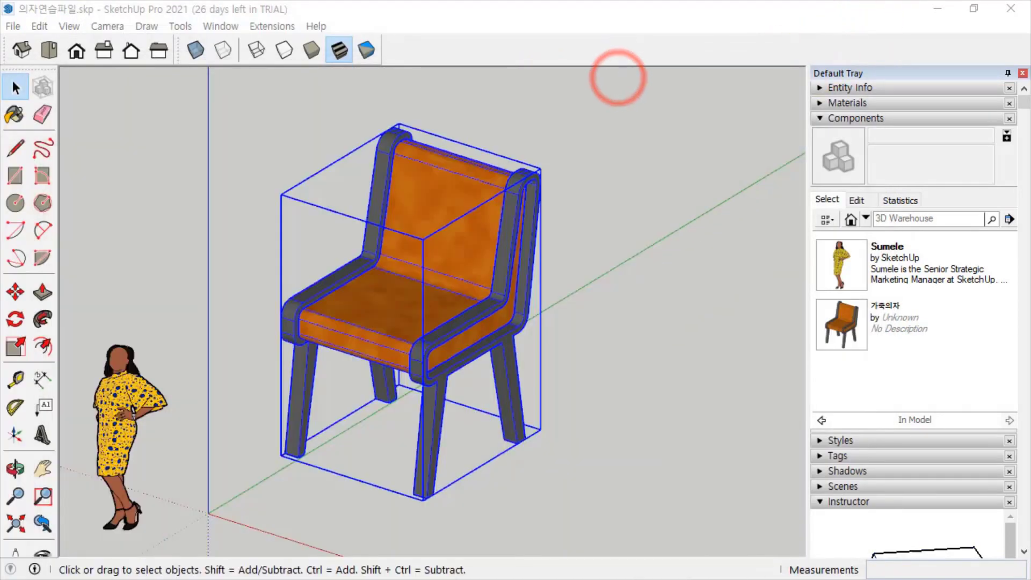